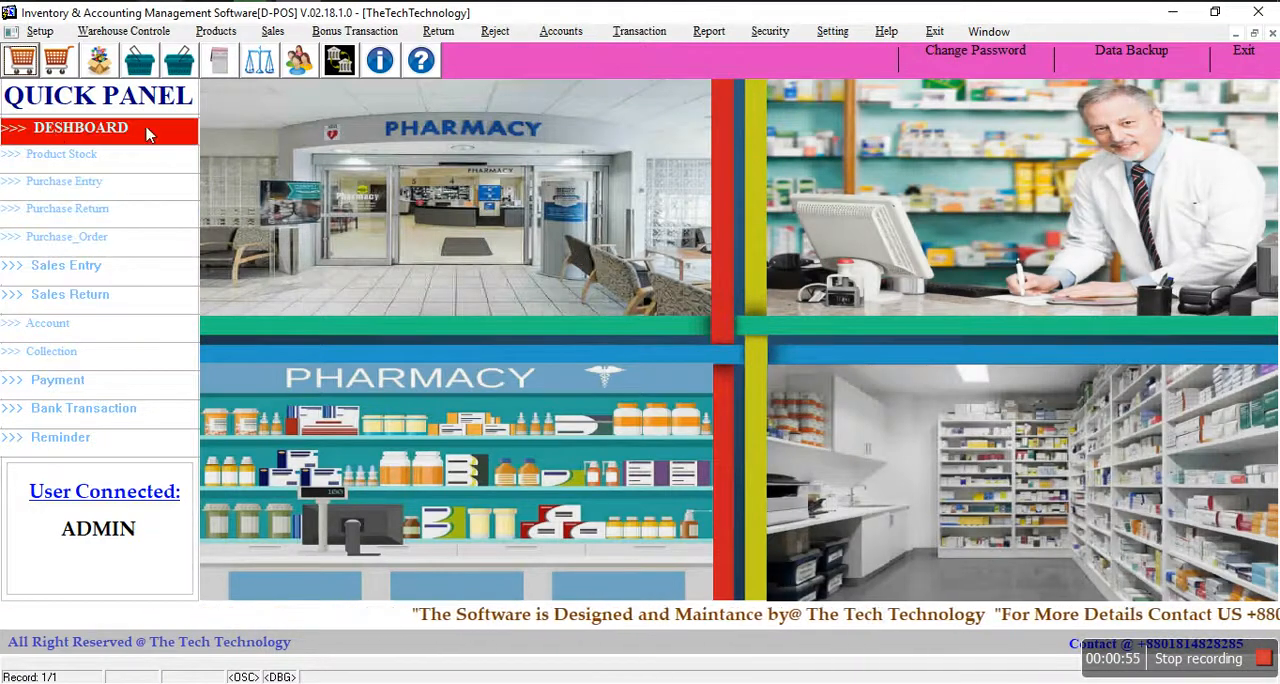
Step: Open the dashboard to review the business summary figures, and close it again
left_click(92, 141)
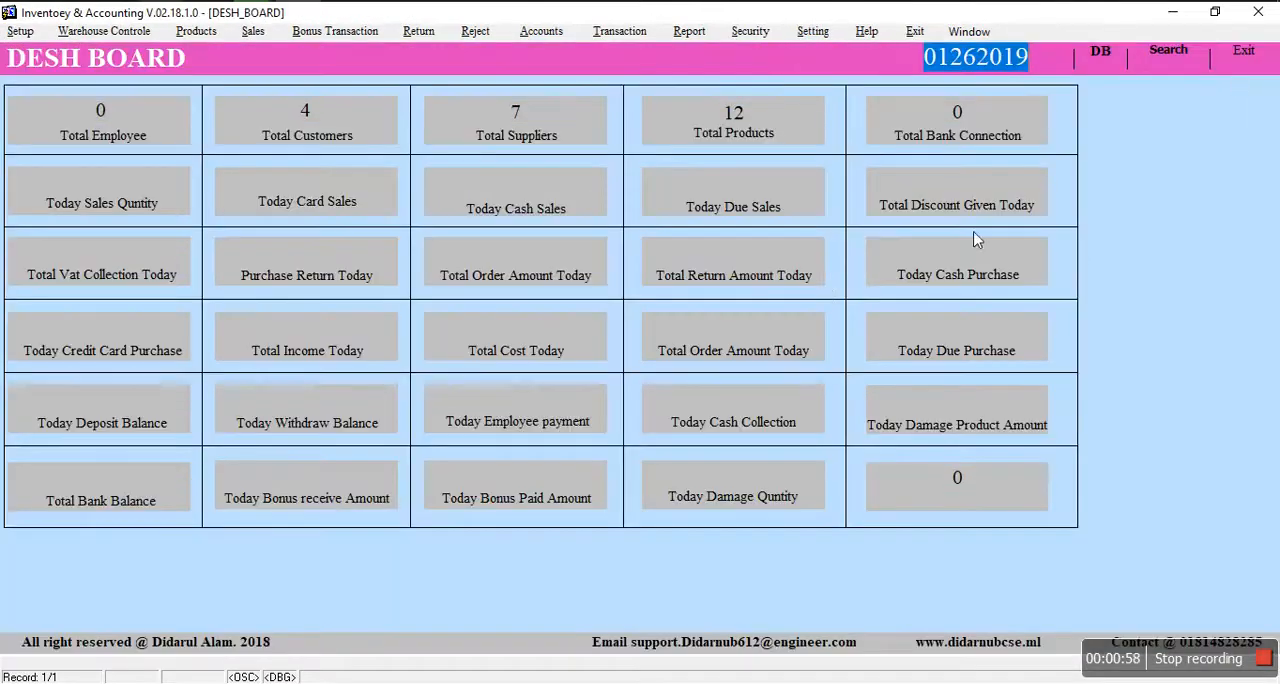
left_click(1243, 50)
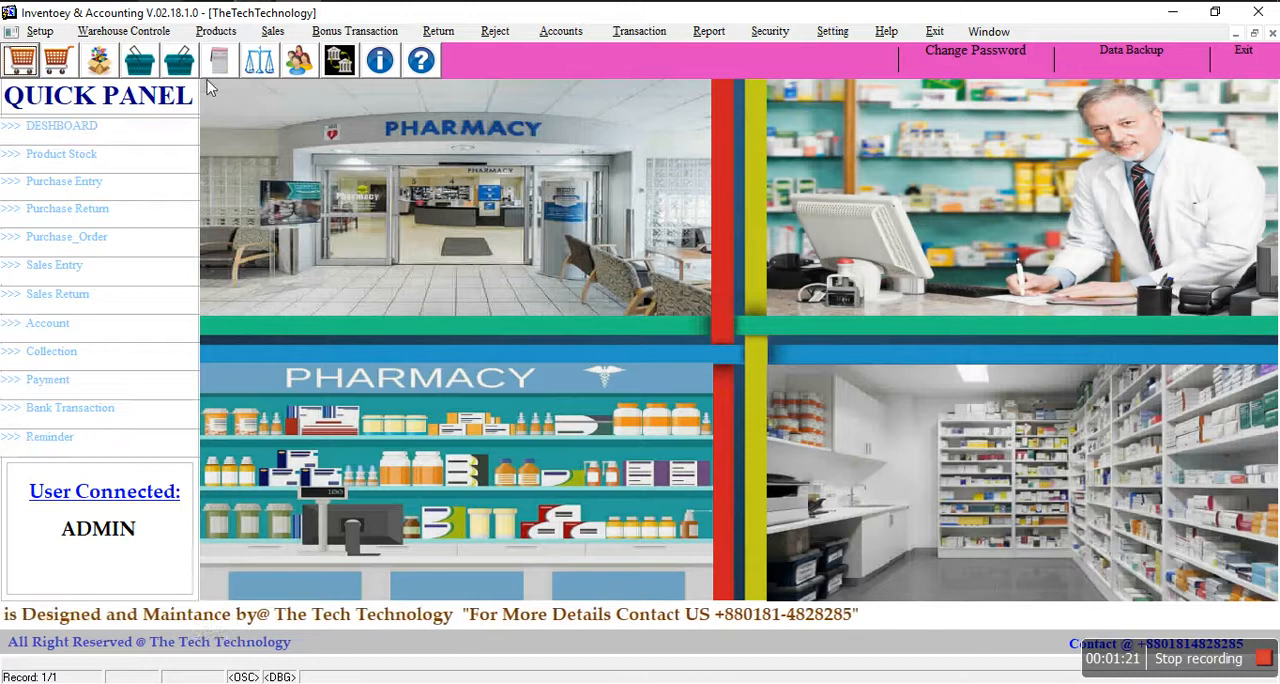
left_click(50, 33)
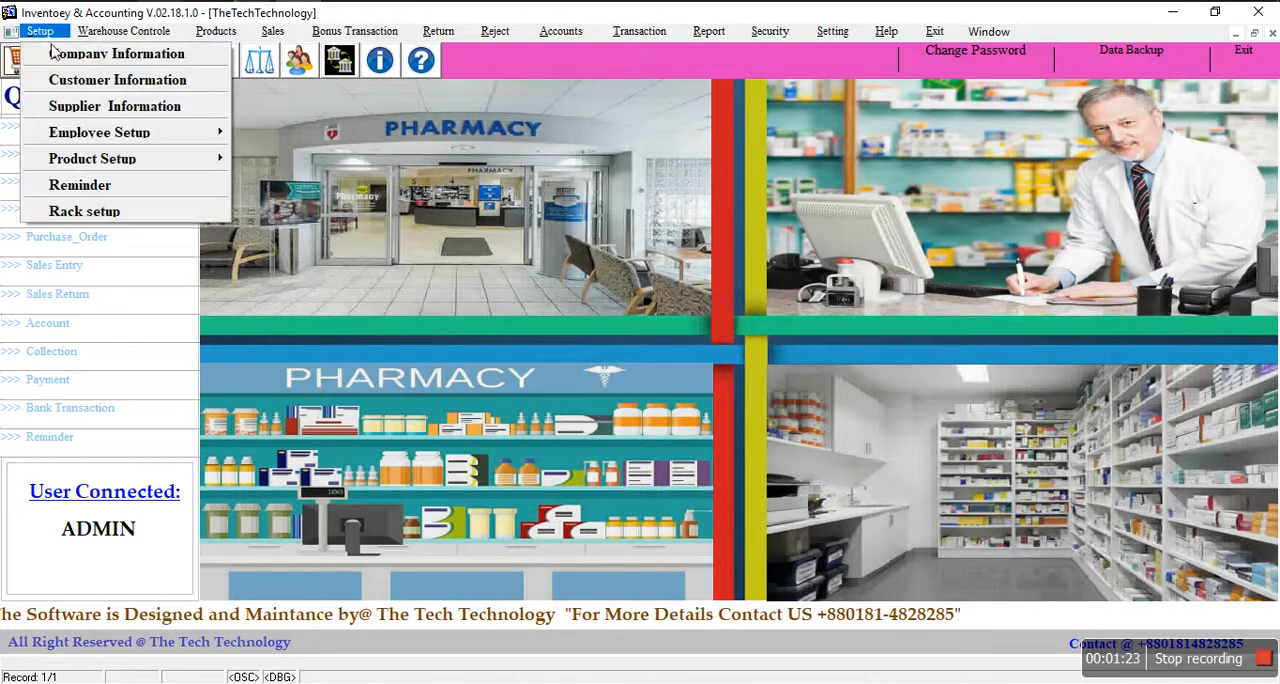
mouse_move(209, 37)
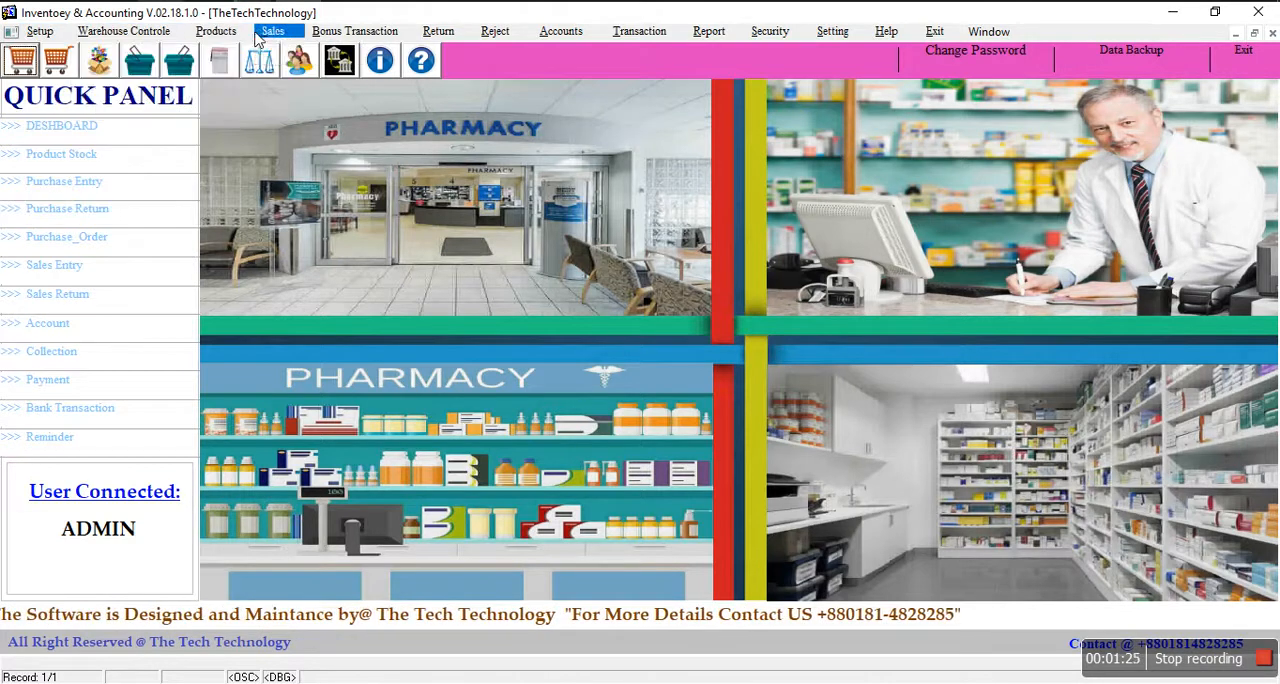
mouse_move(323, 37)
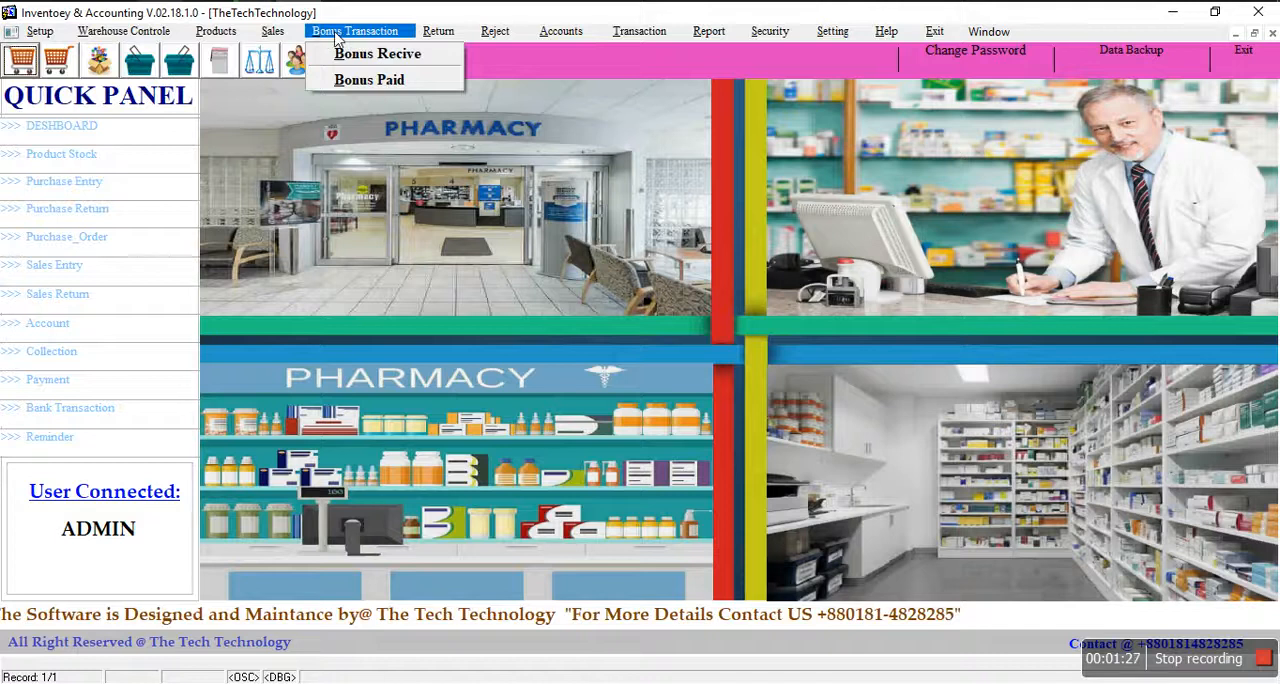
mouse_move(494, 36)
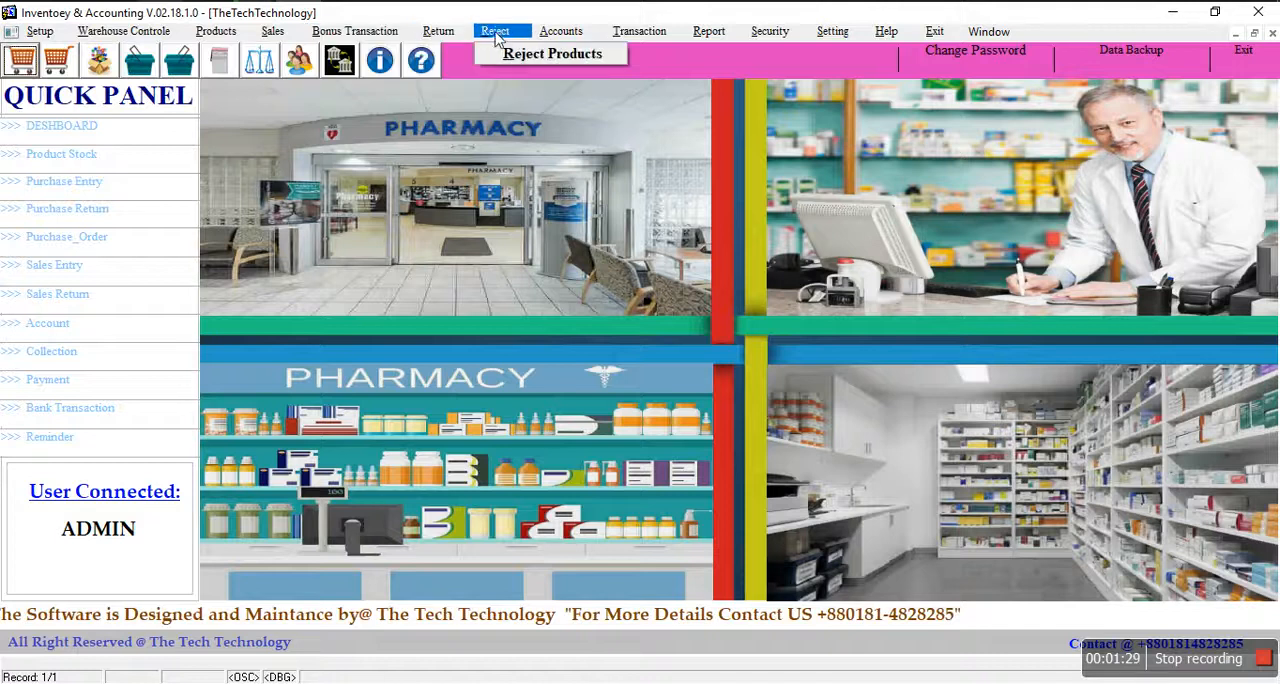
mouse_move(666, 36)
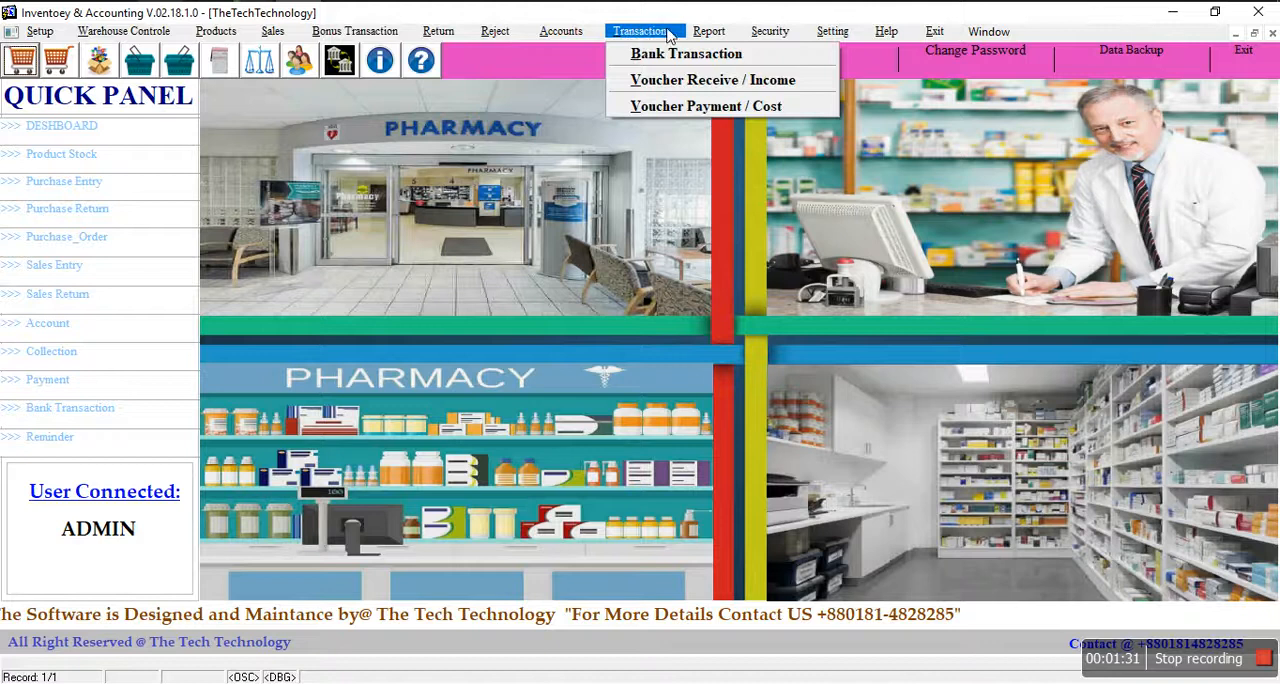
mouse_move(729, 37)
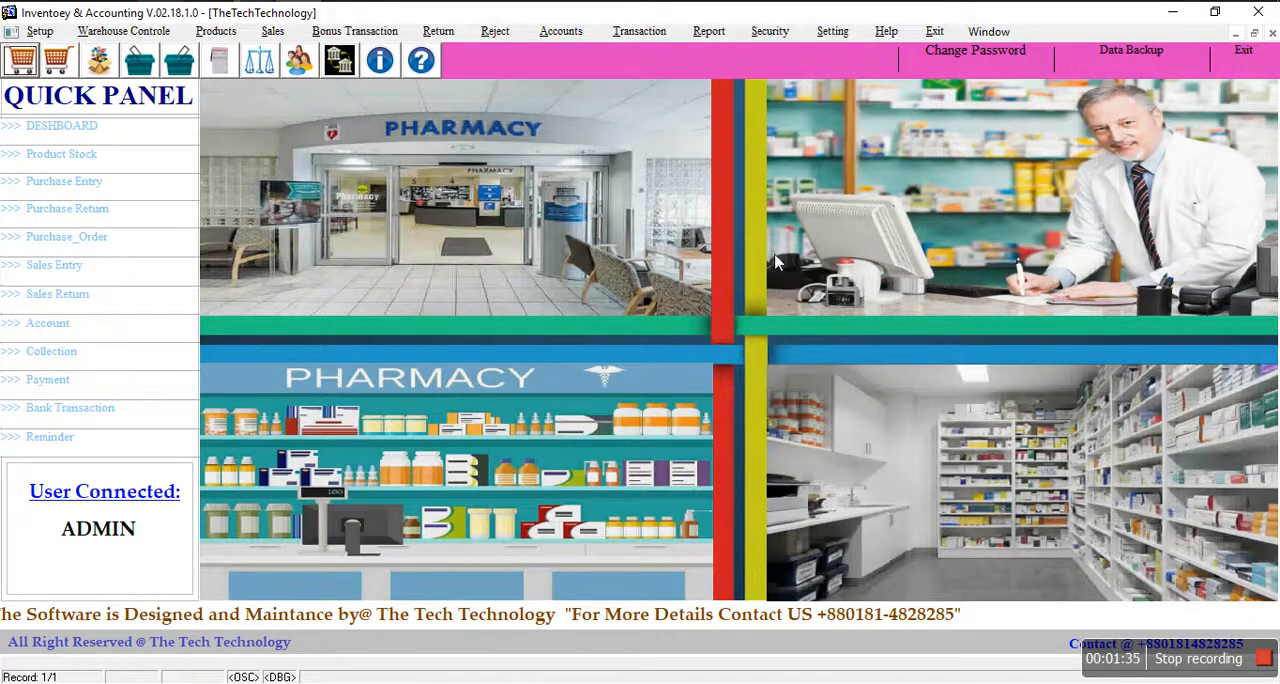
left_click(277, 33)
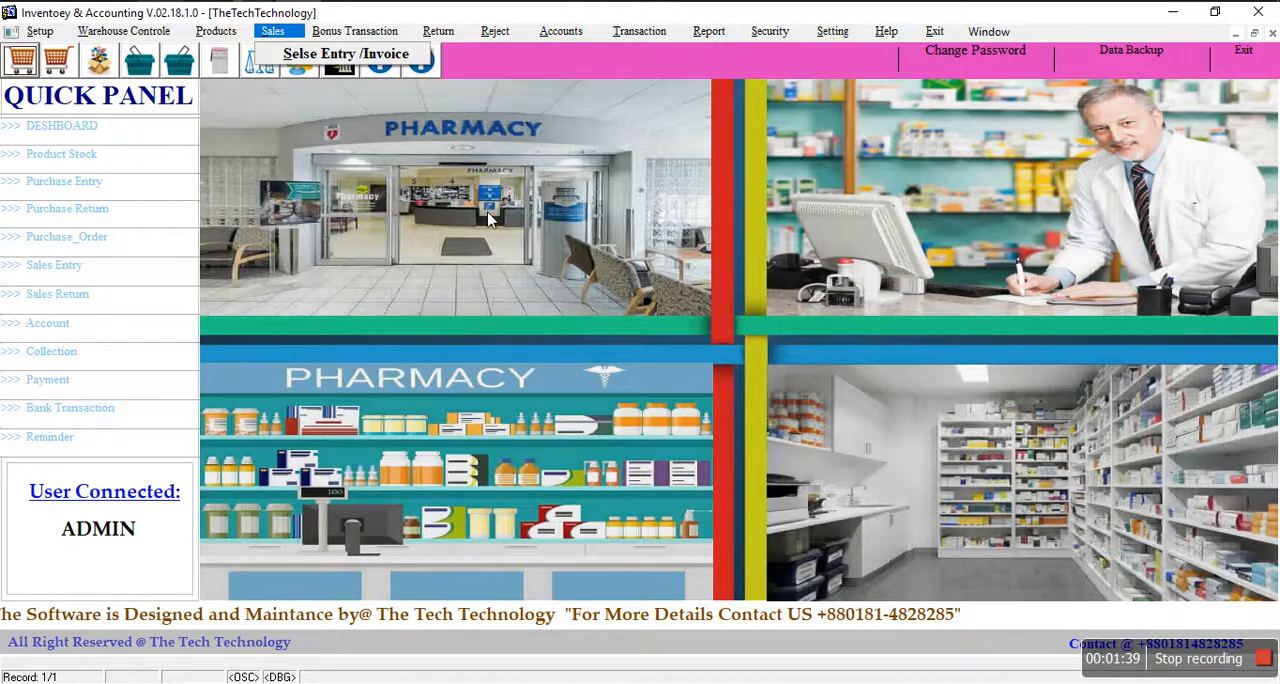
left_click(460, 265)
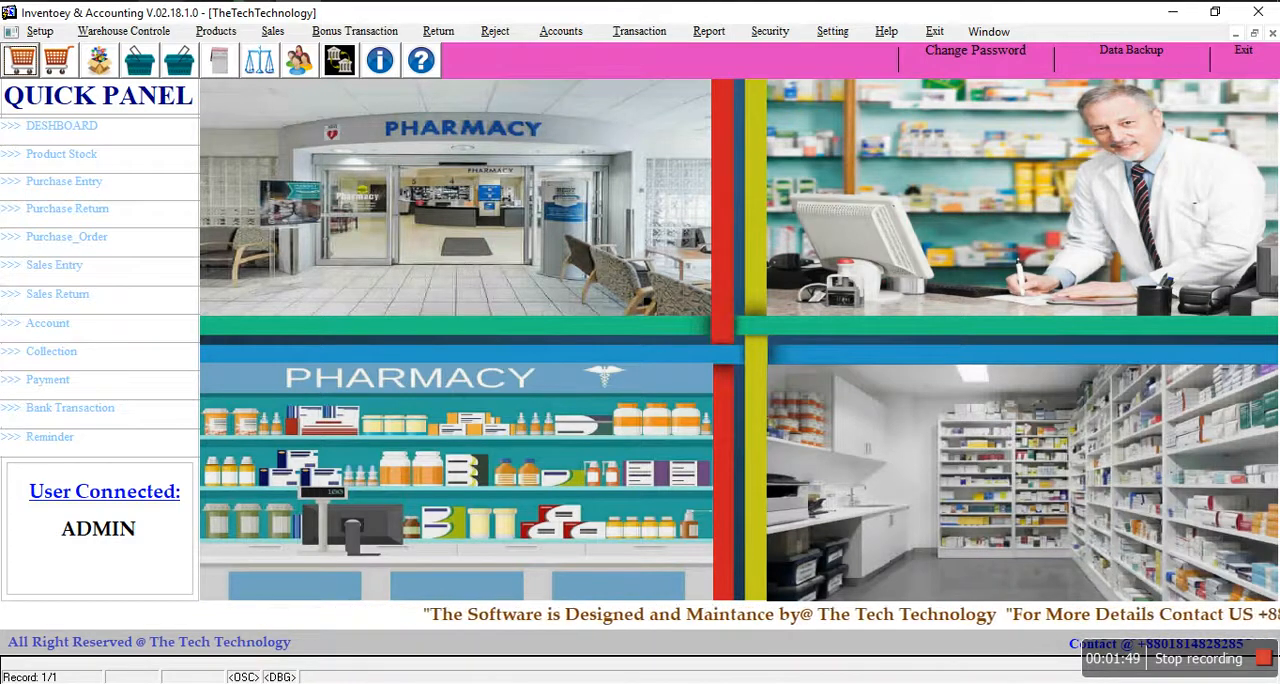
Step: View the stored company information record with its details and logo, and close the form
left_click(38, 31)
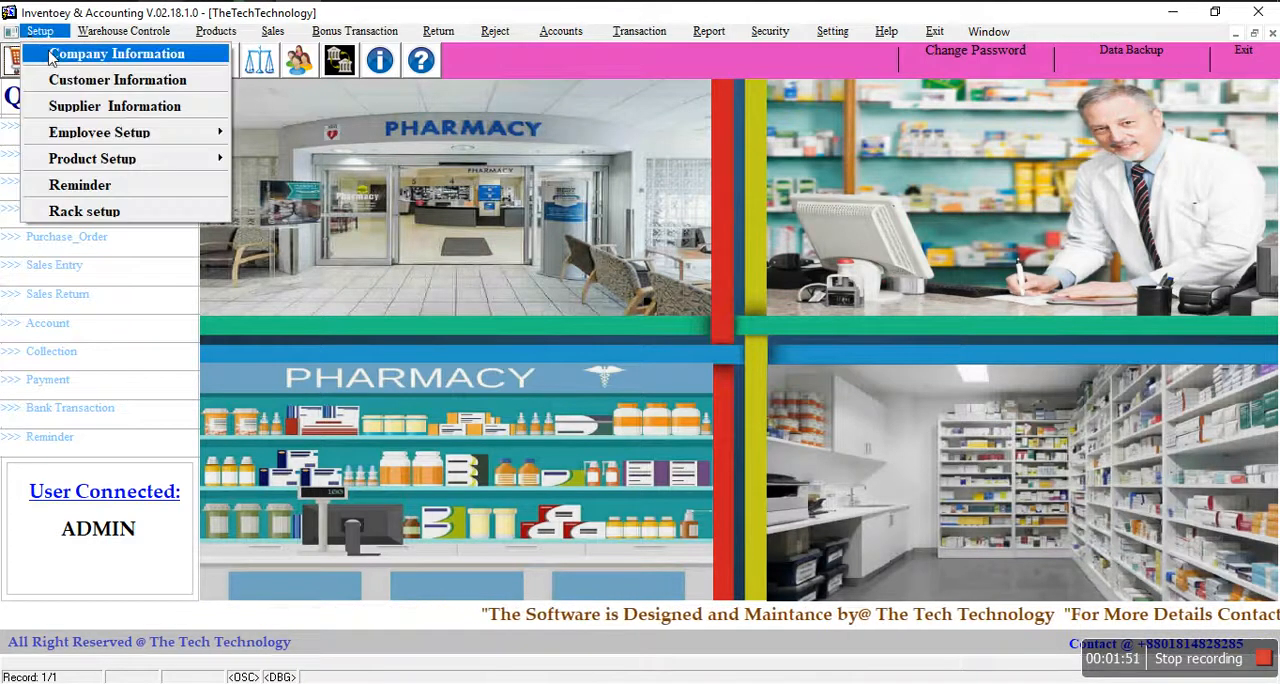
left_click(62, 54)
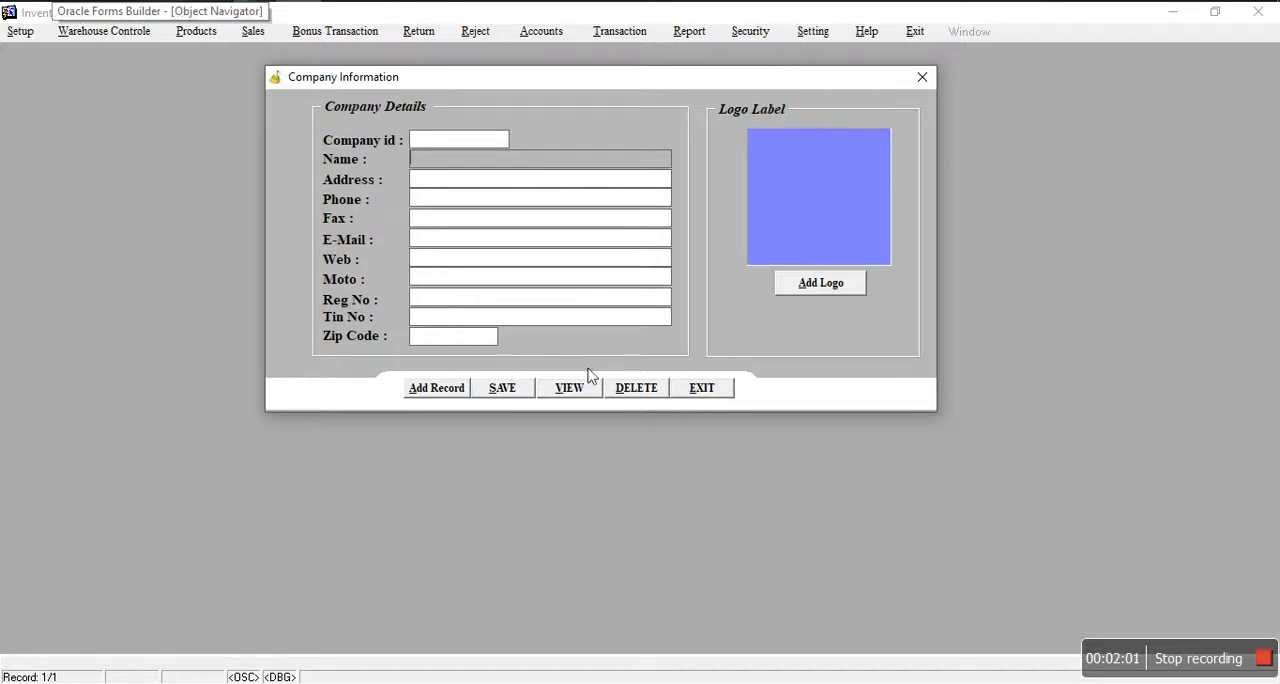
left_click(556, 394)
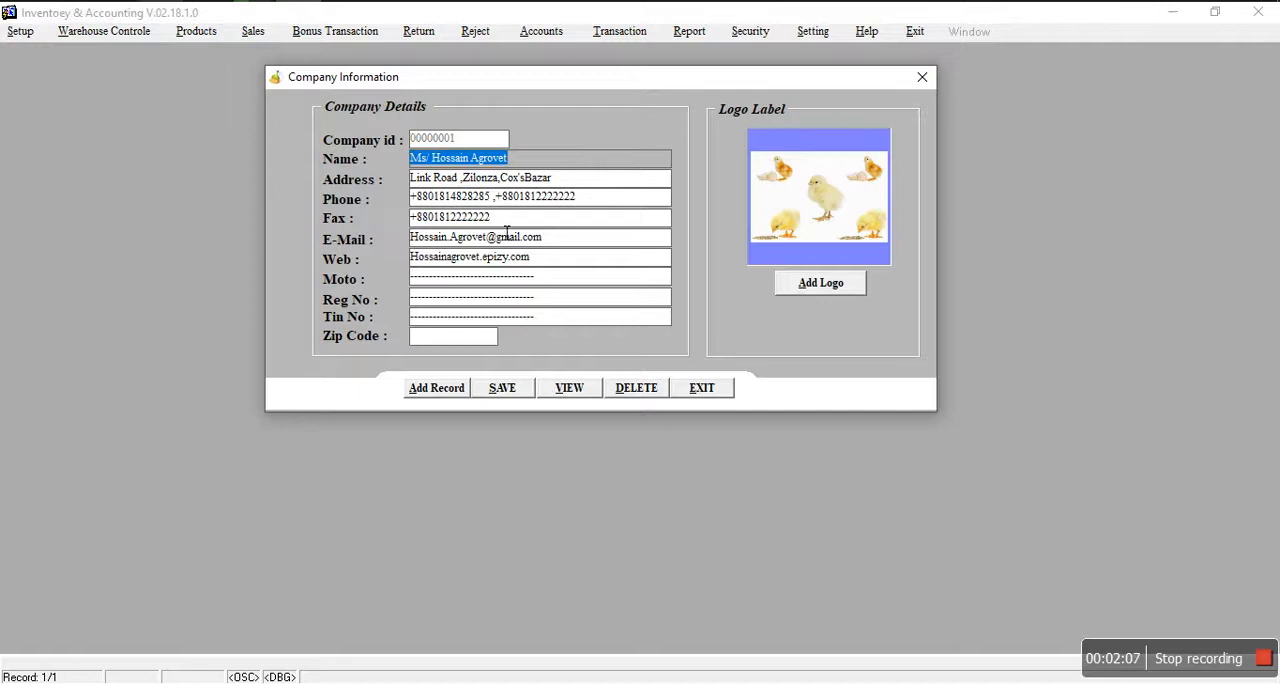
left_click(700, 388)
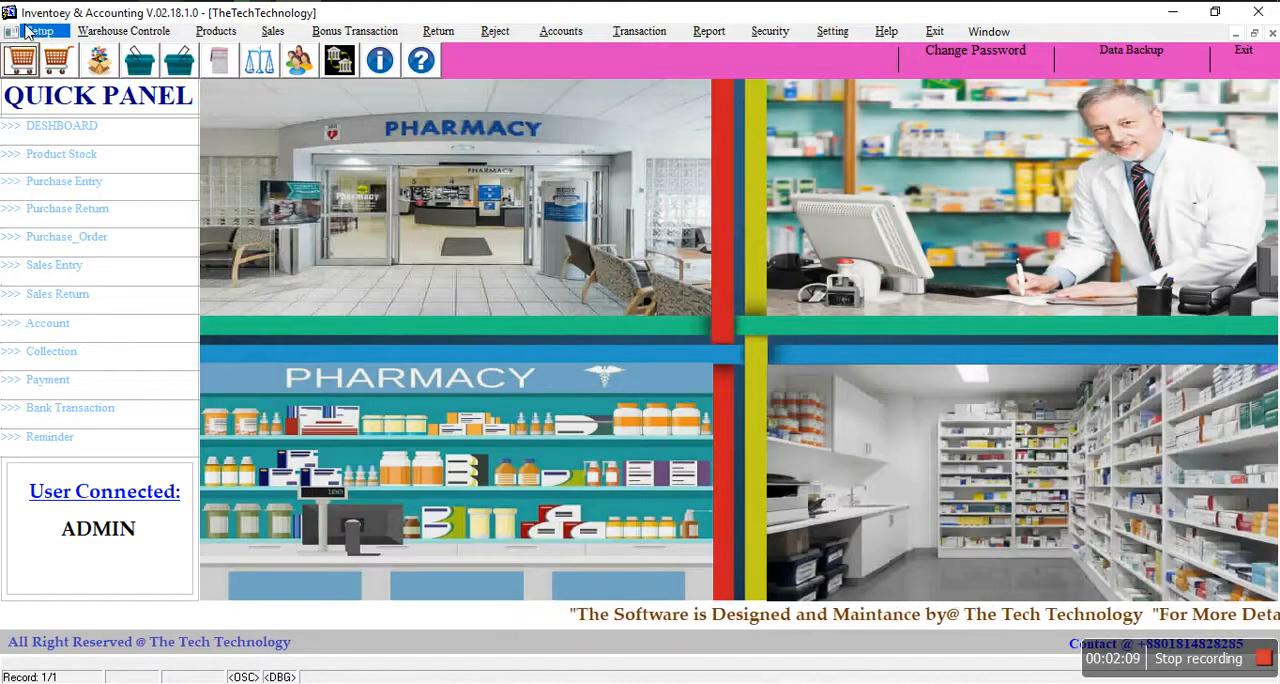
Step: Add a new customer record, entering the customer's name and a credit limit of 5000
left_click(40, 31)
left_click(70, 80)
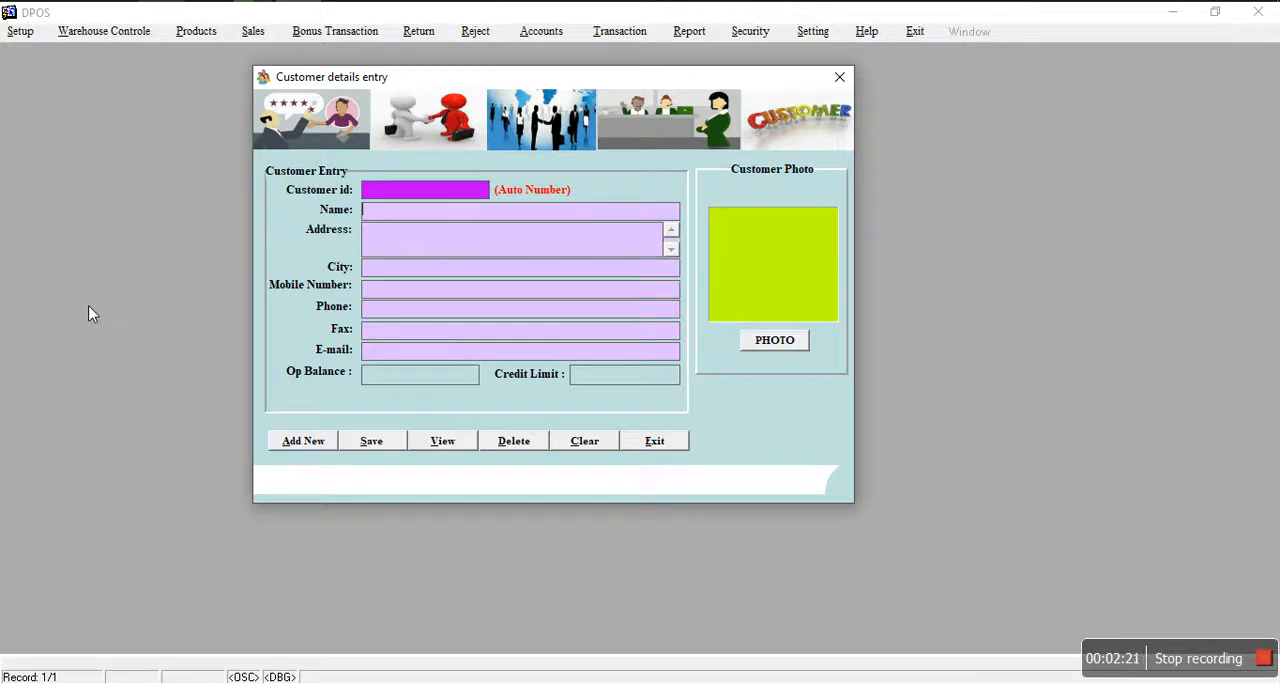
left_click(305, 441)
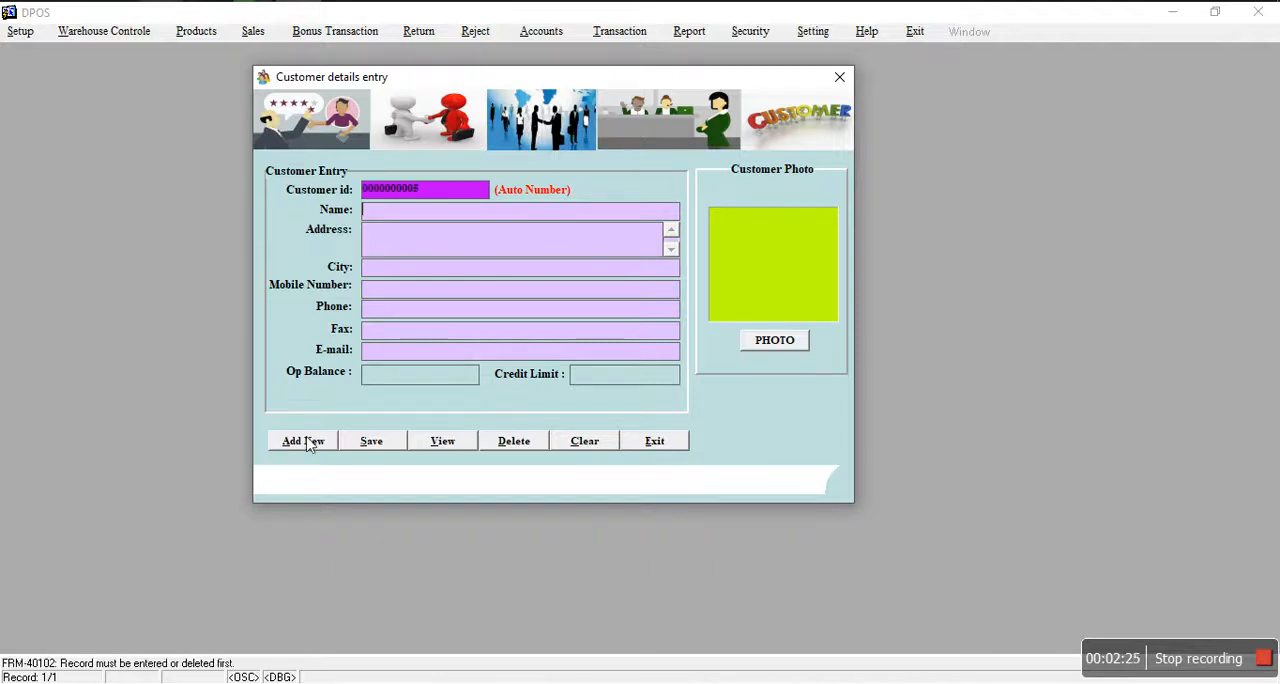
type("D")
key("BackSpace")
key("BackSpace")
key("BackSpace")
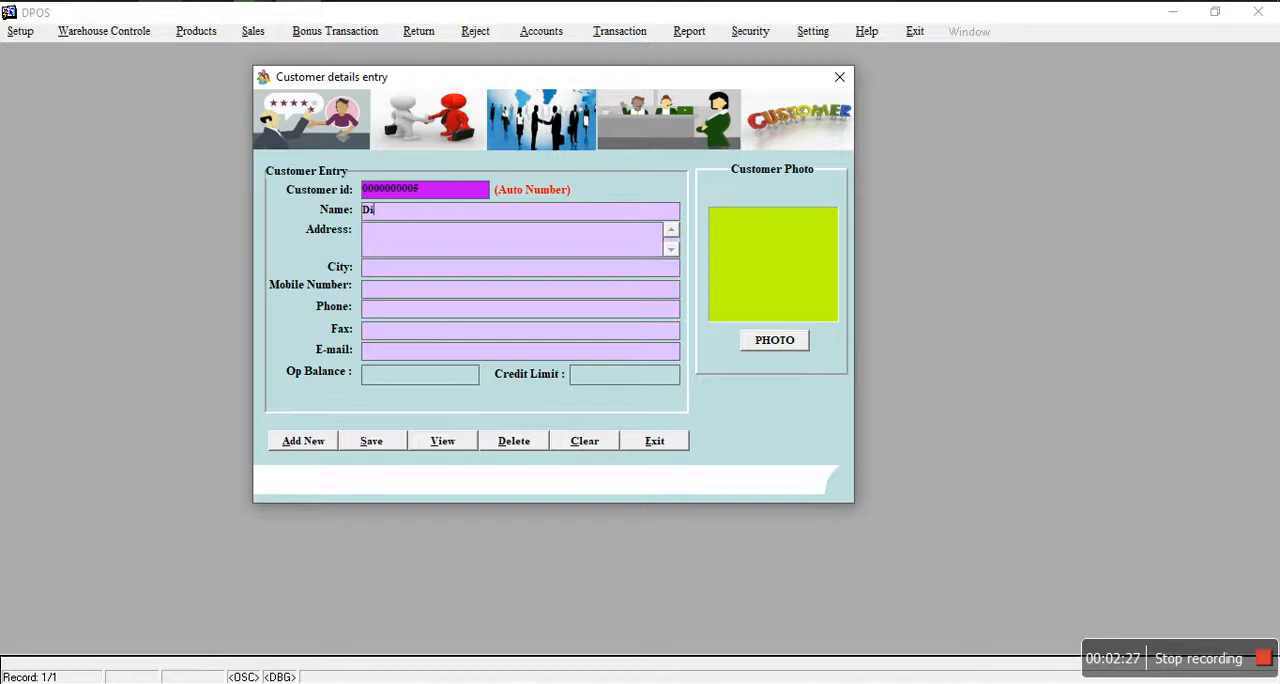
type("Rony")
key("Tab")
left_click(434, 379)
left_click(625, 384)
type("5000")
Step: Save the customer record with the 3587medicine_orig picture as its photo, and close the form without keeping the new blank record
left_click(766, 345)
left_click(270, 172)
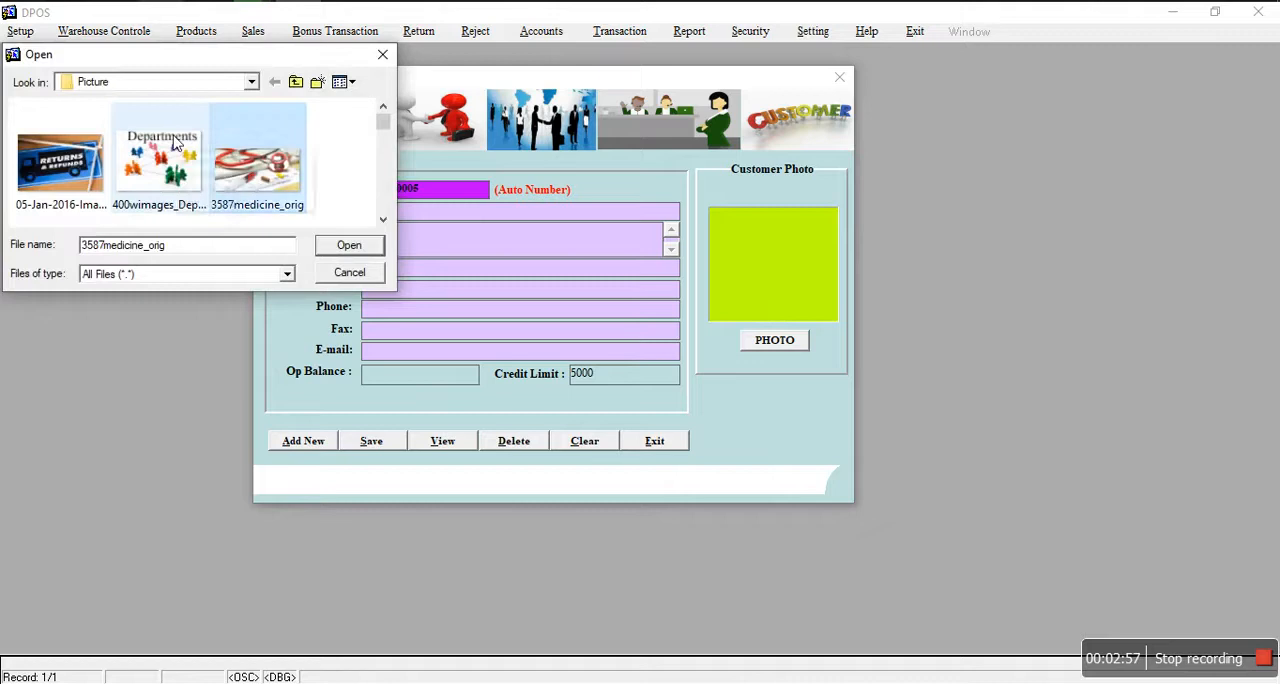
left_click(349, 245)
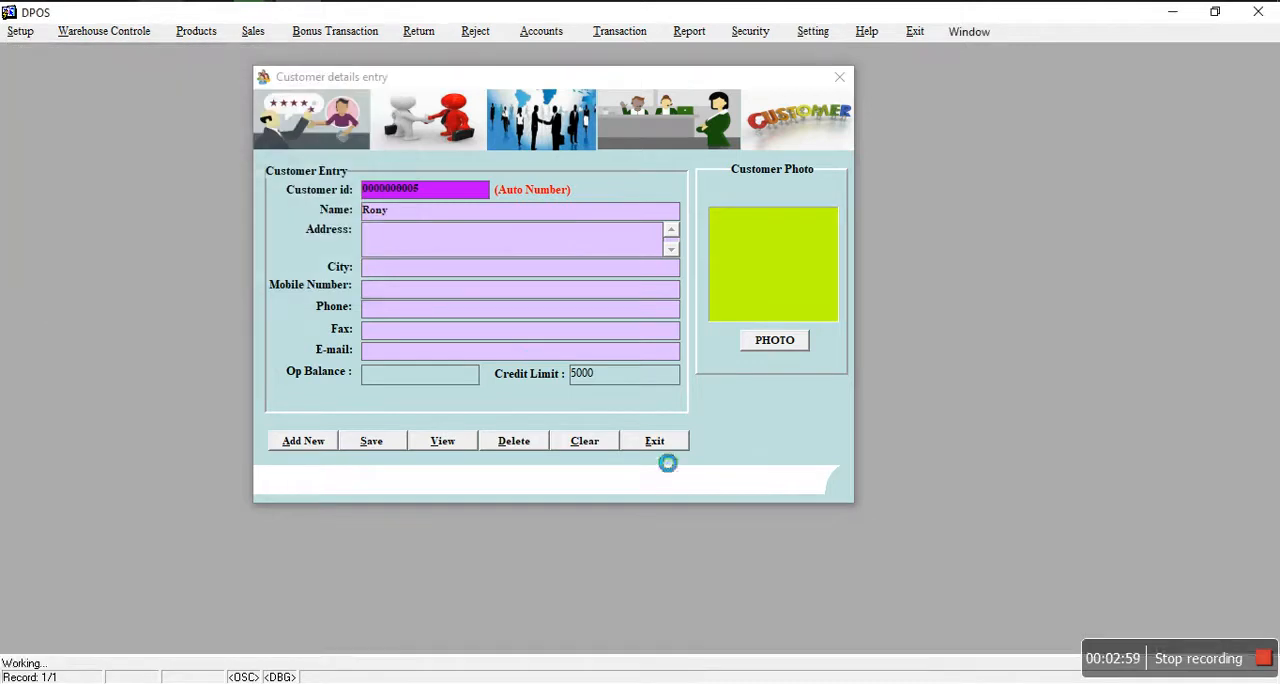
left_click(400, 448)
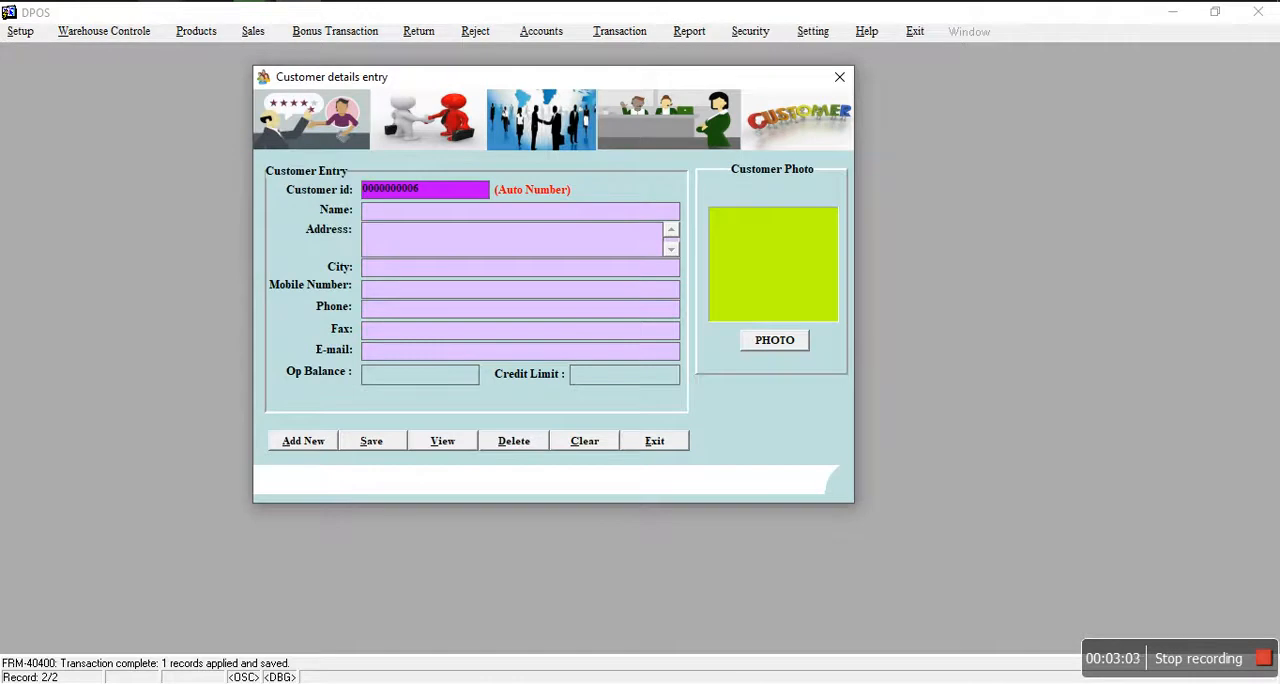
left_click(654, 441)
left_click(644, 373)
Step: Start a new record in the supplier details form and close the form without saving it
left_click(40, 31)
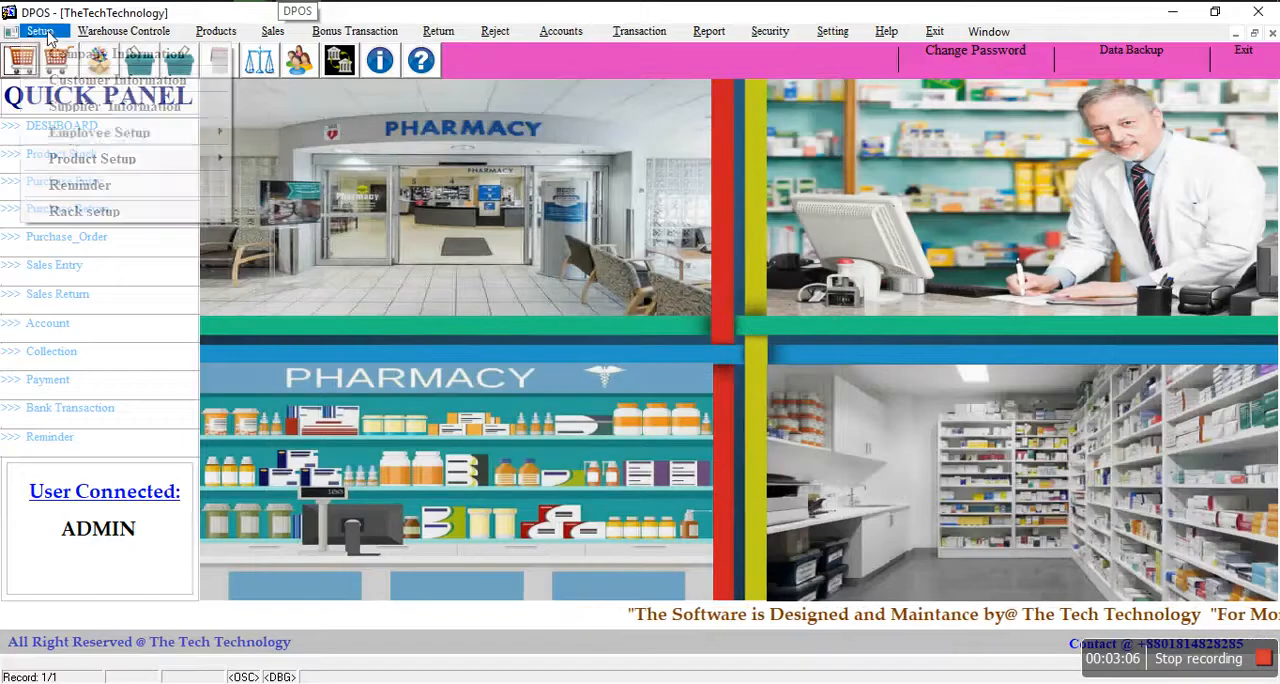
left_click(74, 106)
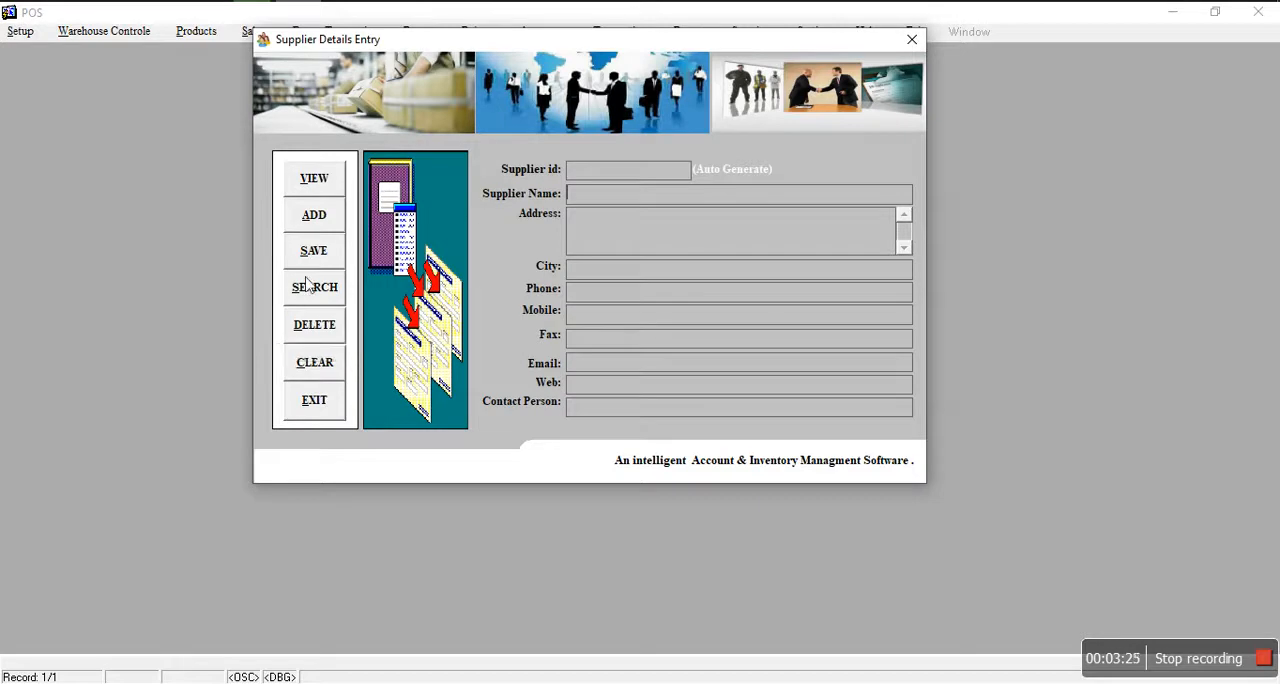
left_click(315, 222)
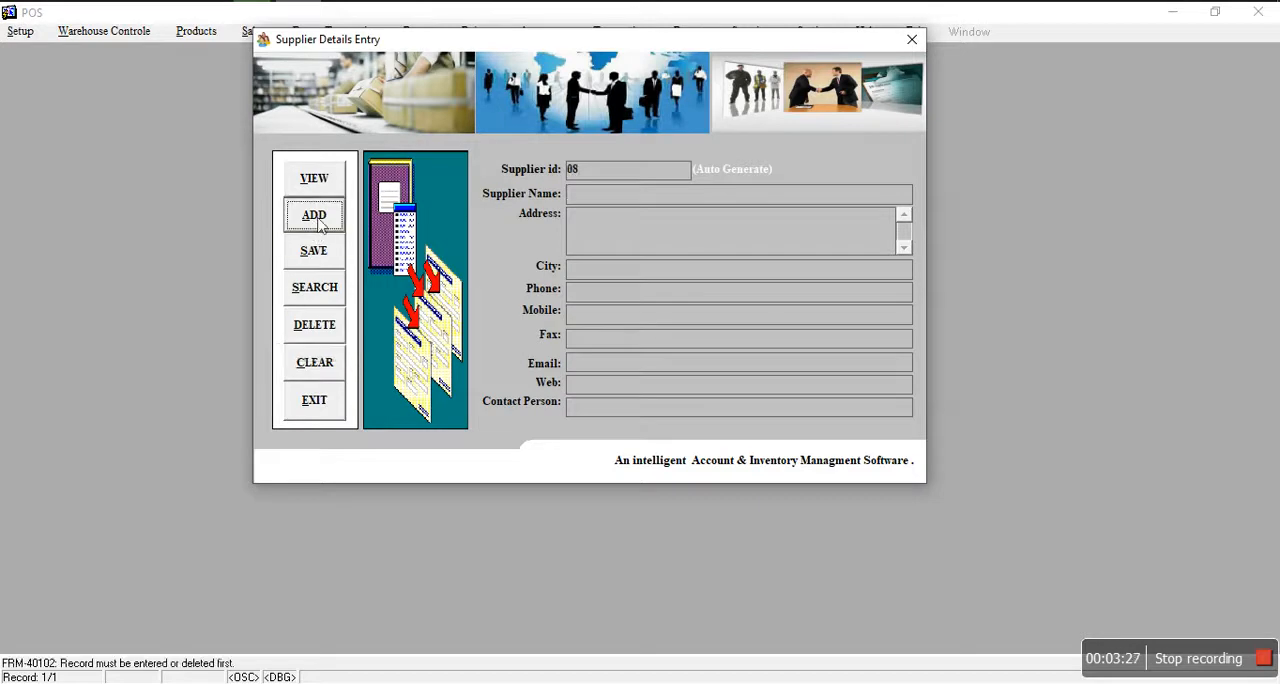
left_click(602, 200)
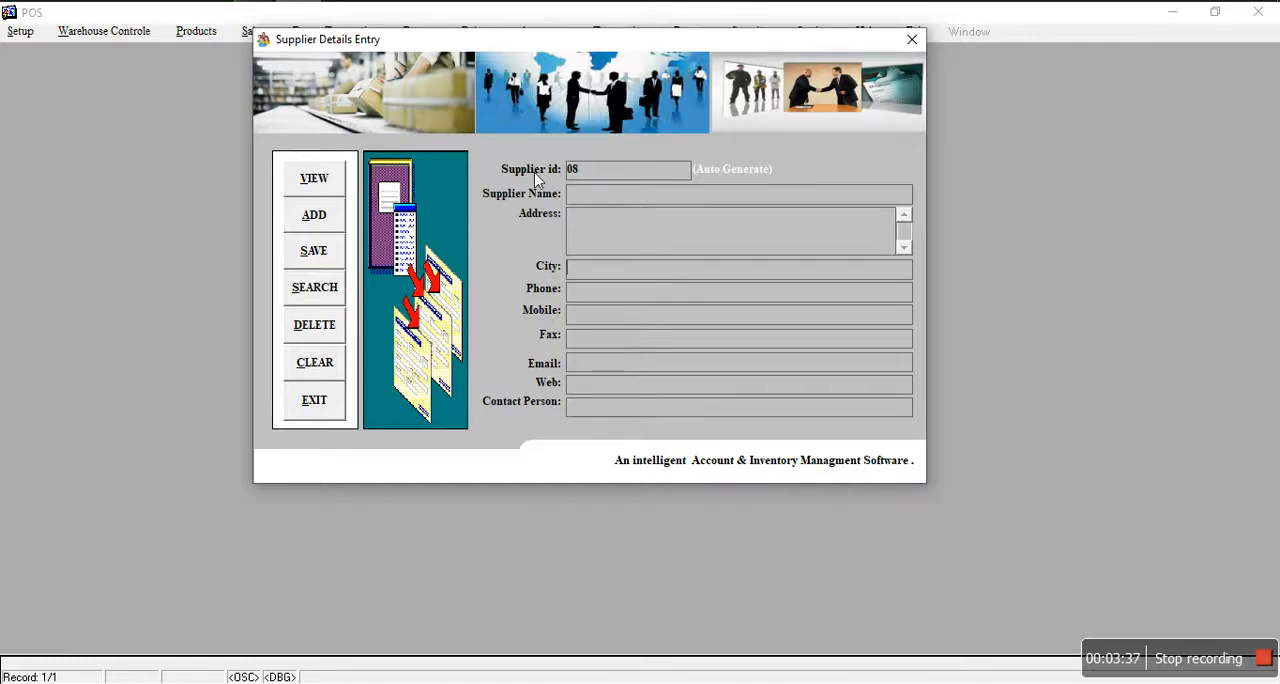
left_click(330, 405)
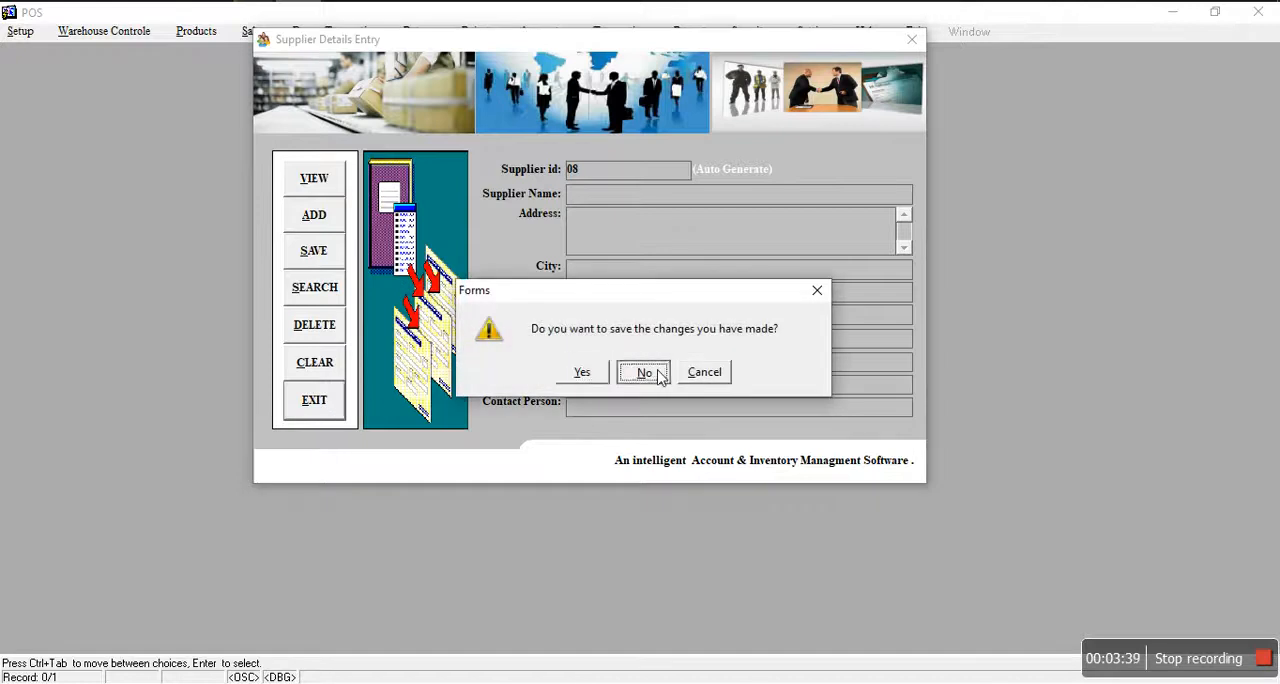
left_click(643, 372)
Step: Query the list of existing departments in the employee department setup, and close the form
left_click(45, 32)
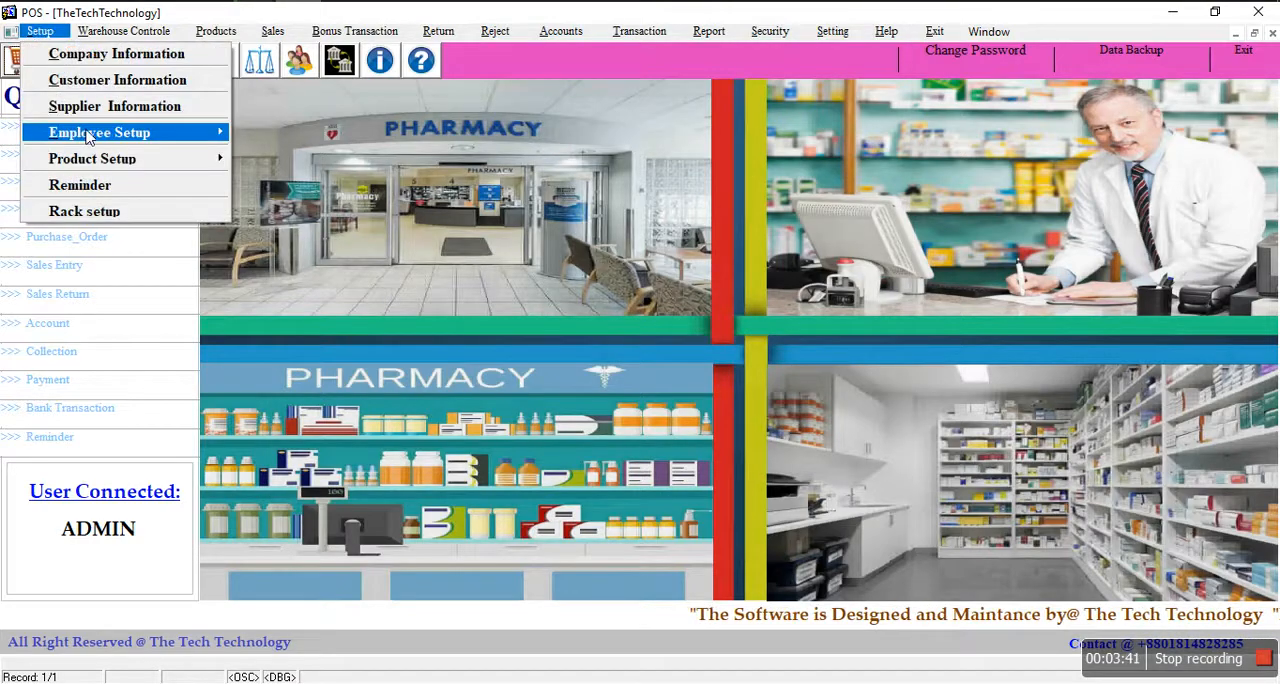
mouse_move(88, 137)
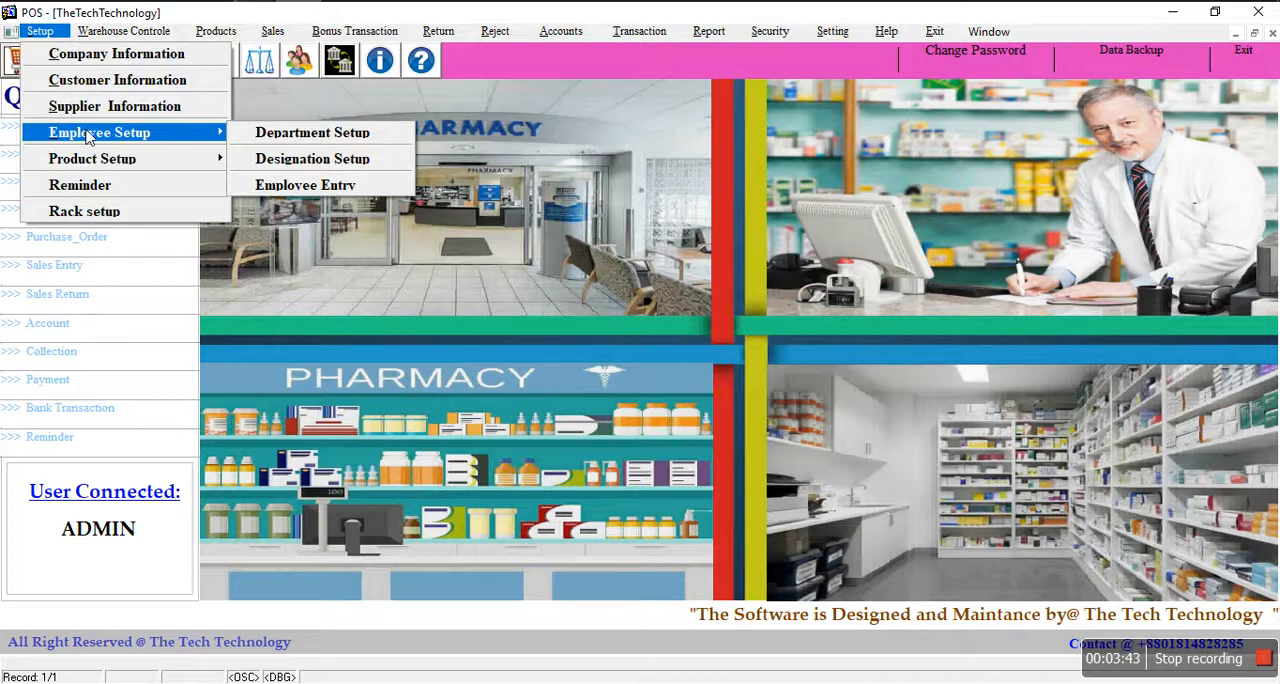
left_click(271, 144)
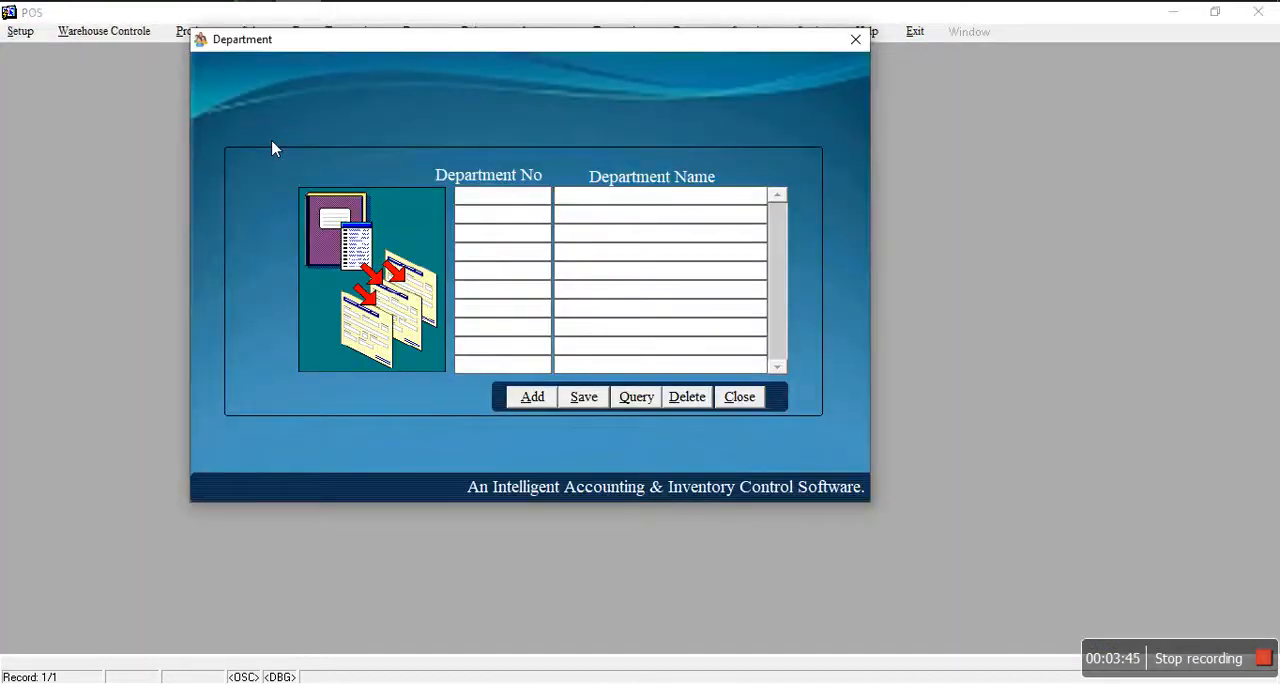
left_click(640, 398)
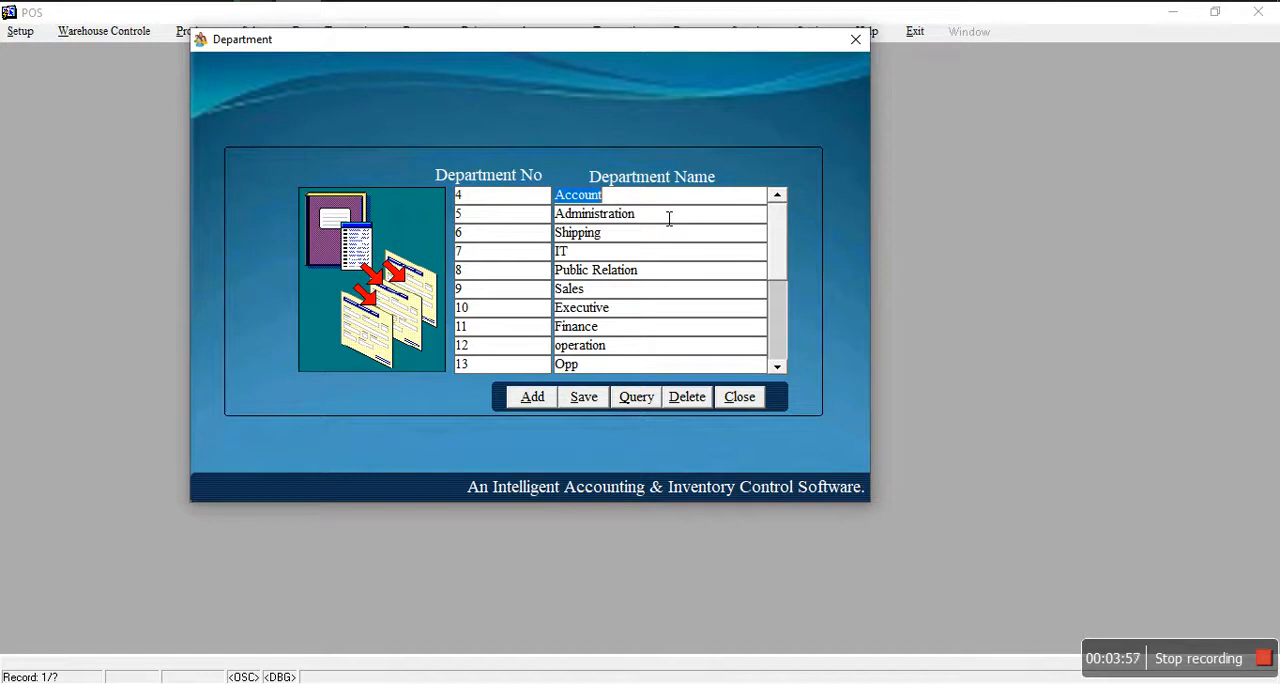
left_click(739, 397)
Step: Open the employee designation setup and list the existing designations
left_click(40, 31)
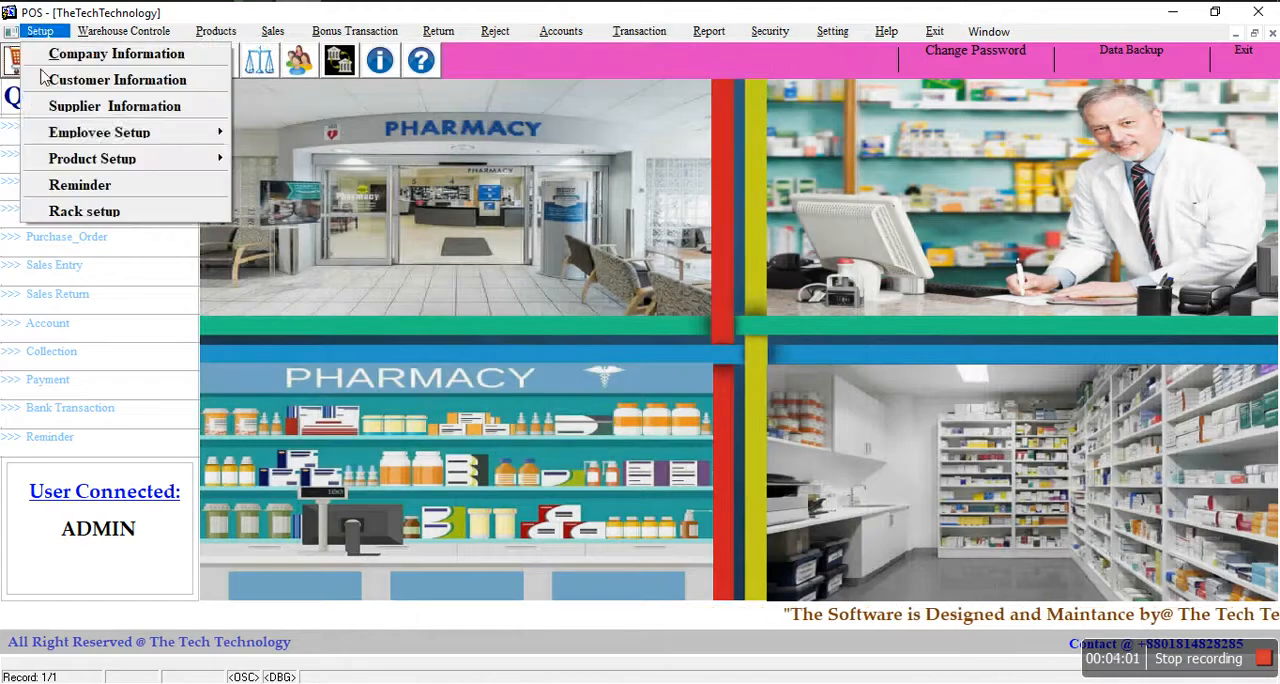
mouse_move(215, 132)
left_click(287, 158)
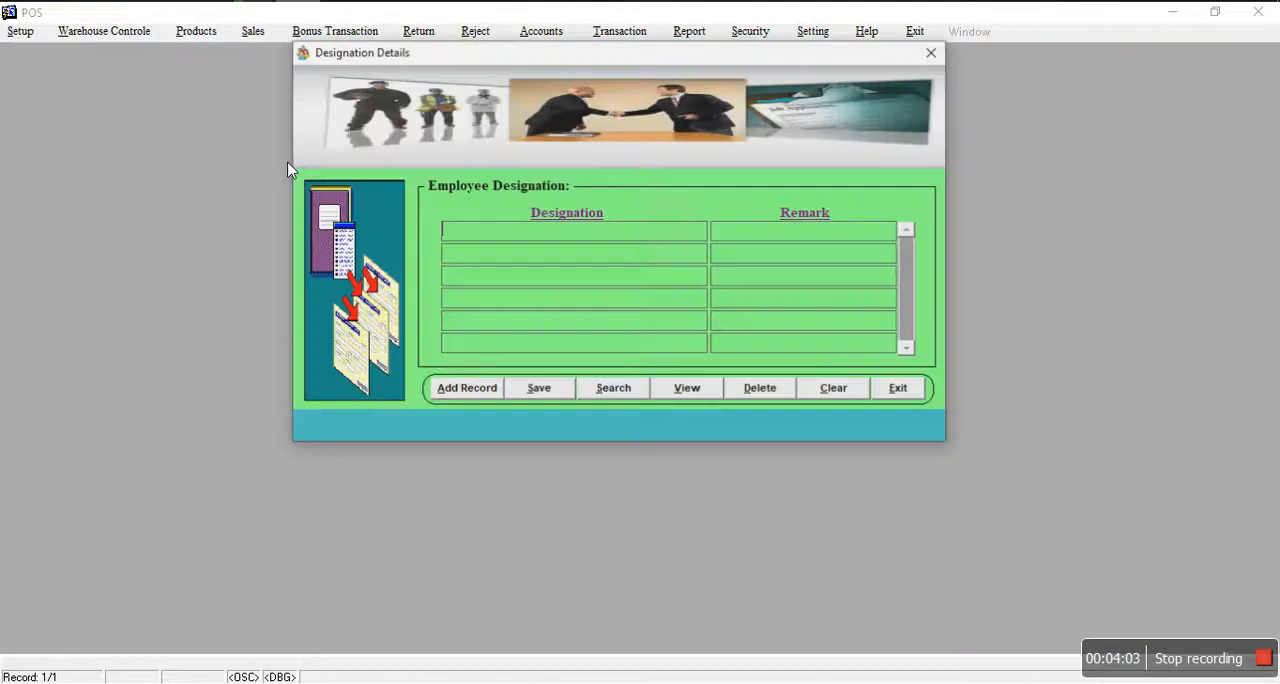
left_click(704, 390)
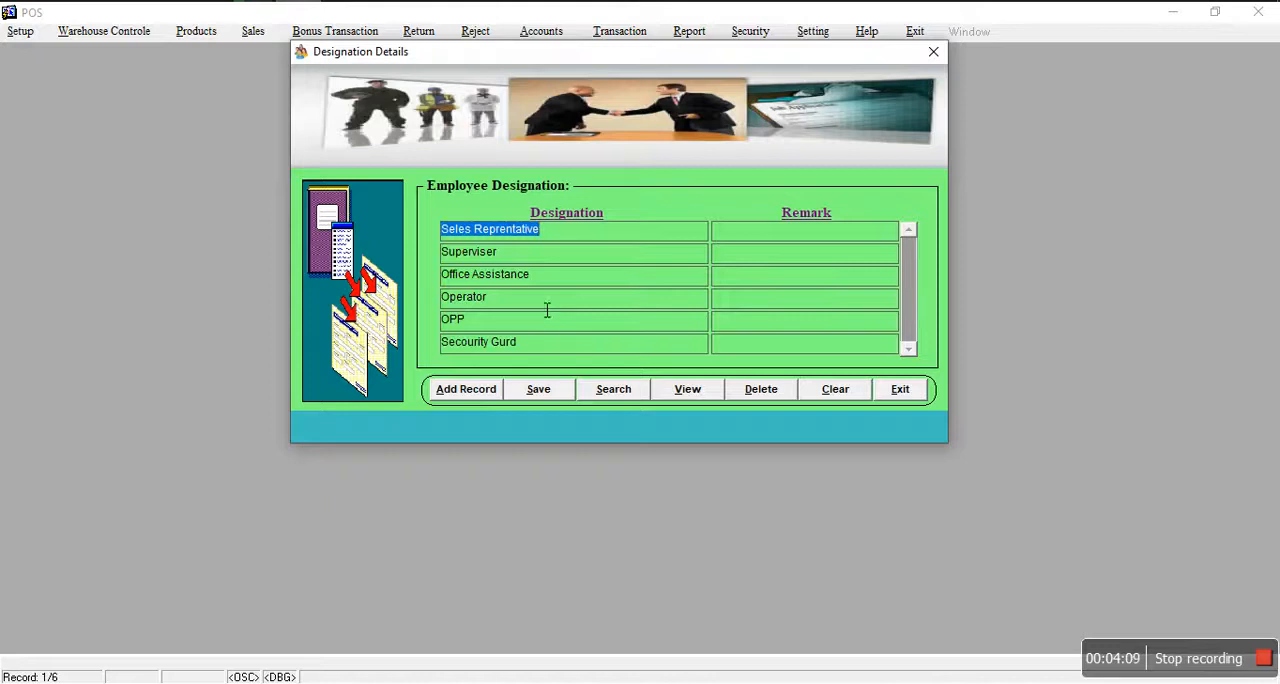
Step: Remove the Superviser record from the designation list and close the form without saving
left_click(549, 254)
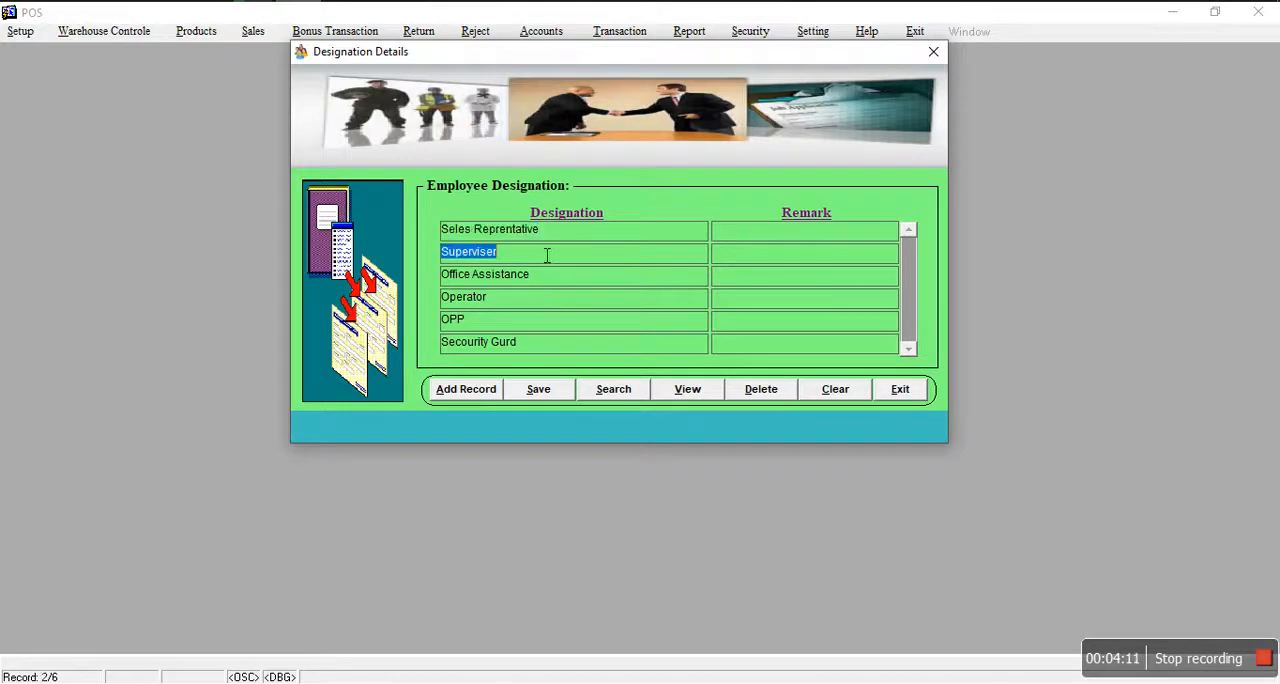
key("shift+F6")
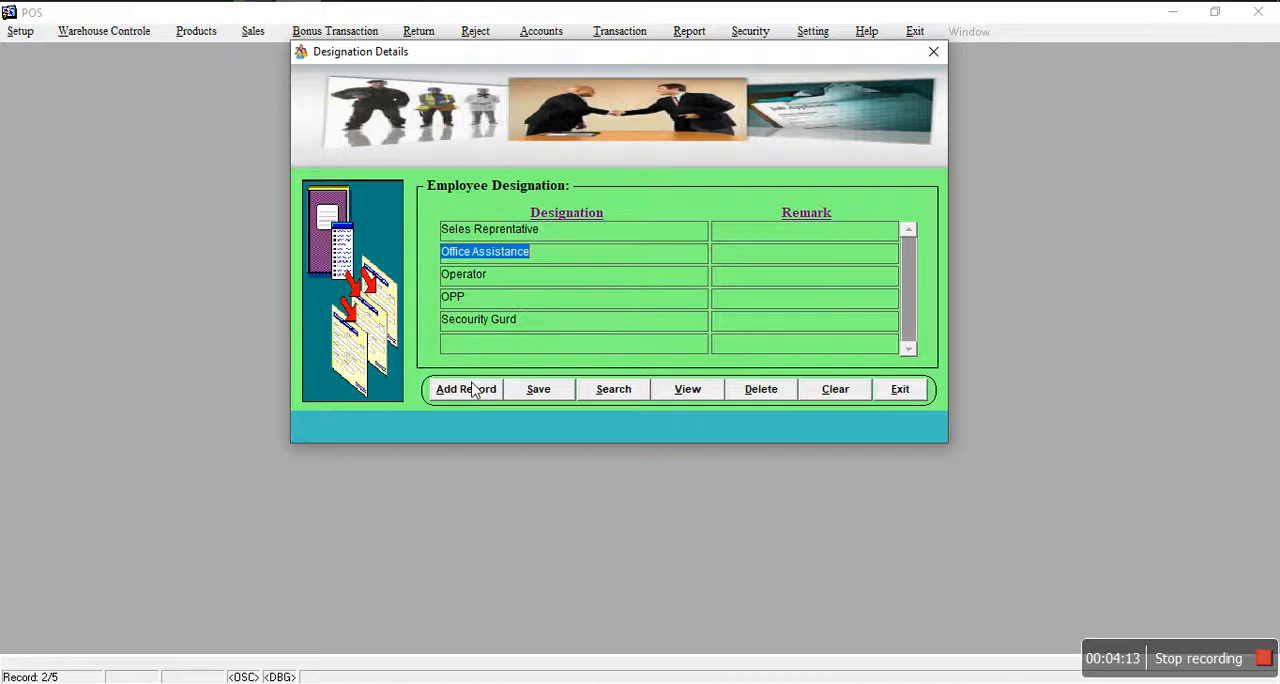
left_click(530, 346)
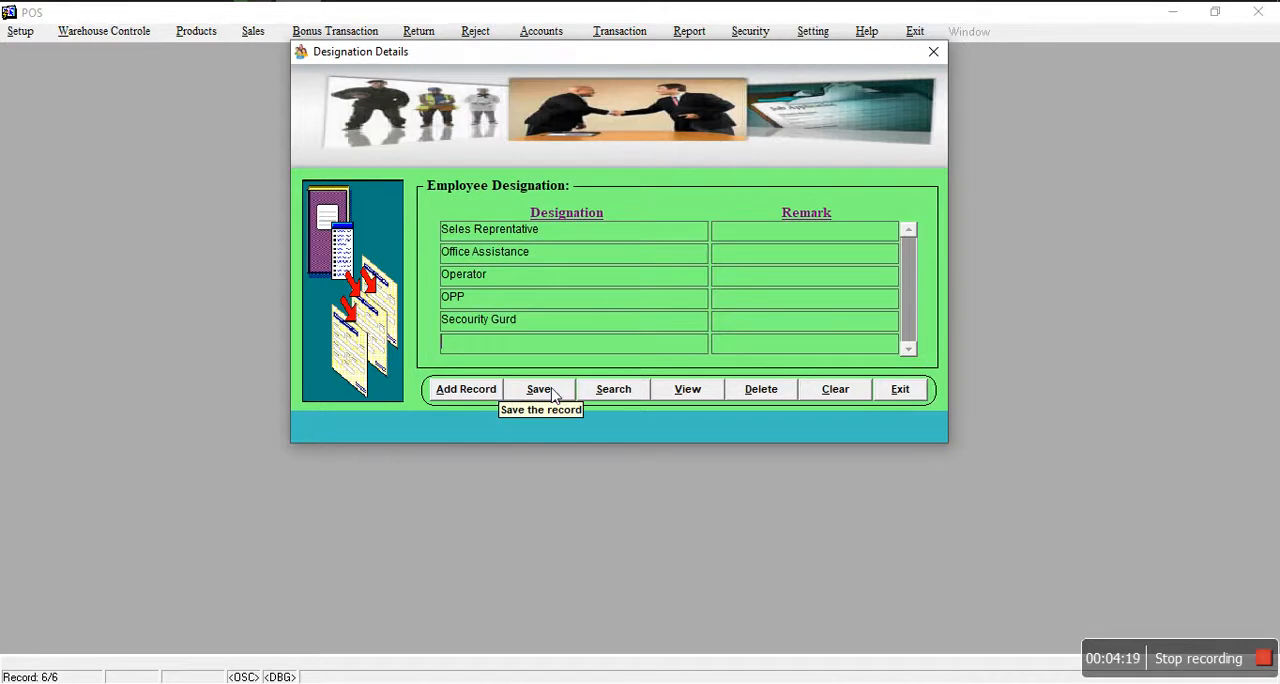
left_click(918, 392)
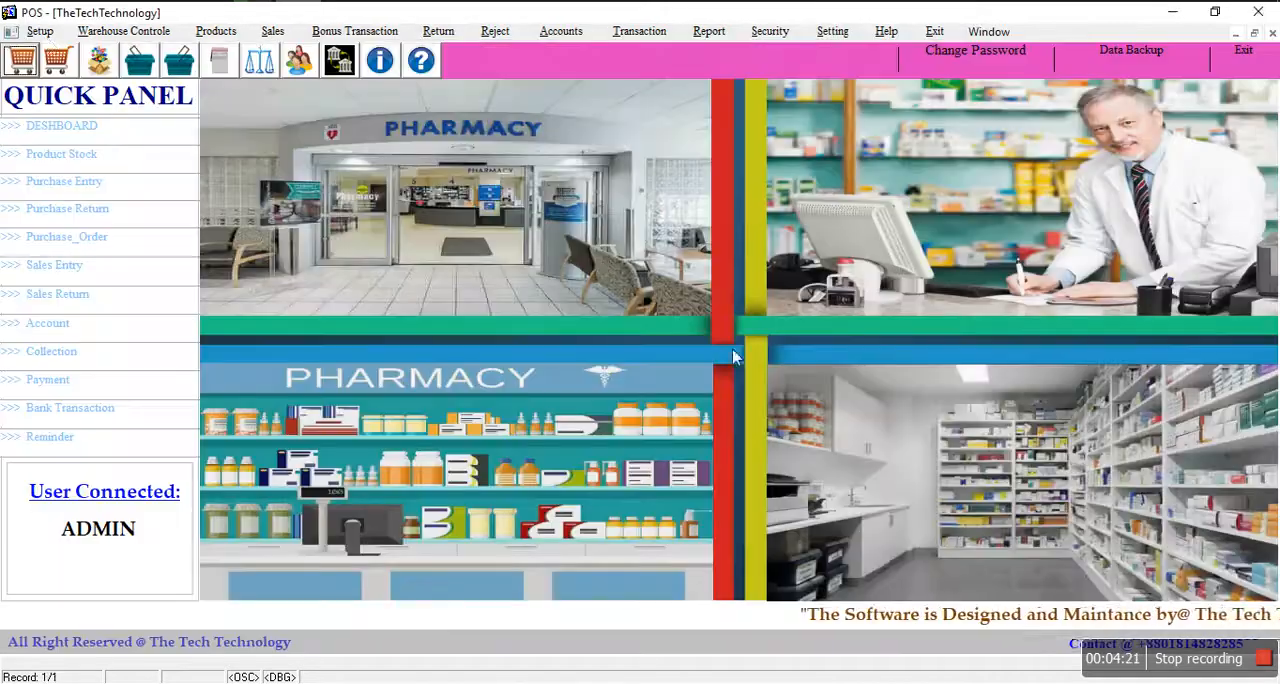
Step: Start a new record in the employee entry form and close the form without saving it
left_click(46, 34)
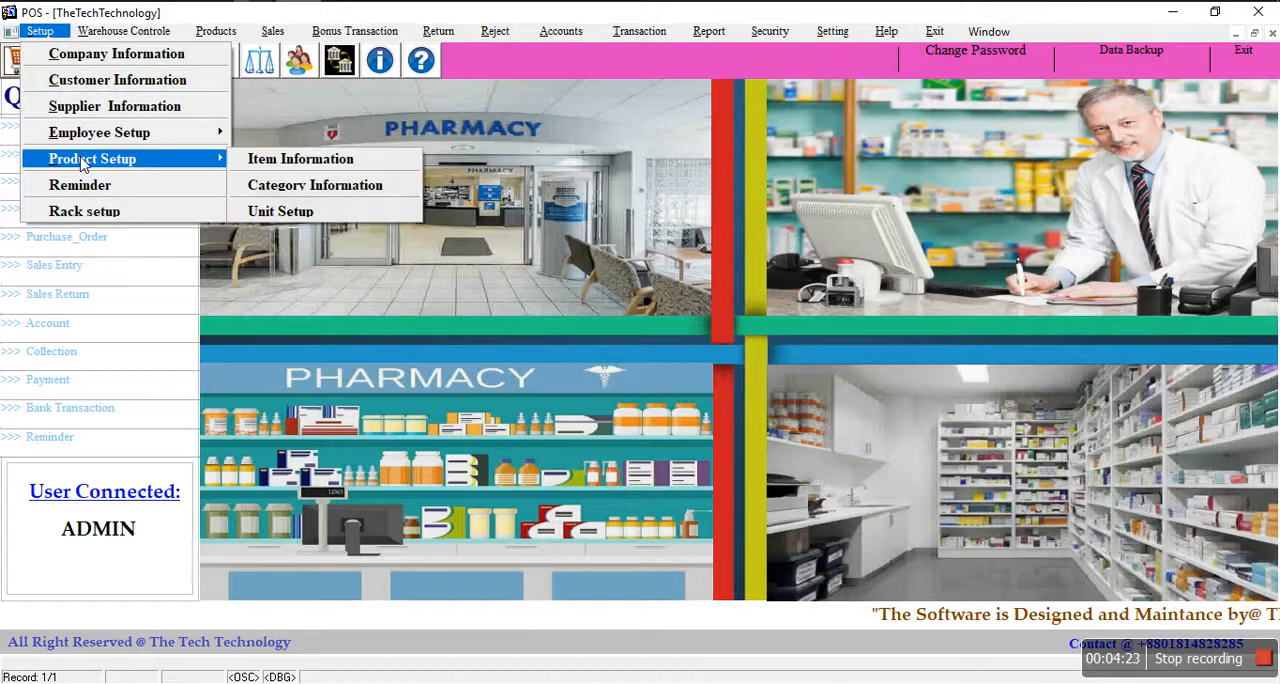
mouse_move(84, 146)
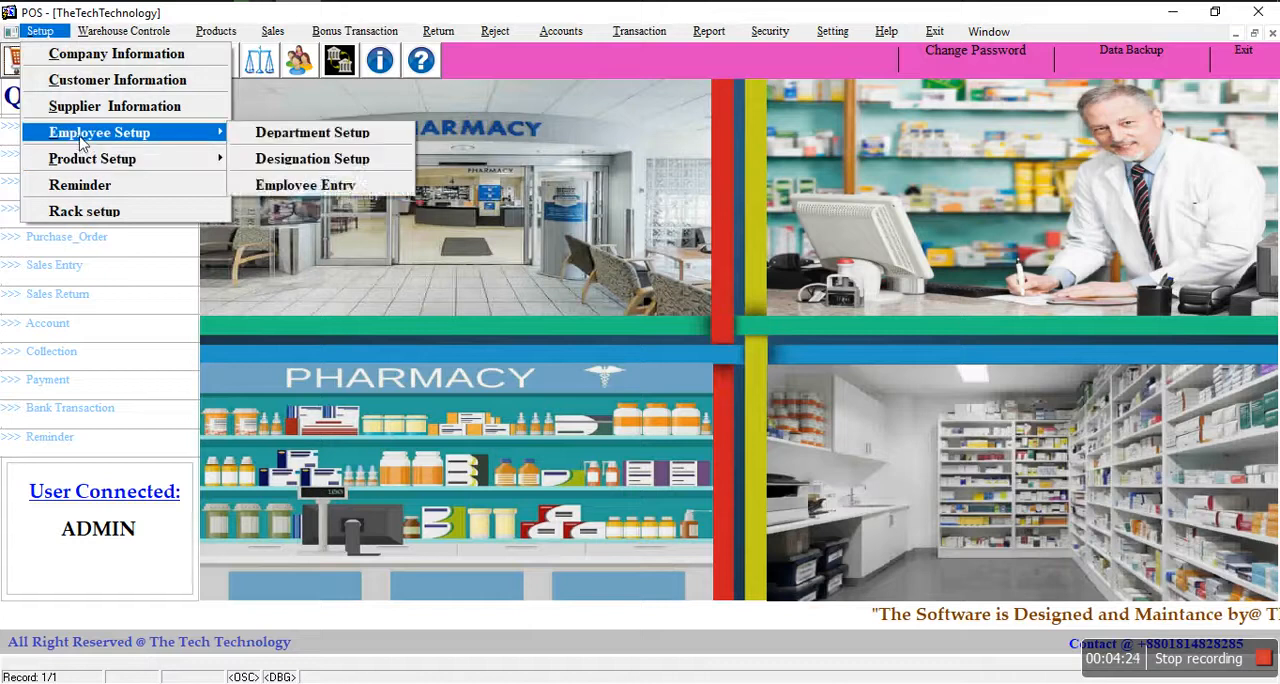
left_click(309, 184)
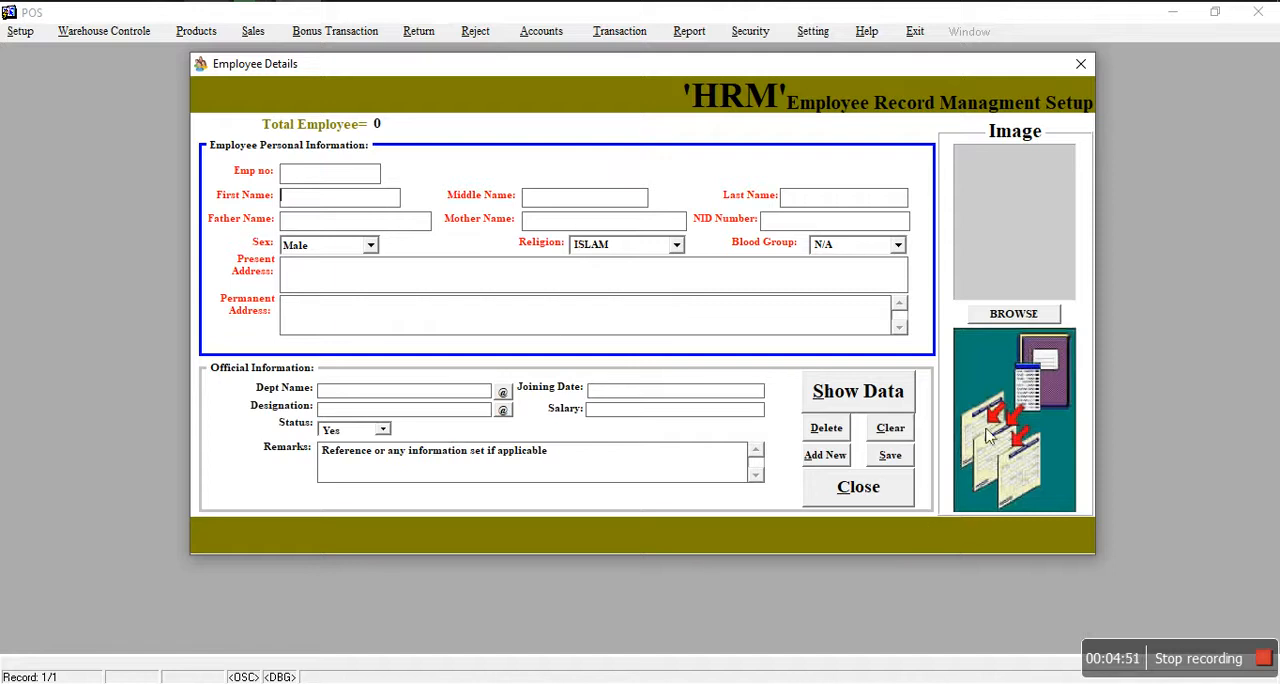
left_click(828, 458)
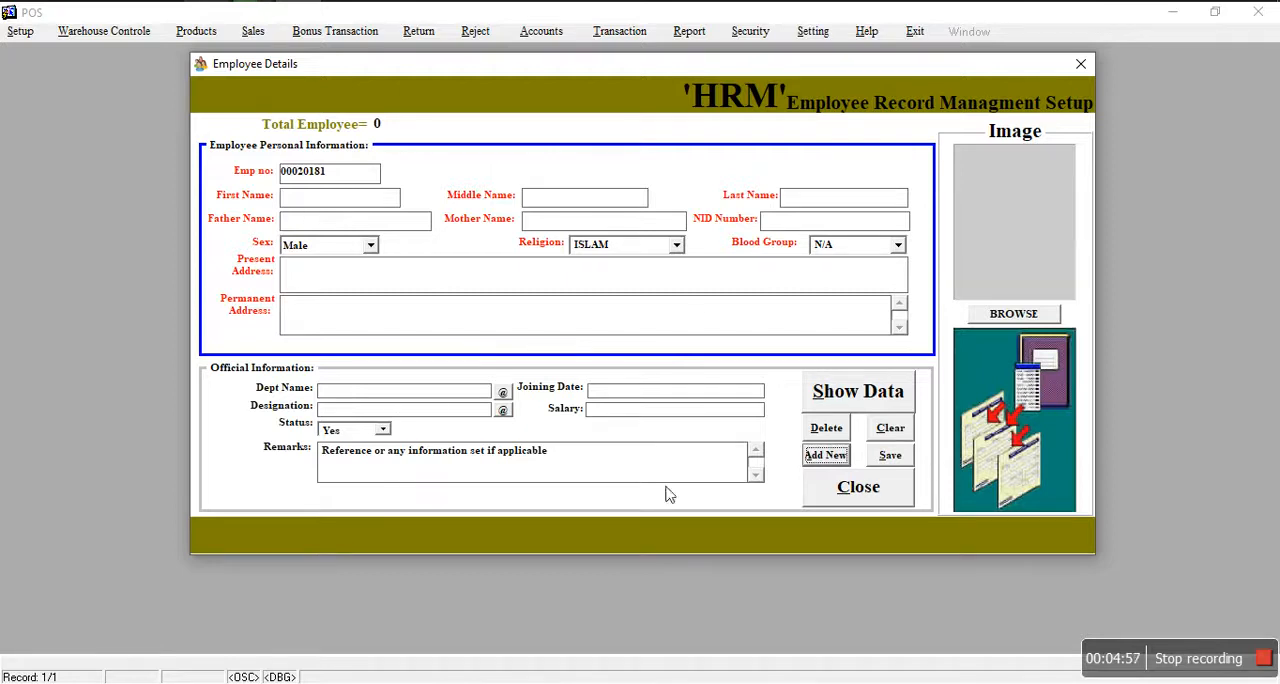
left_click(858, 488)
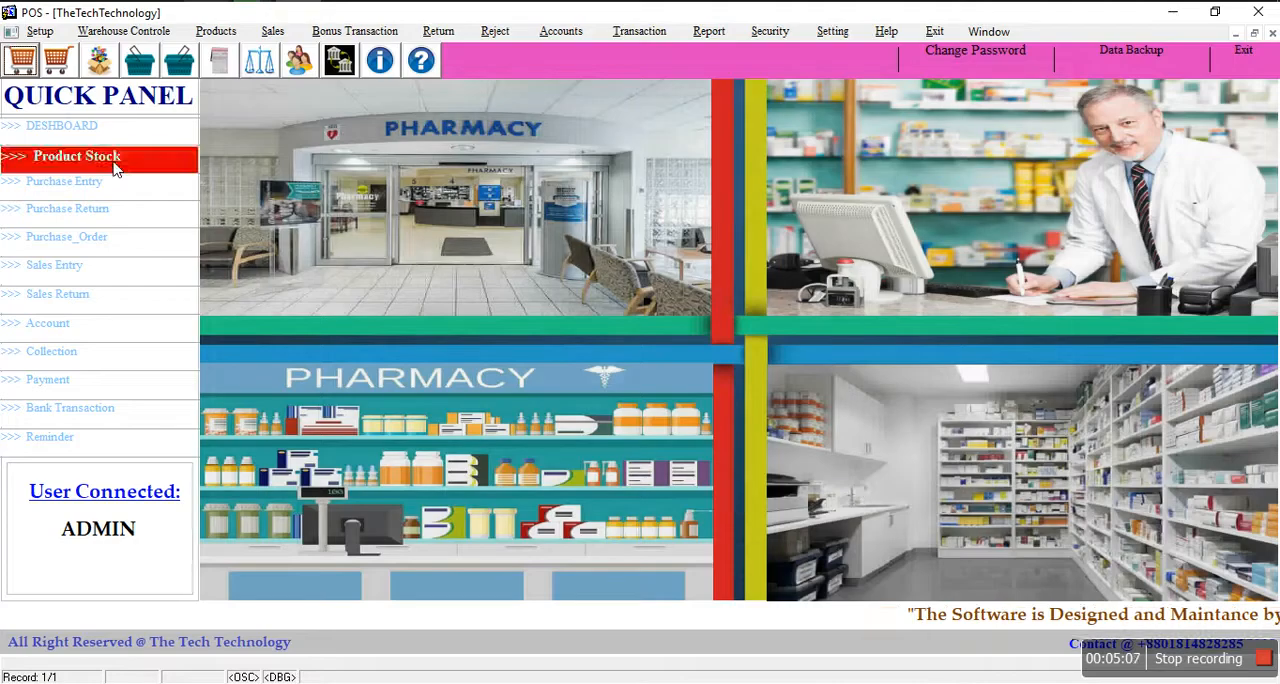
Step: Open the product category setup, browse the list of category names, and dismiss the list without choosing one
left_click(46, 32)
mouse_move(104, 166)
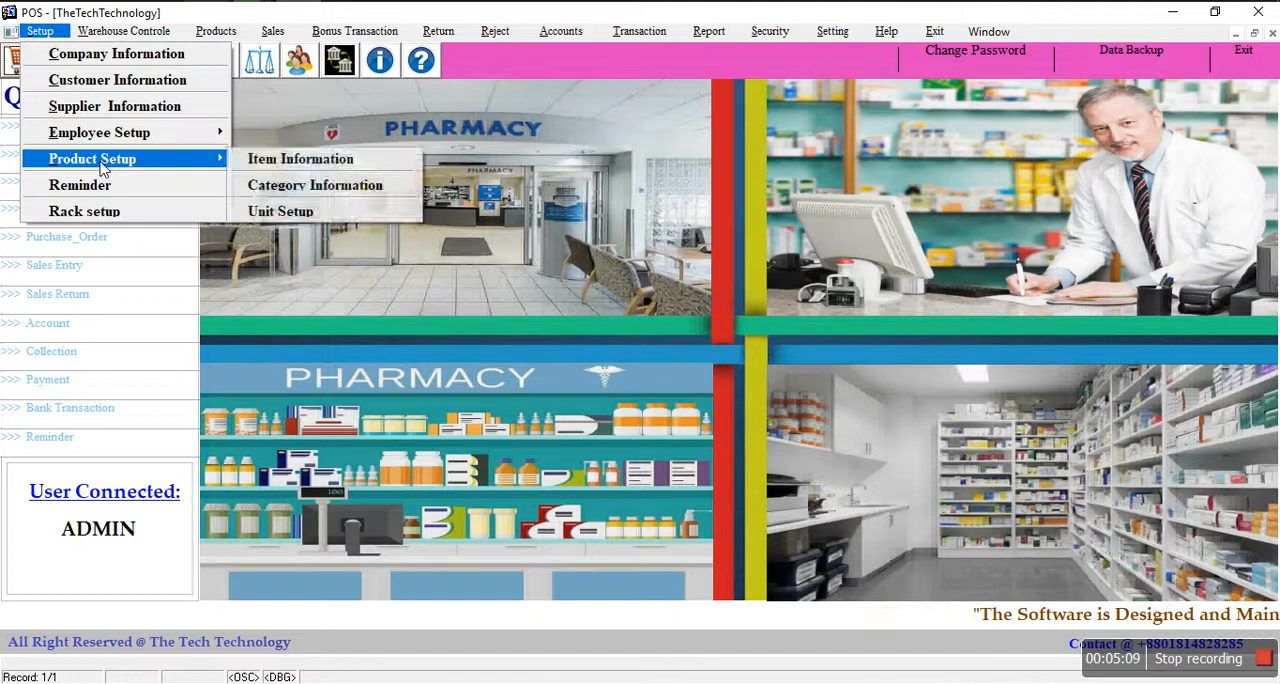
left_click(300, 185)
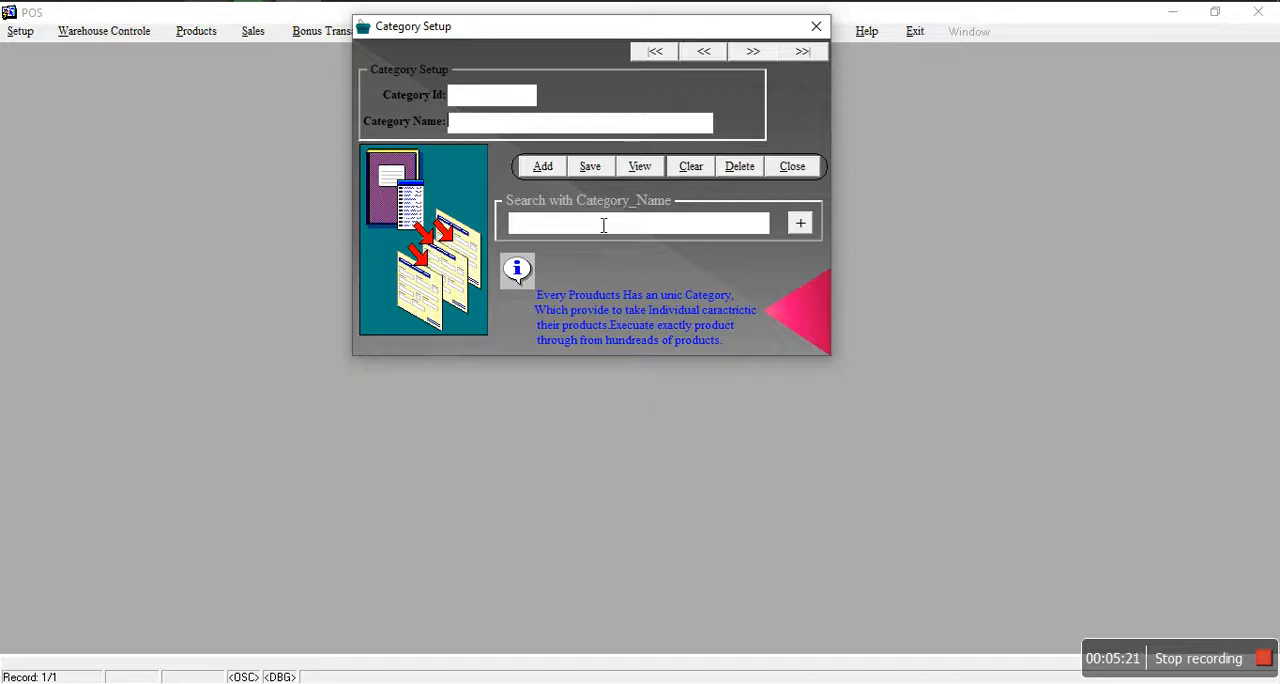
left_click(601, 227)
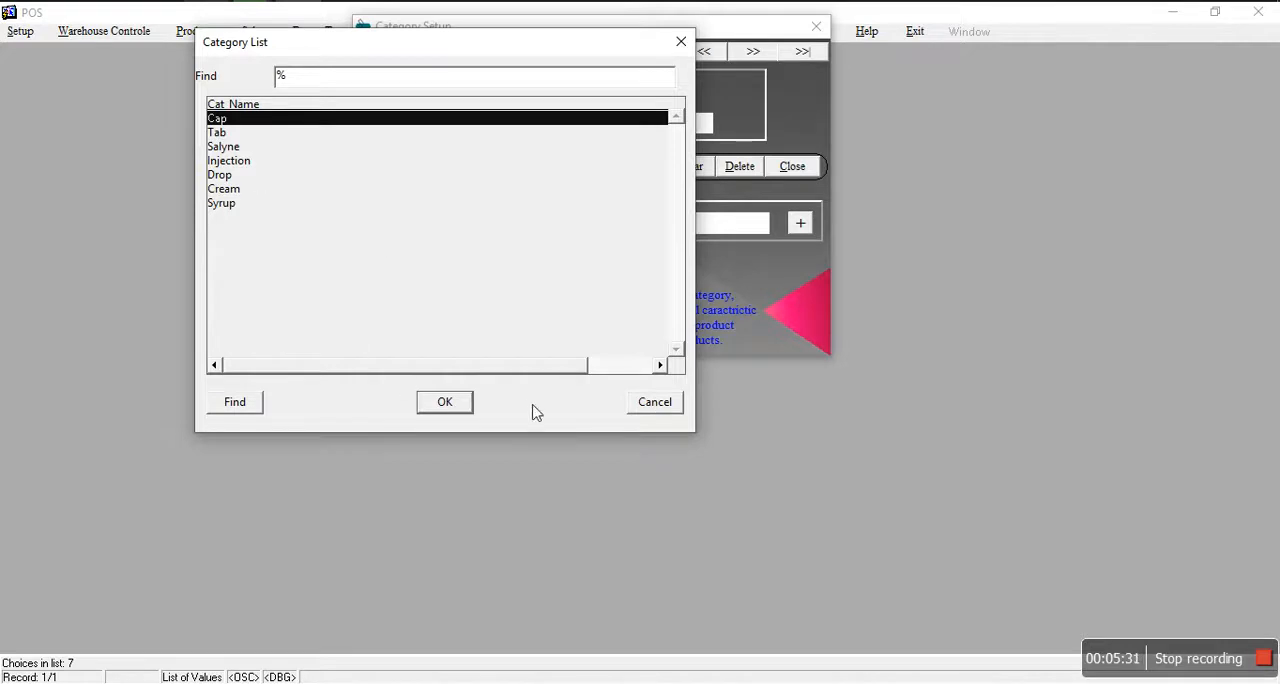
left_click(654, 401)
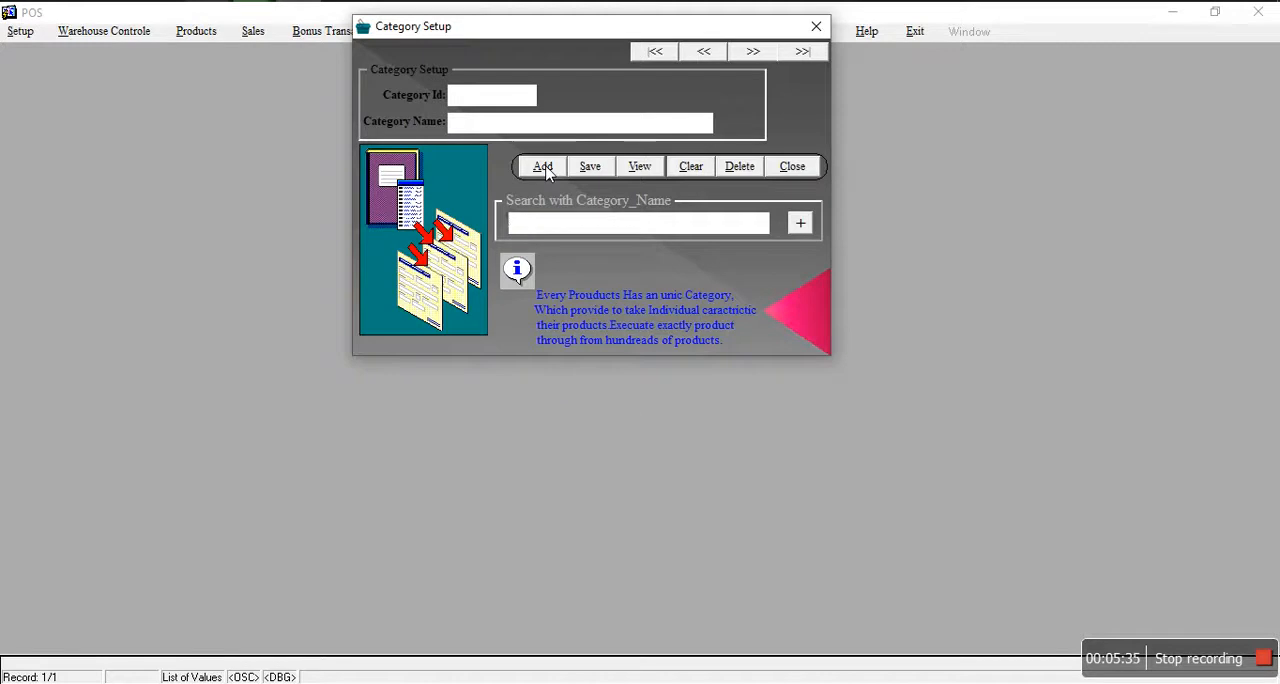
Step: Start a new product category named cxbv and close the category form without saving it
left_click(543, 168)
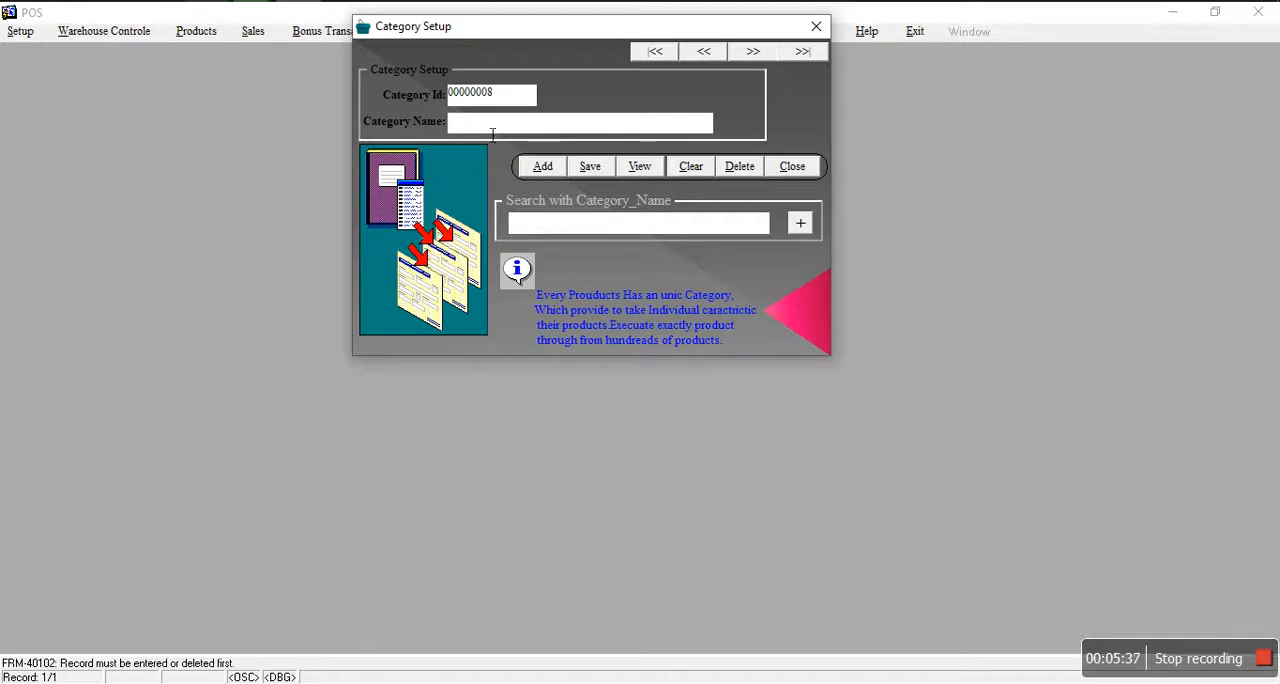
left_click(556, 129)
type("cxbv")
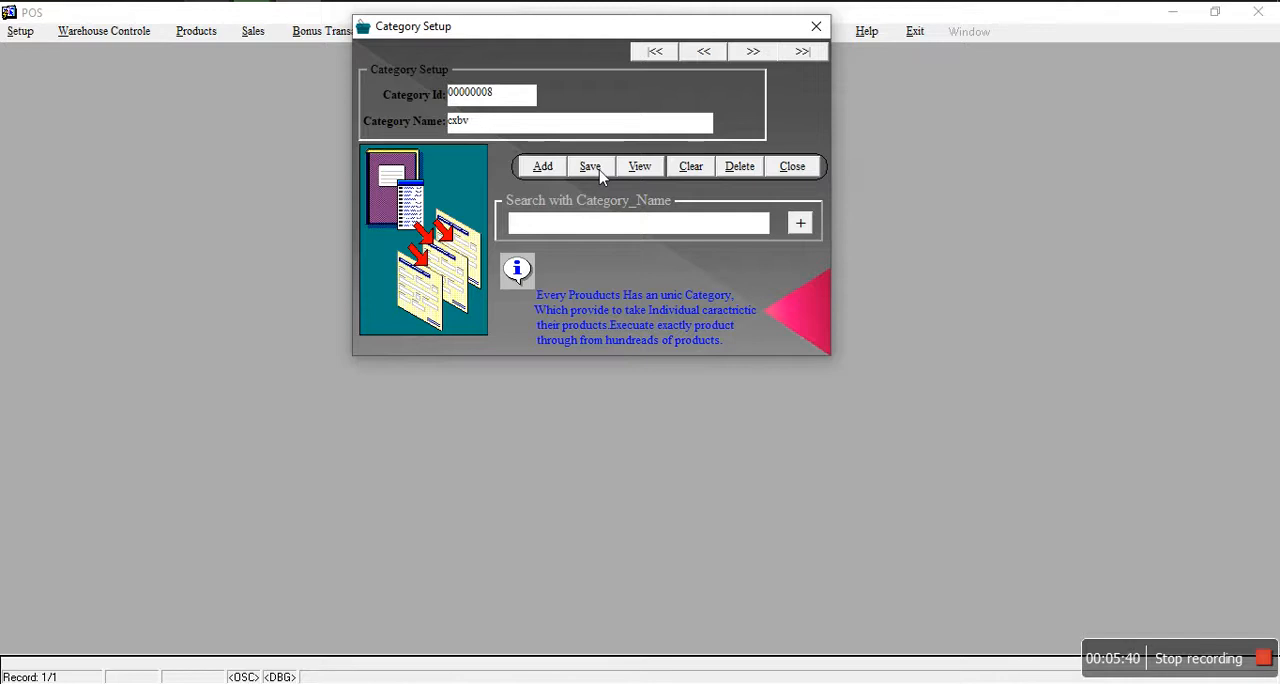
left_click(791, 168)
left_click(645, 376)
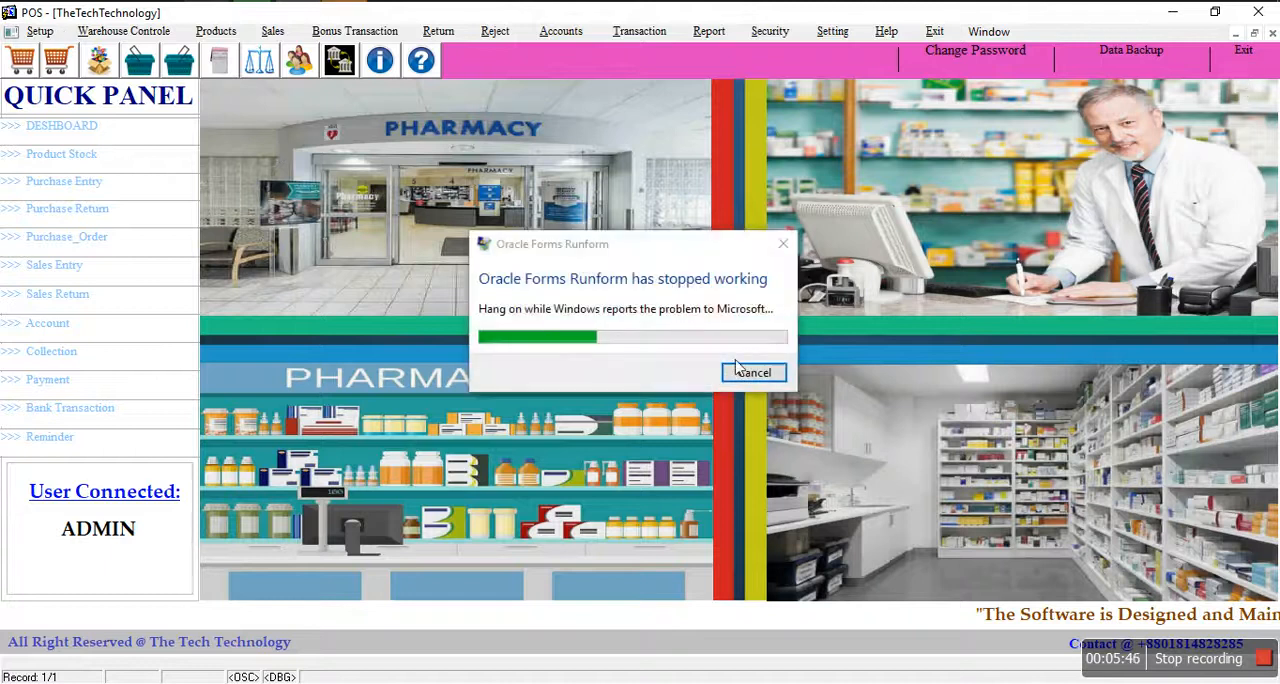
Step: Dismiss the Oracle Forms Runform error report, leave the crashed program and refresh the desktop
left_click(754, 372)
left_click(1243, 49)
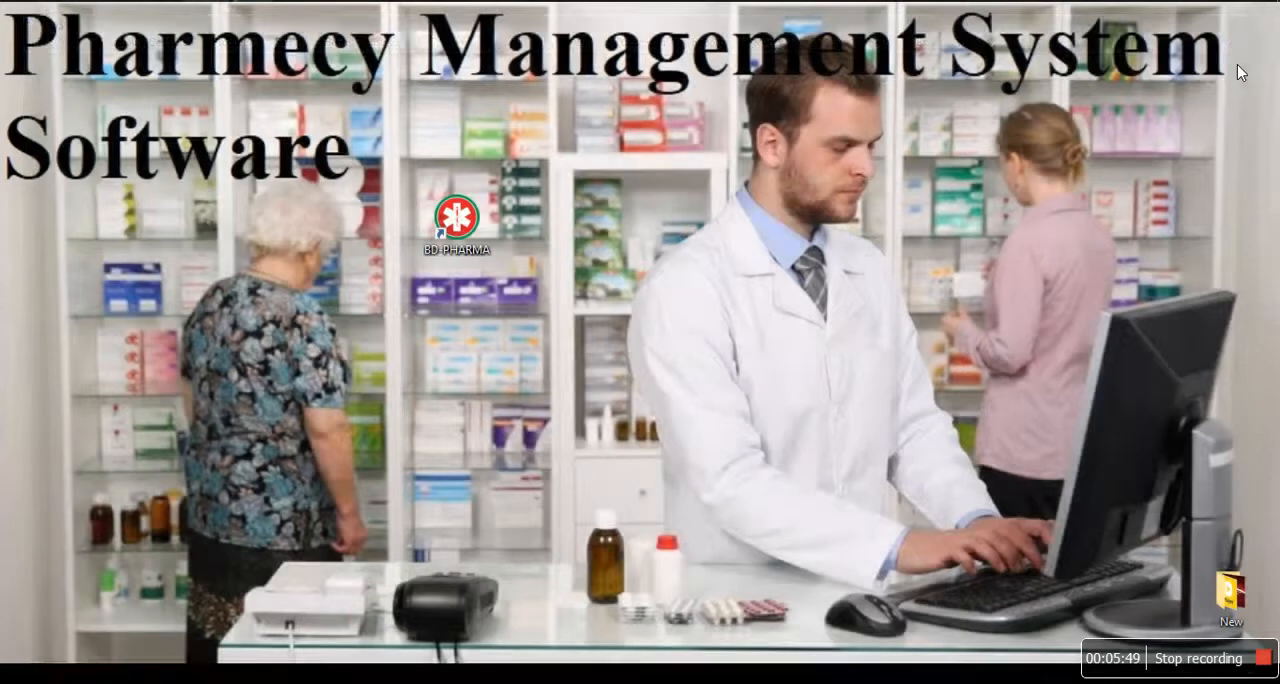
right_click(685, 232)
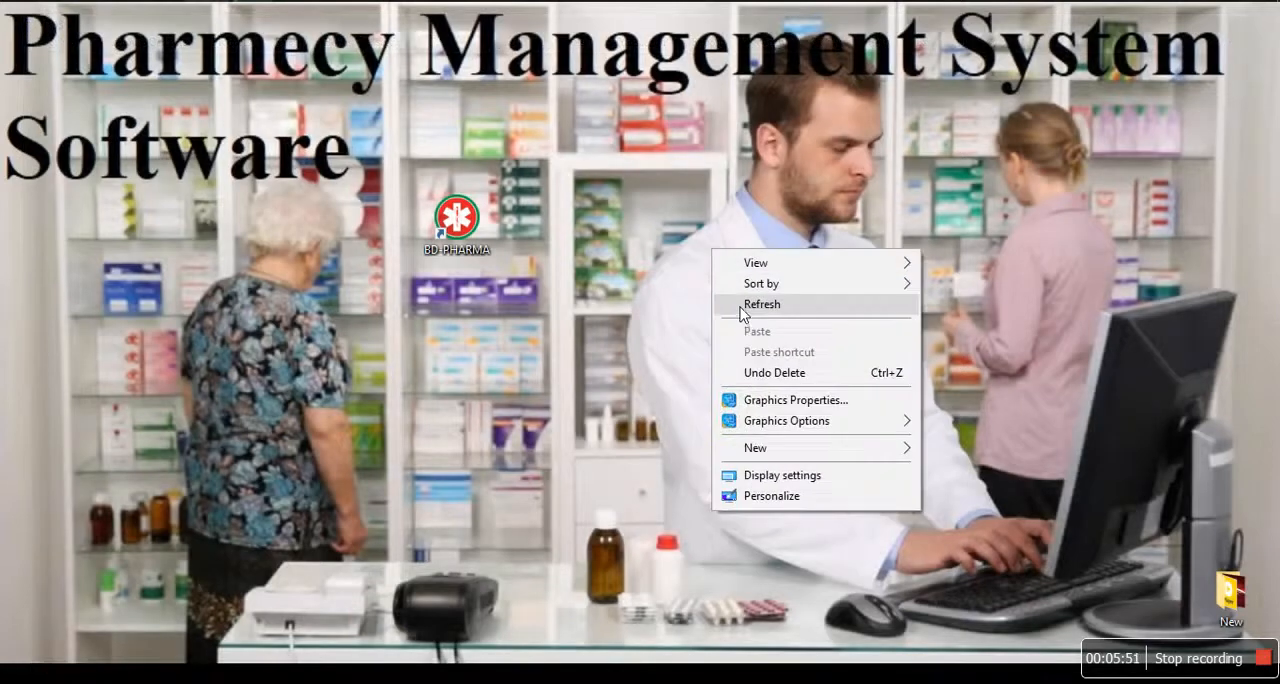
left_click(735, 286)
Step: Launch BD-PHARMA from the desktop and log in as ADMIN with the account password
double_click(457, 237)
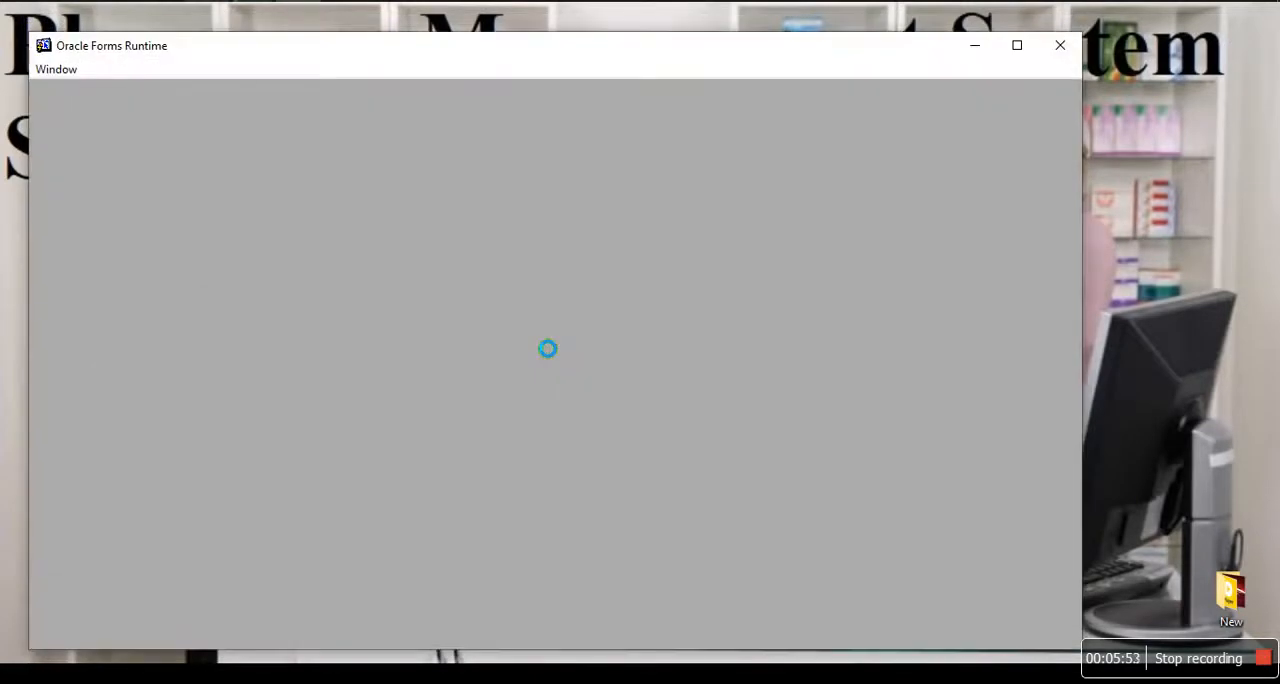
type("AD")
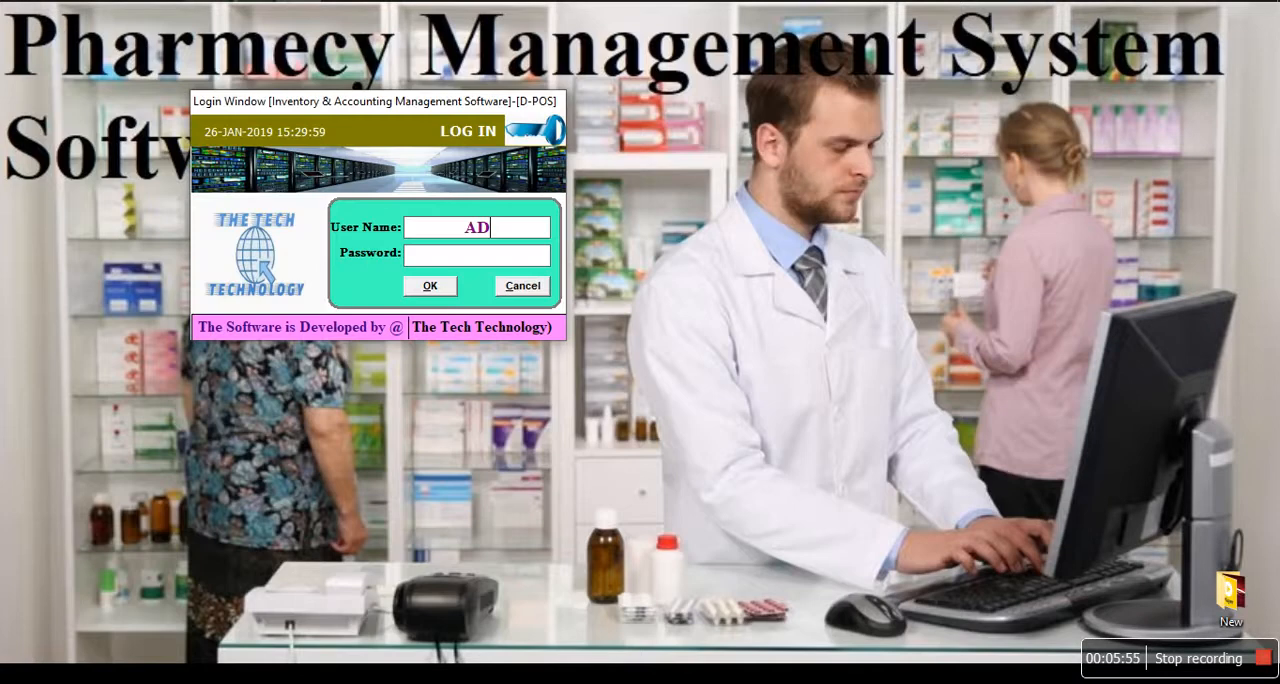
type("MIN")
key("Tab")
type("**")
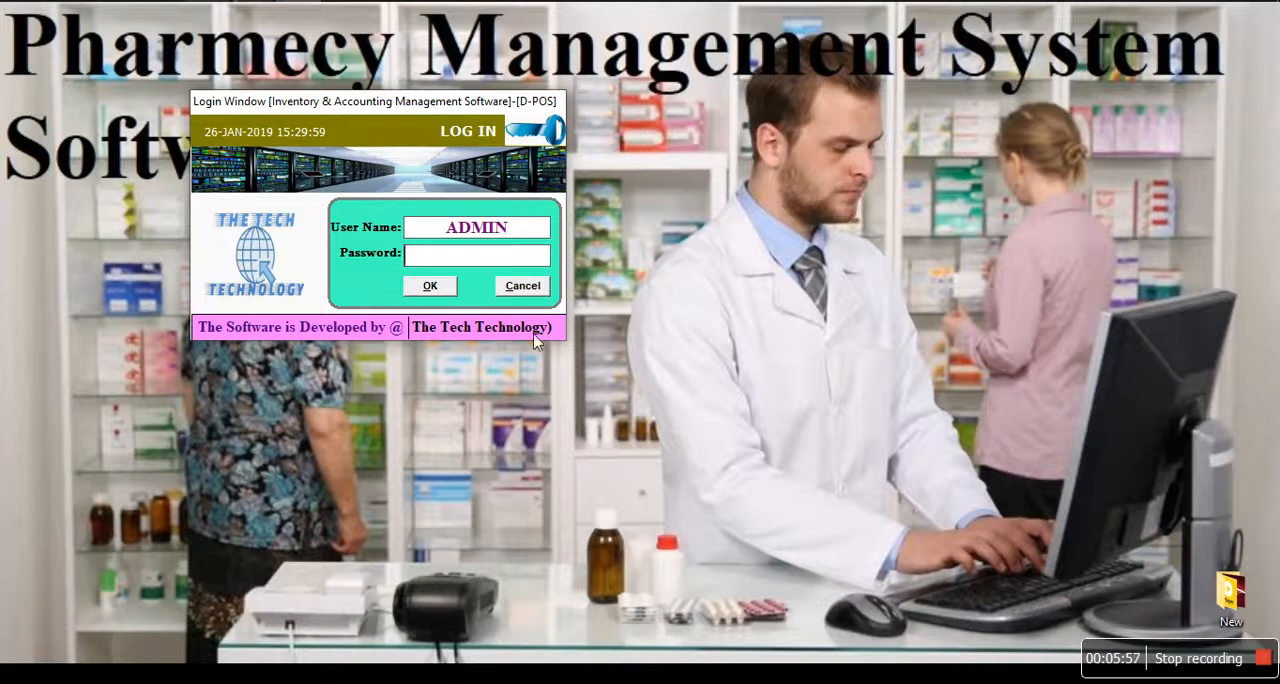
type("****")
key("Return")
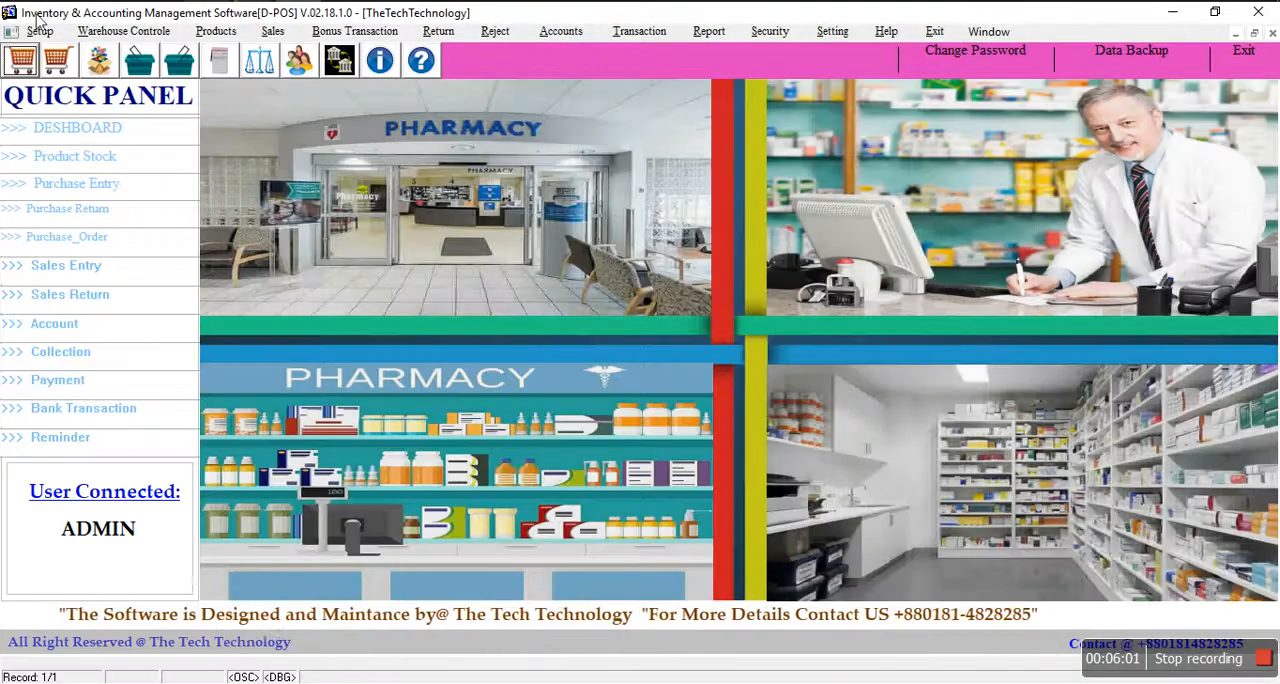
Step: Open the product unit setup, query the existing units, and close the form
left_click(40, 31)
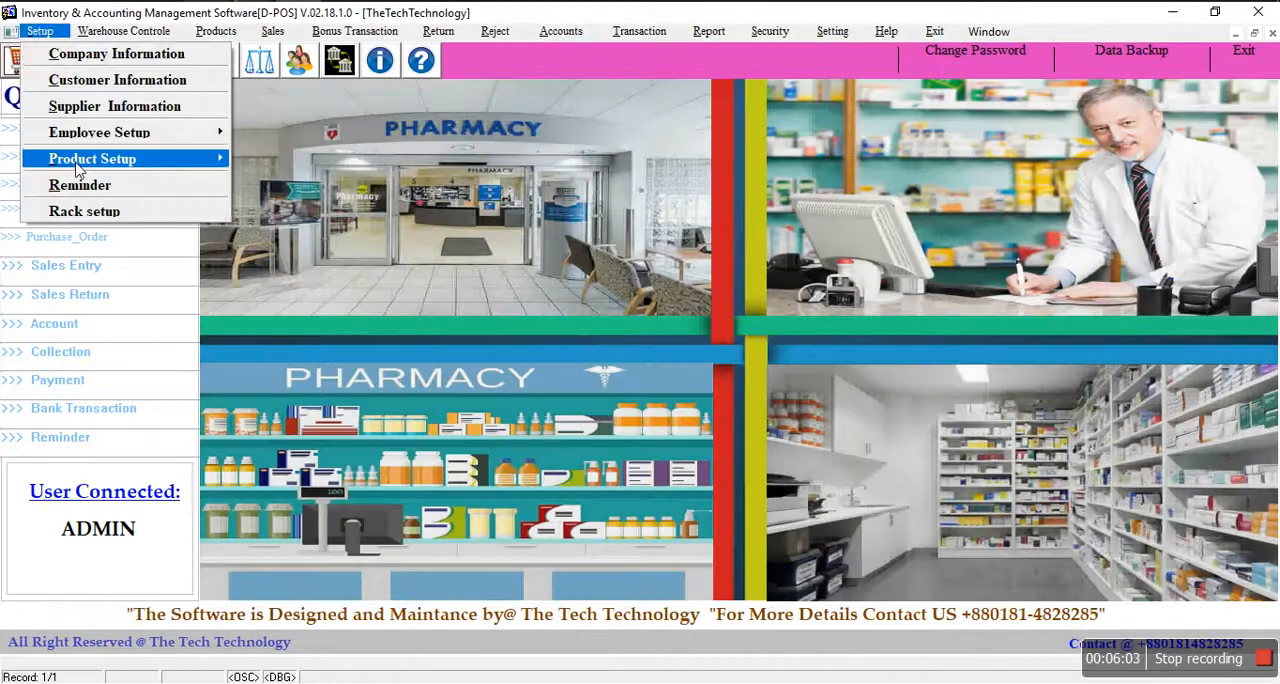
mouse_move(80, 162)
left_click(39, 26)
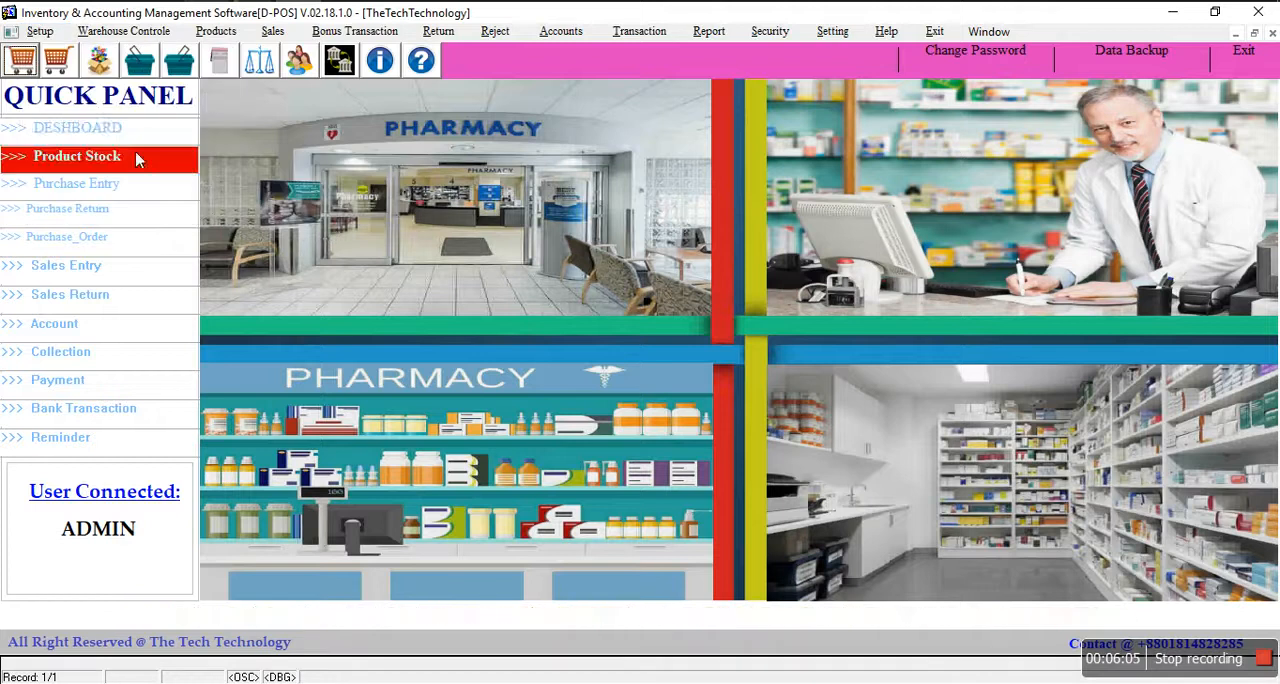
left_click(40, 28)
mouse_move(97, 165)
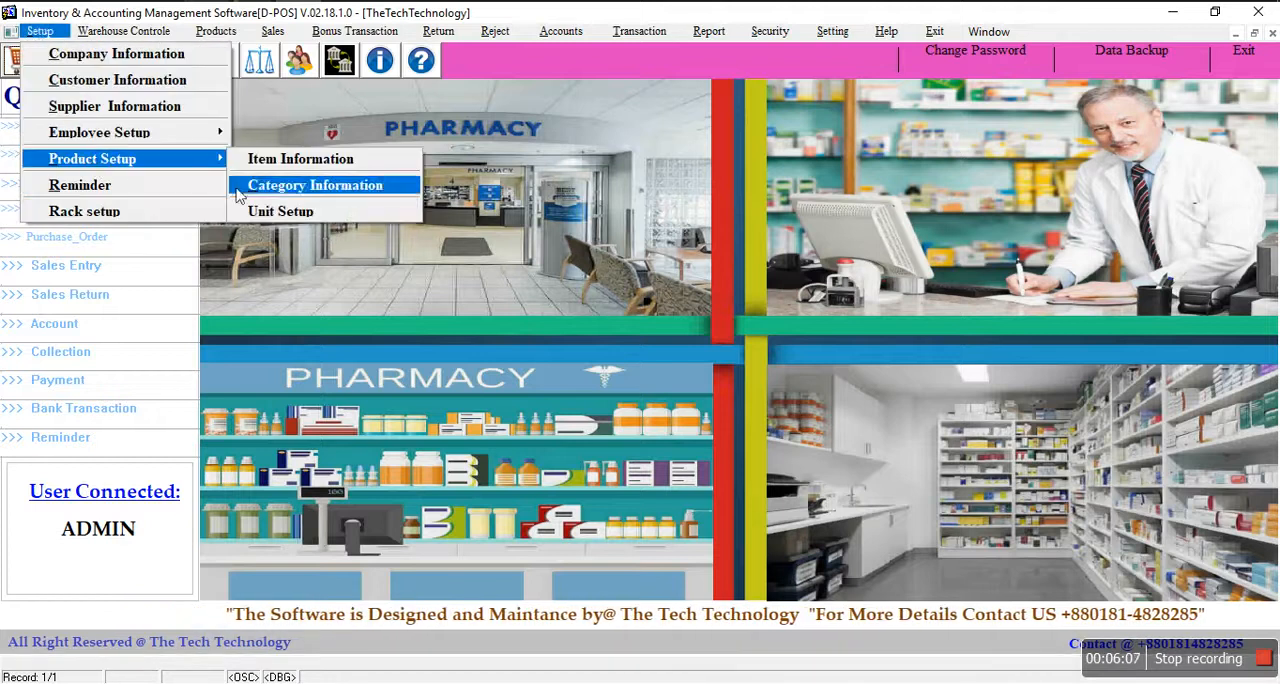
left_click(272, 211)
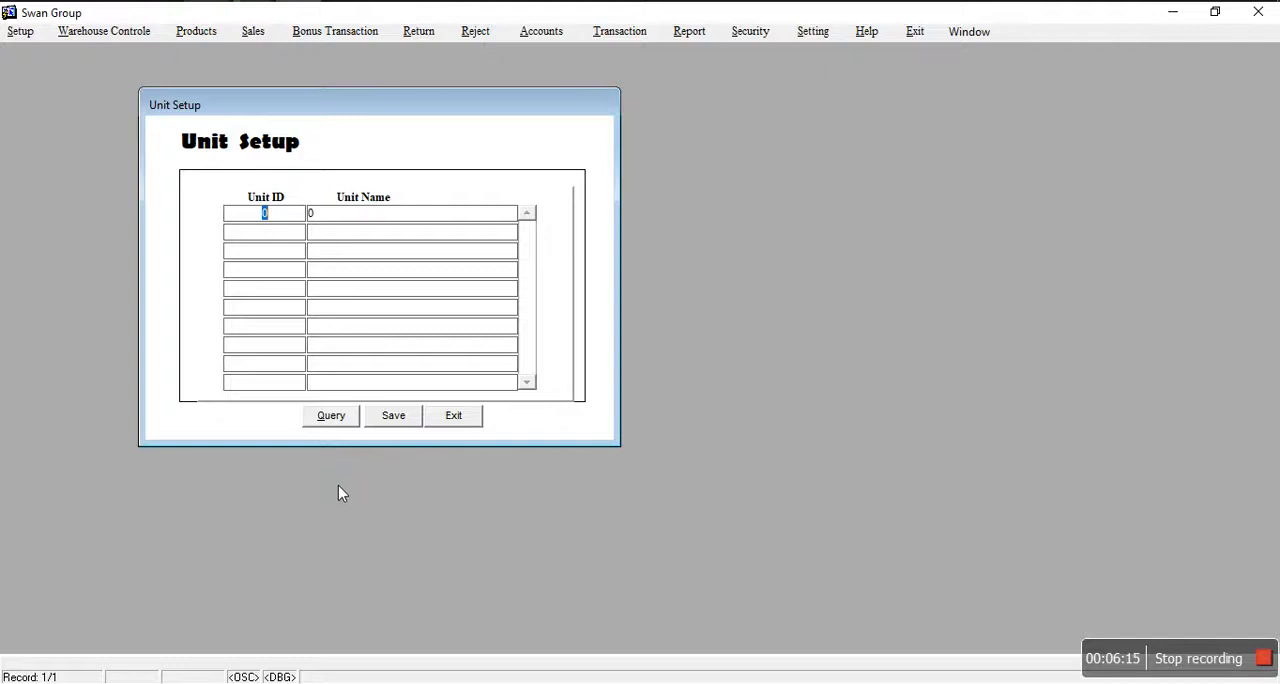
left_click(333, 417)
left_click(323, 214)
left_click(443, 424)
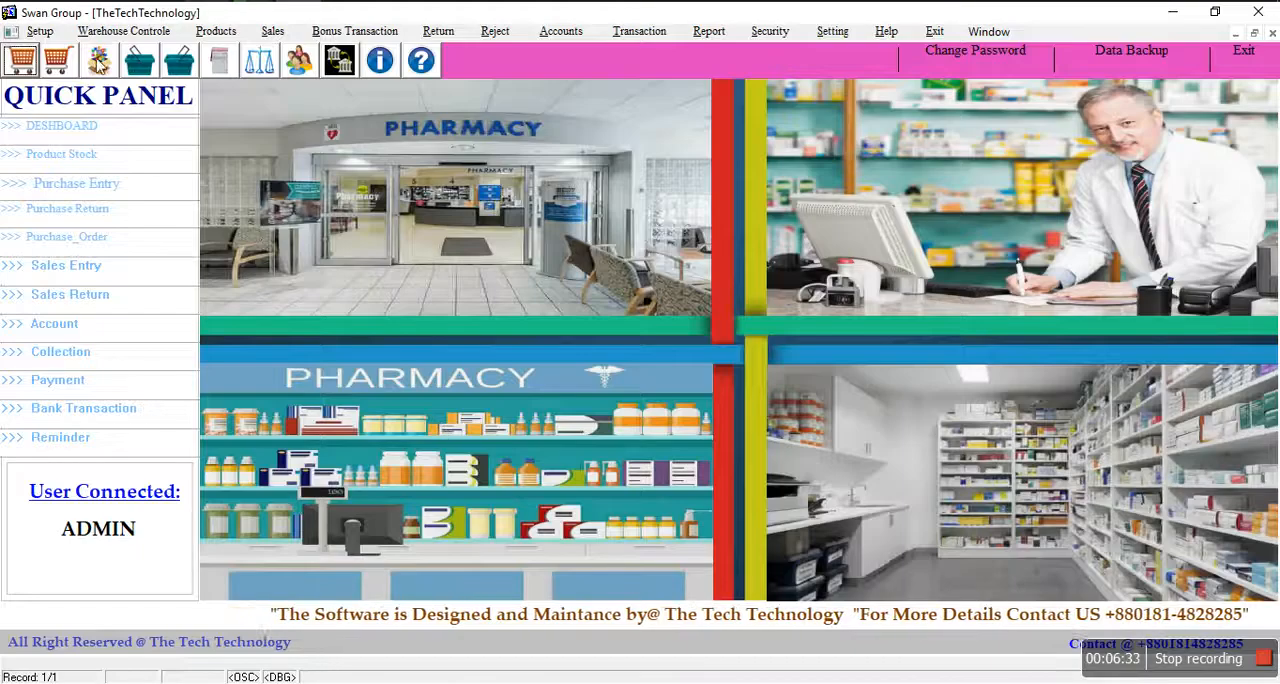
Step: View the reminder setup form and close it without entering a reminder
left_click(40, 31)
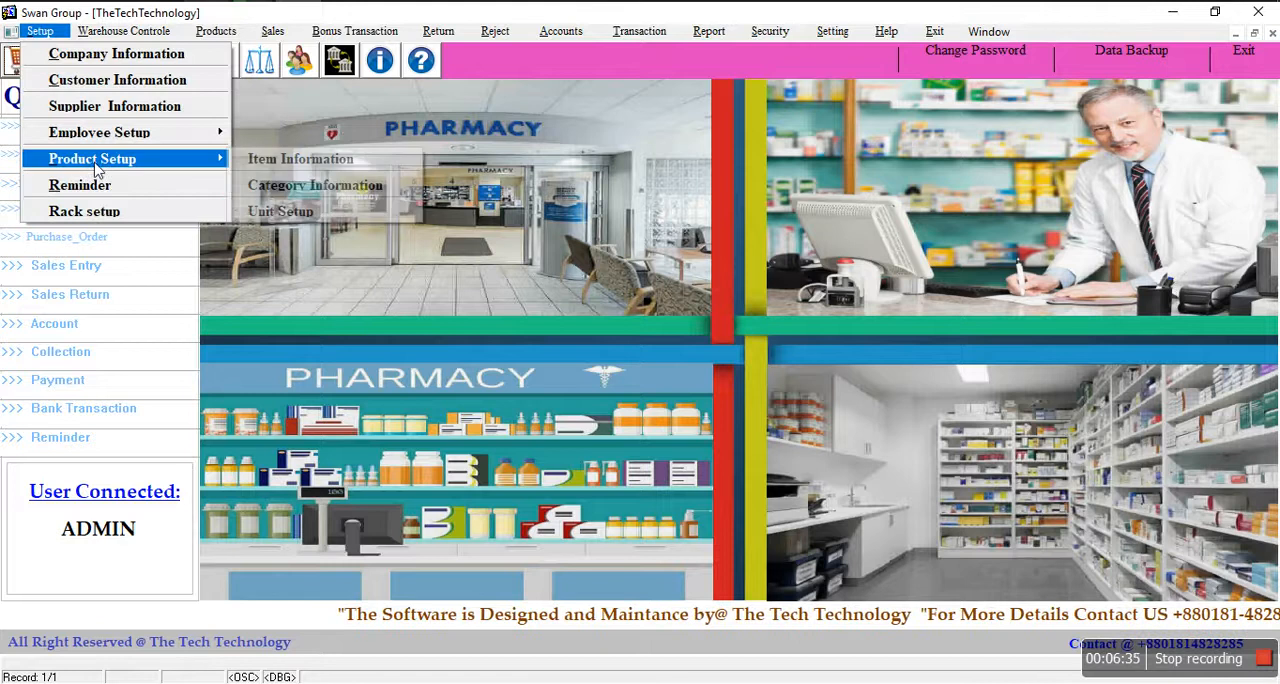
left_click(82, 188)
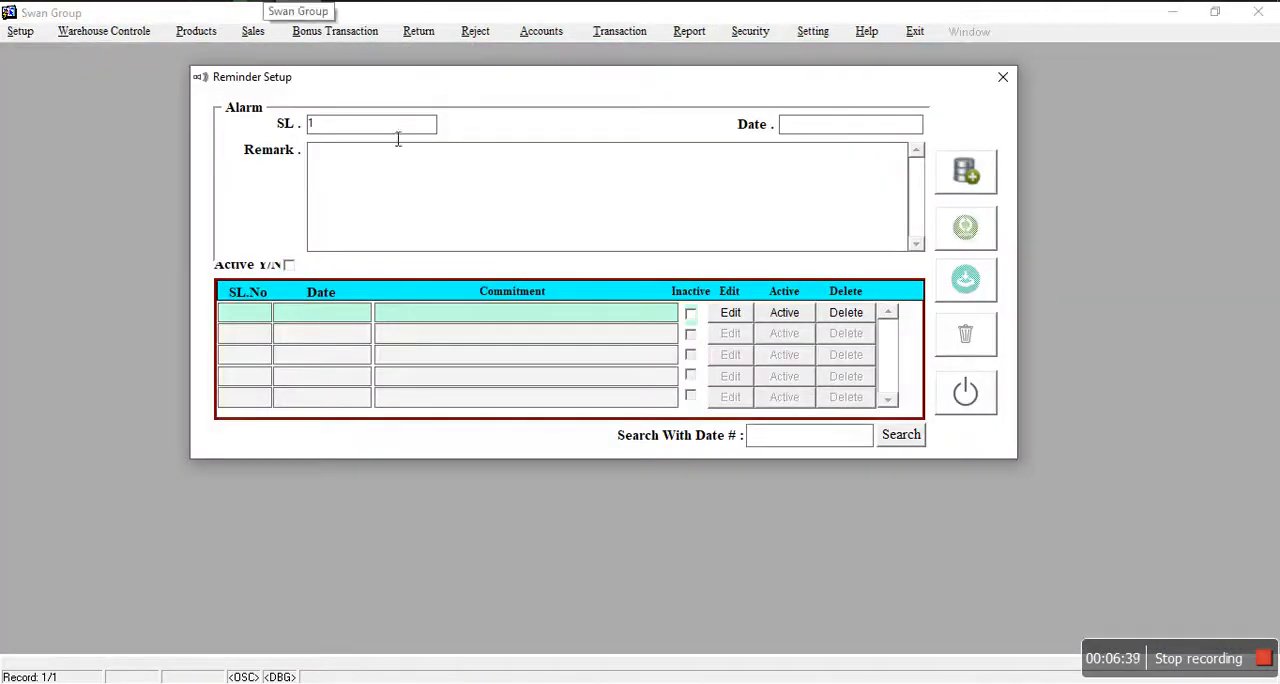
left_click(962, 402)
Step: Open the rack setup form and query the existing rack records
left_click(40, 31)
left_click(84, 211)
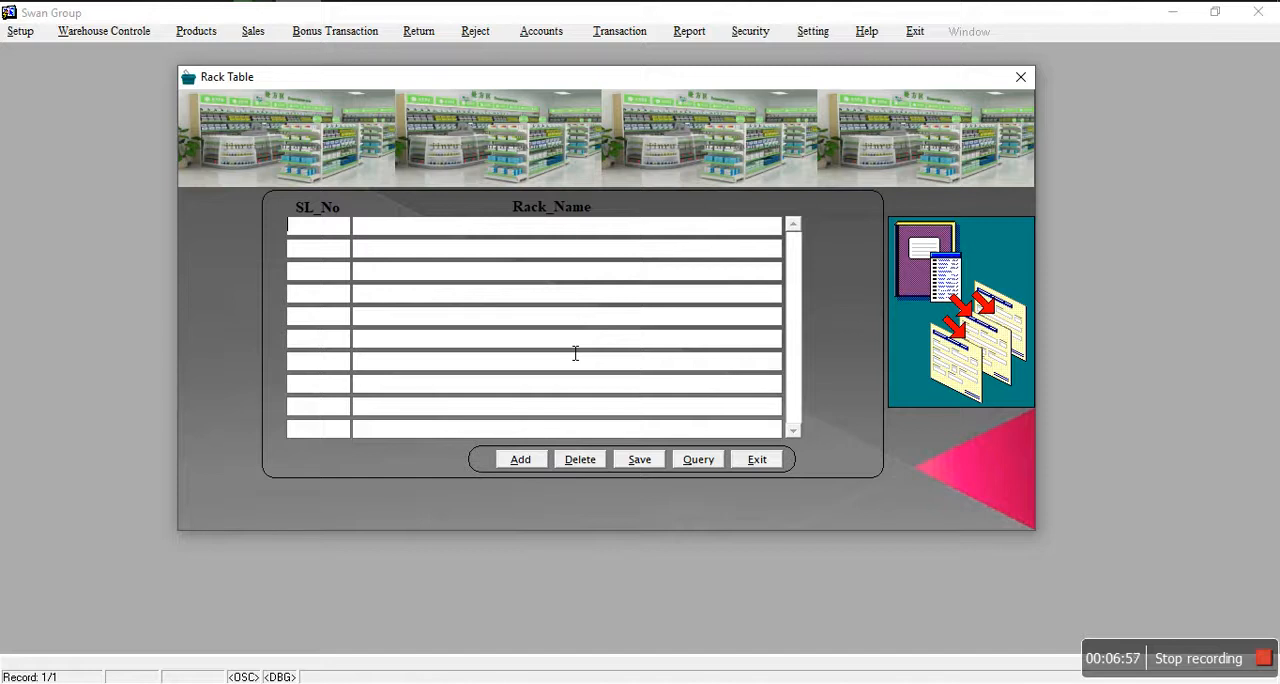
left_click(694, 463)
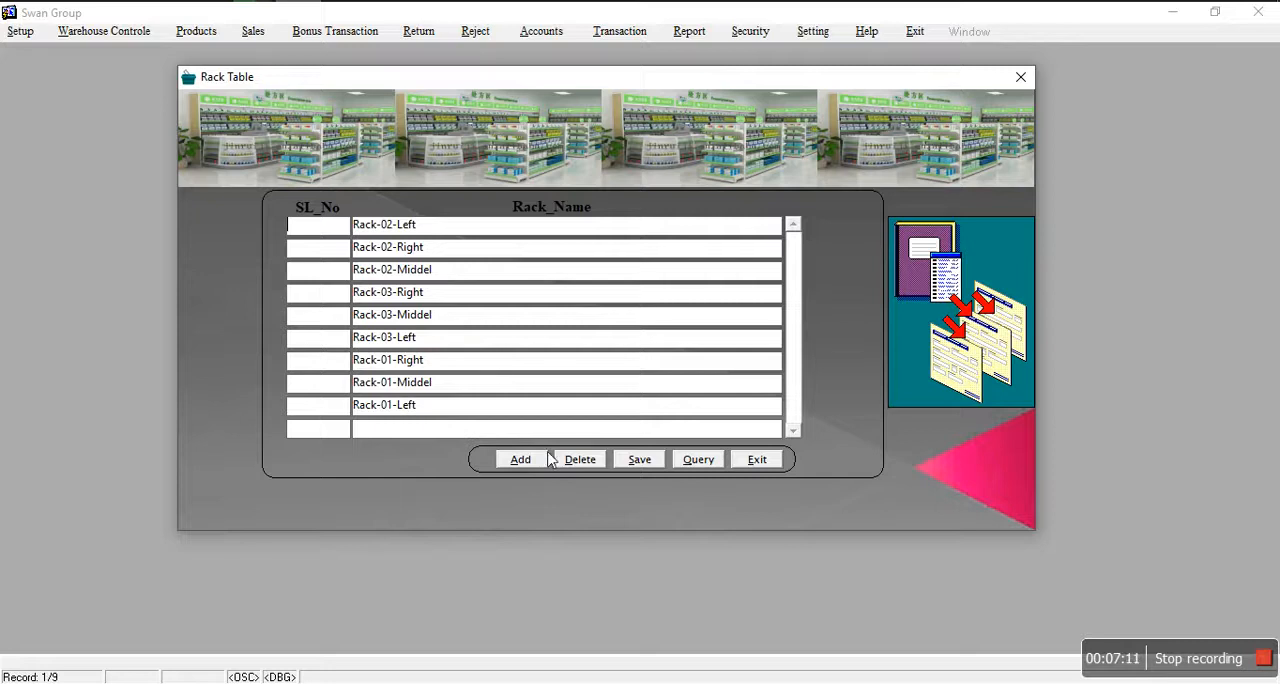
Step: Try adding a rack record named tghgfhgh, and exit the rack form without saving the entry
left_click(520, 461)
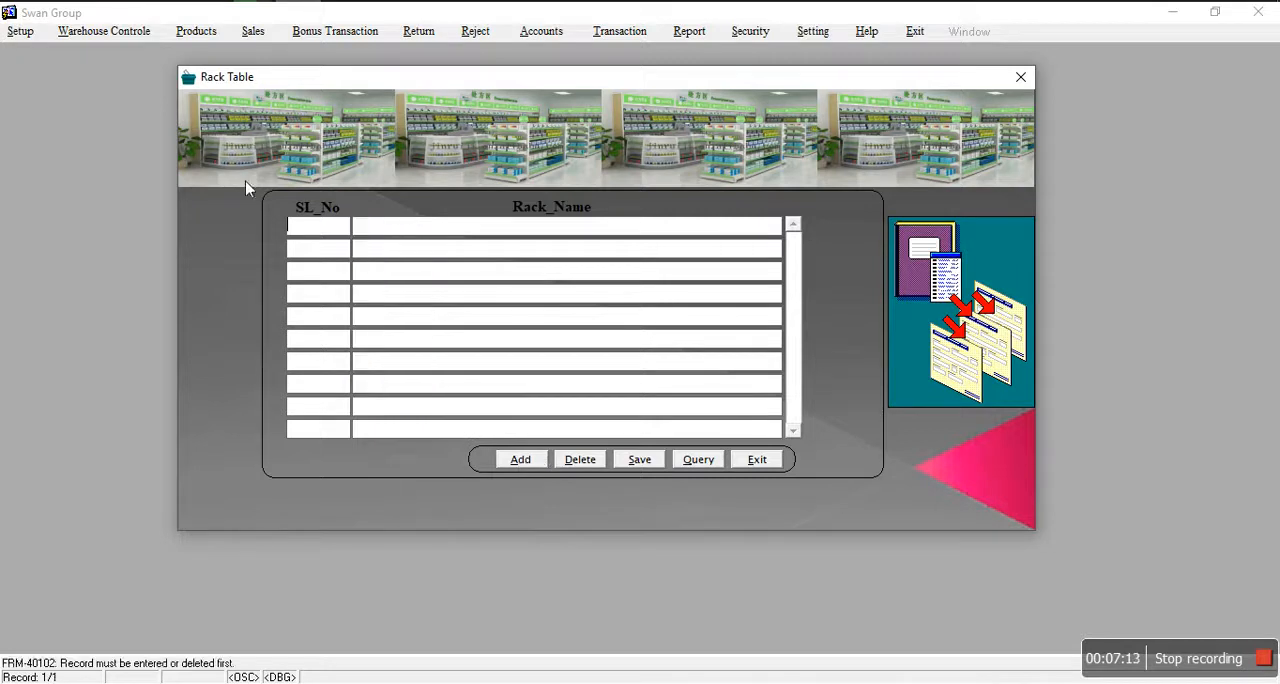
left_click(377, 233)
type("tghgfhgh")
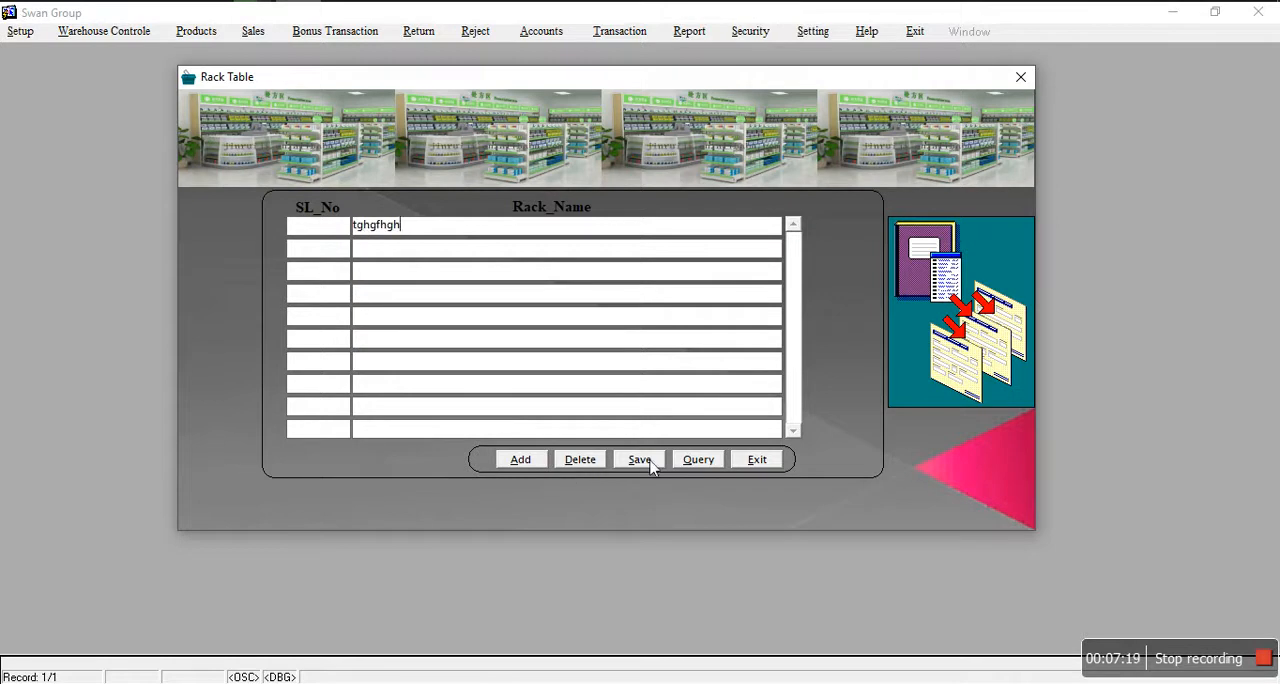
left_click(751, 463)
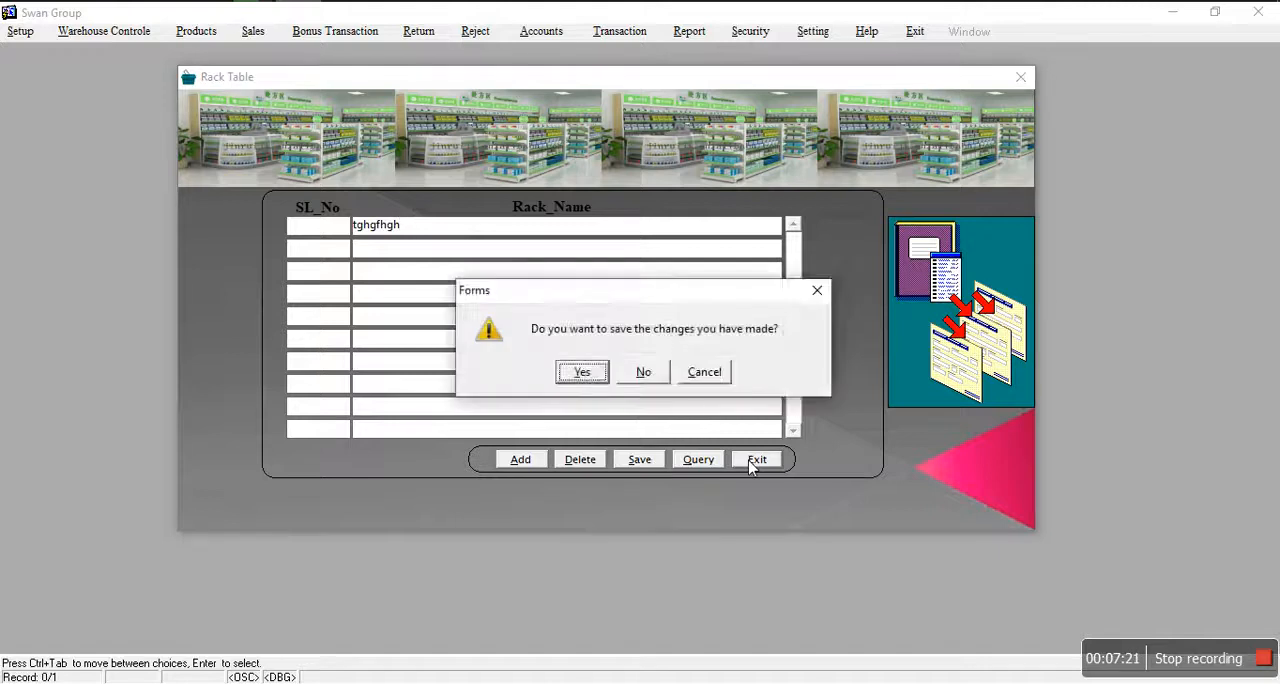
left_click(645, 374)
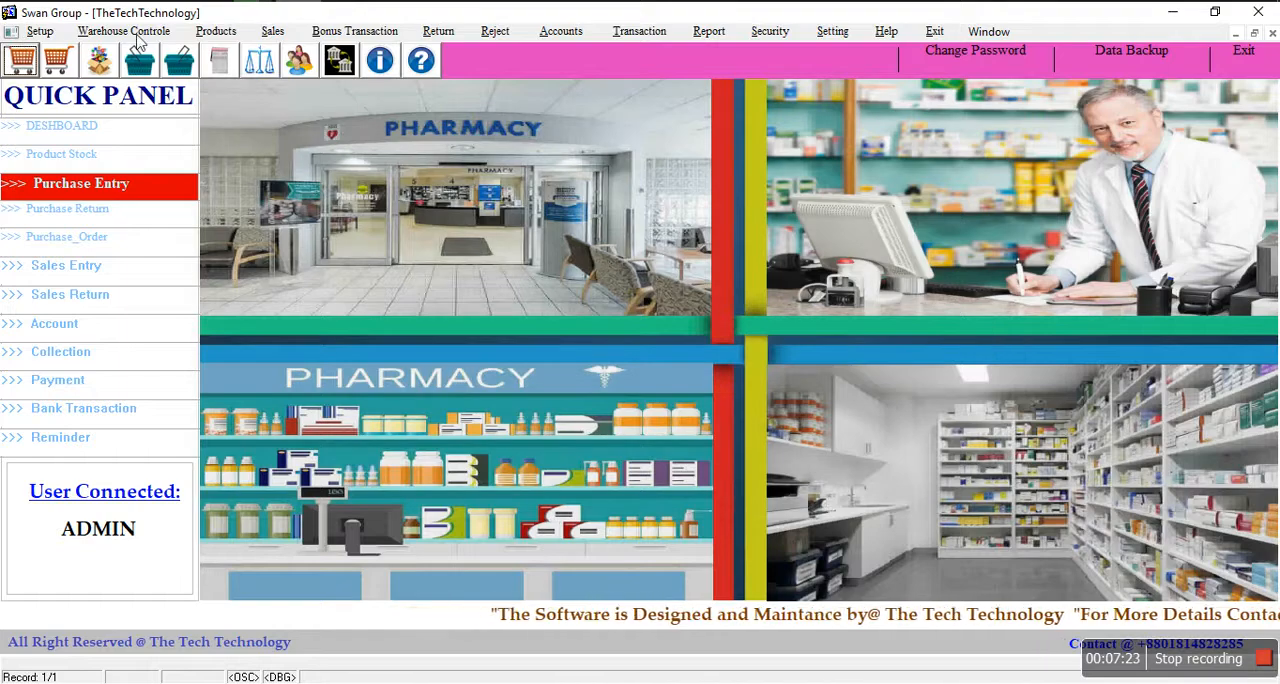
Step: Open the purchase order form and start a new order with Beximco Pharmaceuticals Ltd. as the supplier
left_click(216, 31)
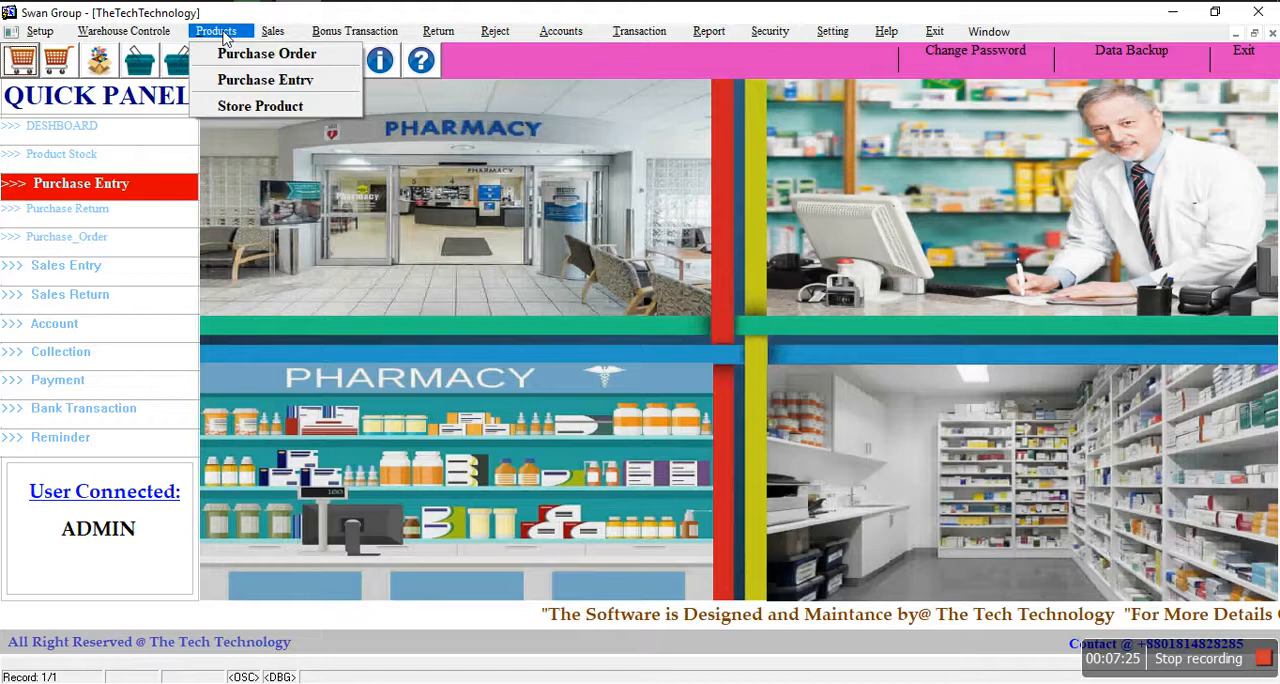
left_click(235, 55)
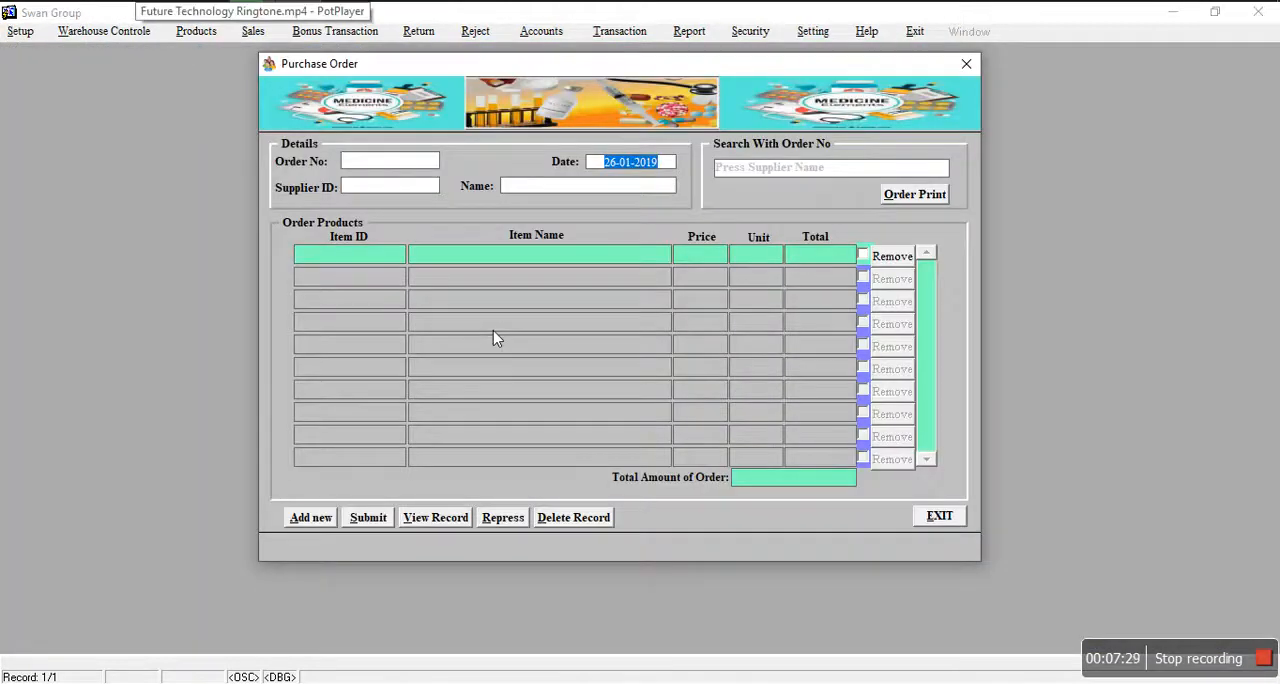
left_click(288, 522)
left_click(389, 185)
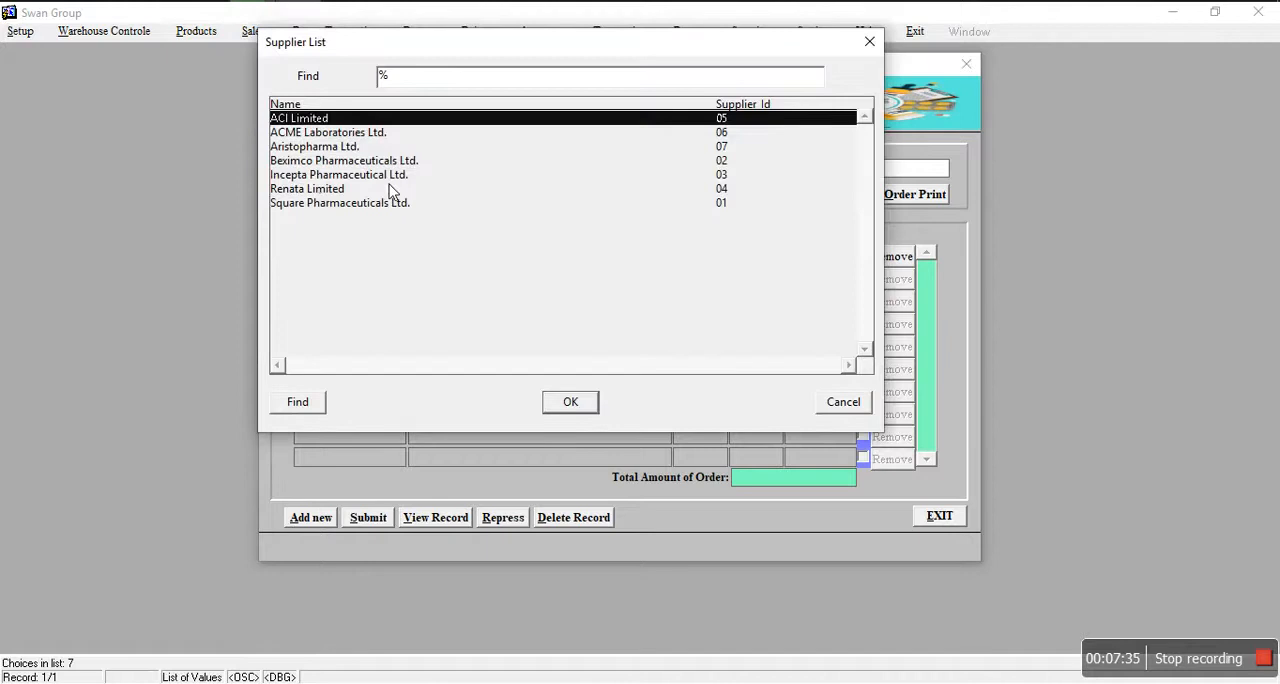
left_click(334, 160)
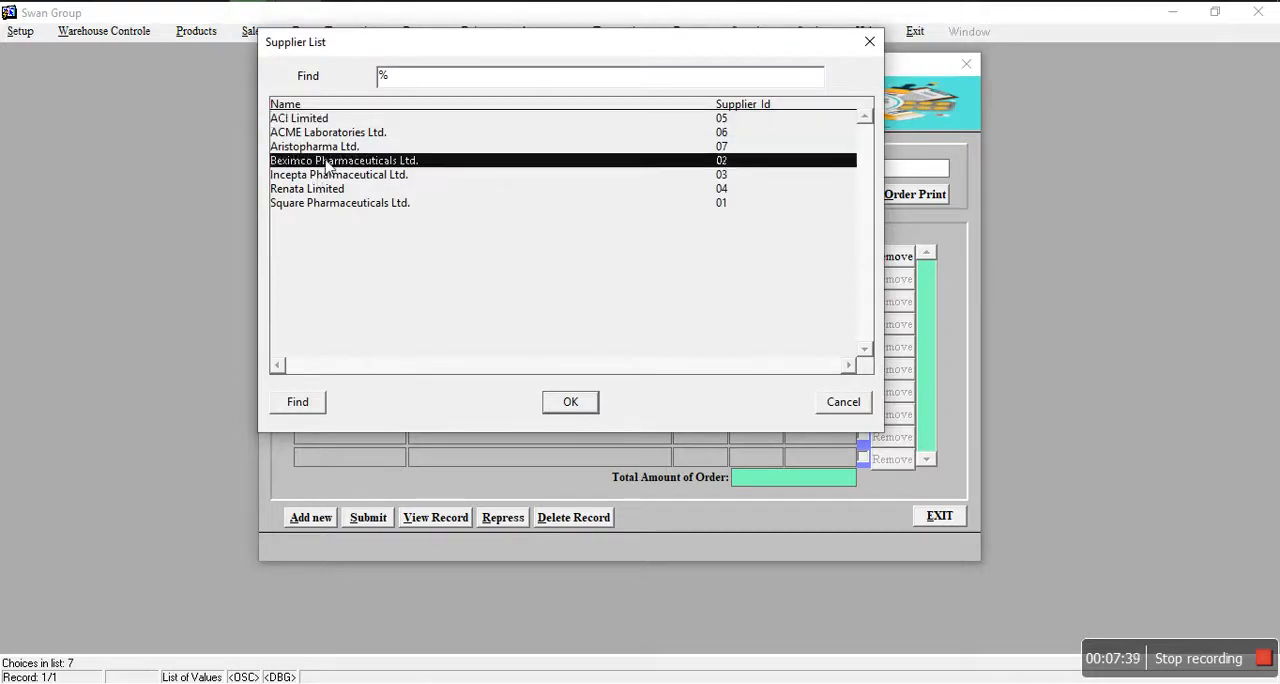
left_click(570, 401)
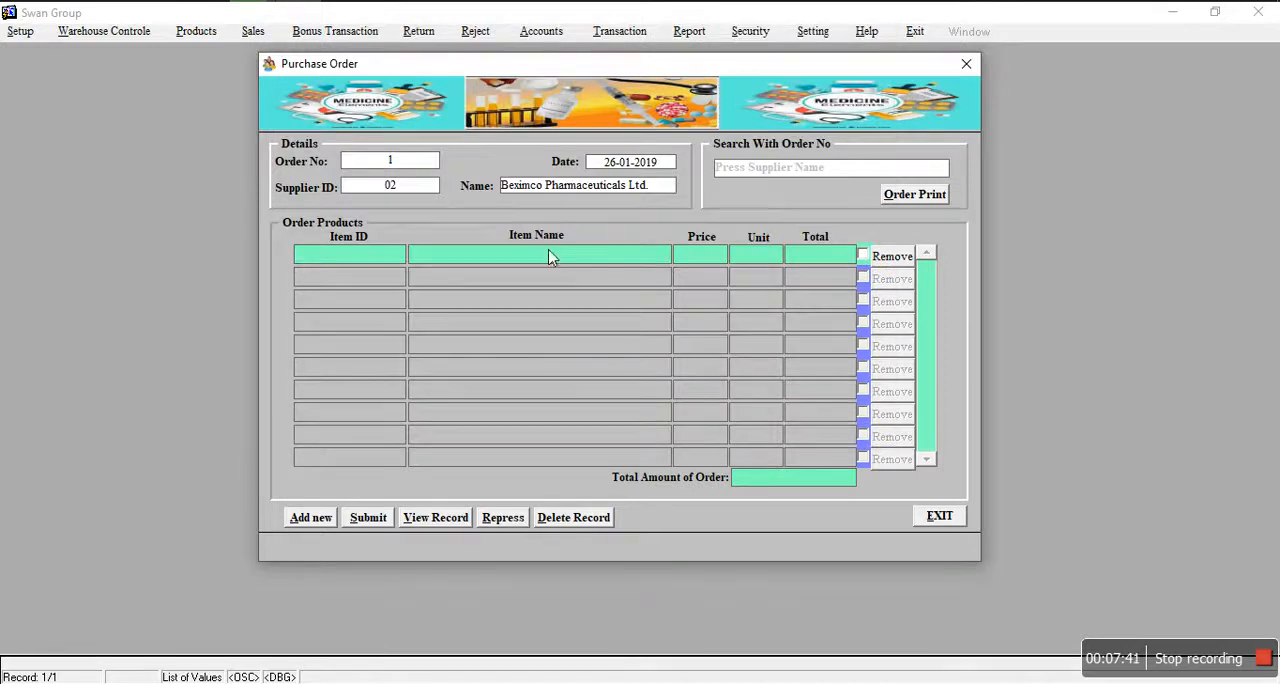
Step: Add the item Aristocal-D with 5 units to the purchase order and submit the order
double_click(377, 252)
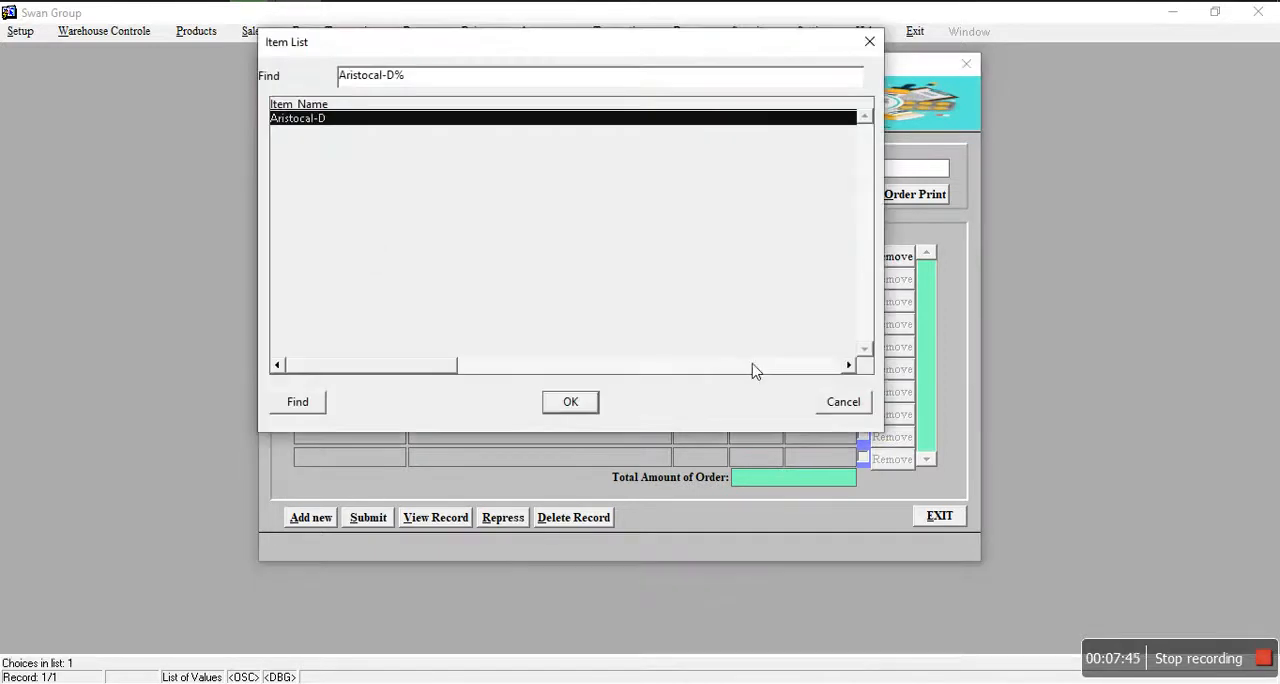
left_click(843, 401)
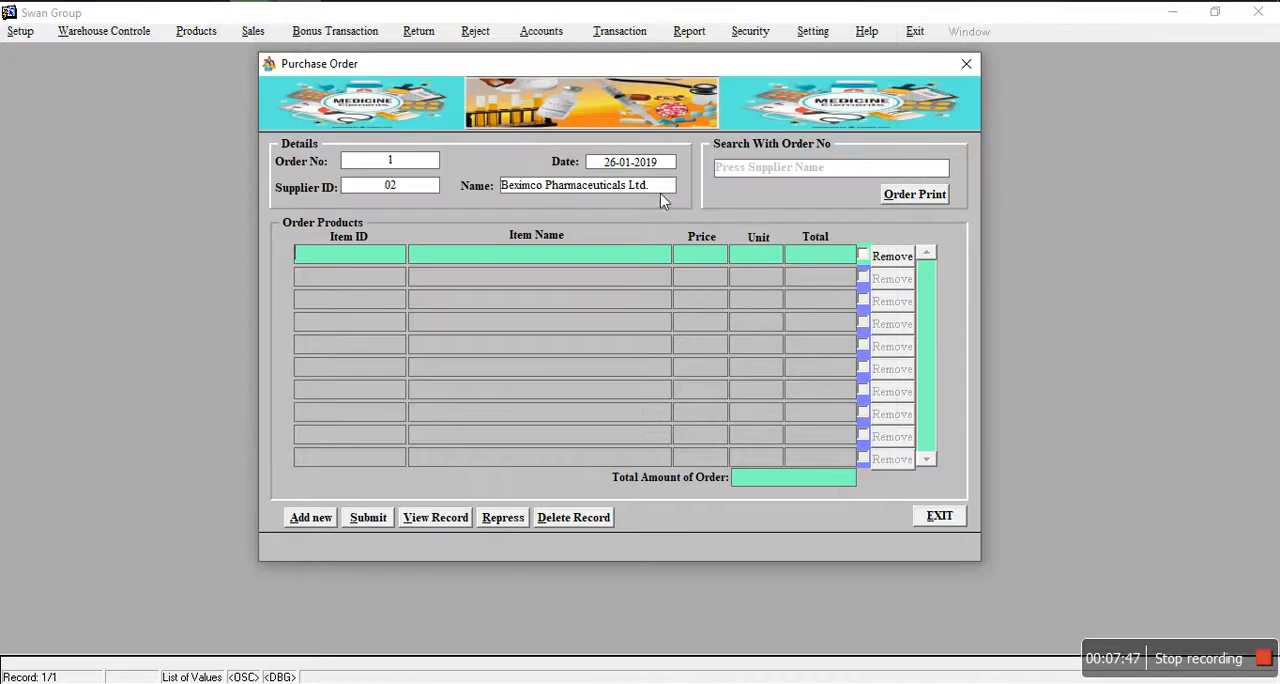
double_click(383, 257)
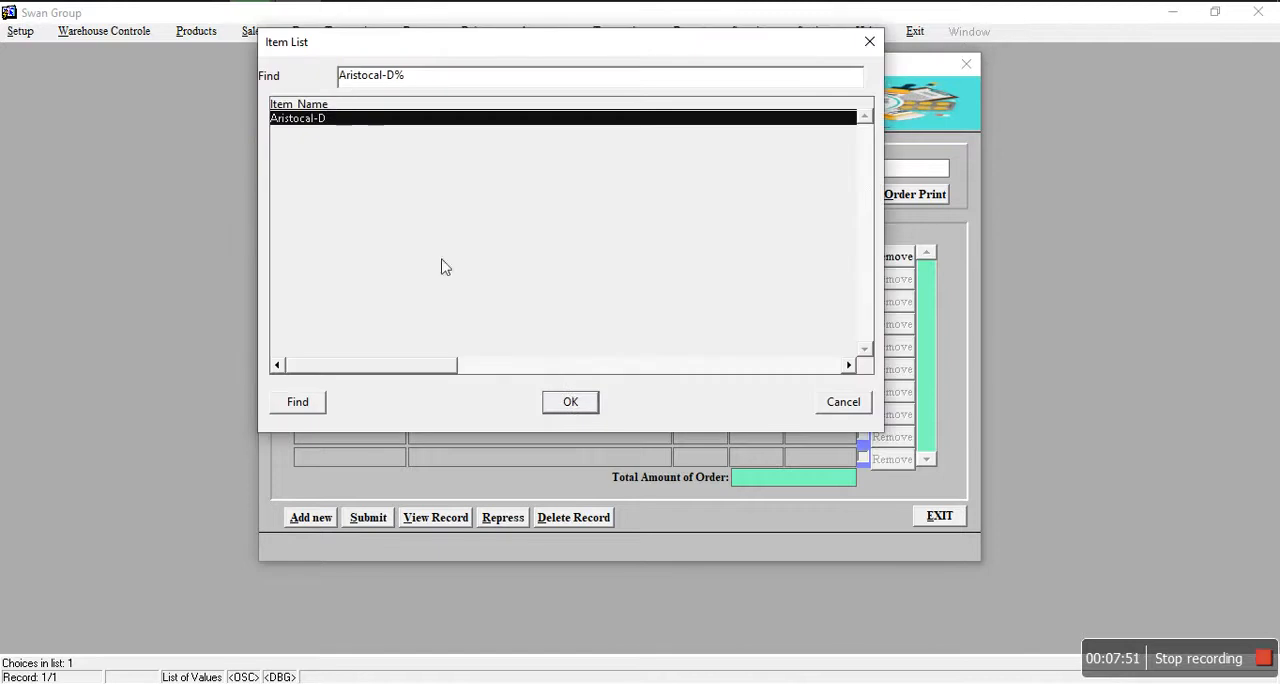
left_click(570, 402)
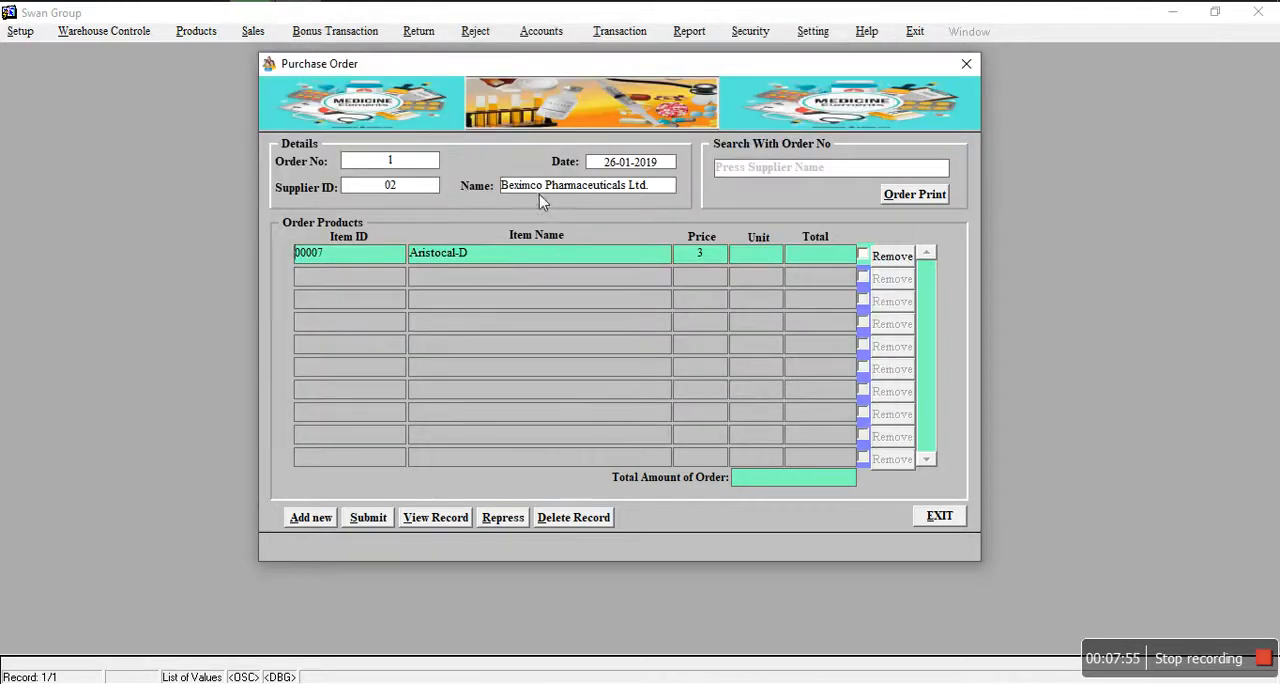
left_click(763, 257)
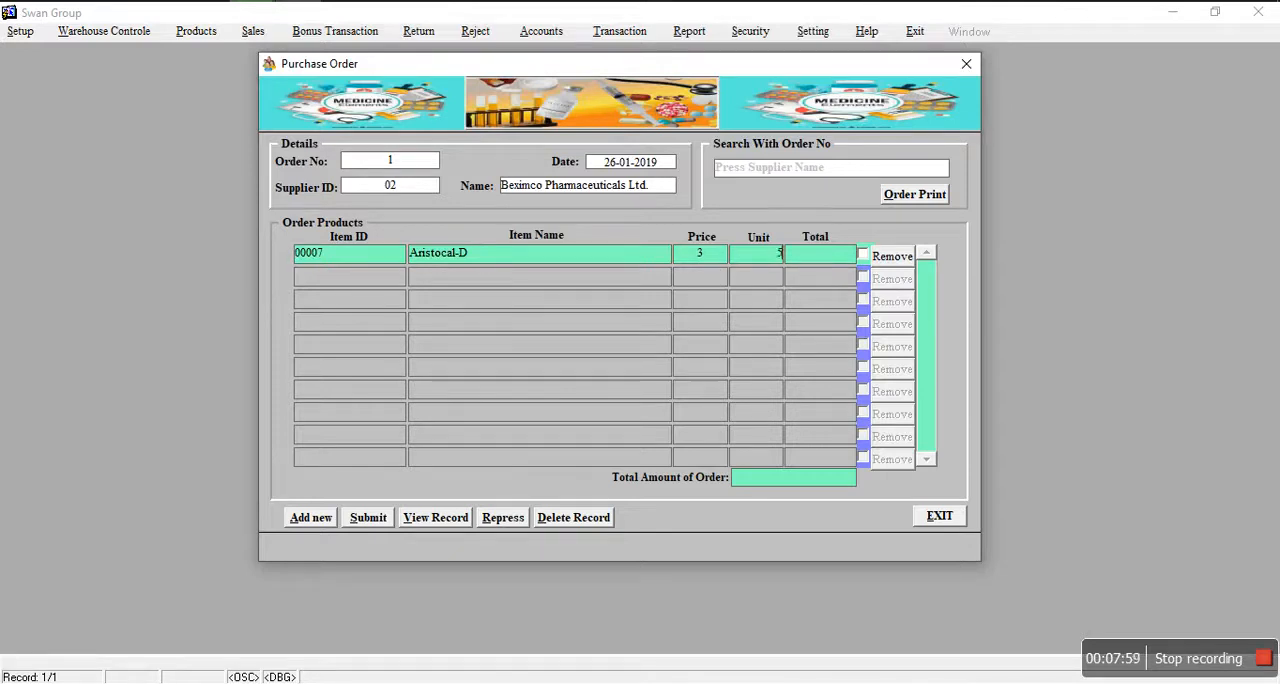
type("5")
key("Return")
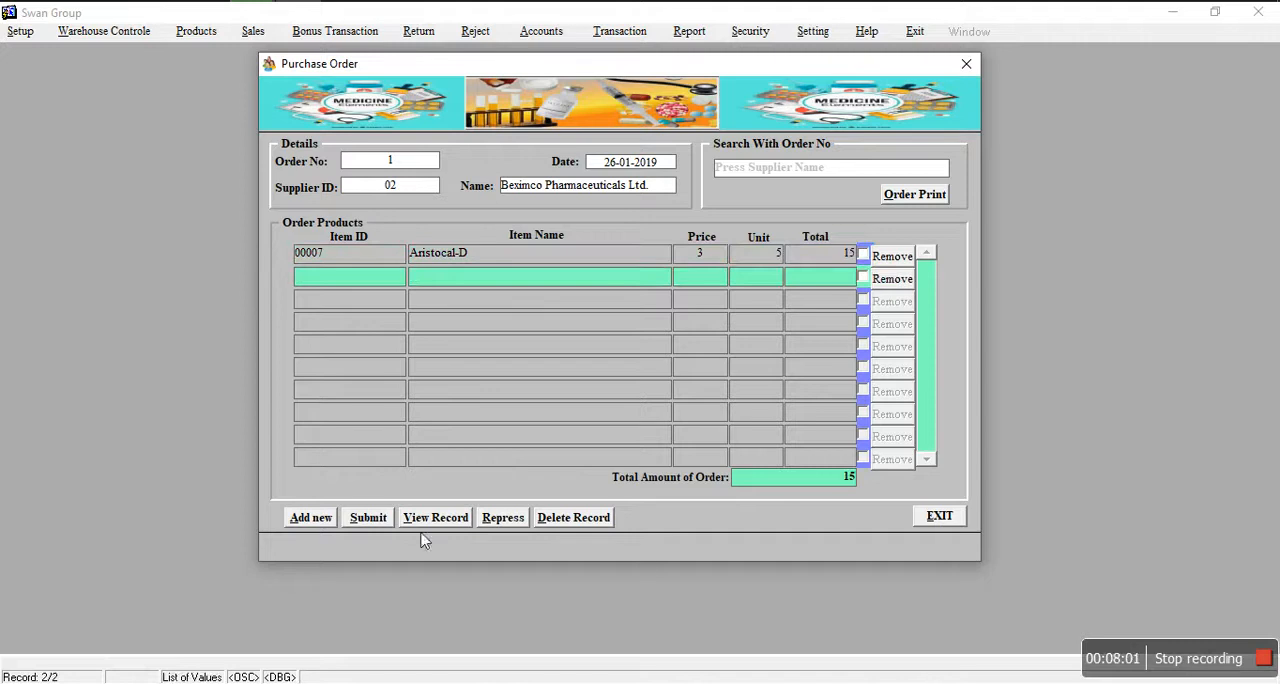
left_click(369, 517)
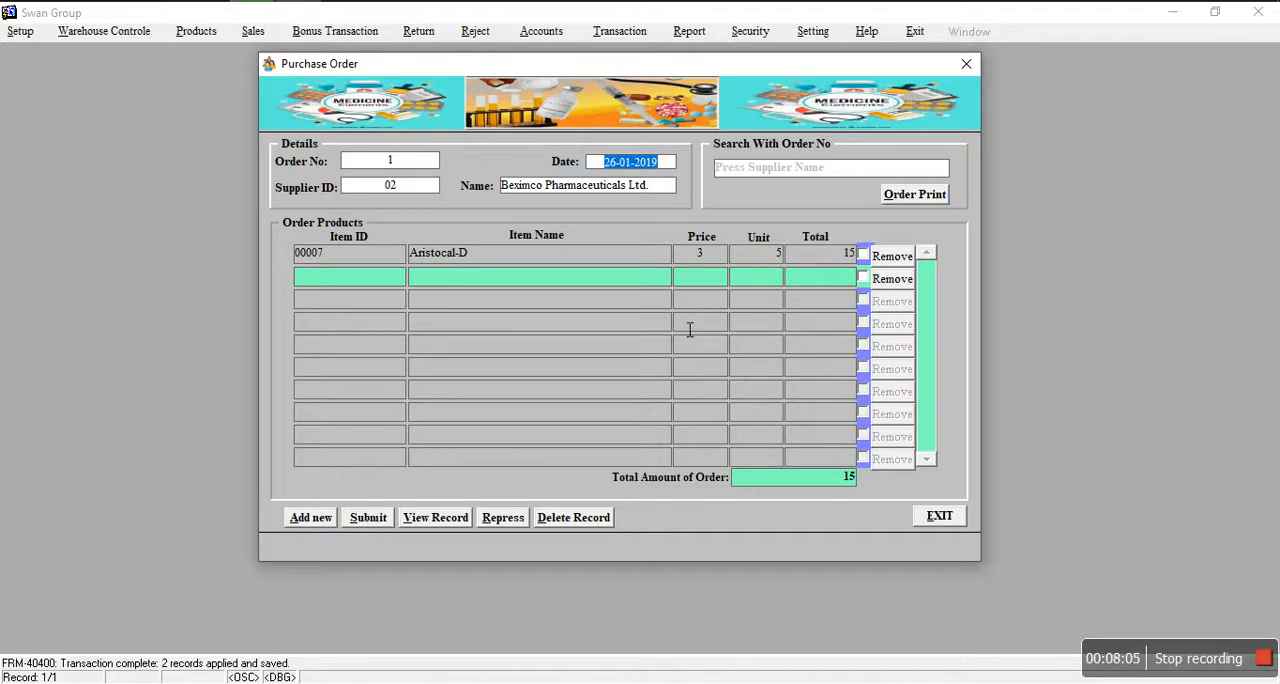
Step: Preview the printed invoice of the submitted purchase order, and close both the report and the order form
left_click(914, 196)
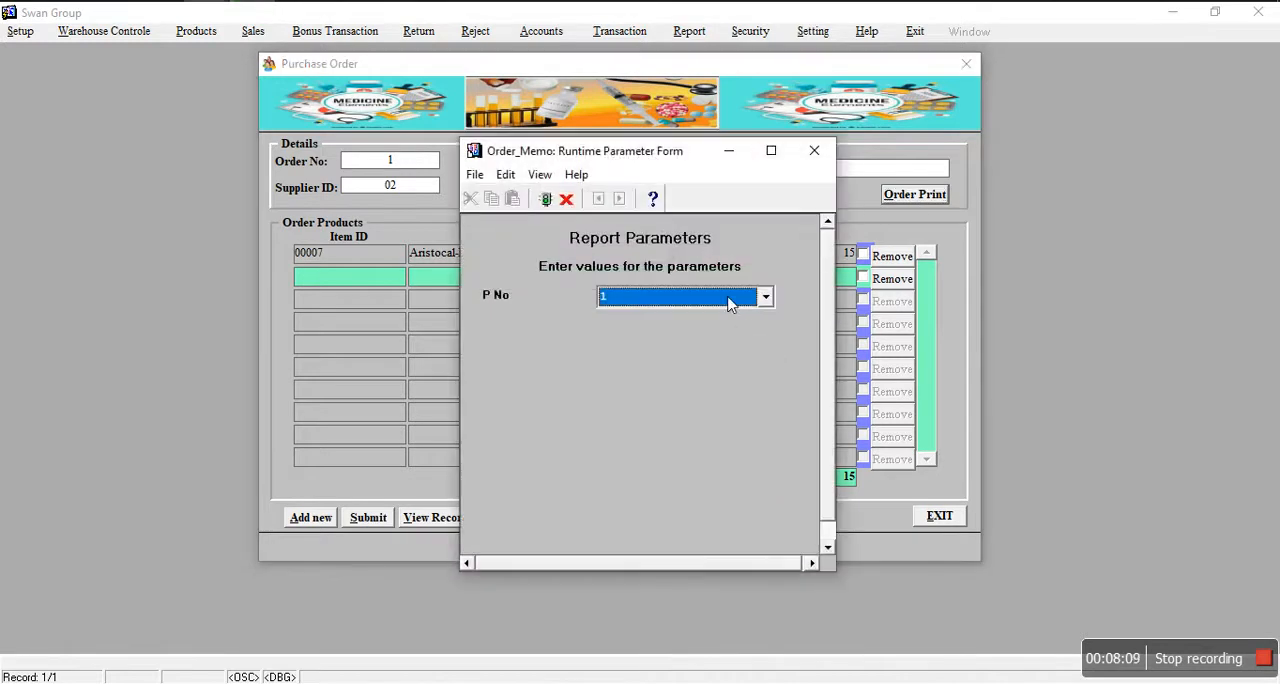
key("Return")
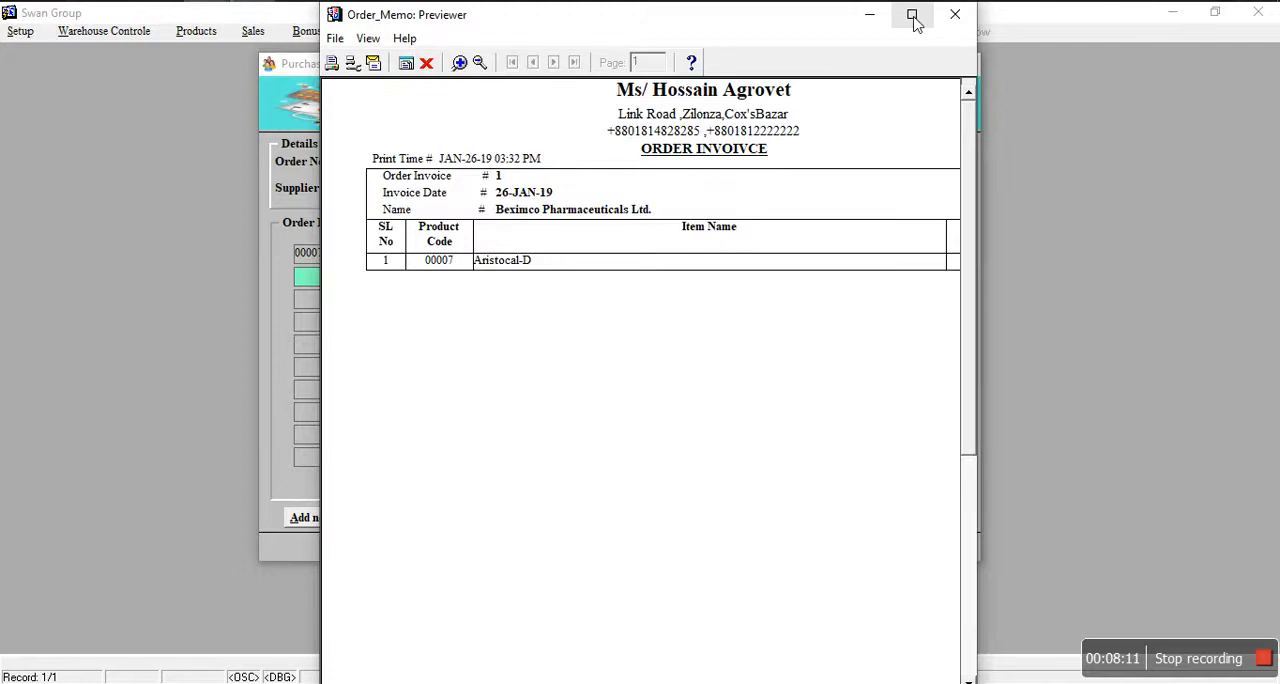
left_click(913, 17)
left_click(106, 51)
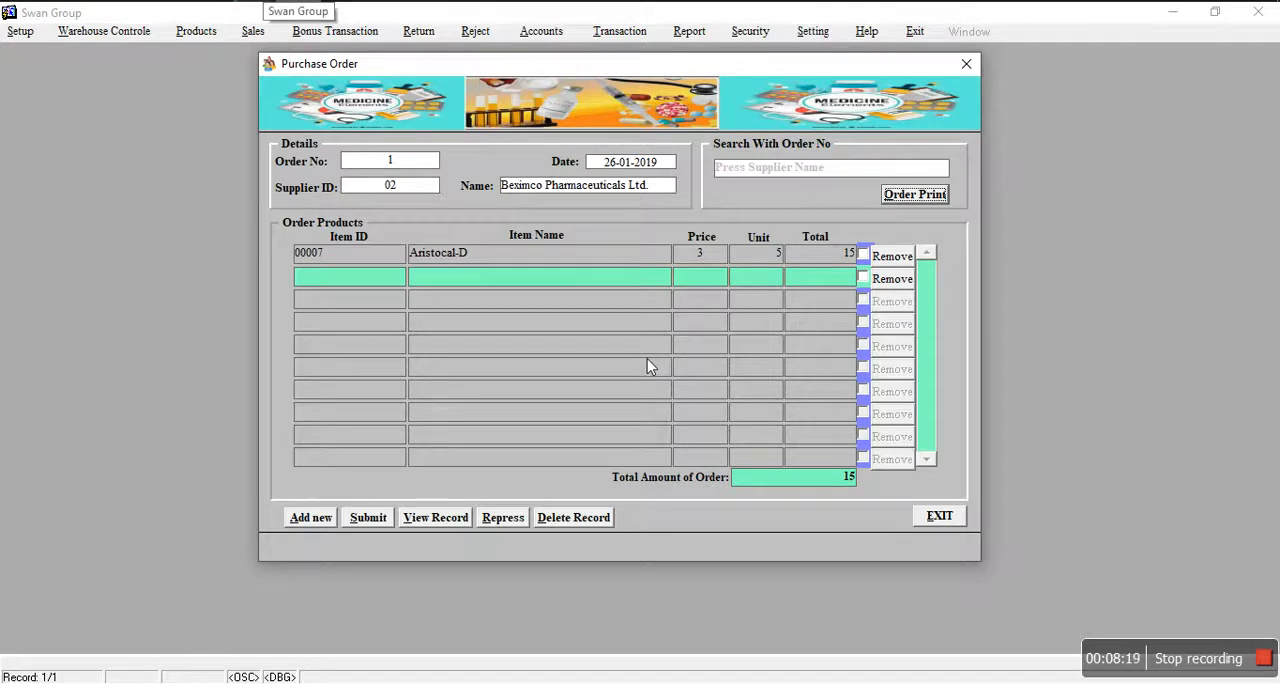
left_click(943, 515)
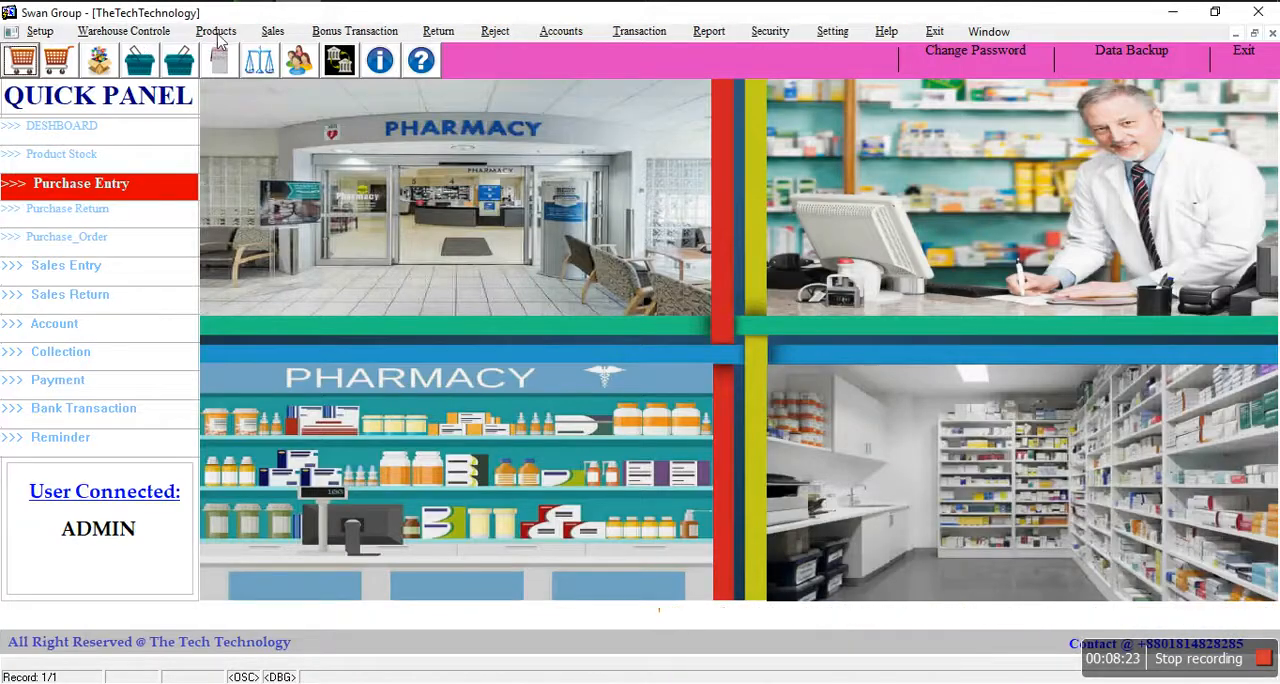
Step: Open the purchase entry form and enter 0988bbhh as the invoice number
left_click(218, 33)
left_click(265, 80)
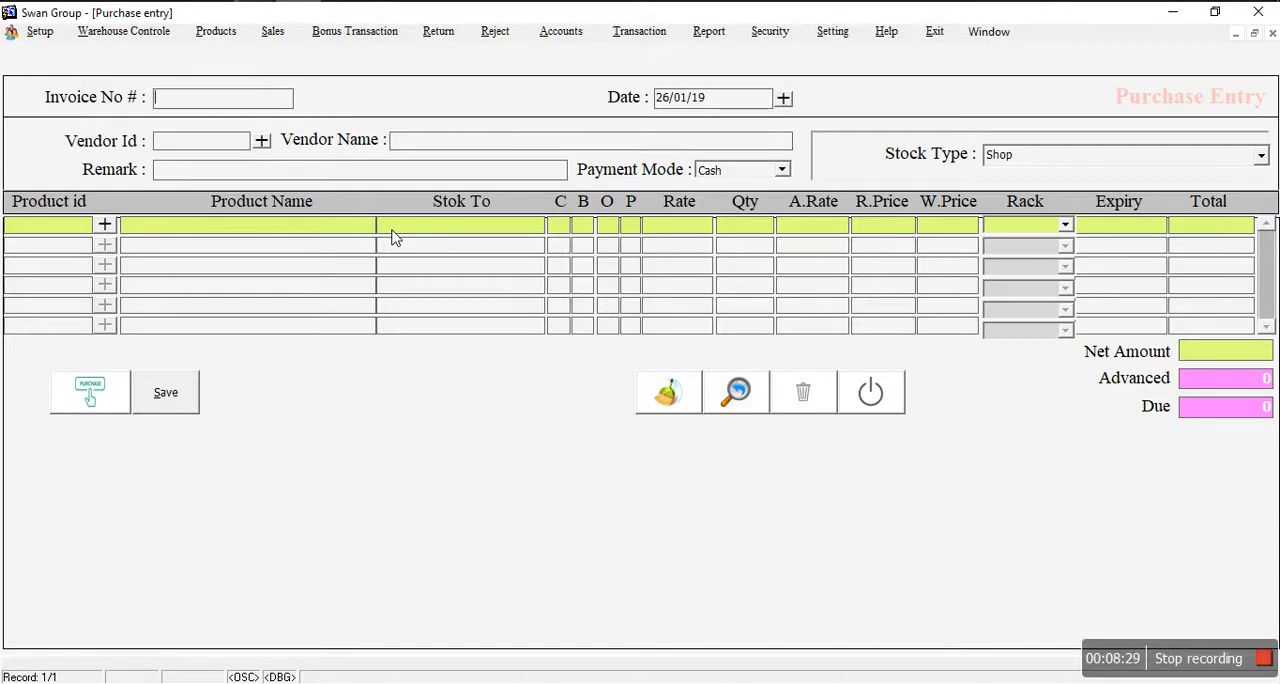
left_click(105, 395)
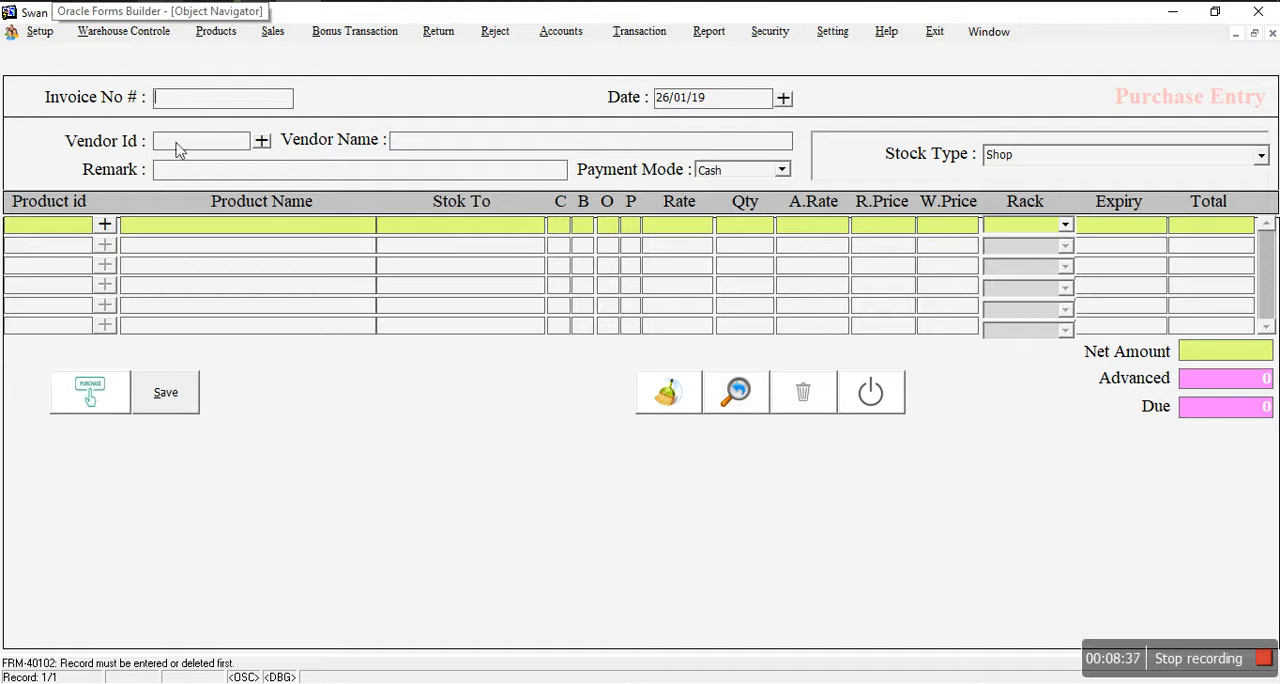
left_click(182, 97)
type("0988bbhh")
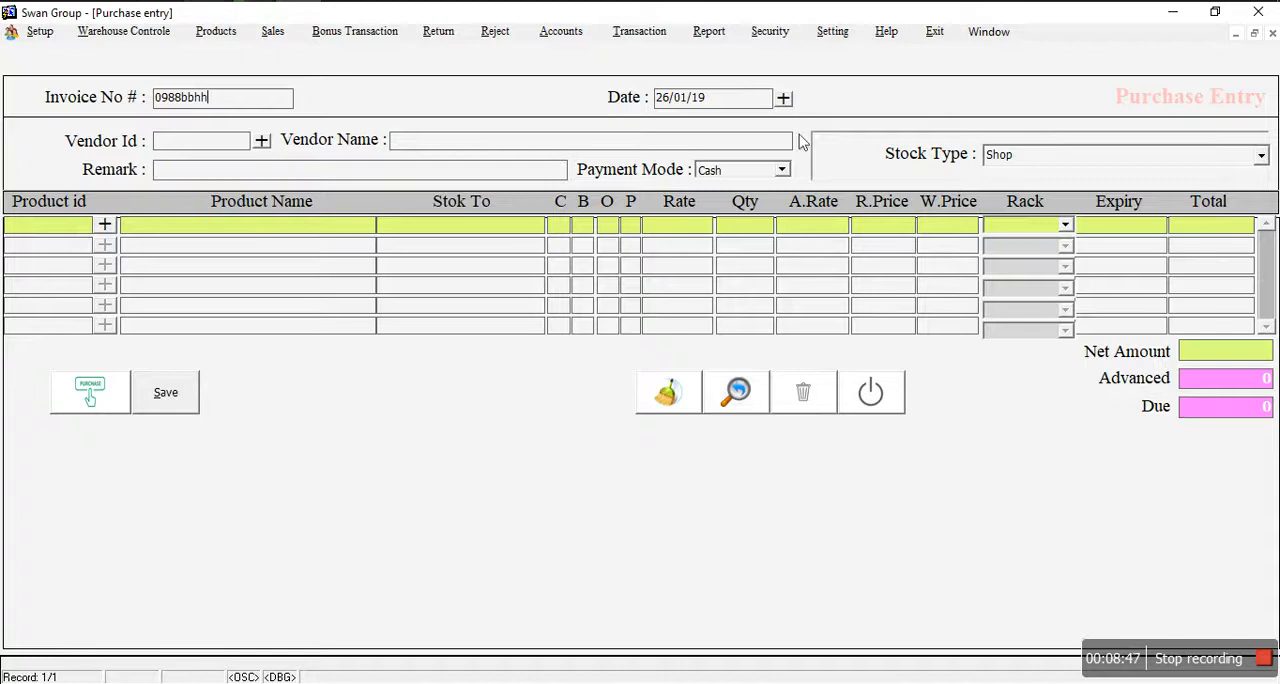
left_click(783, 98)
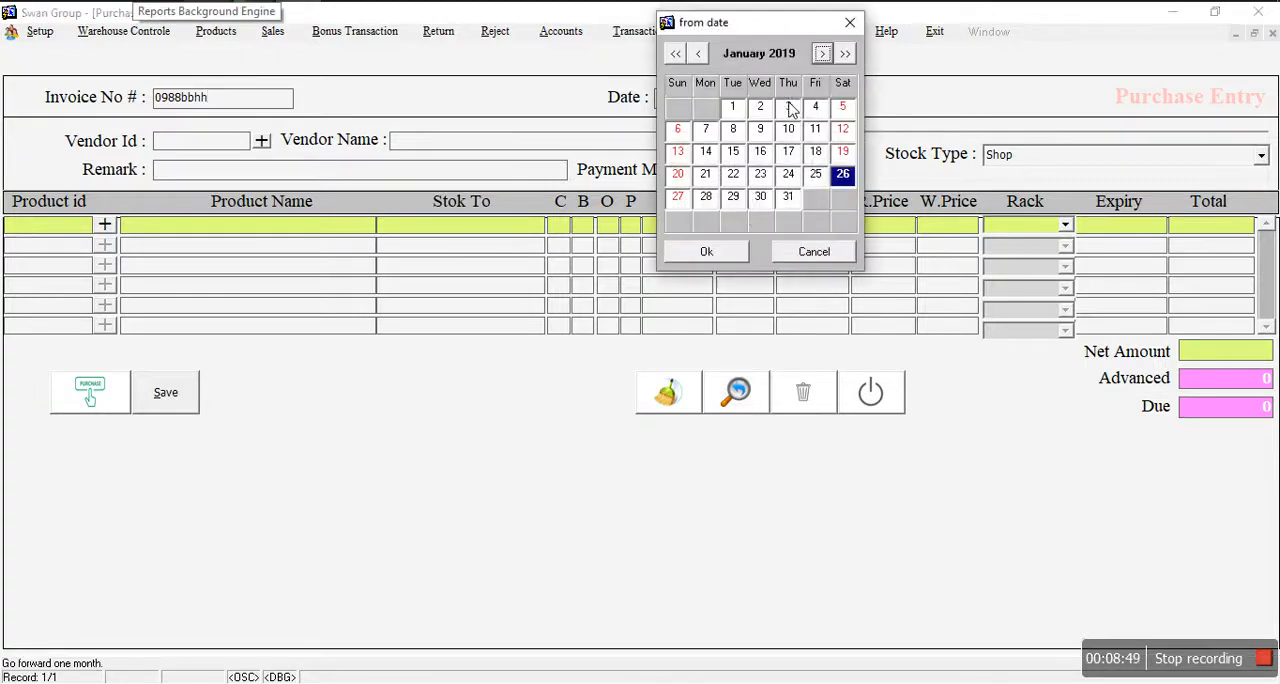
left_click(800, 255)
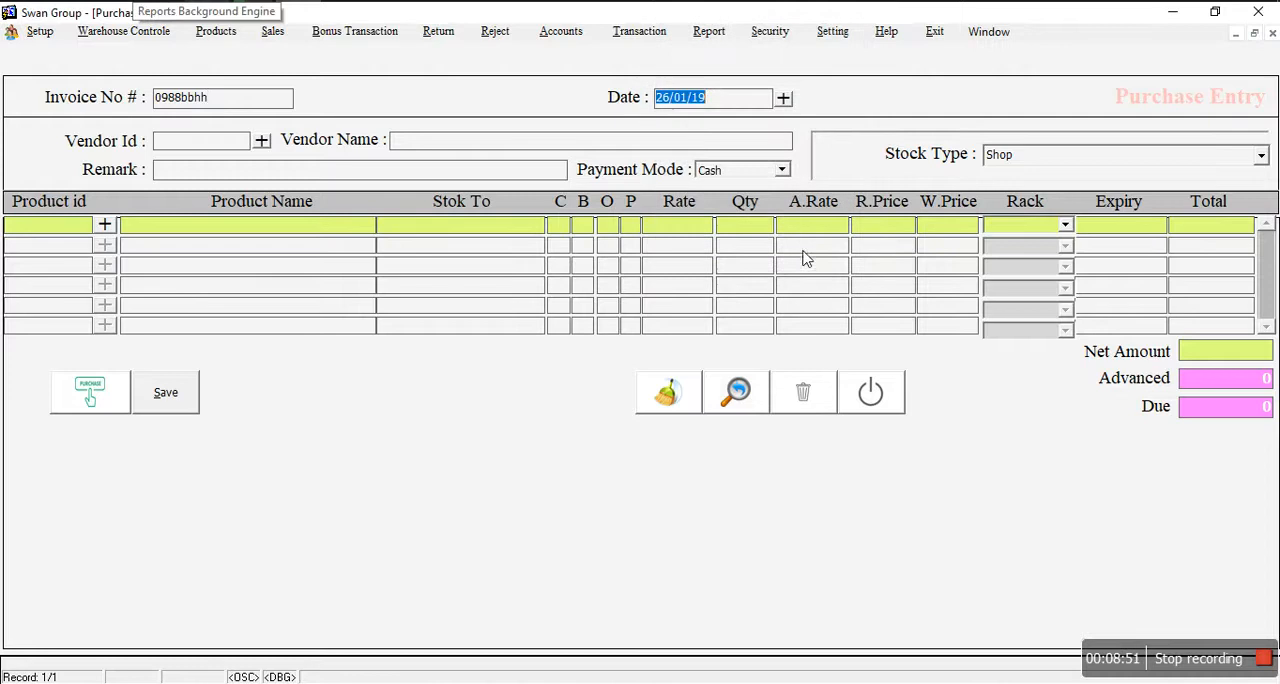
Step: Choose Square Pharmaceuticals Ltd. from the supplier list as the vendor of the purchase
left_click(262, 142)
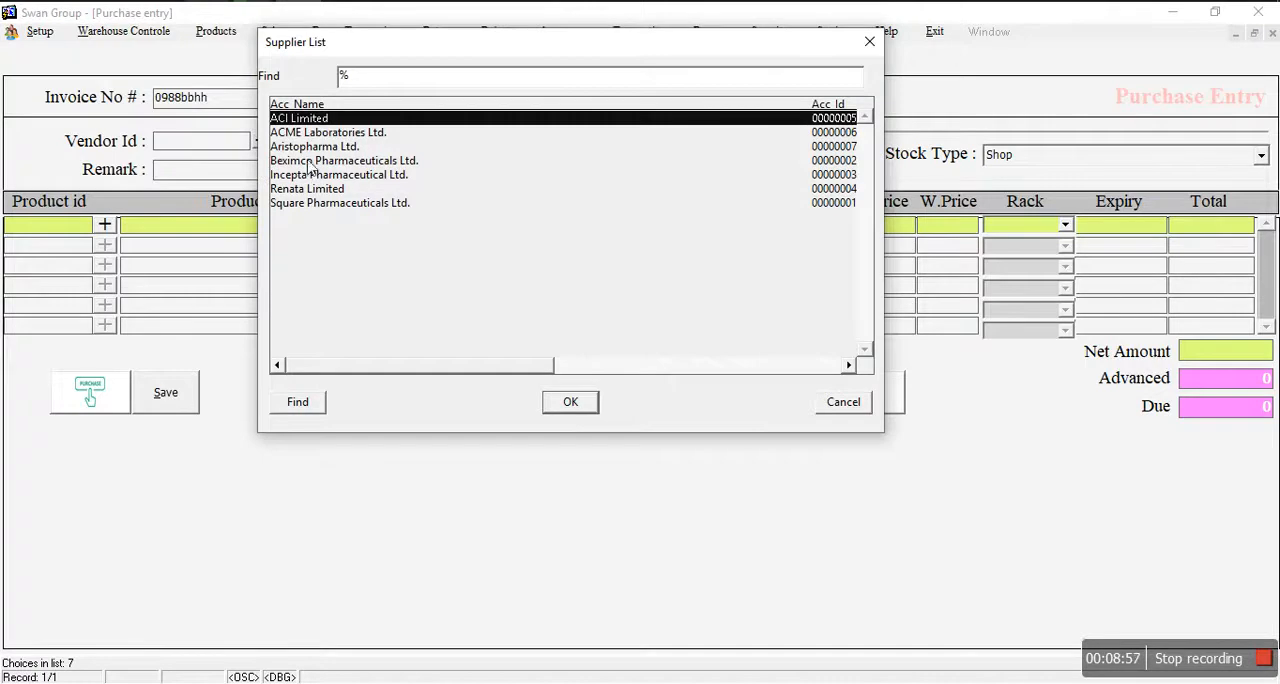
left_click(308, 206)
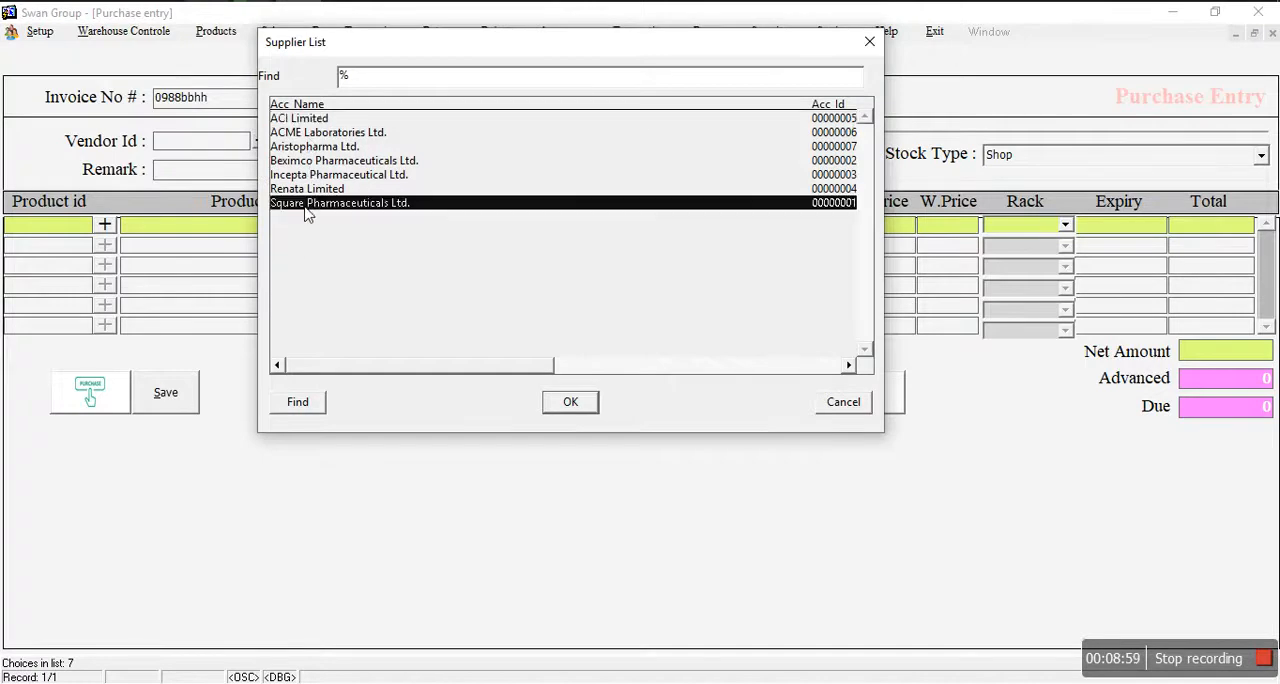
left_click(566, 403)
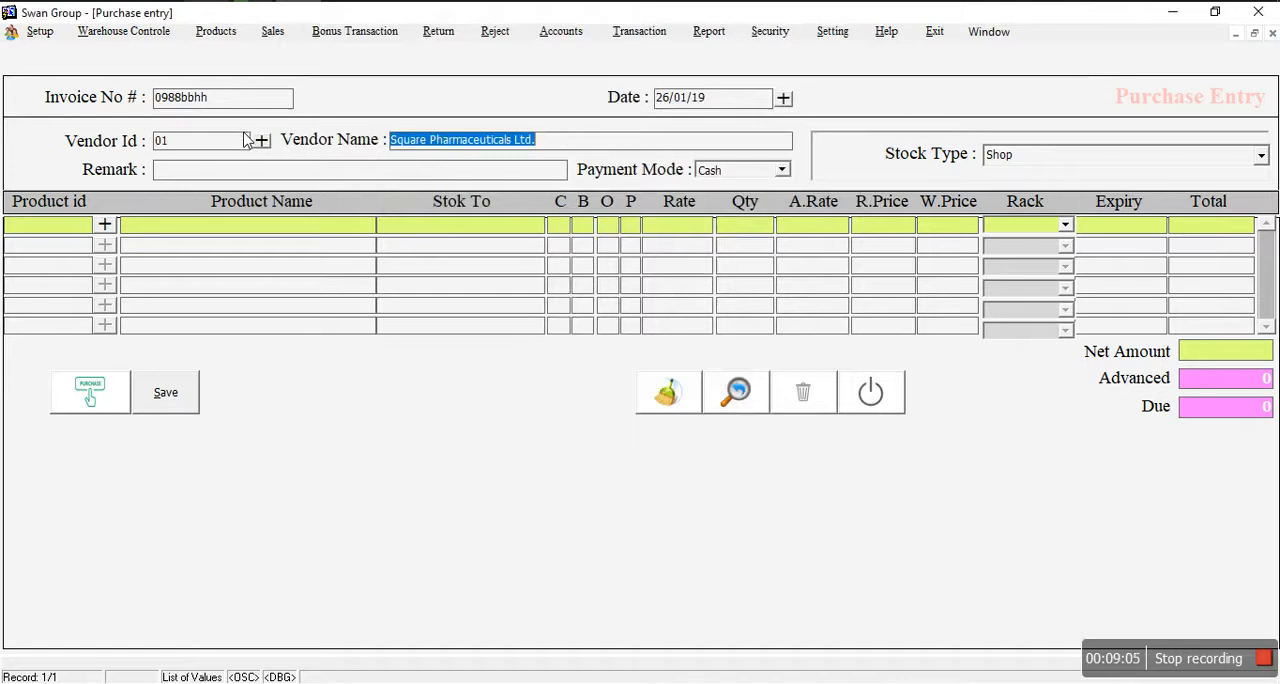
Step: Add the product Amodis to the first line of the purchase entry with a quantity of 5
left_click(105, 228)
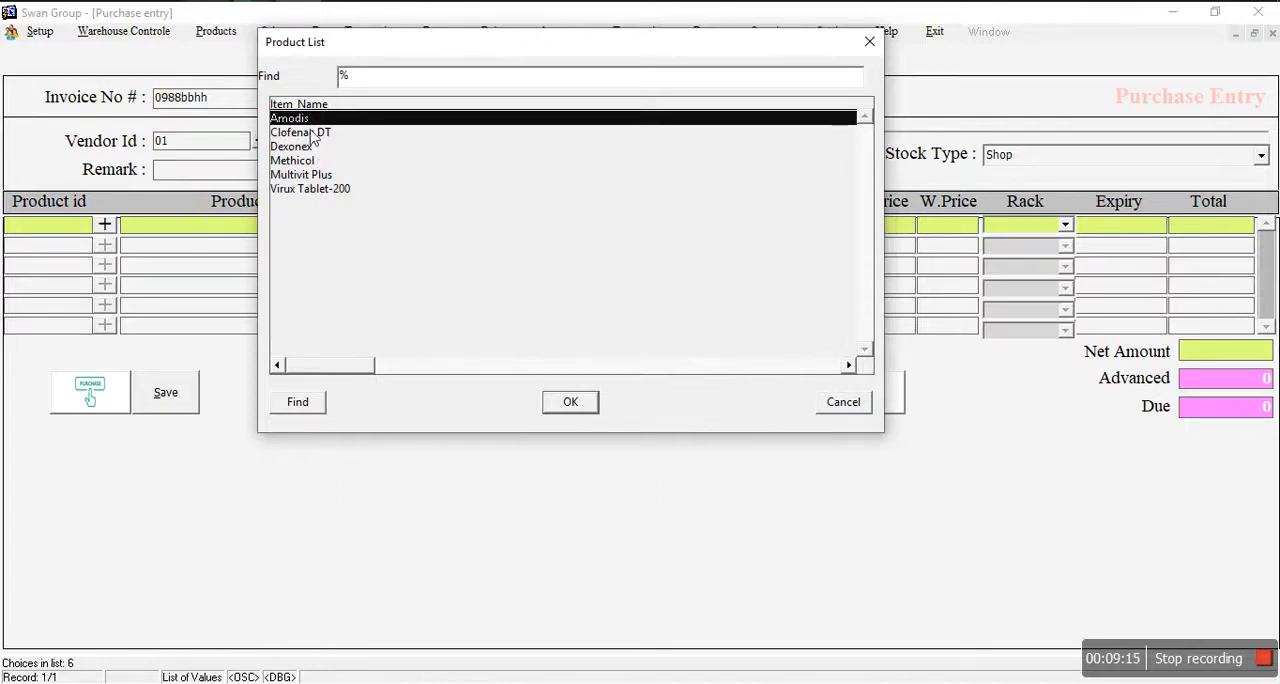
left_click(561, 404)
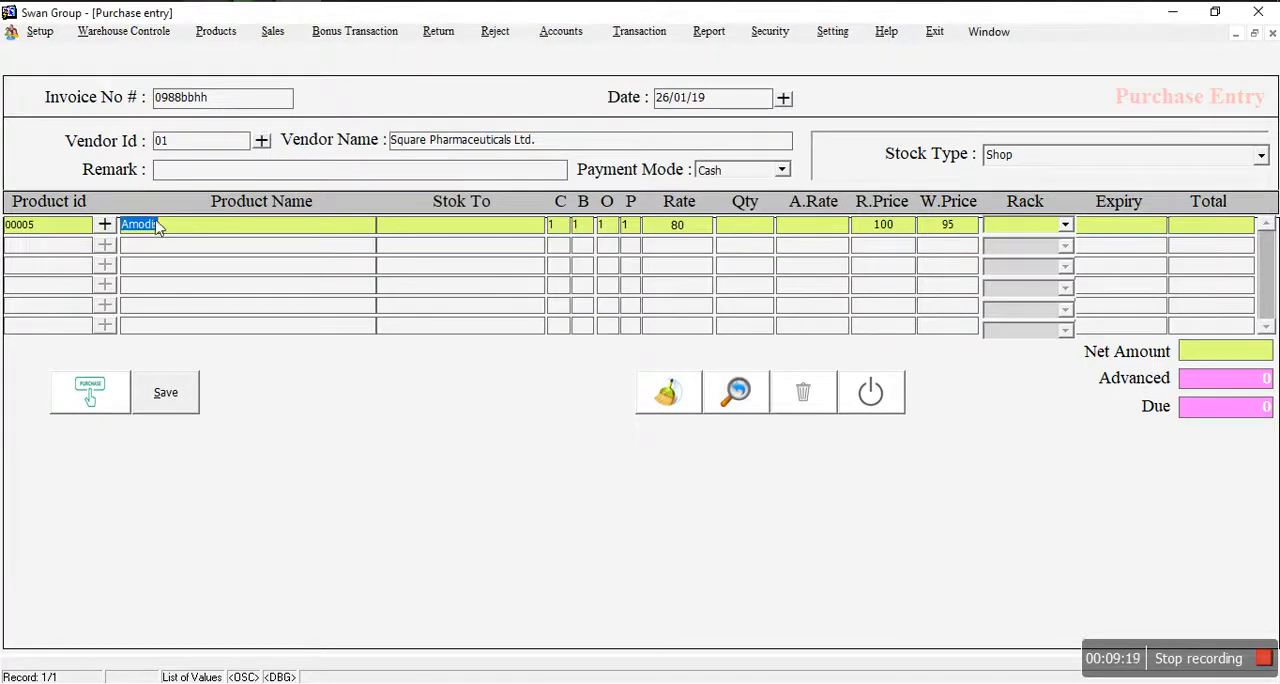
left_click(745, 226)
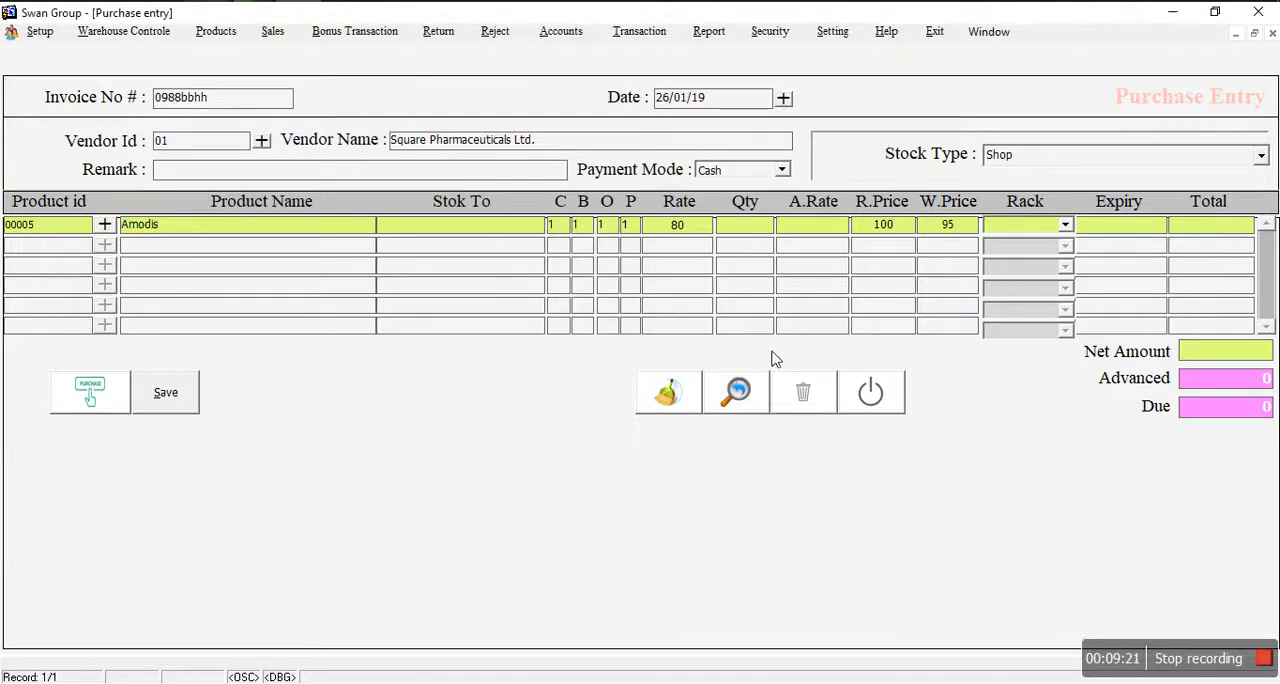
type("5")
key("Return")
key("Return")
key("Return")
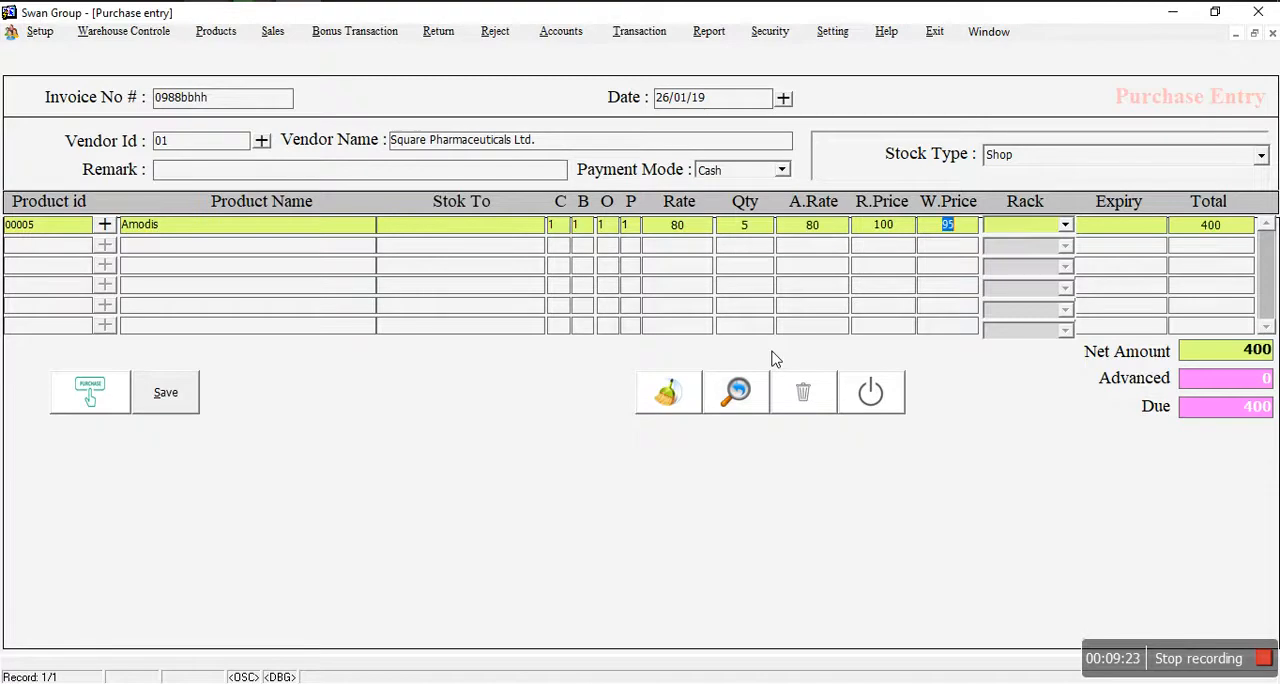
Step: Assign the Amodis line to Rack-03-Right and set its expiry date to 26-JAN-2024
left_click(1044, 234)
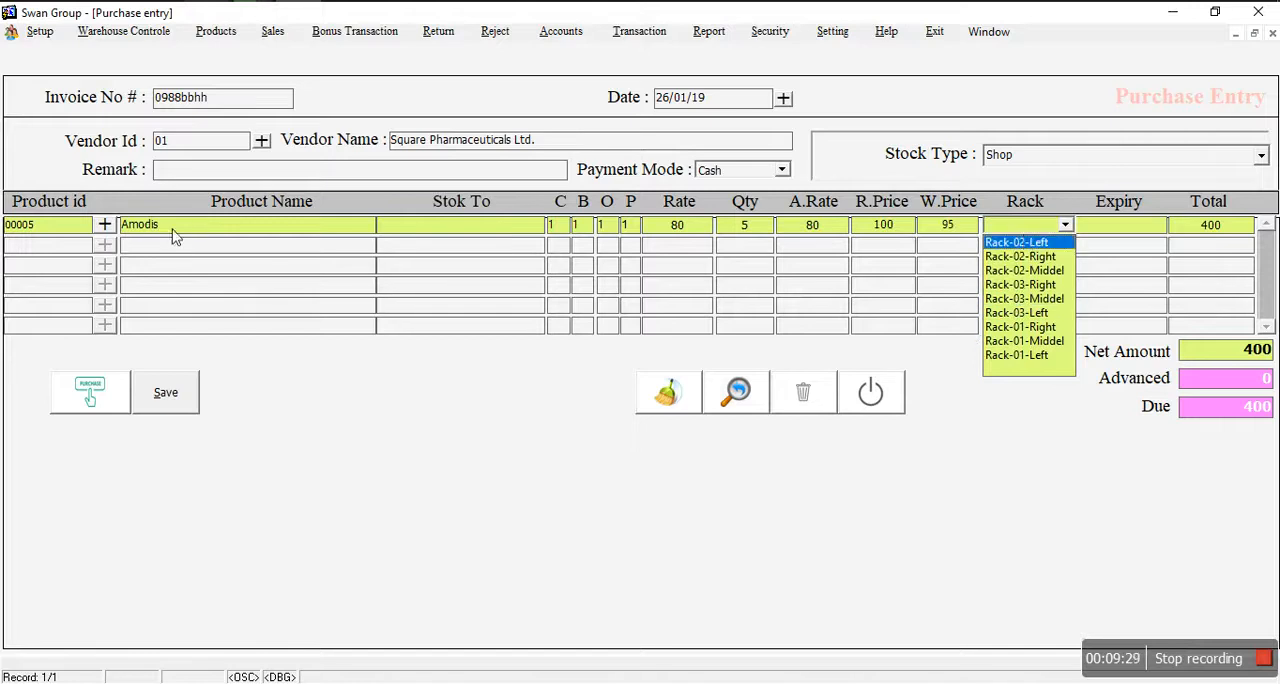
left_click(1012, 285)
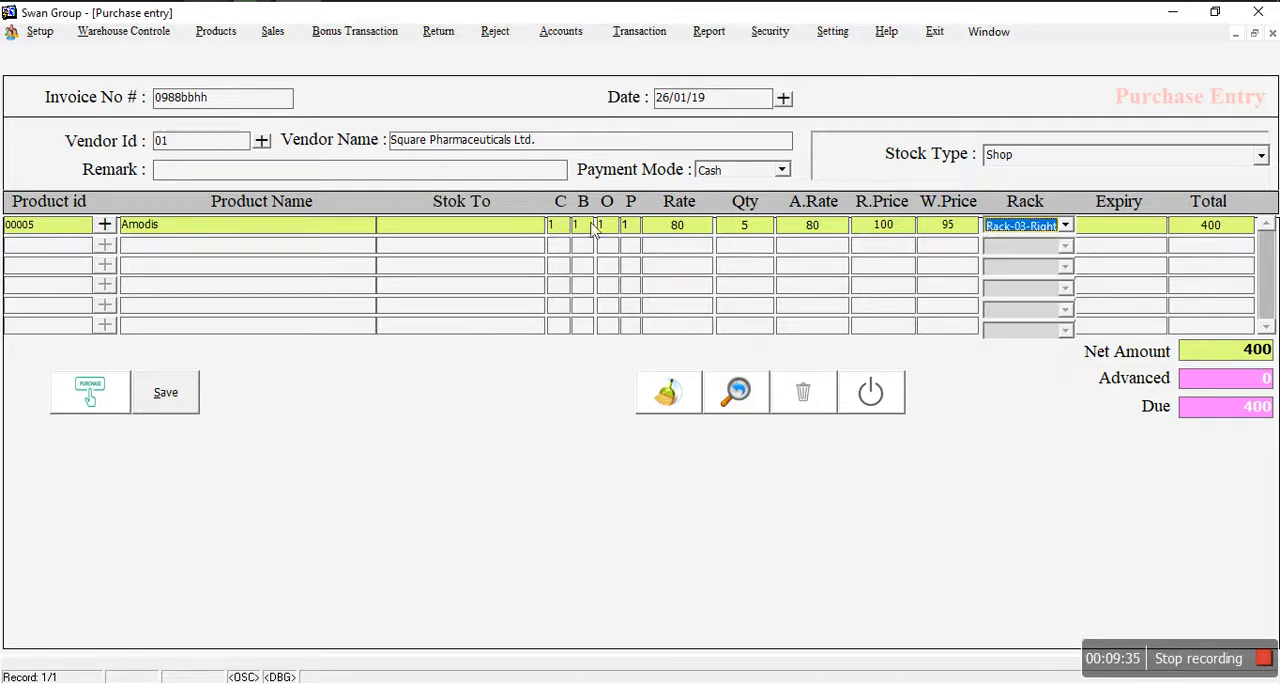
left_click(1128, 227)
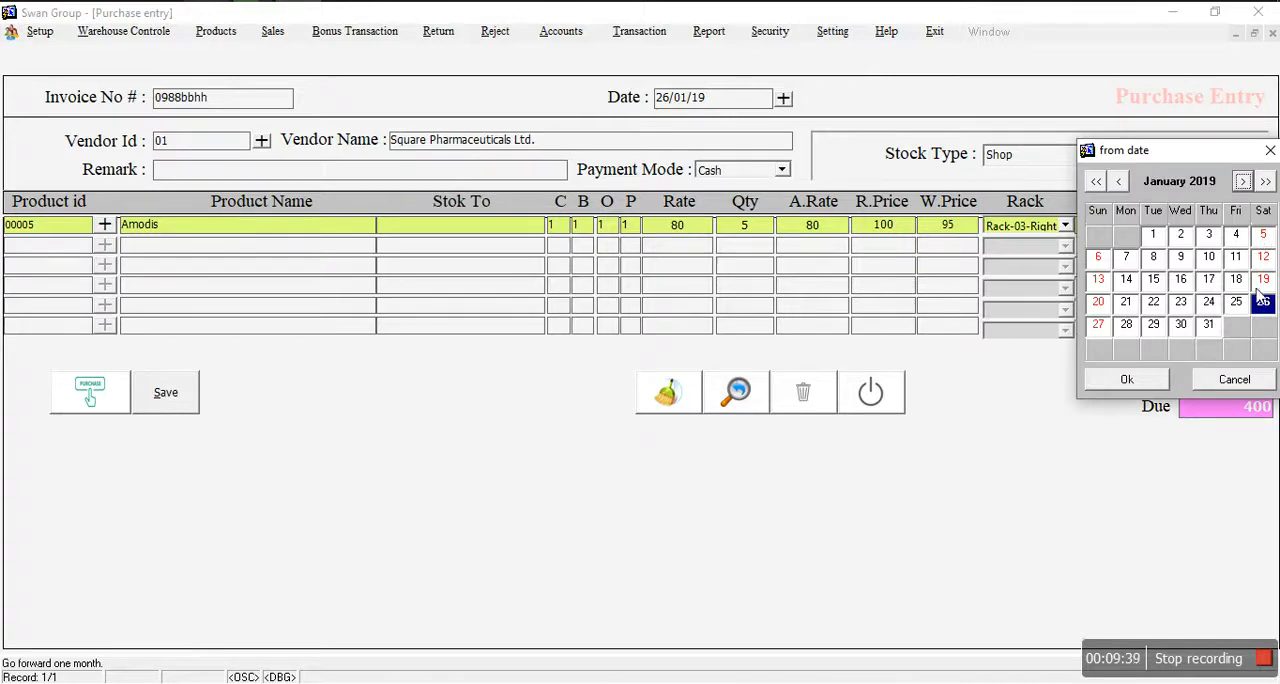
triple_click(1266, 182)
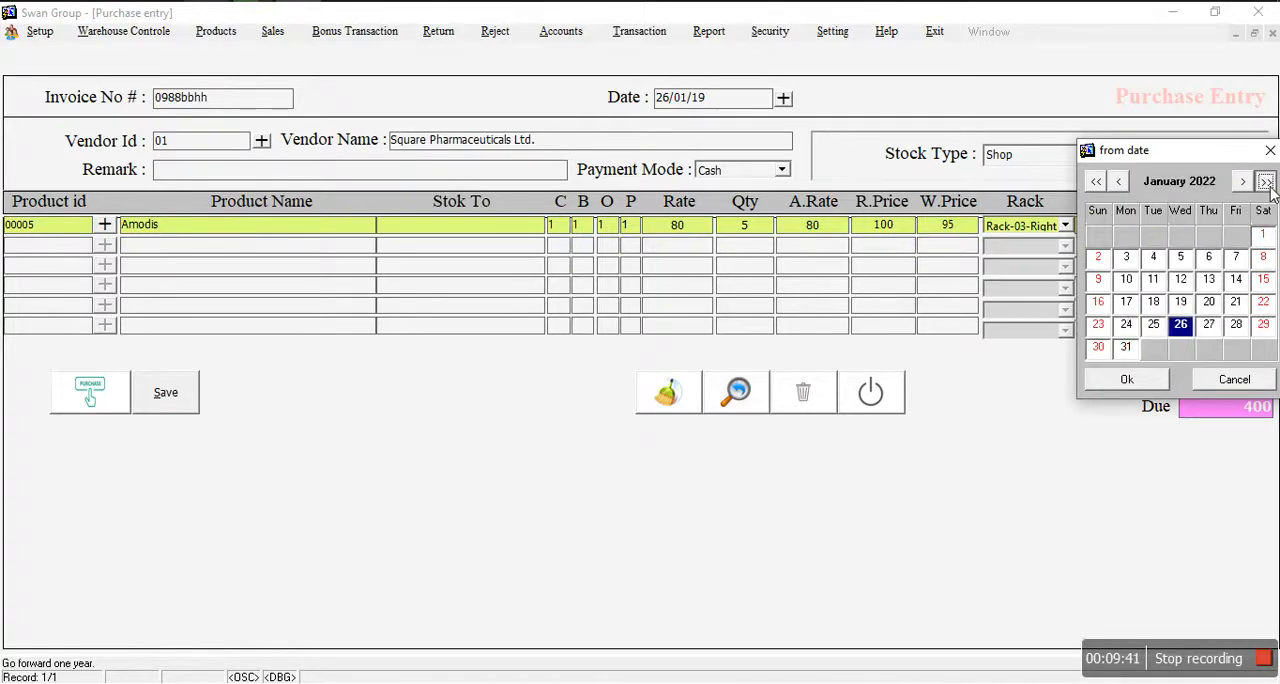
left_click(1266, 182)
left_click(1266, 182)
left_click(1125, 378)
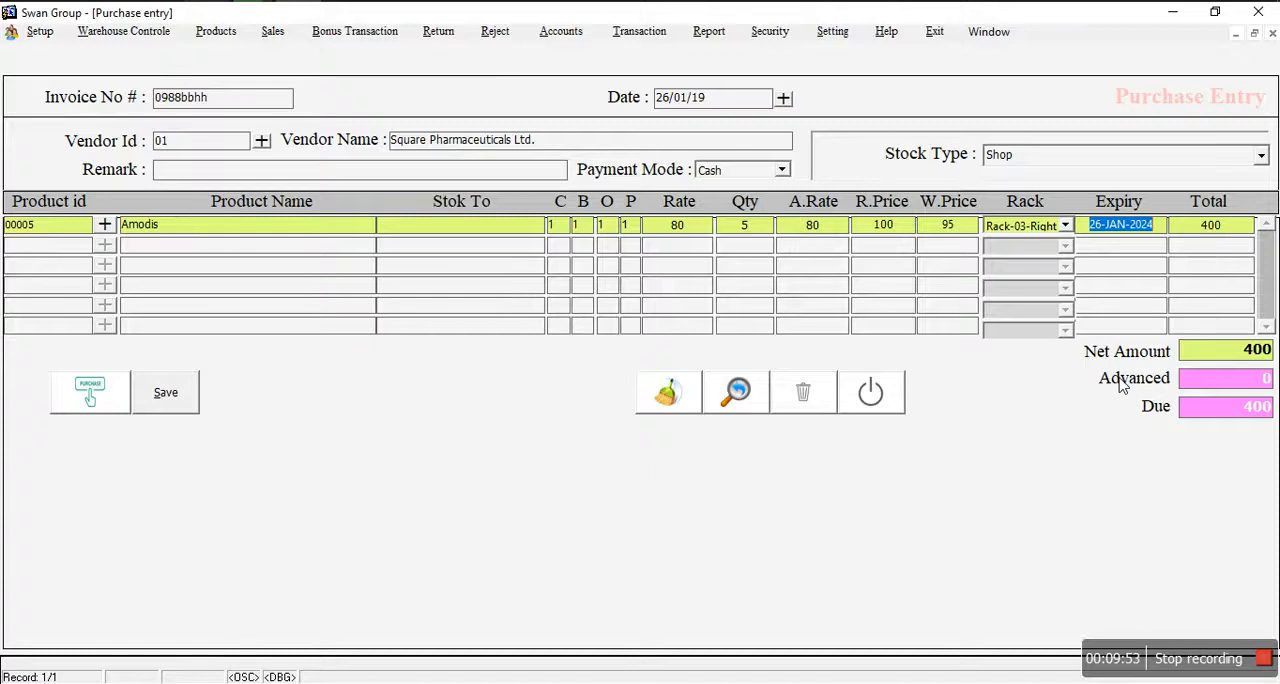
Step: Add the product Multivit Plus on the second line with a quantity of 5
left_click(140, 250)
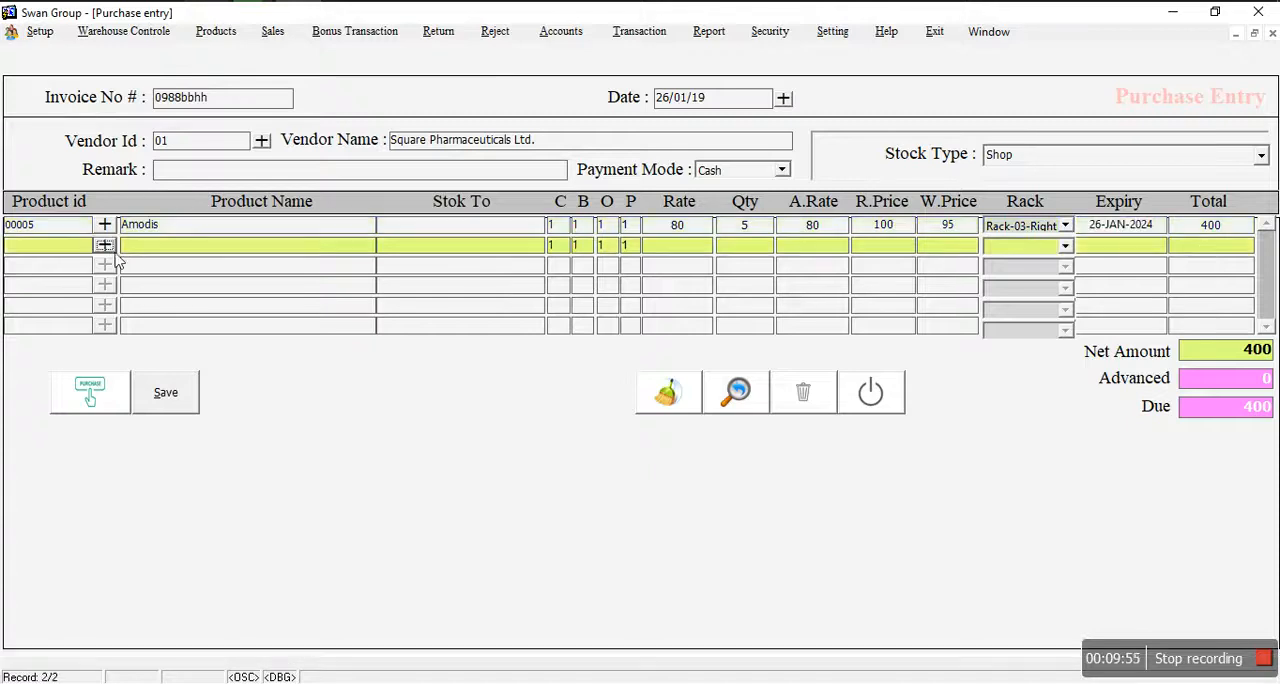
left_click(106, 247)
left_click(322, 190)
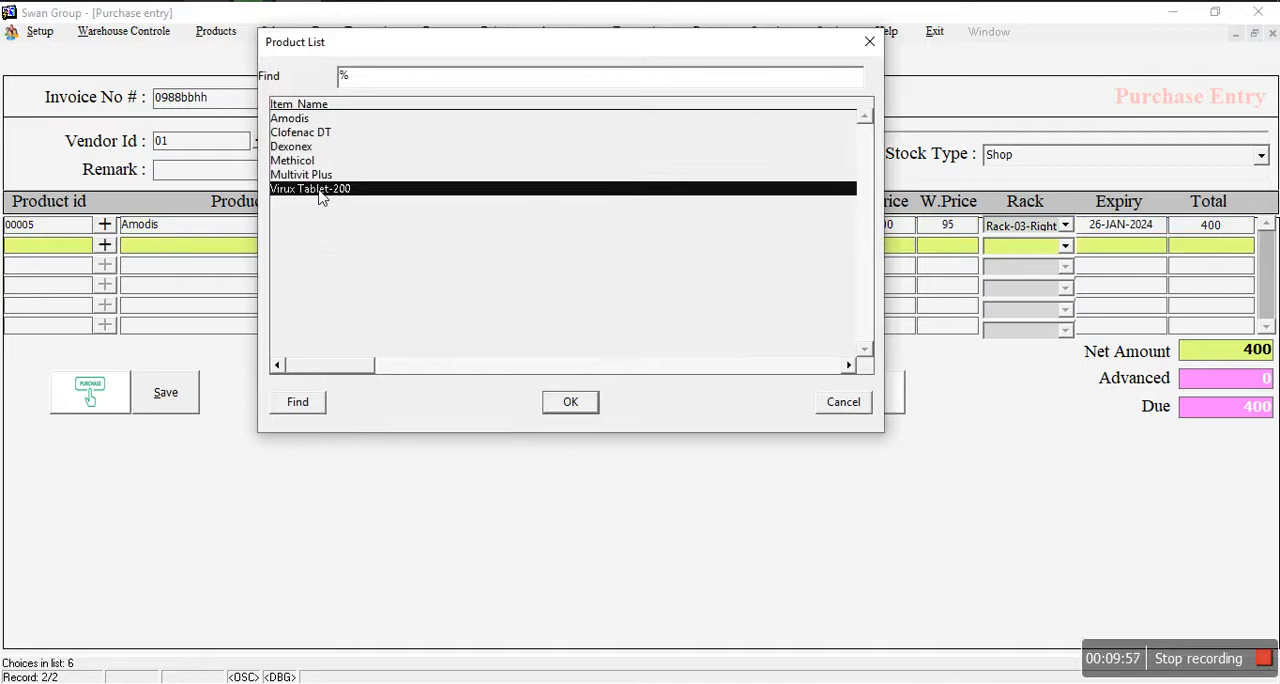
left_click(316, 175)
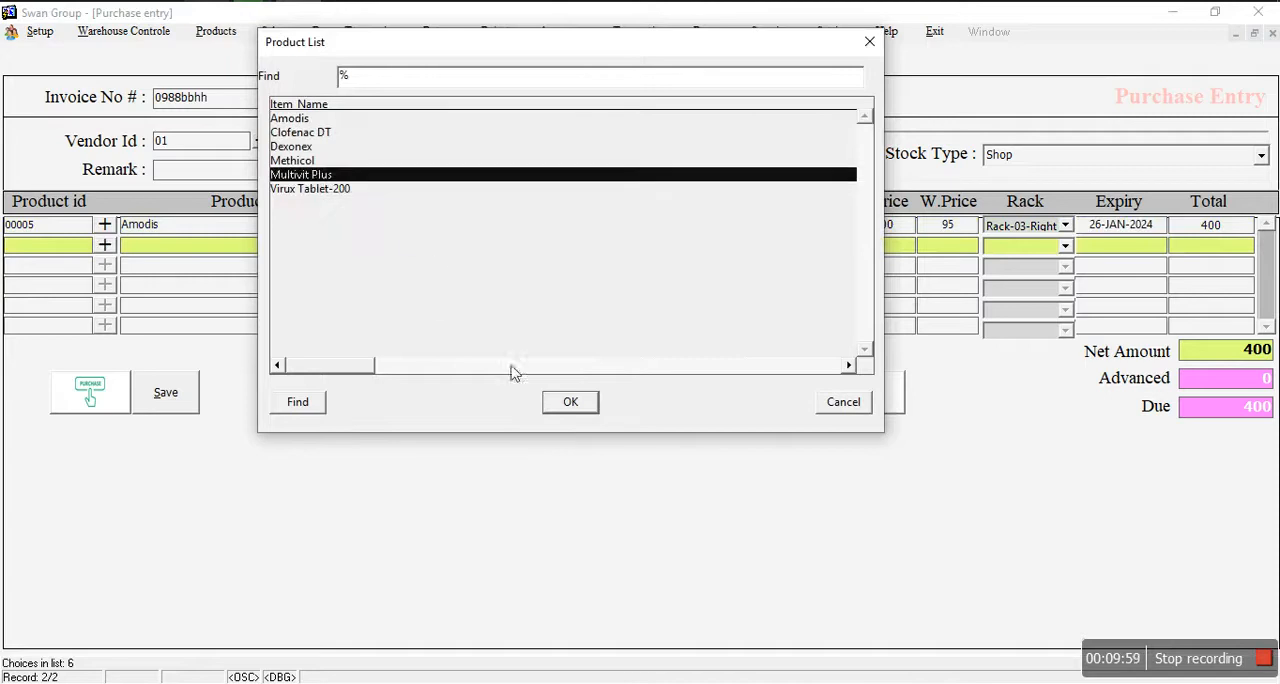
left_click(570, 402)
key("Tab")
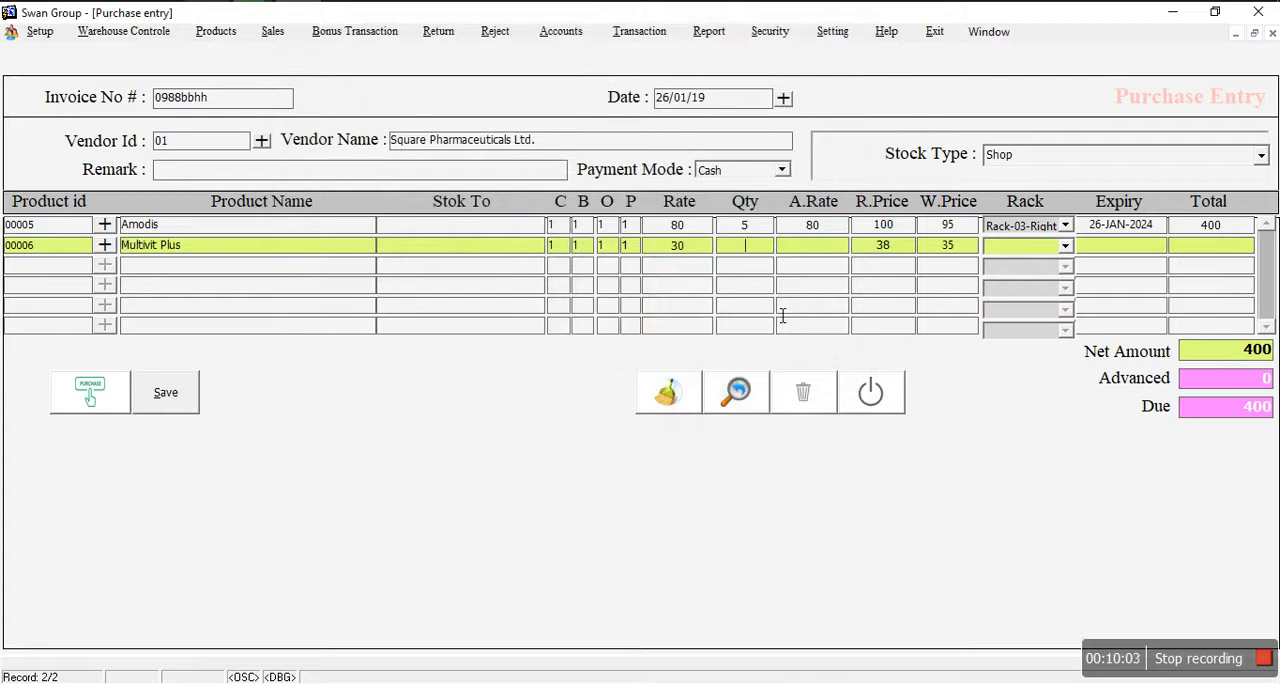
type("5")
key("Tab")
key("Tab")
key("Tab")
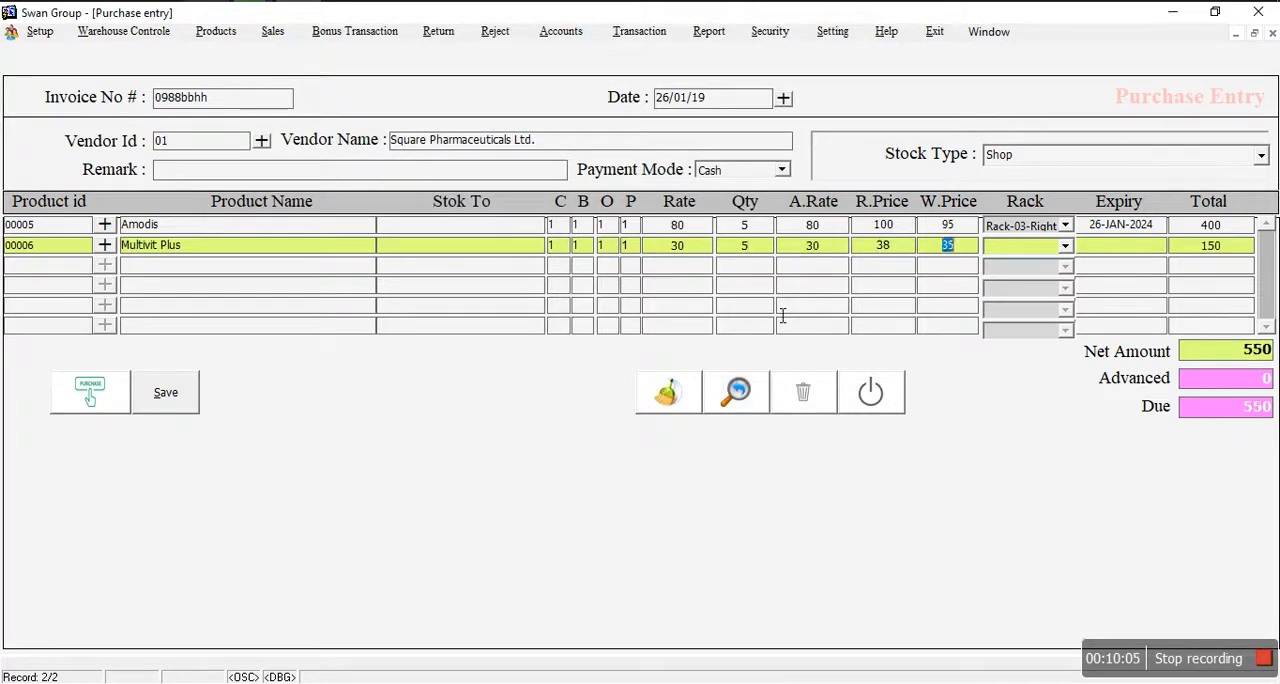
Step: Assign the Multivit Plus line to Rack-01-Left and set its expiry date to 26-JAN-2022
left_click(1038, 250)
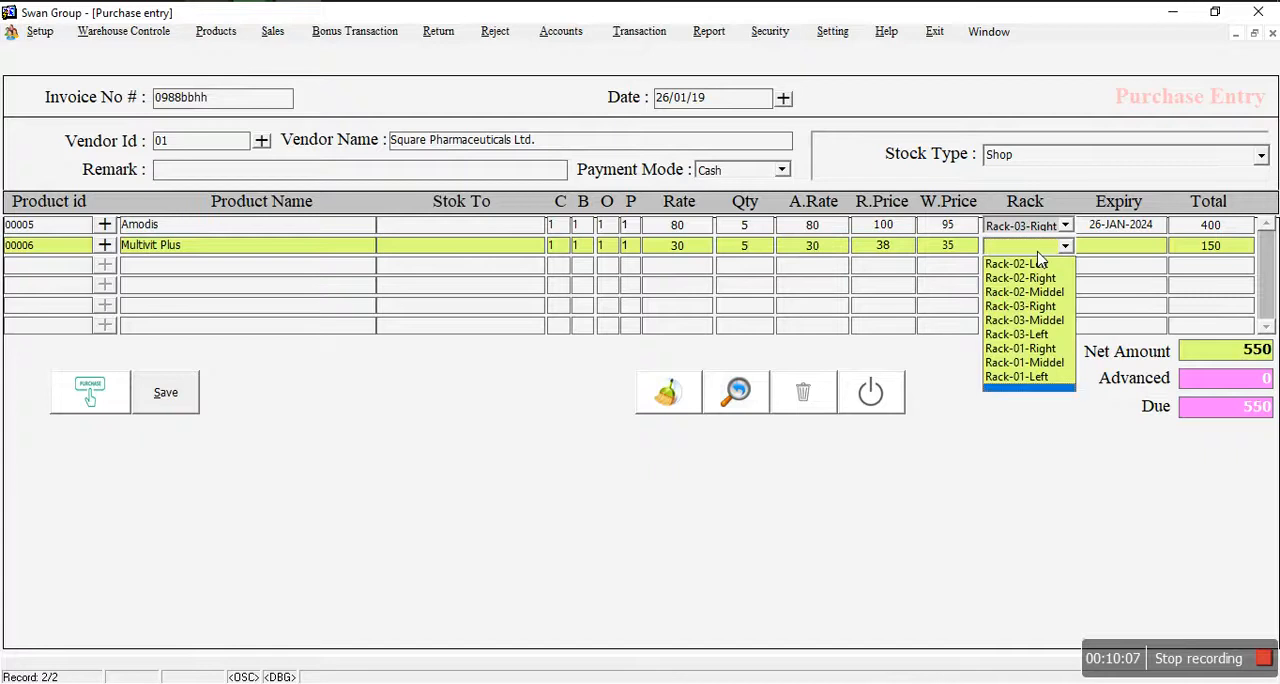
left_click(1018, 377)
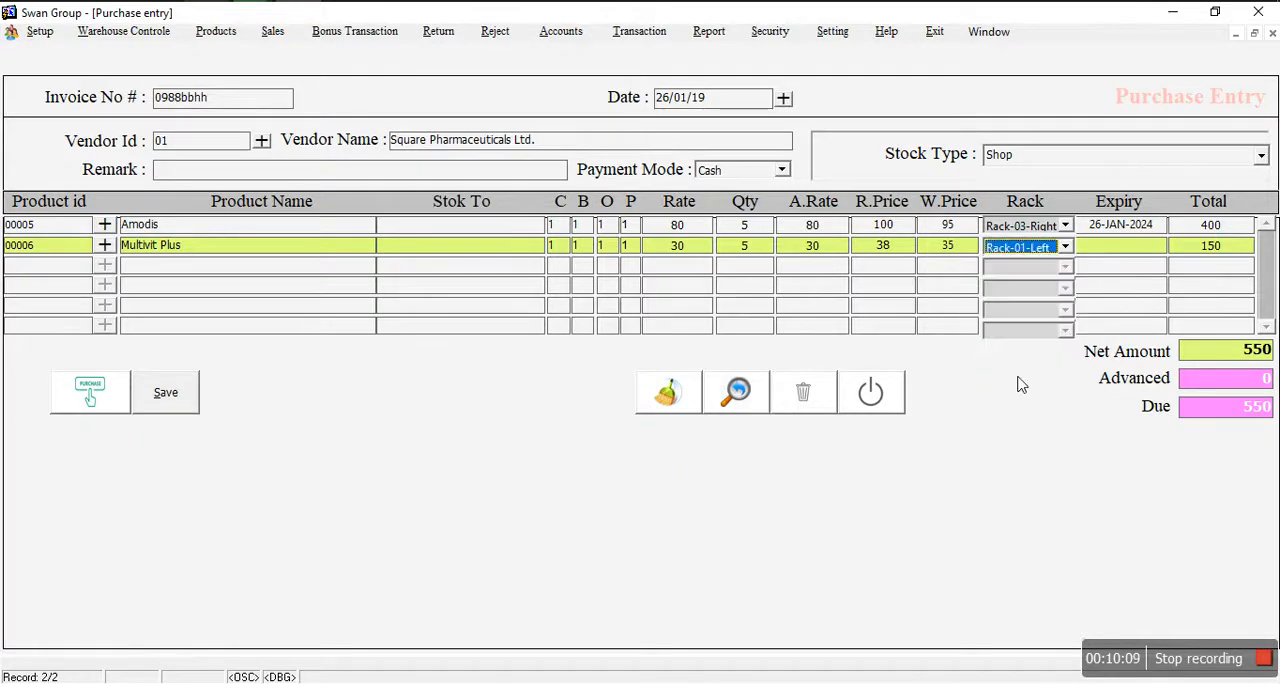
left_click(1108, 254)
left_click(1265, 181)
double_click(1265, 181)
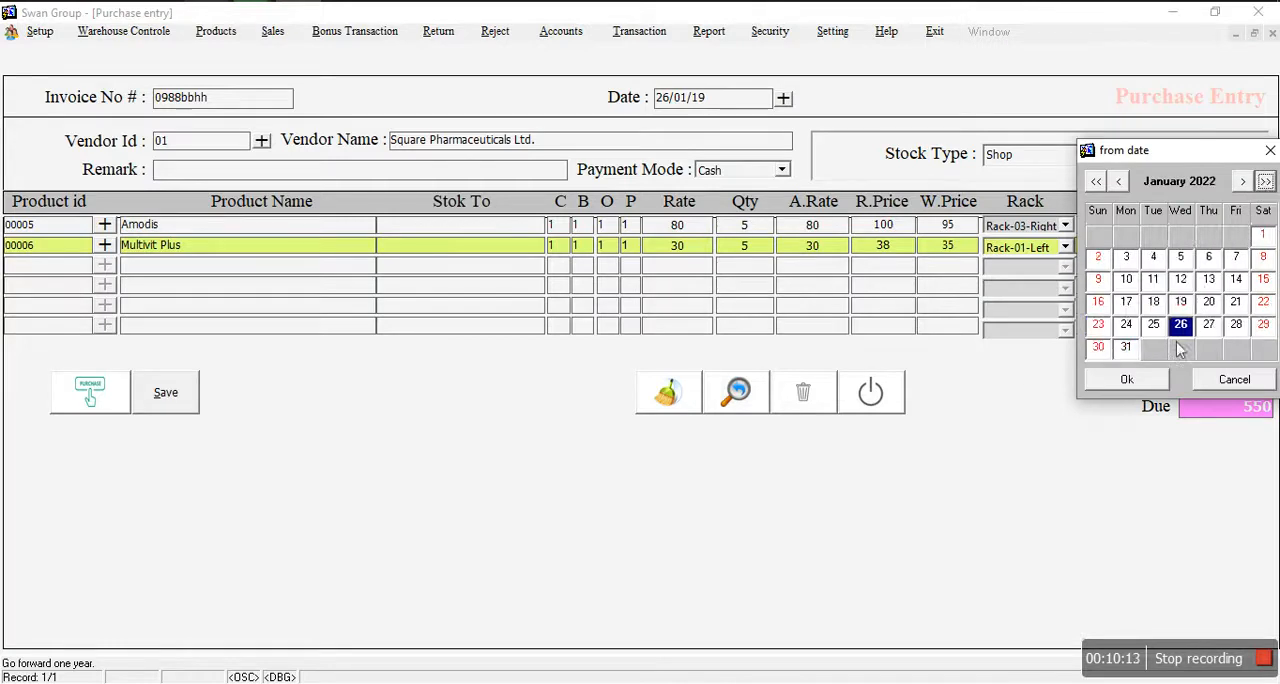
left_click(1136, 382)
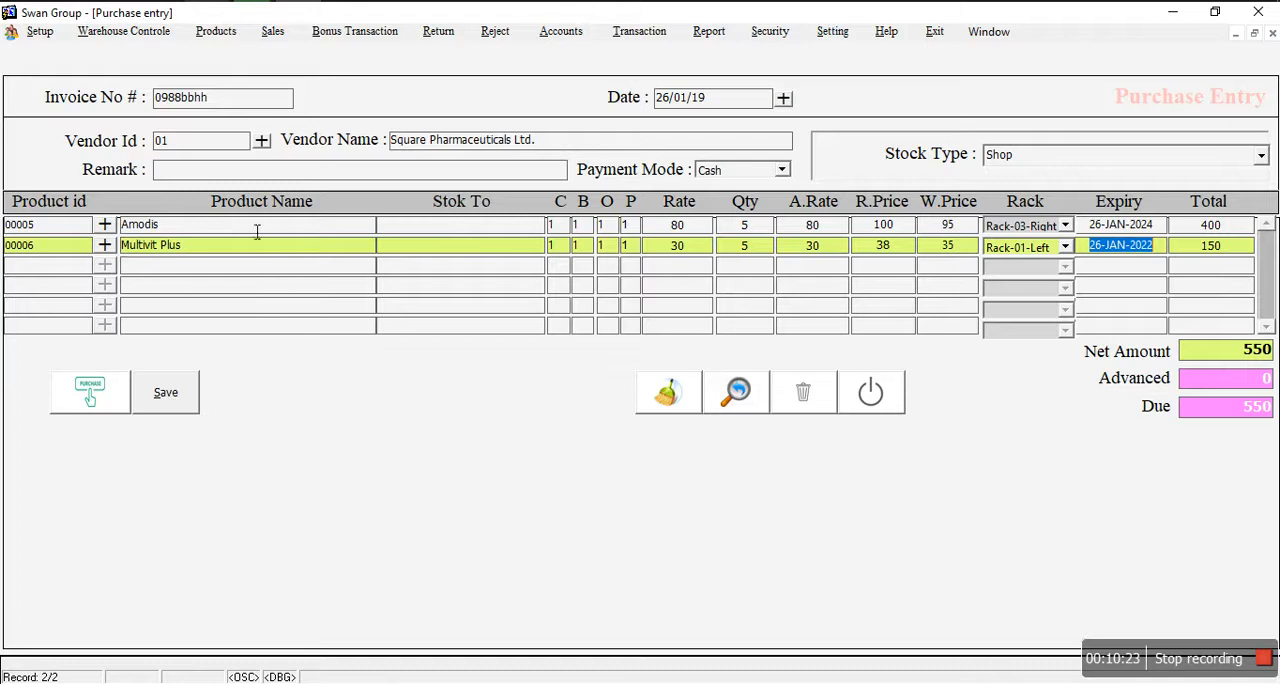
Step: Enter 5 as the advanced amount, and switch the payment mode to Due and back to Cash
left_click(1255, 381)
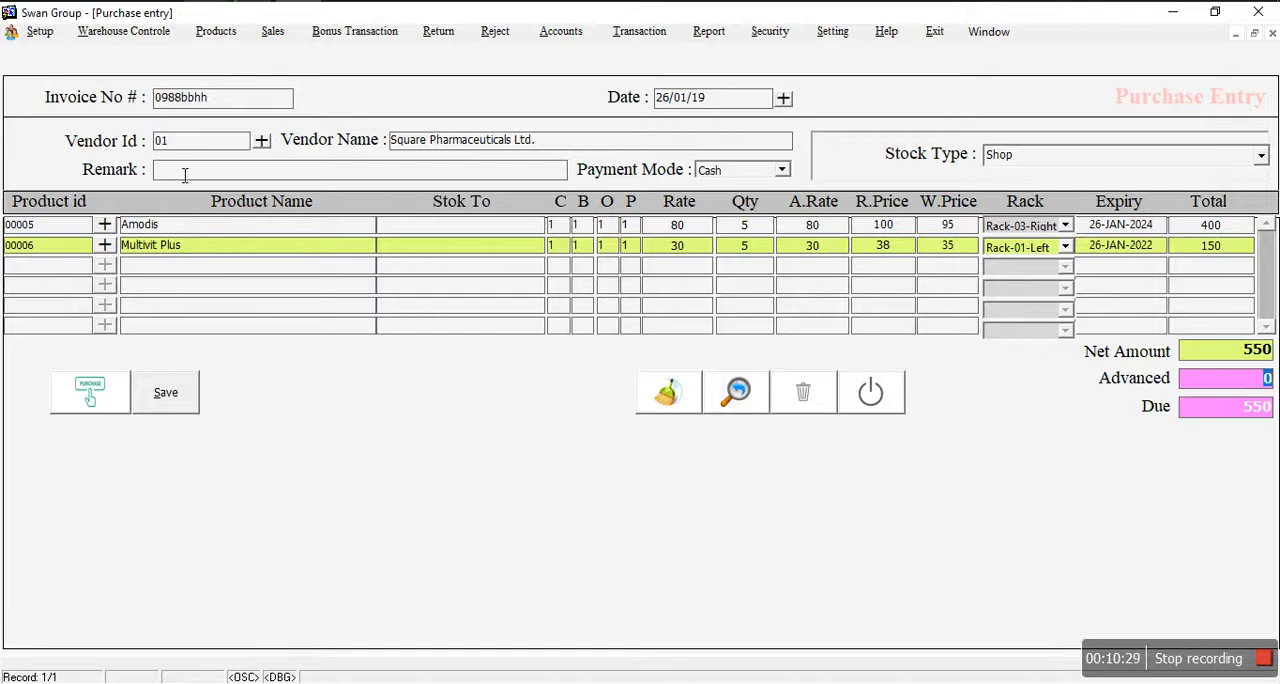
type("5")
left_click(735, 172)
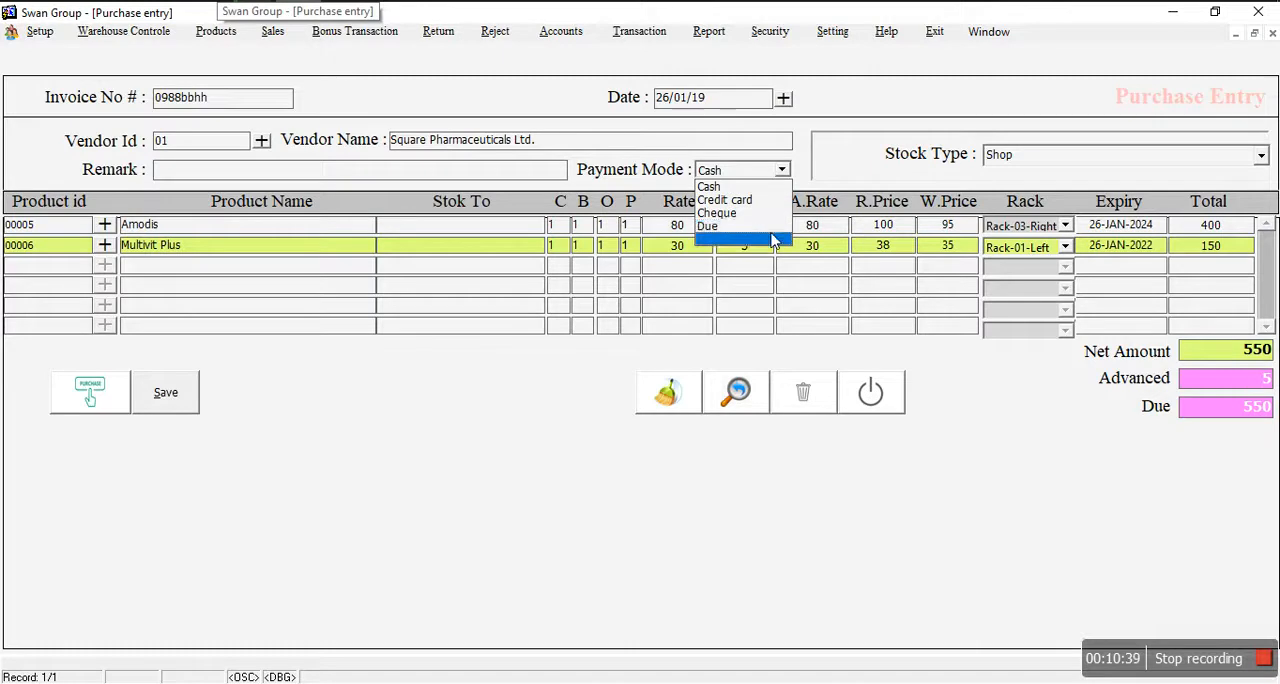
left_click(725, 227)
left_click(743, 176)
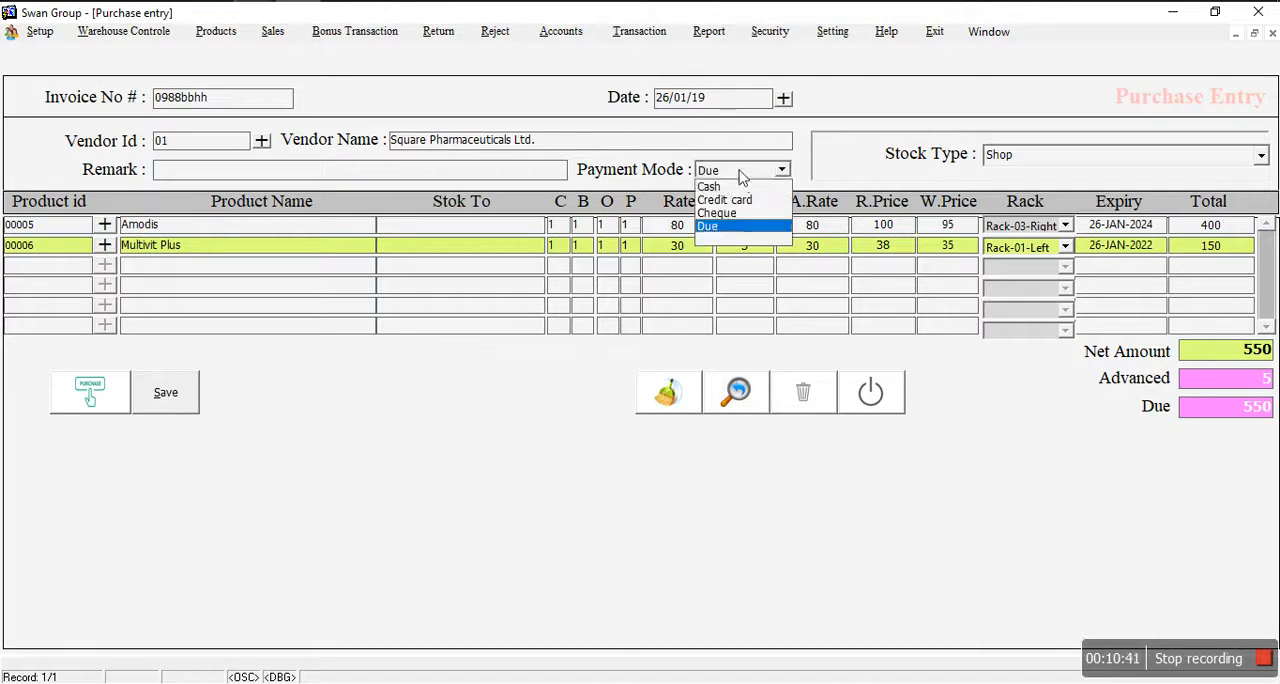
left_click(743, 186)
Step: Set the advanced amount to 550, save the purchase entry and close the form
left_click(1269, 387)
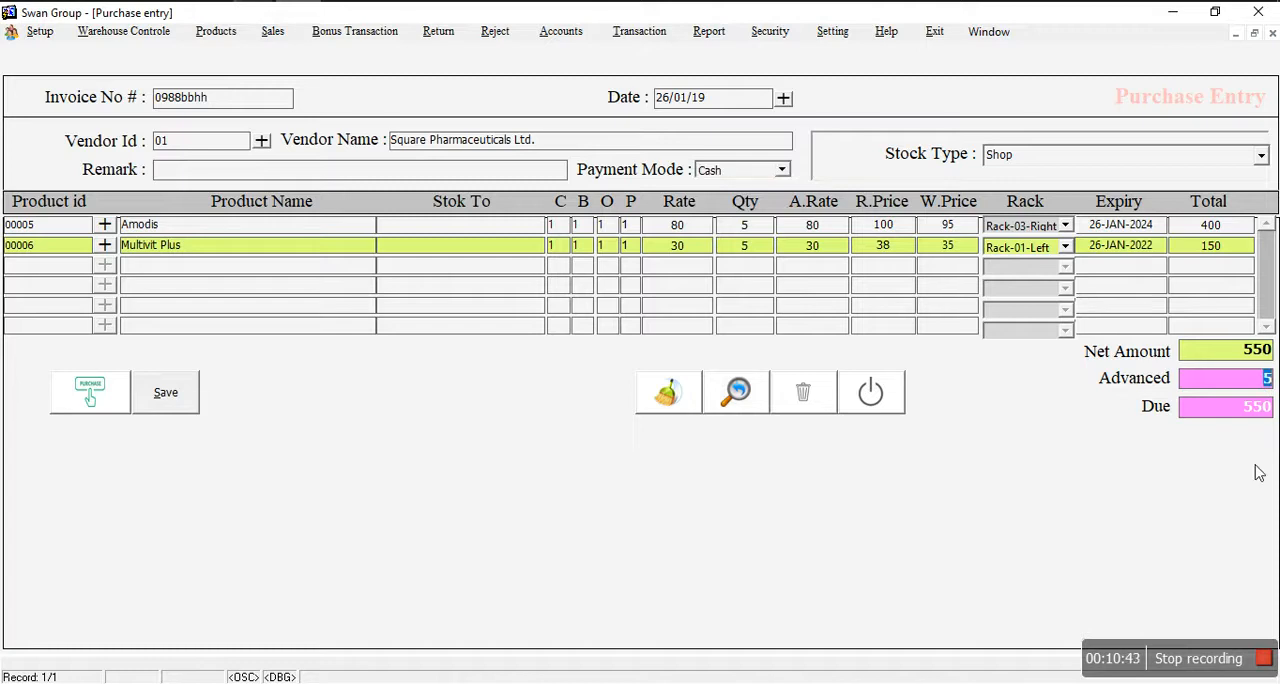
type("550")
left_click(160, 392)
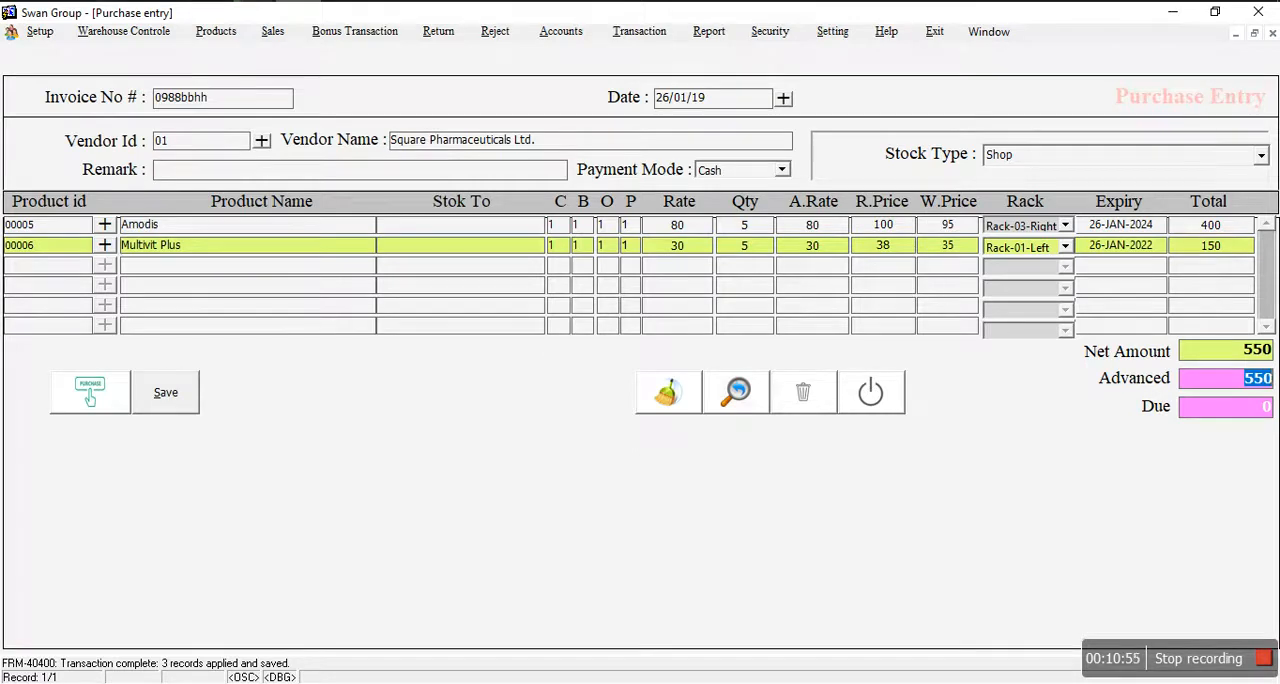
left_click(889, 402)
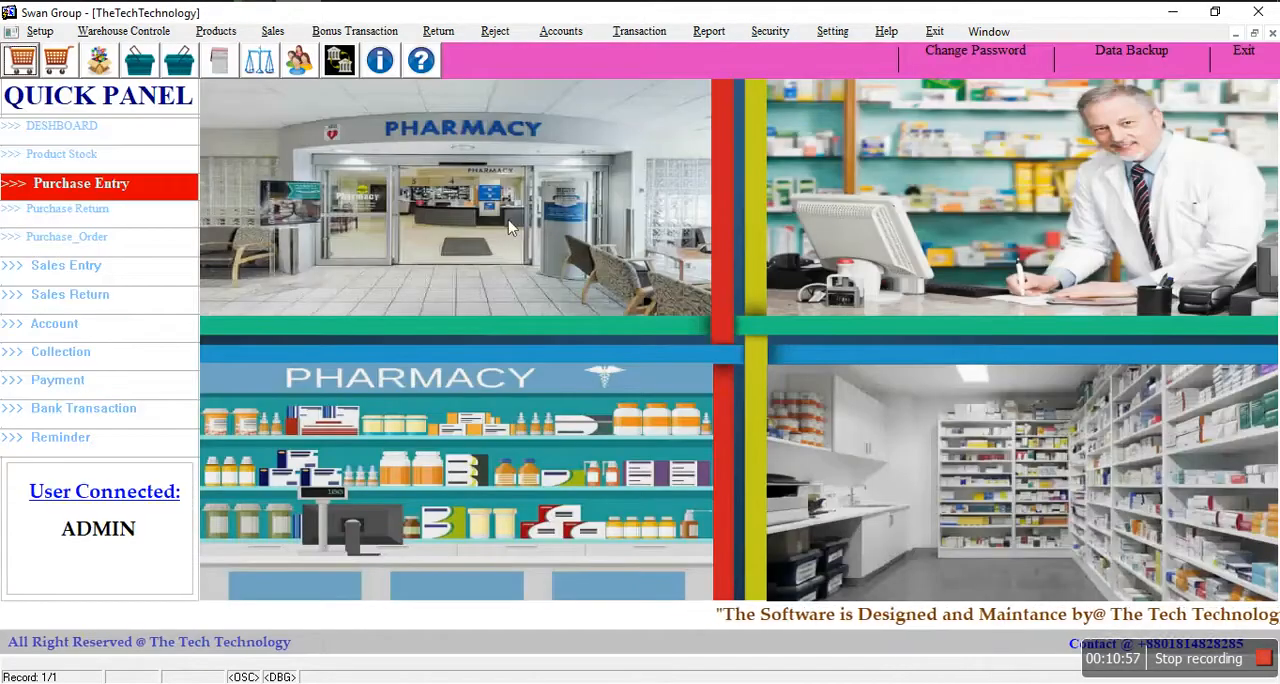
Step: Open the Product Store form, and view the stock list of items with their shop quantities before closing the list
left_click(207, 34)
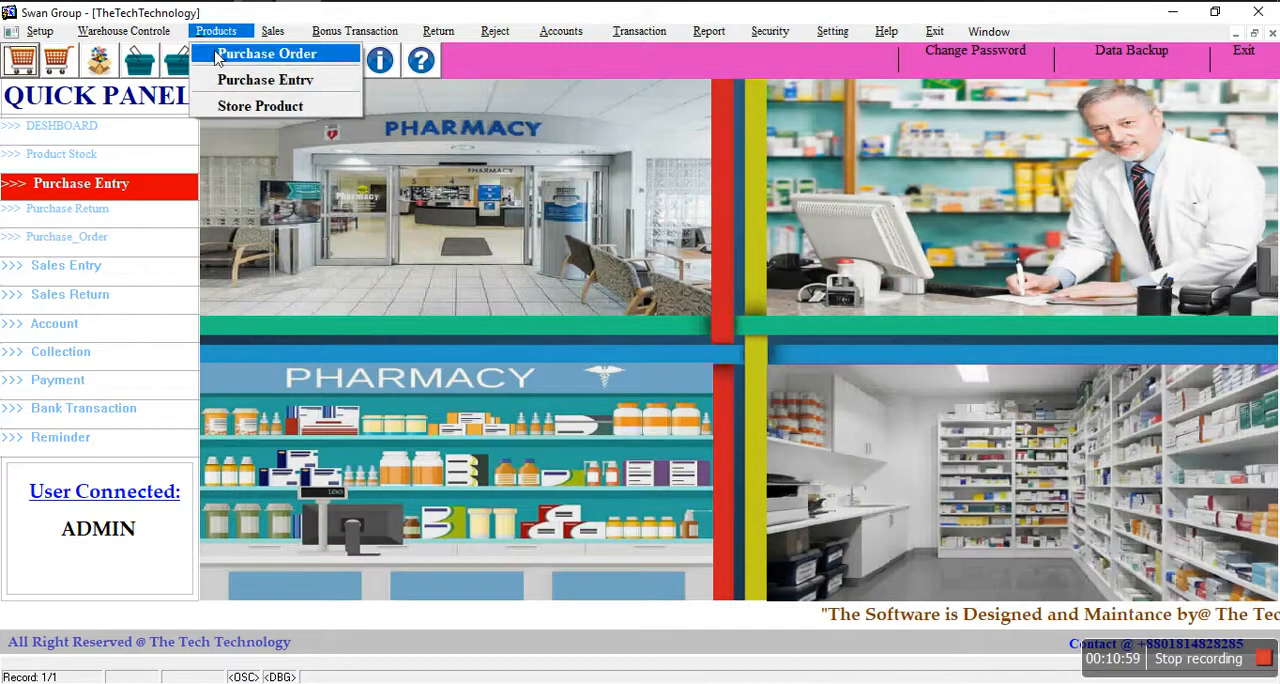
left_click(232, 108)
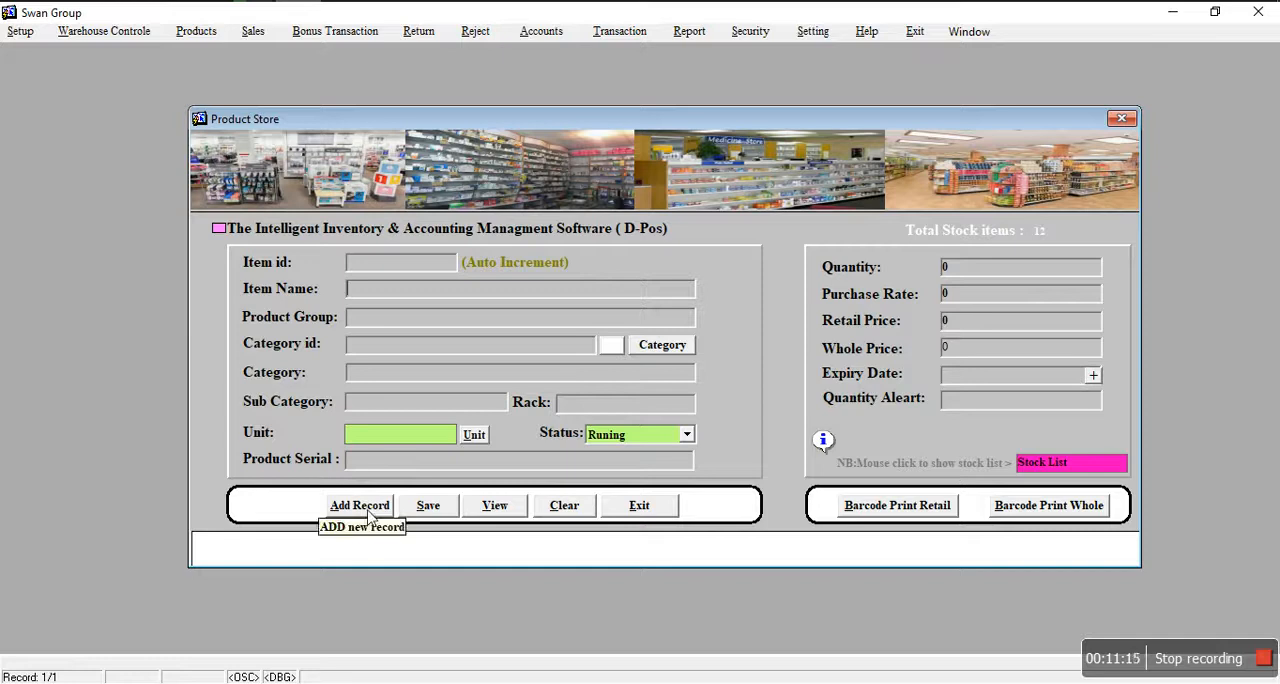
left_click(1035, 462)
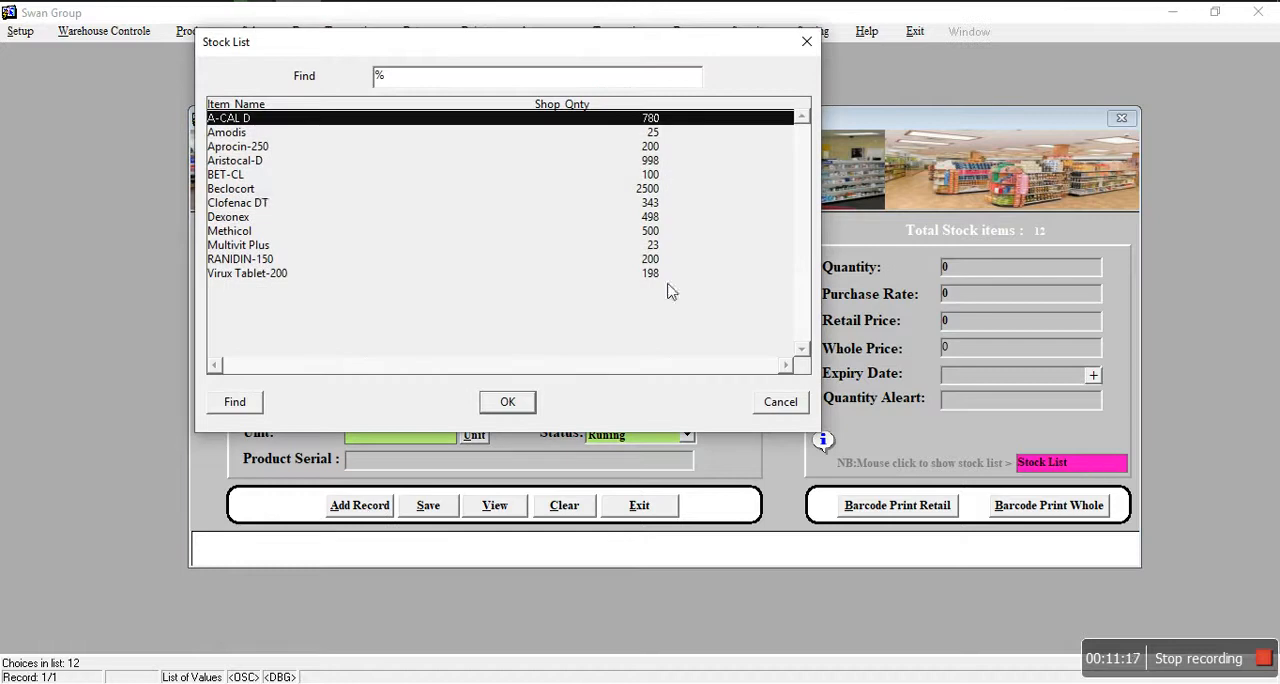
left_click(762, 402)
Step: Add a new product record and enter Moxcilva-500mg as the item name
left_click(362, 505)
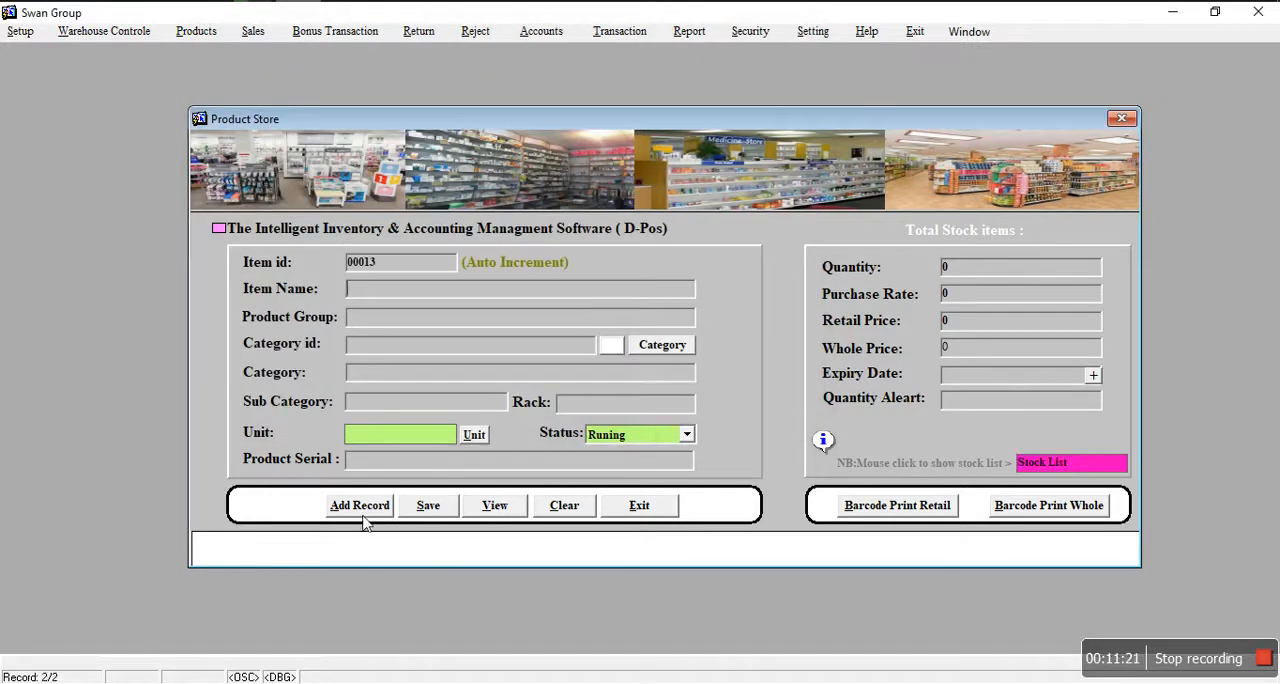
left_click(370, 292)
type("Moxcilva-500mg")
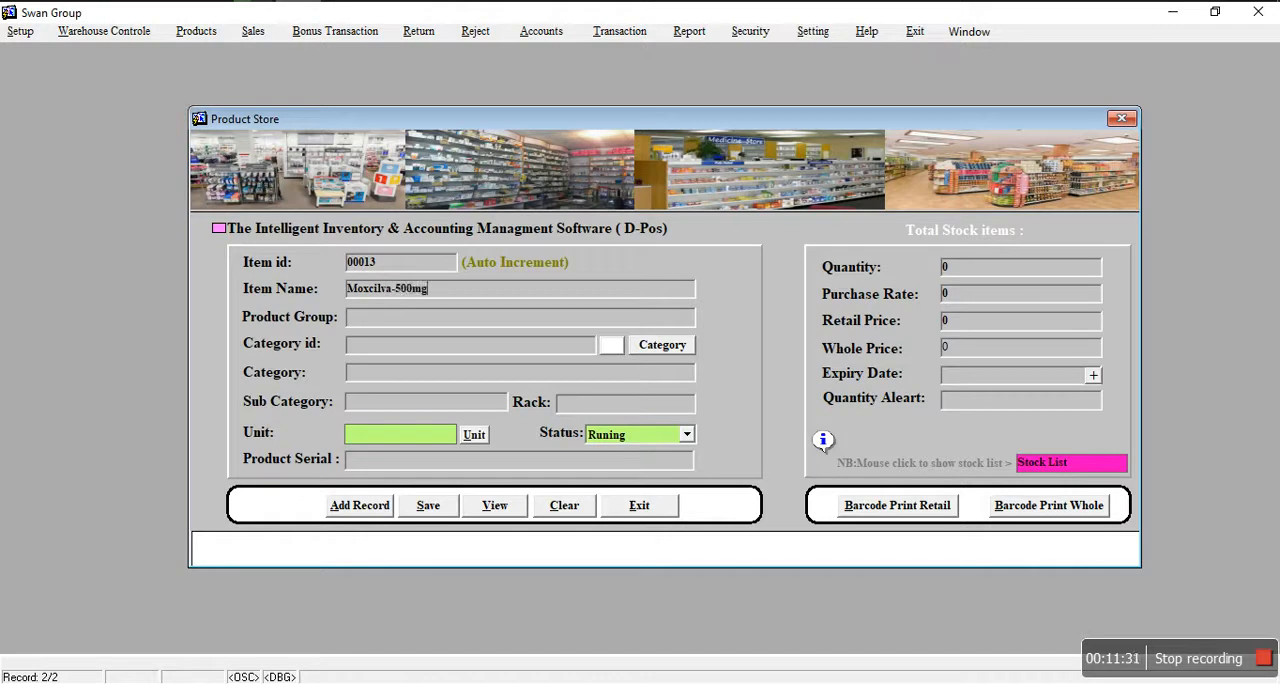
Step: Choose Aristopharma Ltd. from the supplier list as the product group of the new item
double_click(389, 320)
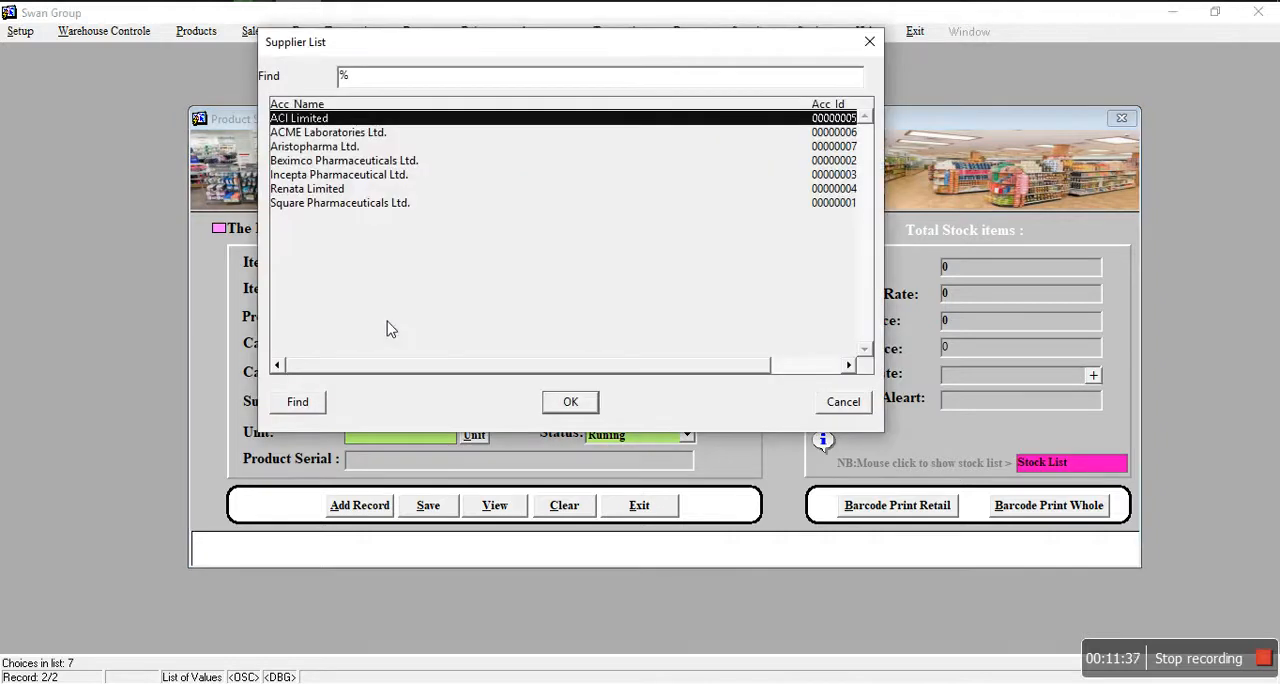
left_click_drag(322, 58, 357, 102)
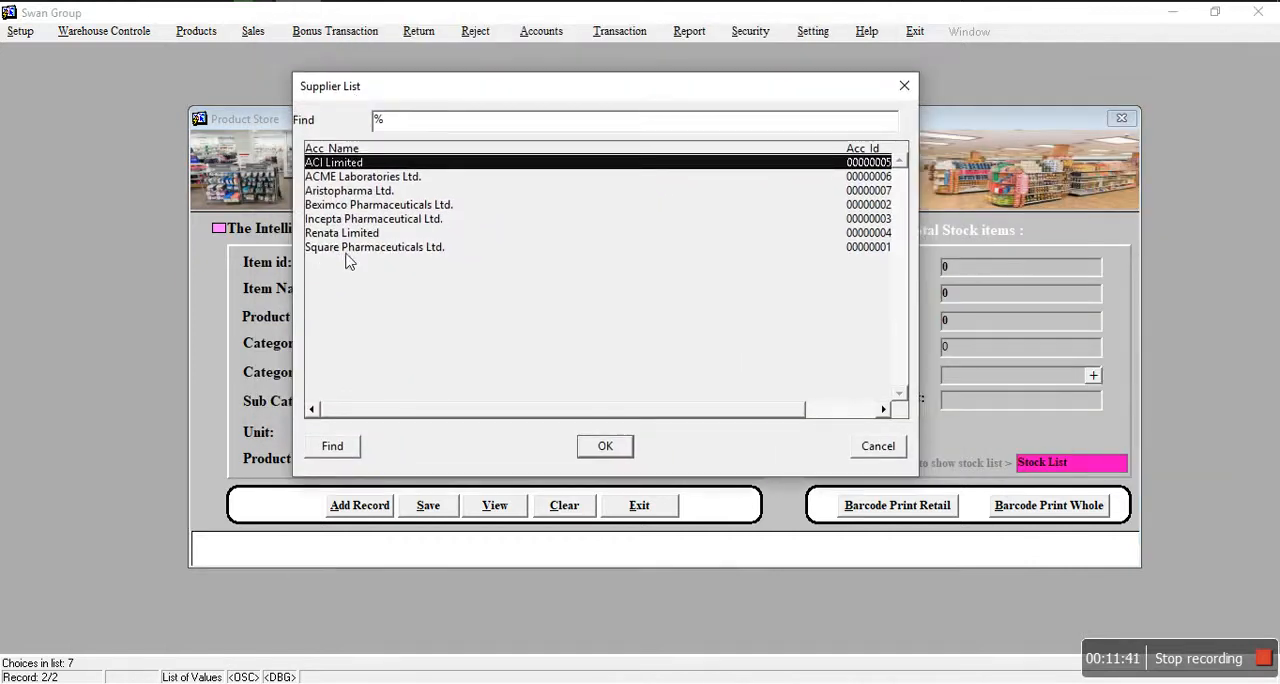
left_click(350, 192)
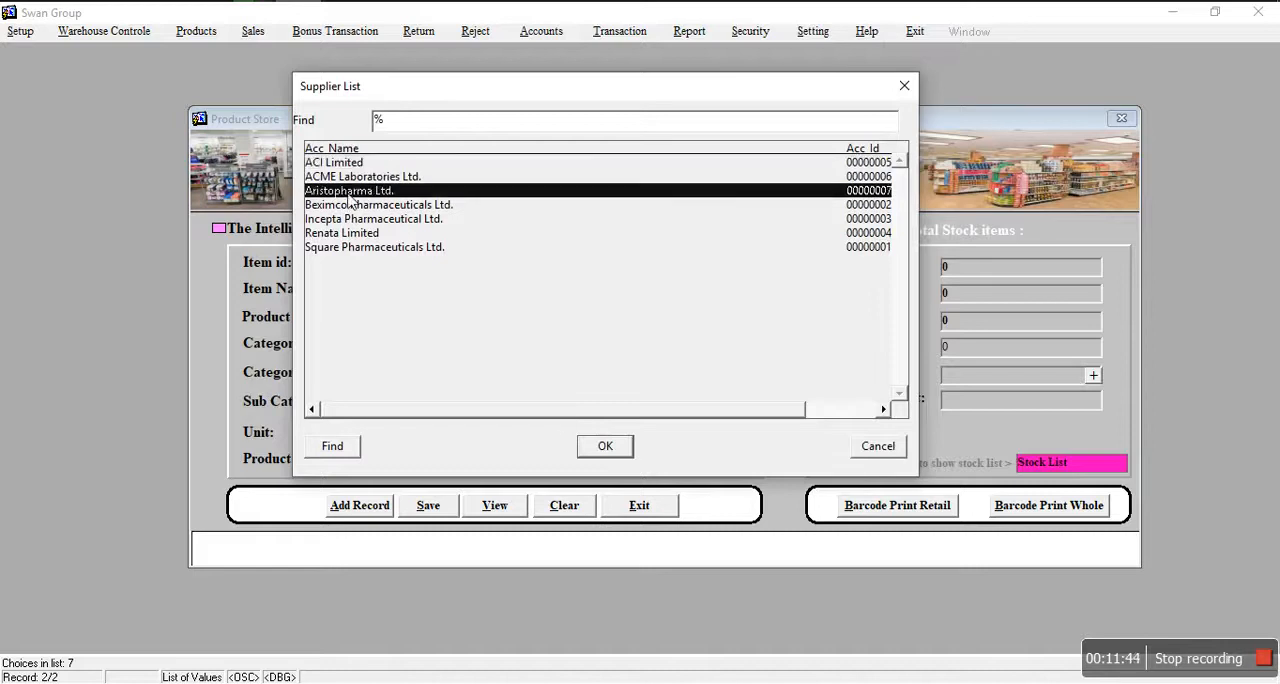
left_click(592, 446)
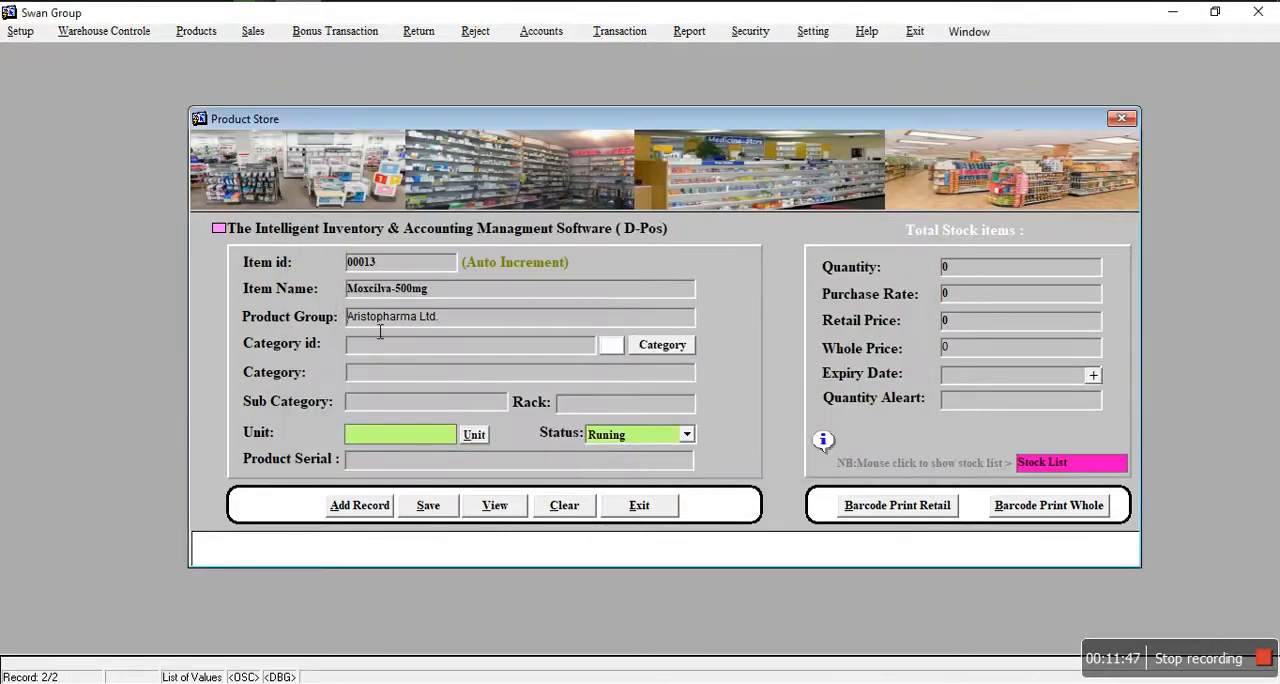
Step: Choose Tab from the category list as the category of the new item
left_click(610, 345)
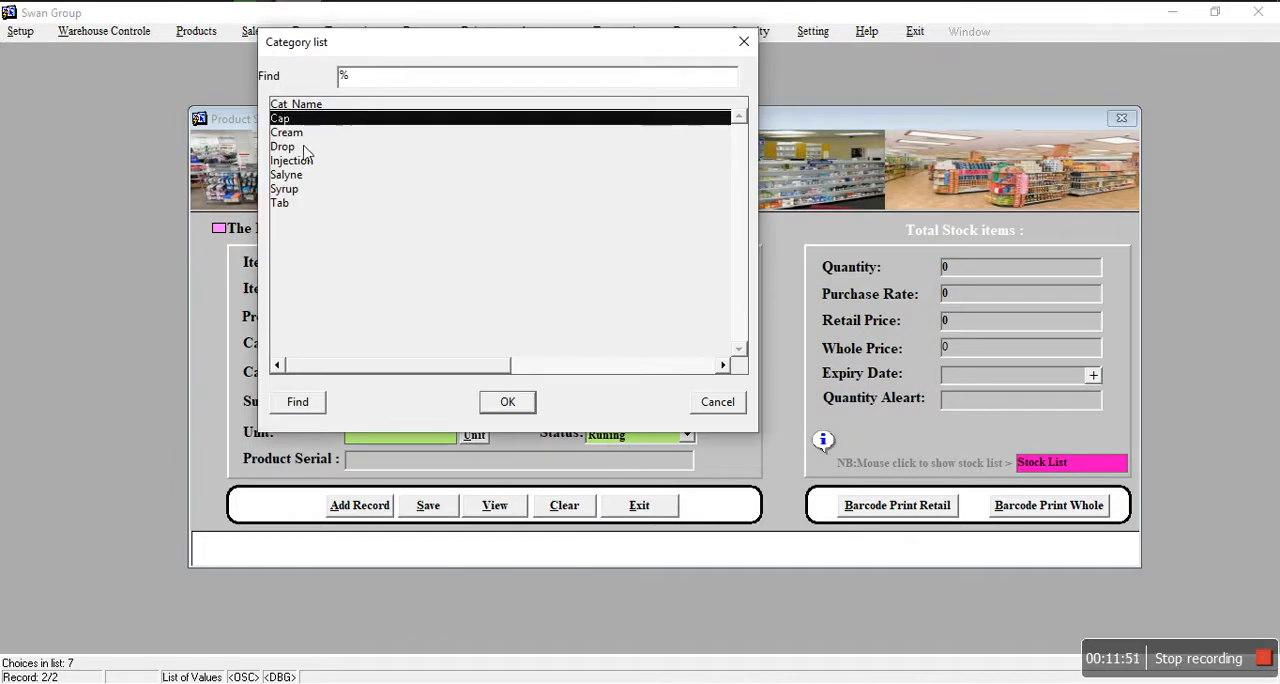
left_click(289, 203)
left_click(509, 408)
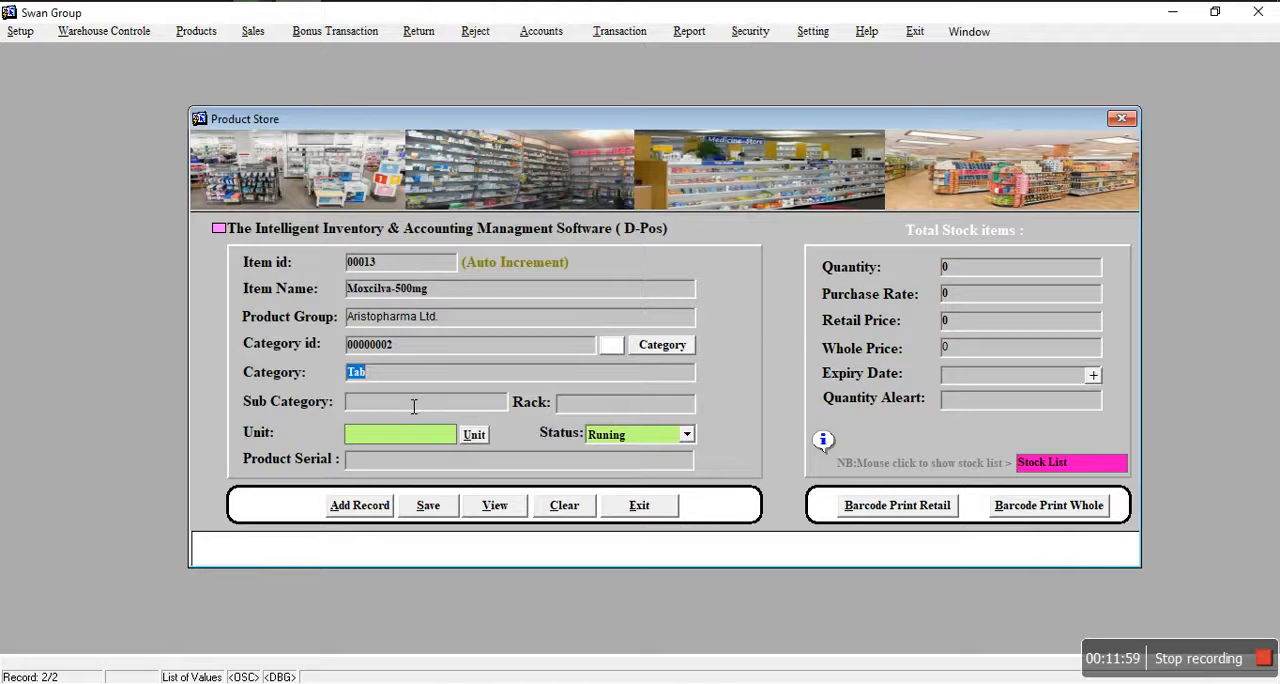
Step: Set the new item's unit to Piece, quantity to 10, purchase rate to 10, retail price to 15 and whole price to 13
left_click(398, 443)
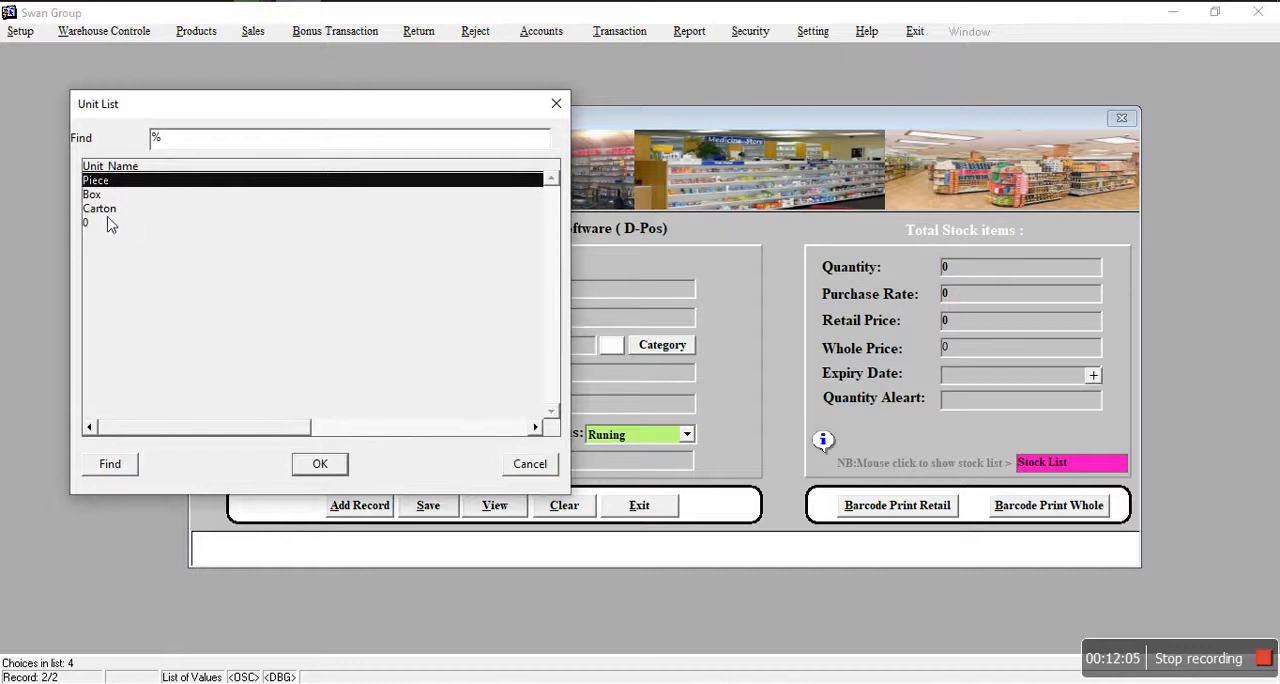
left_click(320, 465)
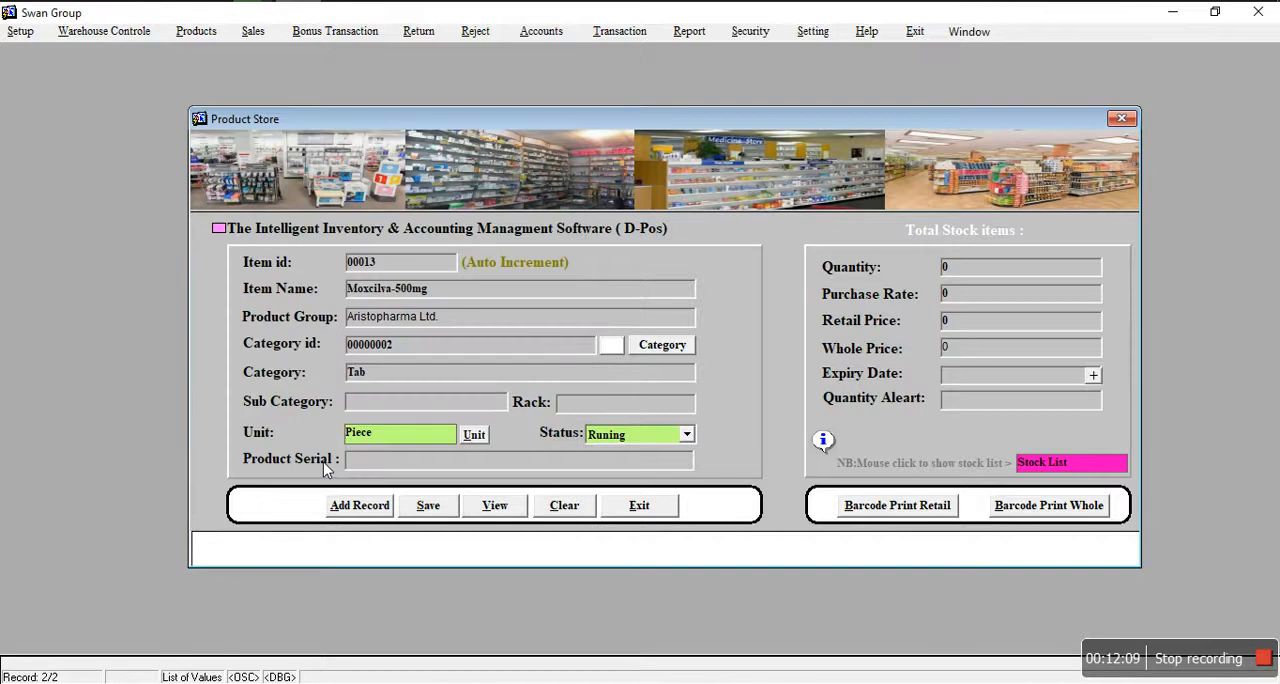
left_click(1000, 270)
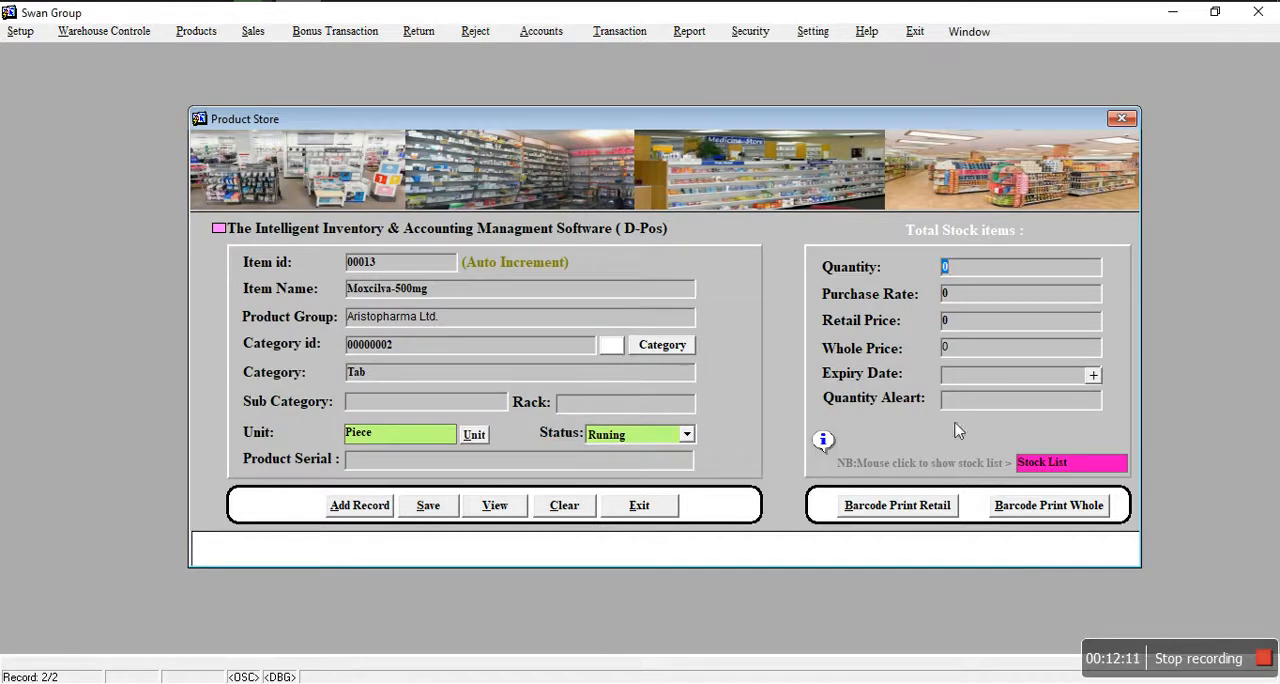
type("1")
key("Tab")
type("1015")
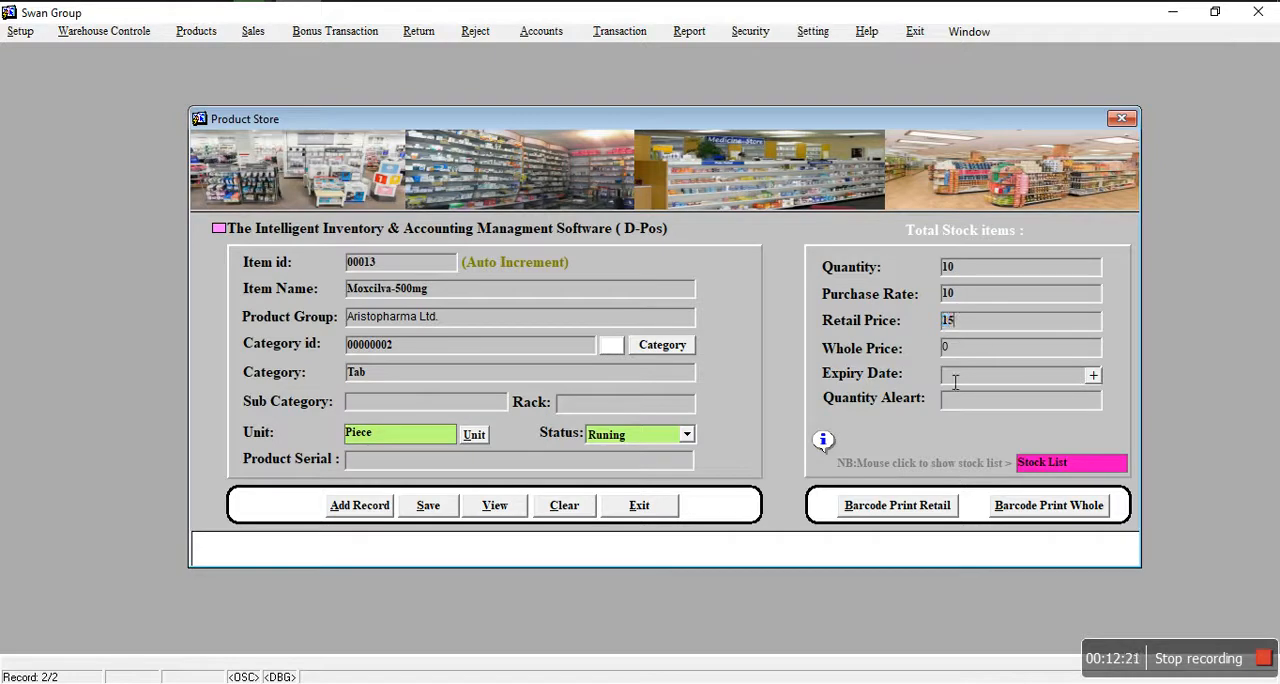
left_click(961, 352)
Step: Set the expiry date of the new item to 26-JAN-2022 using the calendar
left_click(1018, 378)
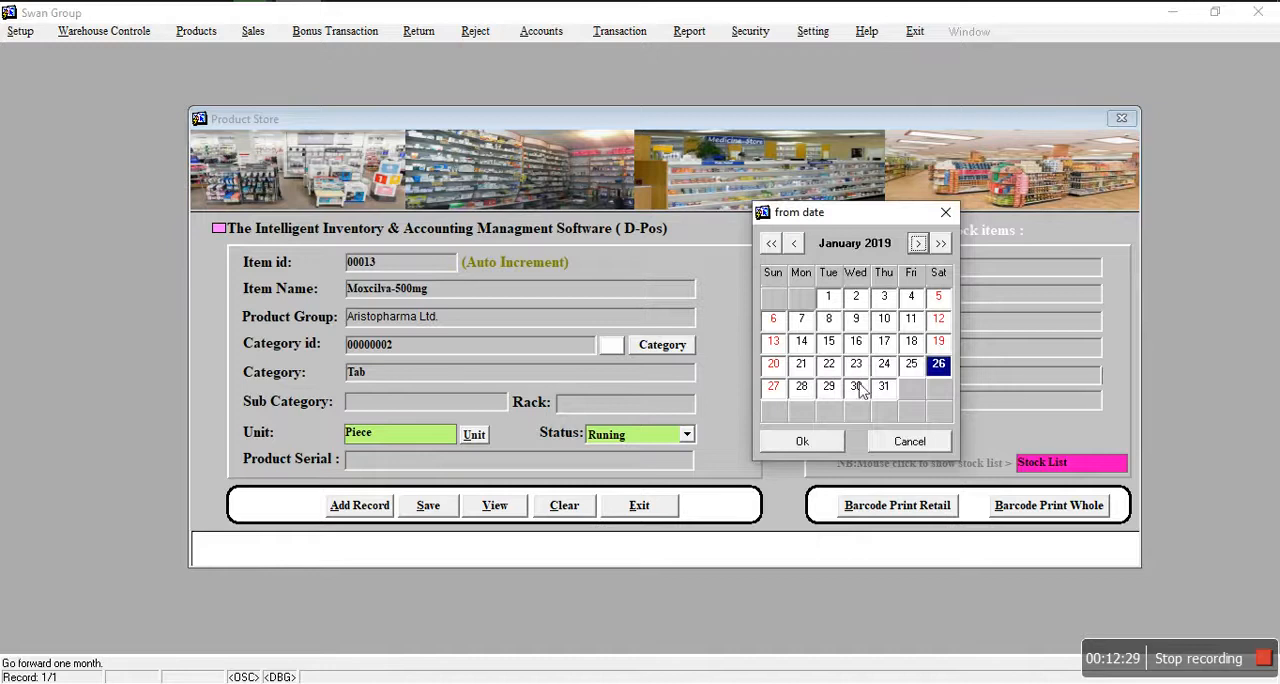
left_click(940, 243)
left_click(940, 243)
left_click(940, 243)
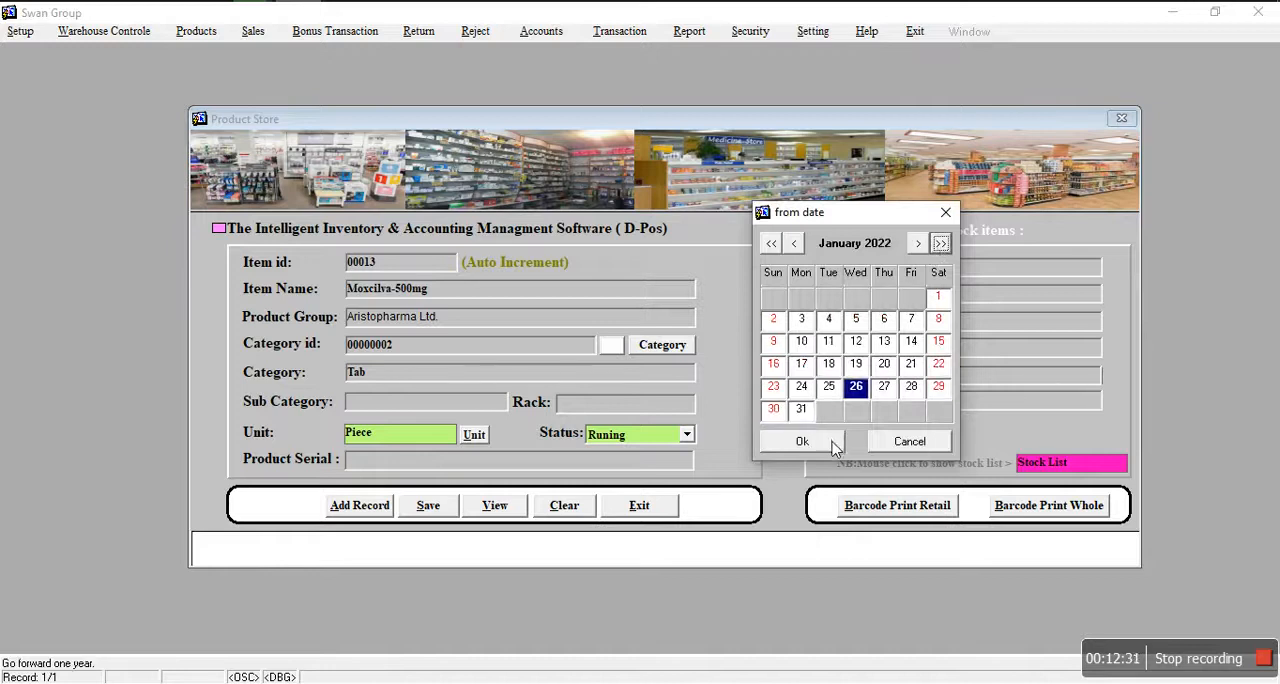
left_click(834, 447)
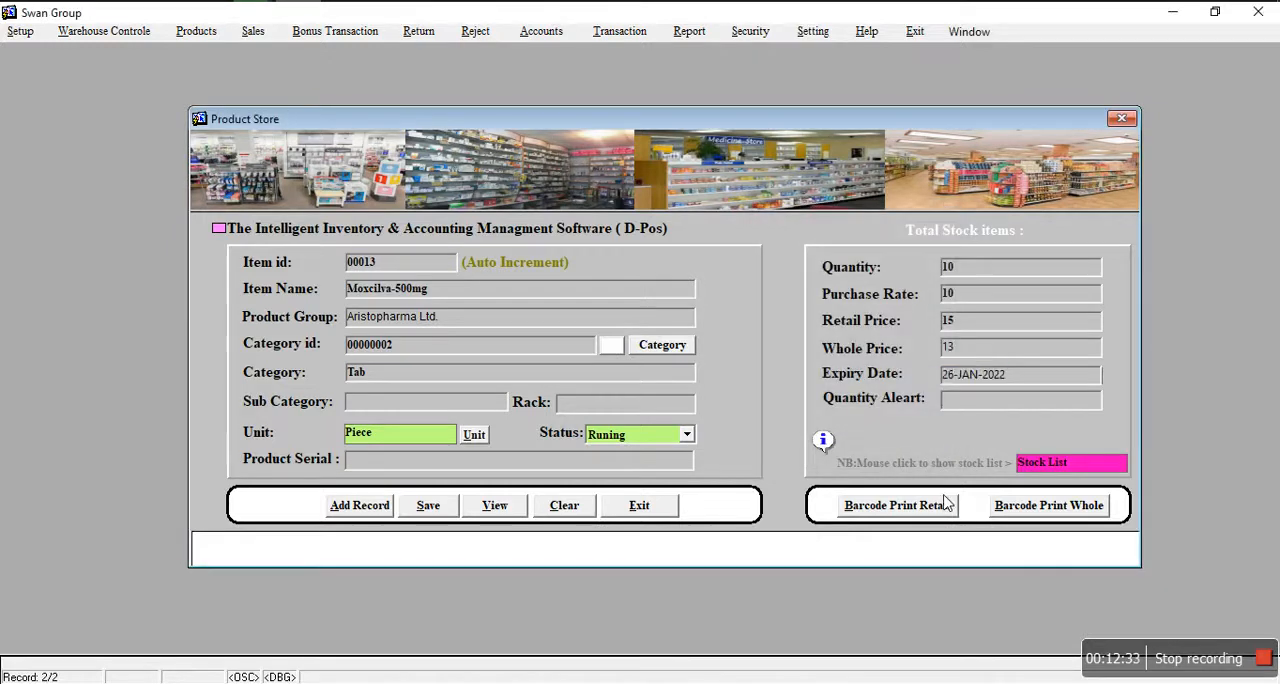
Step: Enter the quantity alert level for the Moxcilva-500mg item and save the product record
type("1")
type("0")
type("5")
left_click(443, 507)
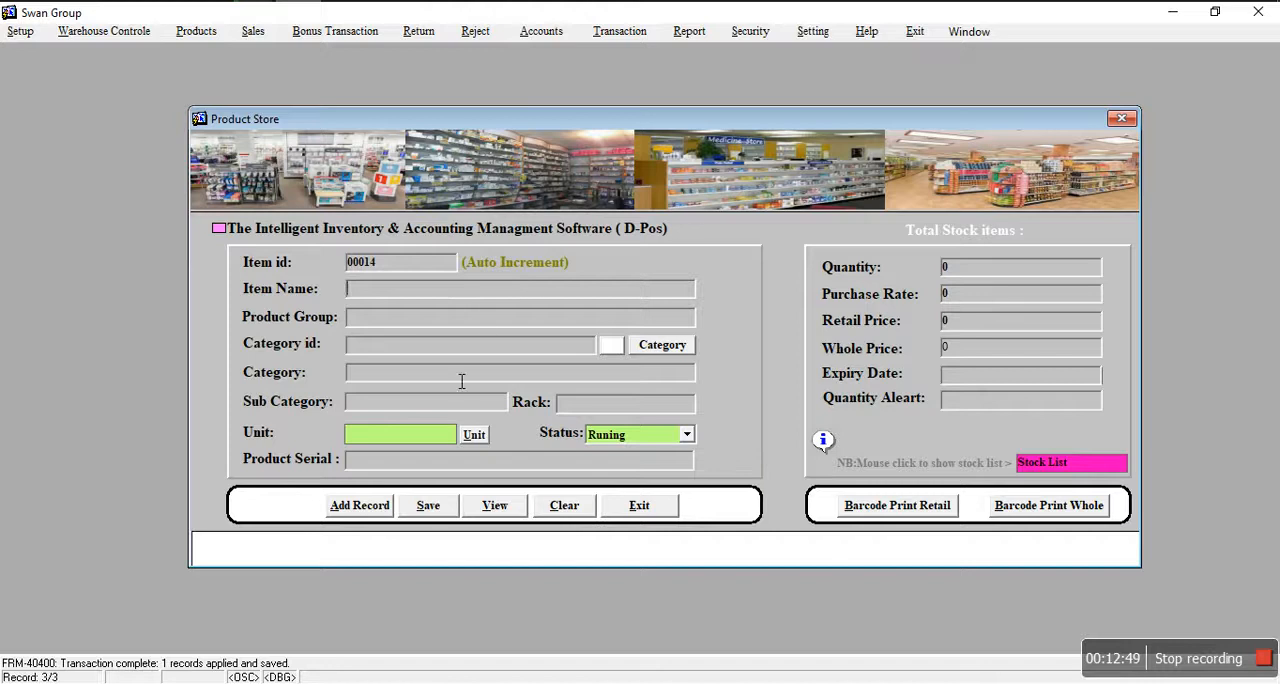
Step: Exit the Product Store form and open the sales entry form for permanent customers
left_click(638, 511)
left_click(645, 370)
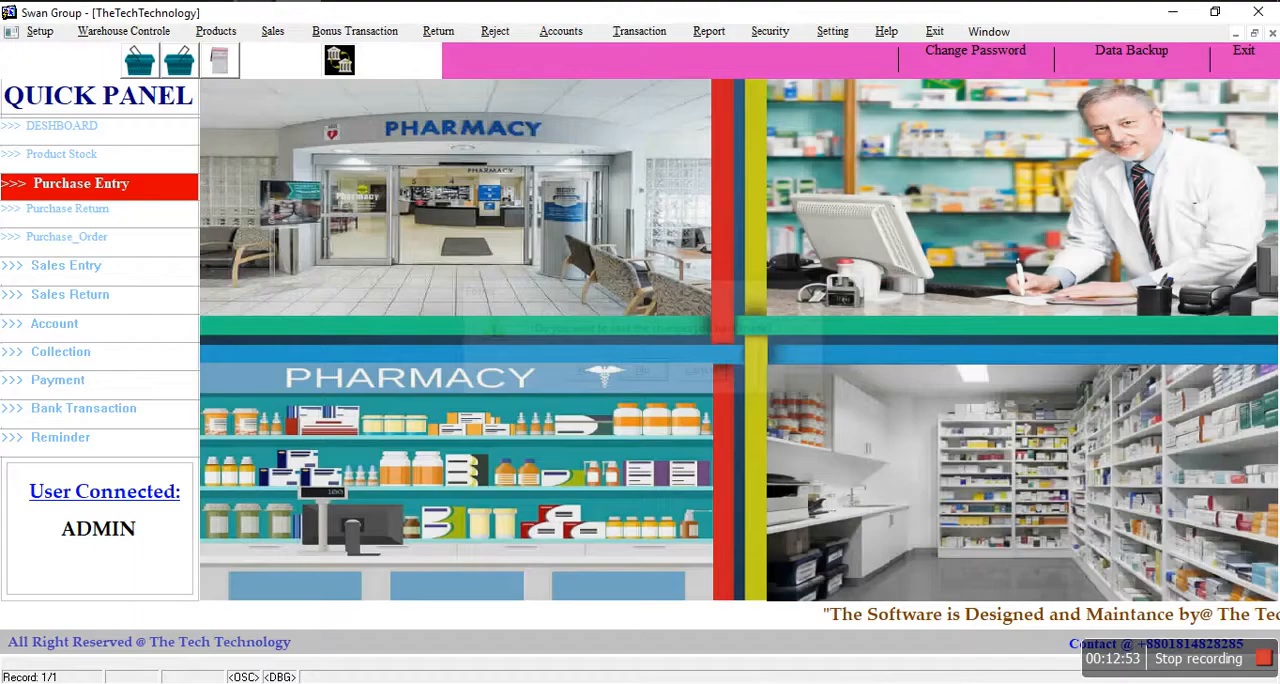
left_click(272, 32)
left_click(287, 54)
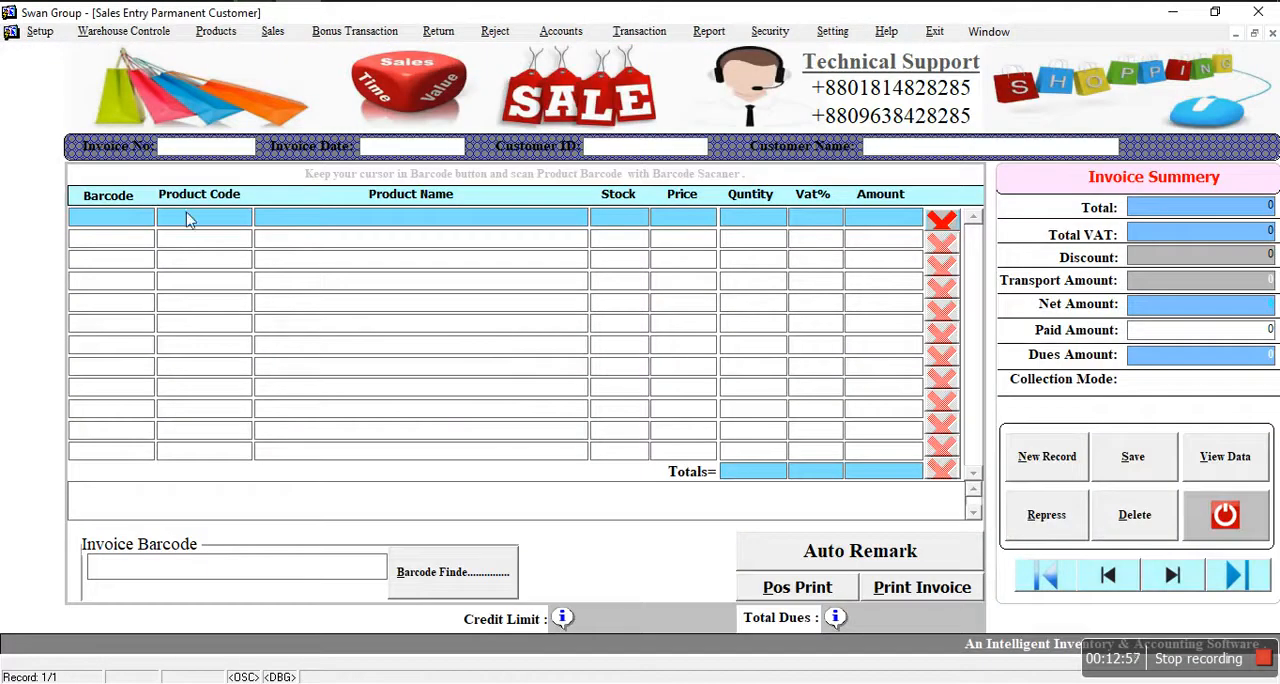
Step: Start a new sales invoice record and set its invoice date to 26-JAN-19
left_click(1046, 462)
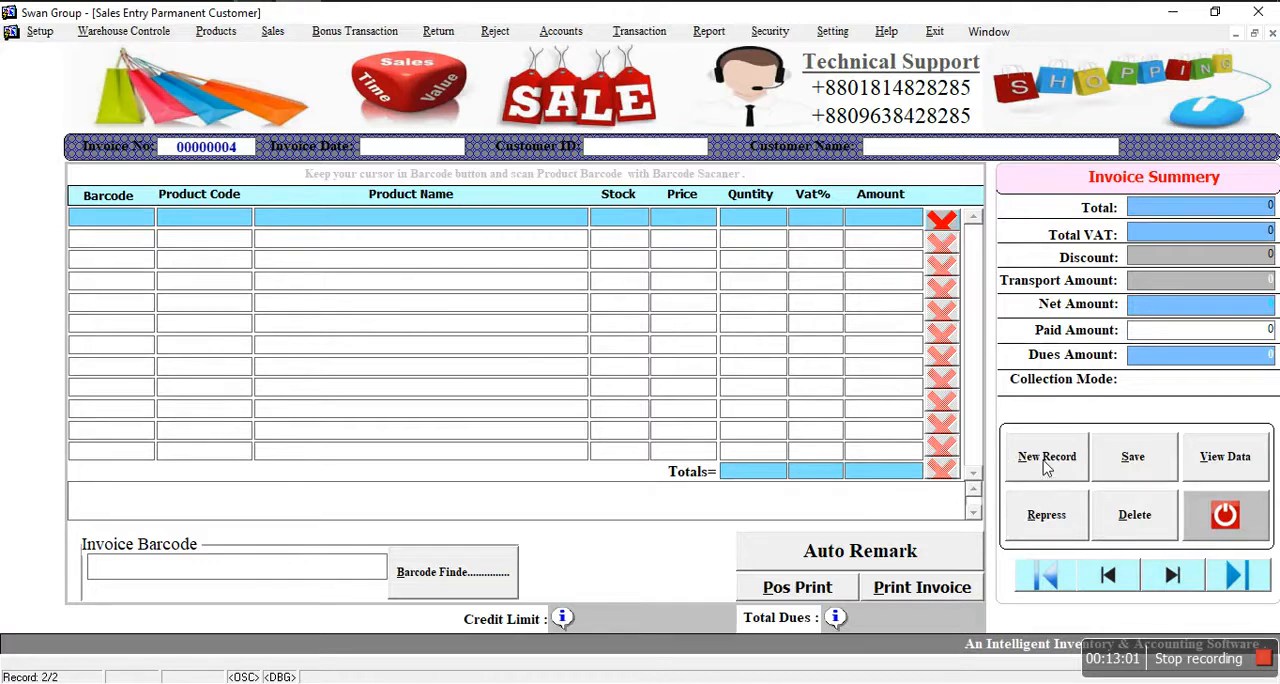
left_click(428, 150)
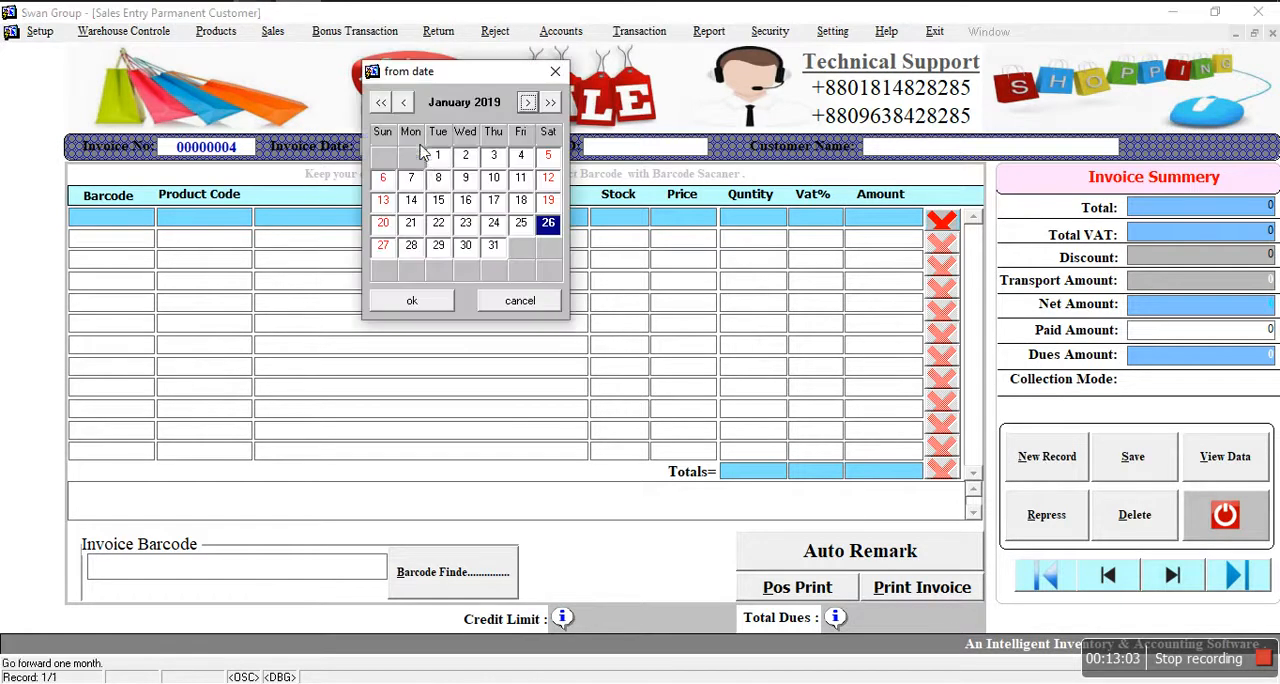
left_click(442, 302)
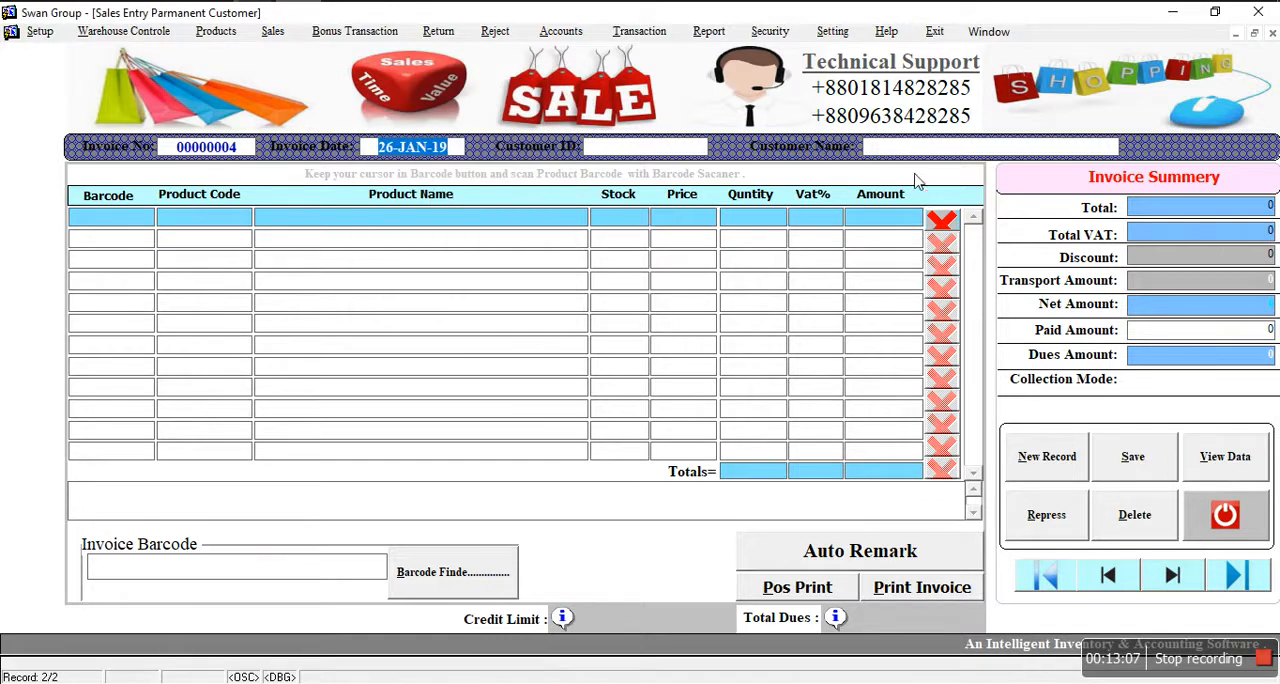
Step: Choose the second customer in the customer list as the customer of the sales invoice
left_click(606, 148)
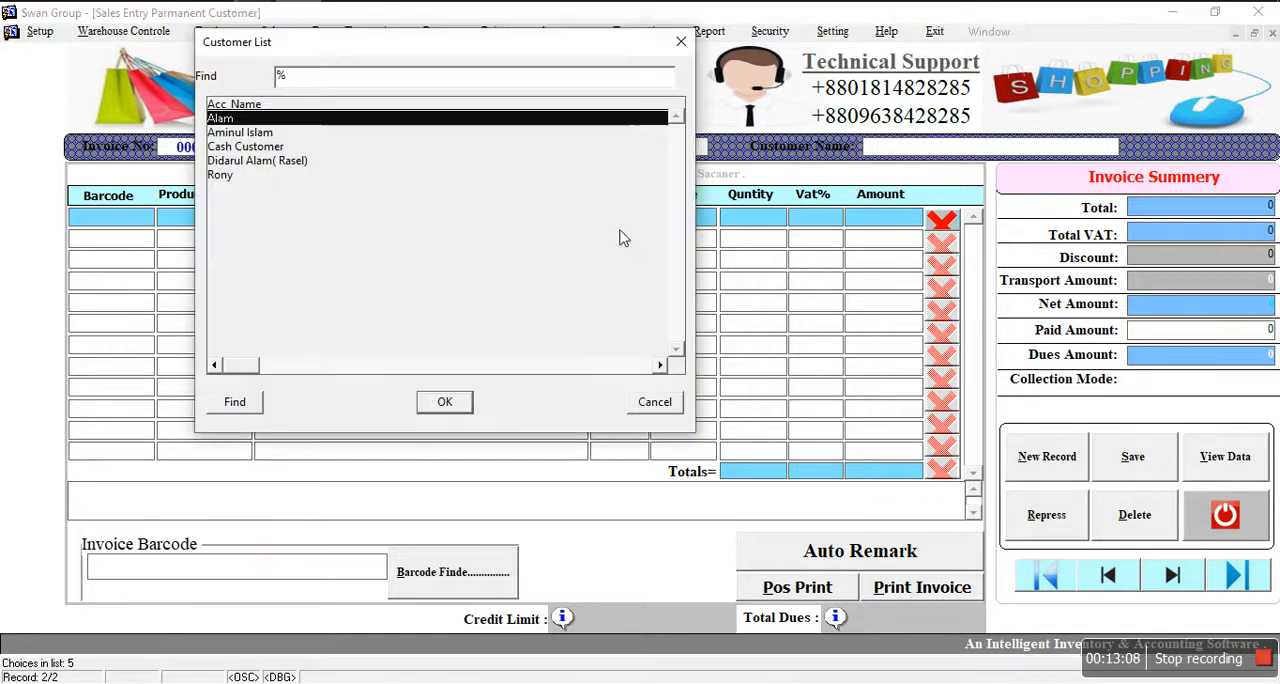
left_click(240, 148)
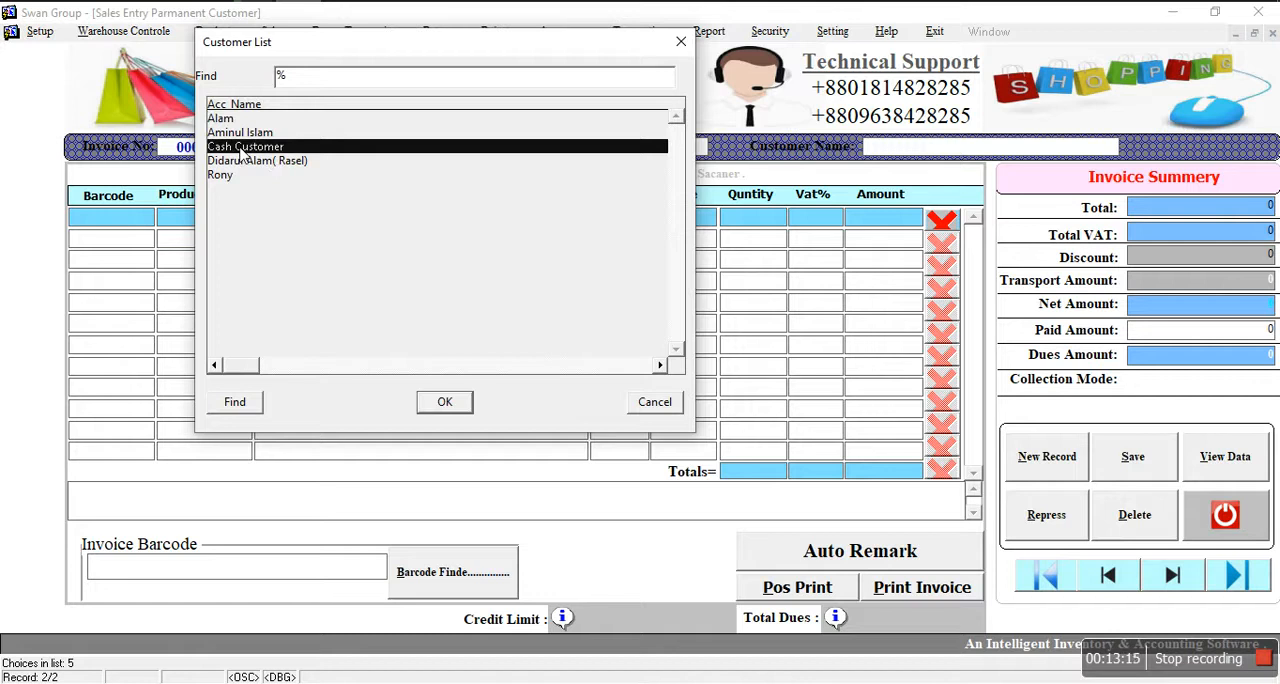
left_click(250, 163)
left_click(241, 137)
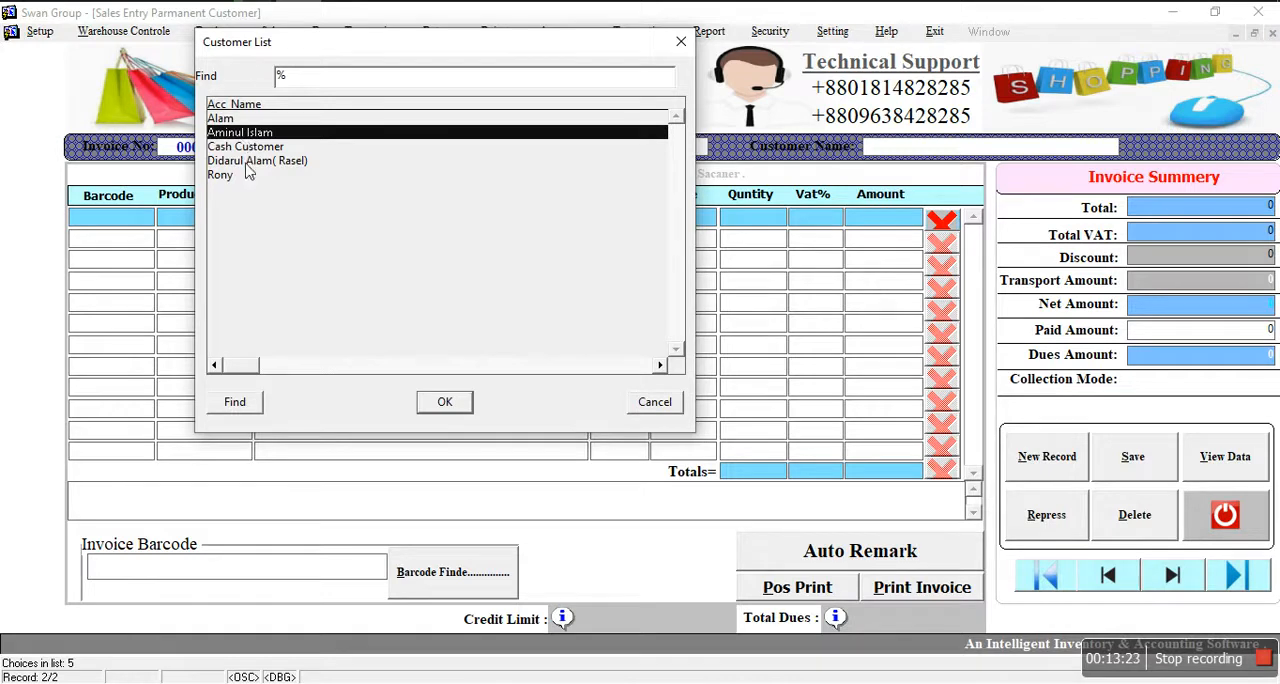
left_click(228, 161)
left_click(232, 135)
left_click(446, 404)
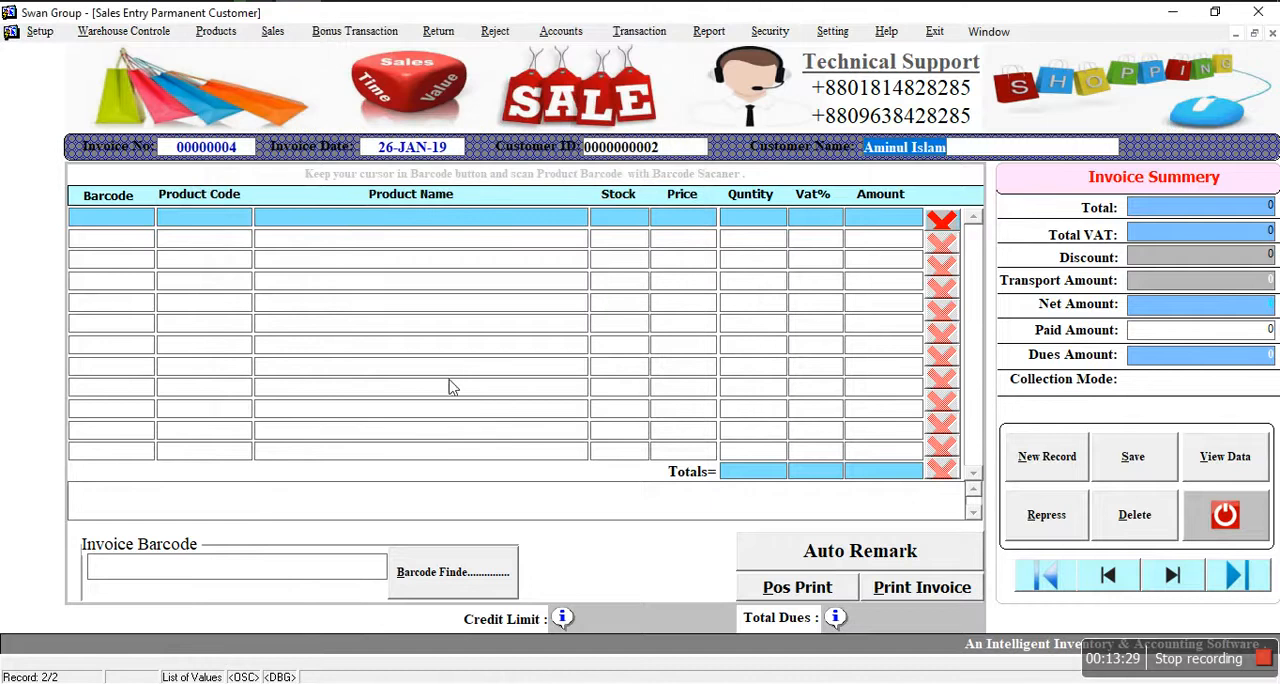
Step: Filter the item list by "a" and add A-CAL D as the first product line of the invoice
left_click(186, 224)
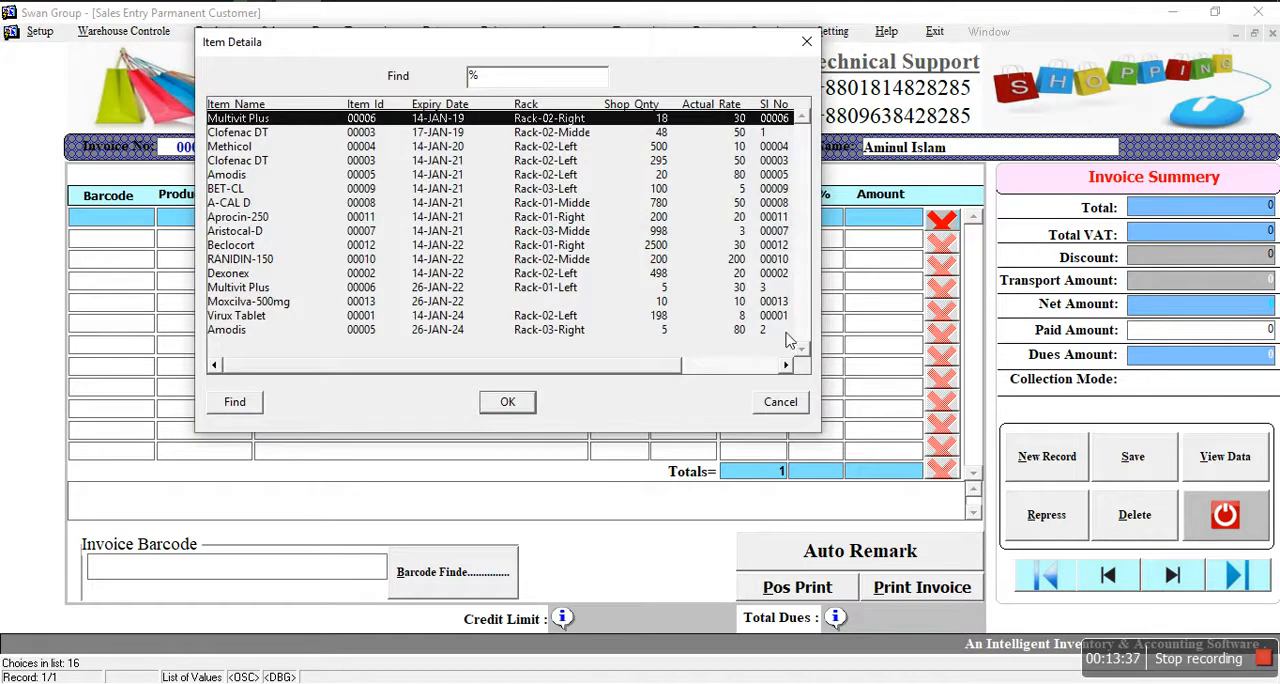
left_click(786, 406)
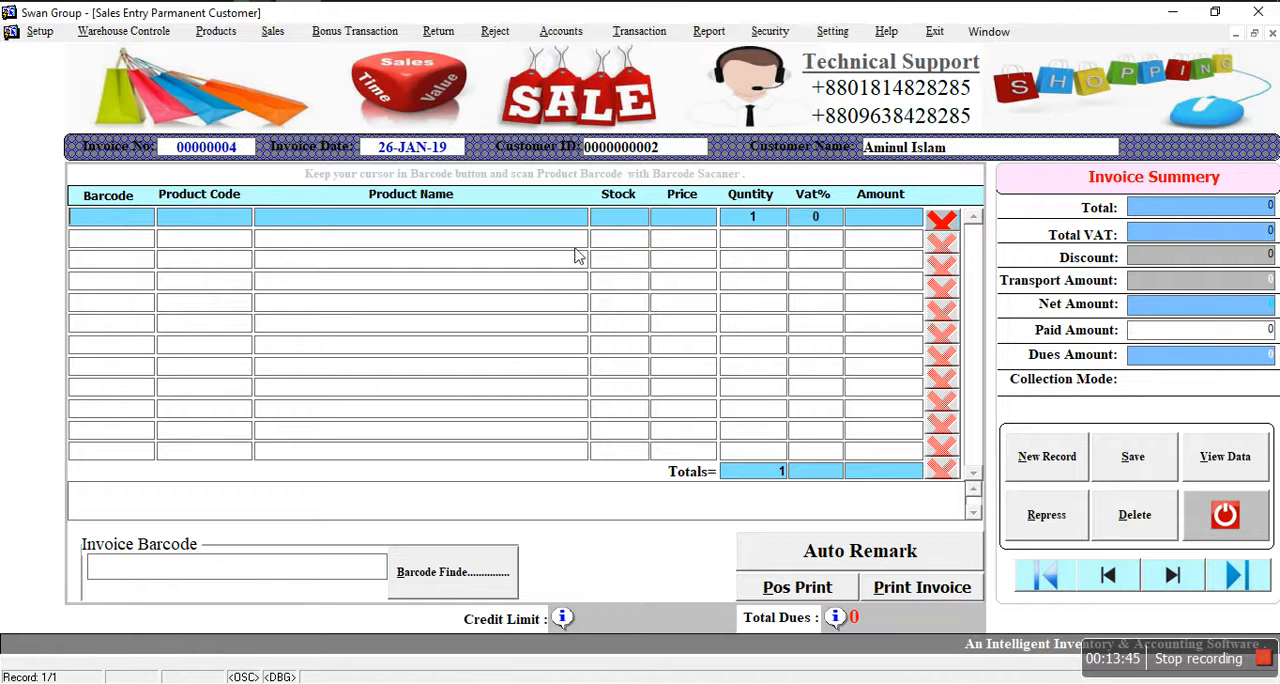
left_click(237, 222)
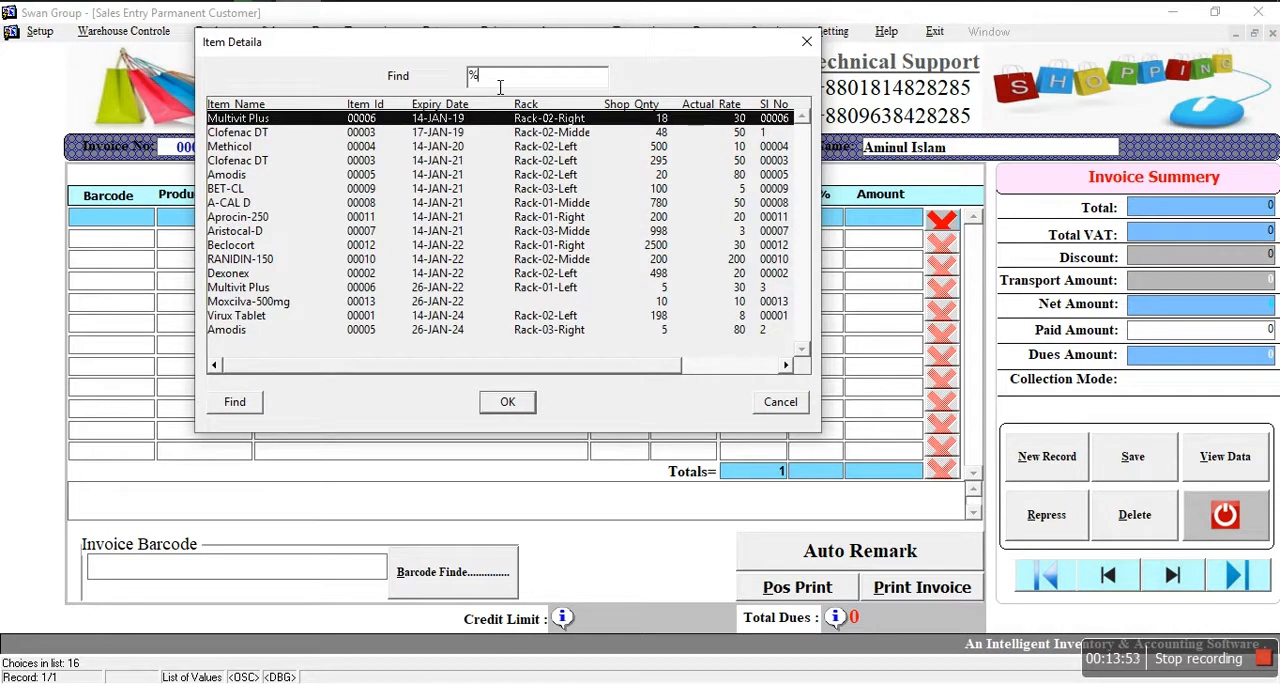
type("a")
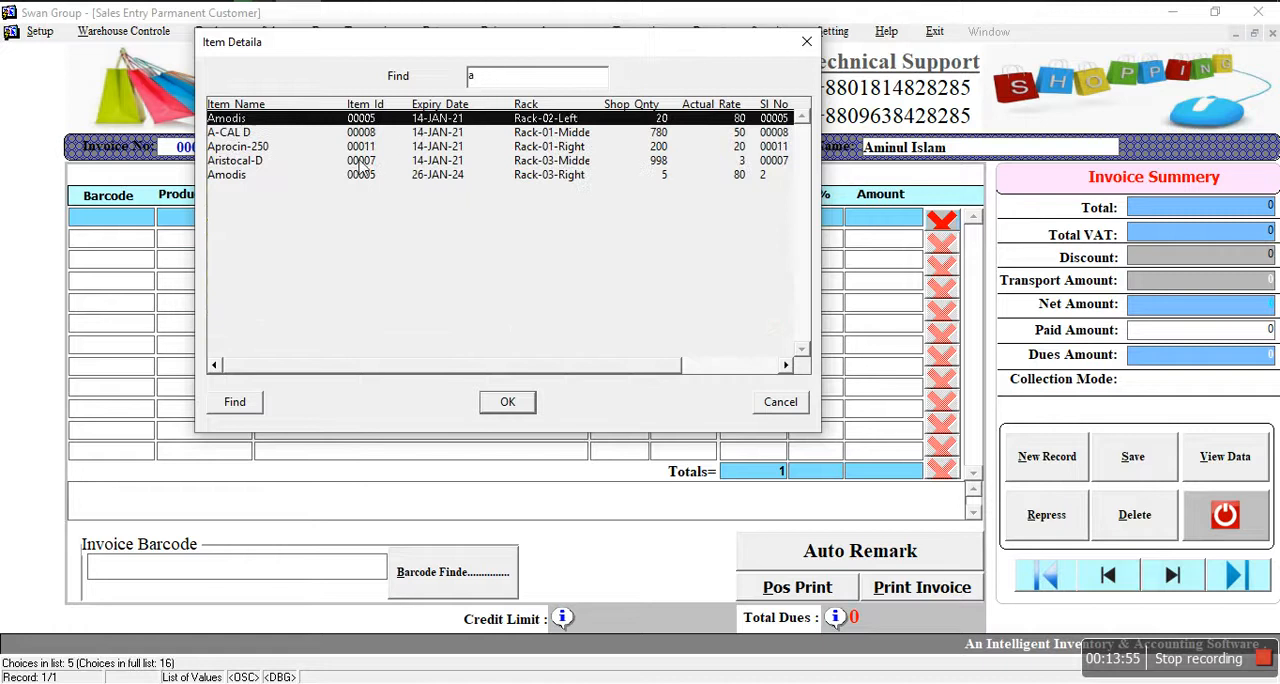
left_click(238, 134)
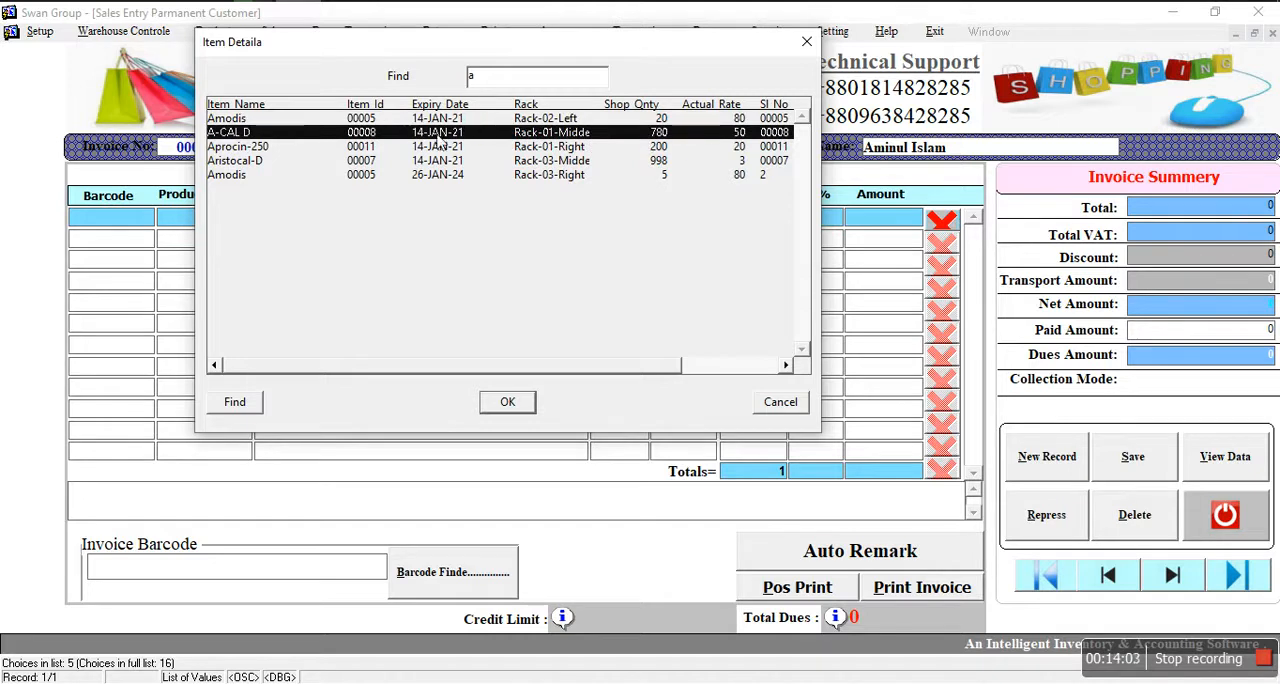
left_click(523, 403)
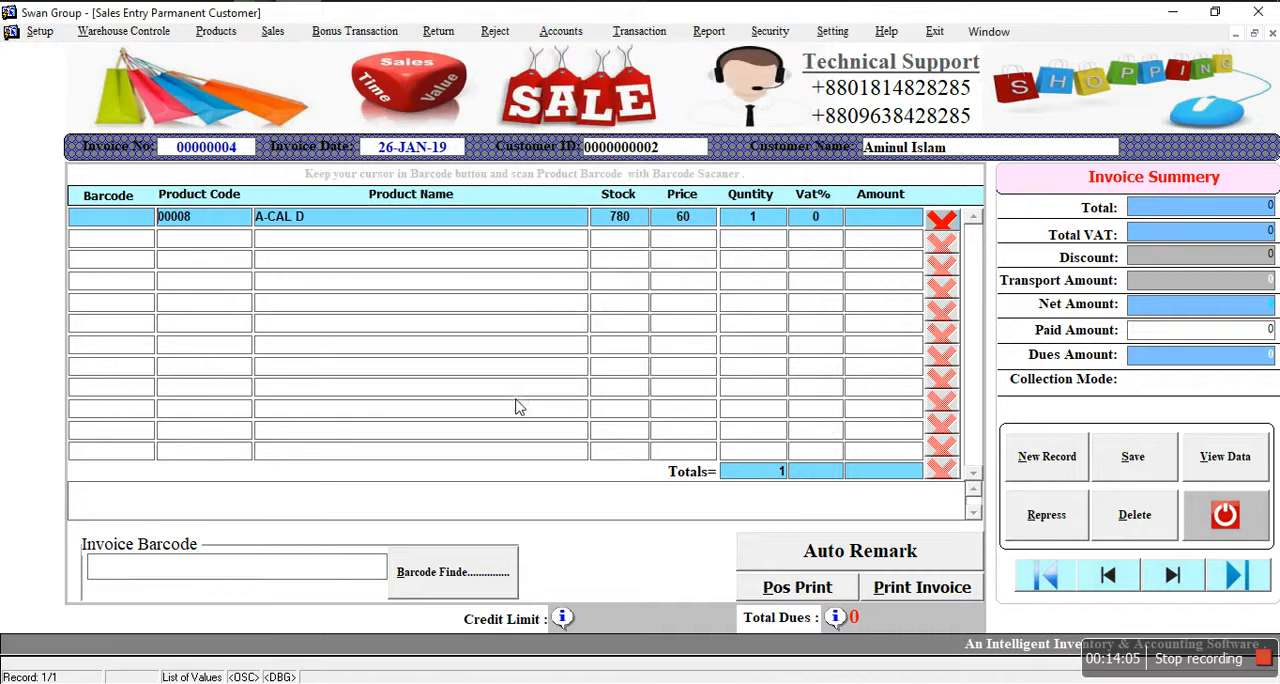
Step: Add Aristocal-D as the second invoice line and the Amodis batch expiring 26-JAN-24 as the third
left_click(190, 240)
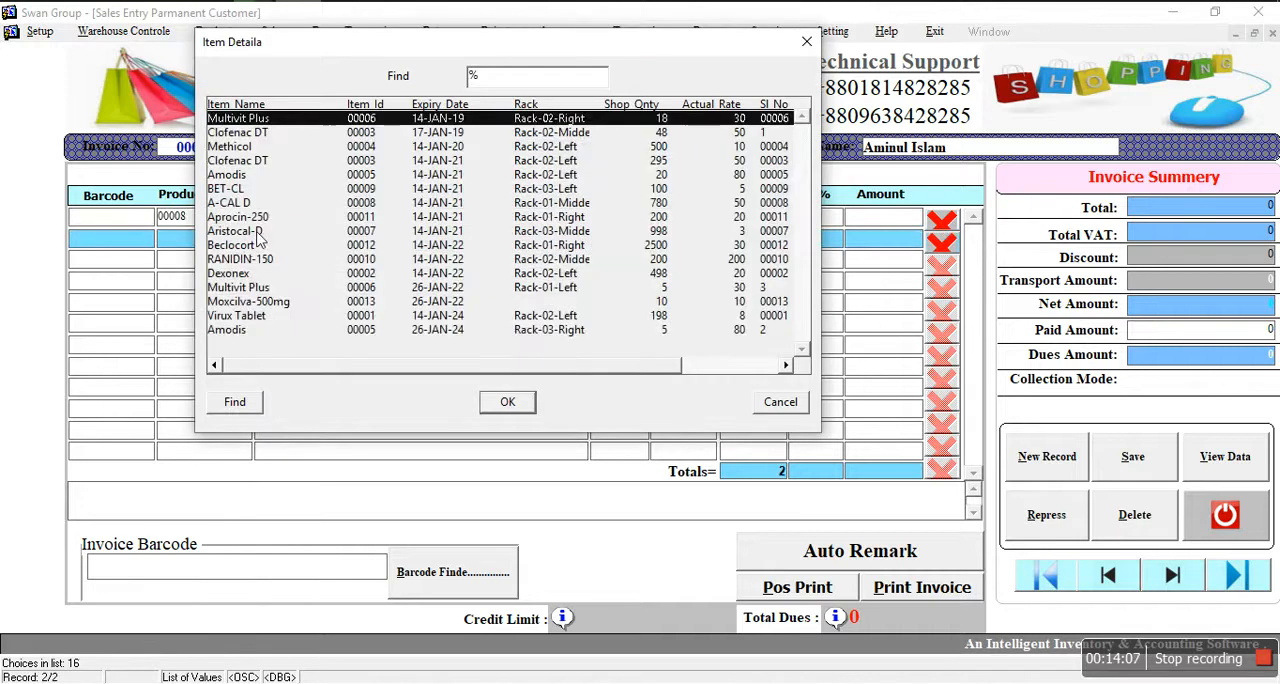
left_click(258, 232)
left_click(507, 402)
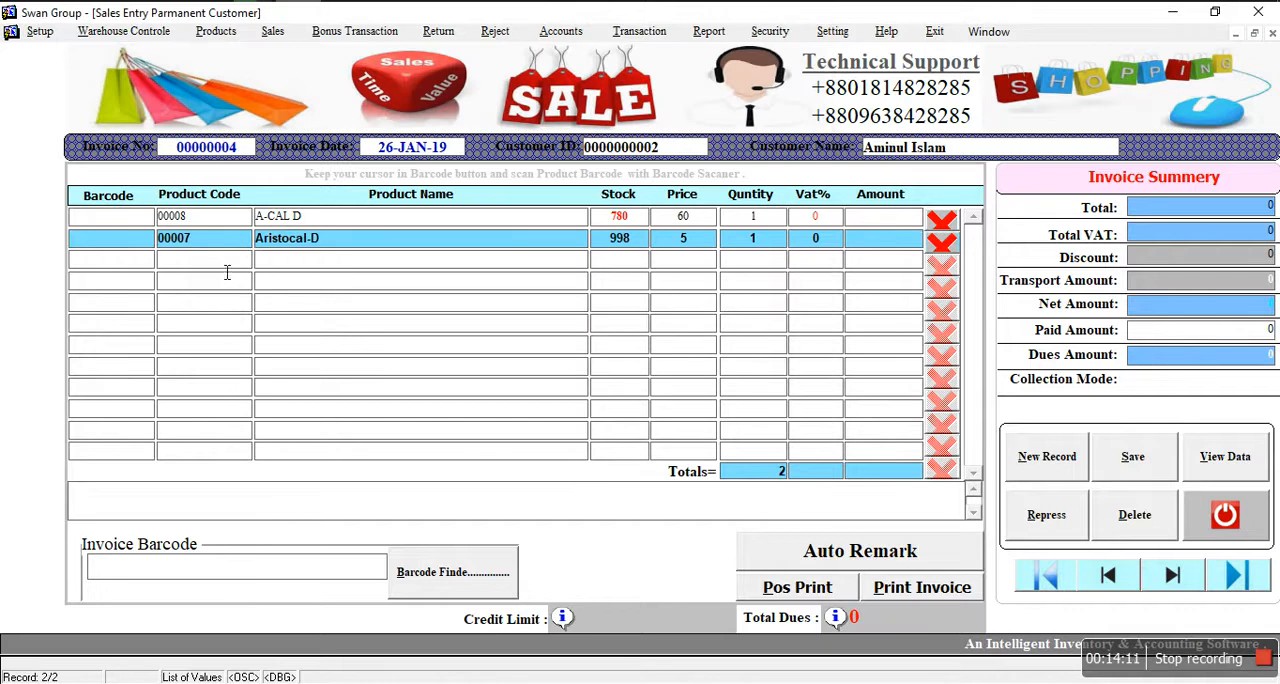
left_click(227, 272)
left_click(248, 316)
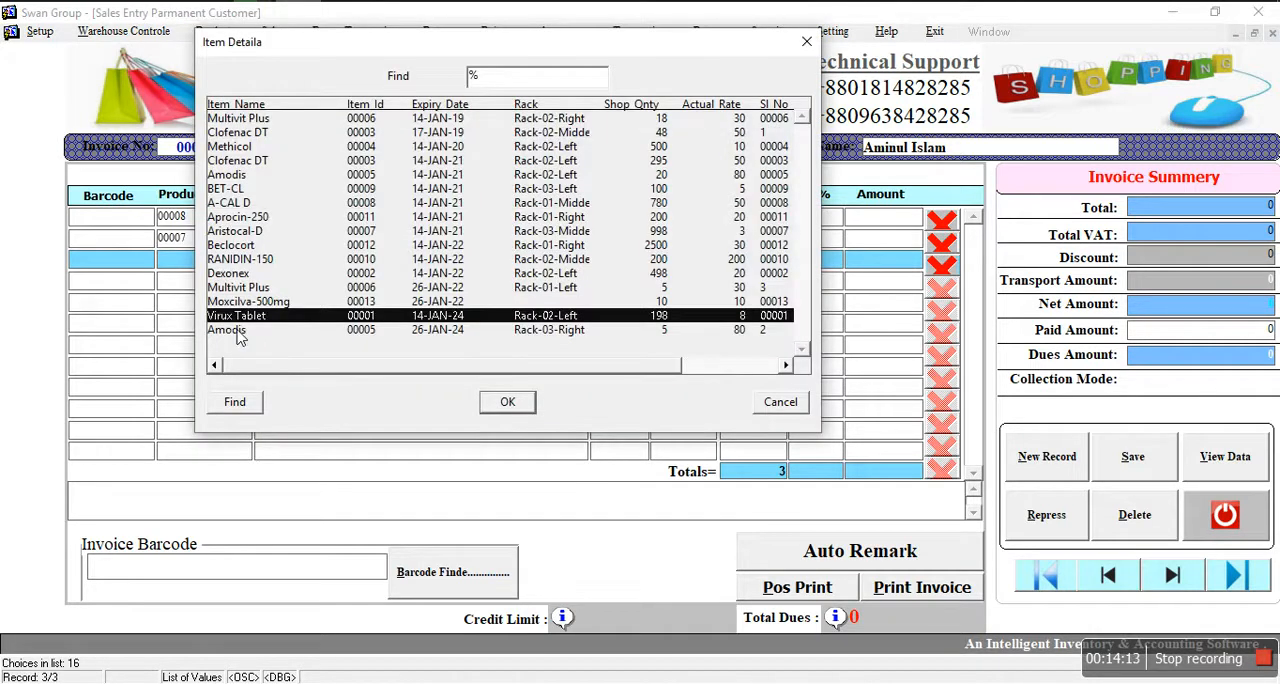
left_click(235, 331)
left_click(507, 401)
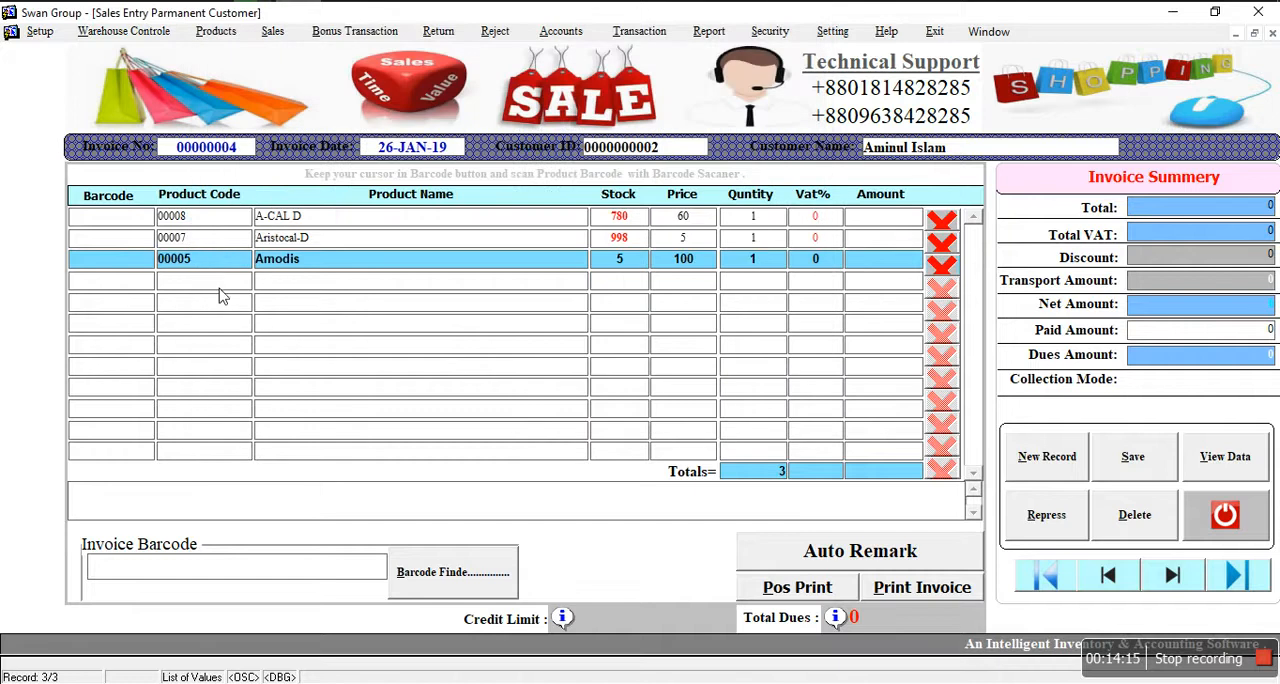
Step: Add Methicol from the item list as the fourth product line of the invoice
left_click(222, 296)
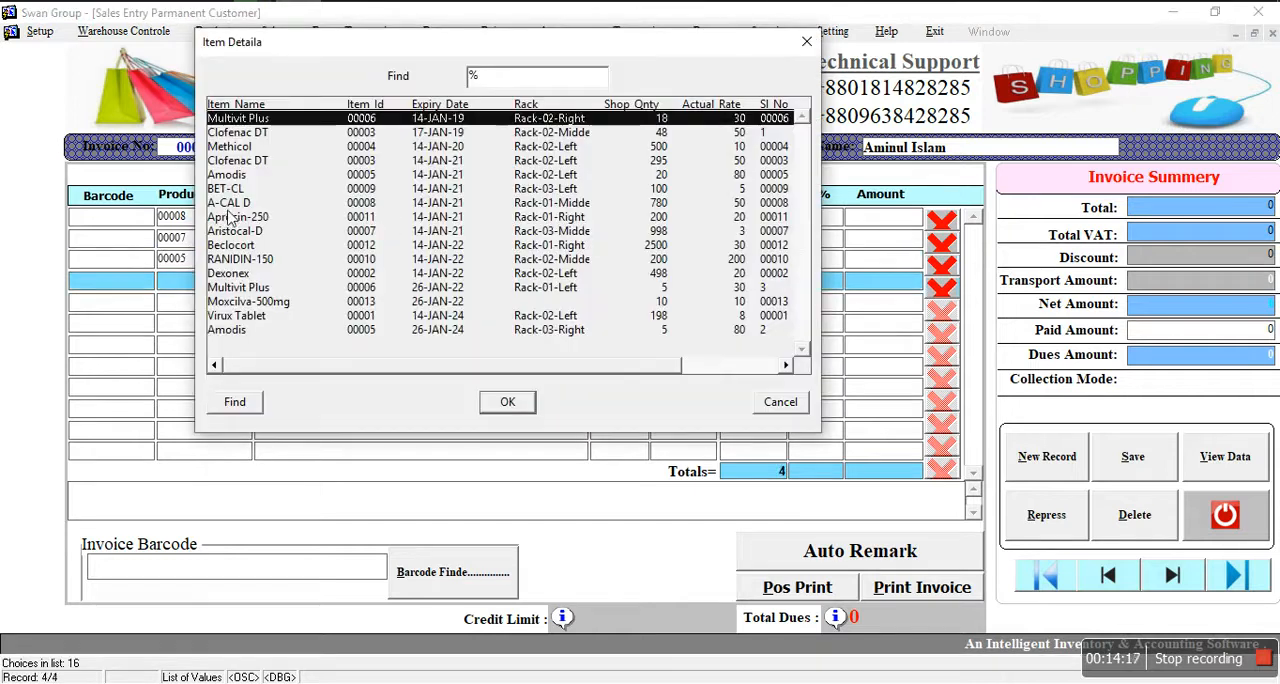
left_click(228, 148)
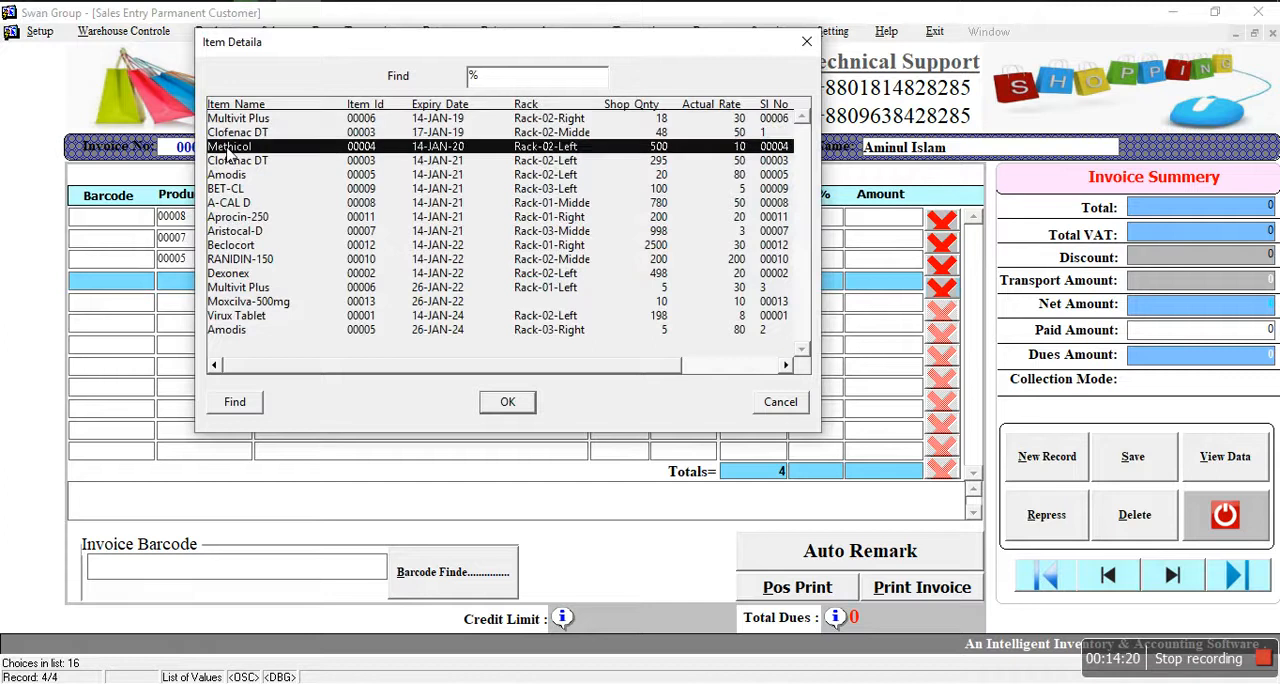
left_click(507, 402)
Step: Set the invoice quantities to 5 for A-CAL D, 2 for Aristocal-D, 4 for Amodis and 3 for Methicol
left_click(724, 222)
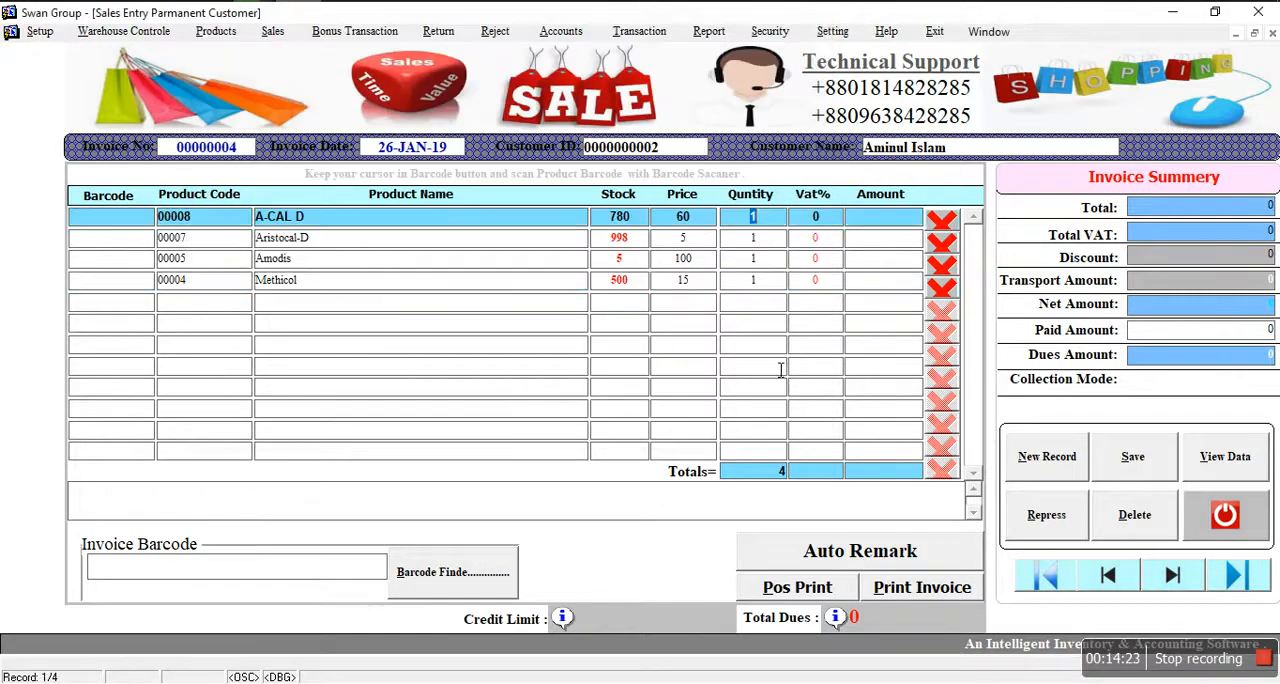
key("Return")
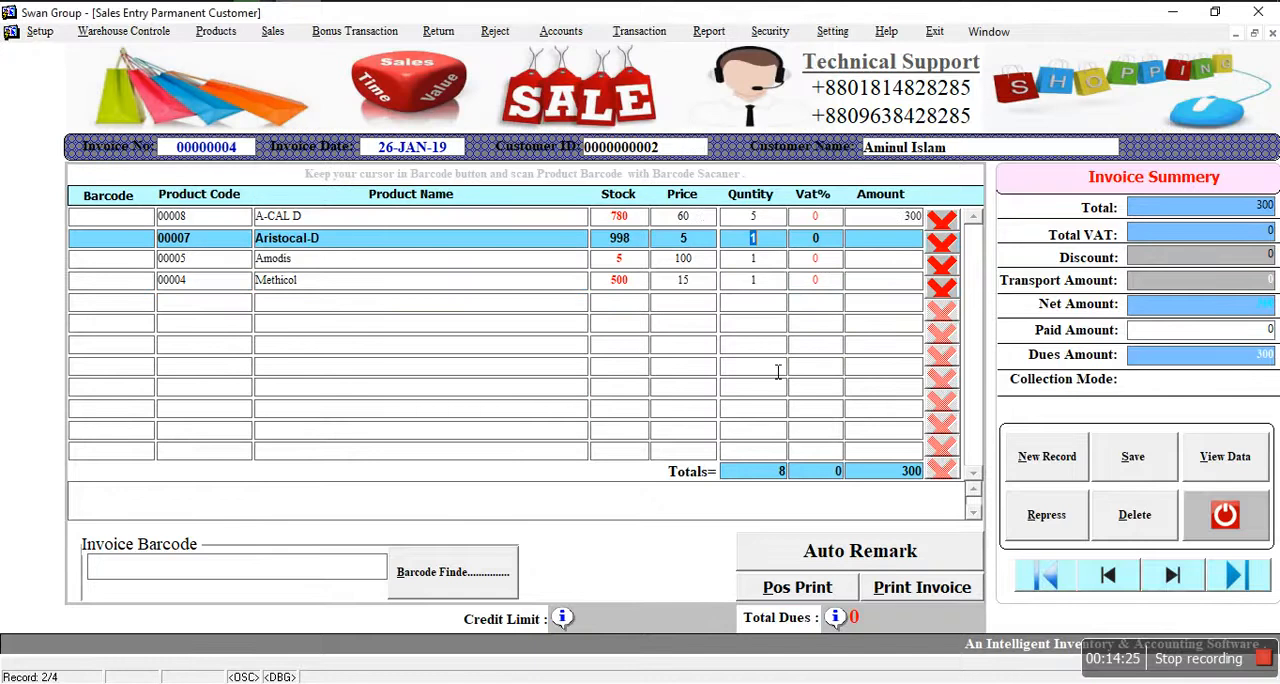
type("2")
key("Return")
type("4")
key("Return")
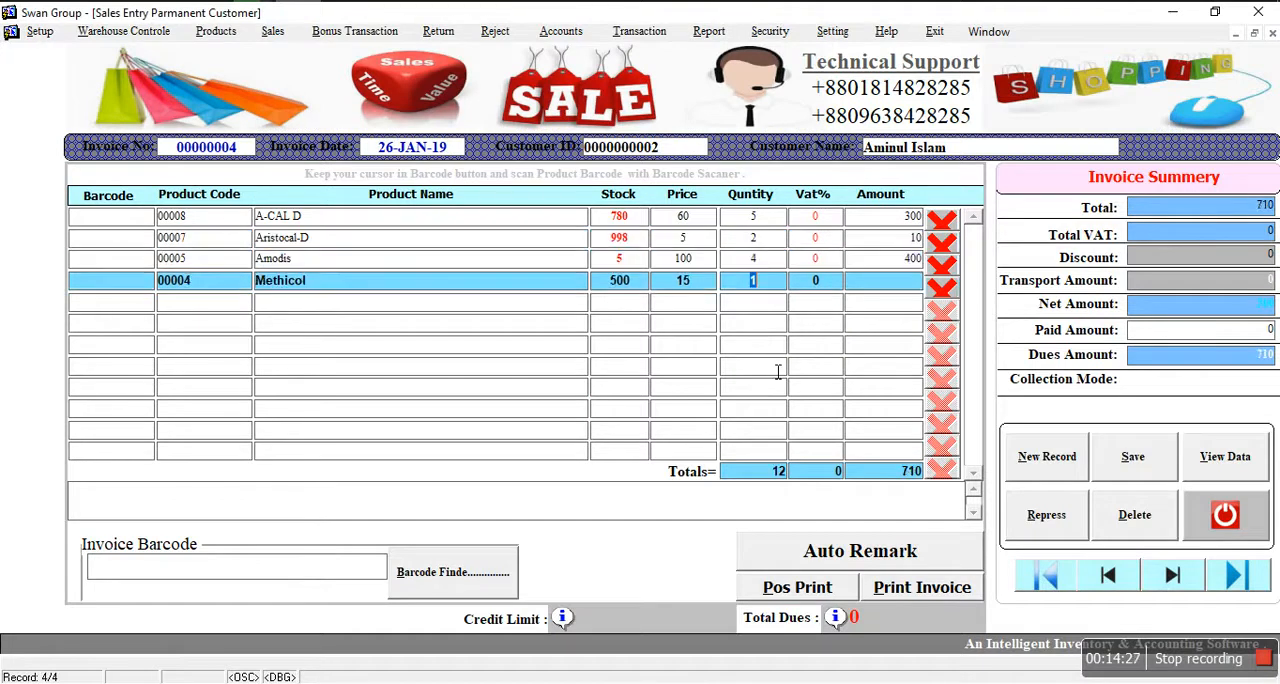
type("3")
key("Return")
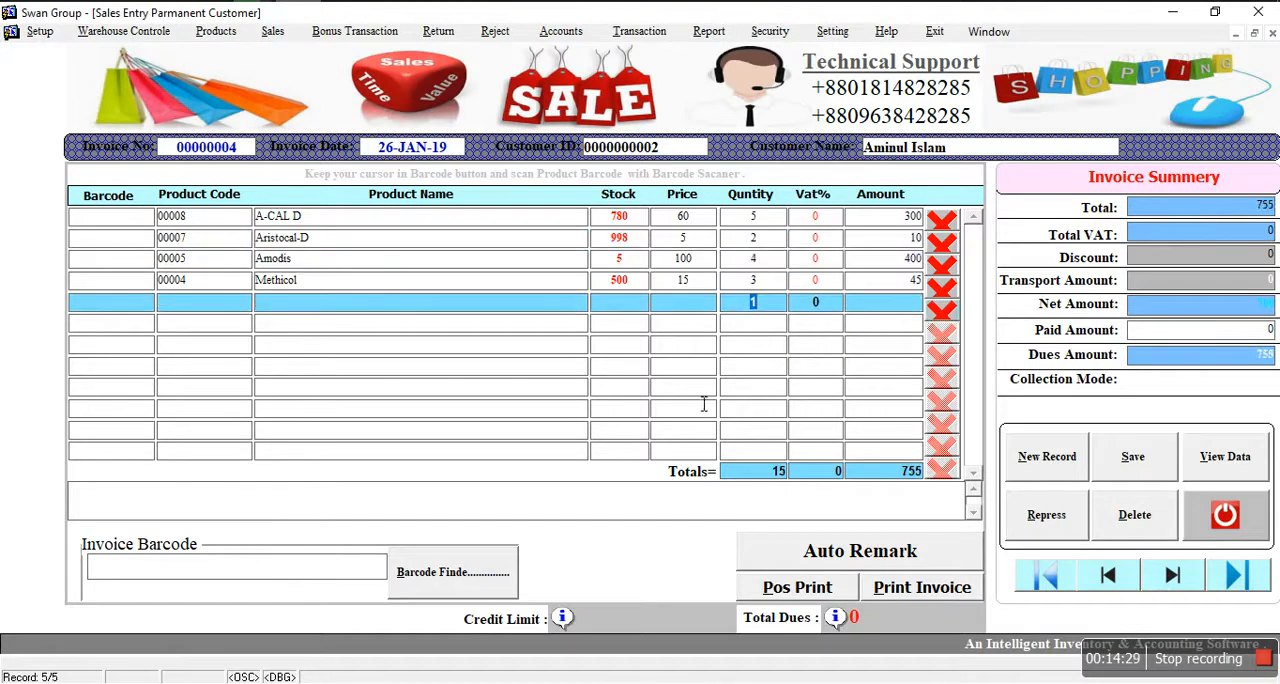
key("Up")
Step: Enter 755 as the paid amount of the invoice and insert the automatic remark about product returns
left_click(1271, 337)
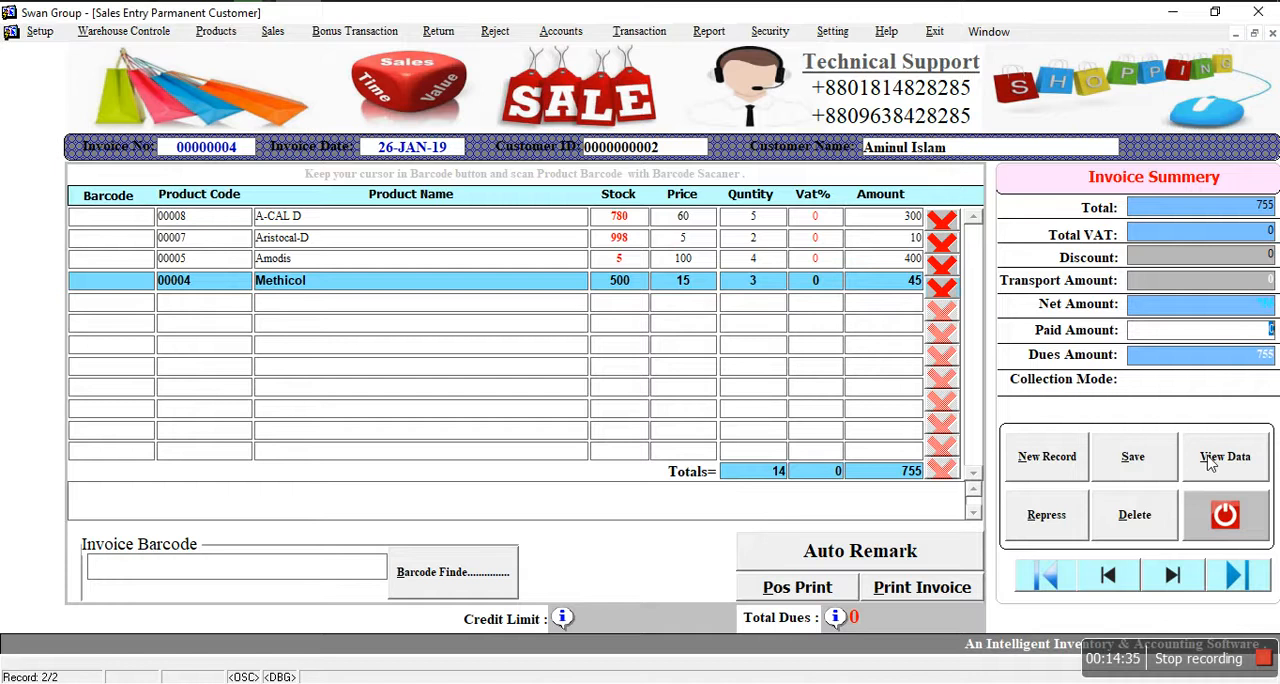
type("7")
left_click(884, 552)
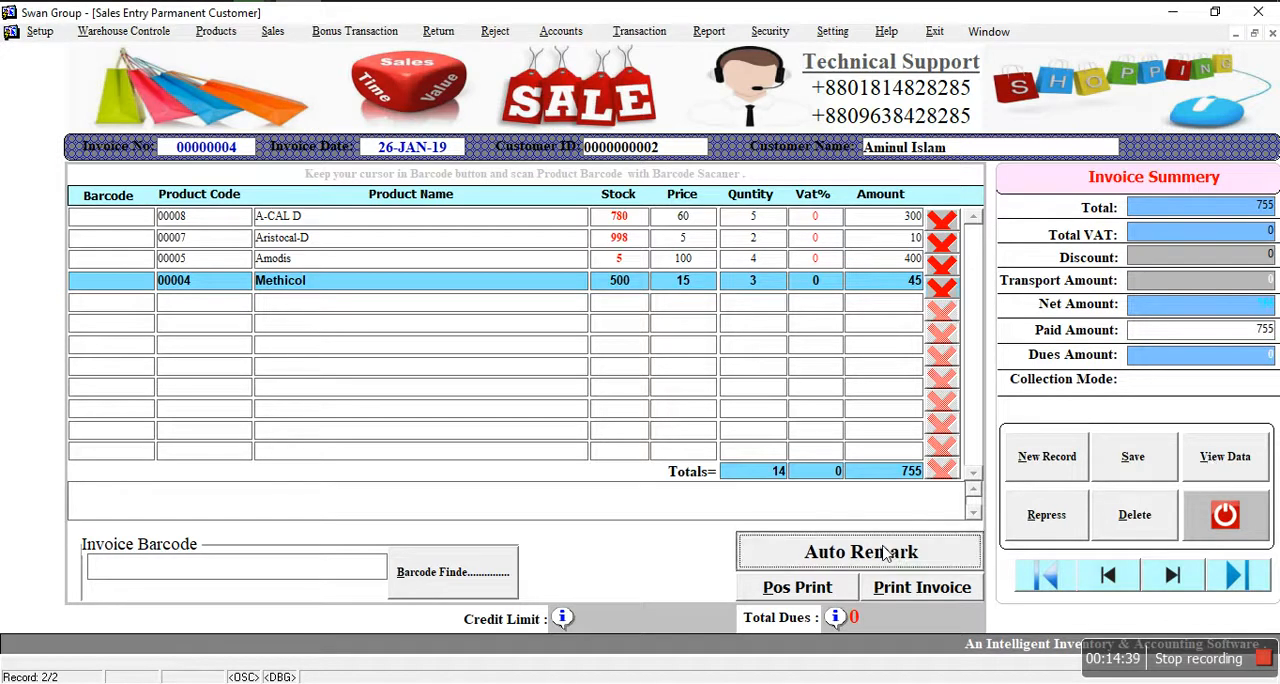
Step: Save the sales invoice and preview its POS receipt with Screen as the destination, closing the preview when done
left_click(1141, 466)
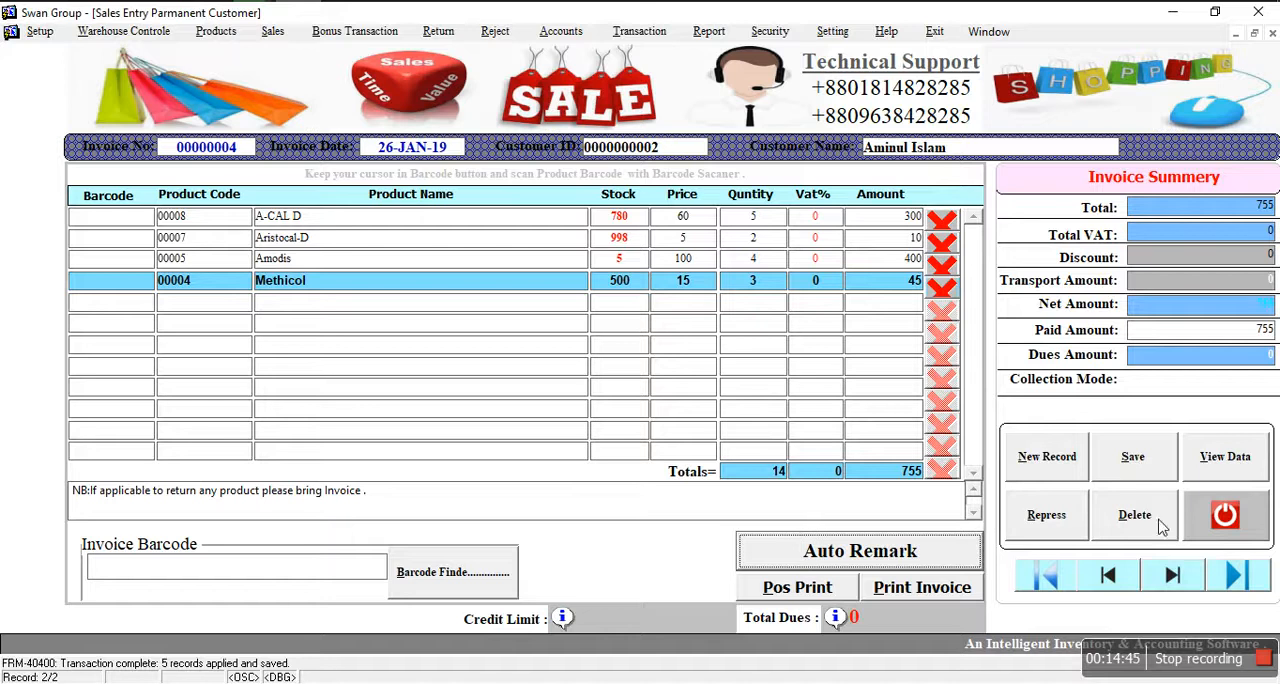
left_click(822, 594)
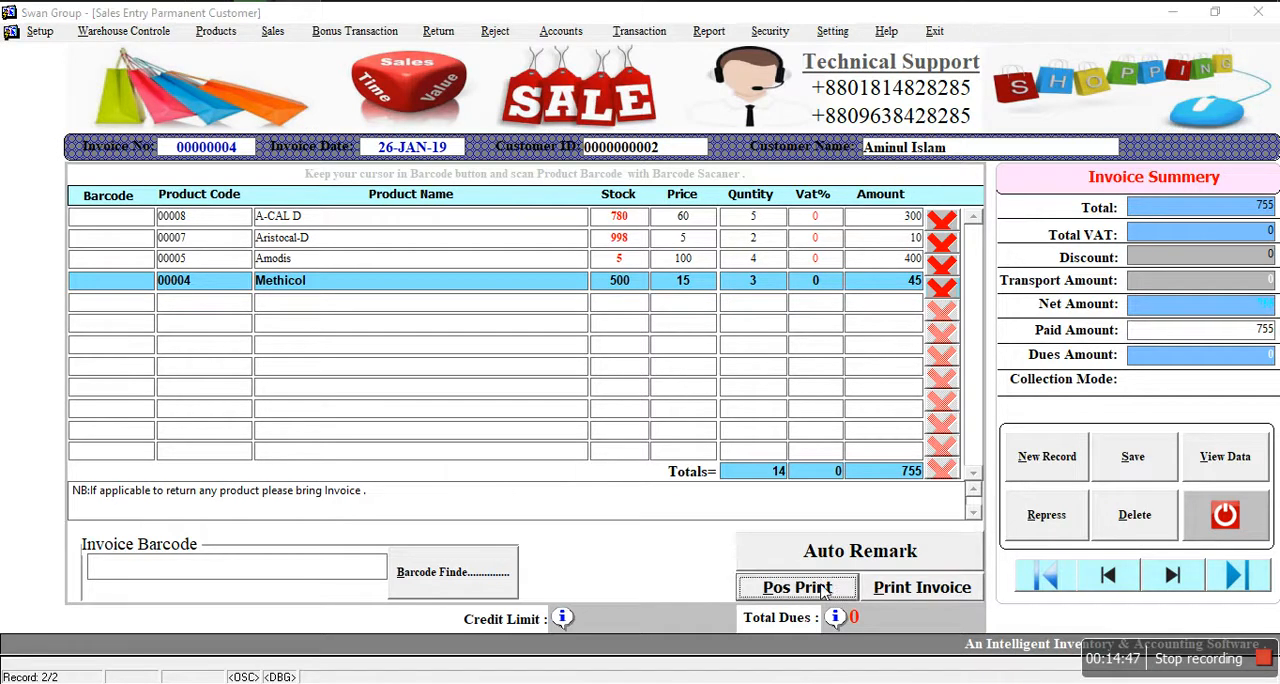
left_click(660, 300)
left_click(654, 332)
left_click(645, 302)
left_click(638, 319)
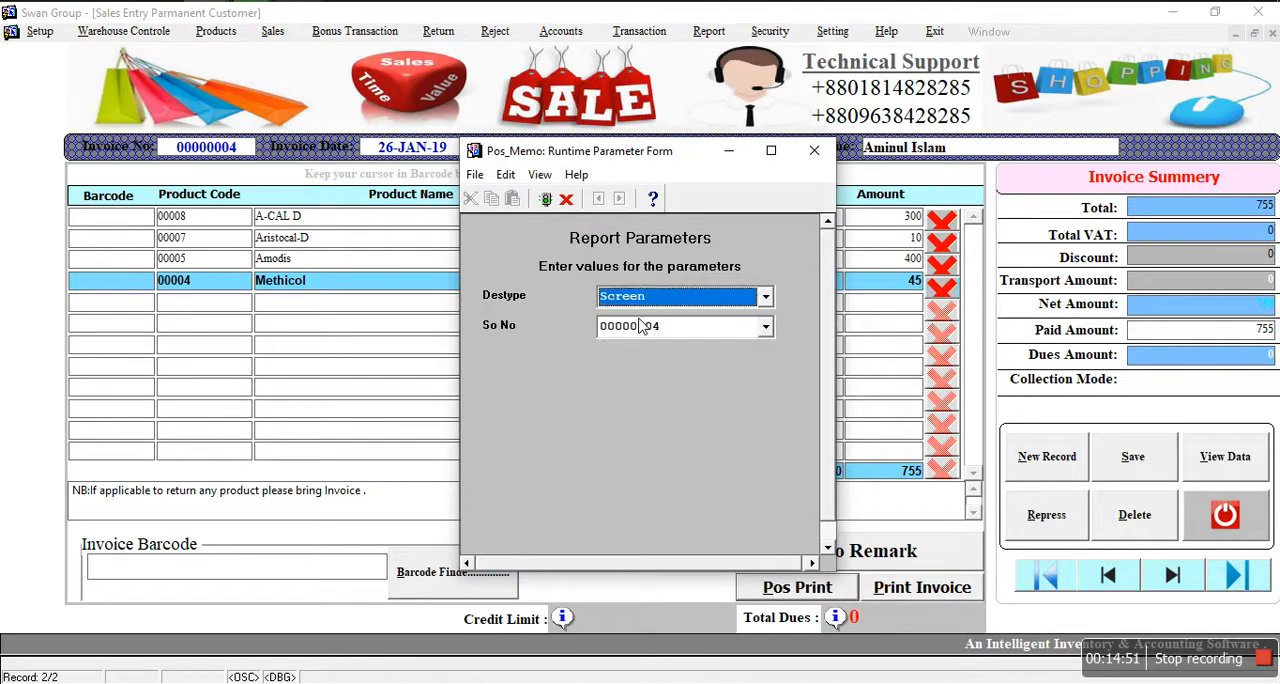
key("Return")
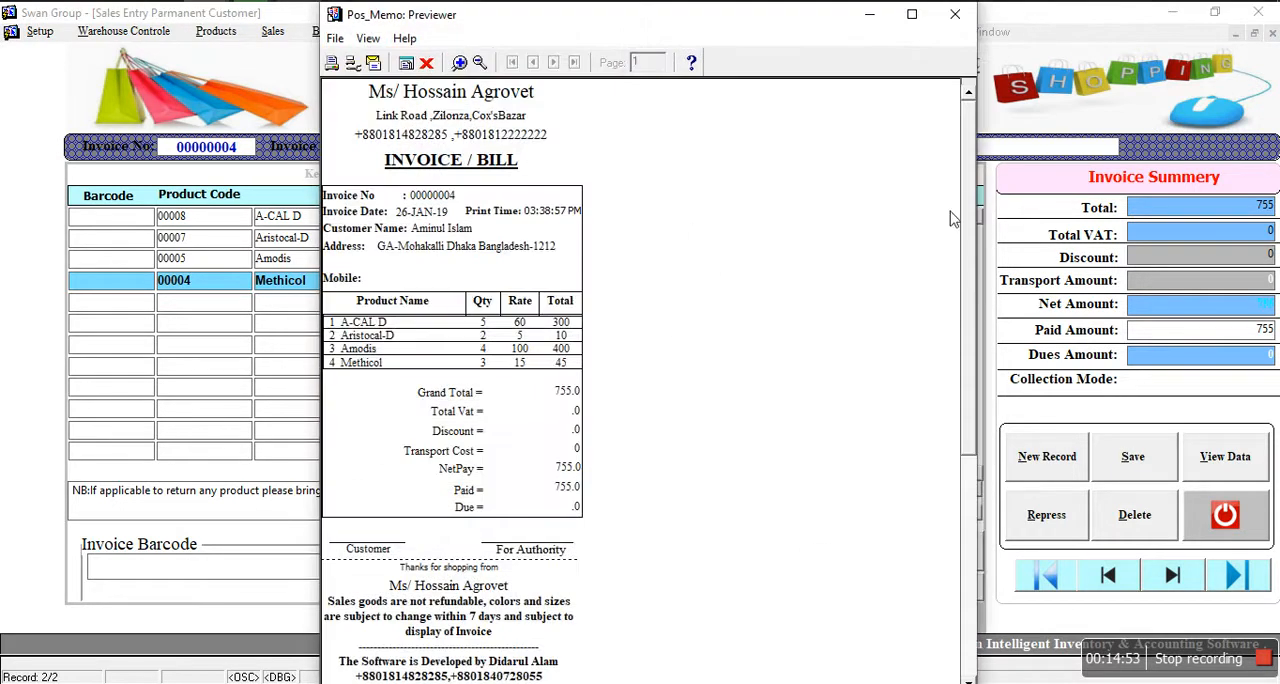
mouse_move(968, 198)
left_mouse_down()
mouse_move(973, 280)
mouse_move(971, 199)
left_mouse_up()
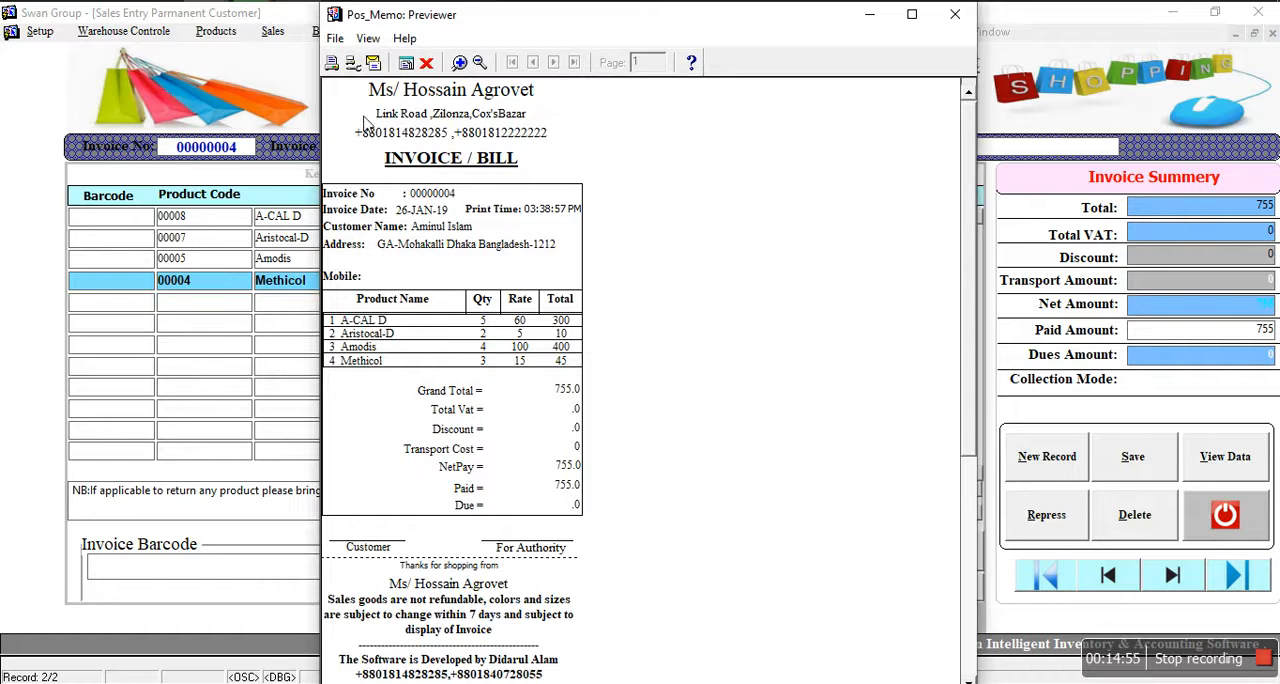
left_click(427, 63)
Step: Preview the full-size printed invoice with Screen as the destination, examine it, and close the preview and the sales entry form
left_click(904, 594)
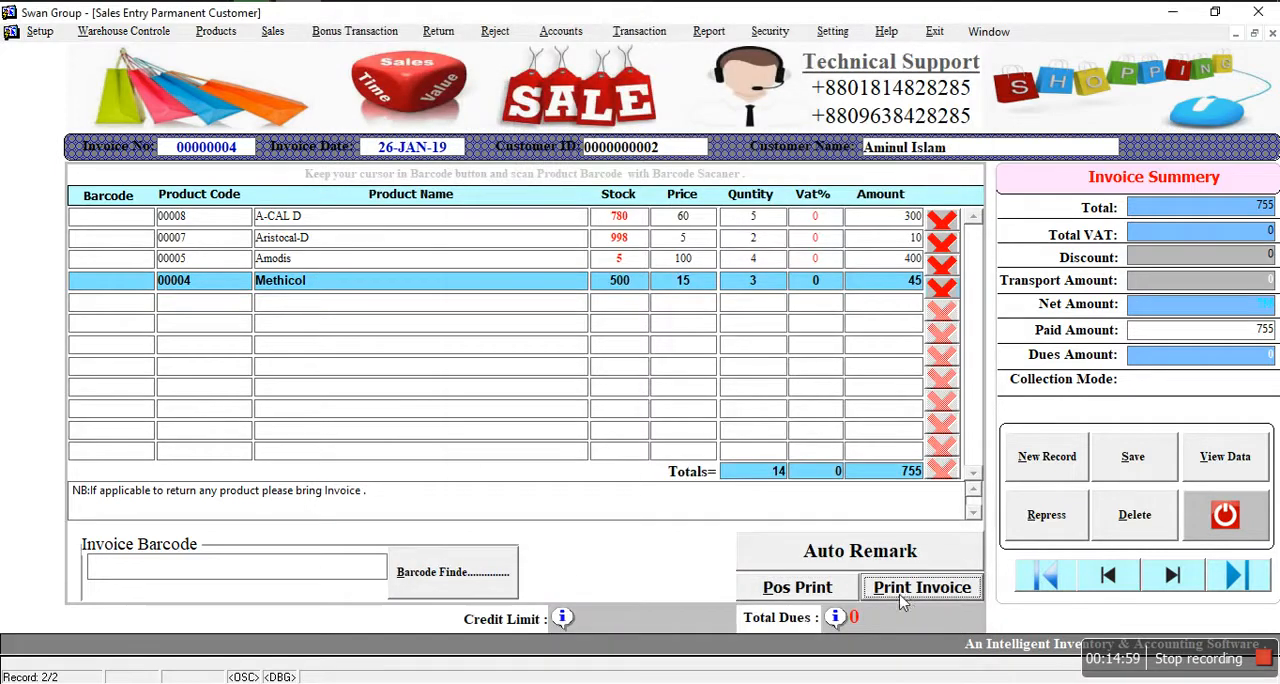
left_click(690, 313)
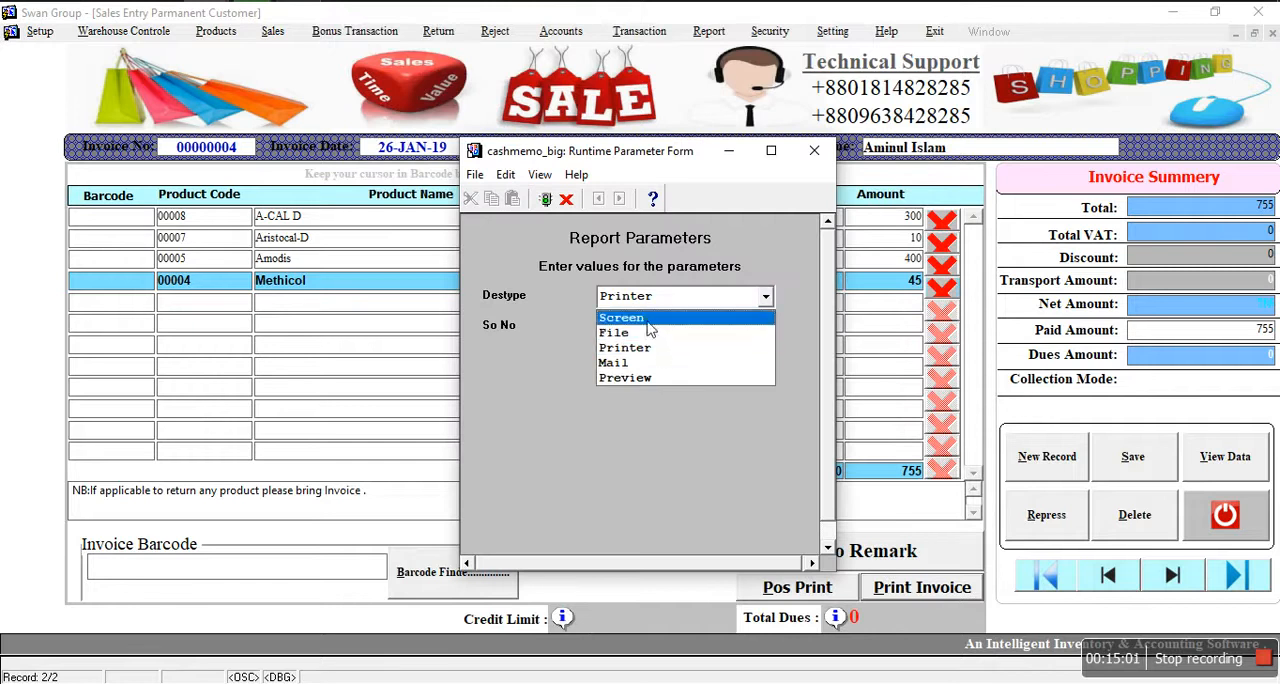
left_click(648, 319)
key("Return")
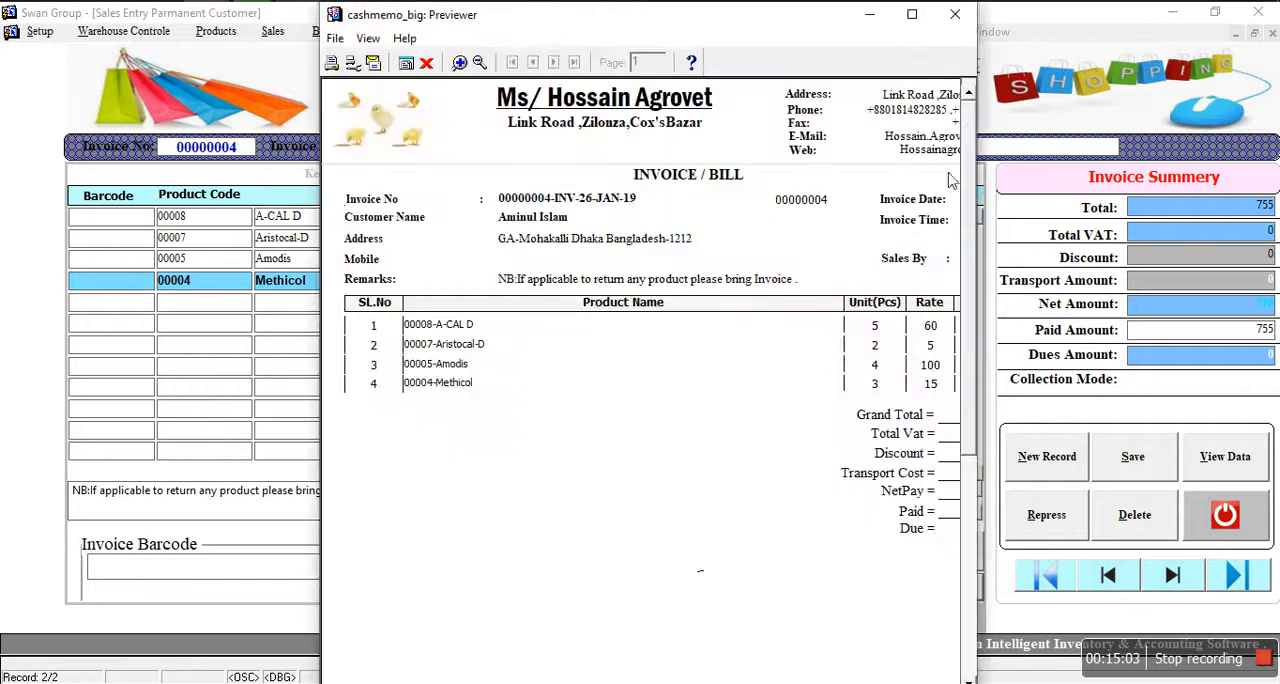
left_click(913, 14)
left_click_drag(1275, 157, 1278, 637)
scroll(1277, 640, "up", 5)
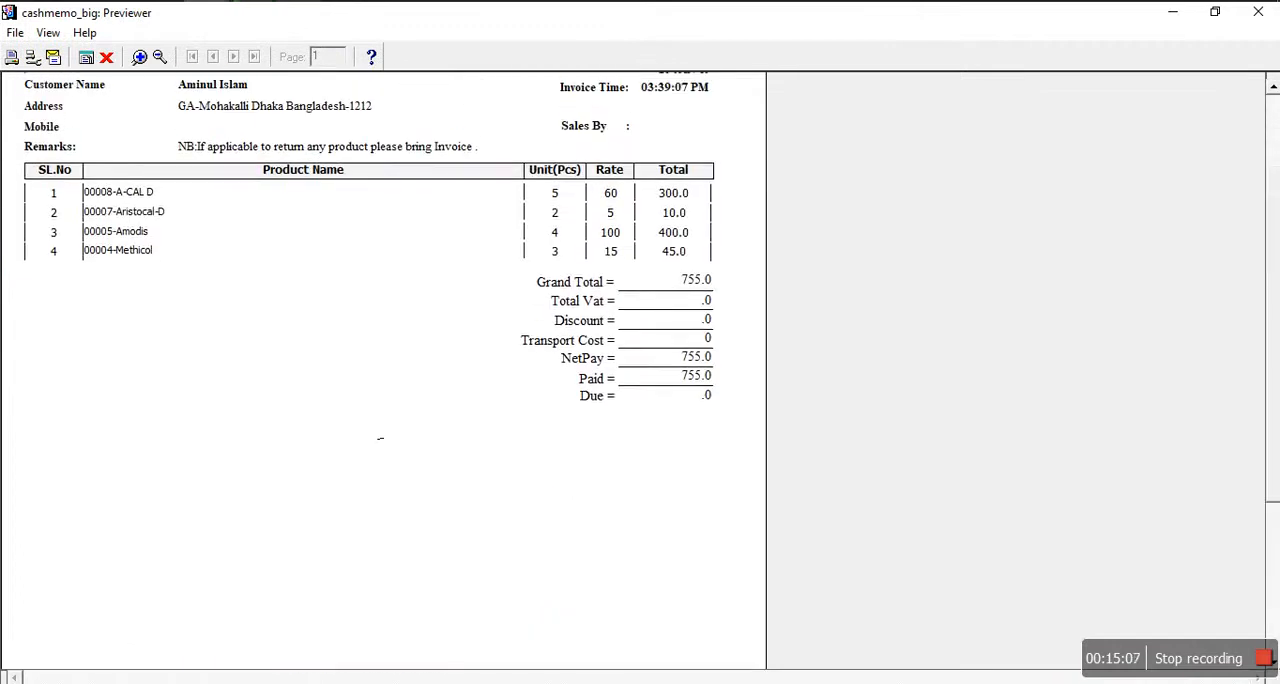
left_click(106, 57)
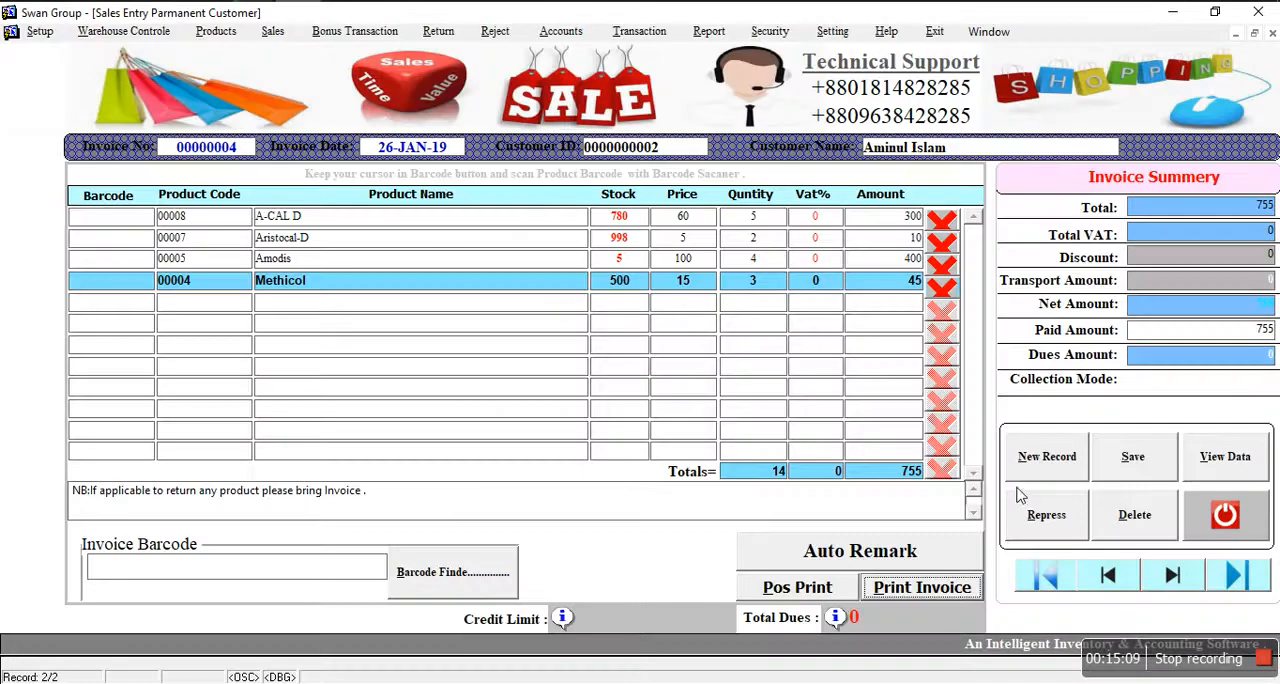
left_click(1234, 520)
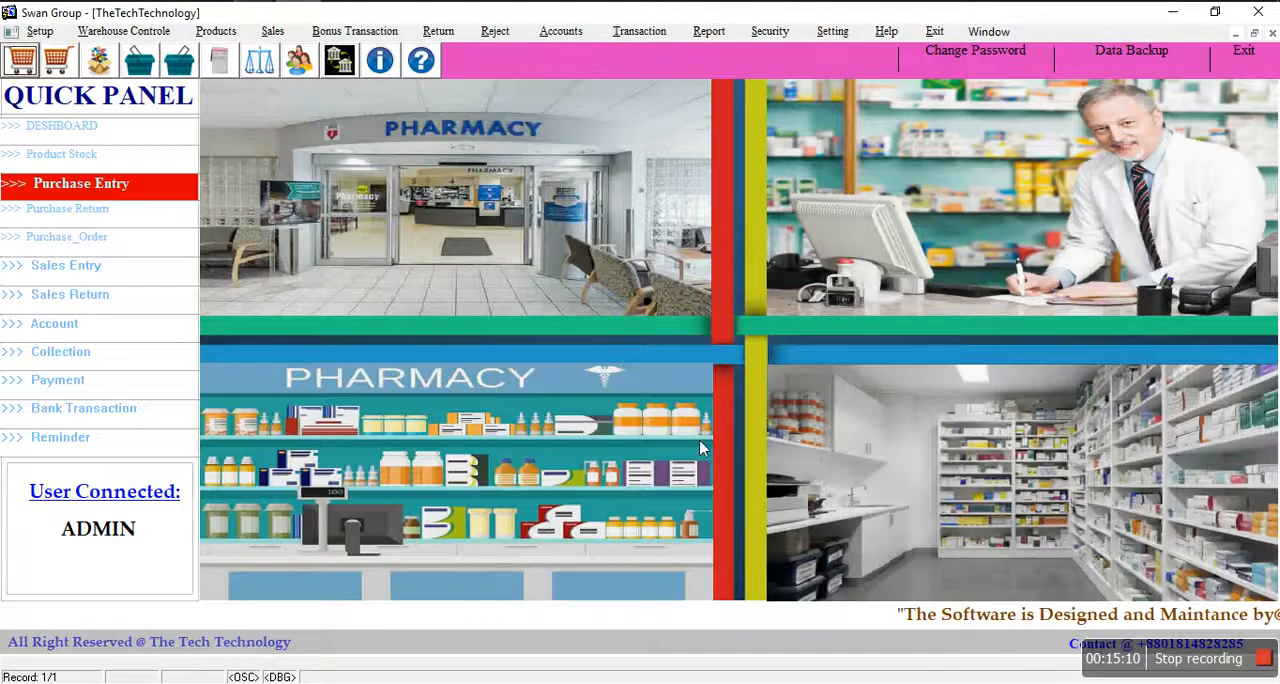
Step: Start a Bonus Receive entry with an invoice number and Square Pharmaceuticals Ltd. as the supplier
left_click(340, 32)
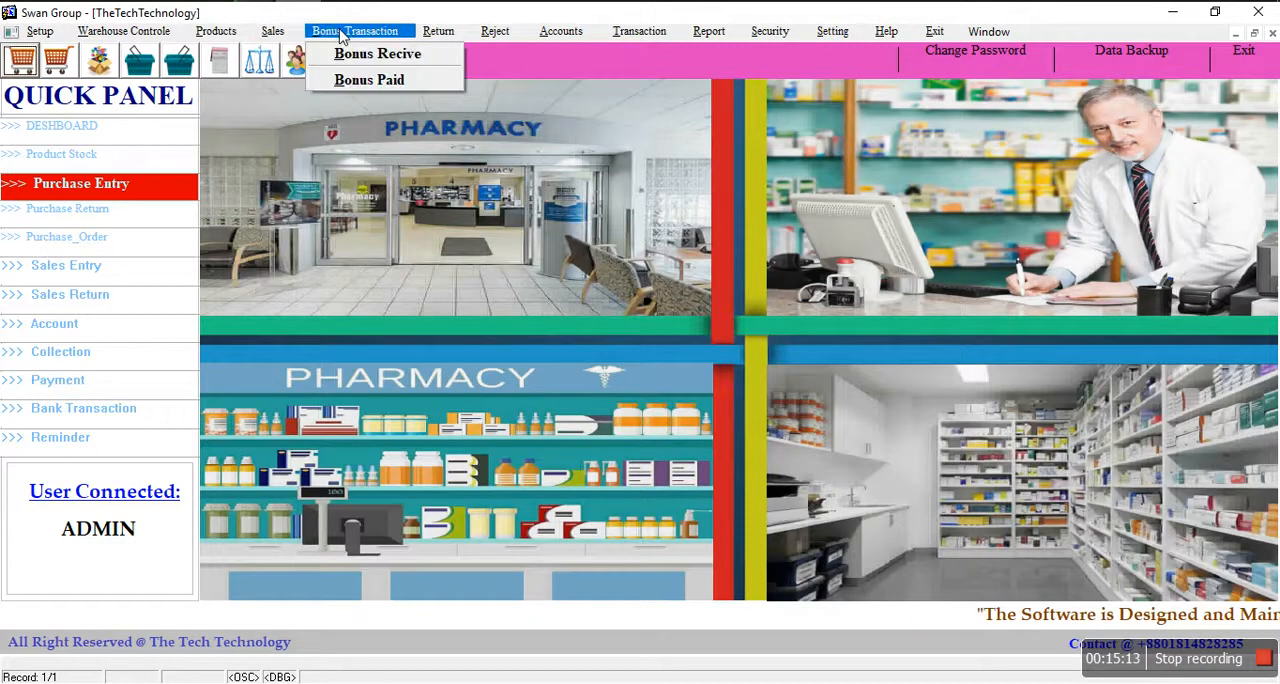
left_click(370, 55)
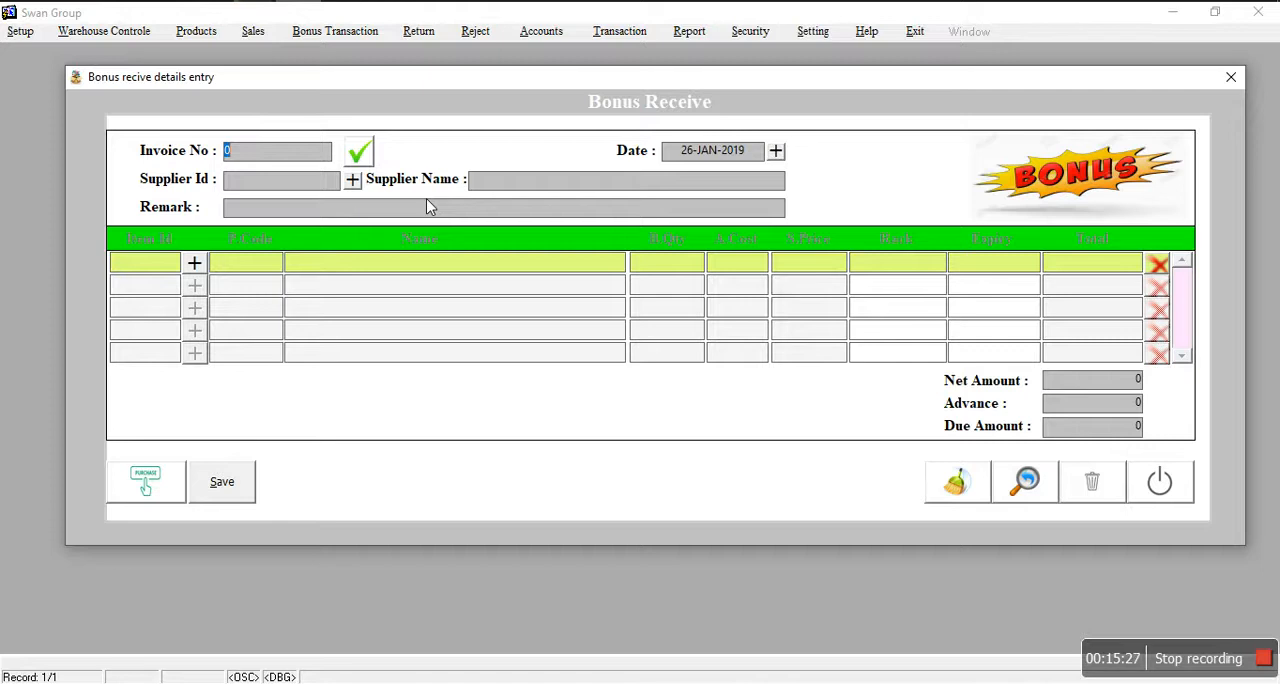
left_click(150, 487)
type("098346")
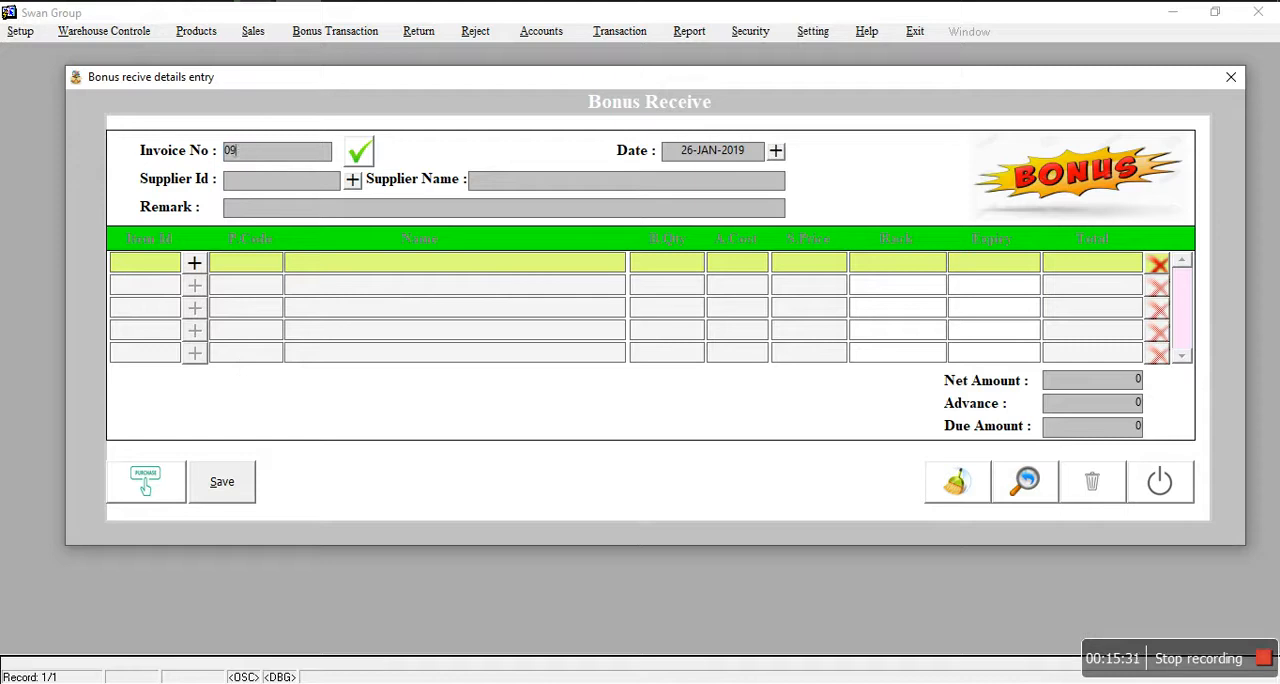
left_click(352, 179)
left_click(310, 205)
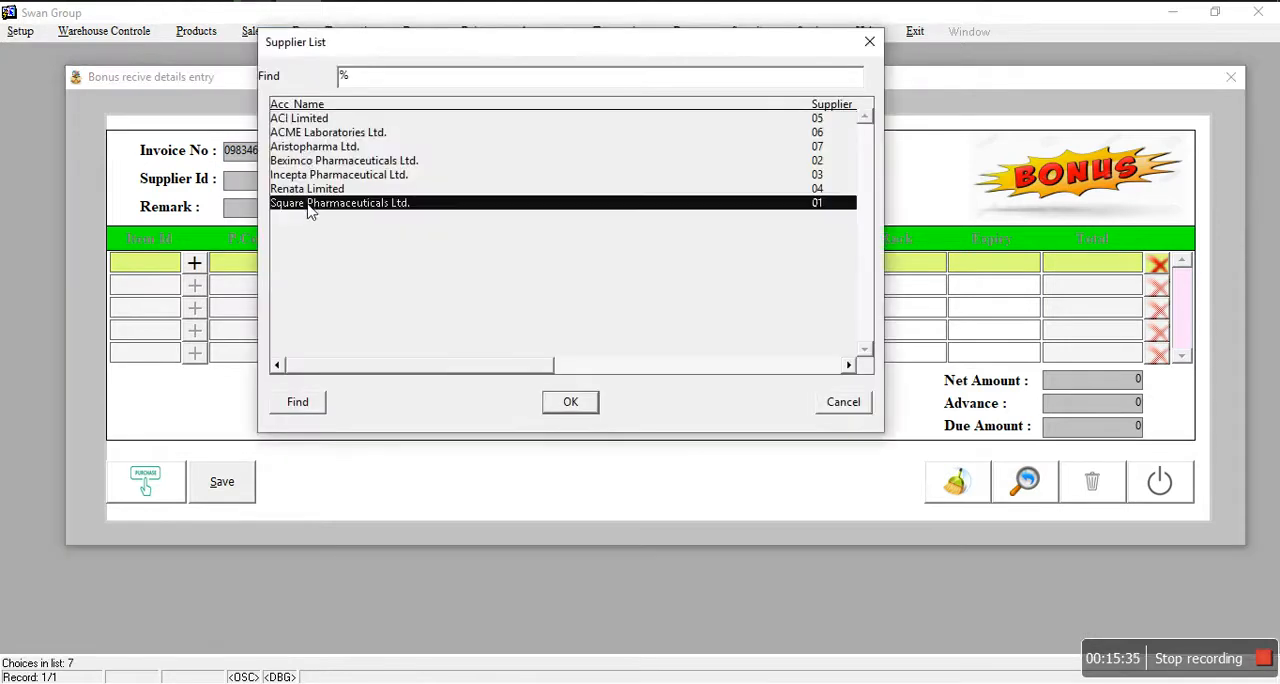
left_click(576, 413)
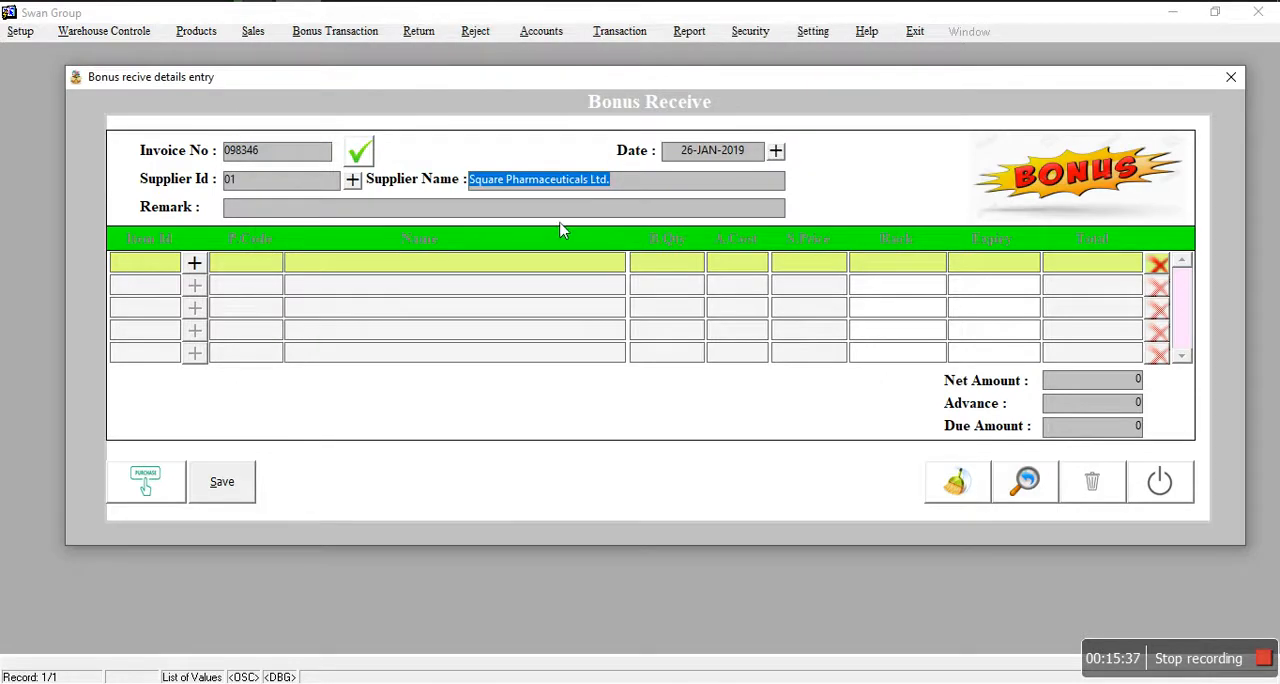
Step: Add Clofenac DT as the first item of the bonus receipt with a bonus quantity of 5
left_click(194, 263)
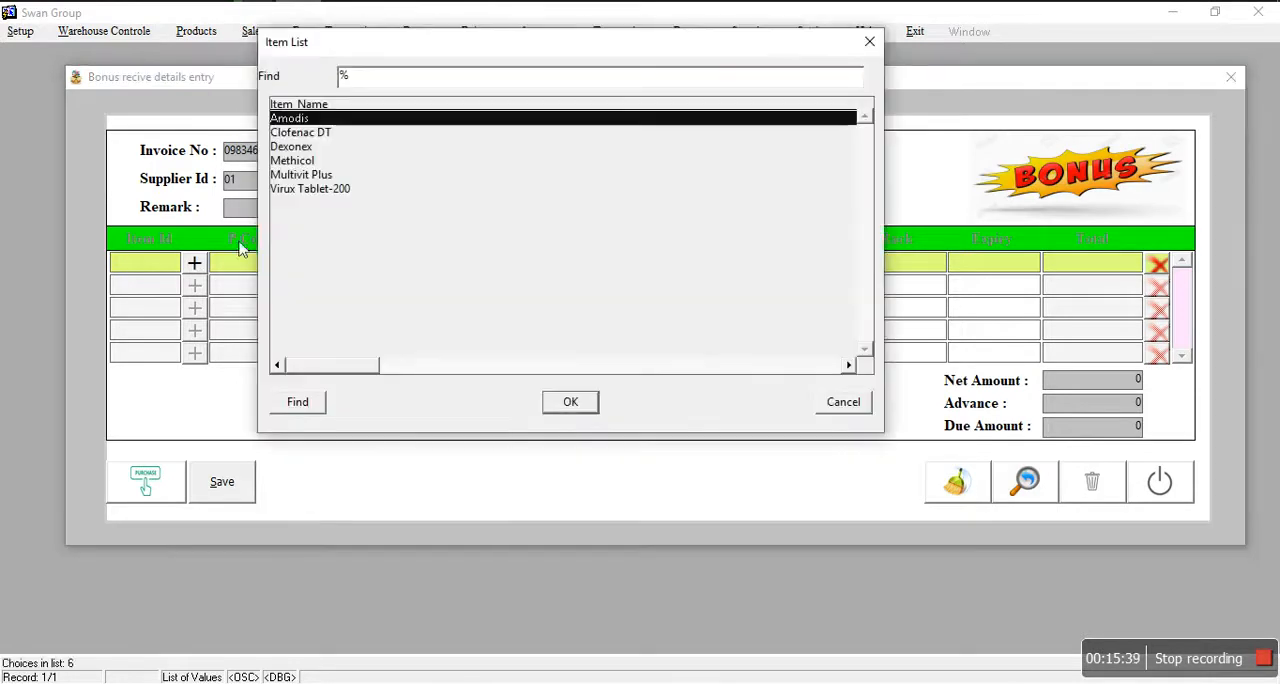
left_click(320, 175)
left_click(316, 135)
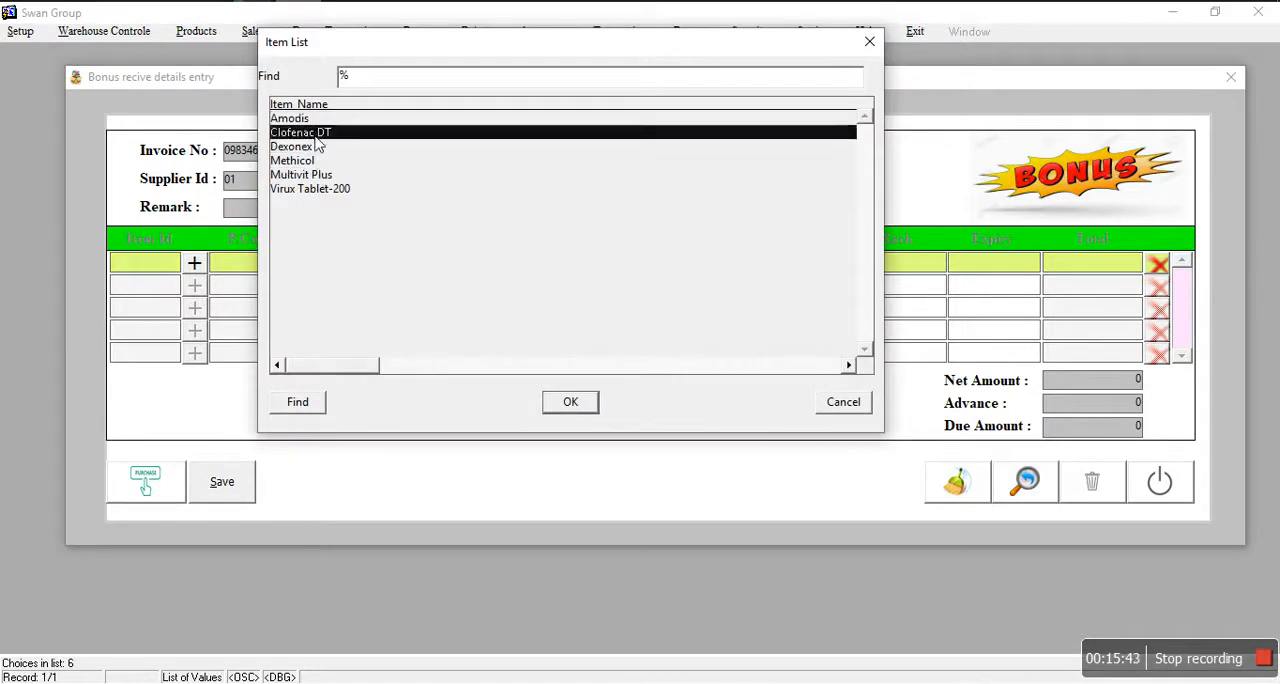
left_click(566, 402)
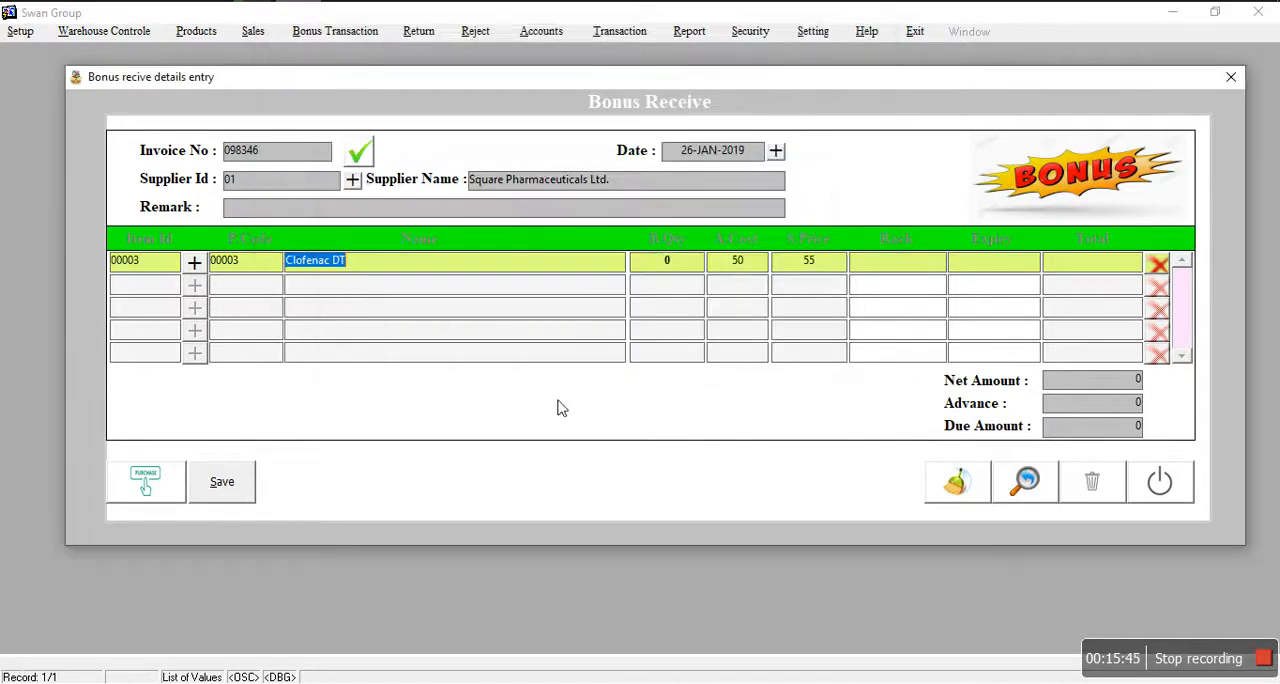
left_click(674, 264)
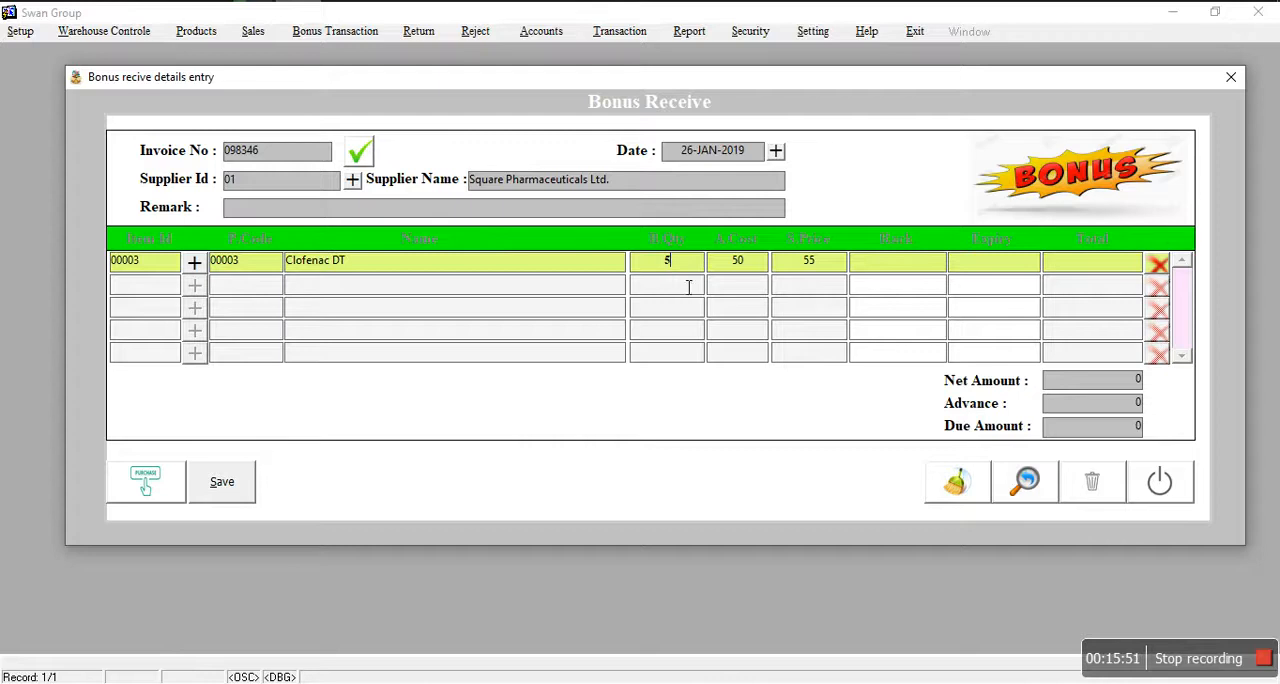
key("Return")
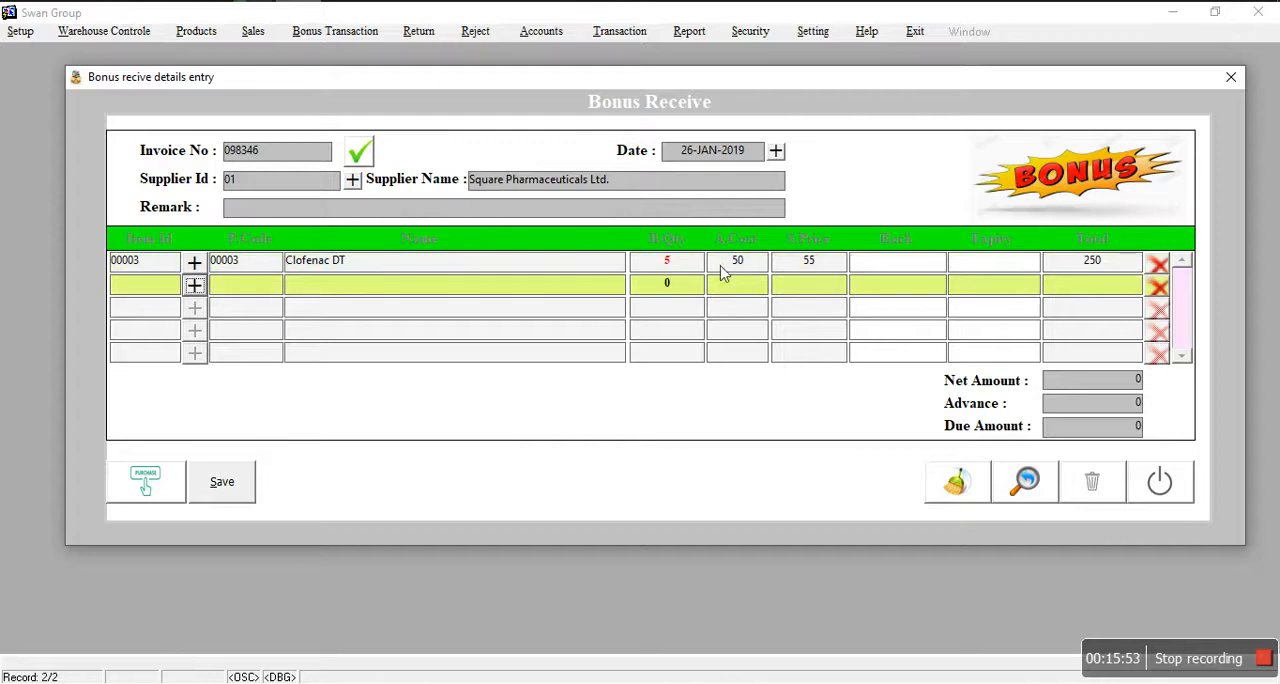
Step: Assign Rack-03-Middel and expiry date 17-JAN-2022 to the Clofenac DT line, and save and close the bonus receipt
left_click(891, 268)
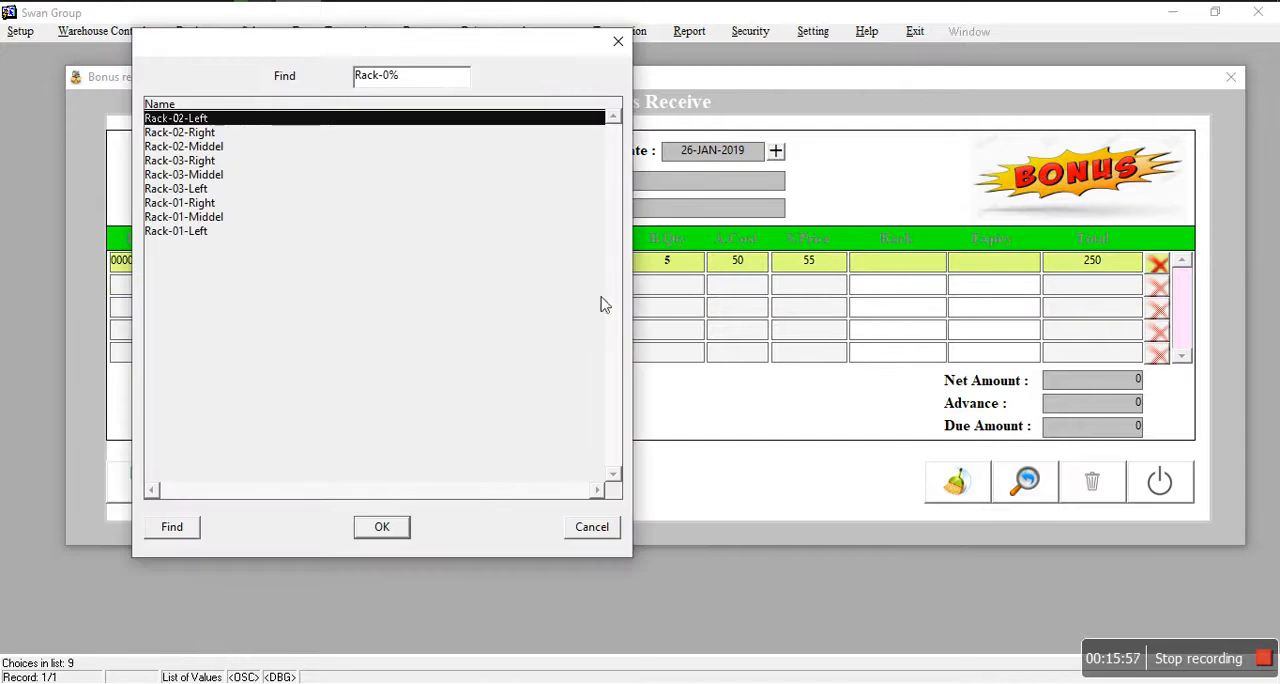
left_click(192, 175)
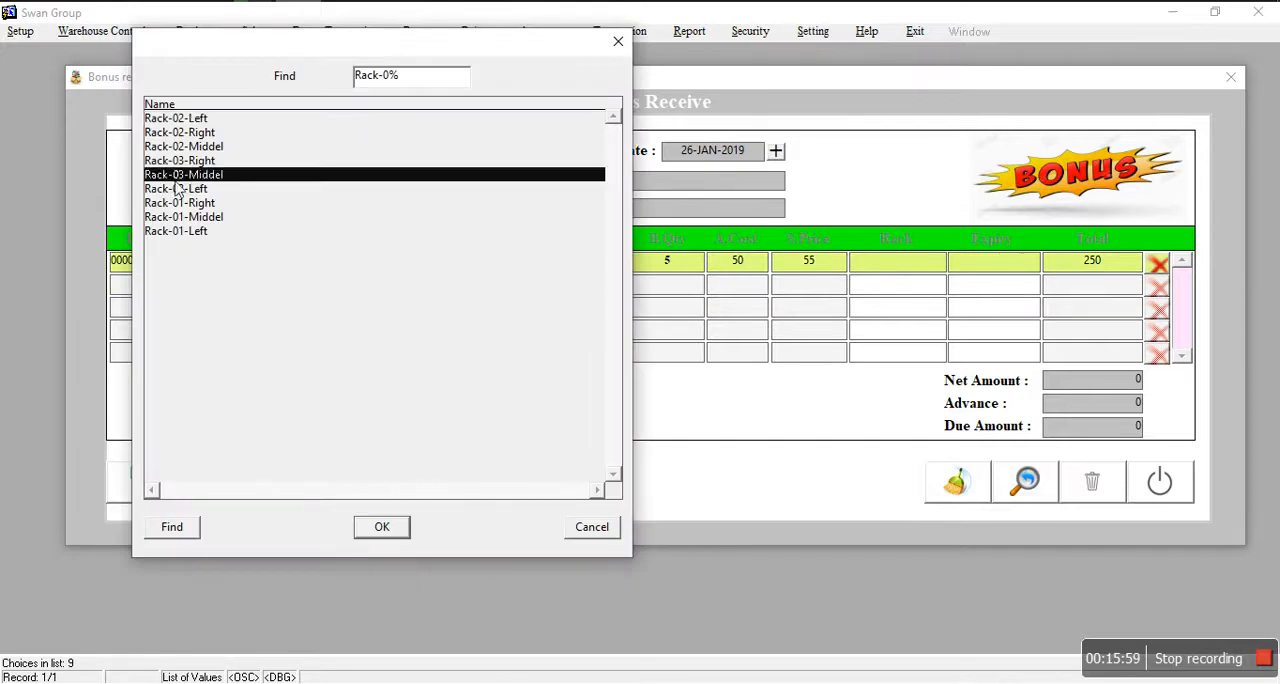
left_click(382, 526)
left_click(993, 270)
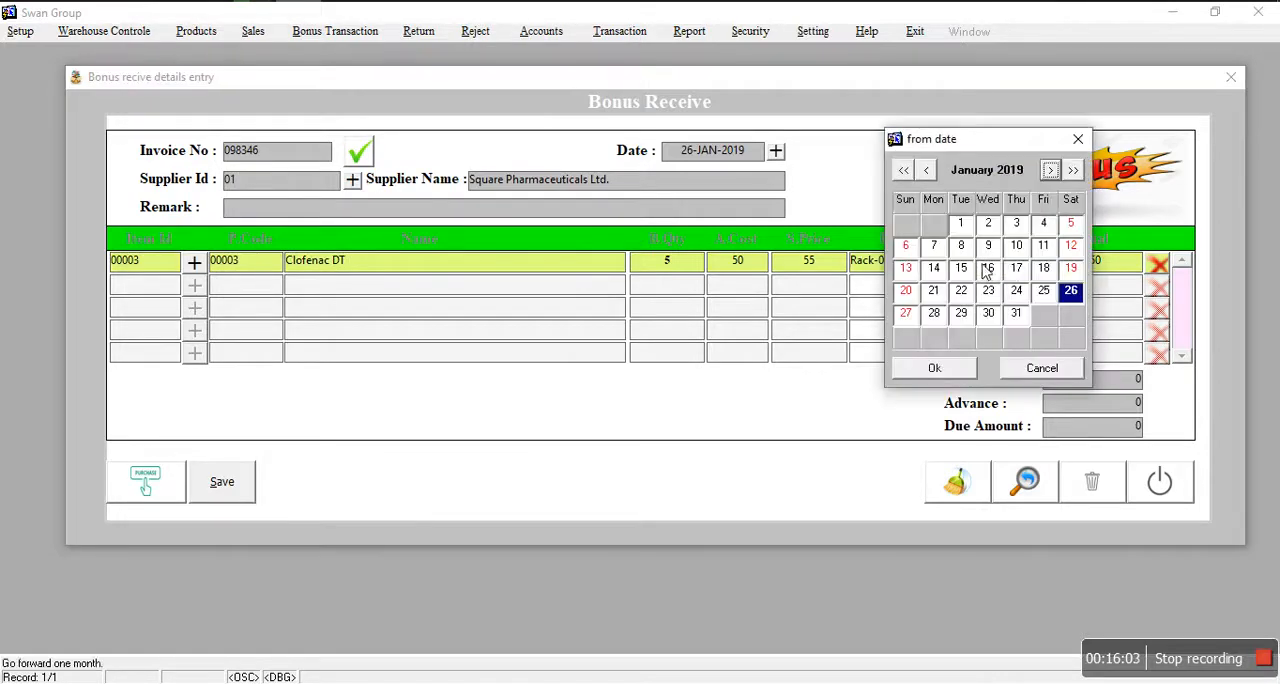
left_click(1016, 269)
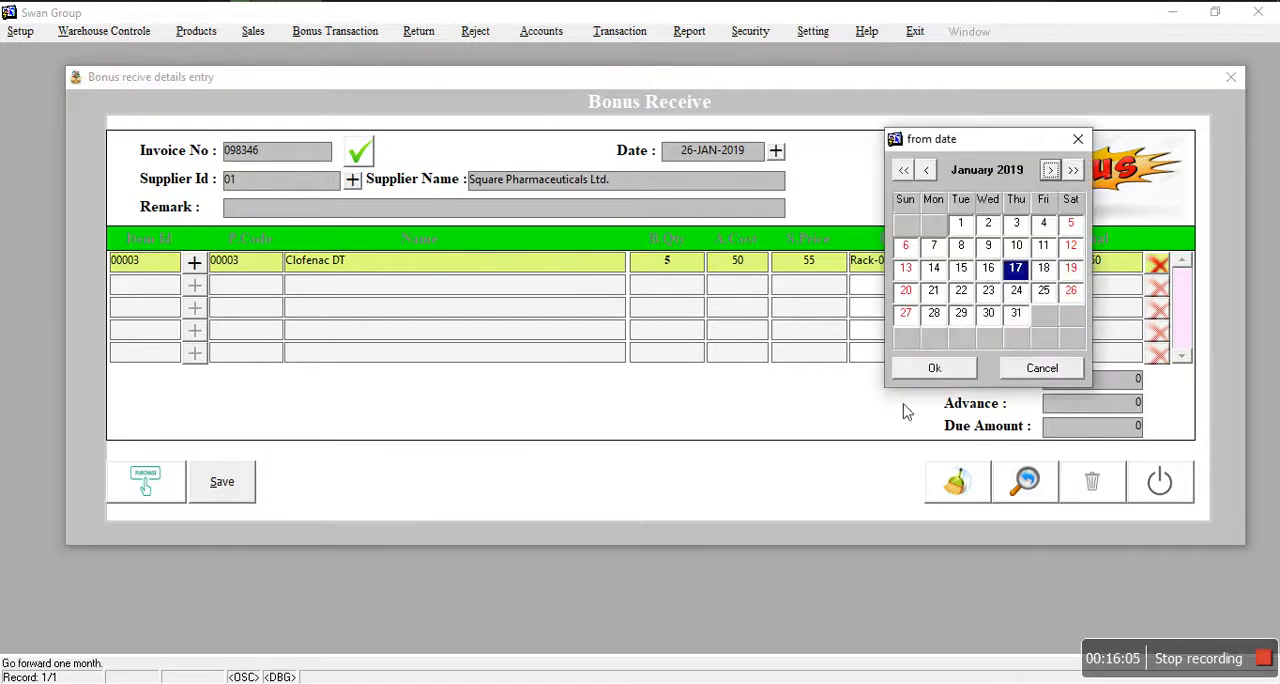
left_click(1074, 172)
left_click(1074, 172)
left_click(1074, 172)
left_click(949, 366)
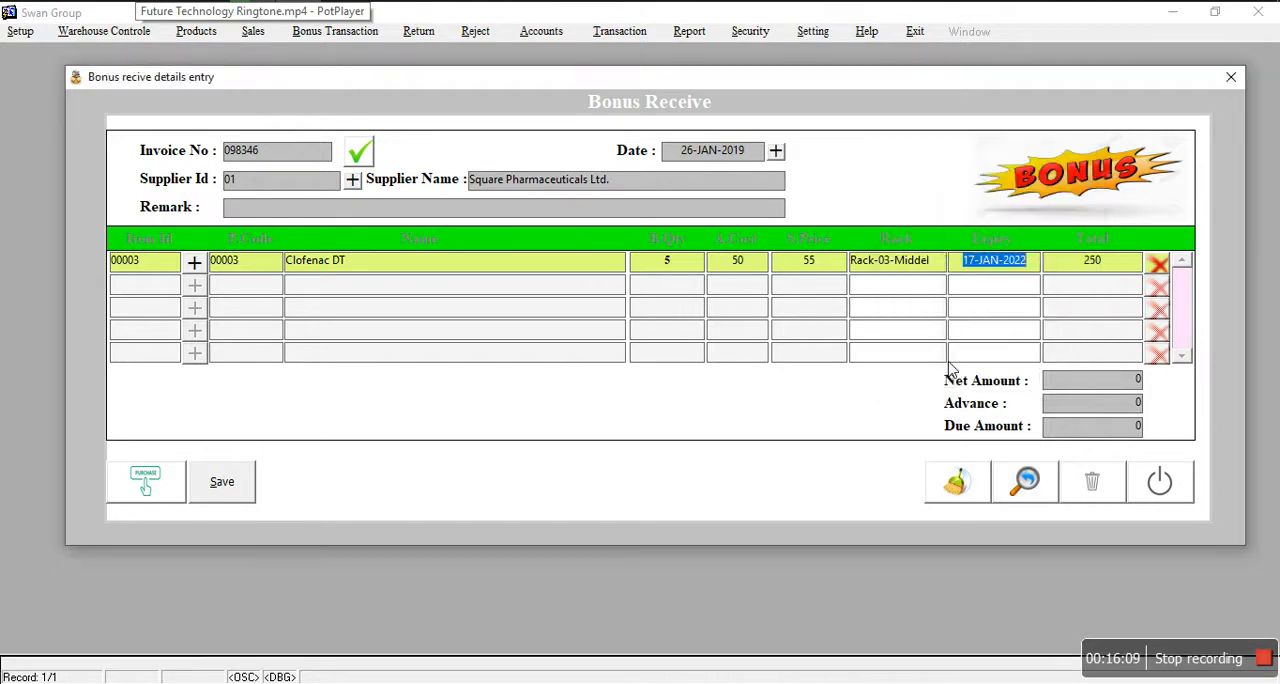
left_click(230, 490)
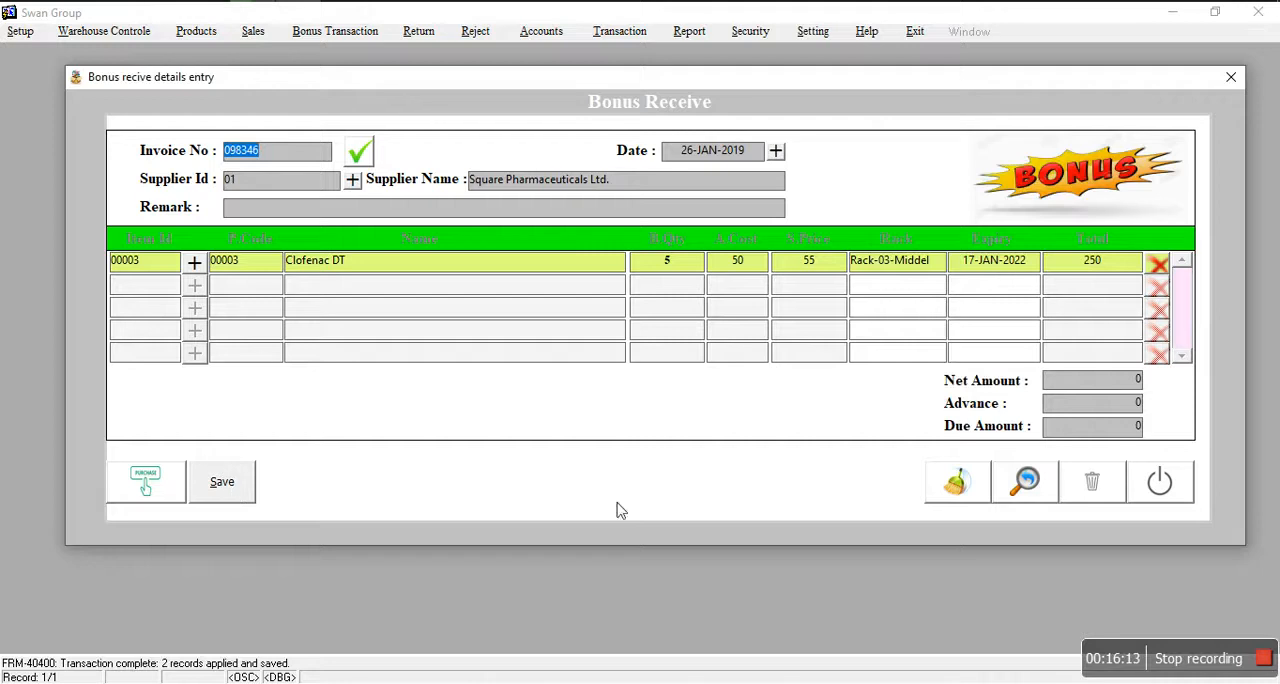
left_click(1158, 480)
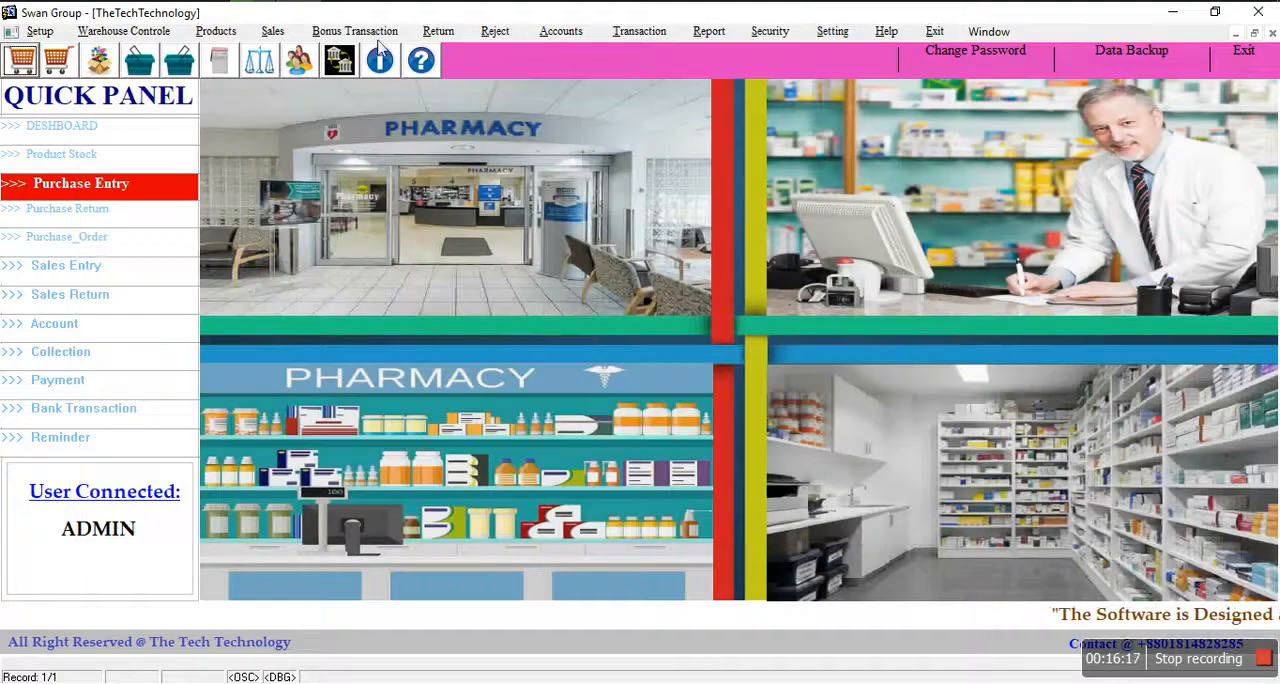
Step: Start a Bonus Paid entry, enter its invoice number and select the permanent customer from the customer list
left_click(362, 31)
left_click(372, 82)
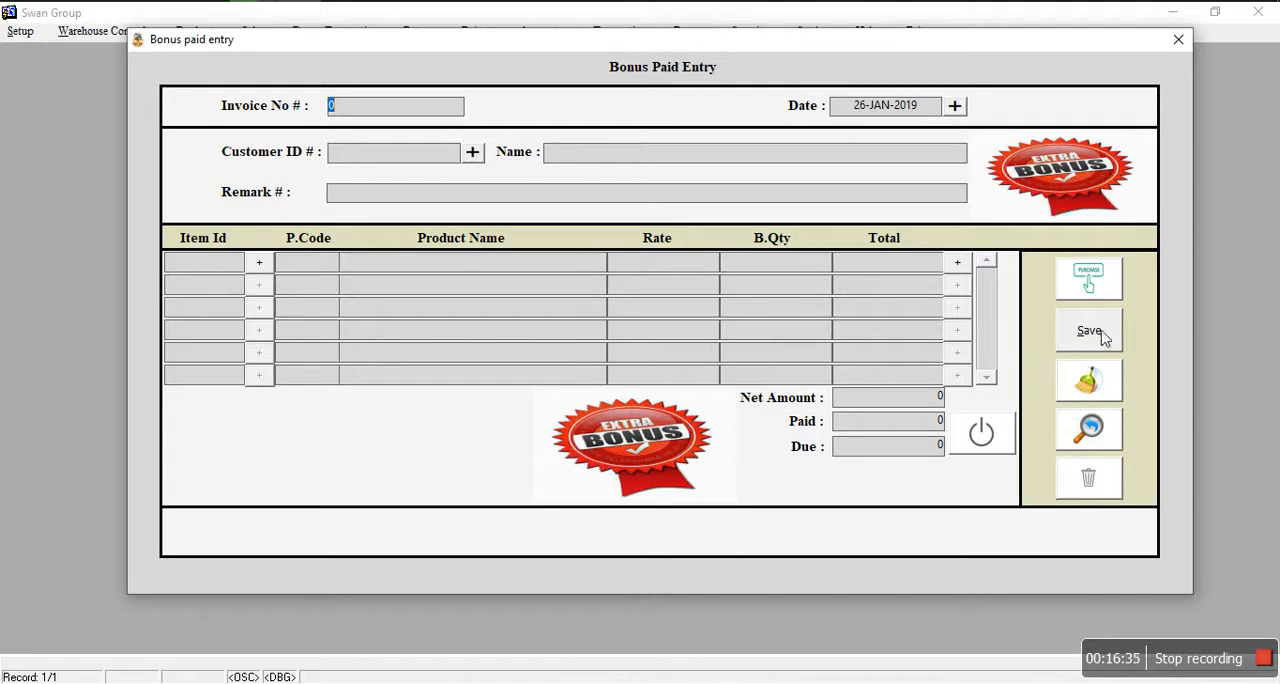
left_click(1094, 291)
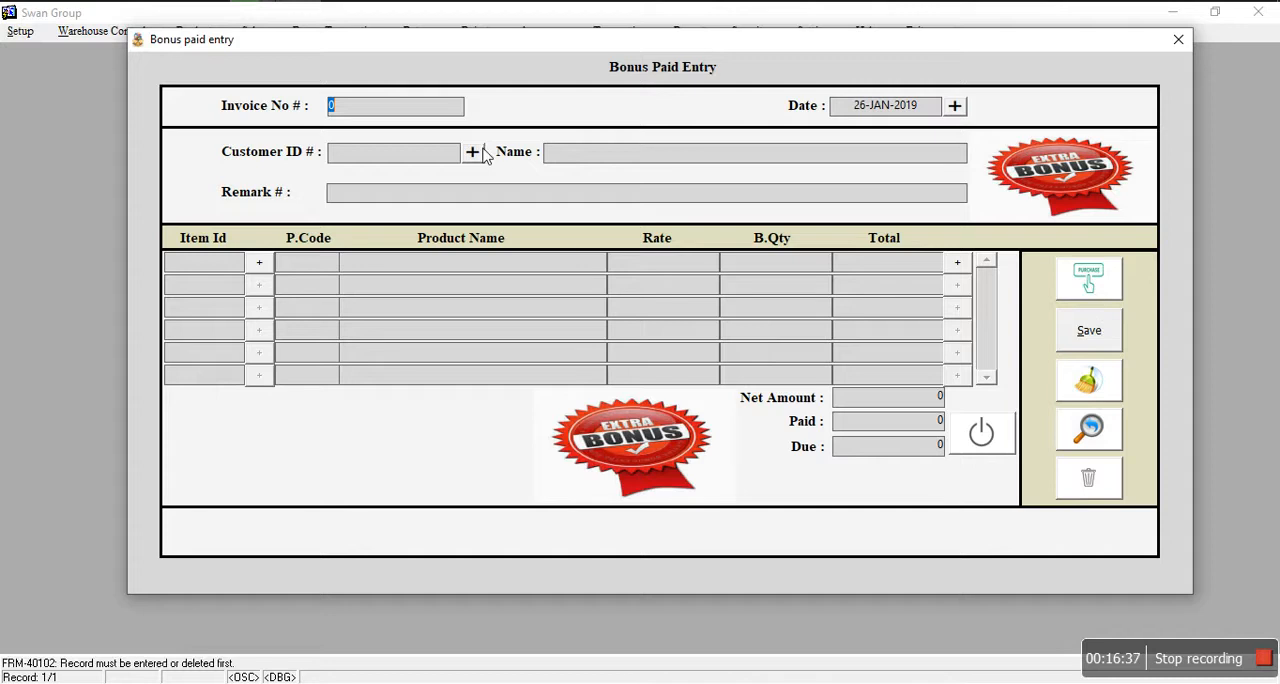
type("35346")
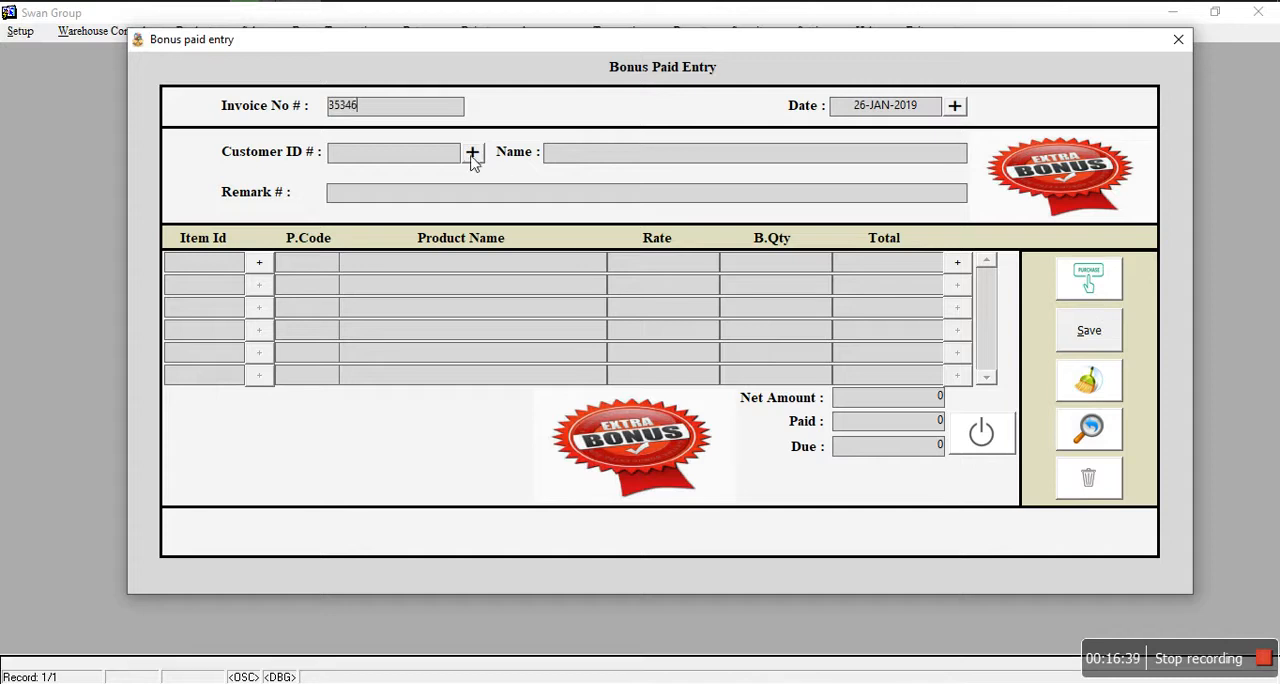
left_click(471, 155)
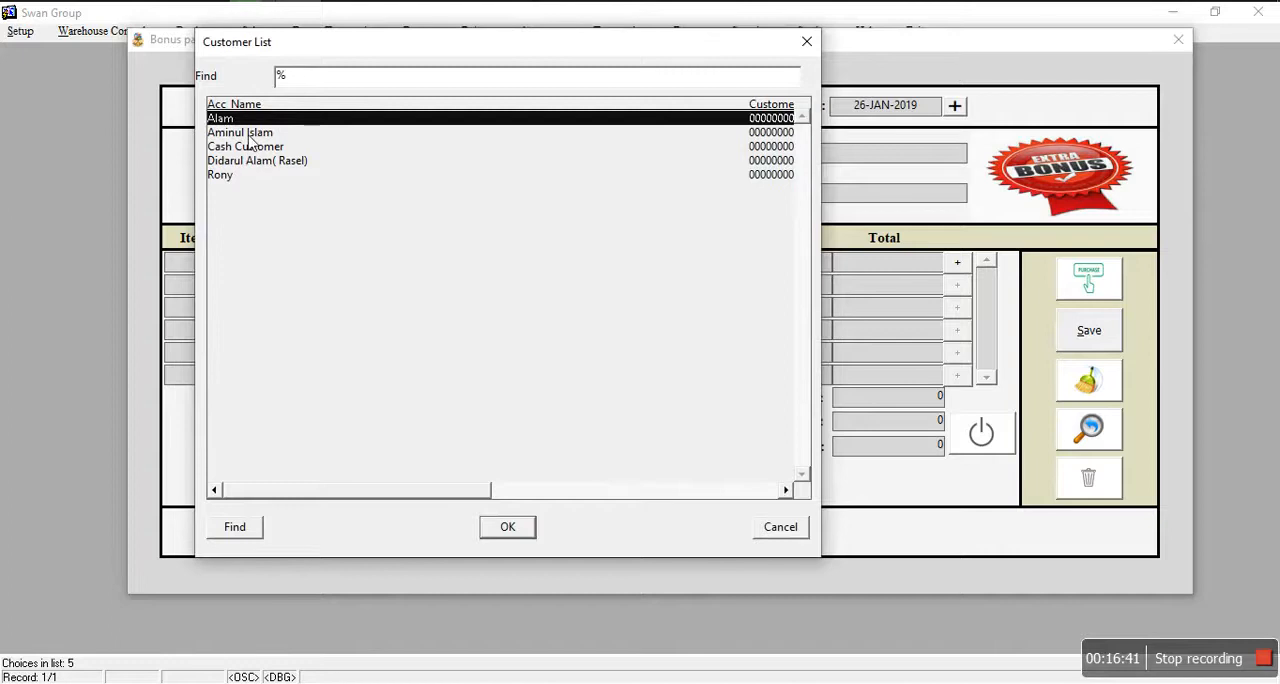
left_click(252, 146)
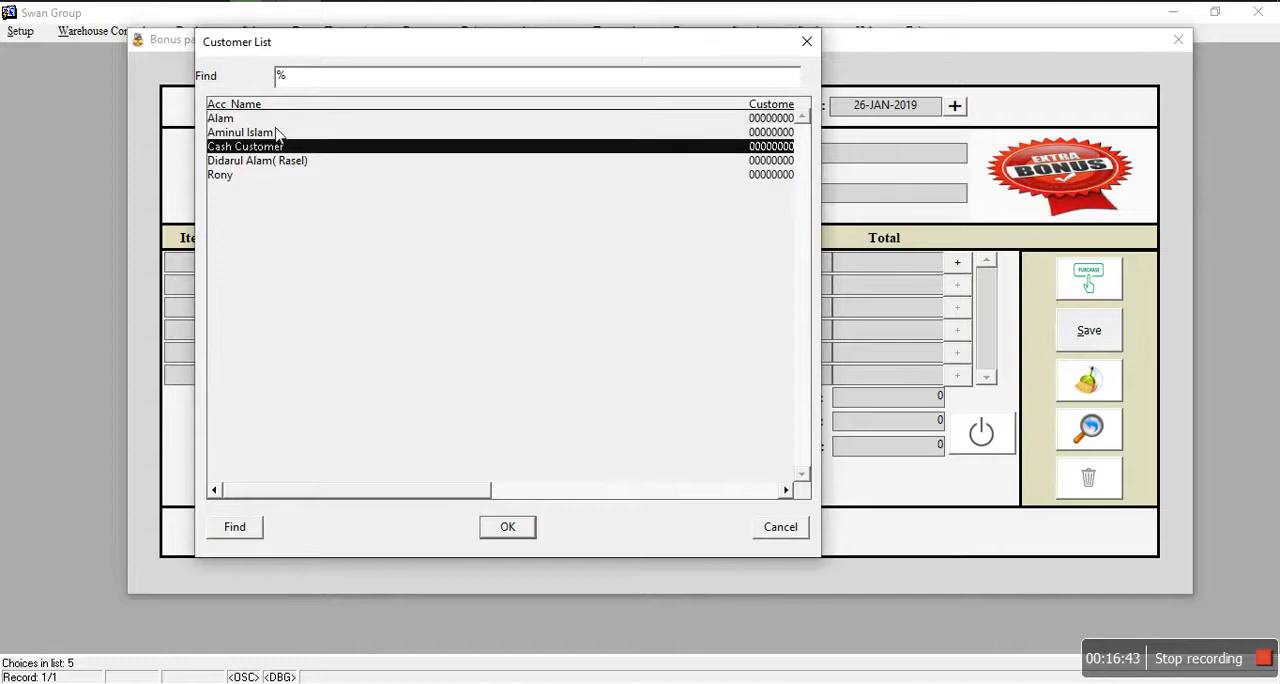
left_click(270, 138)
double_click(270, 138)
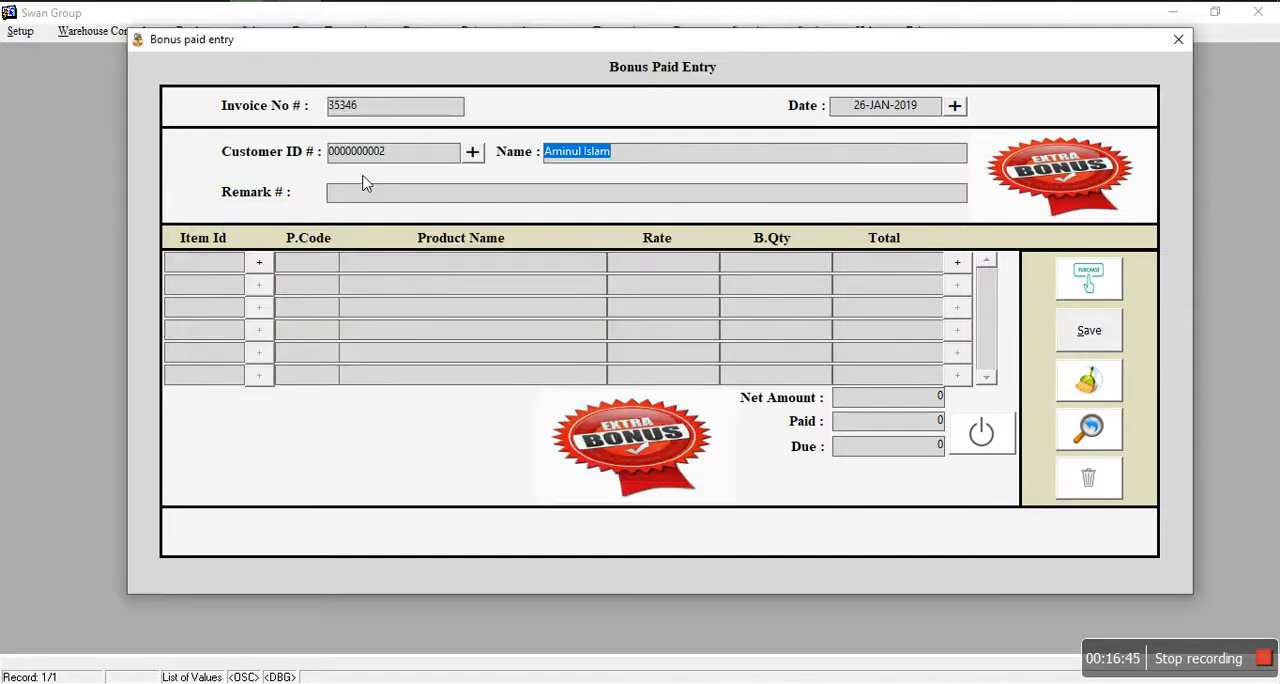
Step: Add BET-CL with a bonus quantity of 2 to the bonus paid entry, and save and close the form
left_click(257, 272)
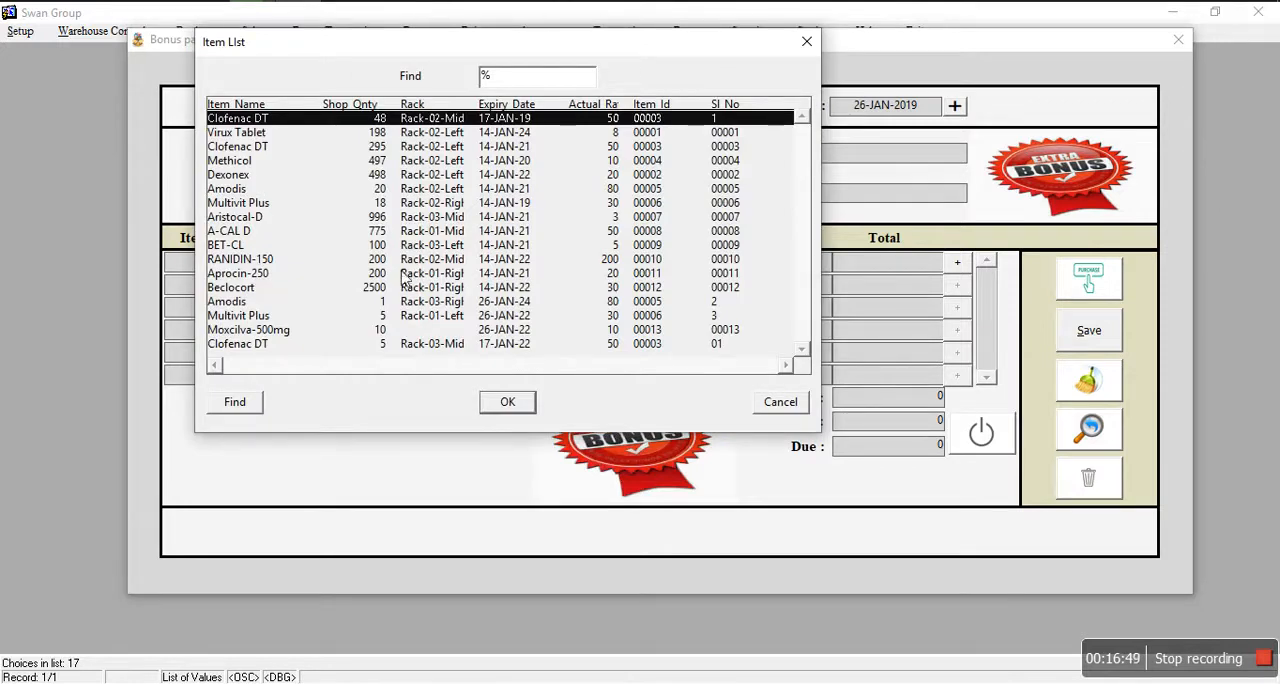
left_click(240, 246)
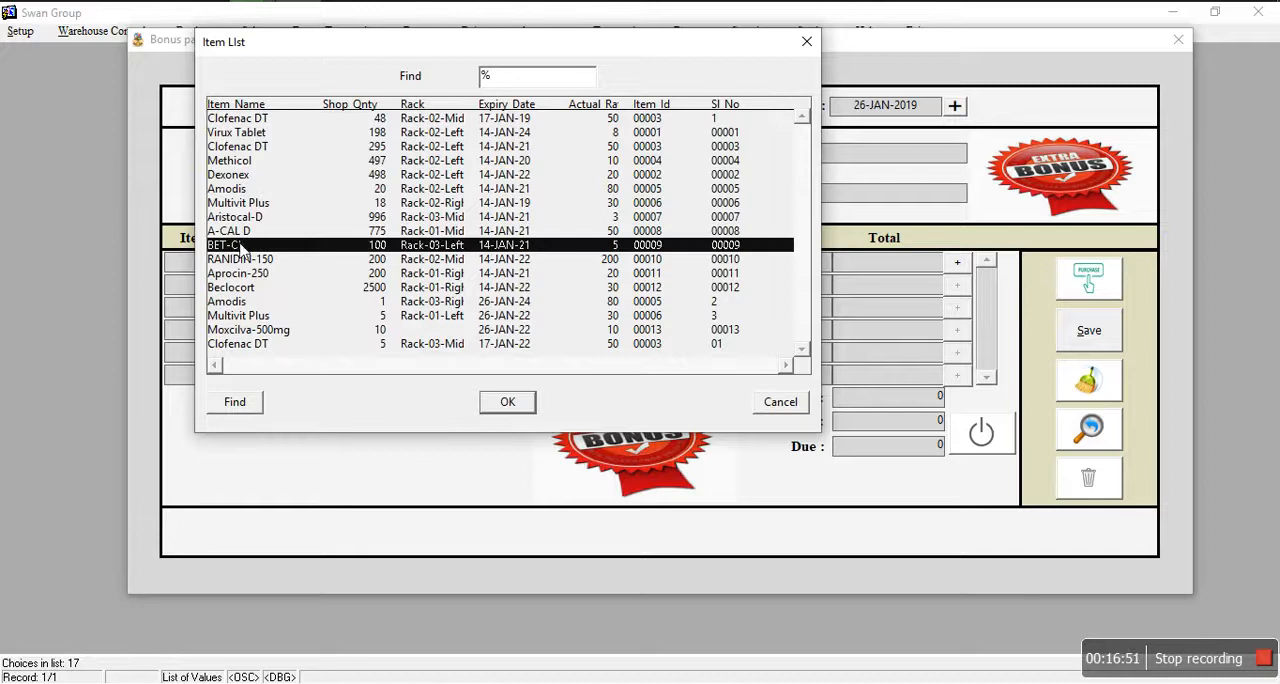
left_click(508, 402)
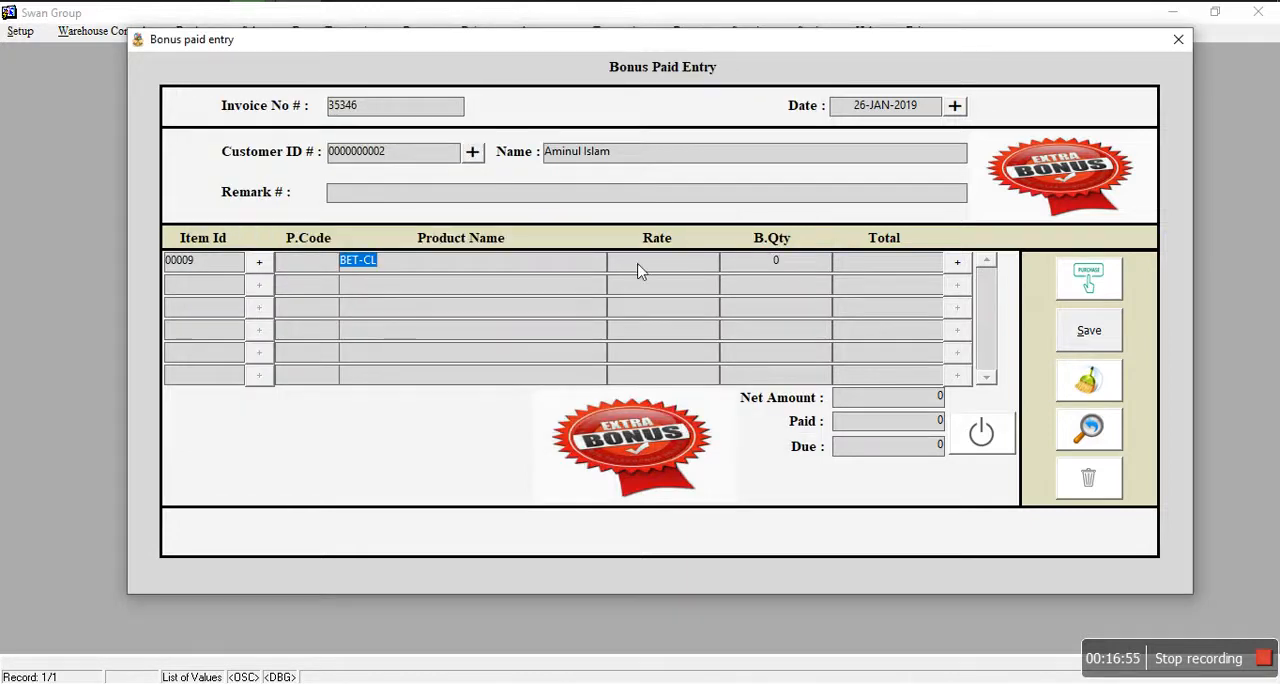
key("Tab")
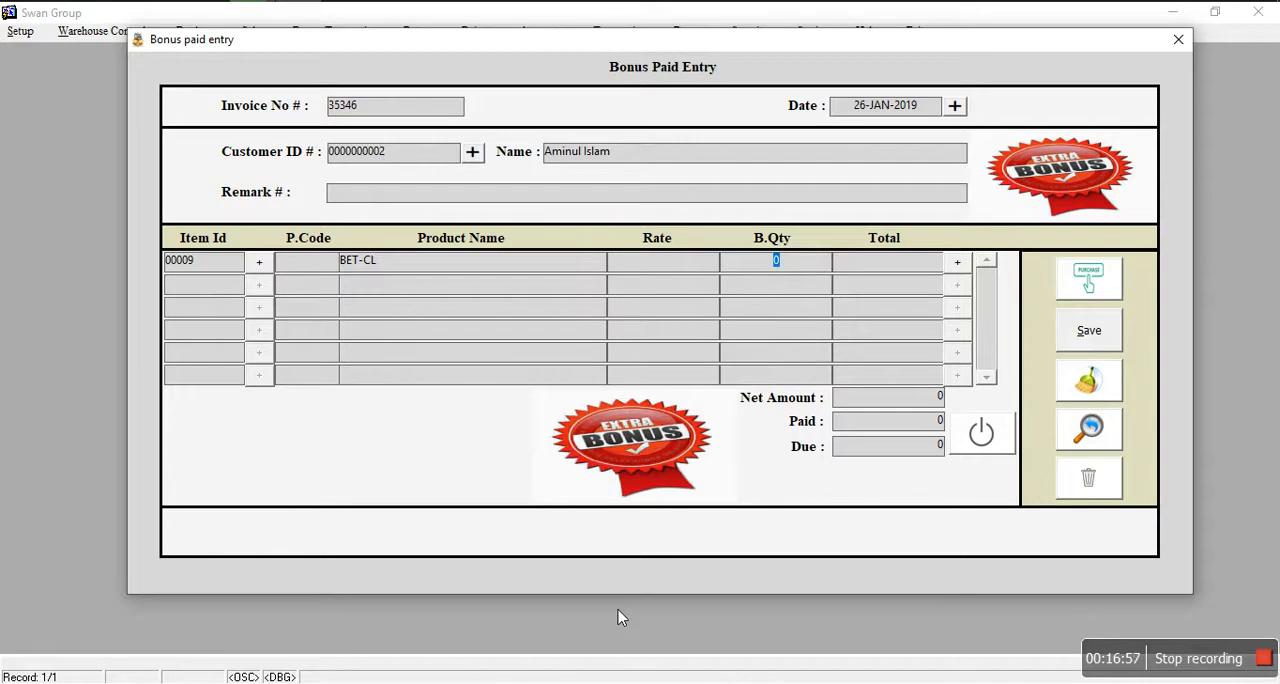
type("2")
key("Return")
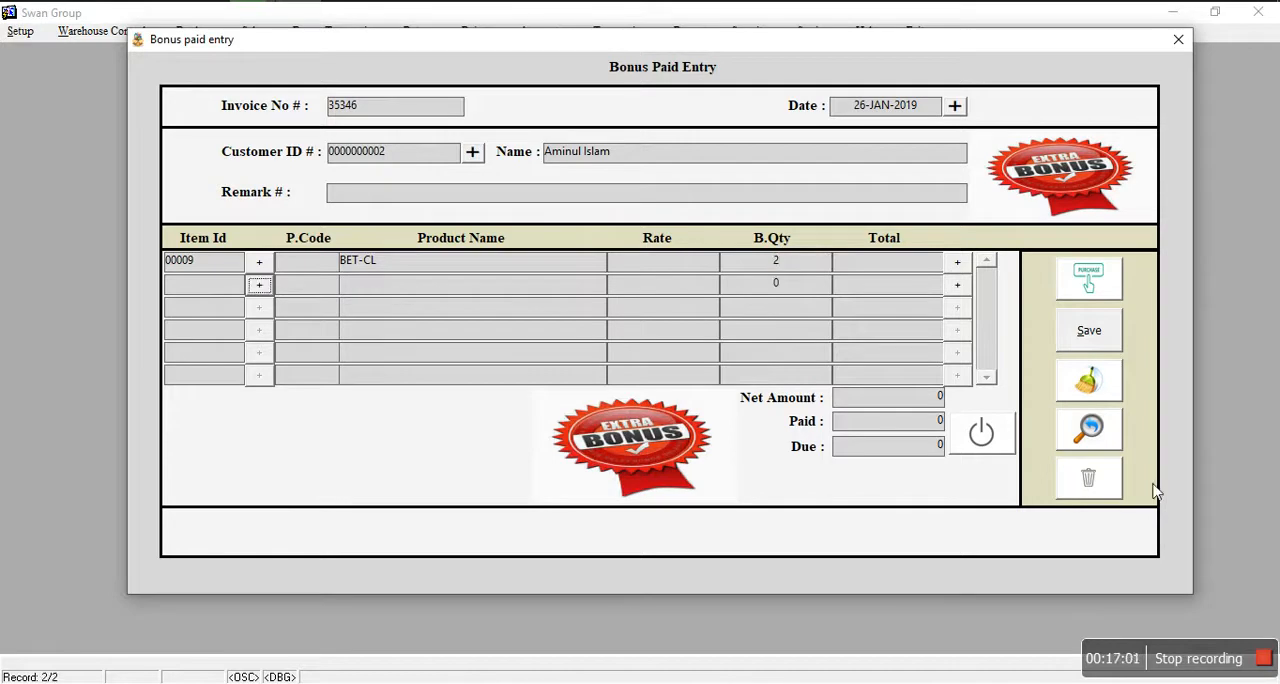
left_click(1086, 340)
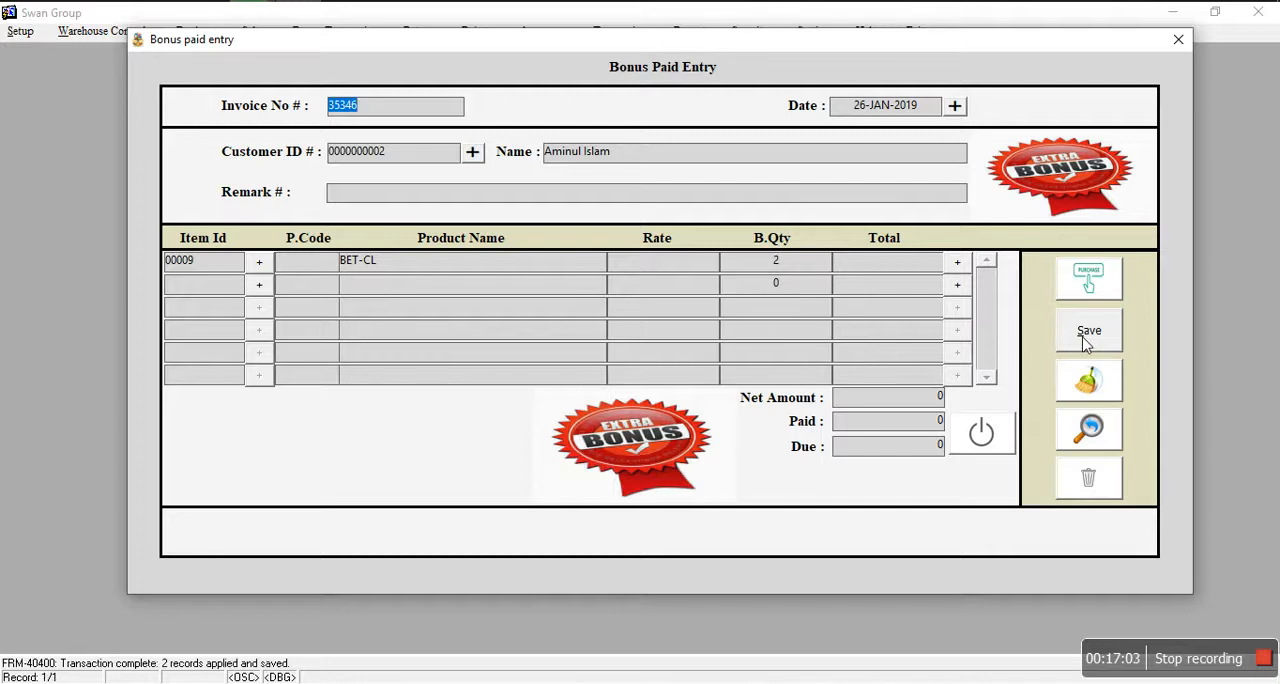
left_click(995, 440)
Step: Open the Purchase Return form and start a new return record
left_click(320, 30)
mouse_move(439, 32)
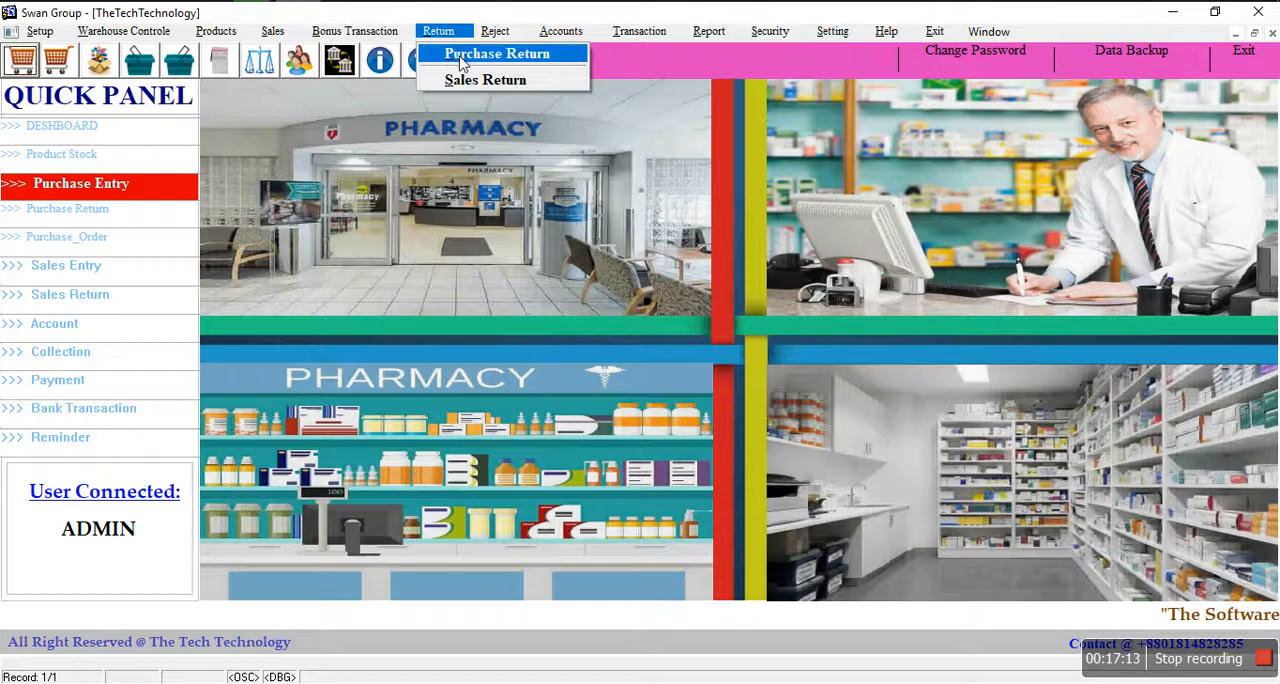
left_click(460, 60)
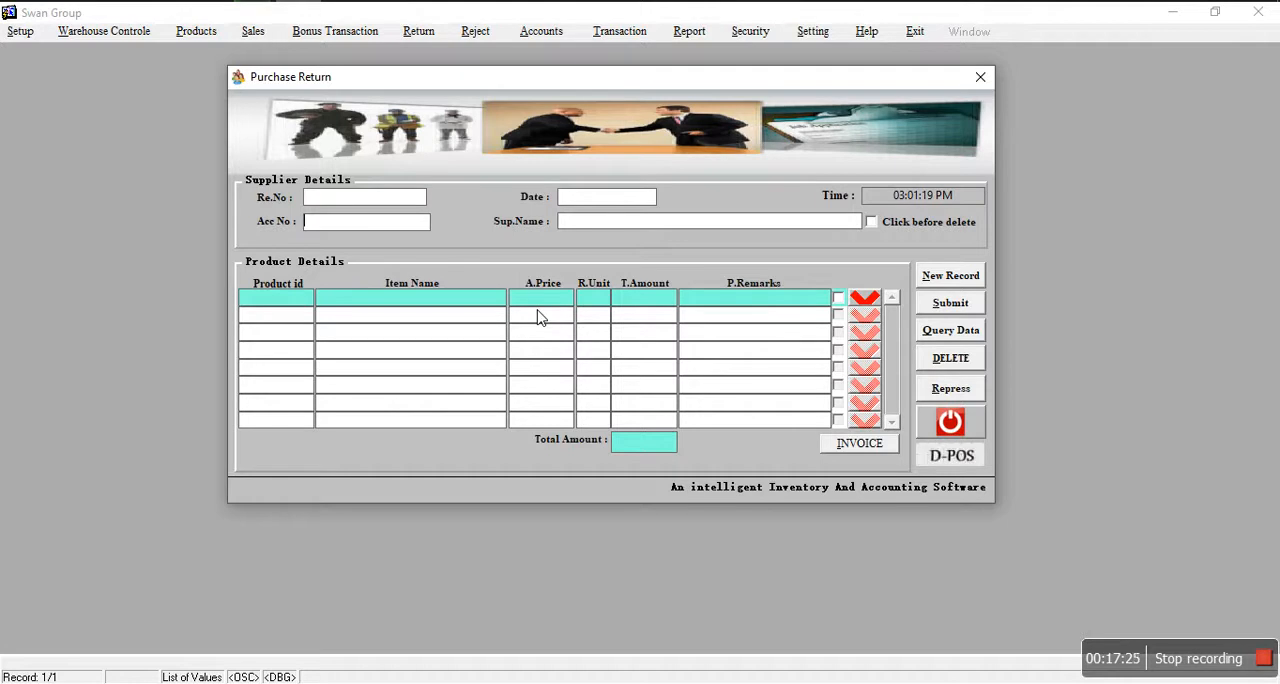
left_click(963, 282)
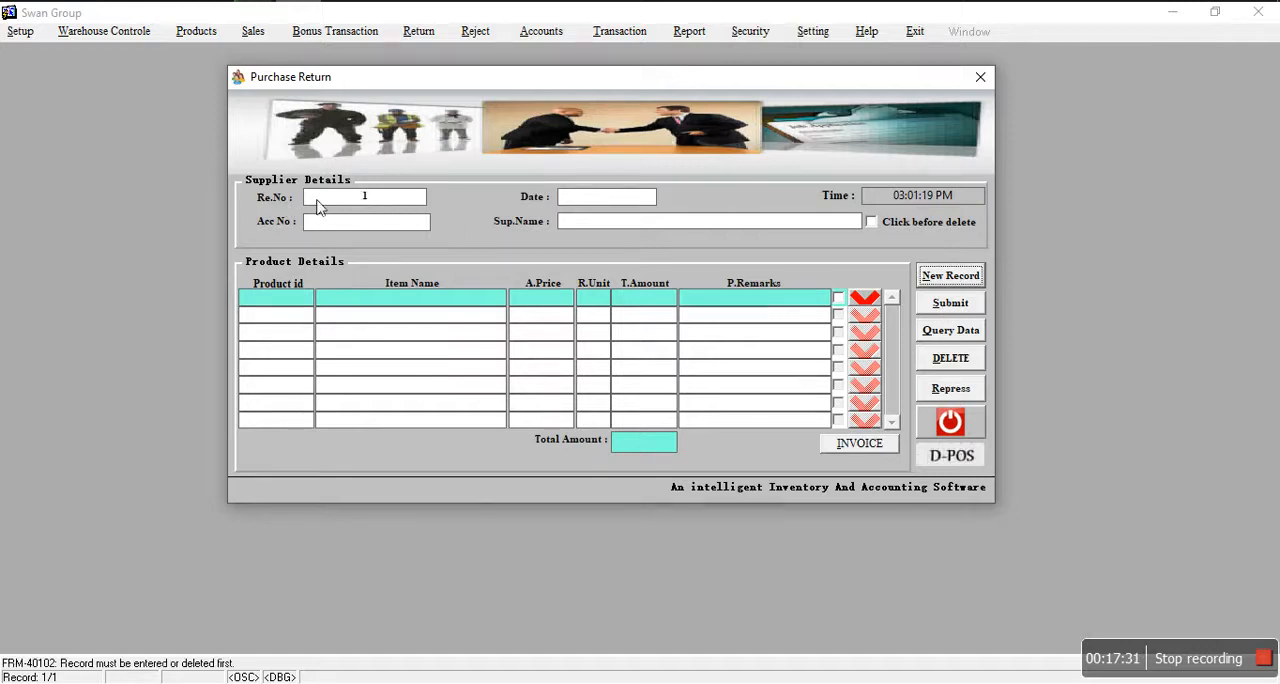
Step: Date the purchase return 15-JAN-2019 and choose Renata Limited as the supplier
left_click(607, 200)
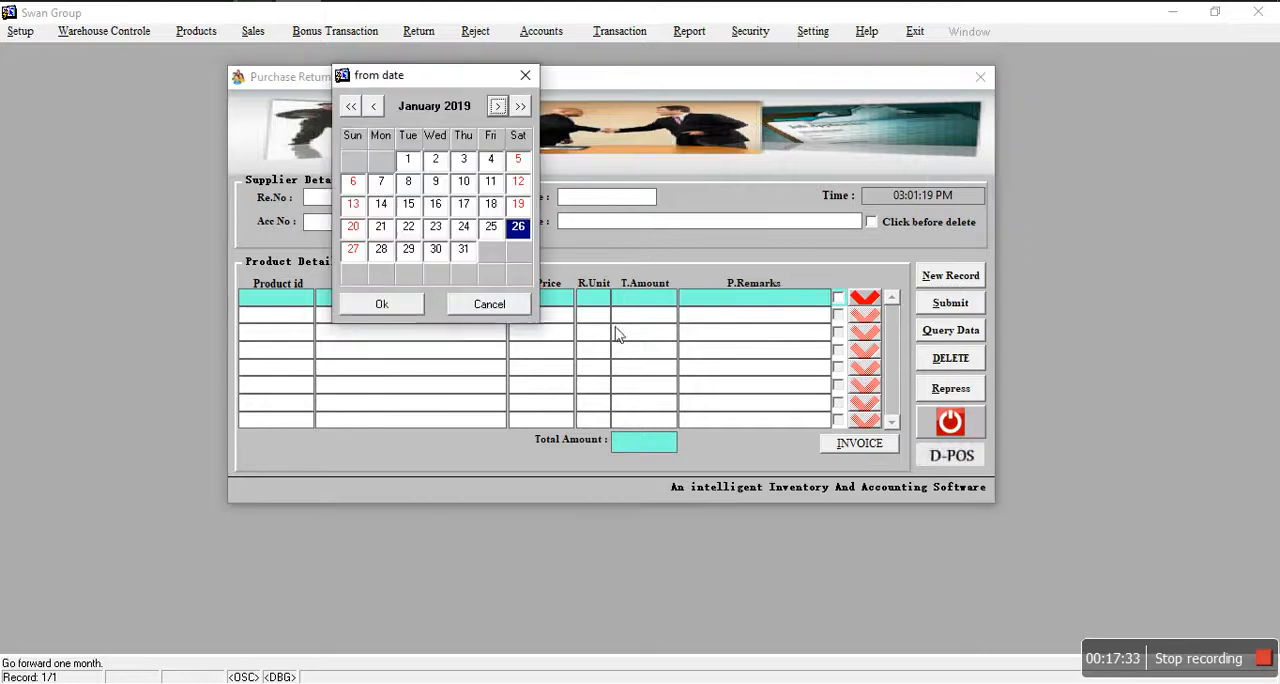
left_click(408, 204)
left_click(389, 301)
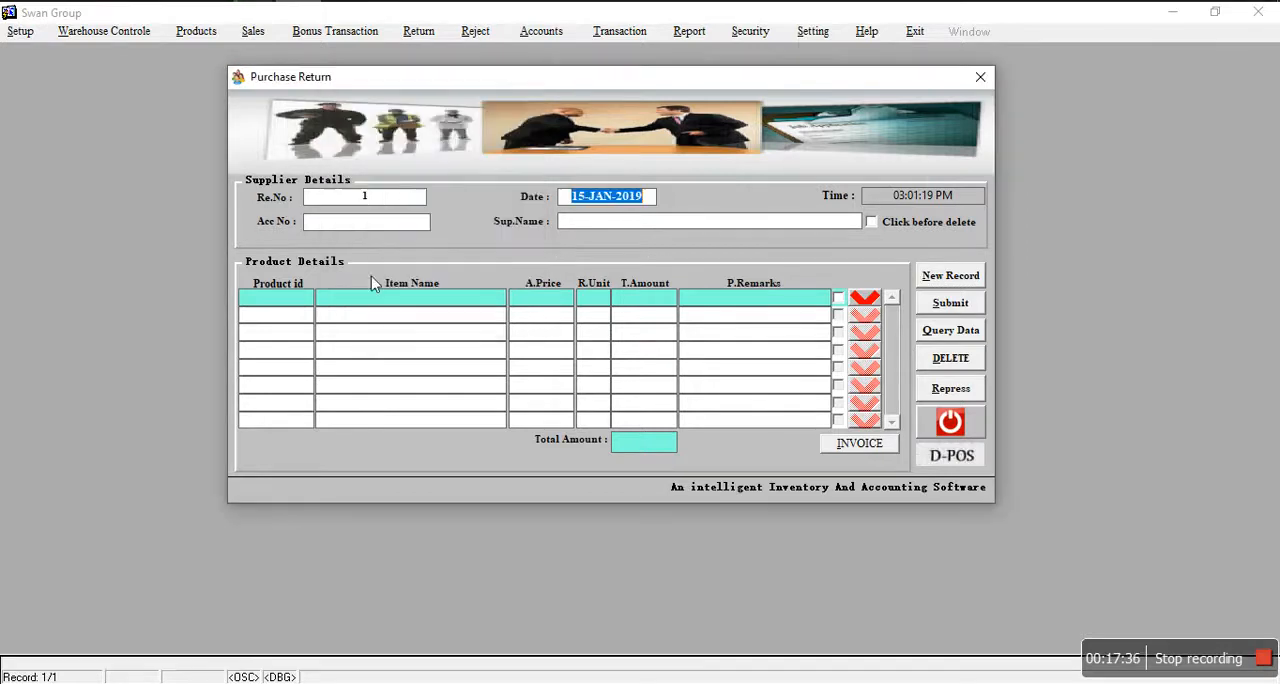
left_click(355, 222)
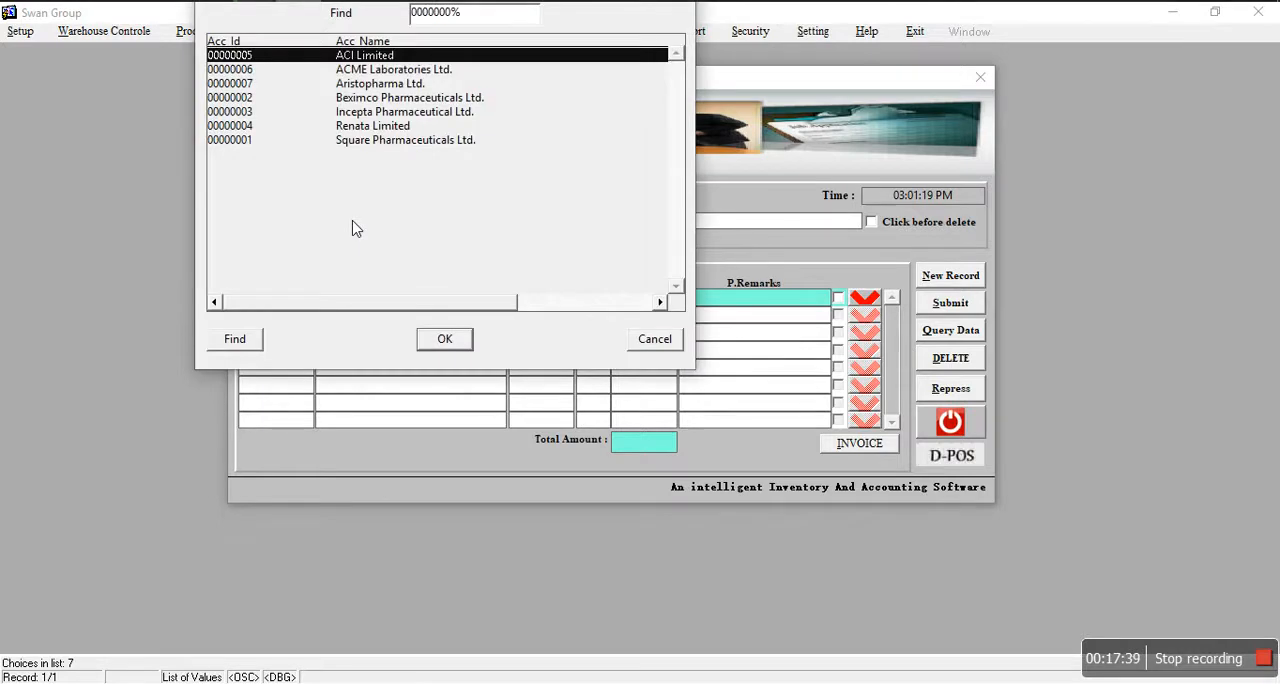
left_click(368, 126)
left_click(464, 340)
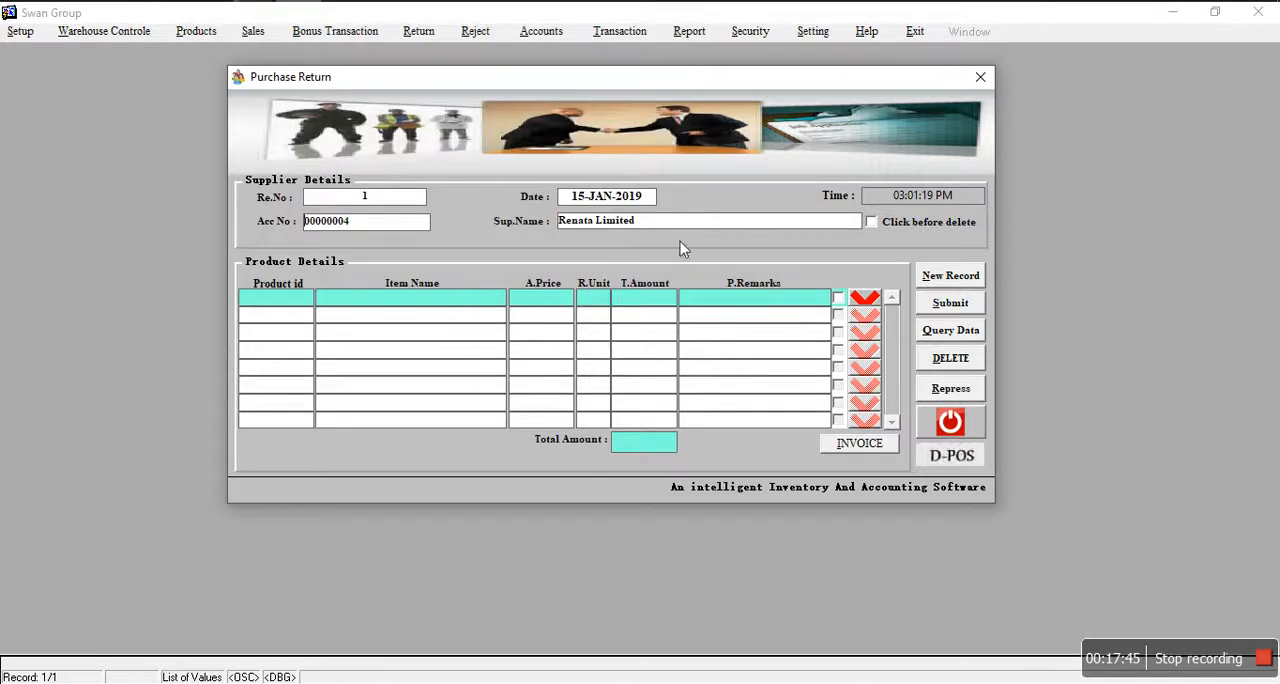
Step: Add Aprocin-250 from the item list as the first product of the purchase return
double_click(306, 310)
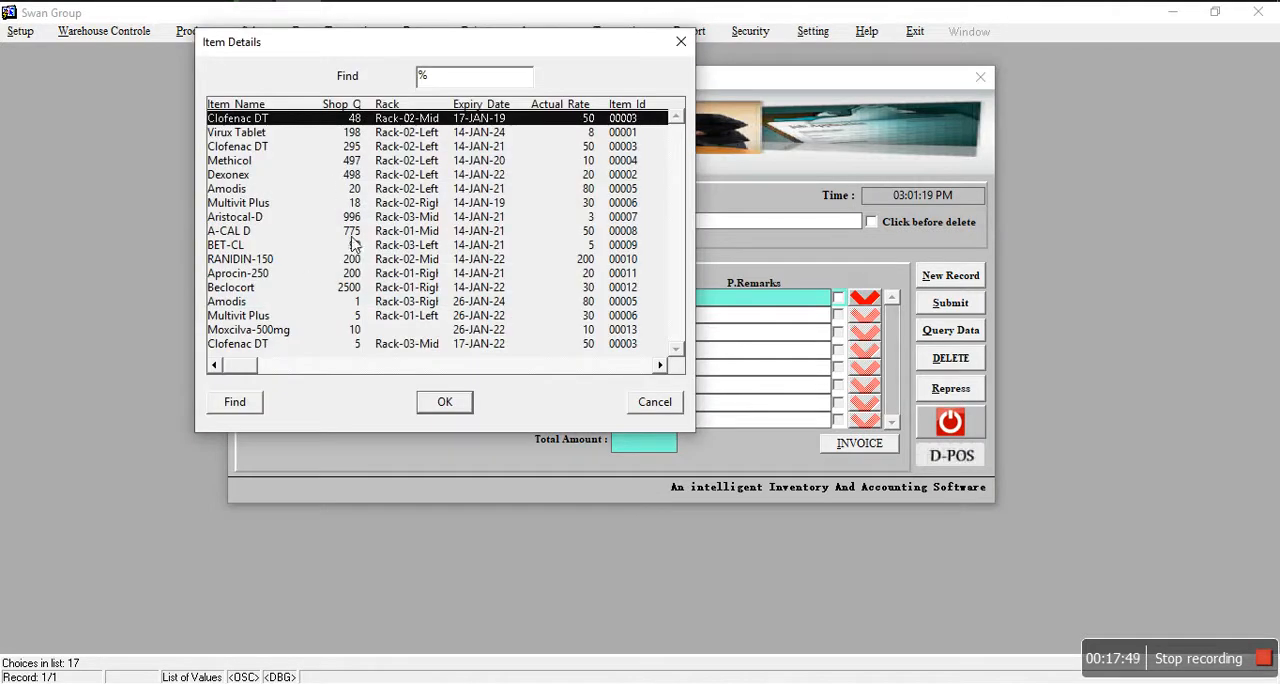
left_click(237, 180)
left_click(268, 148)
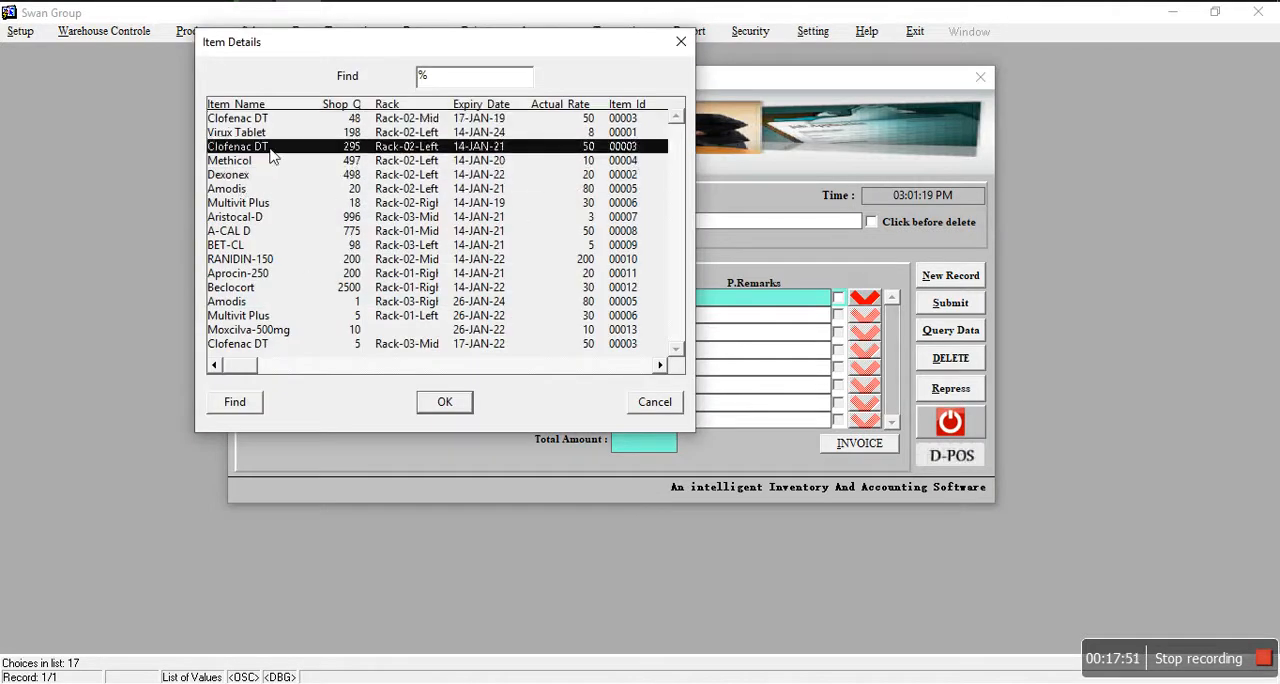
left_click(273, 244)
left_click(245, 232)
left_click(248, 259)
left_click(252, 274)
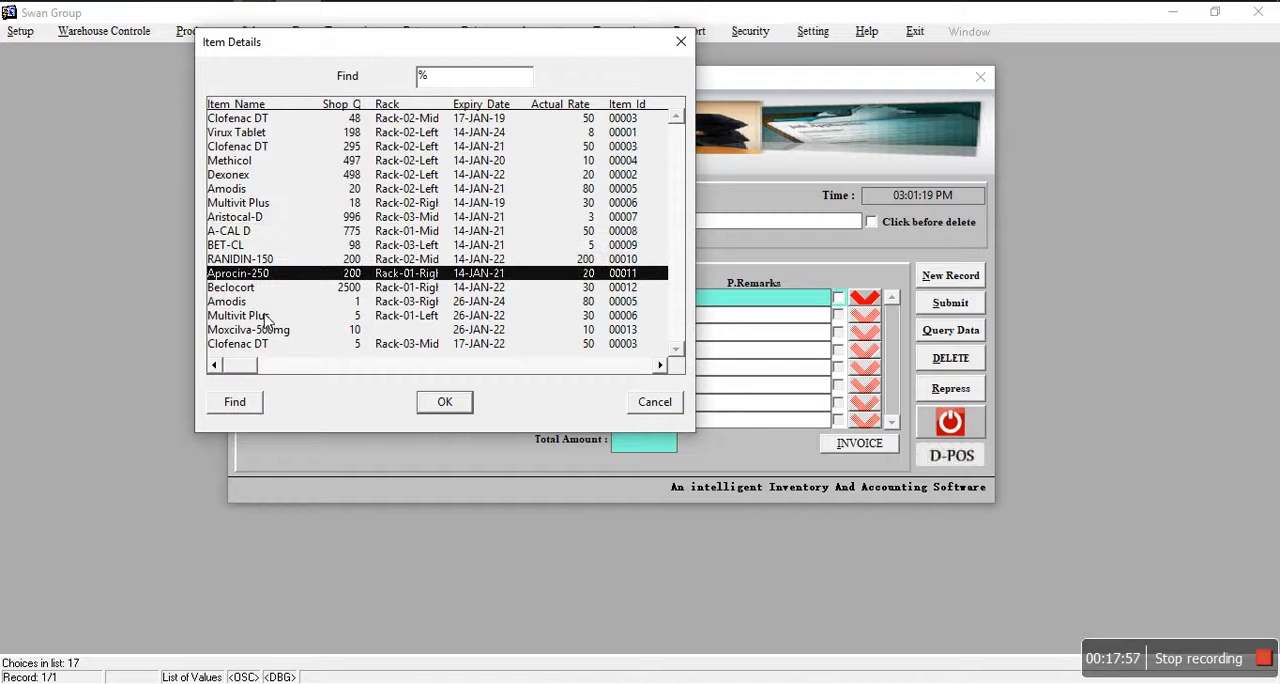
left_click(445, 402)
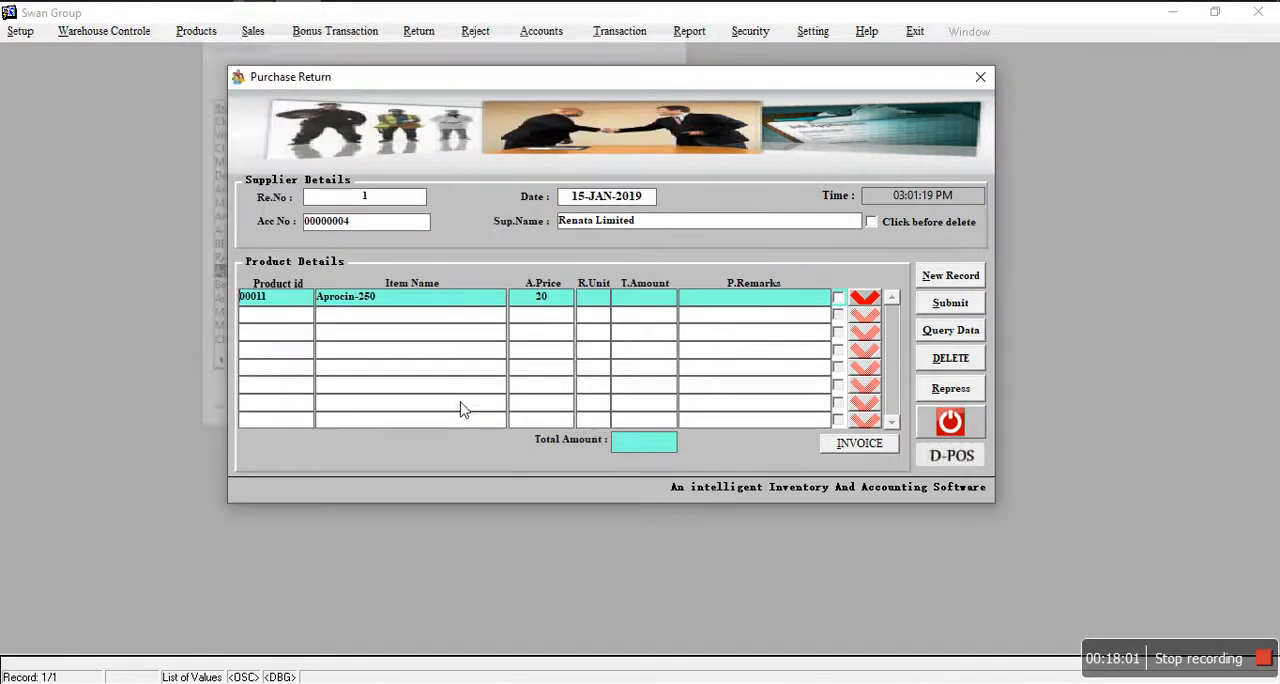
Step: Set the Aprocin-250 return quantity to 5 units and submit the purchase return
left_click(598, 297)
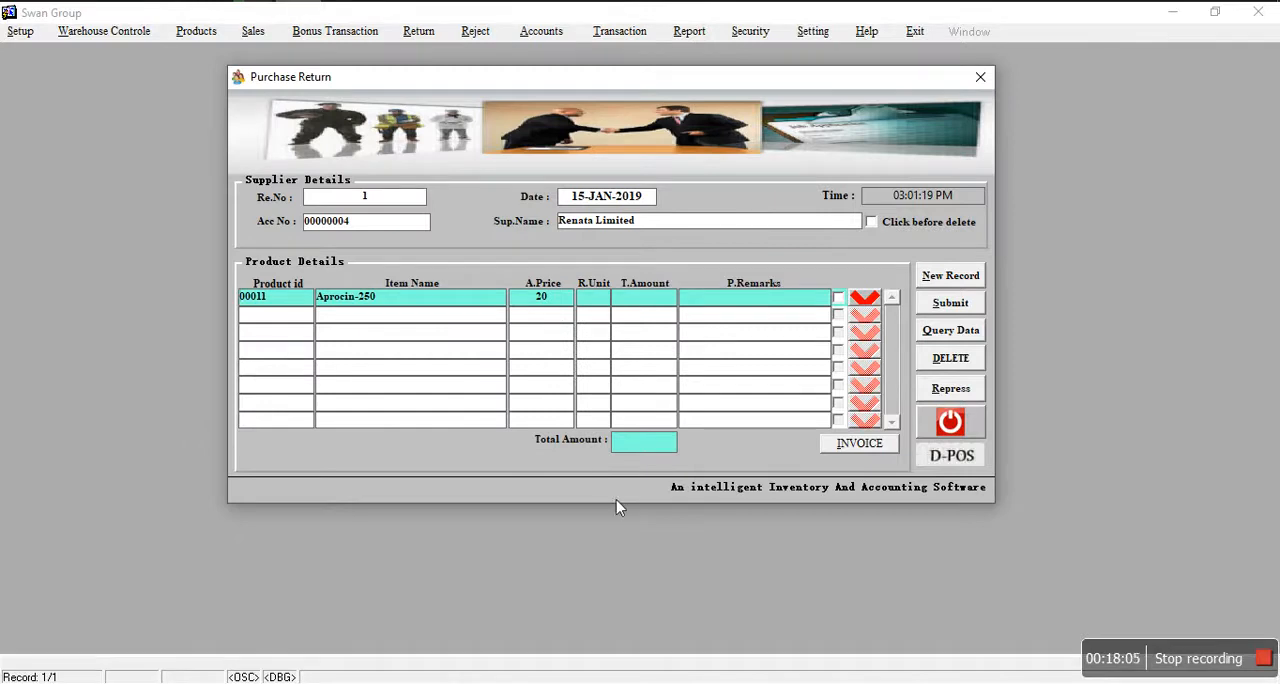
type("5")
key("Return")
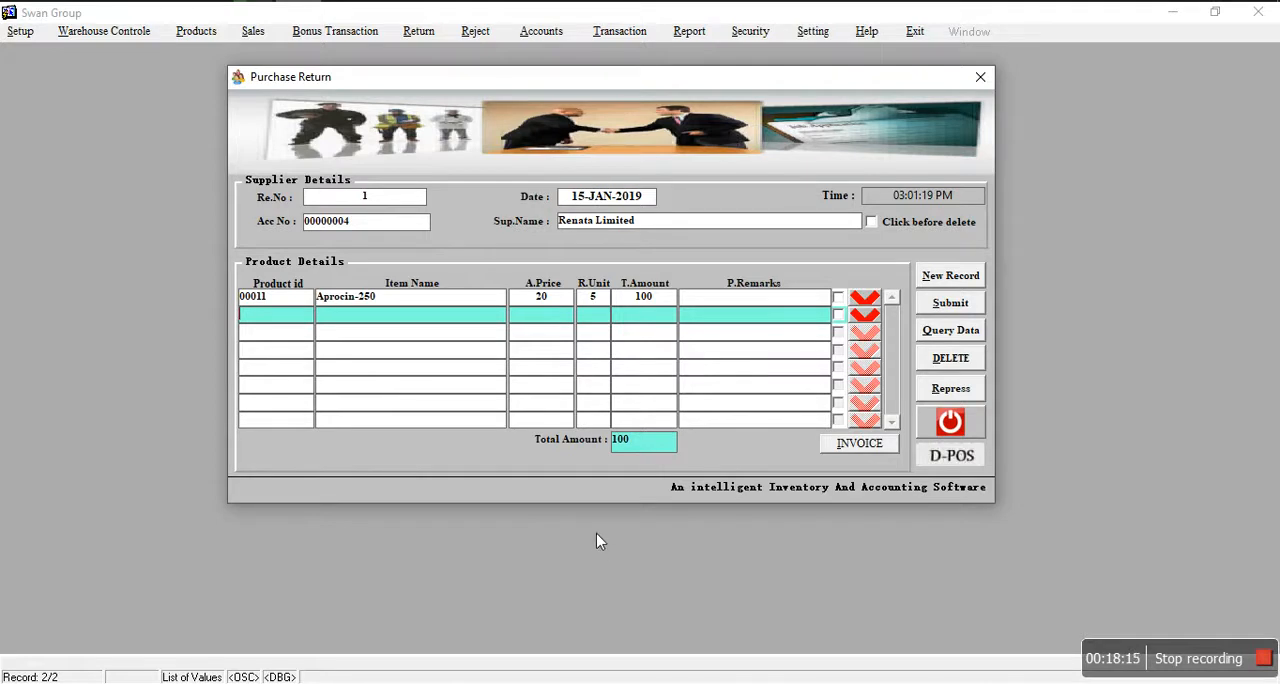
left_click(945, 309)
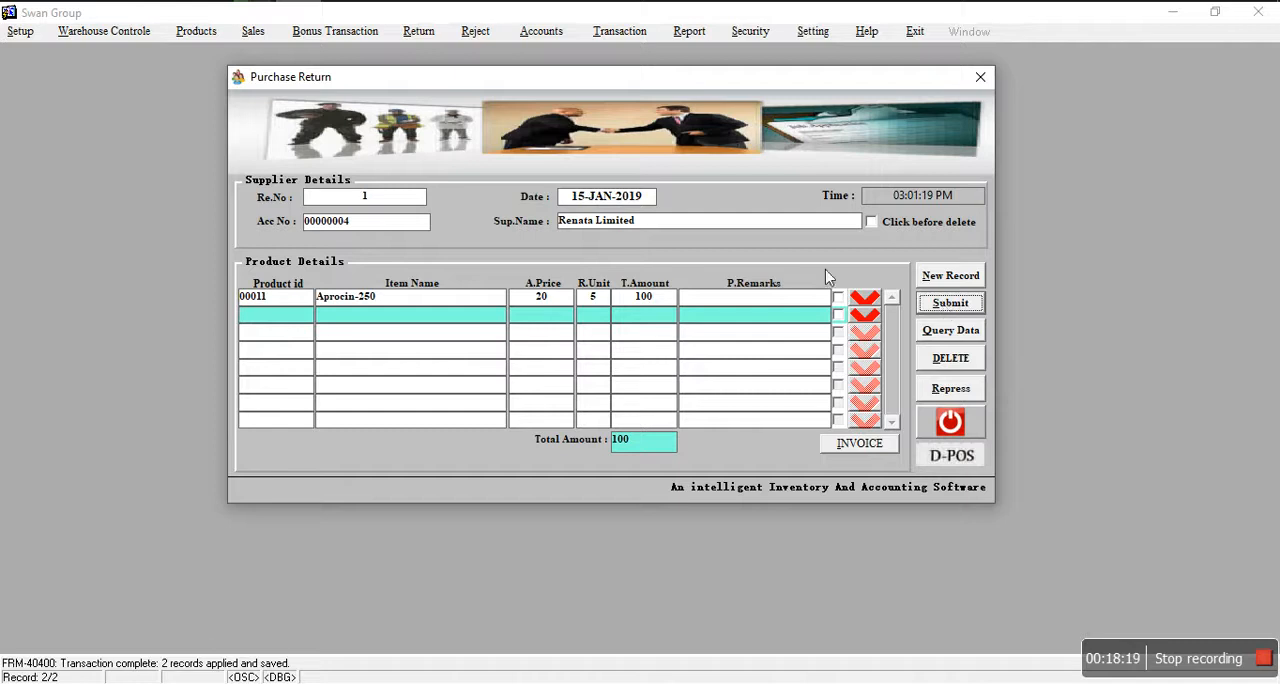
Step: Preview the printed invoice for purchase return 1, and close the preview and the return form
left_click(835, 444)
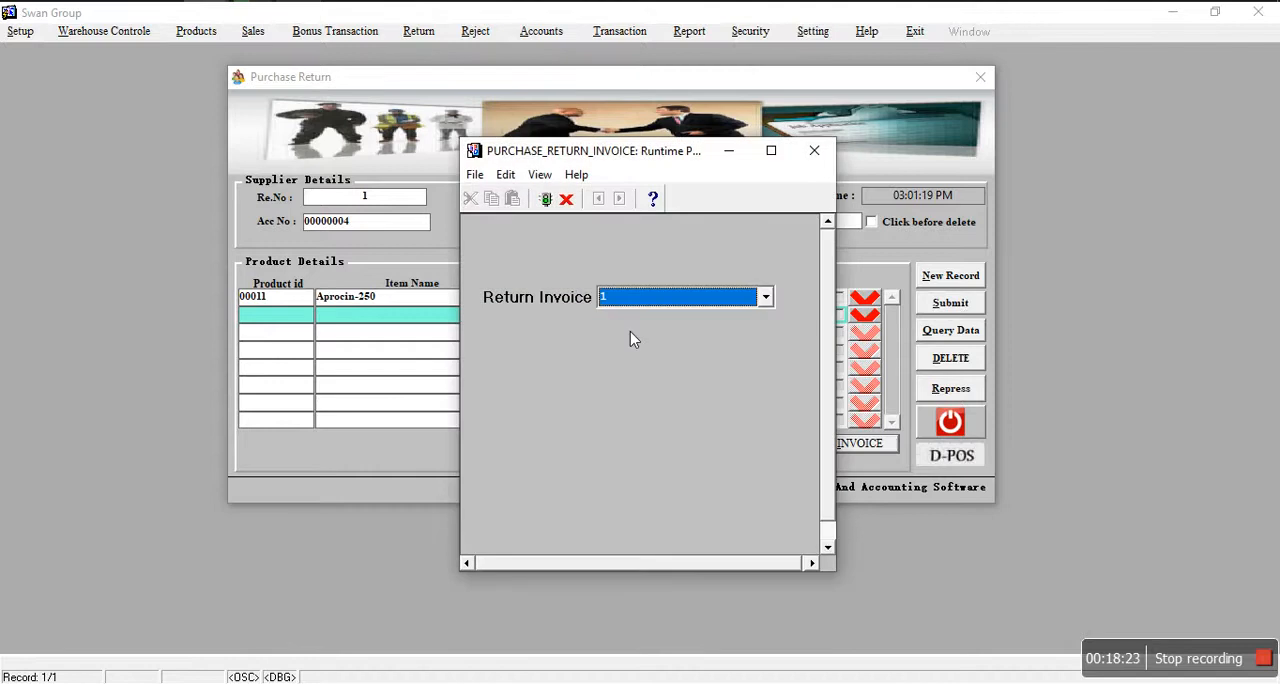
key("Return")
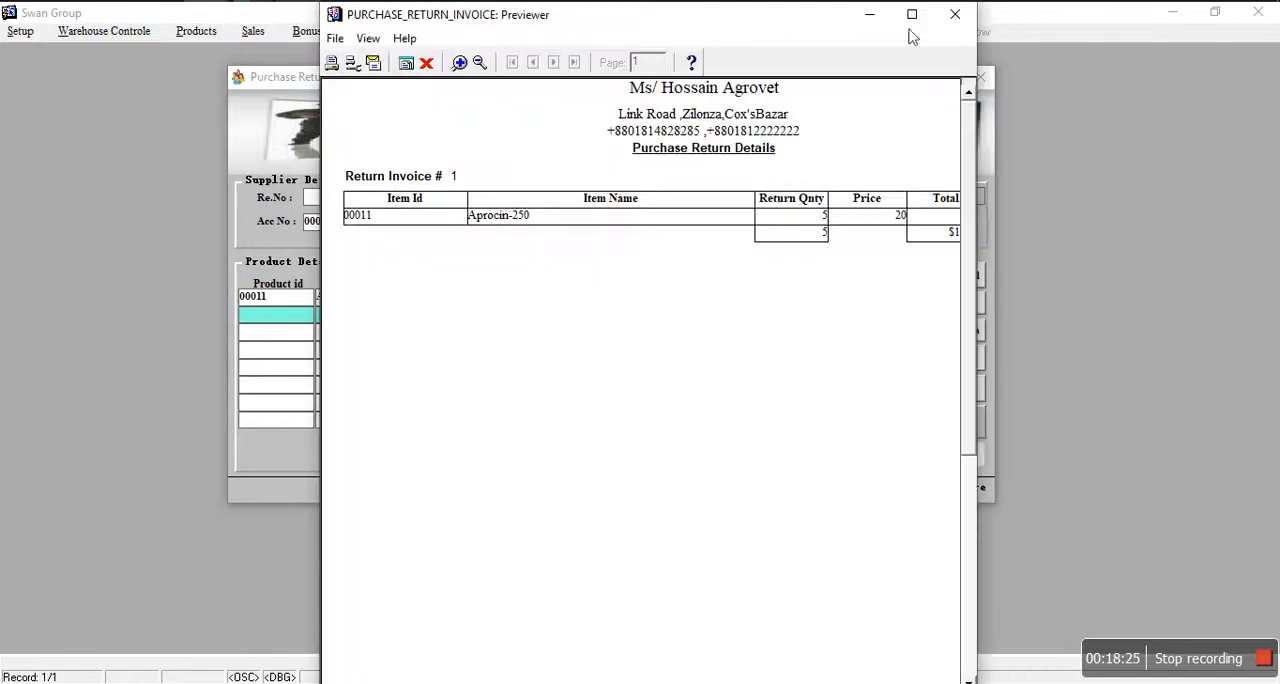
left_click(912, 14)
left_click(107, 50)
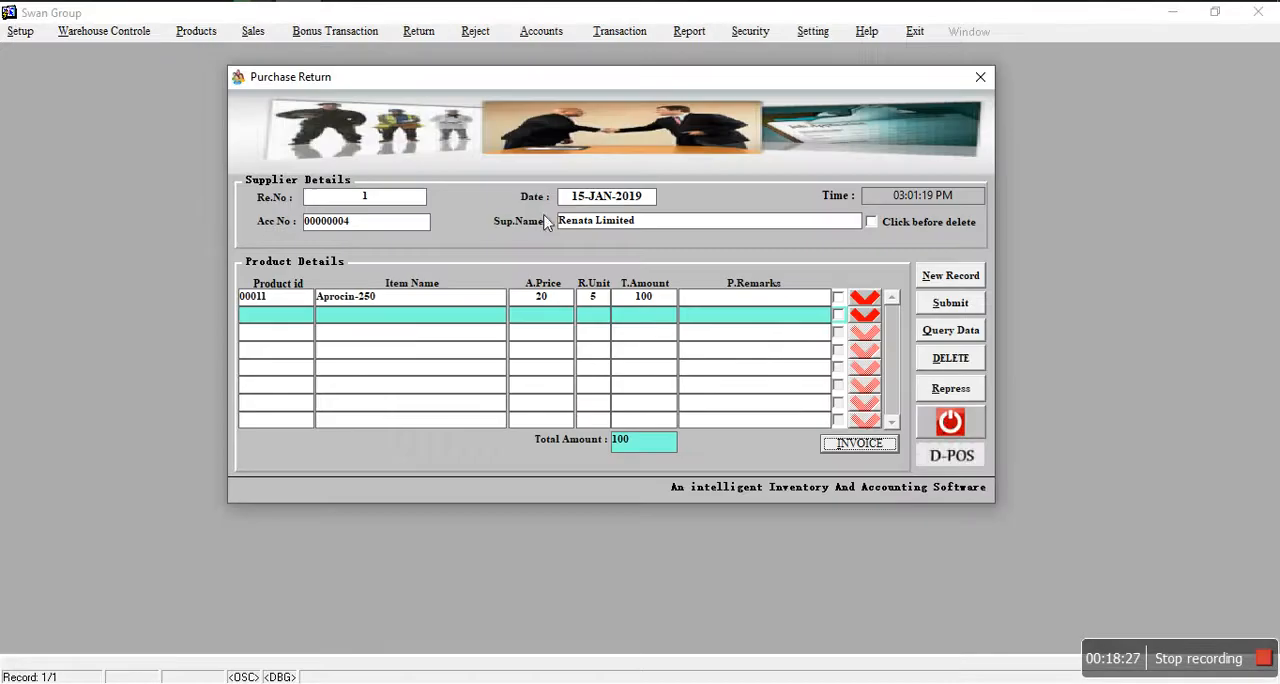
left_click(948, 424)
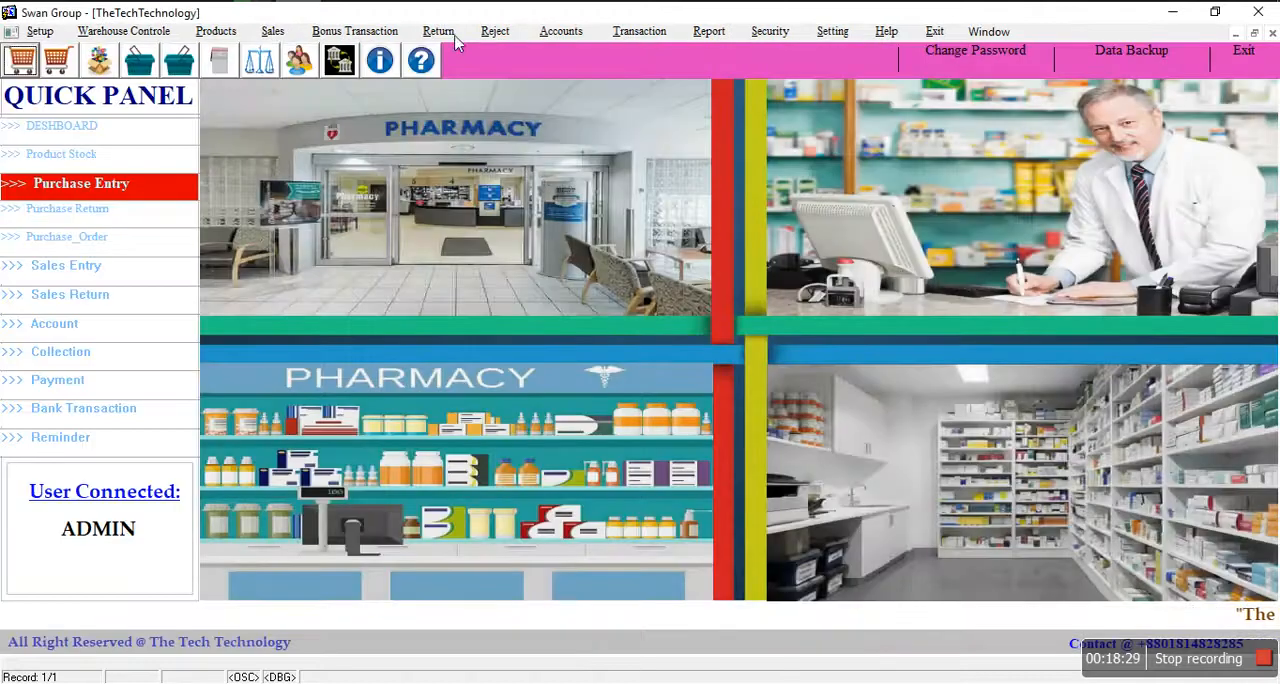
Step: Open the Sales Return form, start a new return entry and enter its invoice number
left_click(447, 33)
left_click(460, 82)
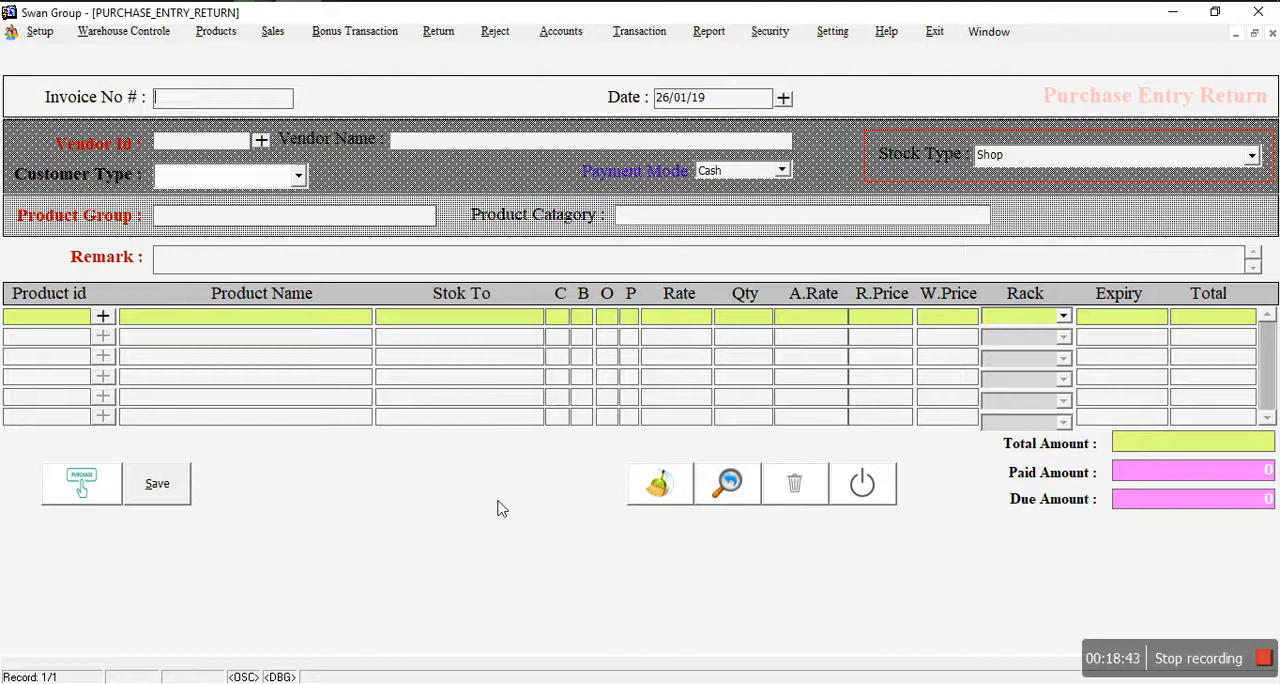
left_click(70, 487)
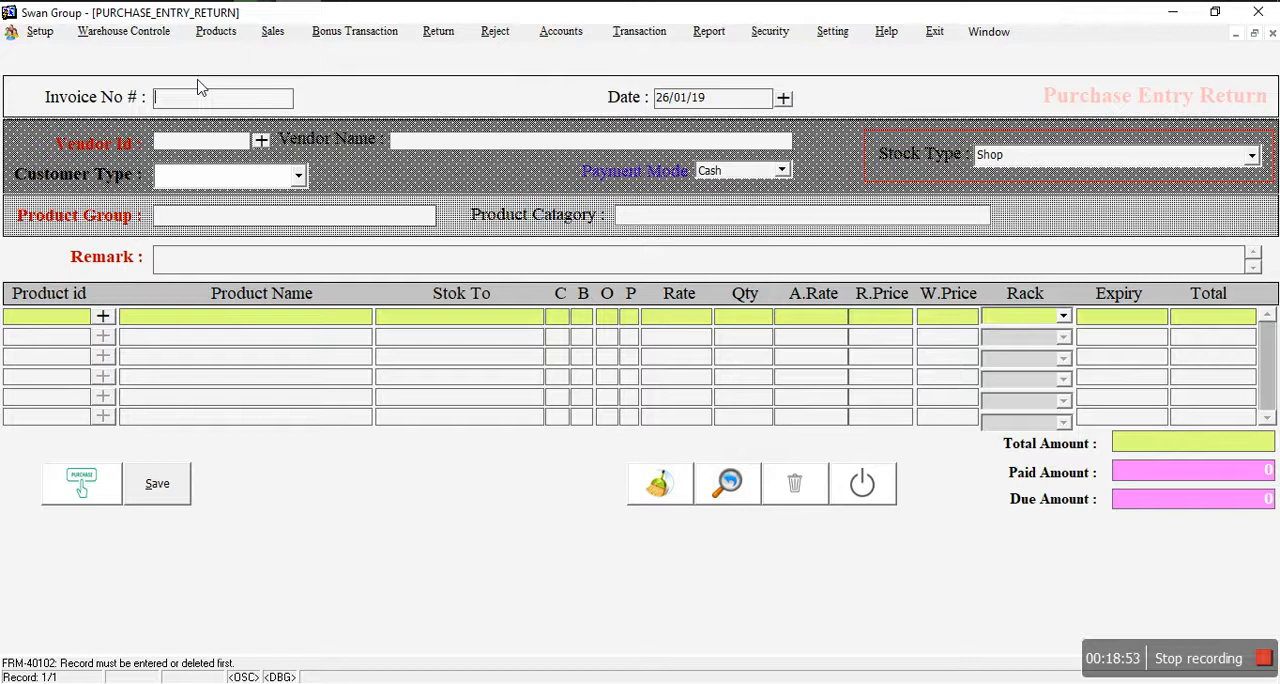
left_click(82, 483)
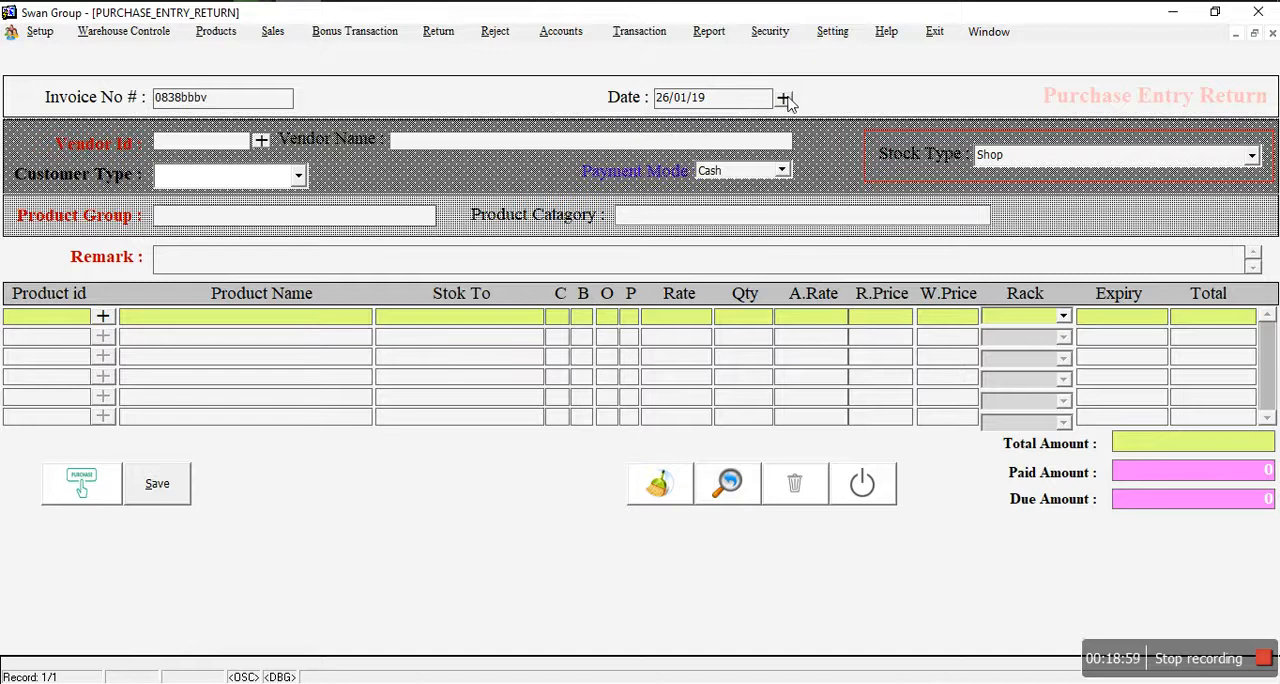
Step: Confirm 26/01/19 as the return date and select the second customer in the customer list
left_click(784, 98)
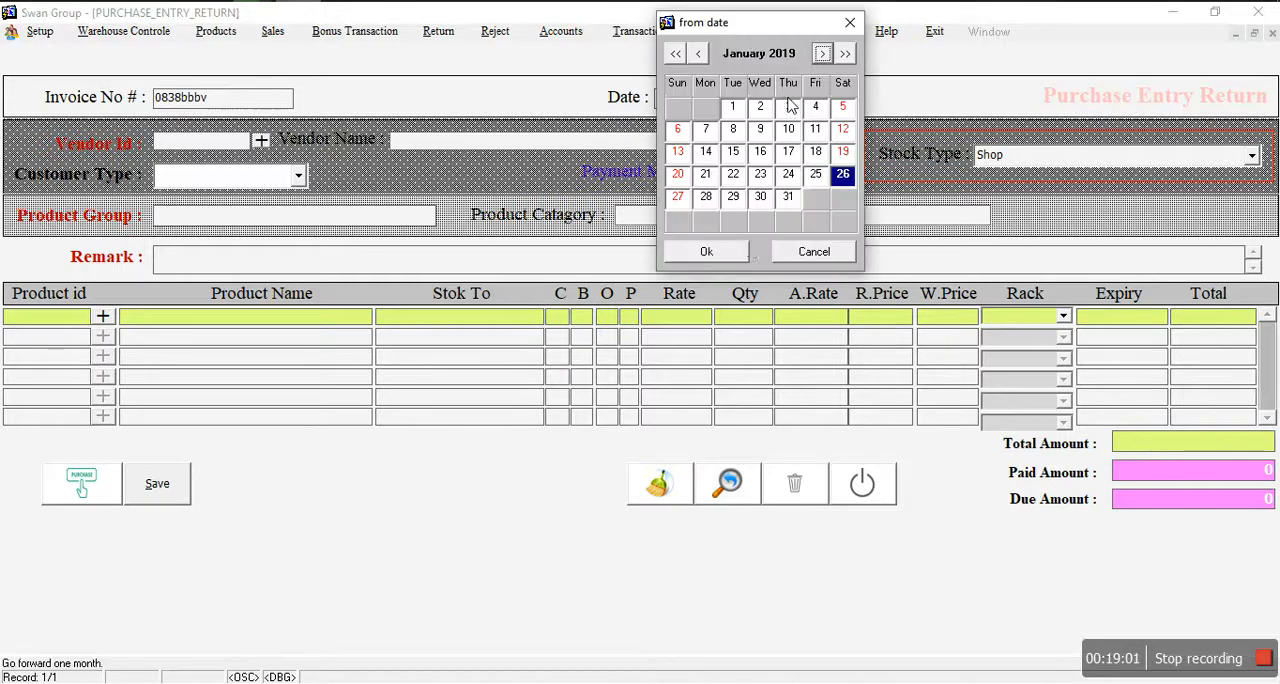
left_click(733, 256)
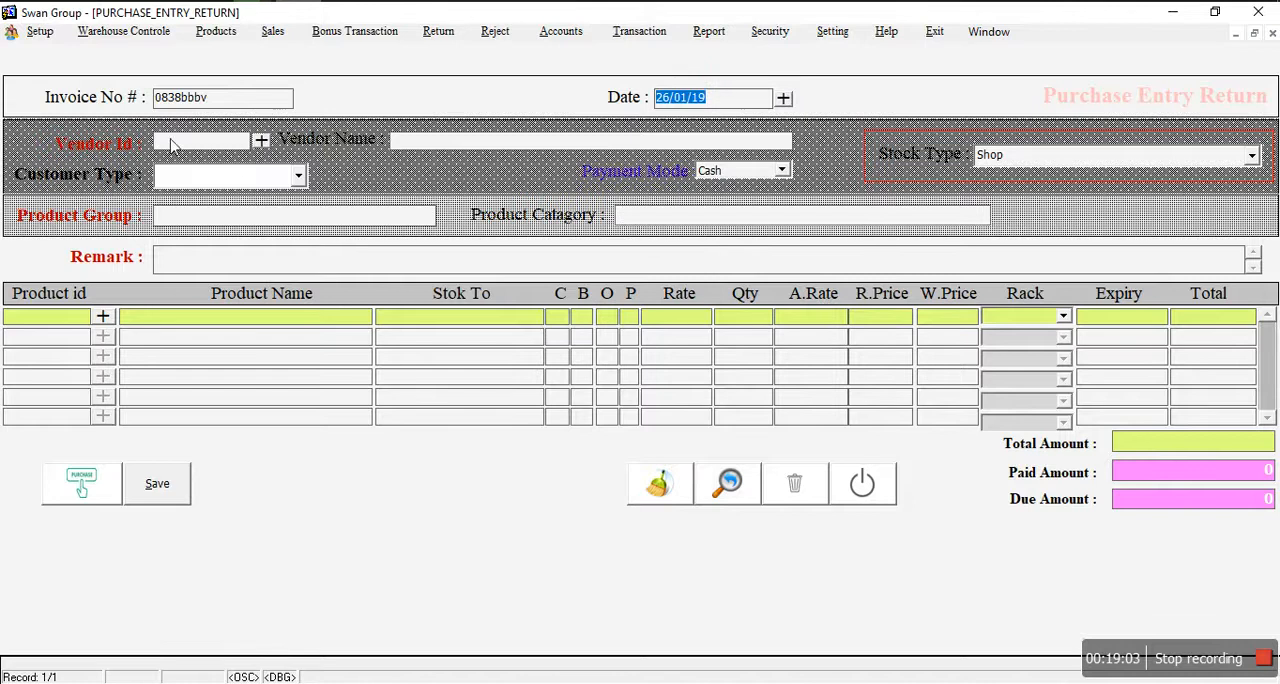
left_click(260, 141)
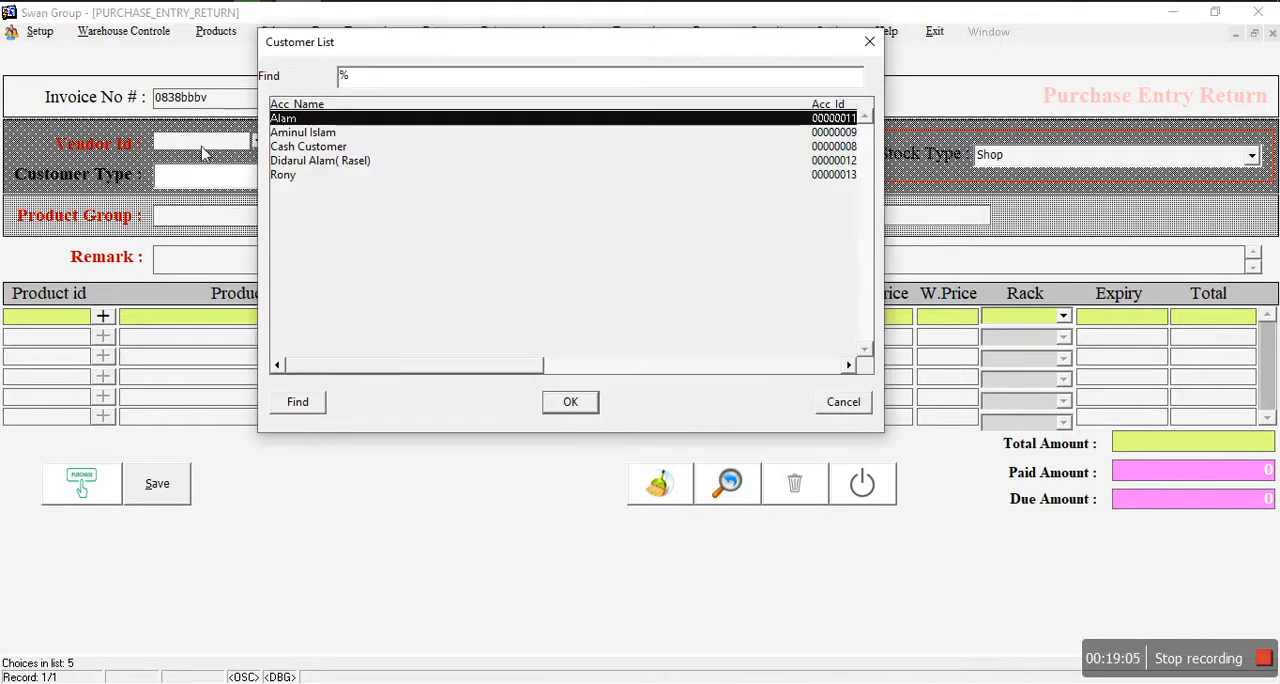
left_click(328, 133)
left_click(570, 401)
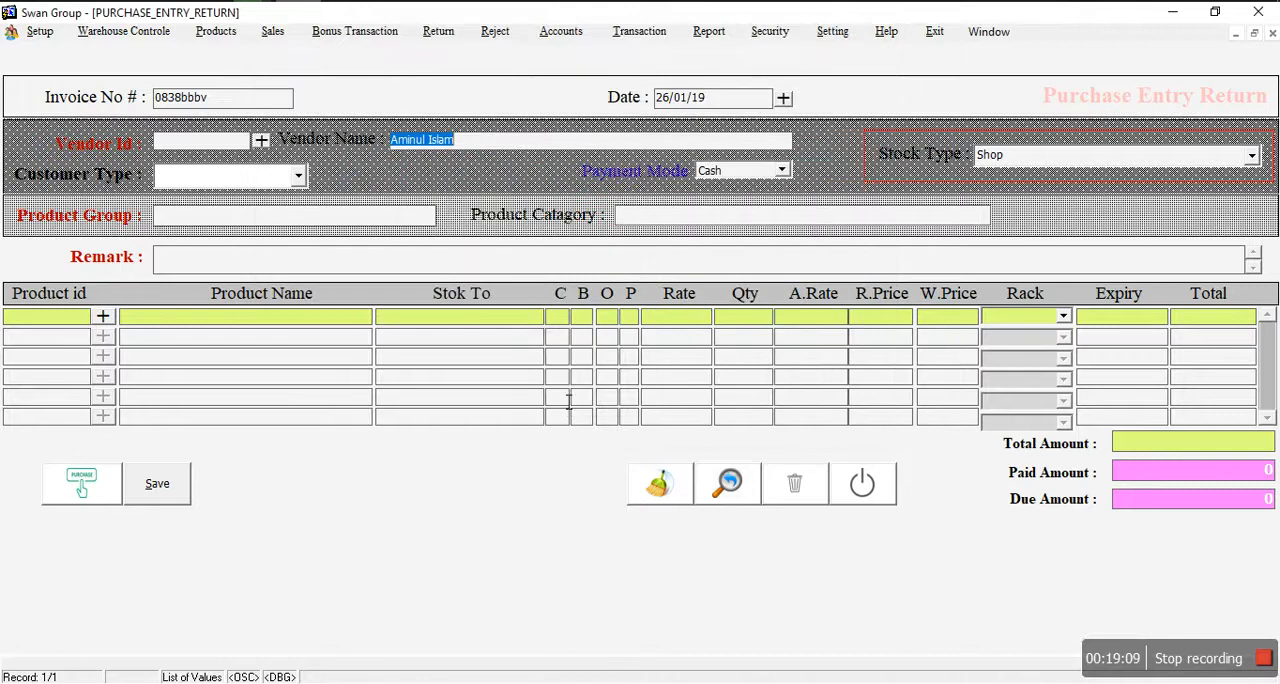
Step: Set the return's payment mode to Cash and the customer type to Parmanent
left_click(746, 175)
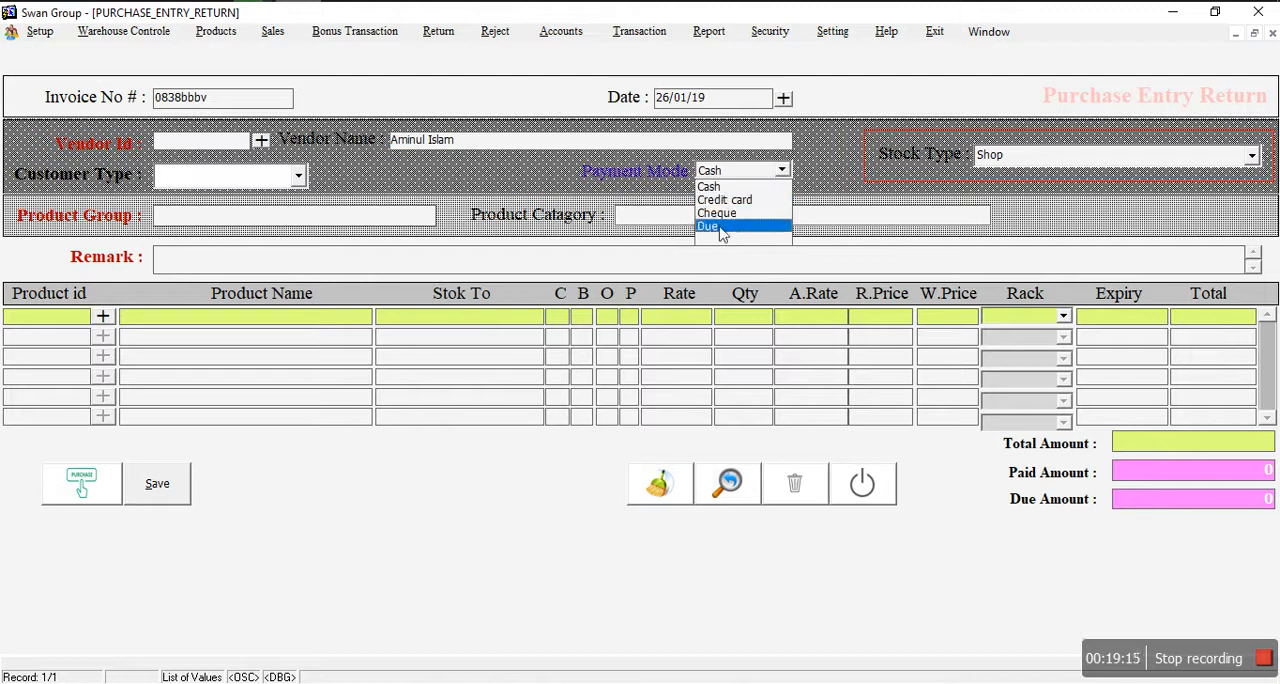
left_click(712, 187)
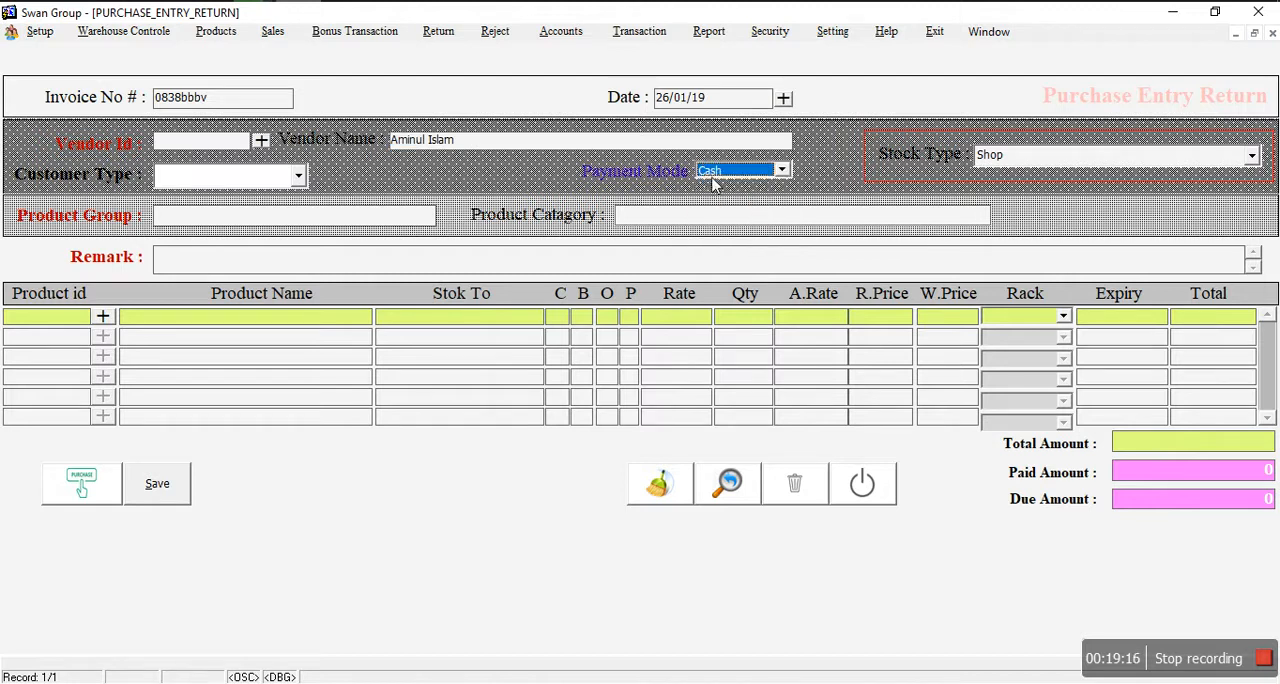
left_click(270, 180)
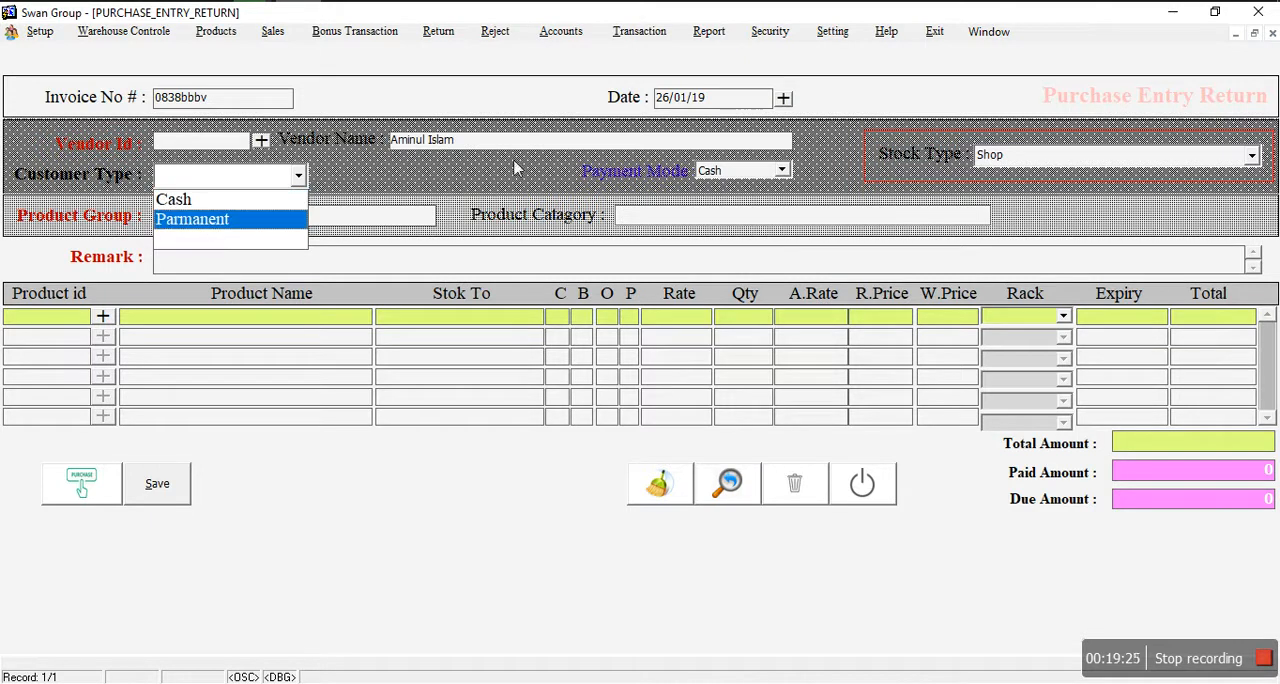
left_click(249, 221)
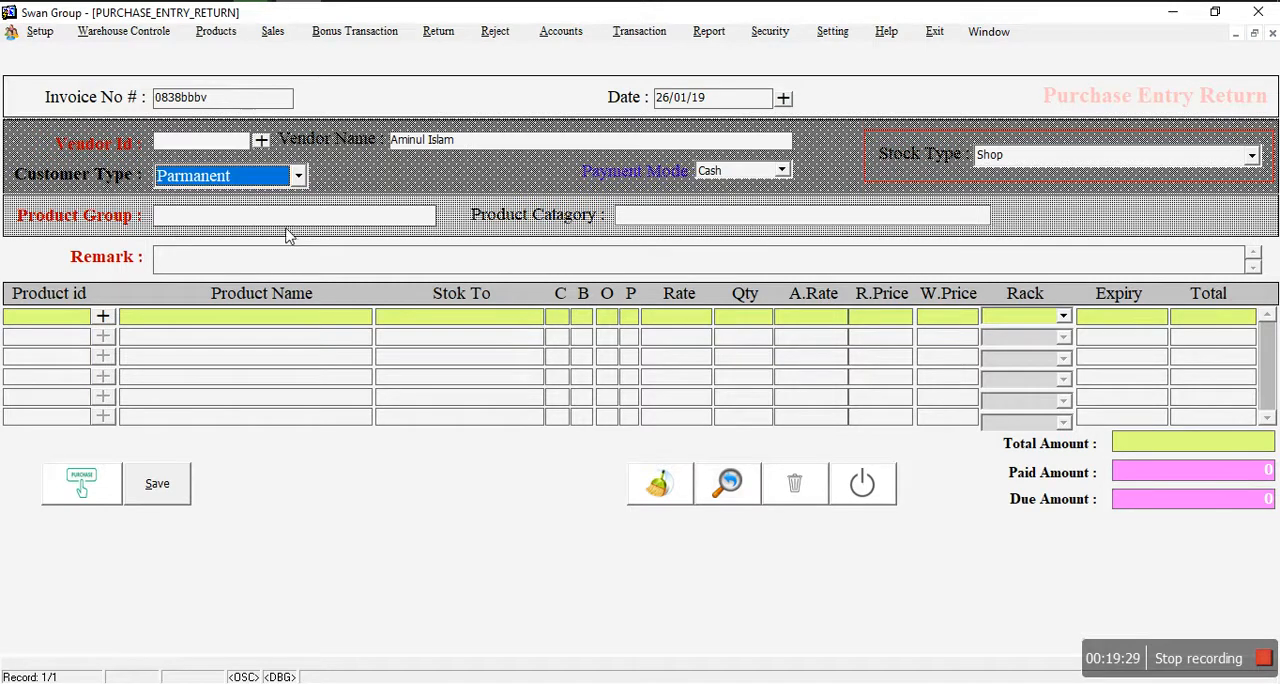
Step: Set the return's product group to Aristopharma Ltd. from the account list
left_click(208, 222)
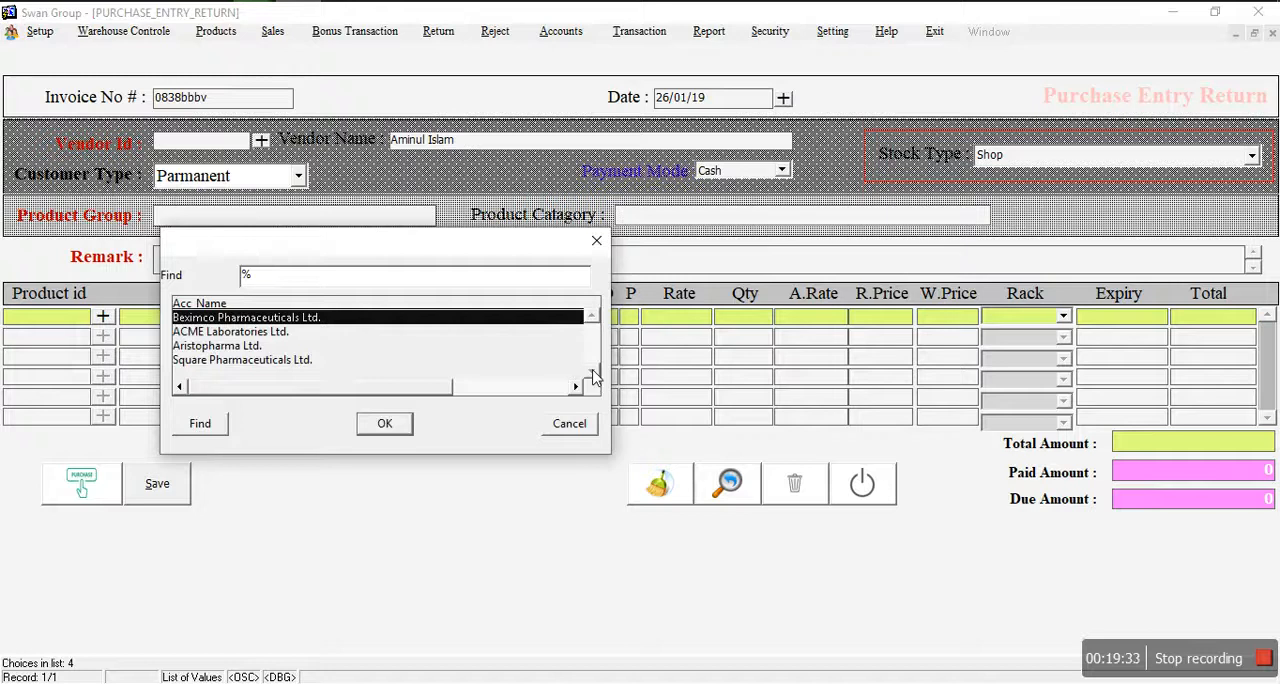
left_click(207, 335)
left_click(216, 360)
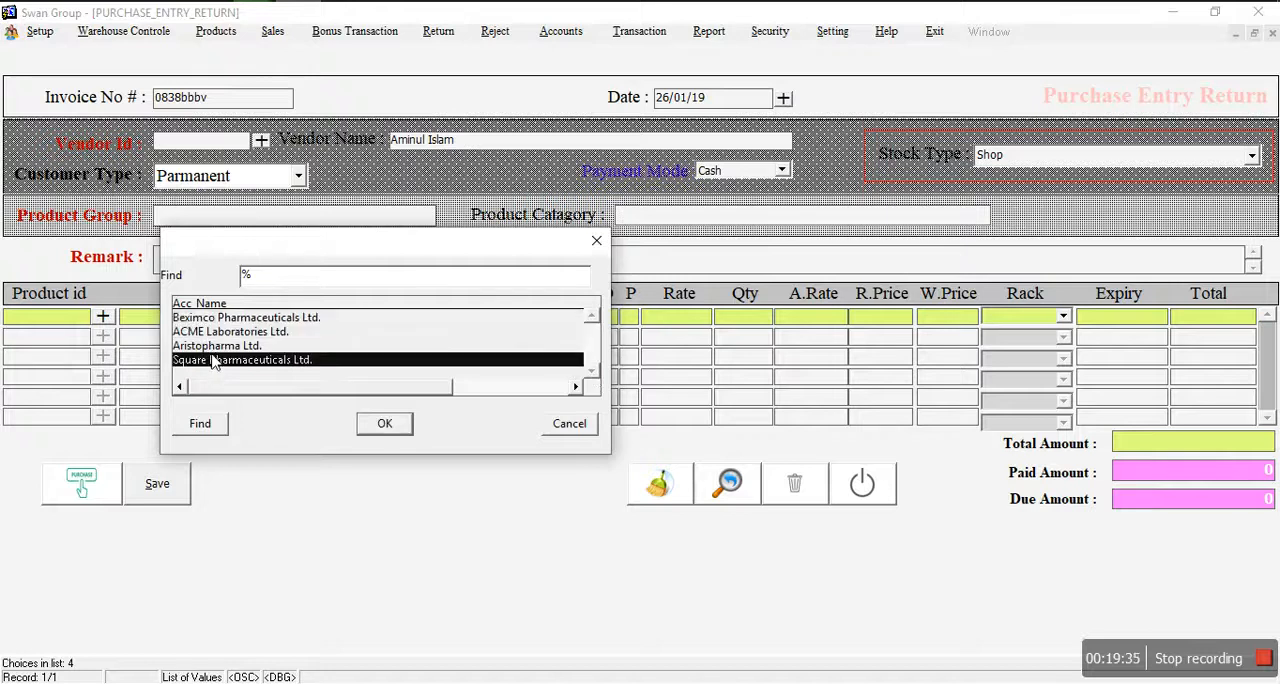
left_click(218, 347)
left_click(398, 426)
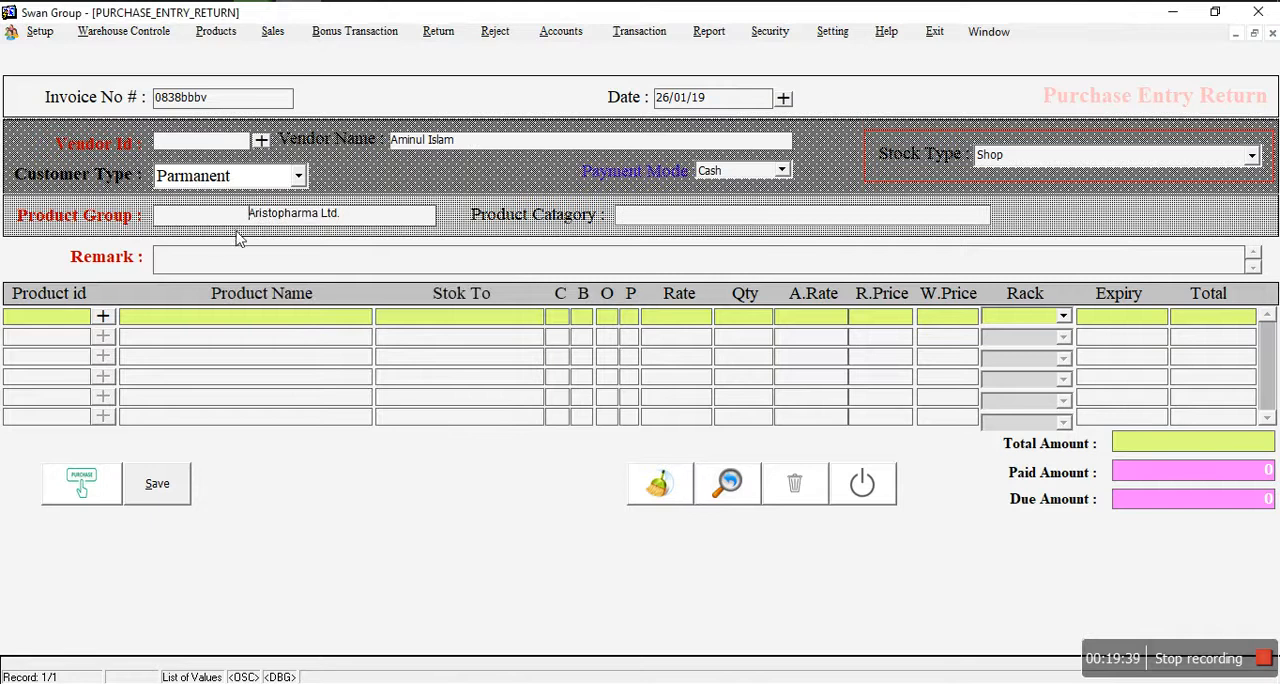
Step: Set the return's product category to Tab from the category list
left_click(648, 216)
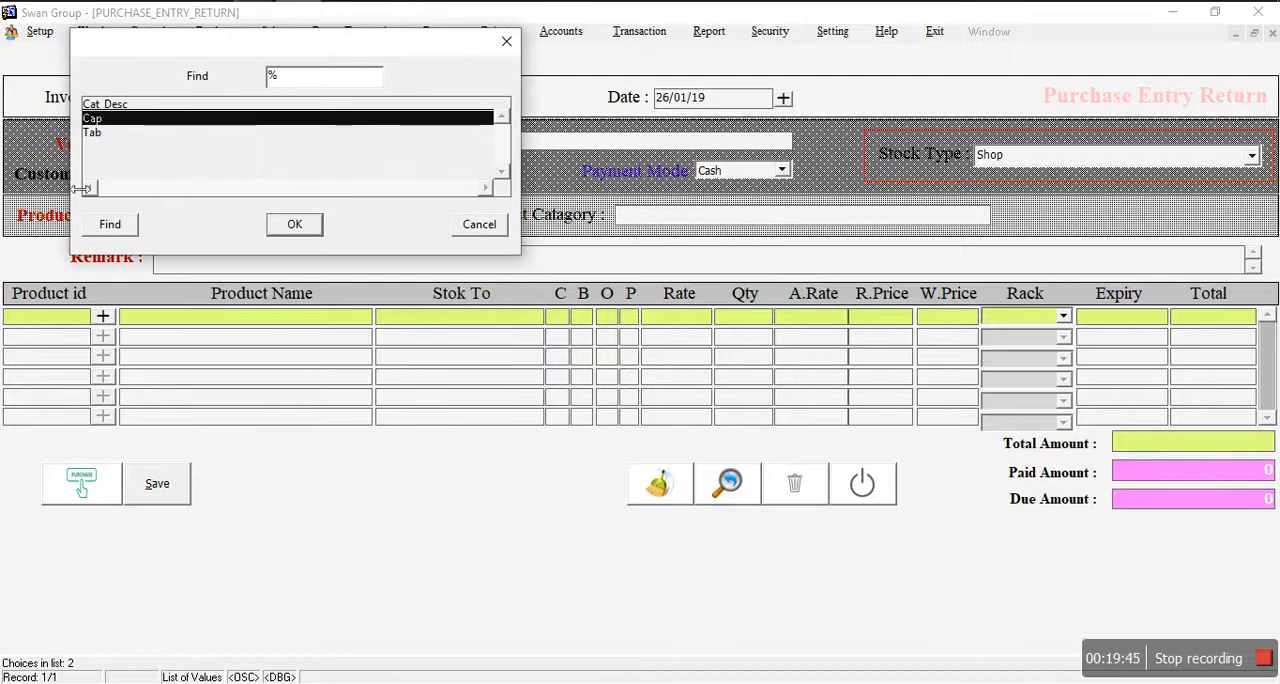
left_click(88, 134)
left_click(95, 123)
left_click(95, 132)
left_click(285, 225)
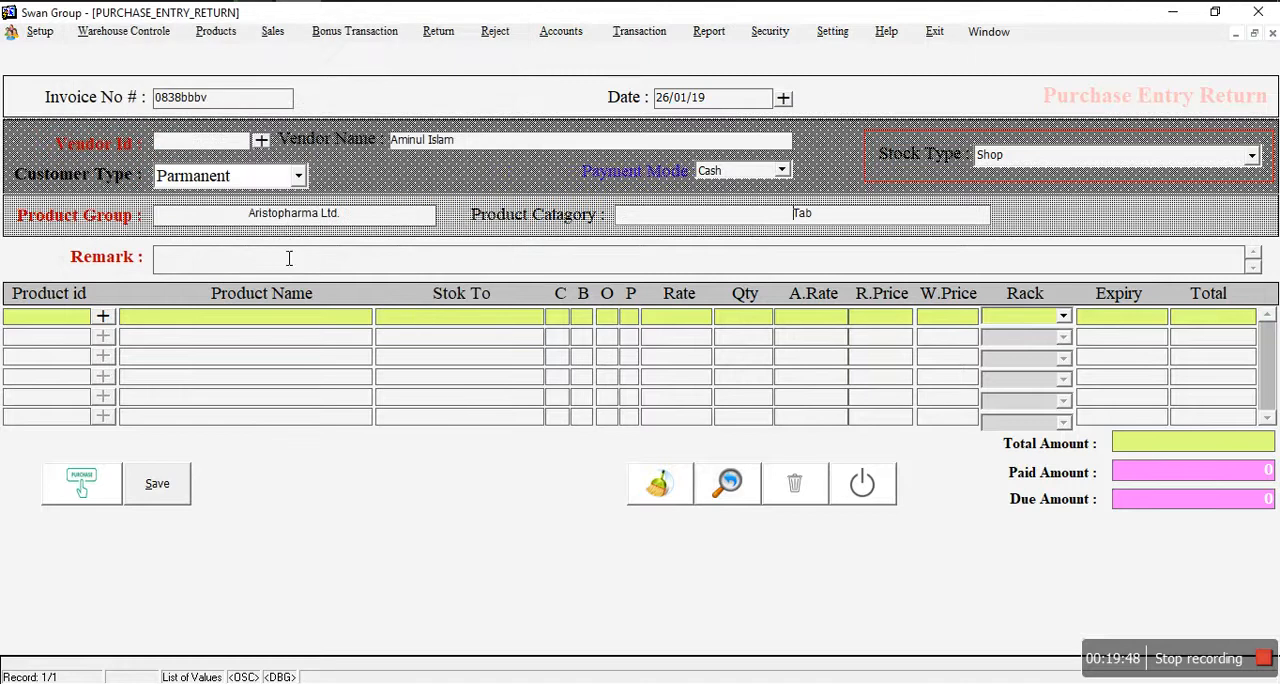
Step: Add the product Moxcilva-500mg to the return's first line with rate 15 and quantity 5
left_click(102, 316)
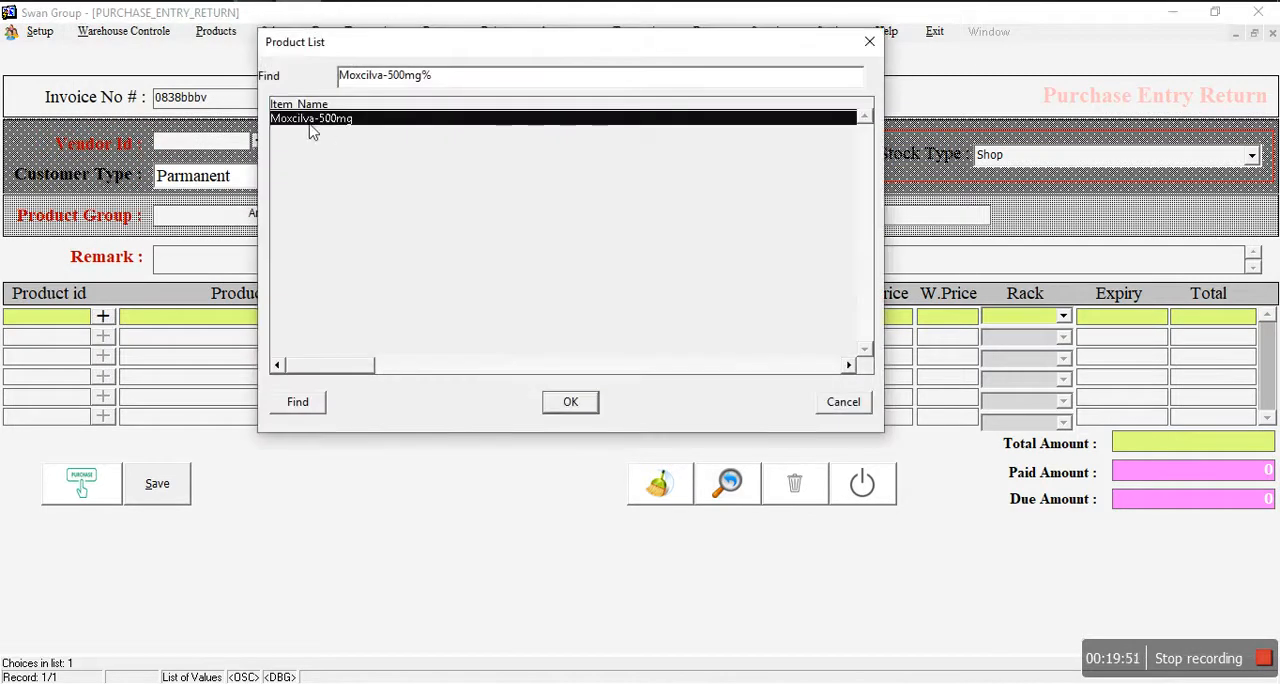
left_click(570, 400)
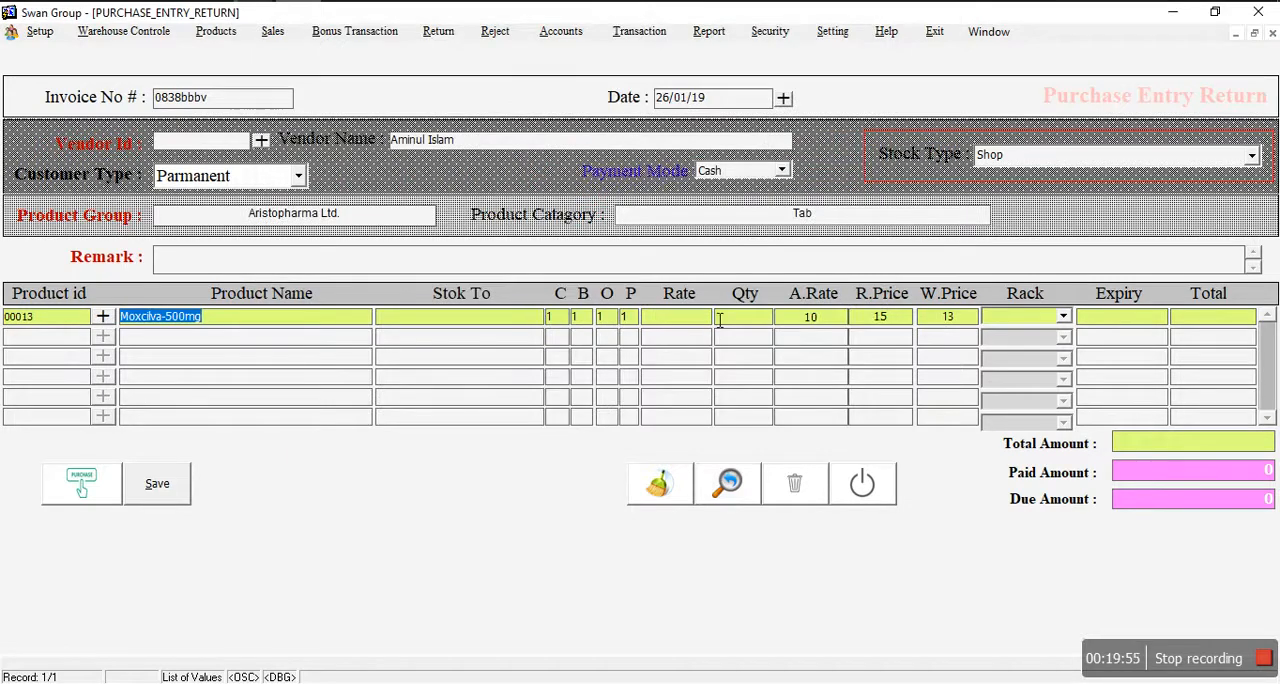
left_click(688, 318)
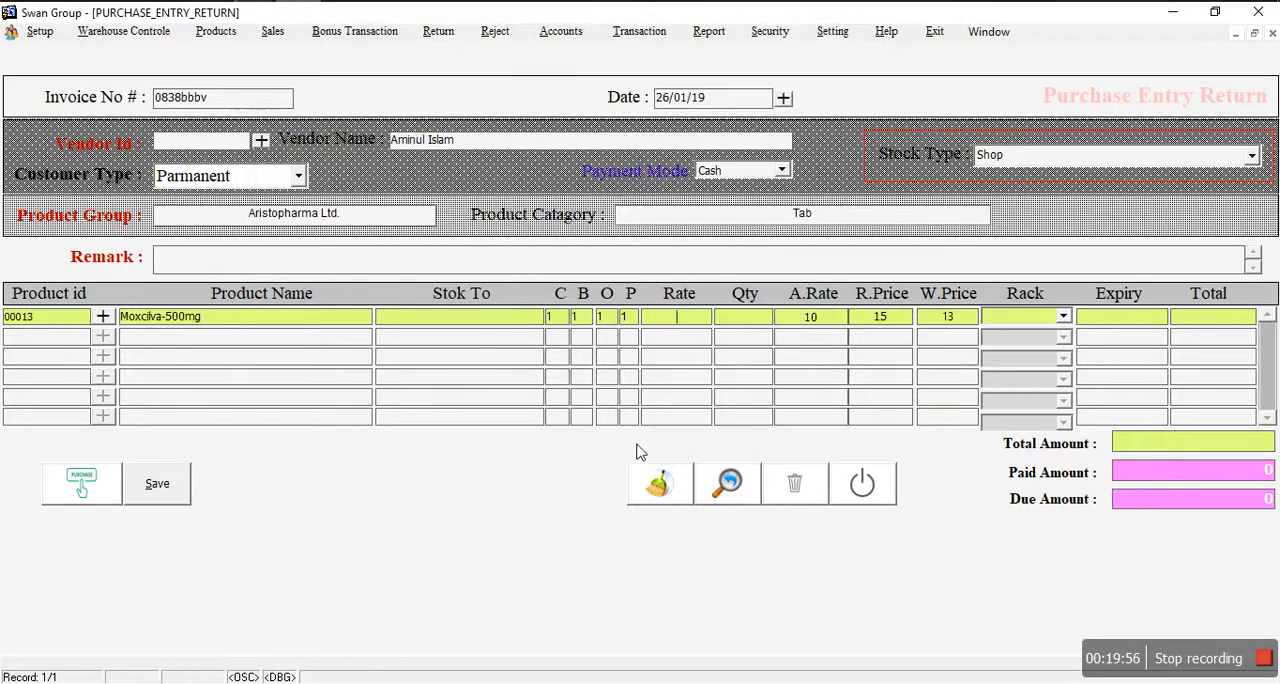
left_click(751, 320)
type("5")
left_click(695, 330)
type("15")
key("Return")
Step: Enter 75 as the return's paid amount, save the return and close the form
left_click(1268, 474)
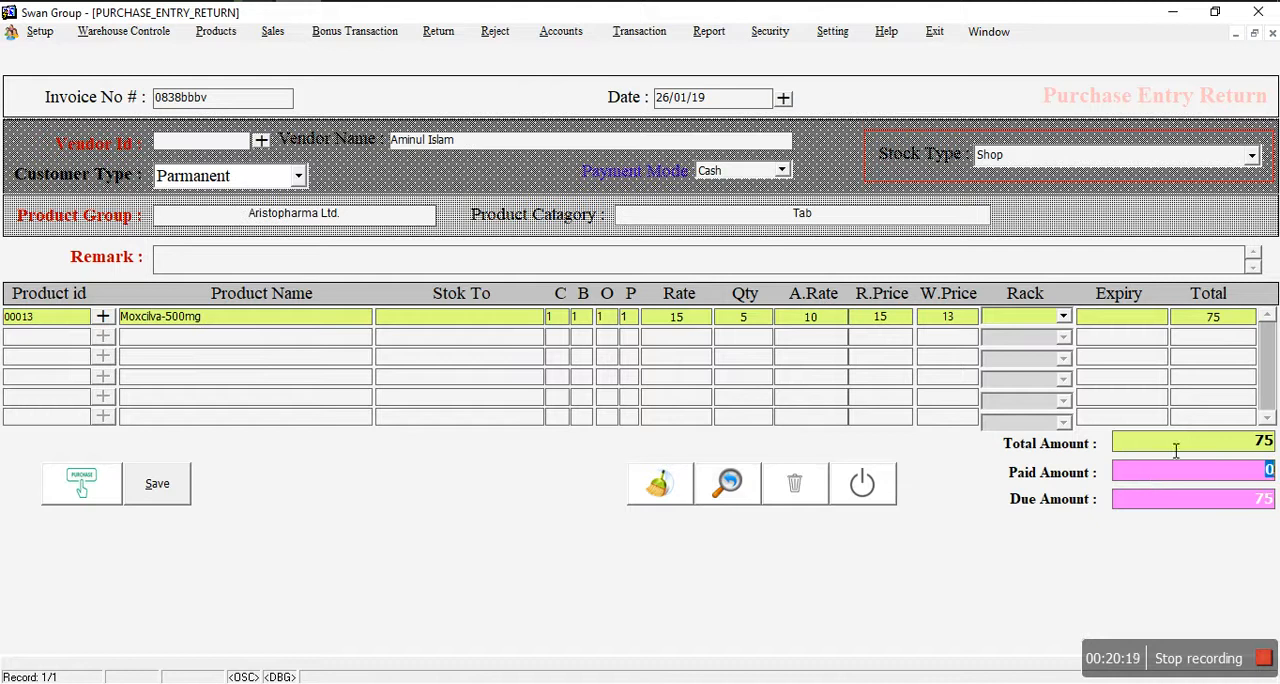
type("75")
left_click(185, 490)
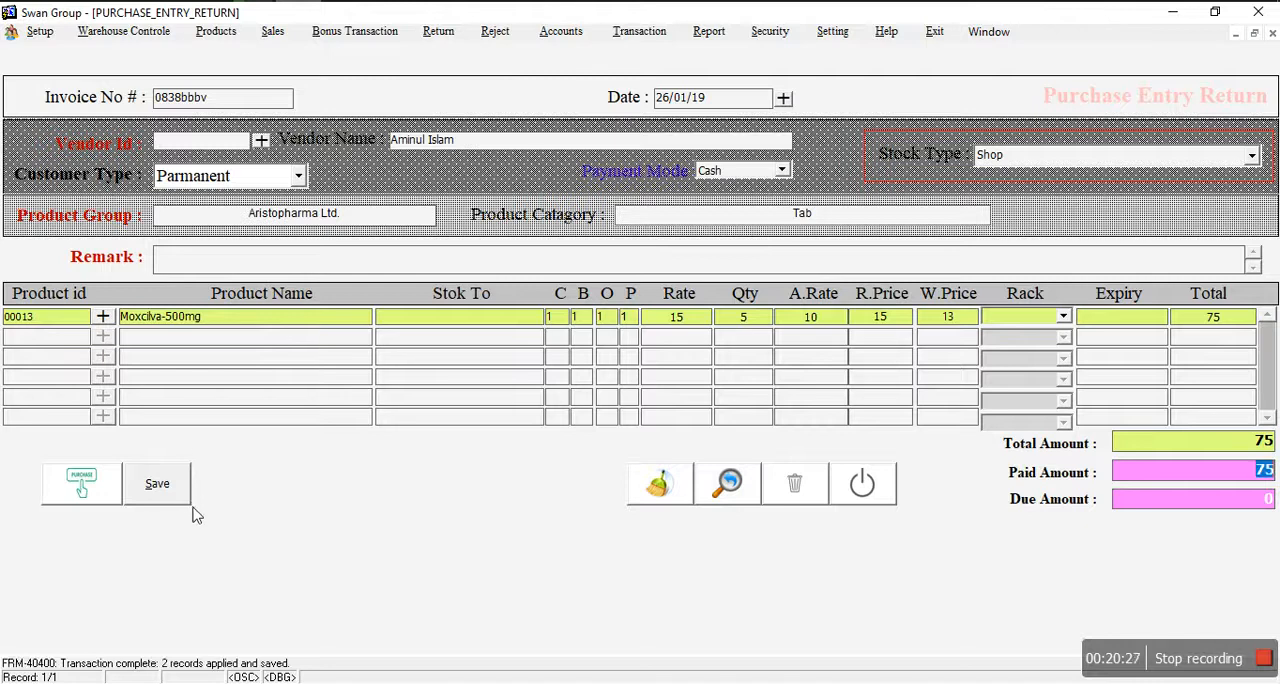
left_click(861, 482)
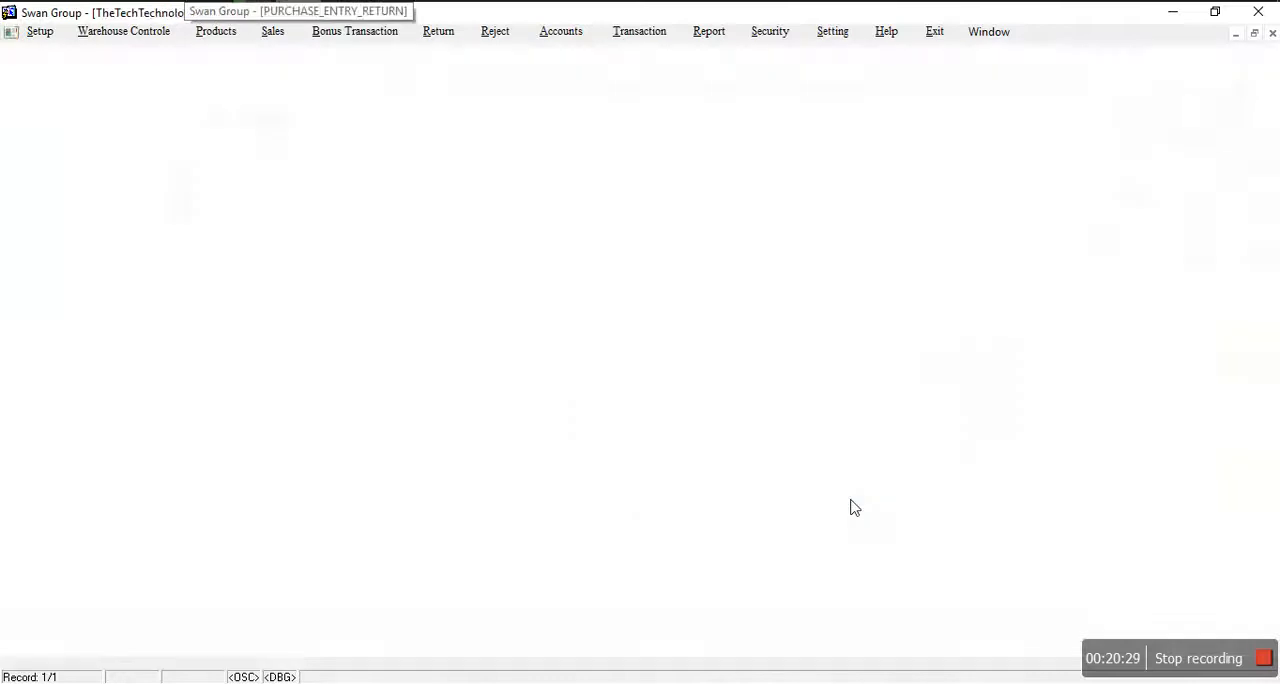
Step: Open the Damag Item Setup form and enter Virux Tablet on the first line with a damaged quantity of 5
left_click(438, 32)
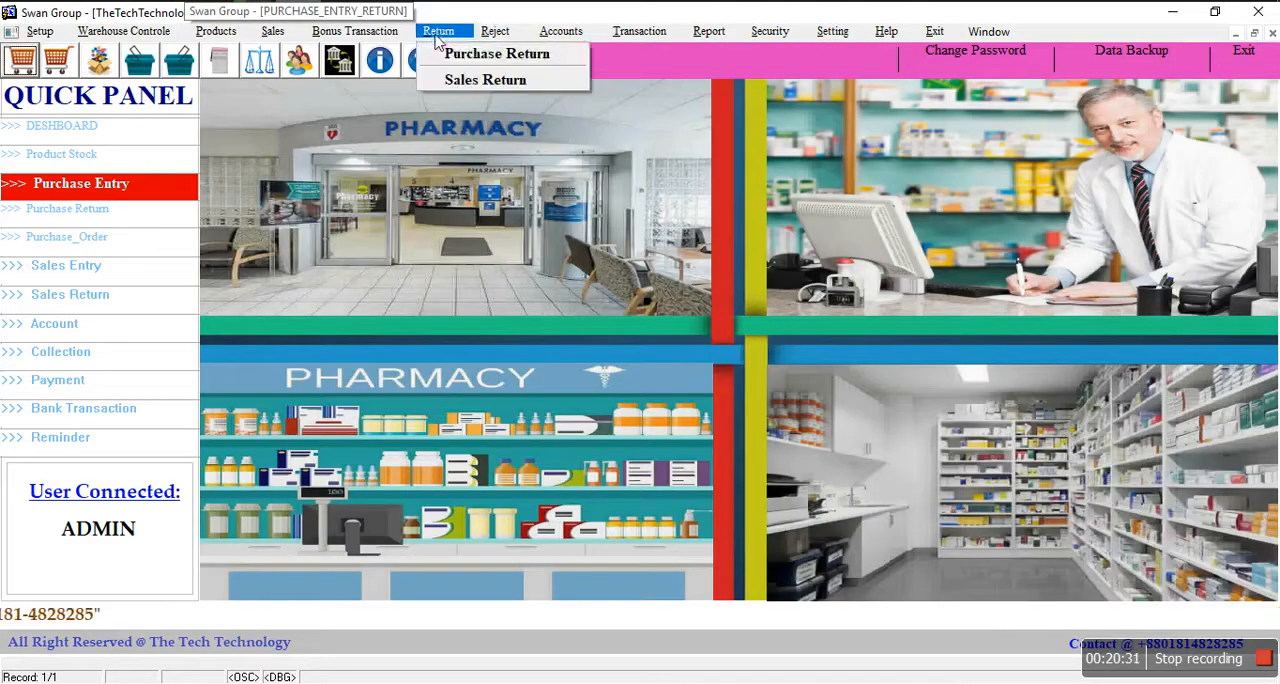
left_click(492, 52)
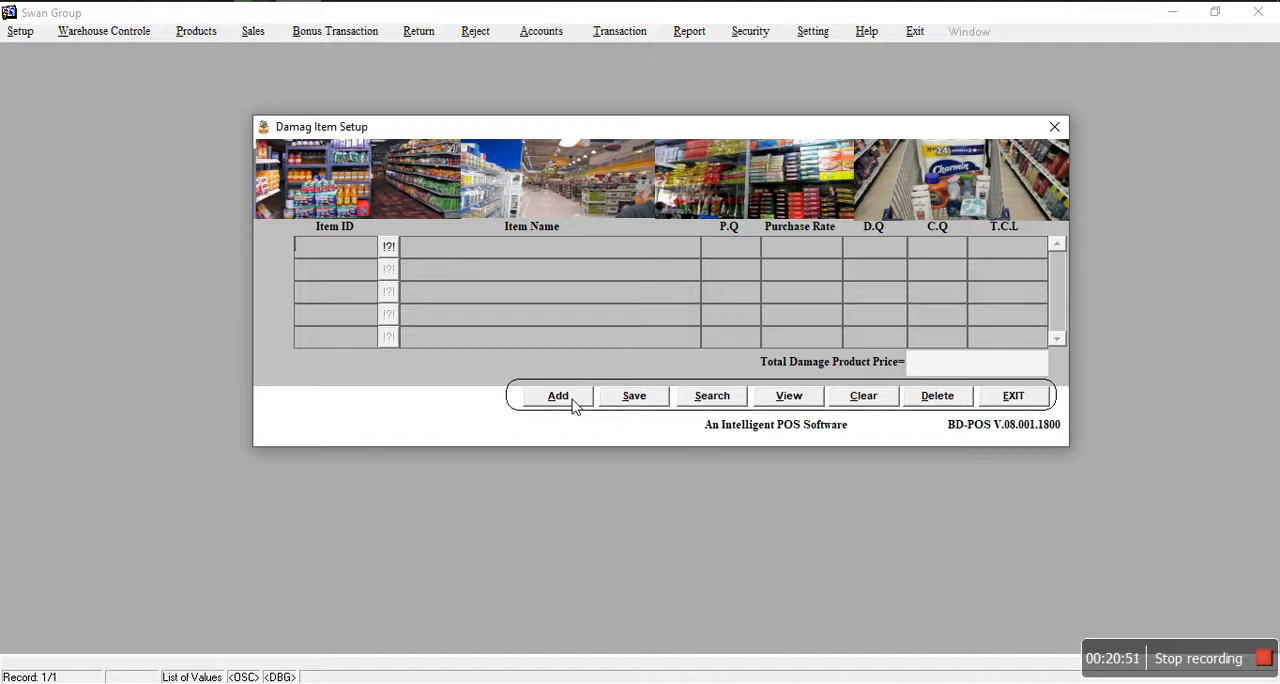
left_click(390, 246)
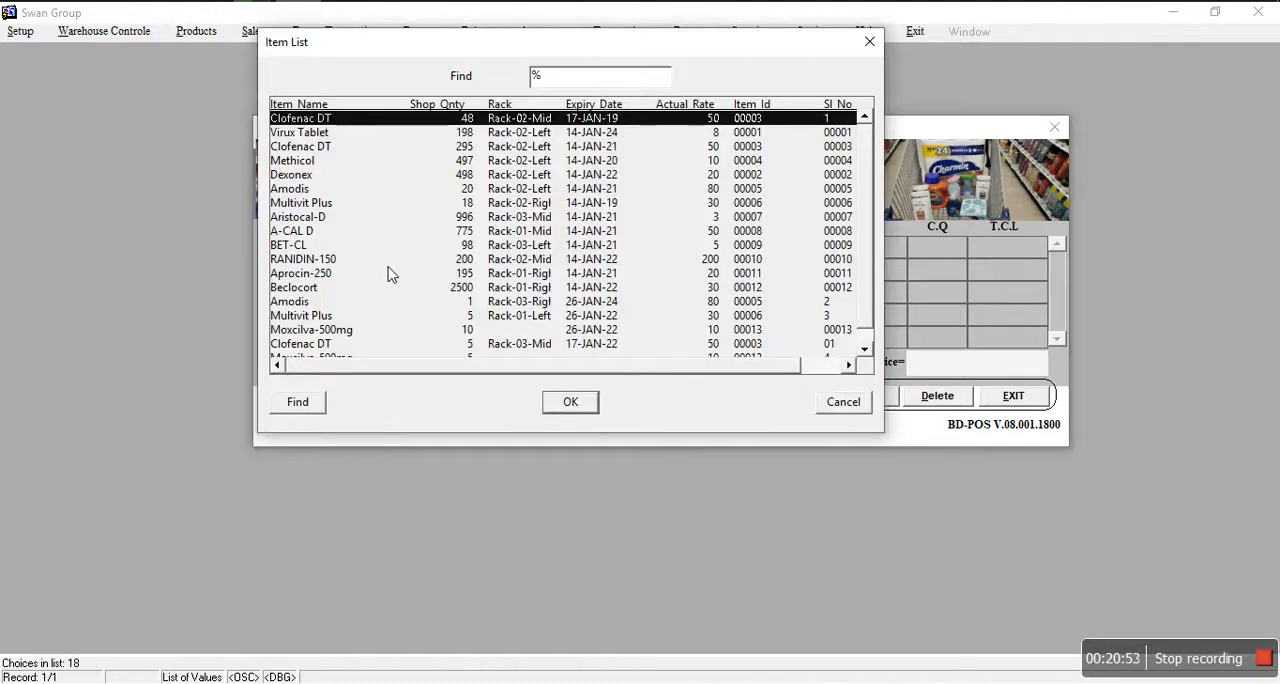
left_click(325, 134)
left_click(570, 404)
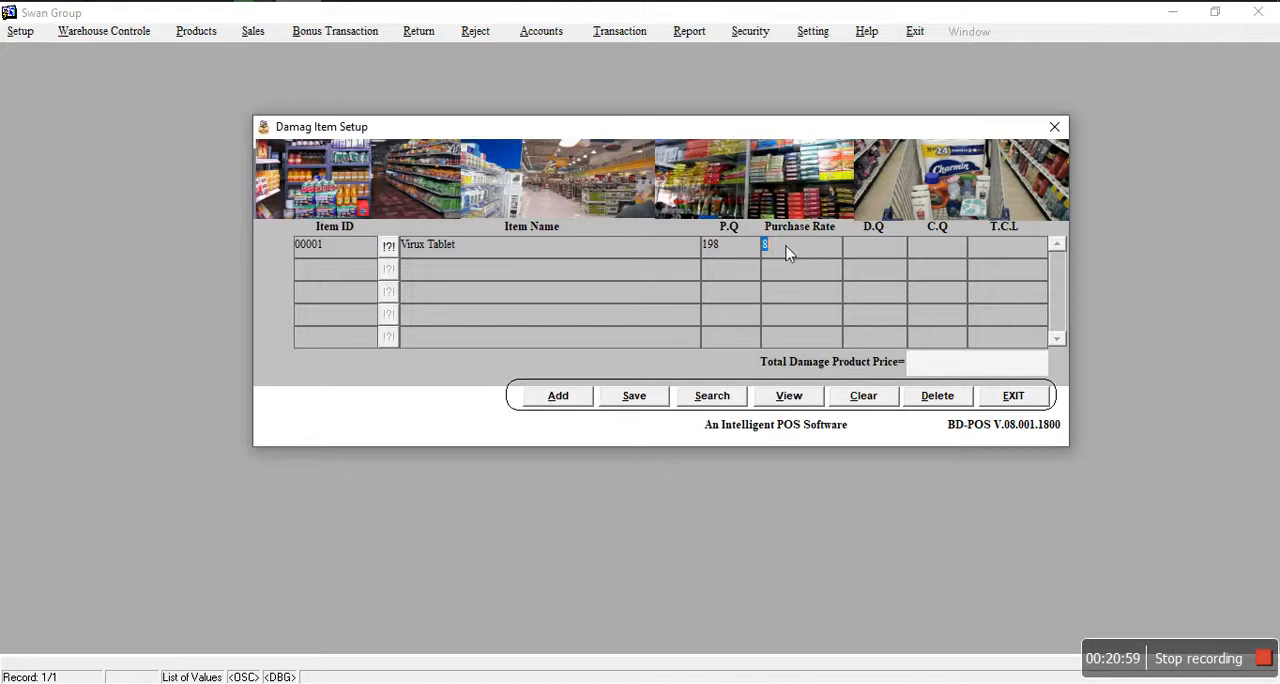
left_click(871, 251)
type("5")
key("Return")
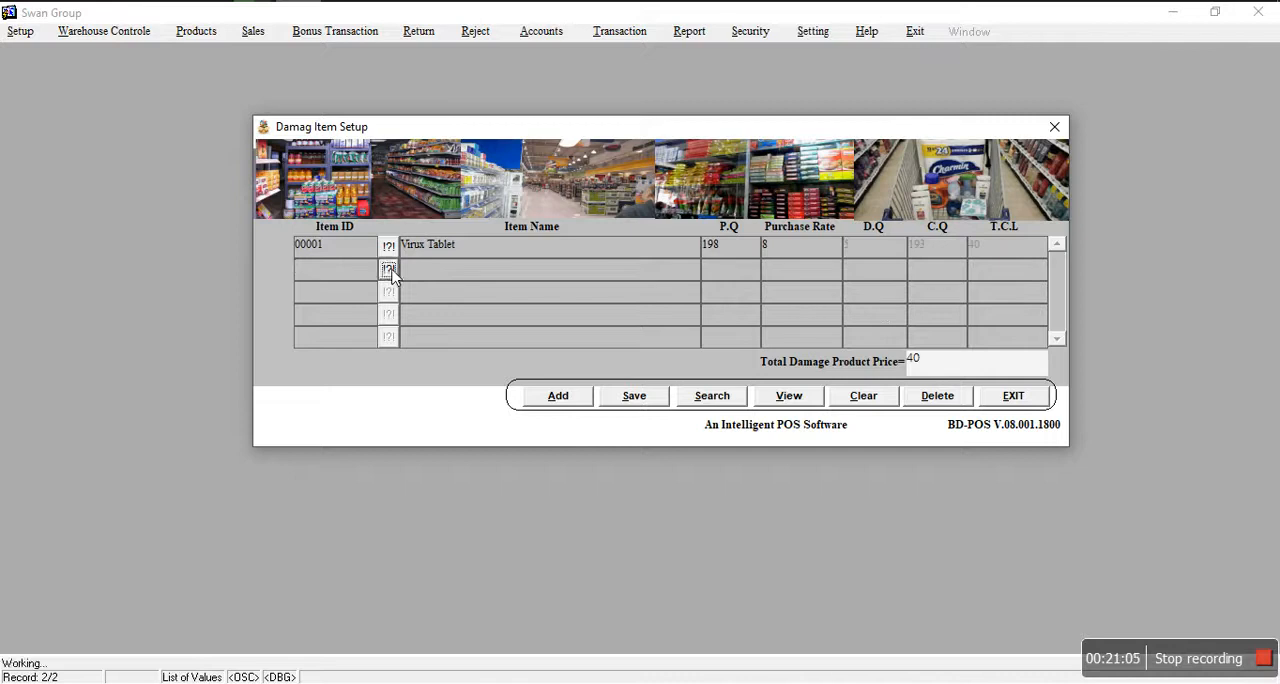
Step: Add A-CAL D on the second line with a damaged quantity of 2, then save the damage entry and close the form
left_click(388, 268)
left_click(357, 218)
left_click(348, 231)
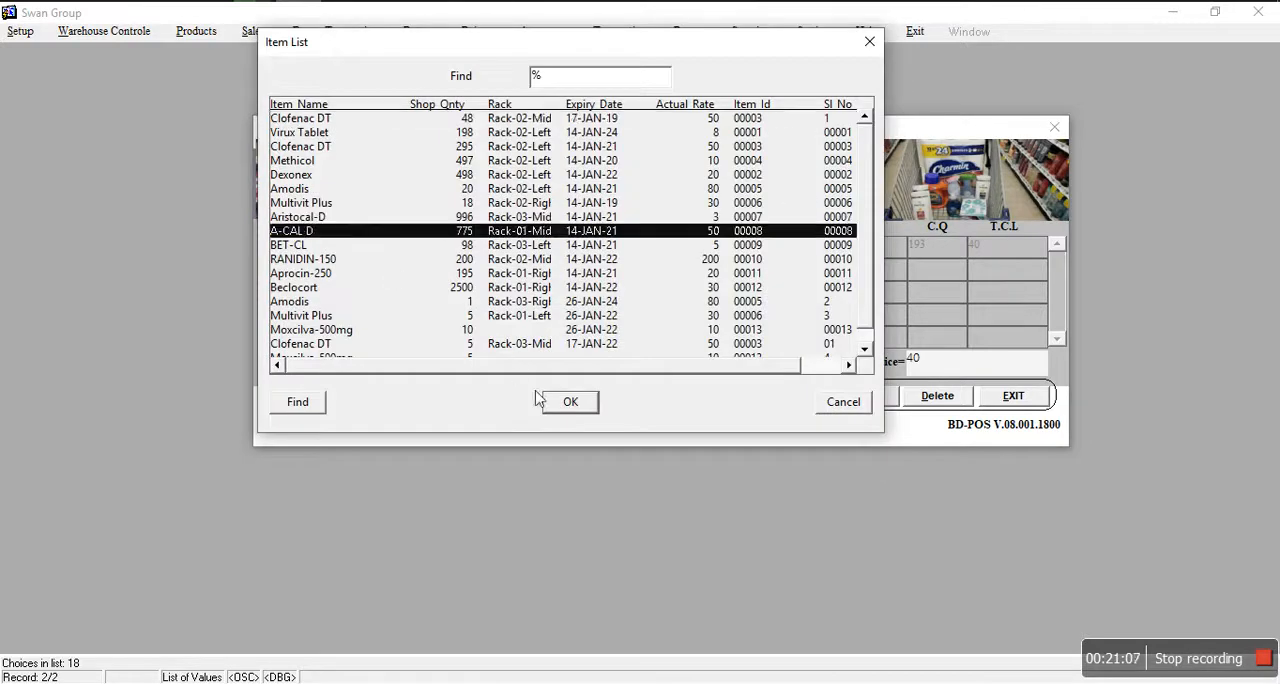
left_click(572, 406)
left_click(860, 268)
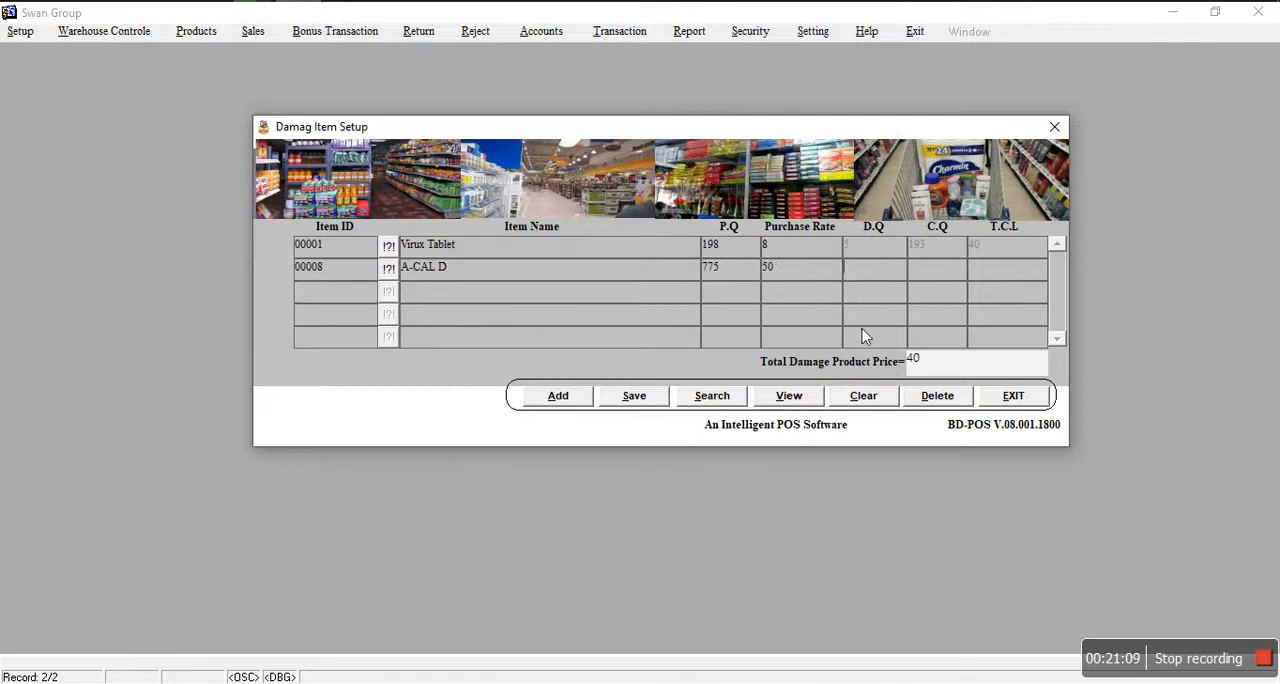
type("2")
key("Return")
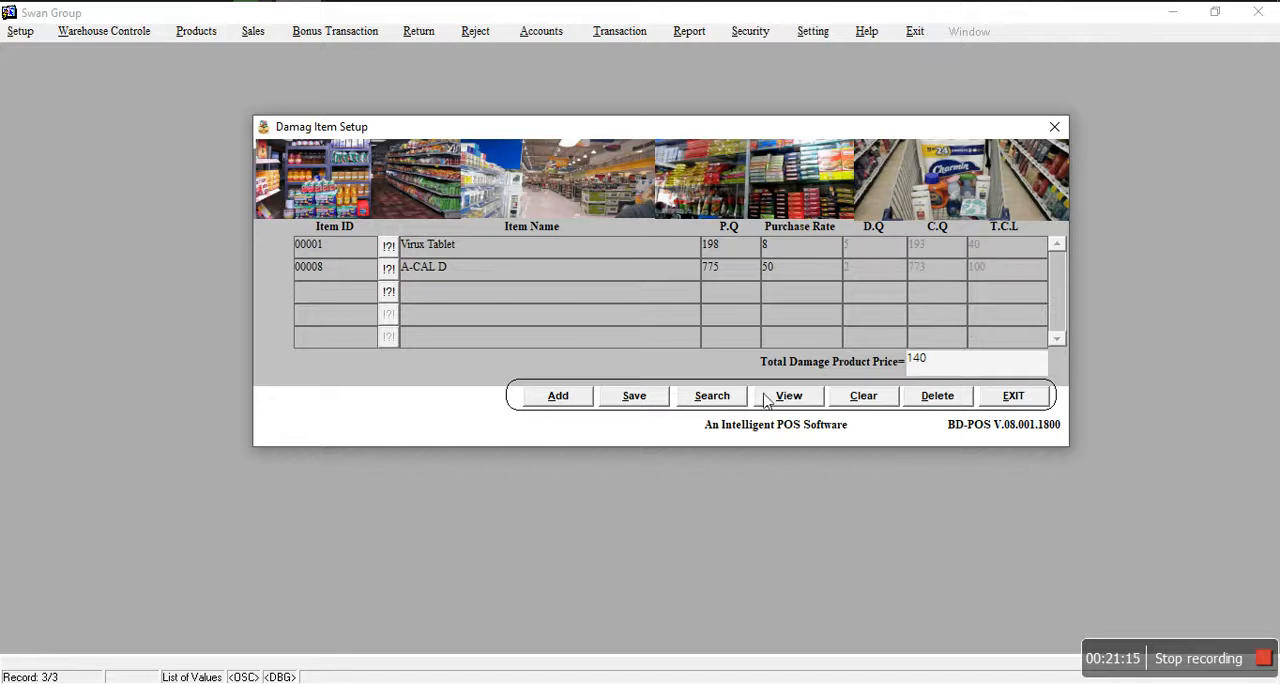
left_click(620, 399)
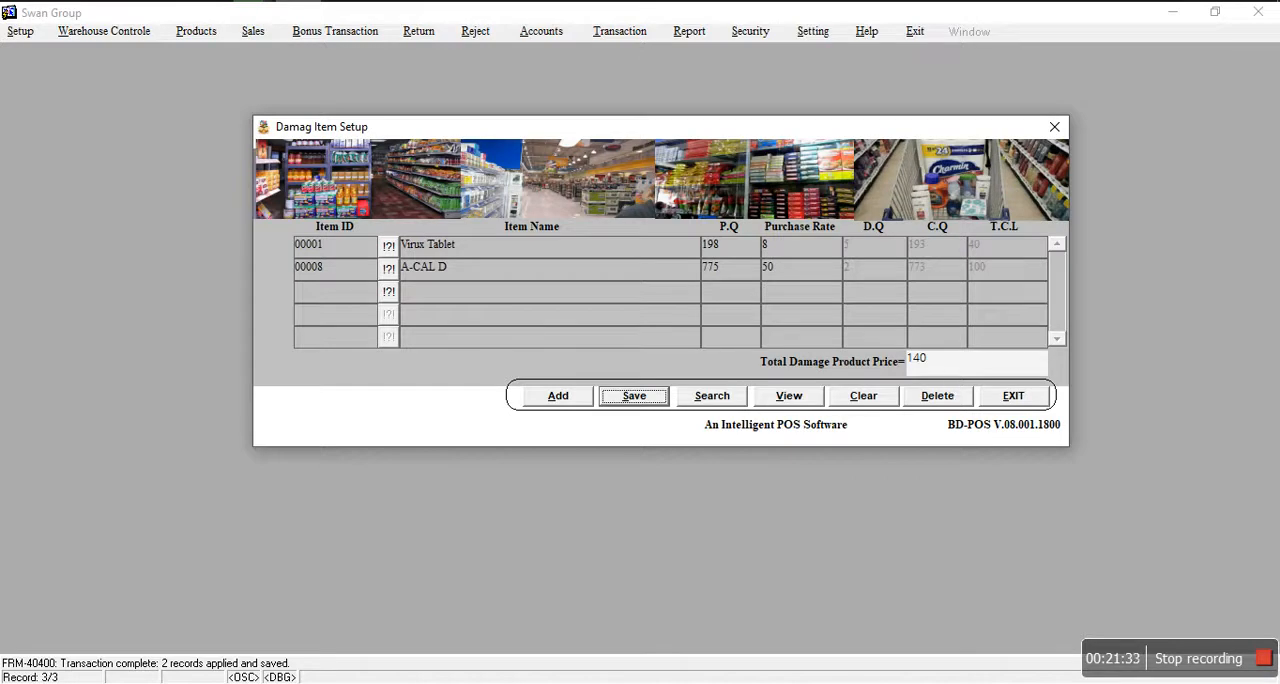
left_click(1024, 403)
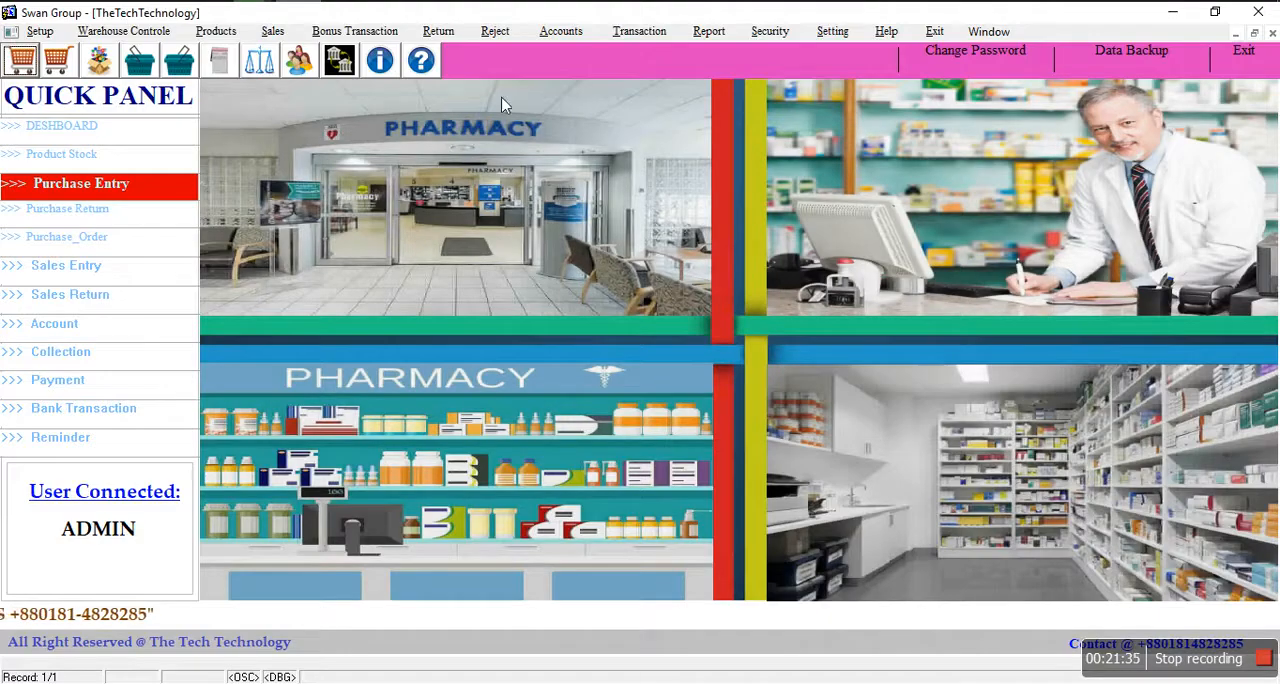
Step: Open the Account Entry form and display the existing account records
left_click(560, 31)
left_click(605, 53)
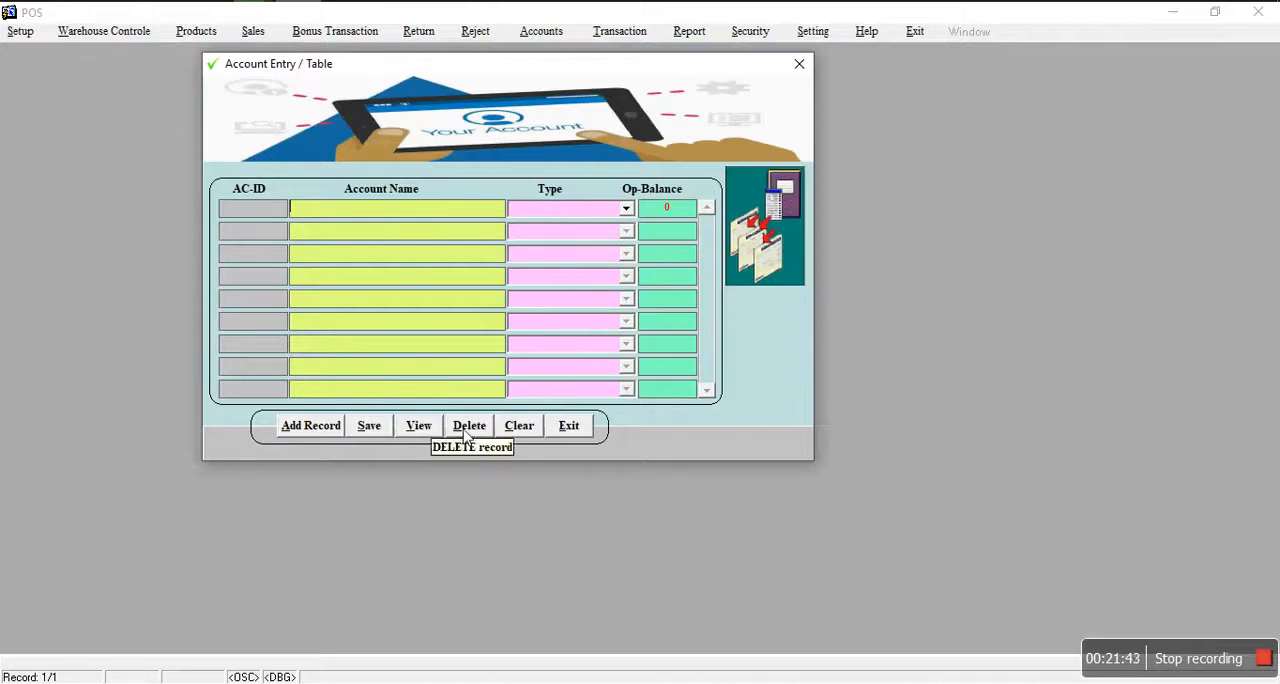
left_click(430, 433)
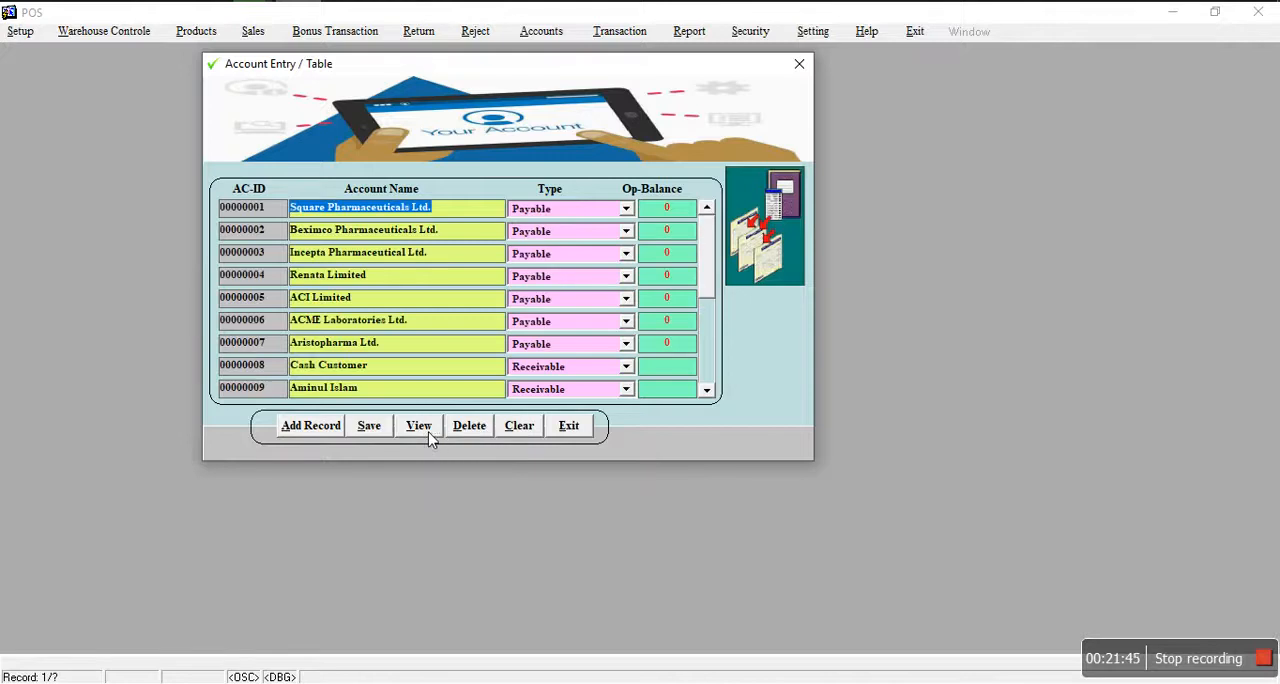
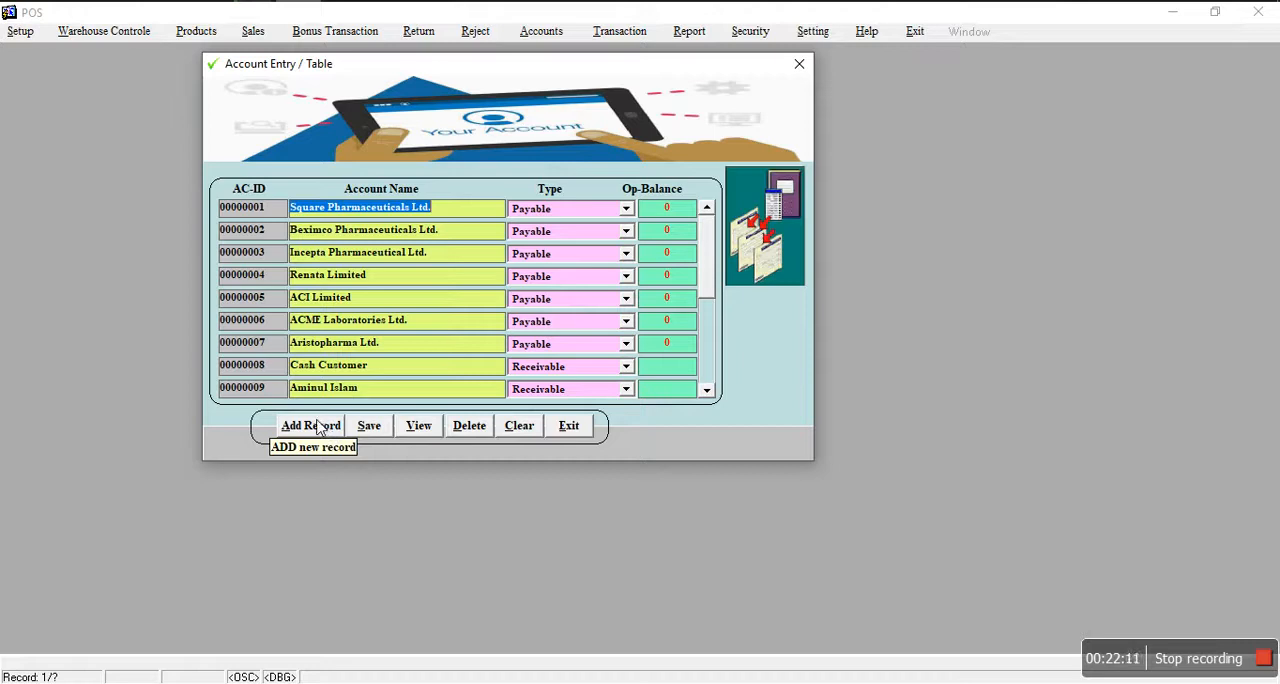
Step: Add a new account named Daily Income with type Income and save it
left_click(327, 437)
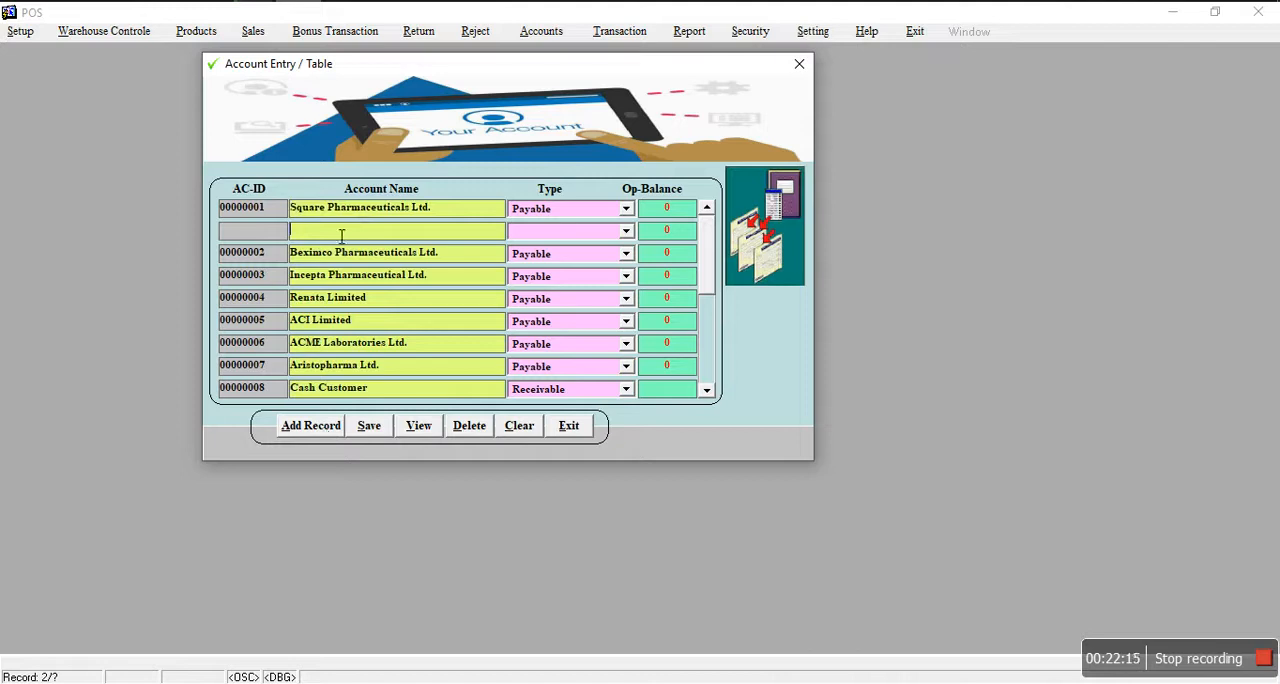
type("Daily Income")
left_click(626, 231)
left_click(573, 250)
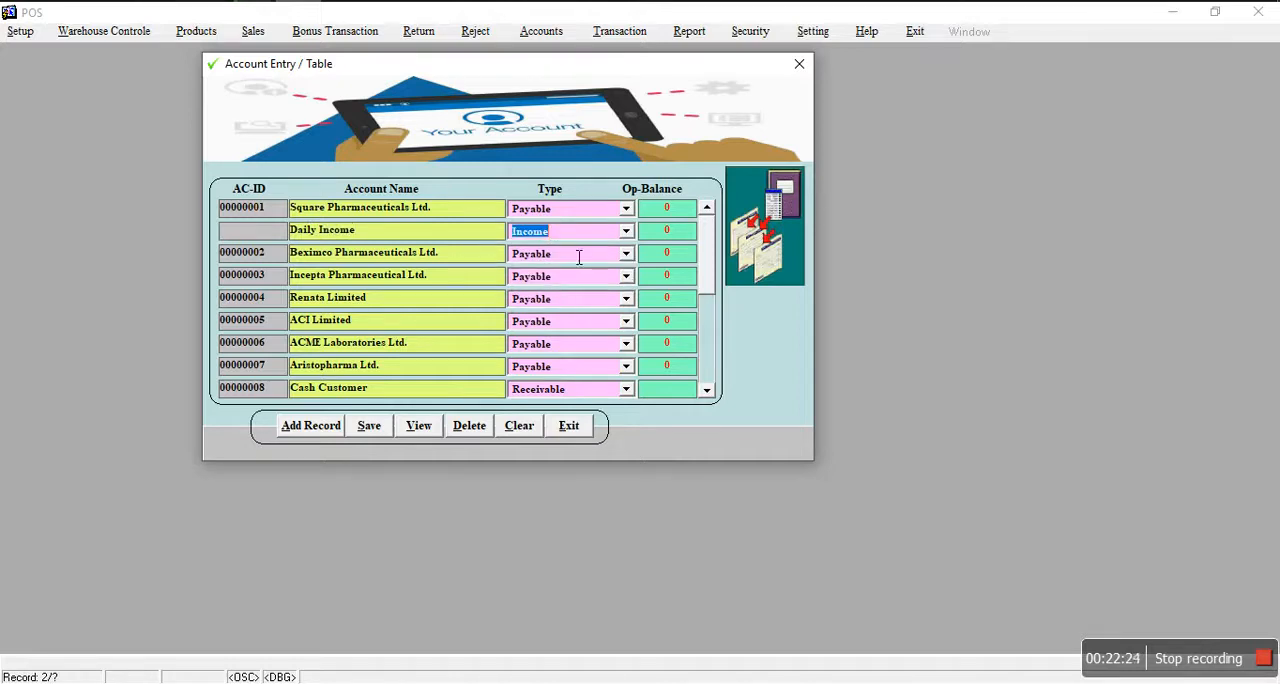
left_click(370, 426)
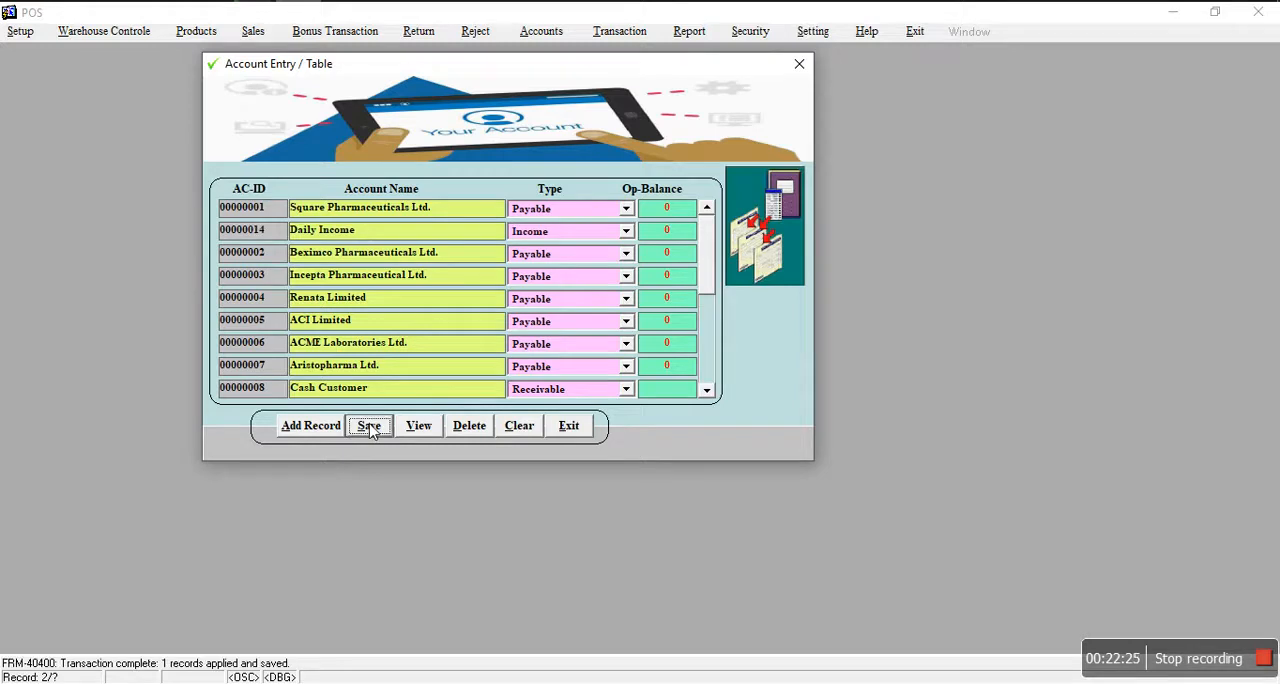
Step: Add another account named Daily Costing with type Expense and save it
left_click(300, 426)
type("Daily ")
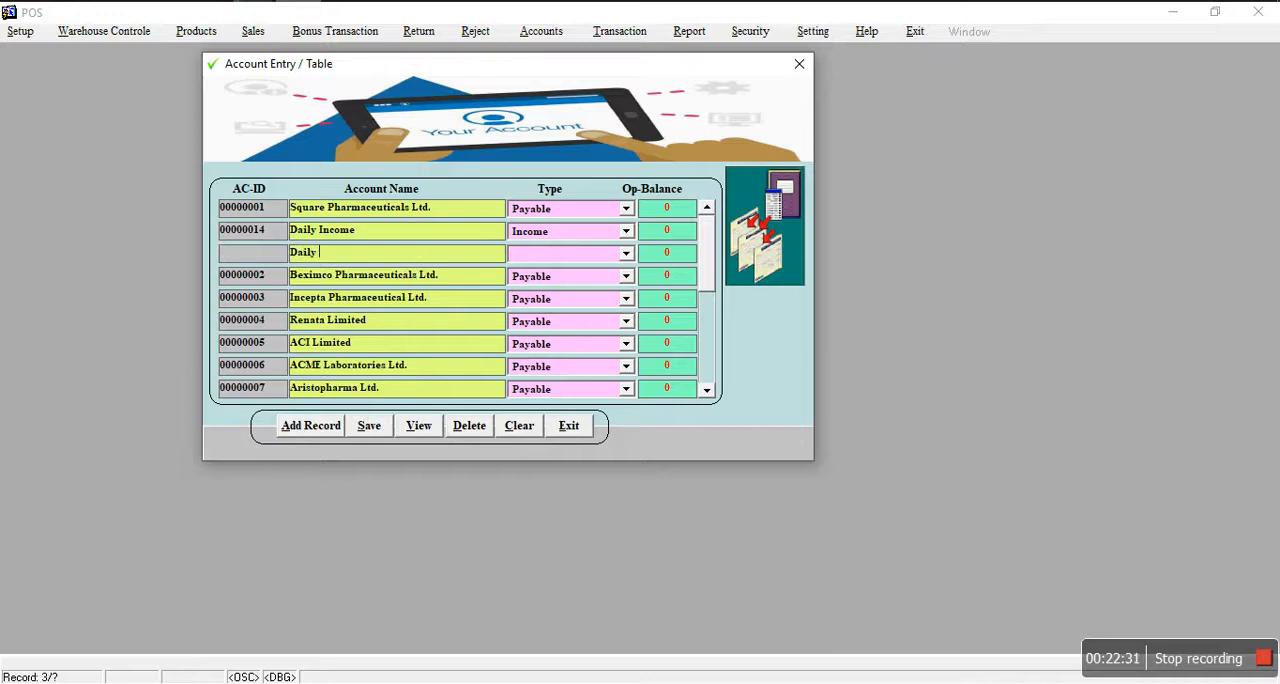
type("Costing")
left_click(627, 255)
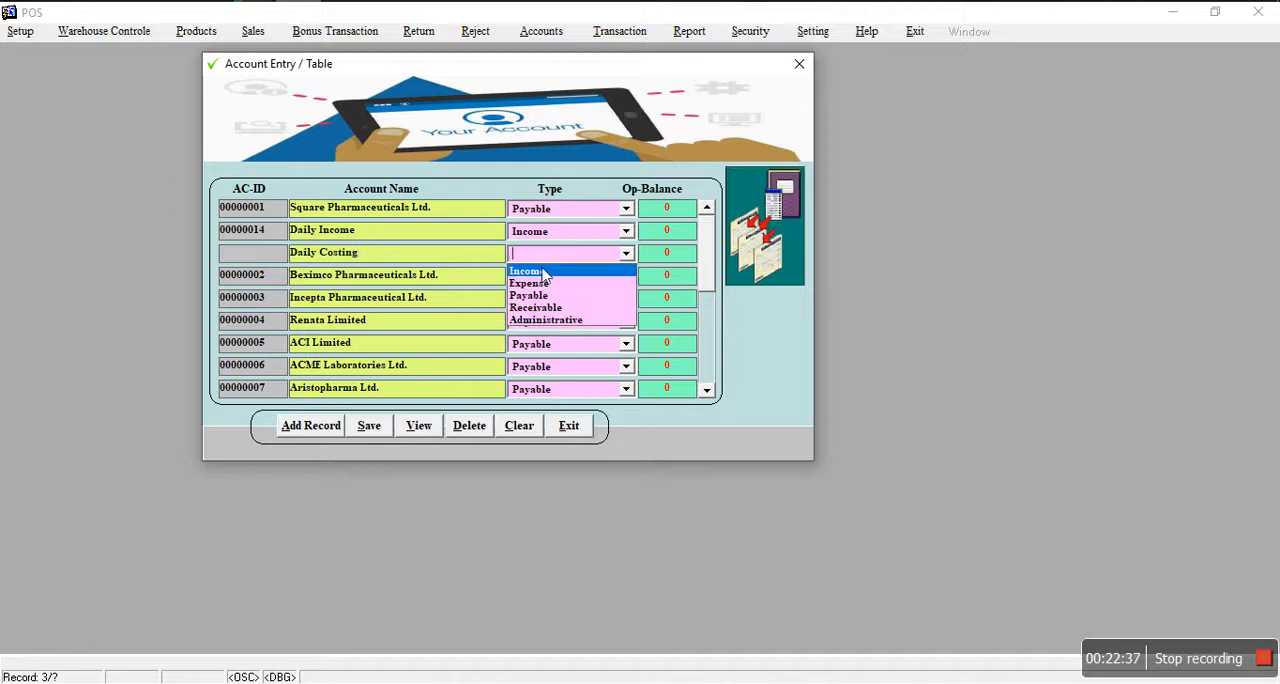
left_click(535, 284)
left_click(367, 434)
left_click(300, 430)
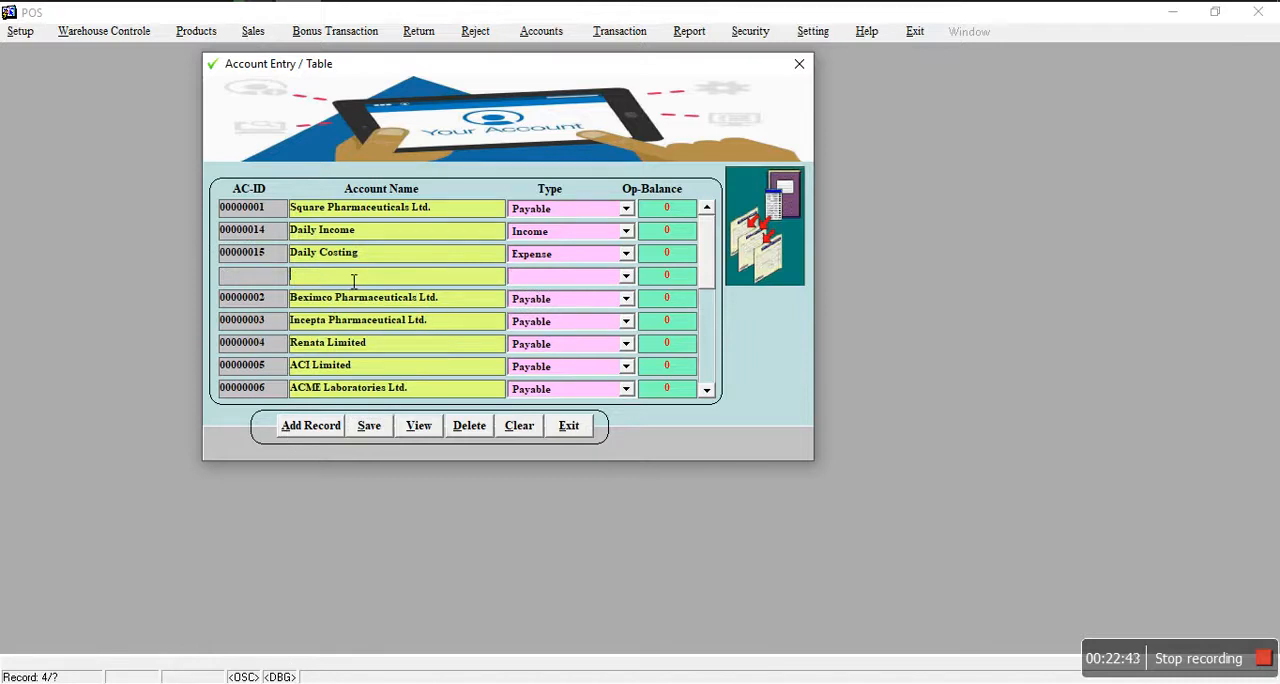
type("hg")
left_click(626, 276)
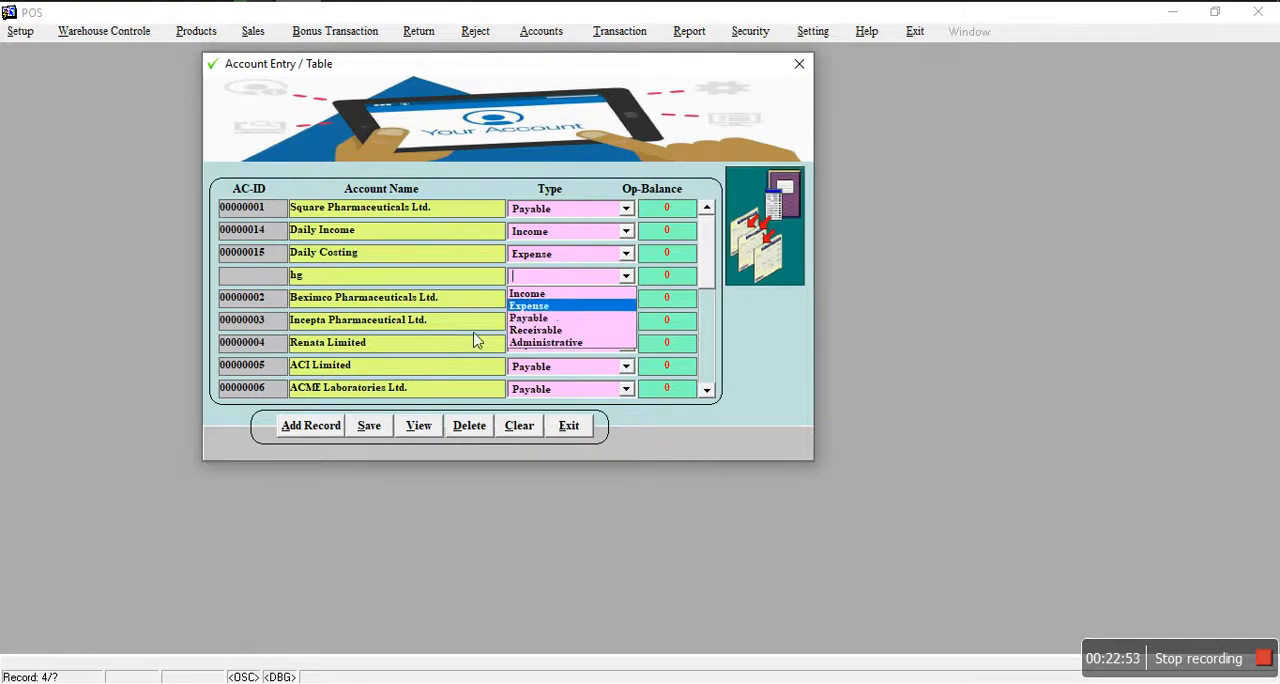
Step: Close the Account Entry form and open the Bank Setup form
left_click(567, 430)
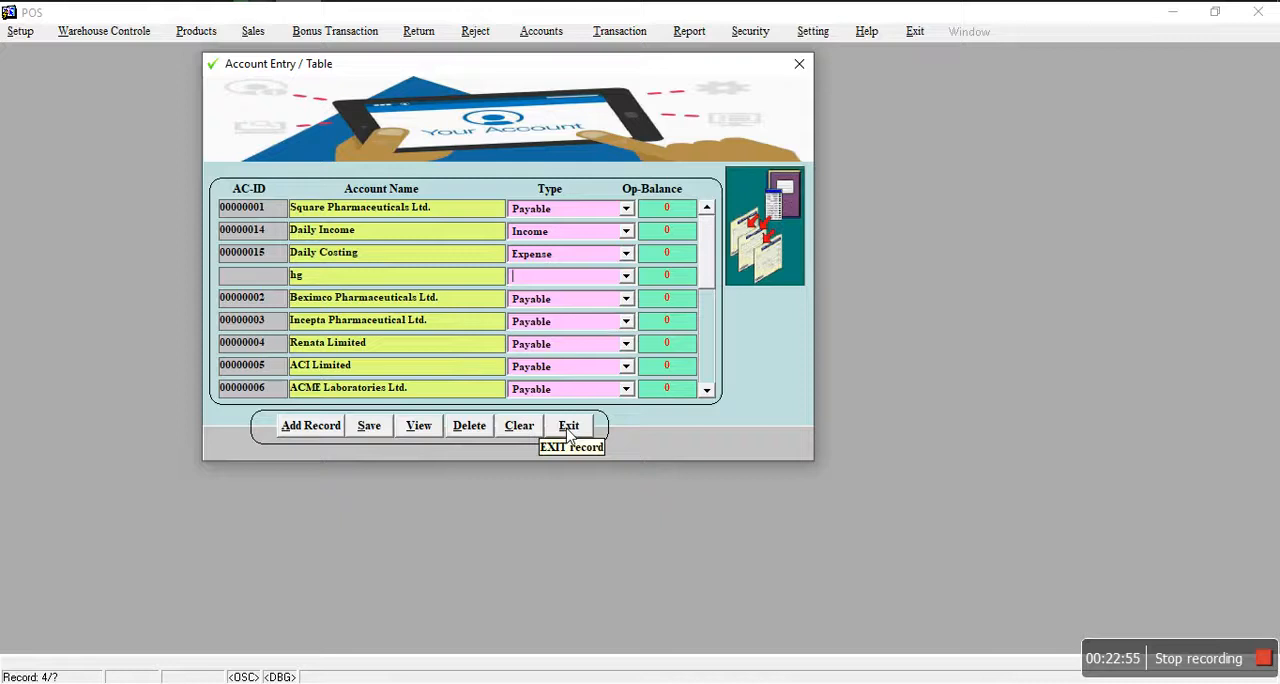
left_click(567, 430)
left_click(639, 372)
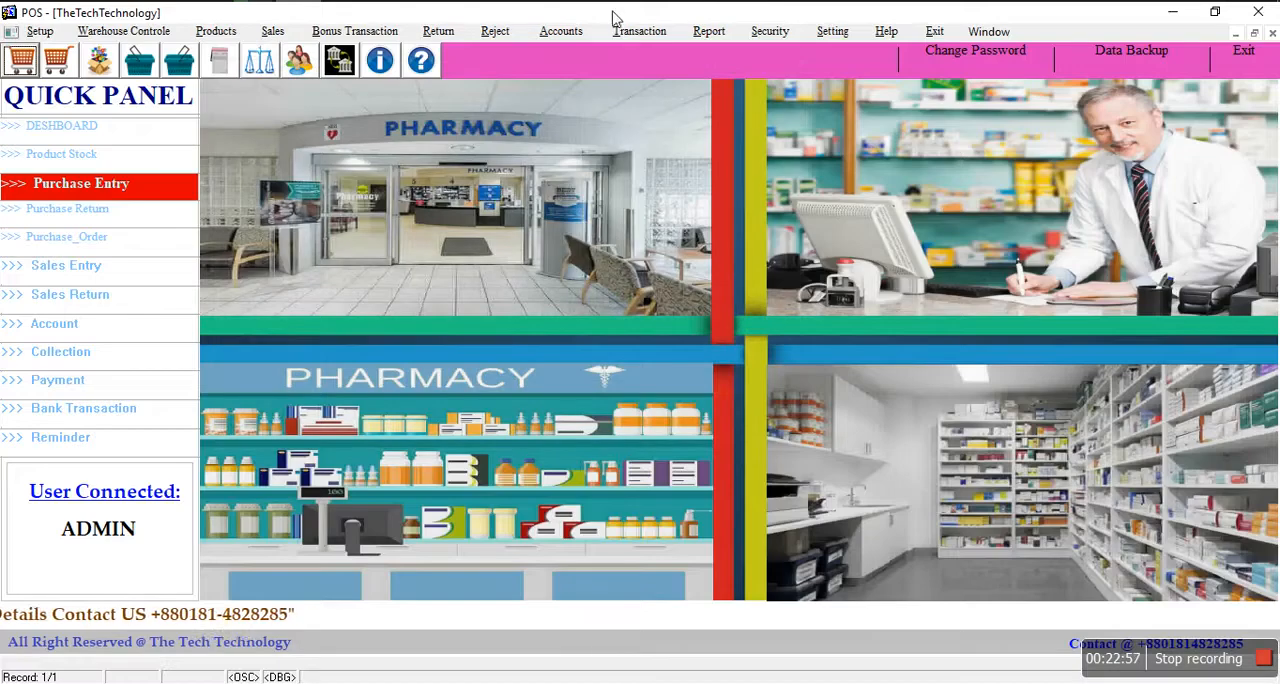
left_click(560, 31)
left_click(605, 78)
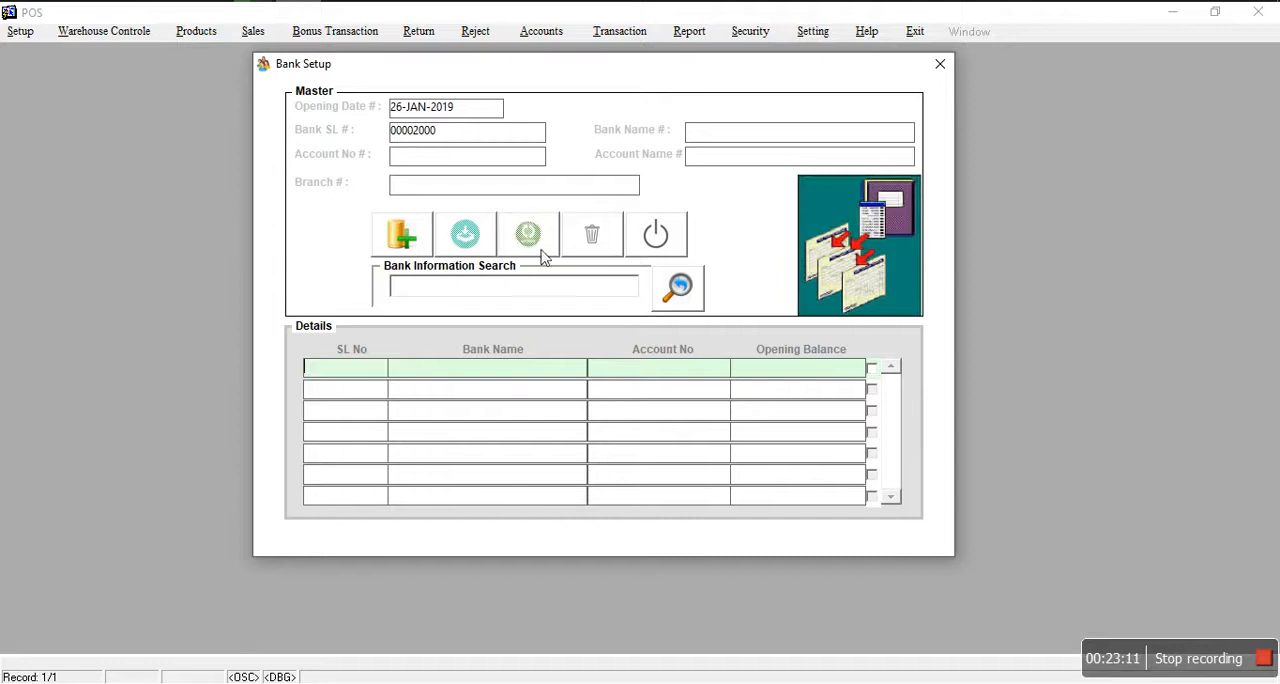
Step: Start a new bank record with Rupali Bank as the bank name and fill in the account number
left_click(403, 236)
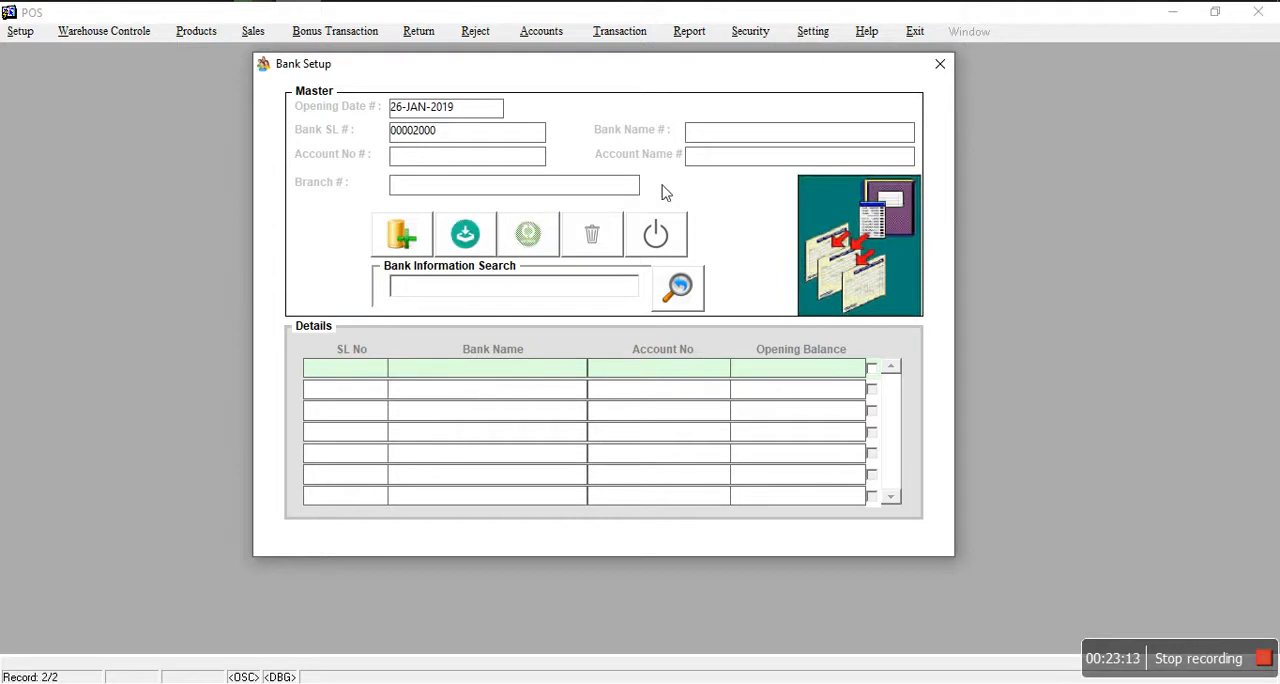
type("Rupali Bank")
left_click(479, 160)
type("234567890")
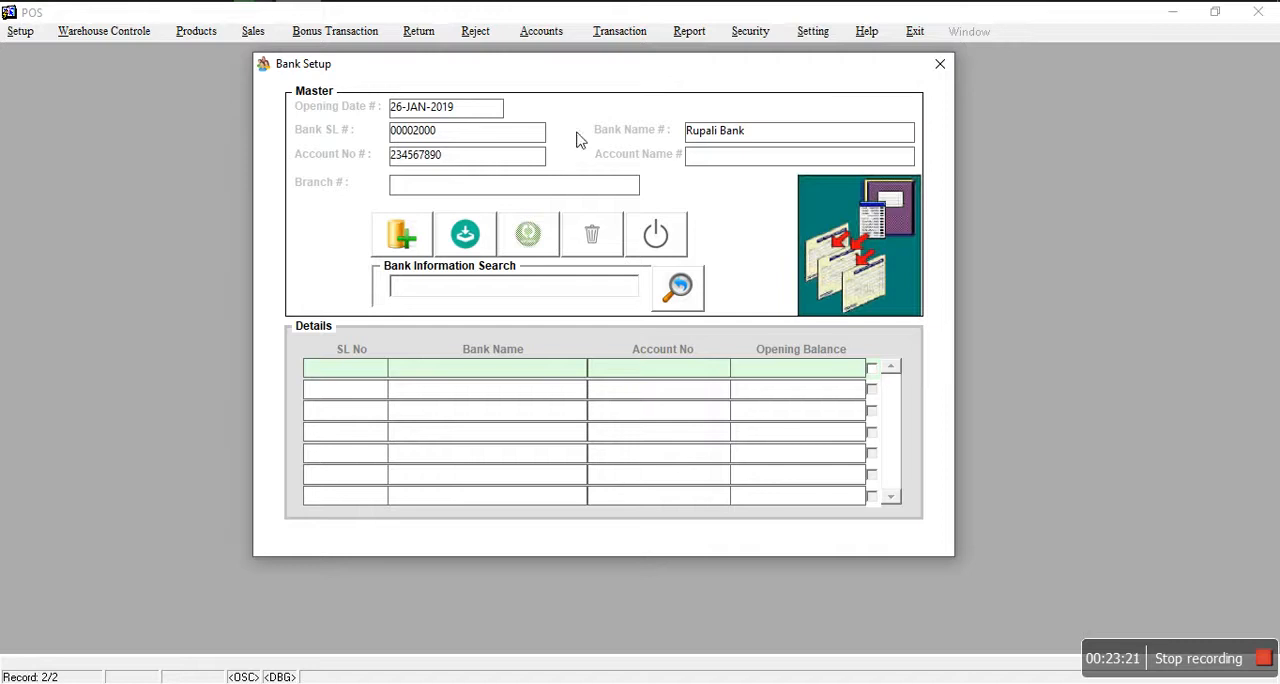
Step: Enter RBB Traders as the account name and Bonani as the branch, then save the bank record
left_click(710, 160)
type("RBB Traders")
left_click(573, 194)
type("Bonani")
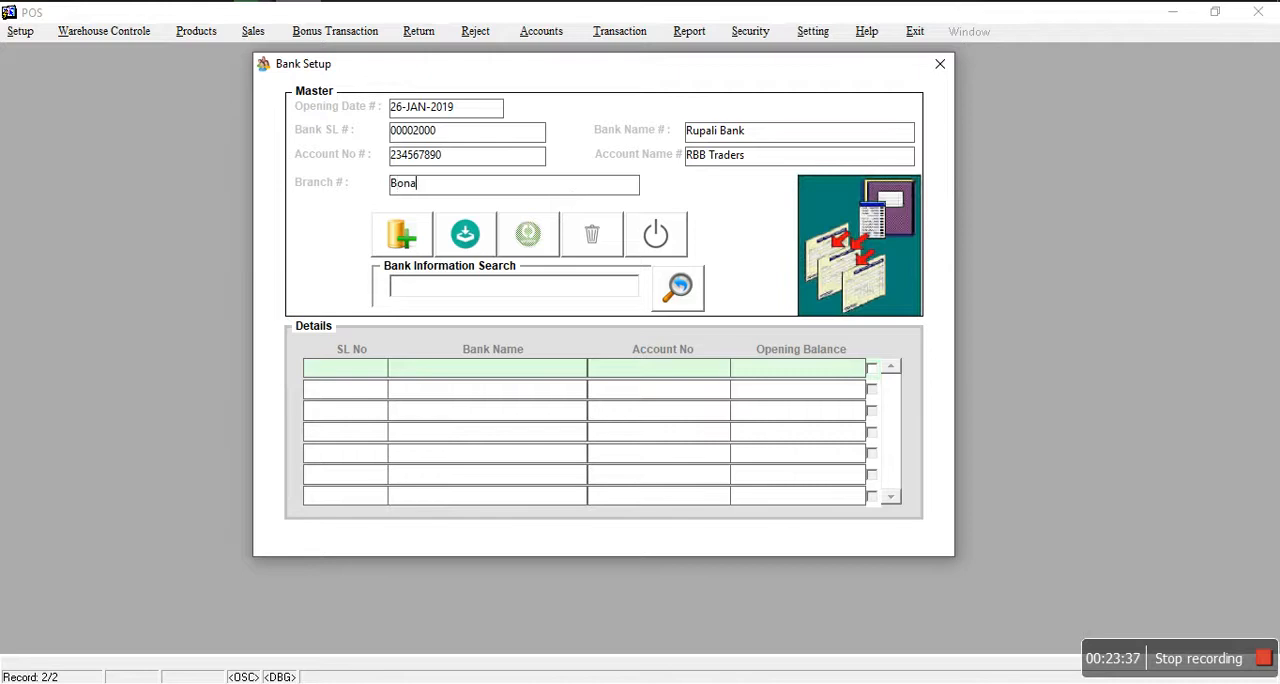
left_click(488, 240)
left_click(643, 371)
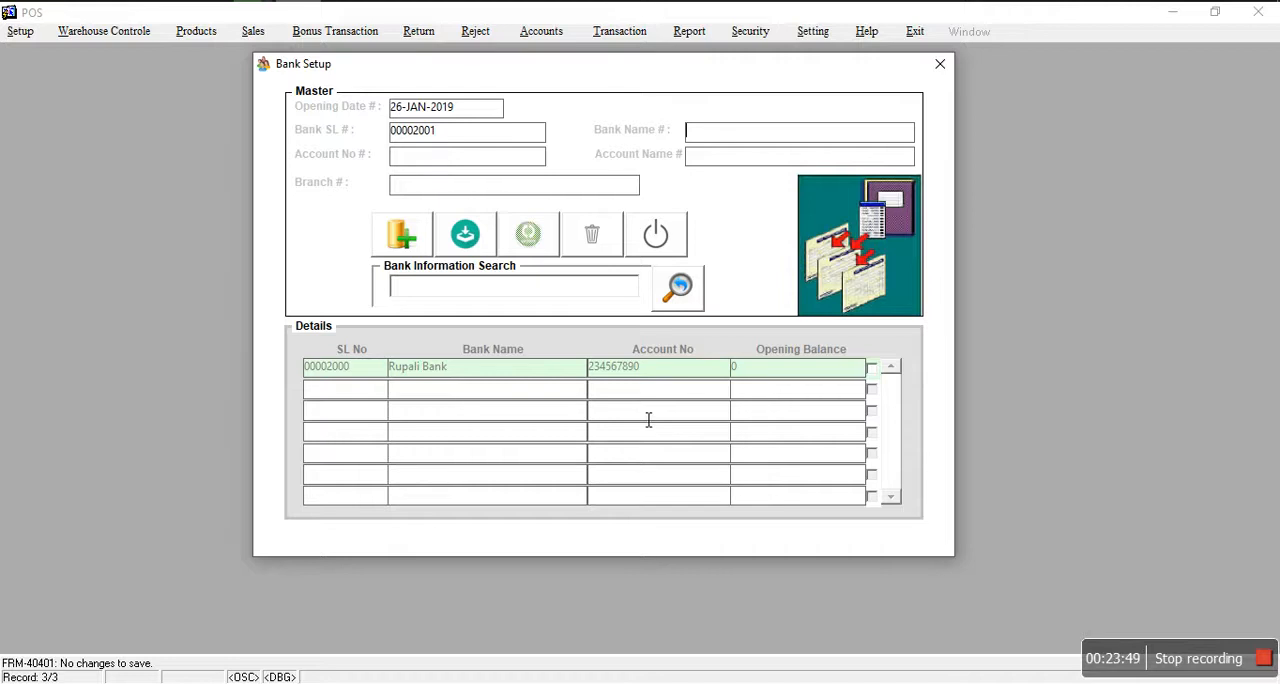
Step: Close the Bank Setup form and open the Bank Transaction form
left_click(673, 248)
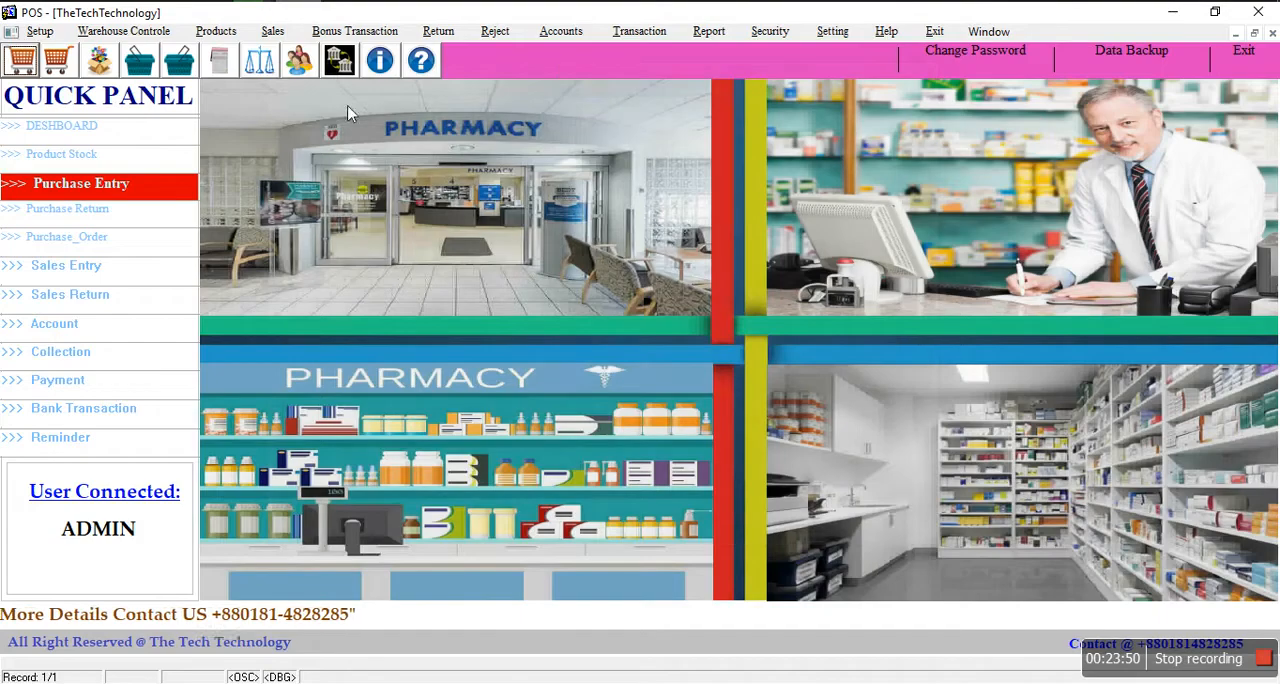
left_click(561, 31)
mouse_move(630, 33)
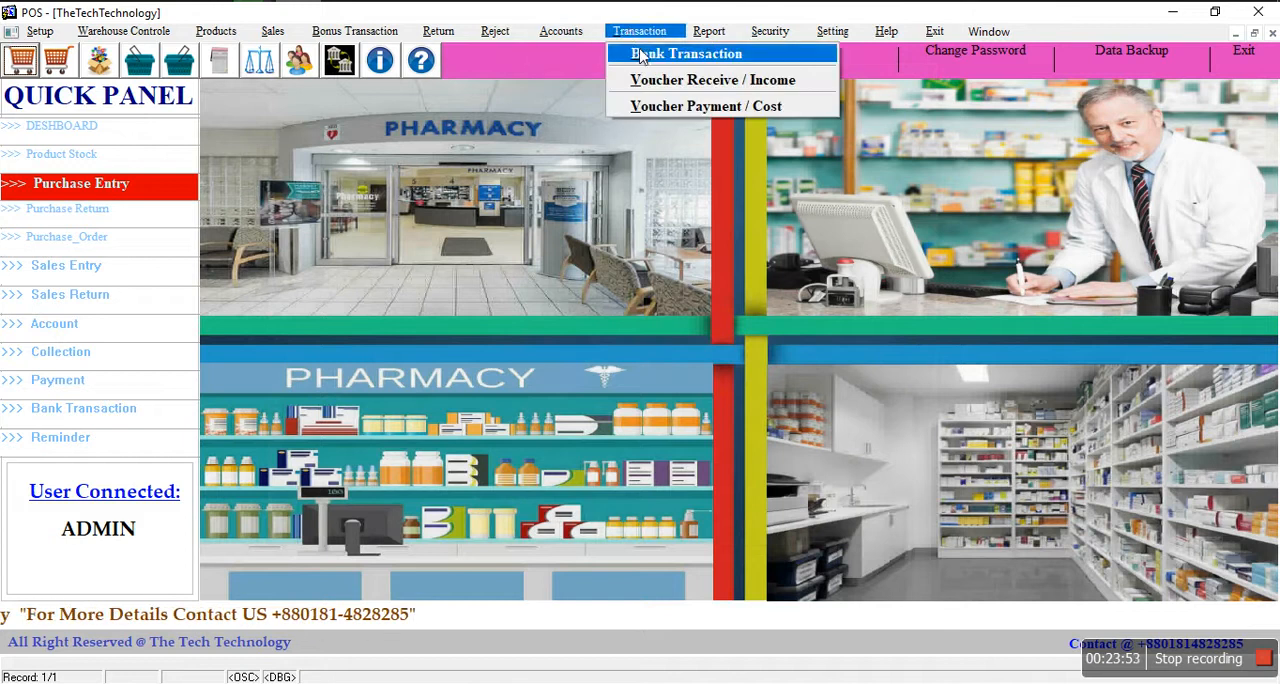
left_click(652, 55)
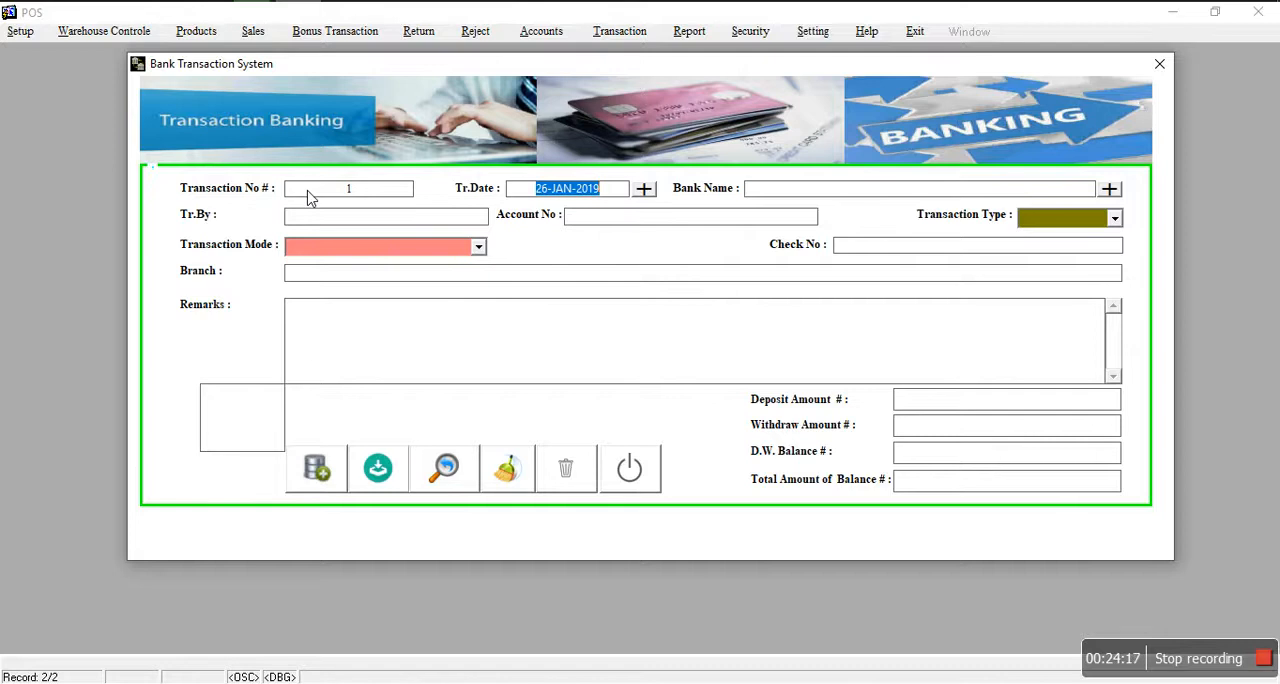
Step: Pick 26 January 2019 as the transaction date from the calendar
left_click(644, 195)
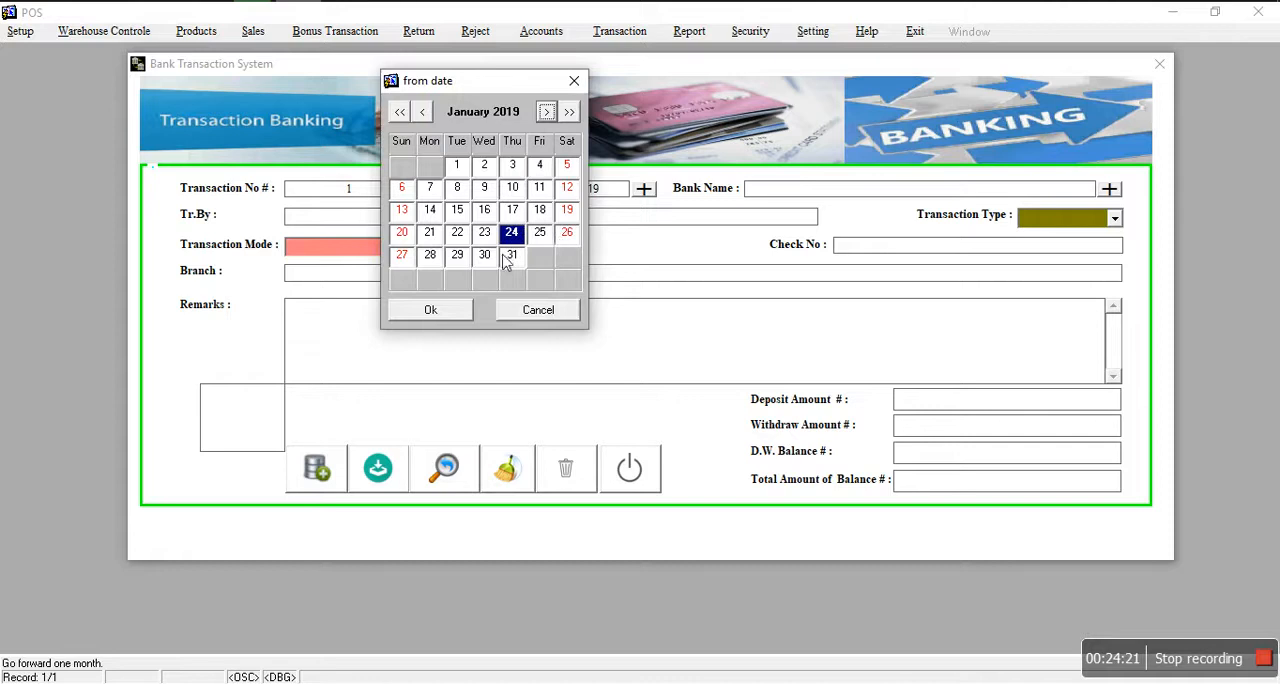
left_click(481, 232)
left_click(430, 255)
left_click(430, 211)
left_click(566, 236)
left_click(468, 309)
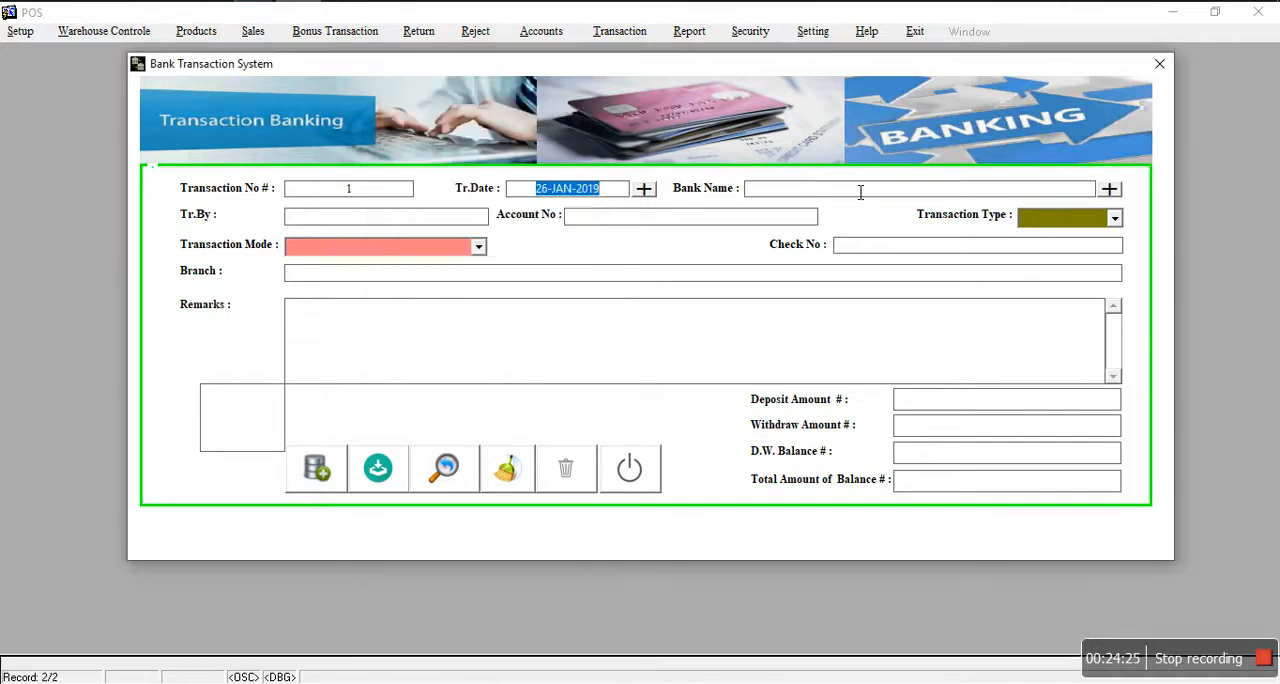
Step: Select Rupali Bank from the bank list and fill in the Tr.By field with the person's name
left_click(1110, 190)
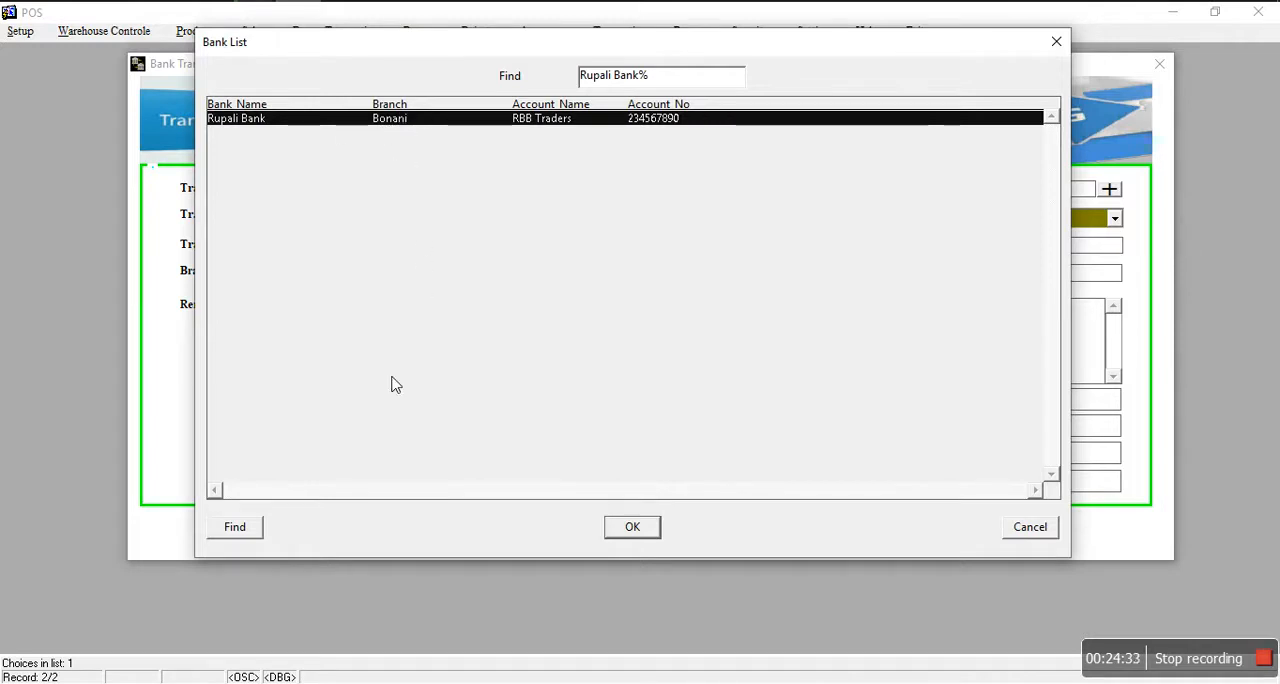
left_click(622, 527)
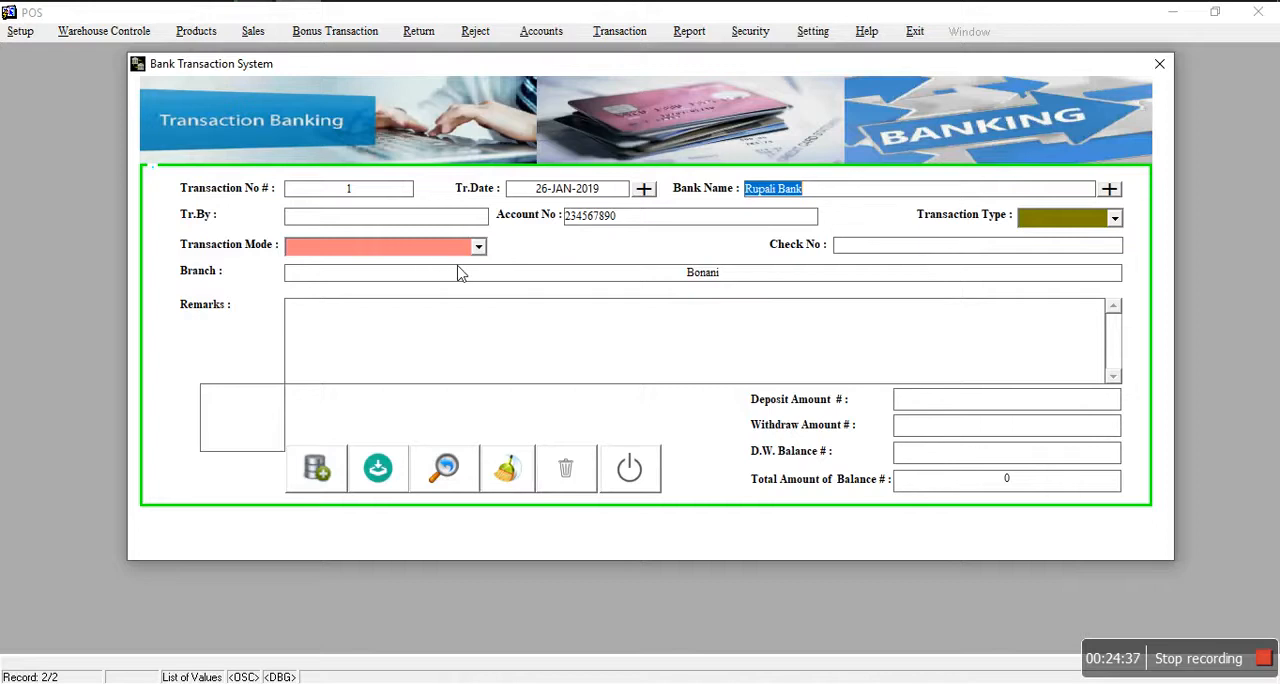
left_click(463, 228)
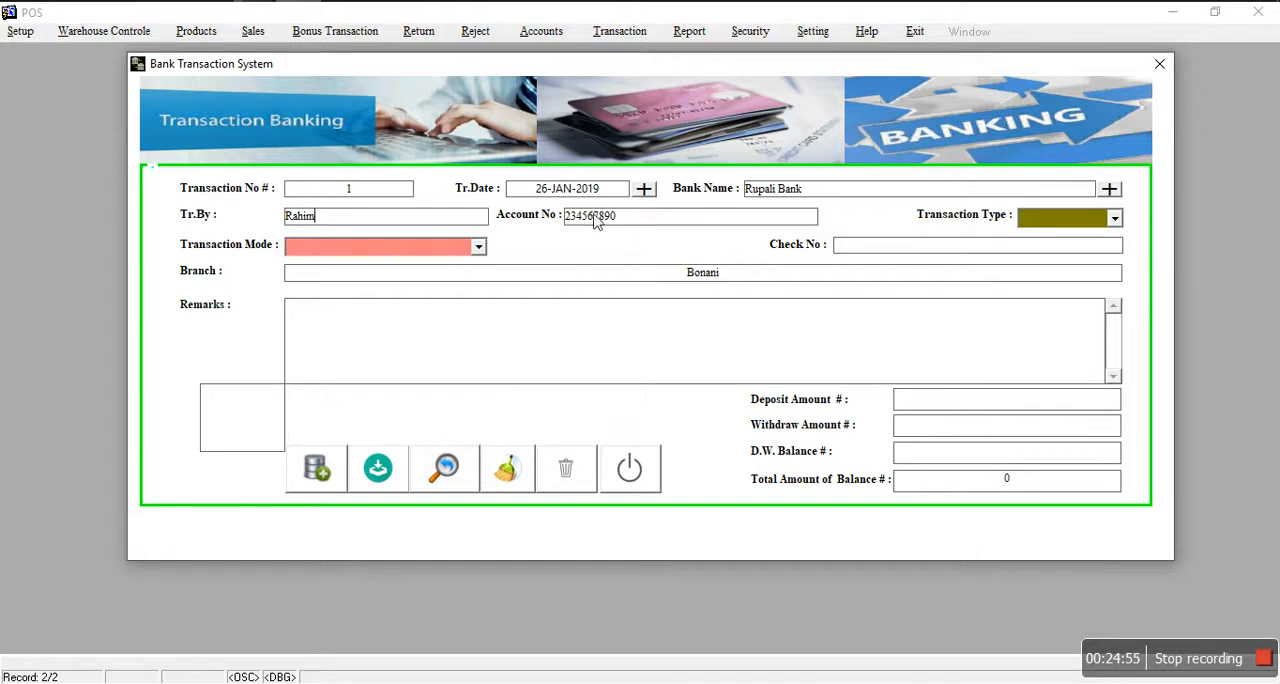
Step: Set the transaction type to Deposit and the transaction mode to Cash
left_click(1072, 221)
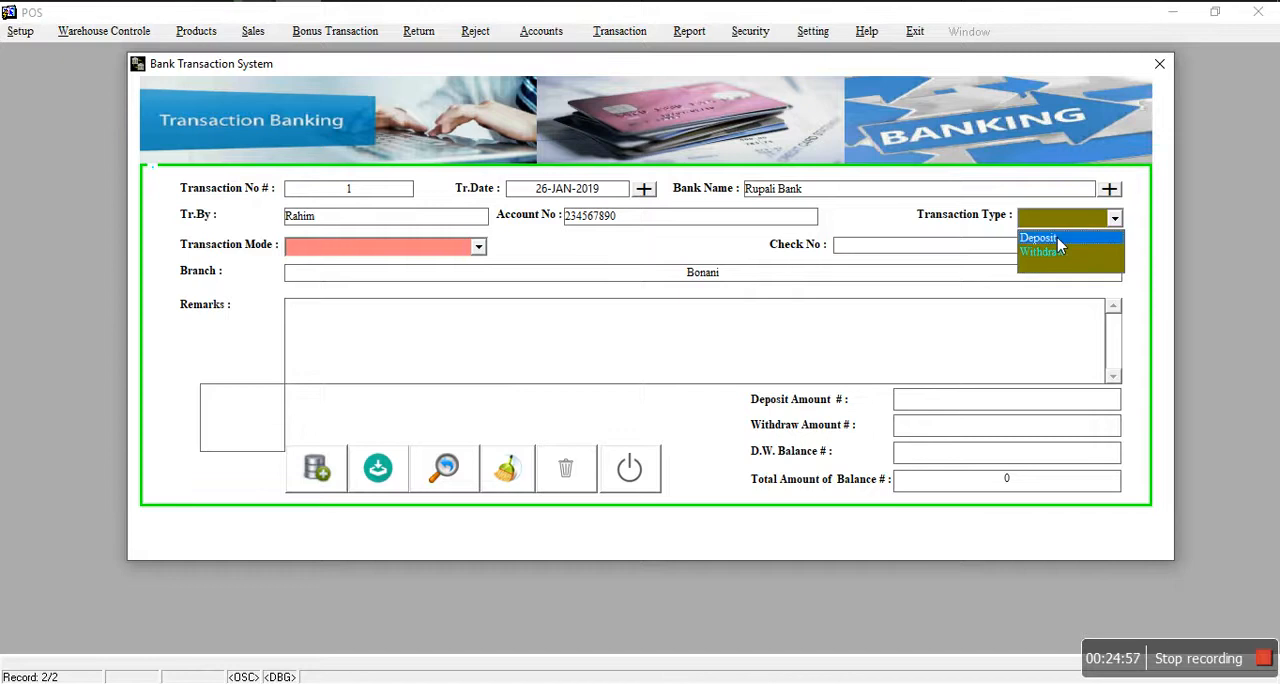
left_click(1057, 237)
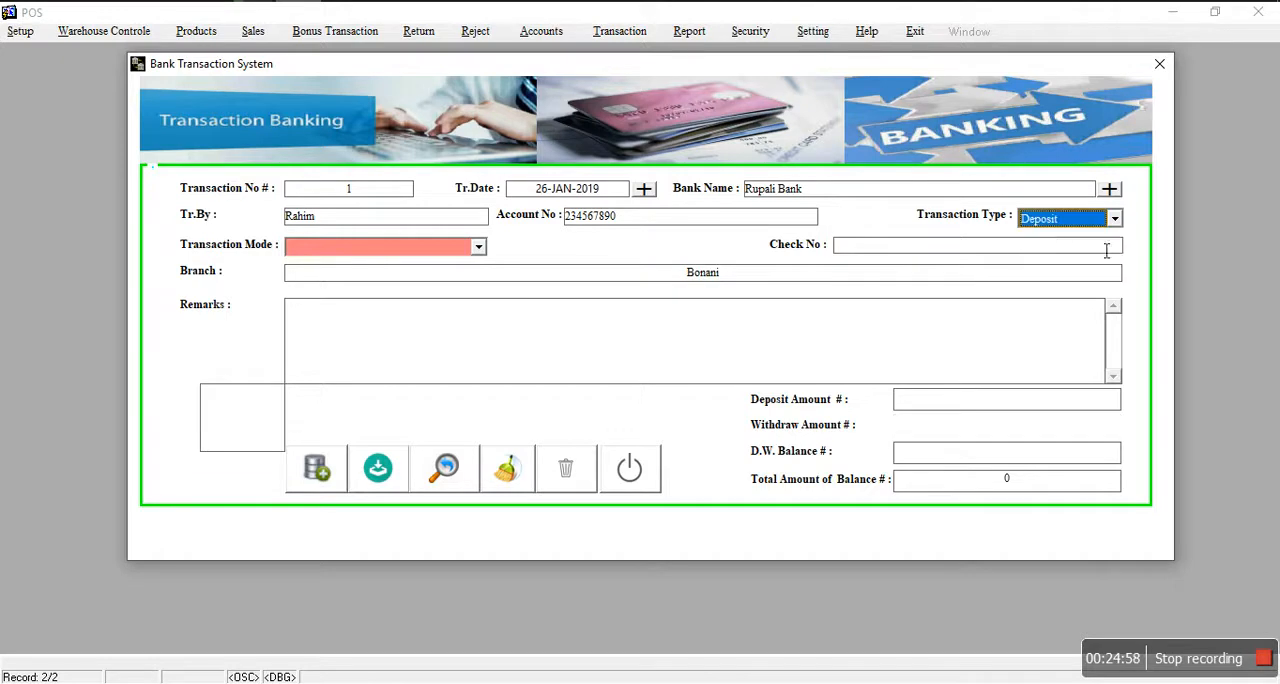
left_click(413, 247)
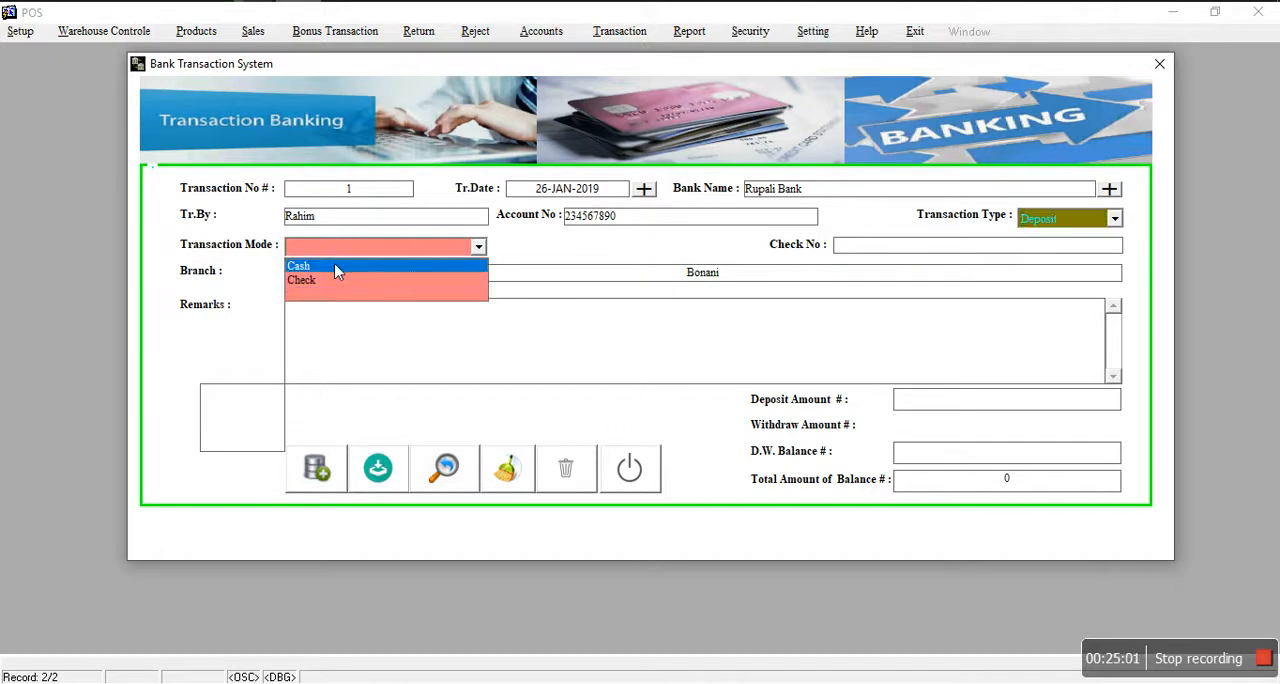
left_click(317, 268)
Step: Switch the transaction mode to Check and change it back to Cash
left_click(330, 248)
left_click(323, 280)
left_click(859, 250)
left_click(423, 248)
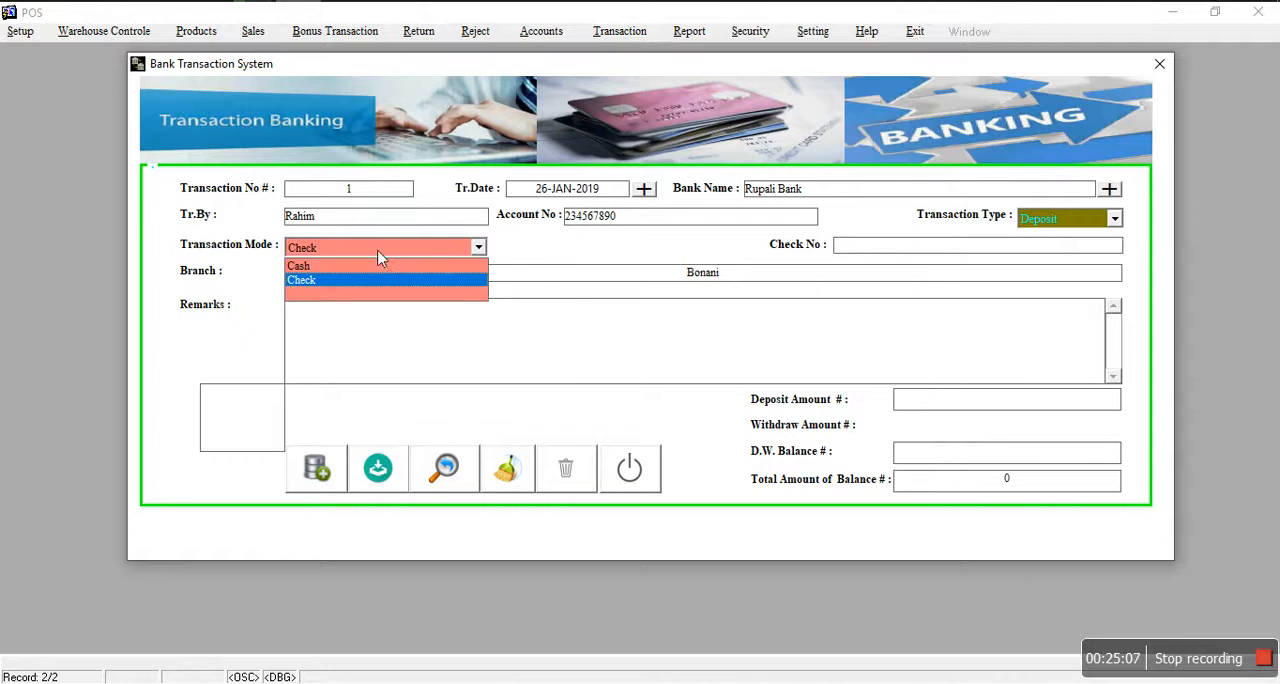
left_click(362, 266)
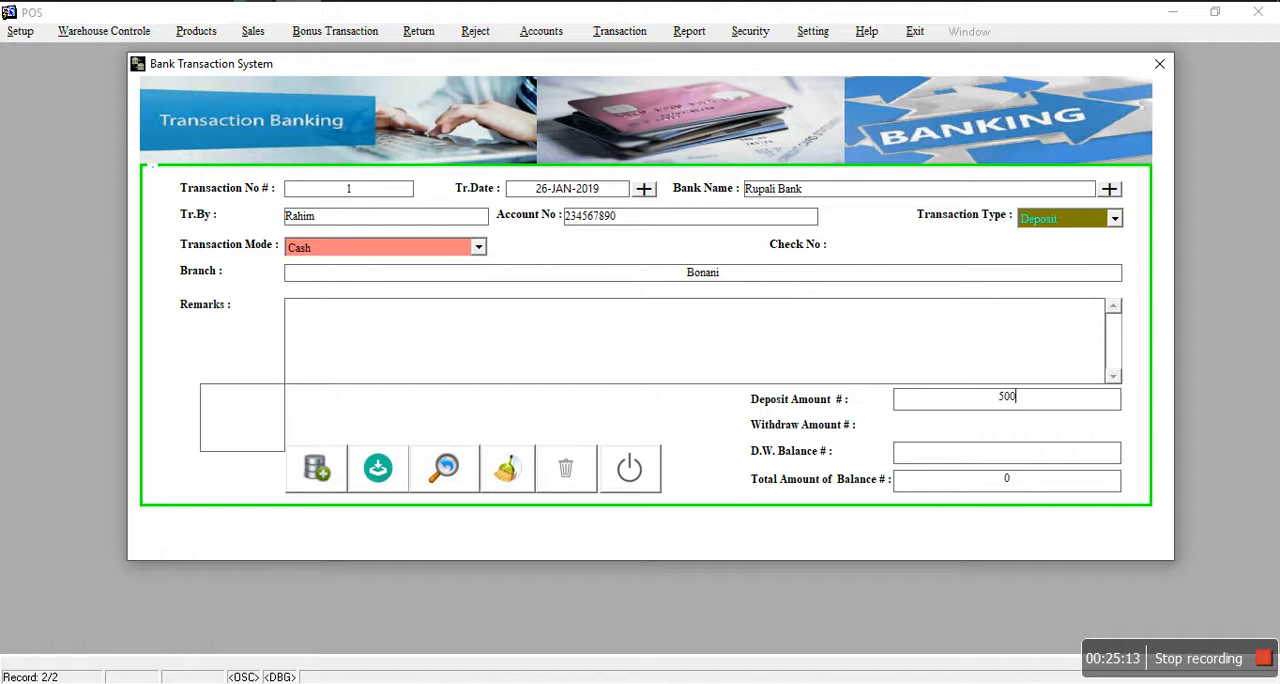
Step: Enter 5000 as the deposit amount and save the transaction
type("0")
key("Tab")
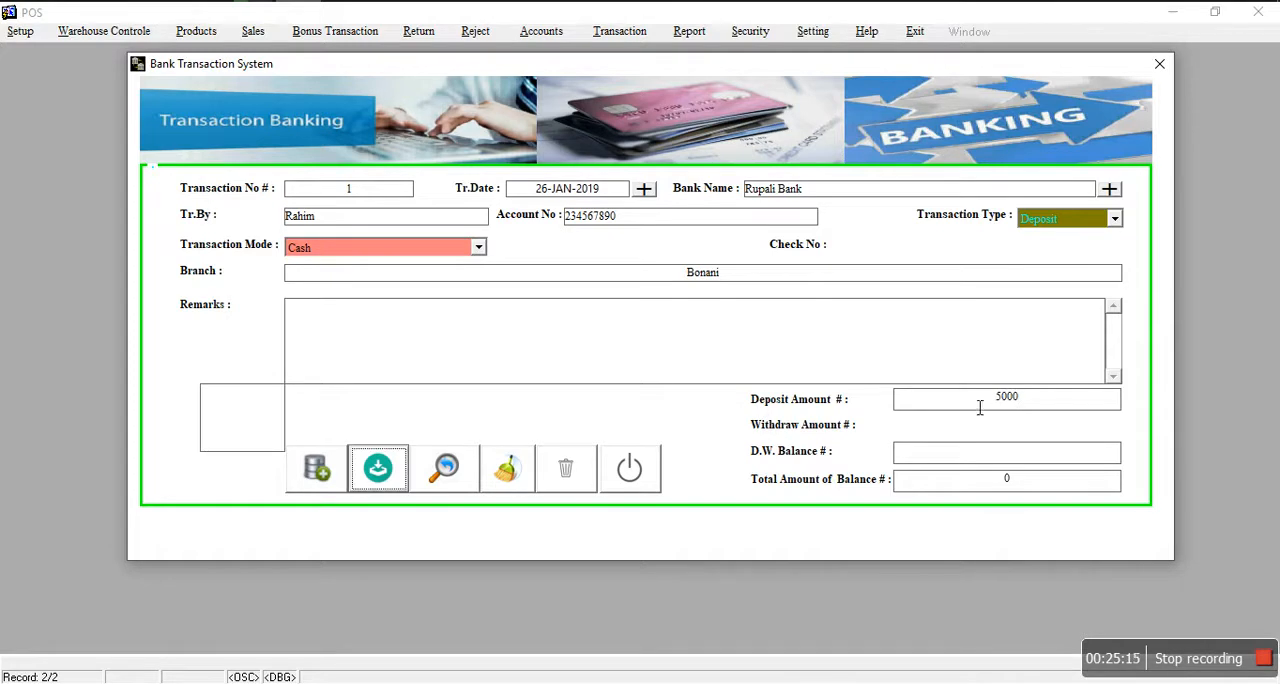
left_click(379, 470)
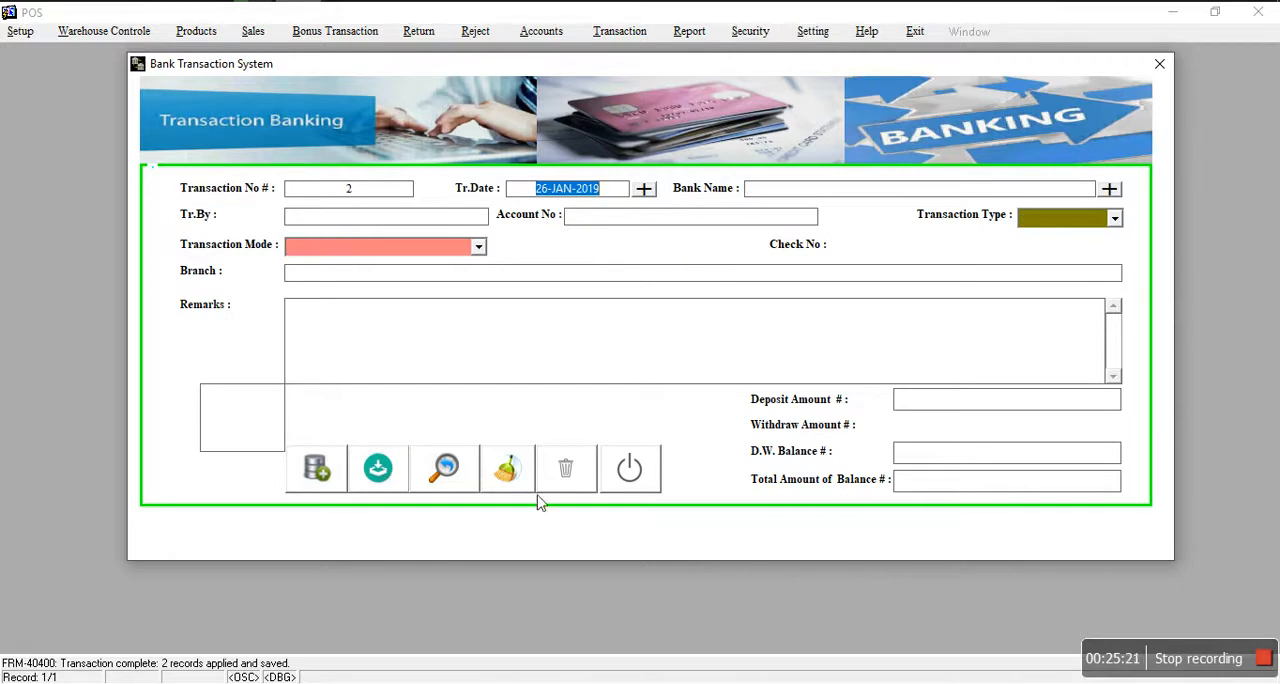
Step: Start a second bank transaction for Rupali Bank and set its type to Withdraw
left_click(318, 470)
left_click(1110, 190)
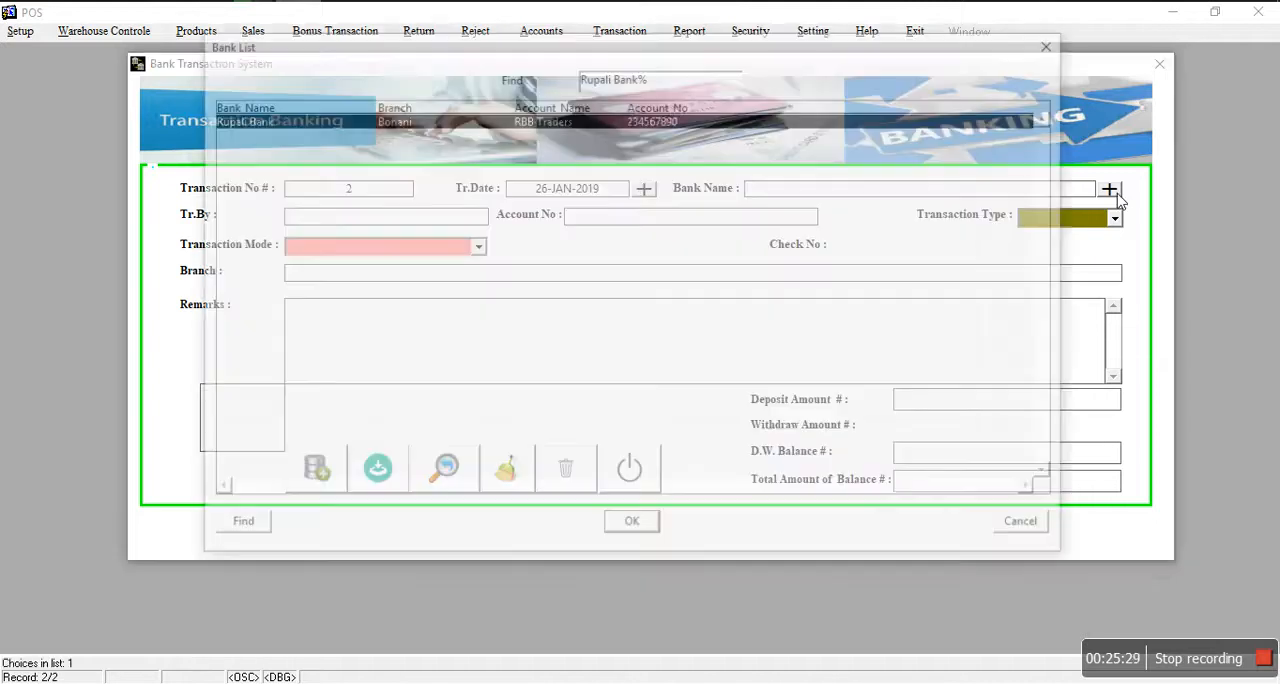
left_click(631, 521)
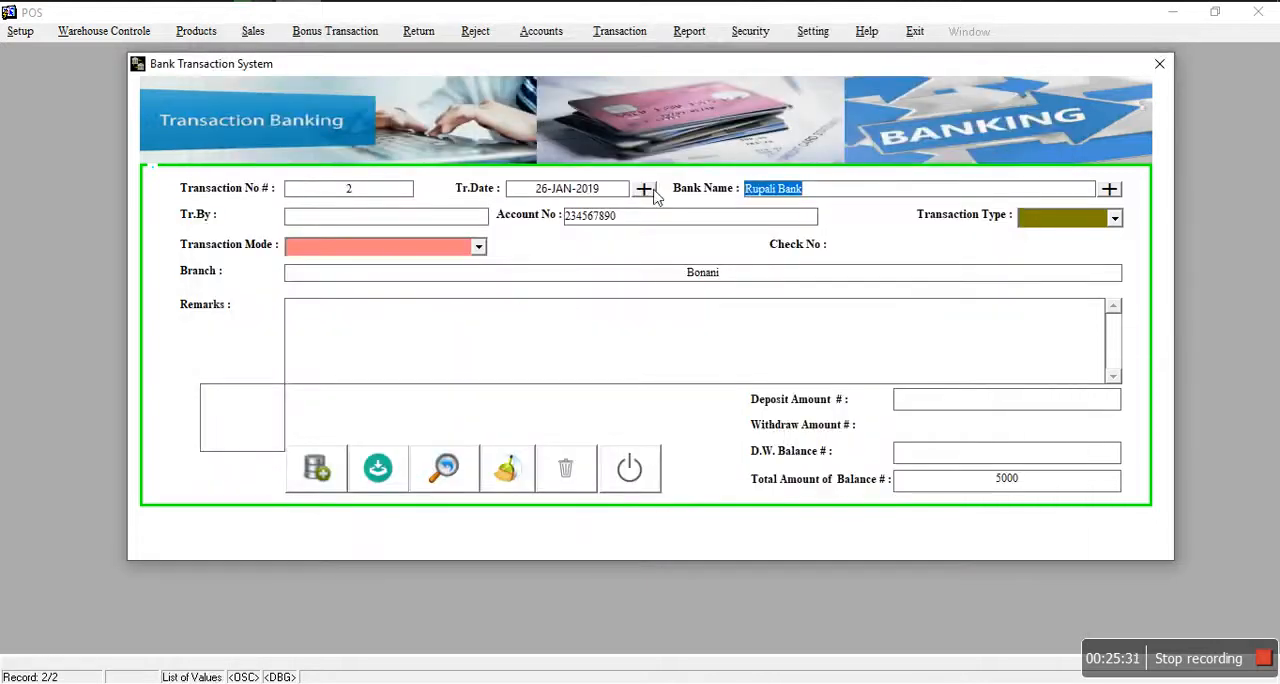
left_click(1078, 226)
left_click(1047, 258)
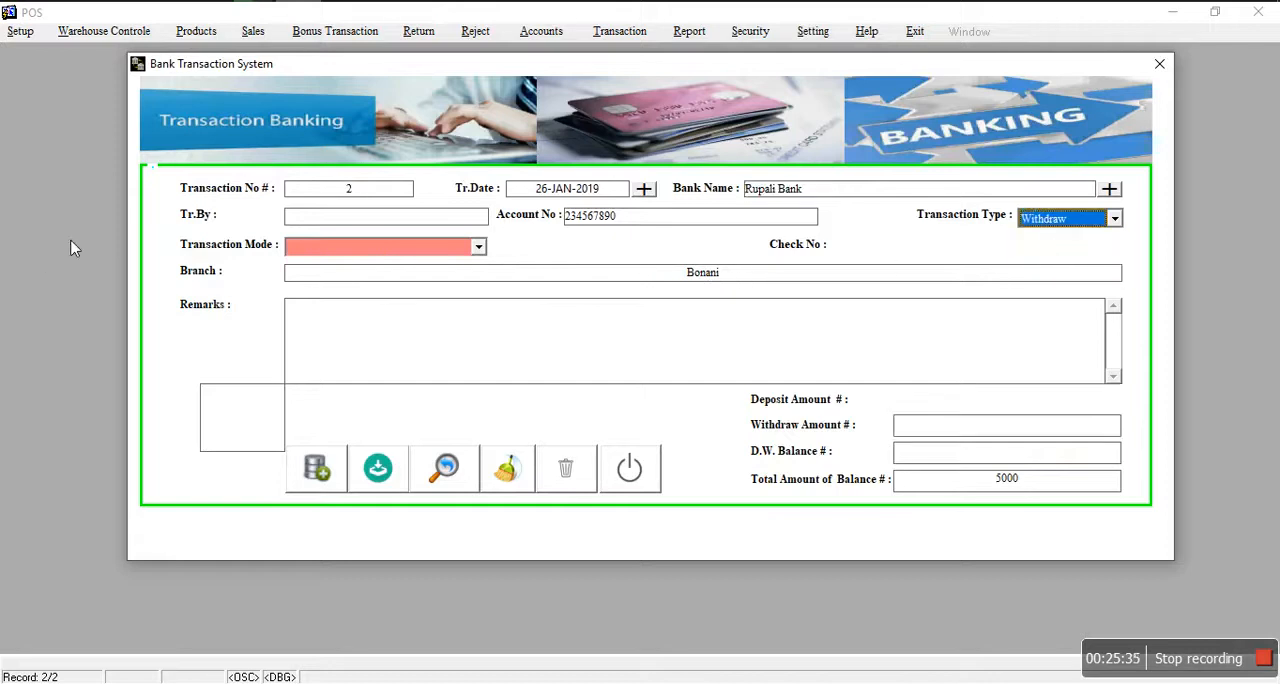
Step: Fill in the name of the person making the withdrawal and set the transaction mode to Cash
left_click(330, 218)
type("Rahim")
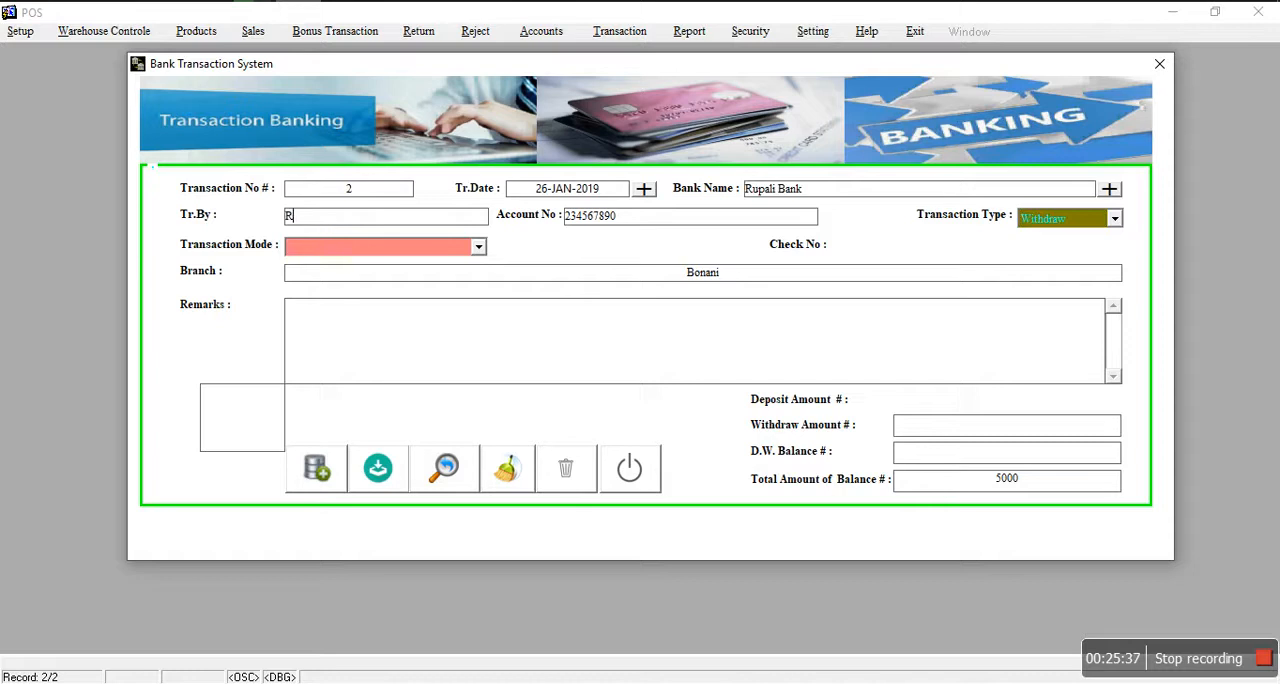
left_click(325, 251)
left_click(327, 265)
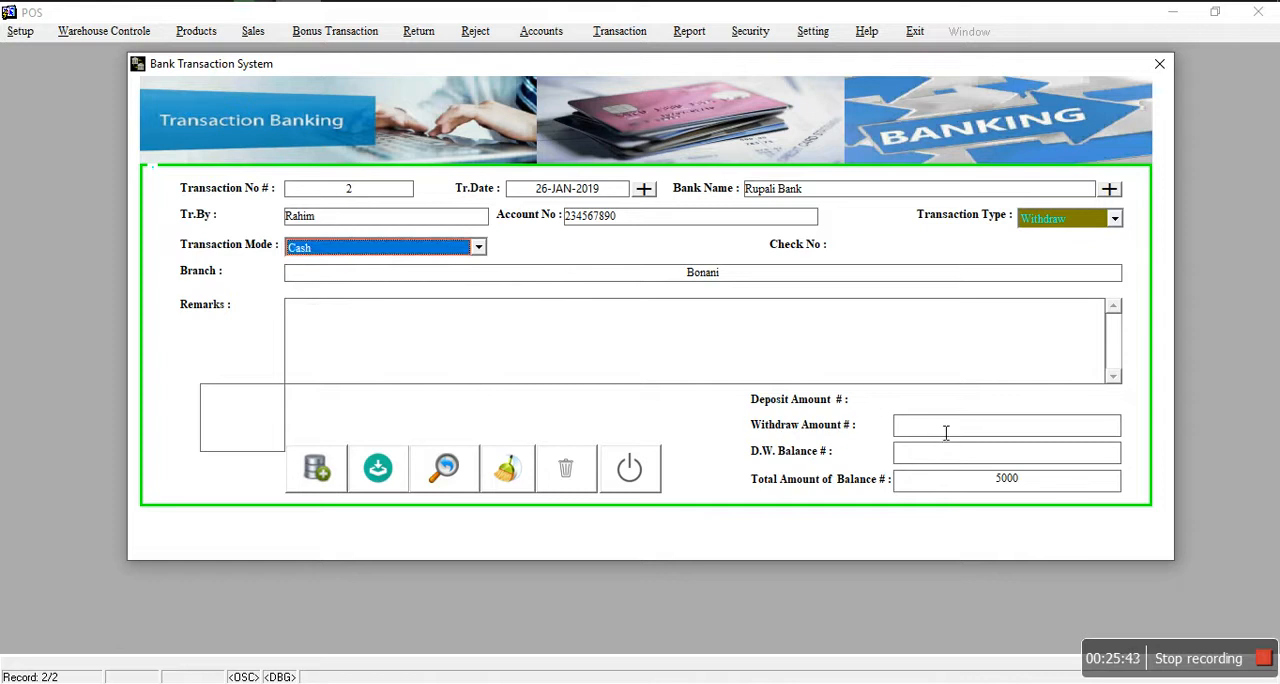
Step: Save the withdrawal with an amount of 500 and close the bank transaction form without saving the blank record
left_click(1007, 426)
type("500")
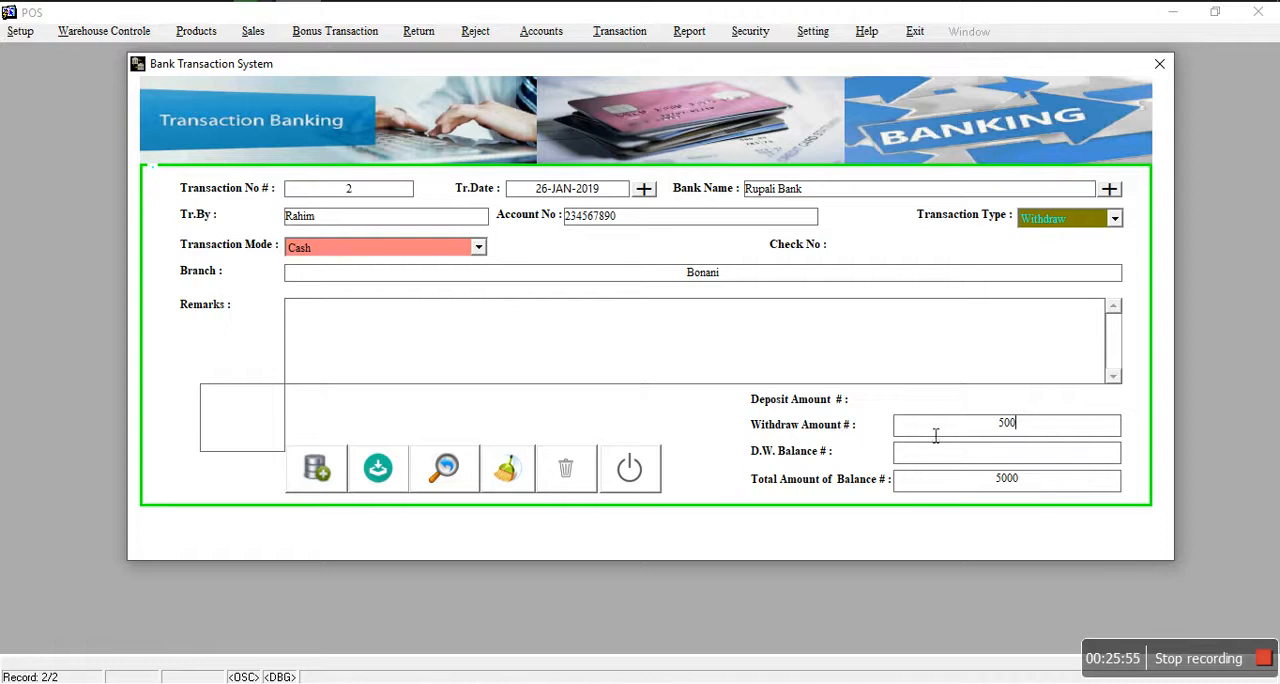
key("Tab")
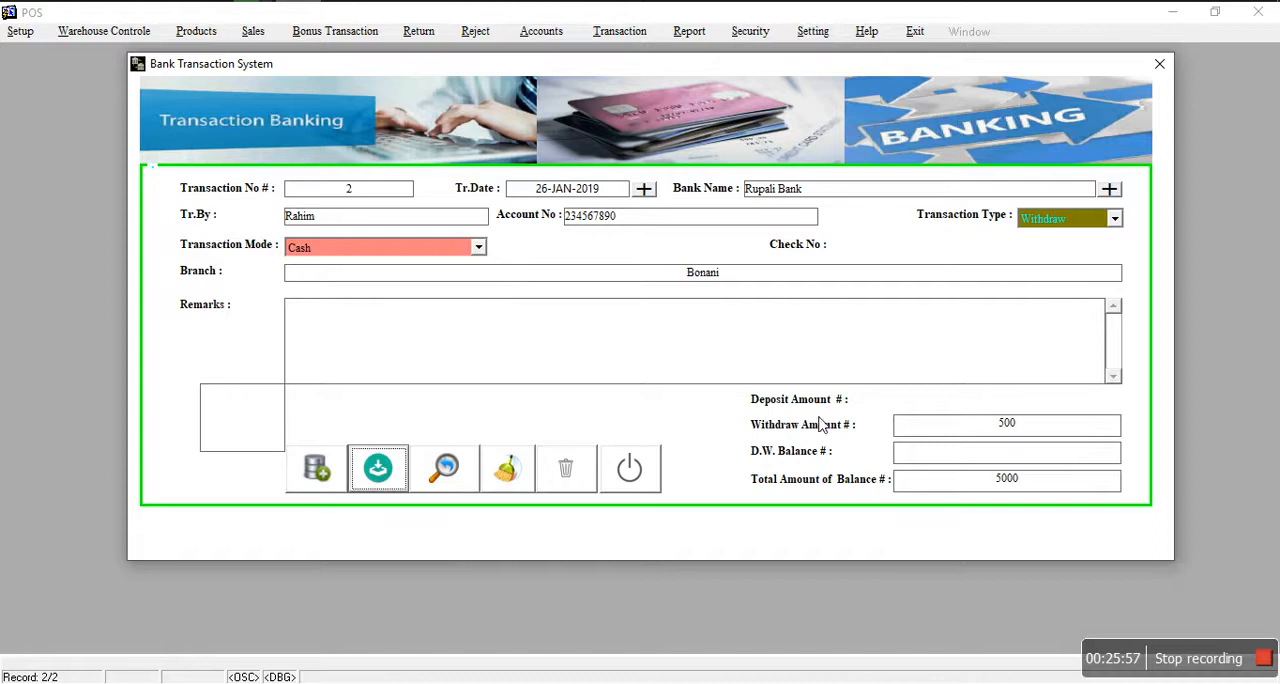
left_click(381, 472)
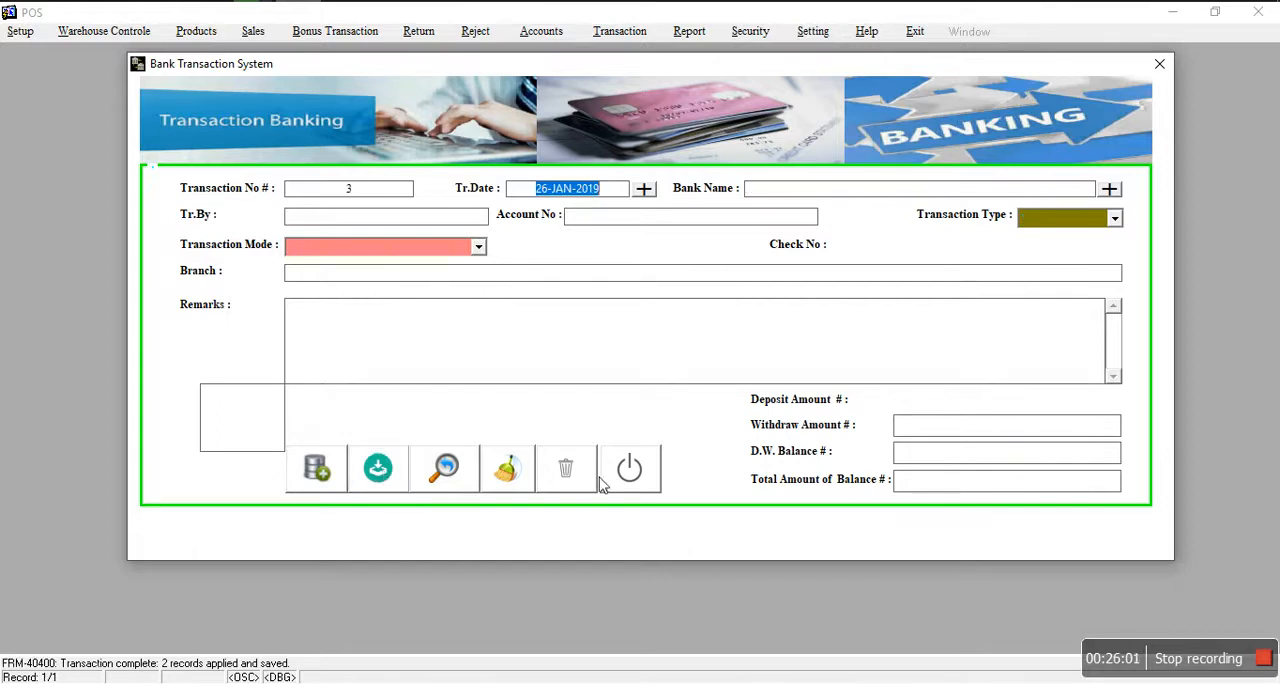
left_click(630, 472)
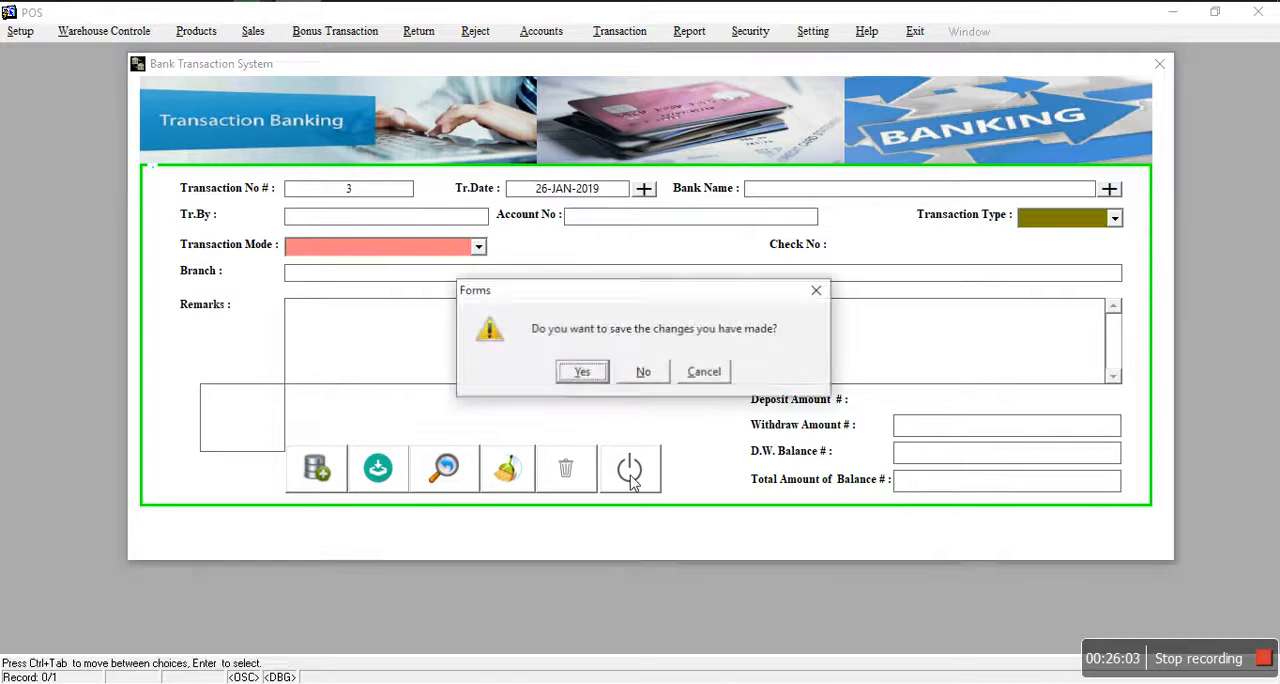
left_click(645, 372)
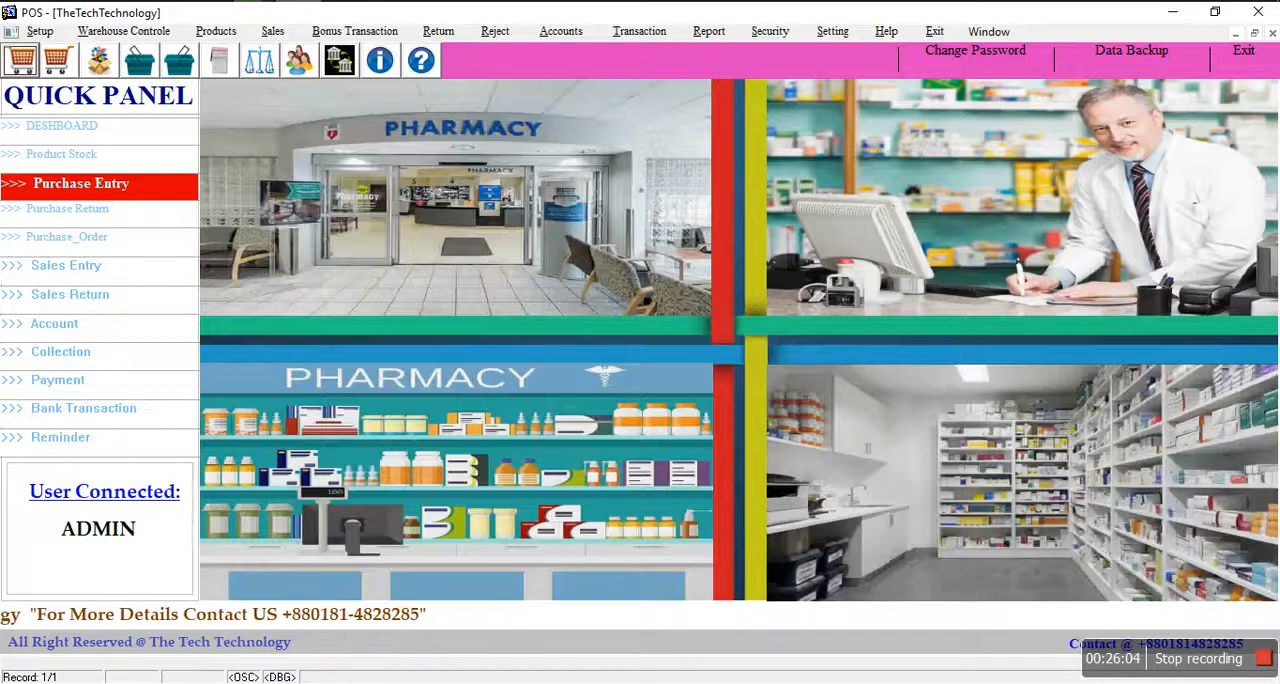
left_click(712, 31)
mouse_move(790, 63)
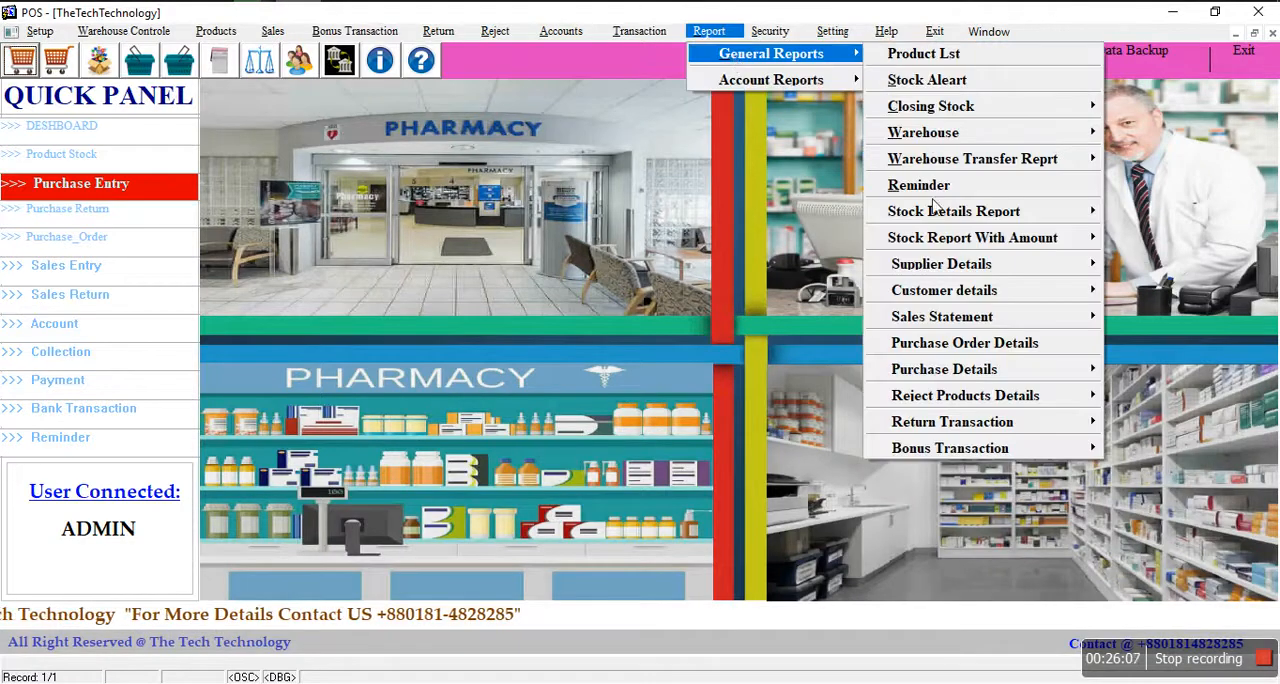
mouse_move(940, 272)
mouse_move(800, 87)
left_click(811, 244)
Step: Open the Voucher Receive / Income form and add a new collection record
left_click(438, 31)
mouse_move(392, 35)
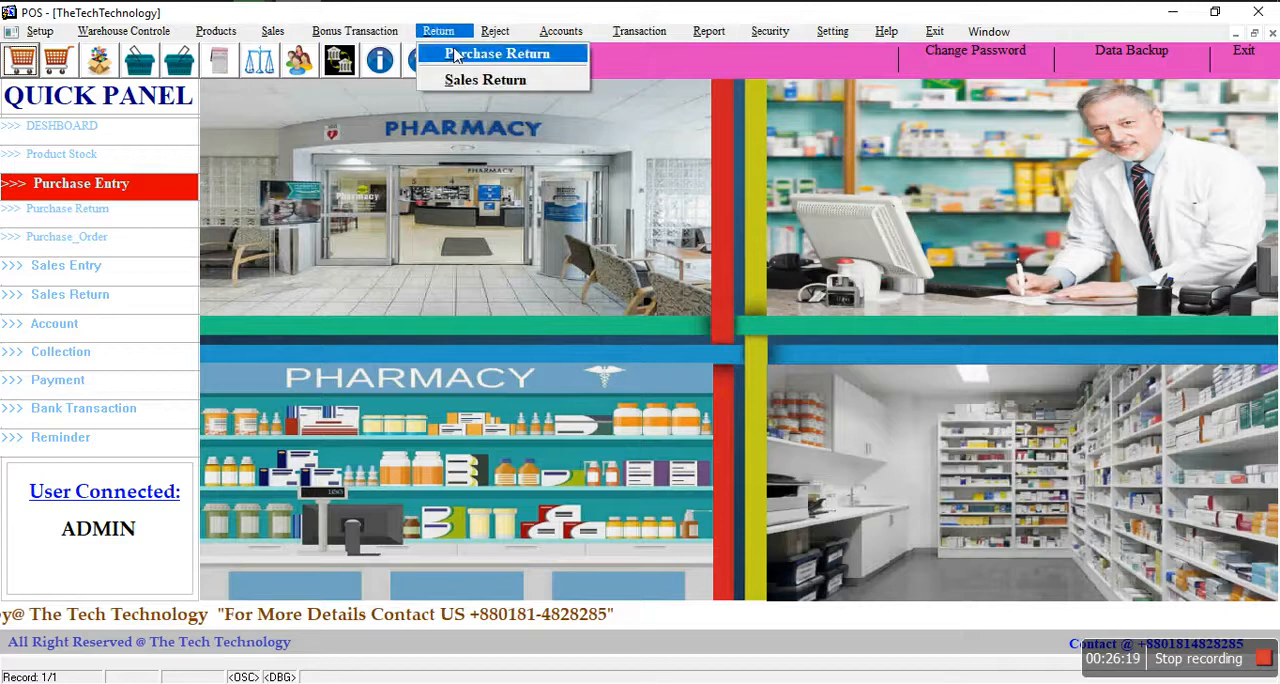
mouse_move(493, 34)
mouse_move(558, 36)
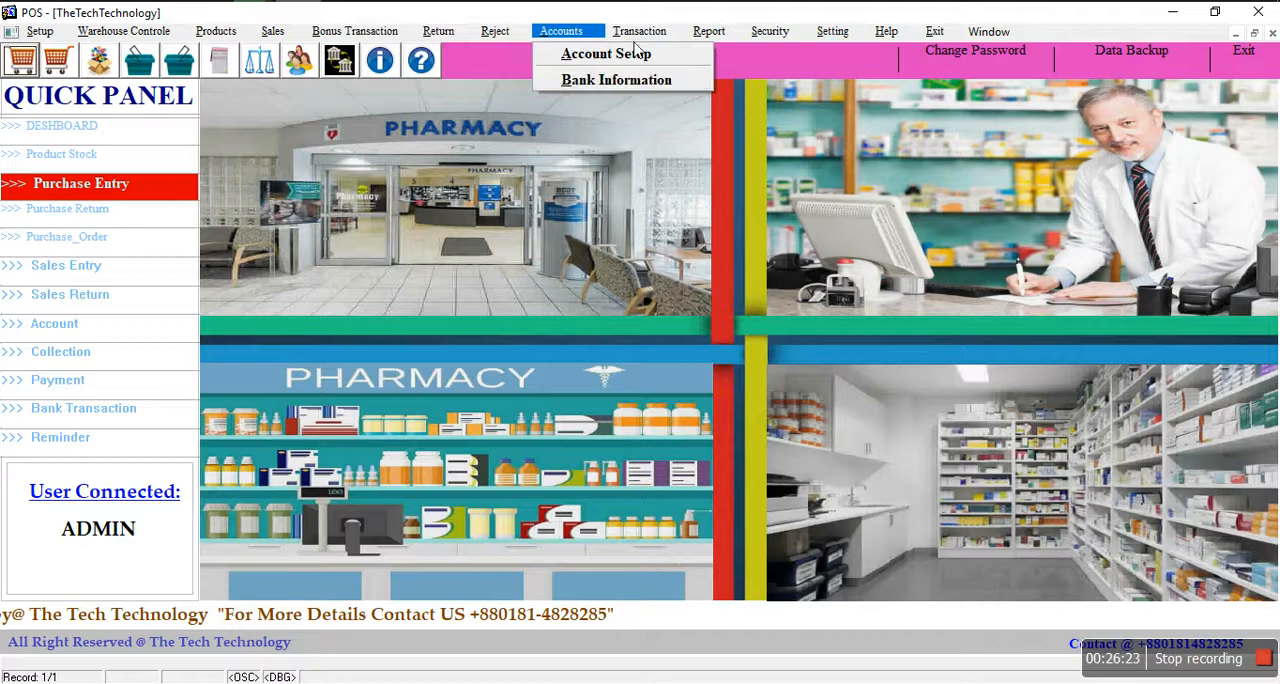
mouse_move(636, 33)
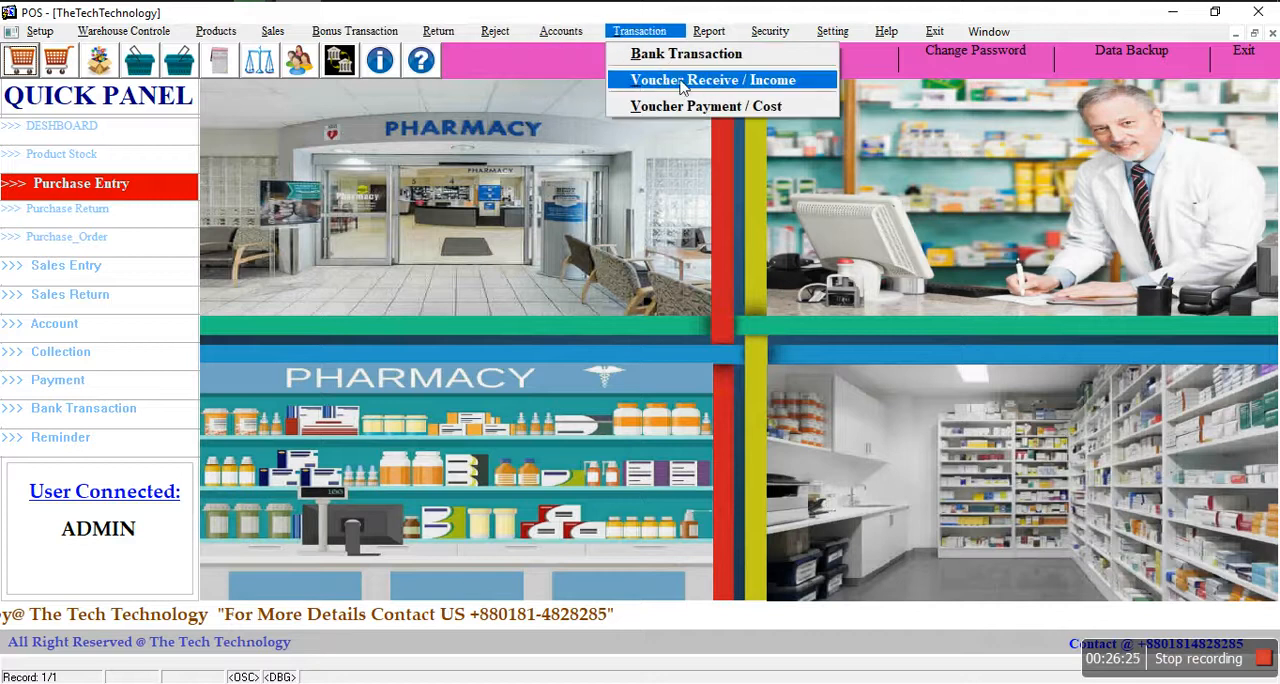
left_click(700, 84)
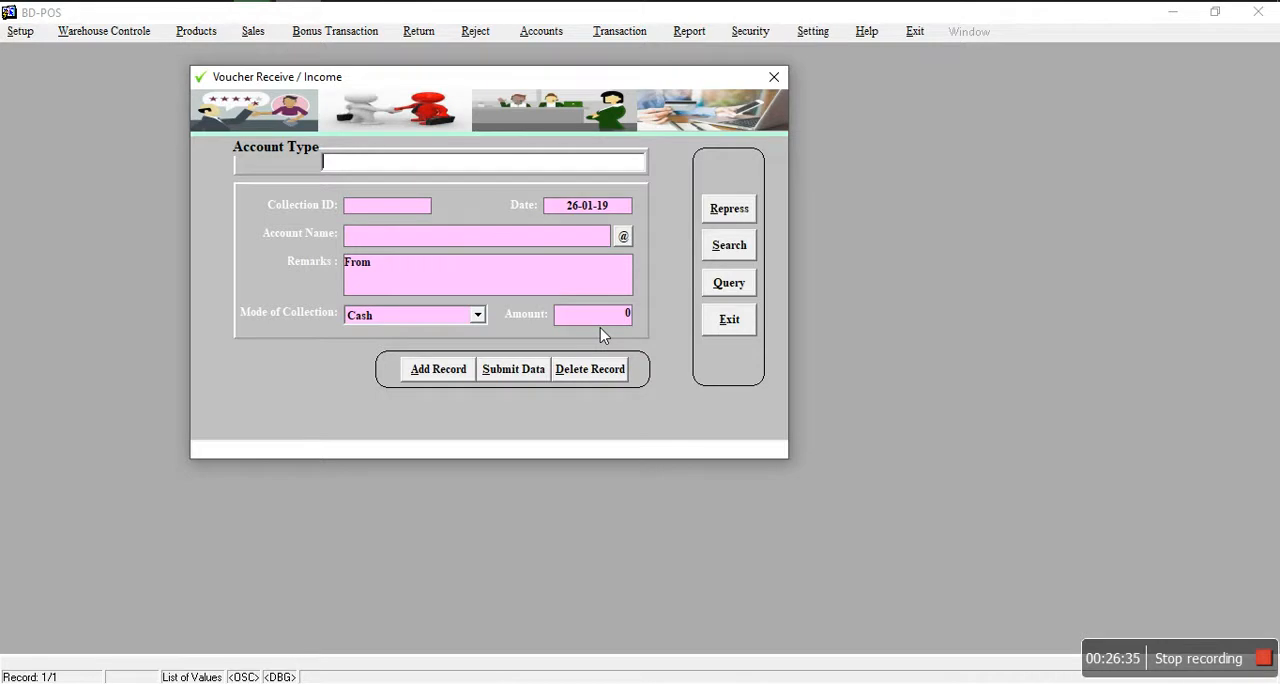
left_click(432, 371)
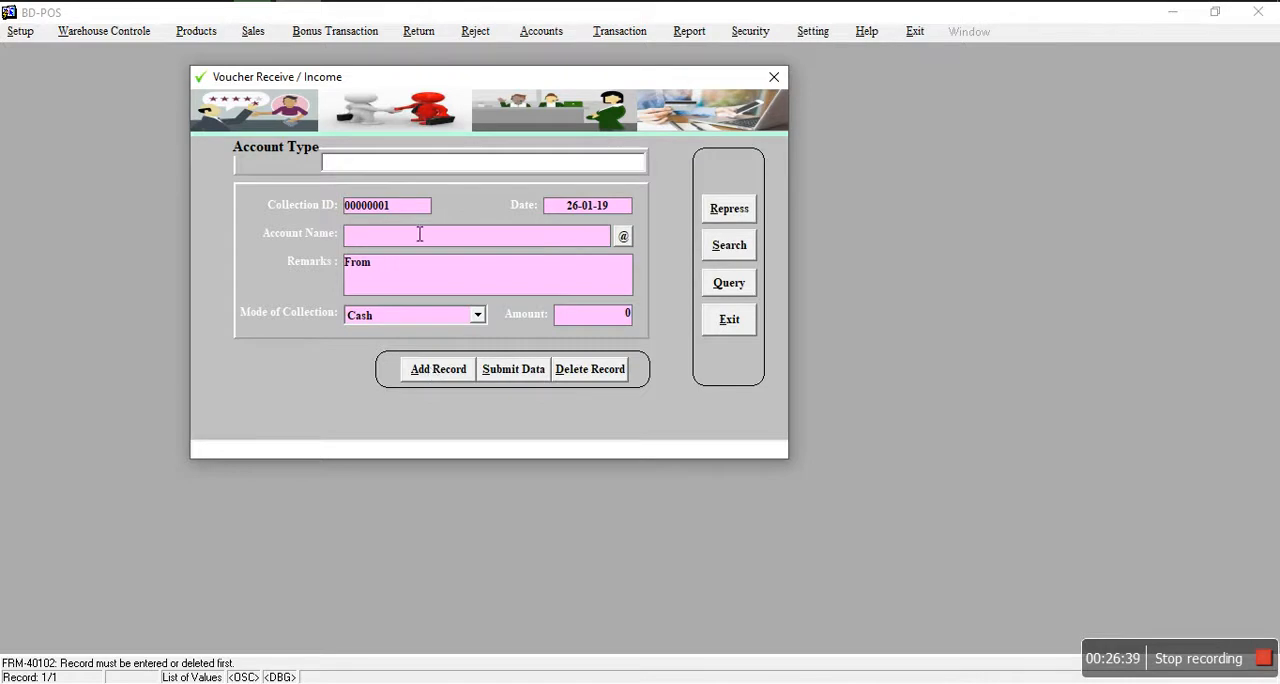
Step: Set the collection voucher's account type to Receivable
double_click(352, 166)
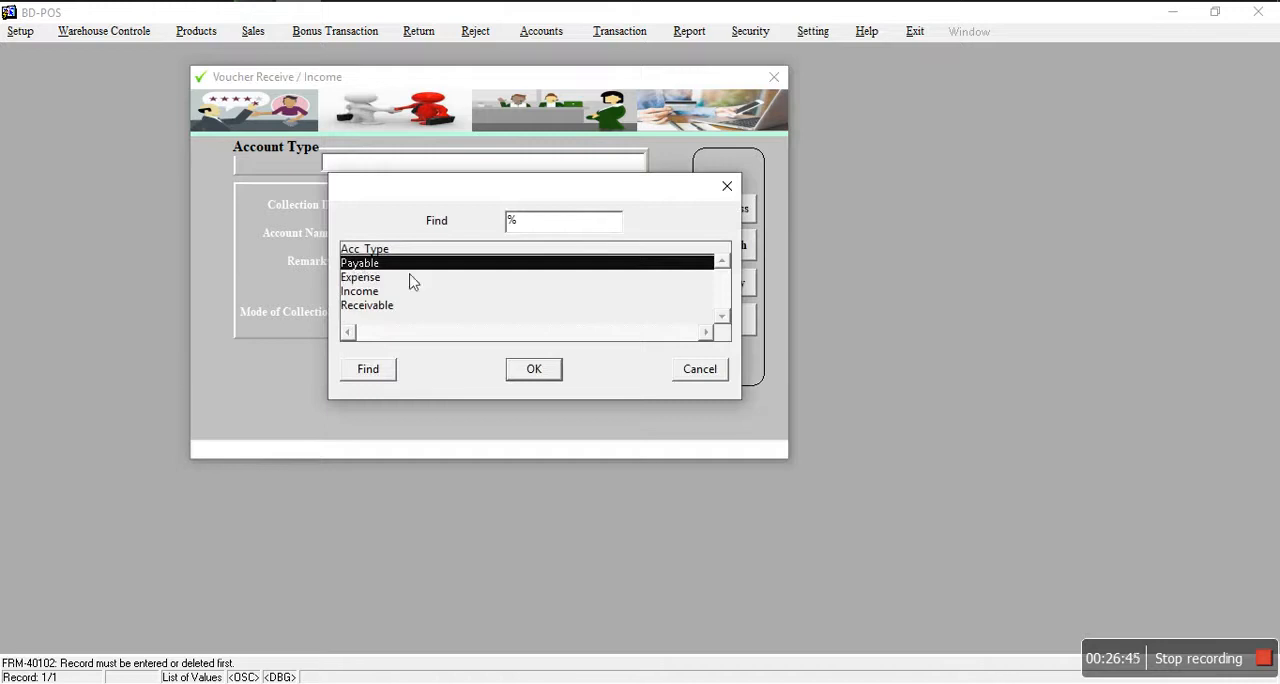
left_click(369, 279)
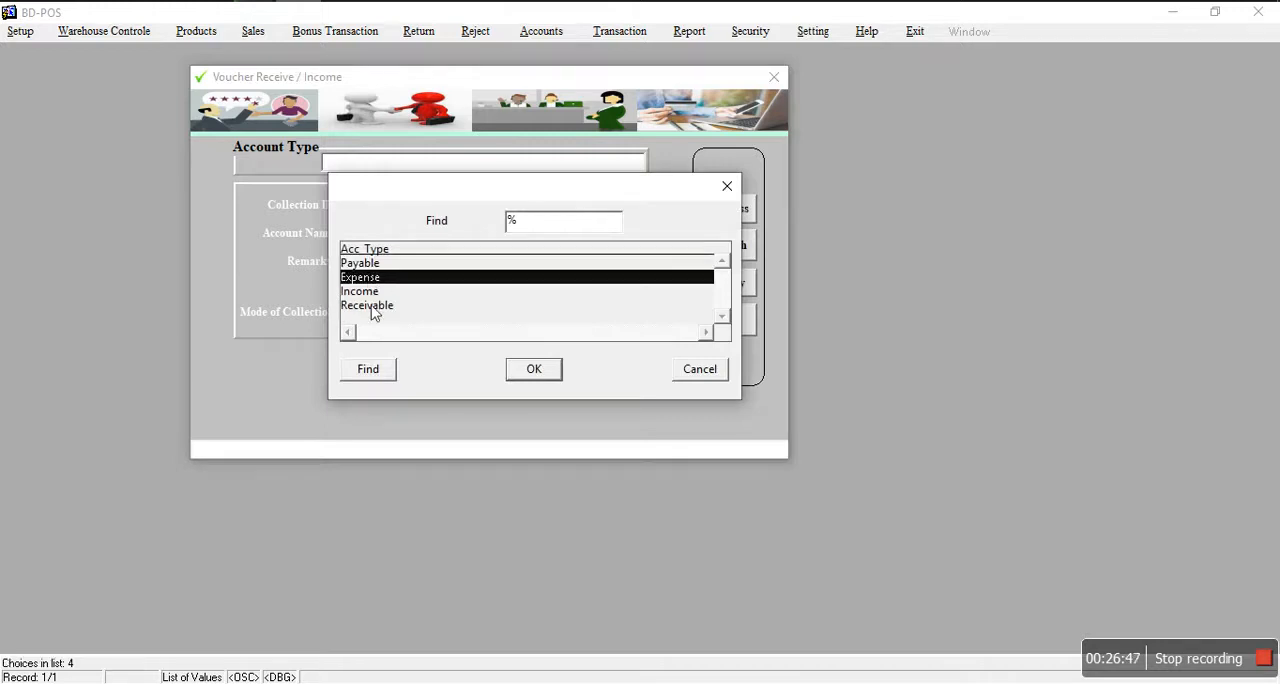
left_click(364, 291)
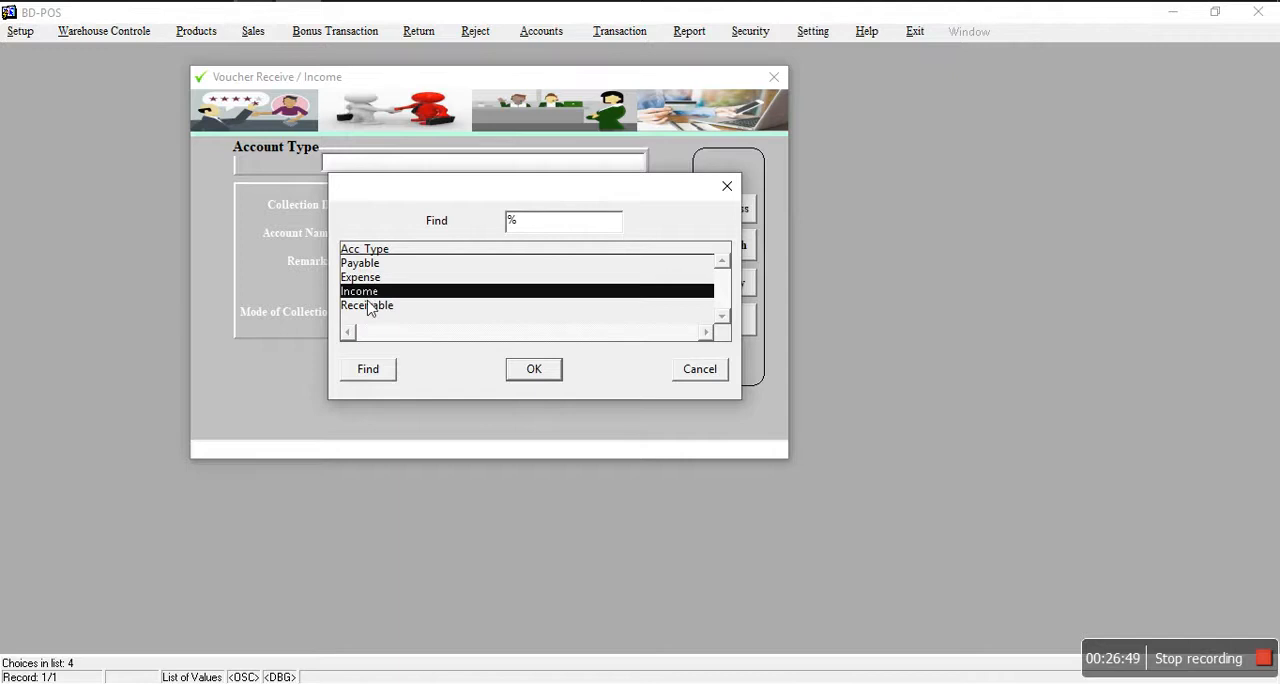
left_click(367, 307)
left_click(534, 370)
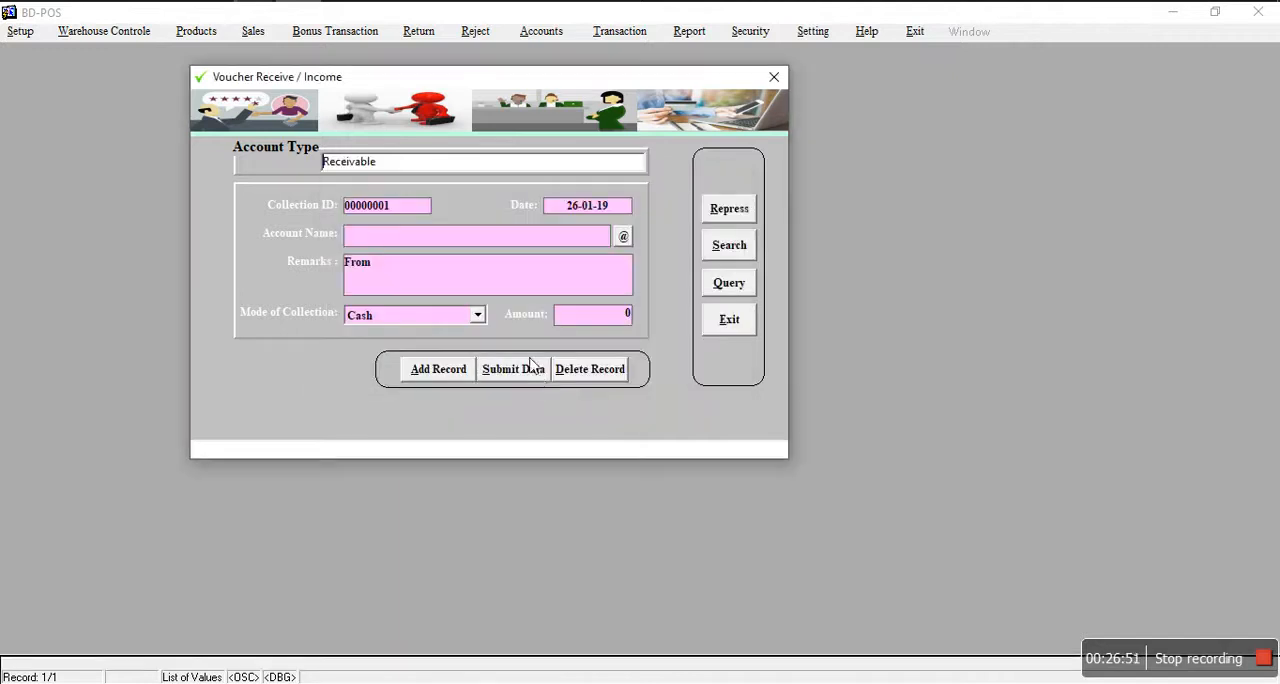
Step: Look through the receivable accounts and choose the customer's name as the voucher's account name
left_click(622, 237)
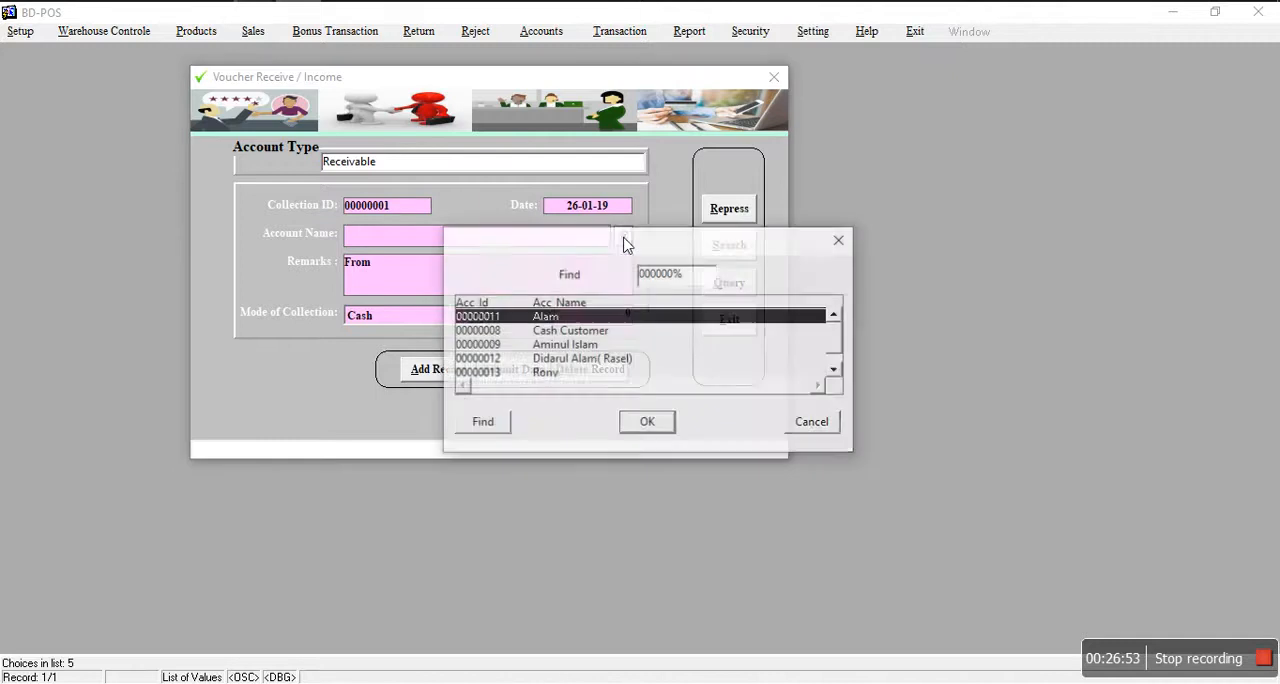
left_click(836, 372)
left_click(552, 362)
left_click(554, 344)
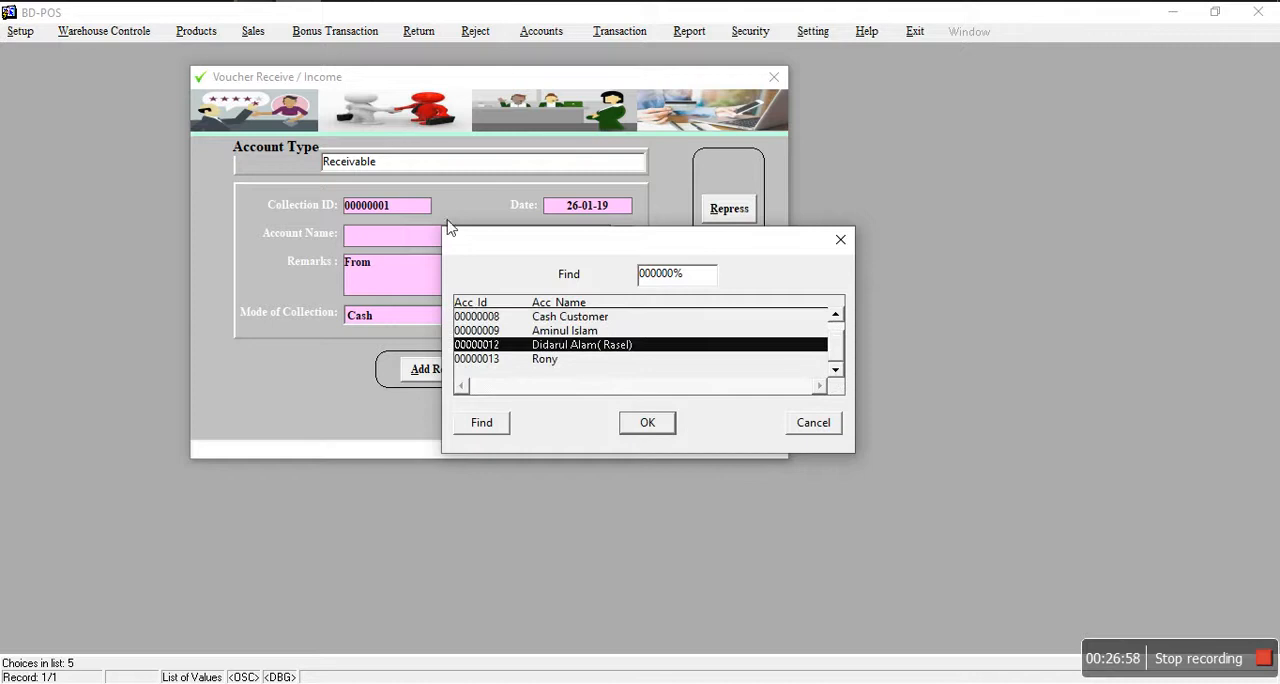
left_click(836, 315)
left_click(576, 345)
left_click(634, 424)
Step: Enter the remarks "Collection For due" and an amount of 1000, and submit the collection voucher
type("fdgdhg")
key("BackSpace")
key("BackSpace")
key("BackSpace")
key("BackSpace")
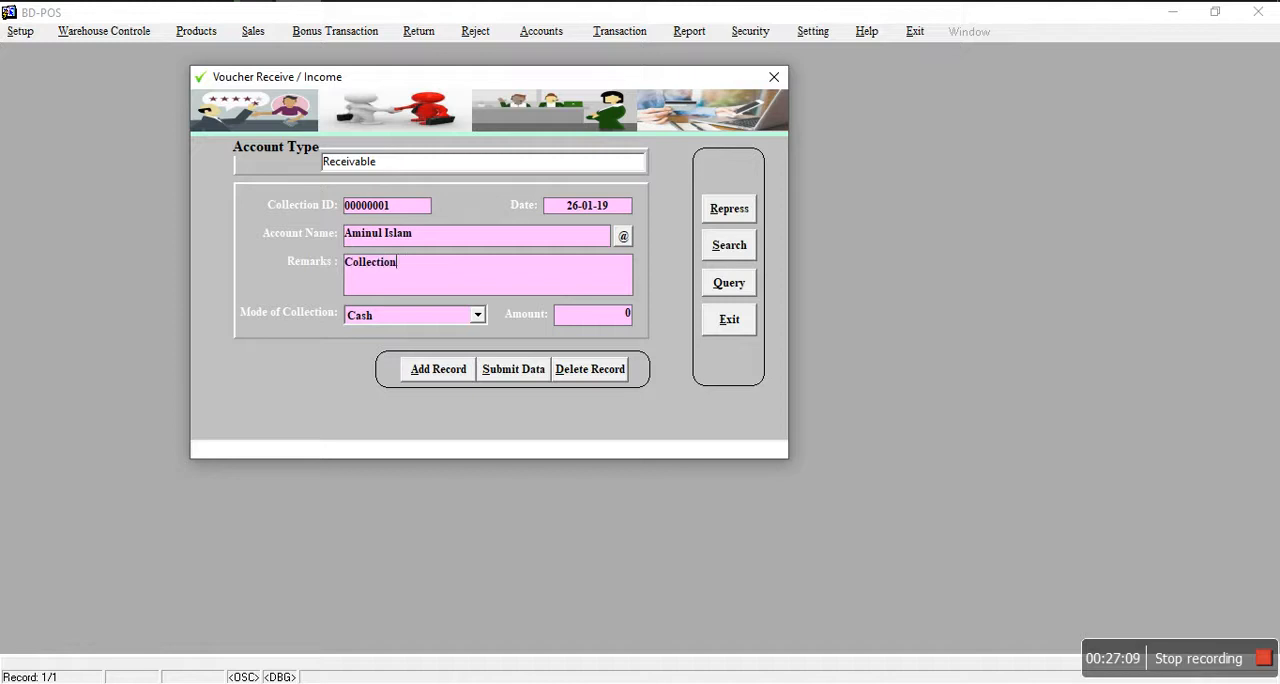
type("F")
left_click(591, 323)
type("1")
left_click(502, 372)
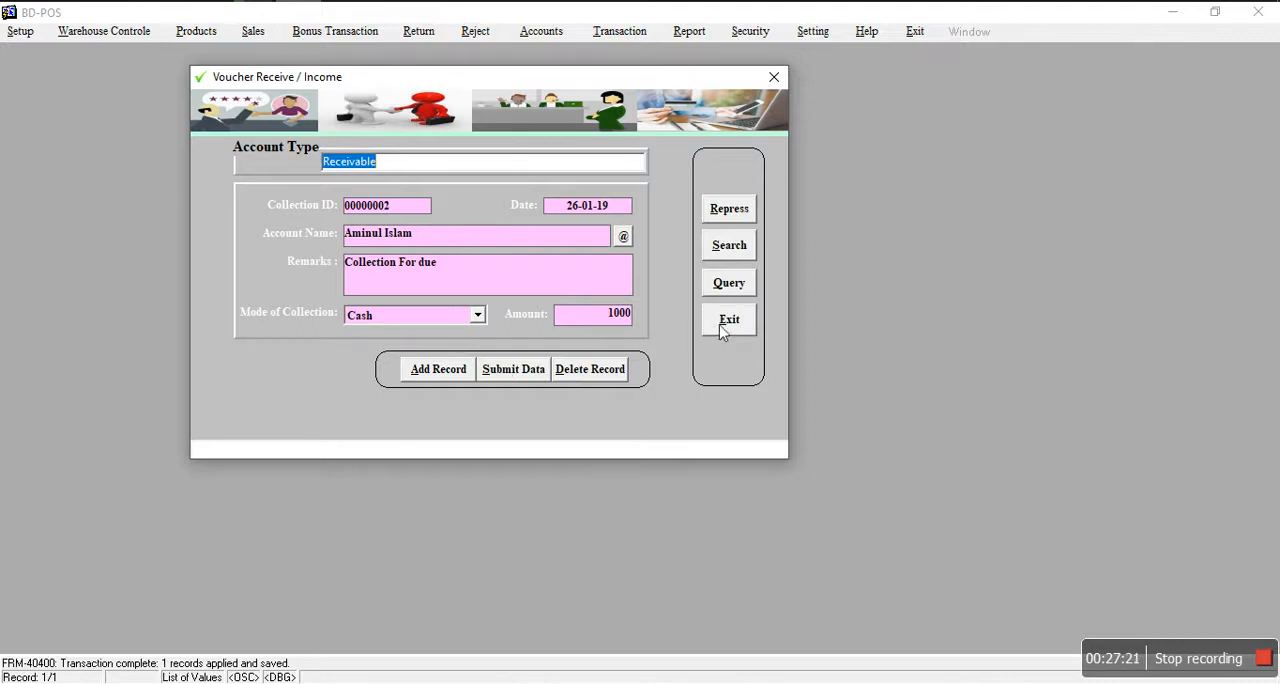
Step: Add a second collection record with account type Income and account name Daily Income
left_click(430, 371)
double_click(341, 168)
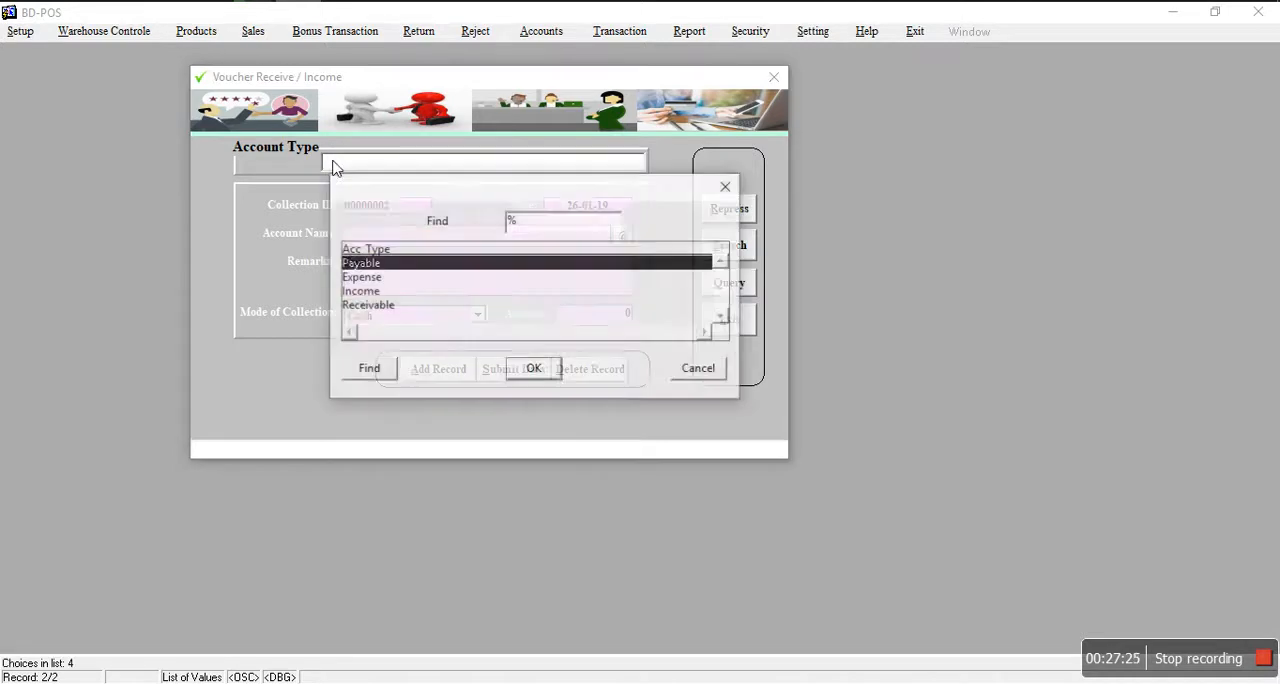
left_click(357, 292)
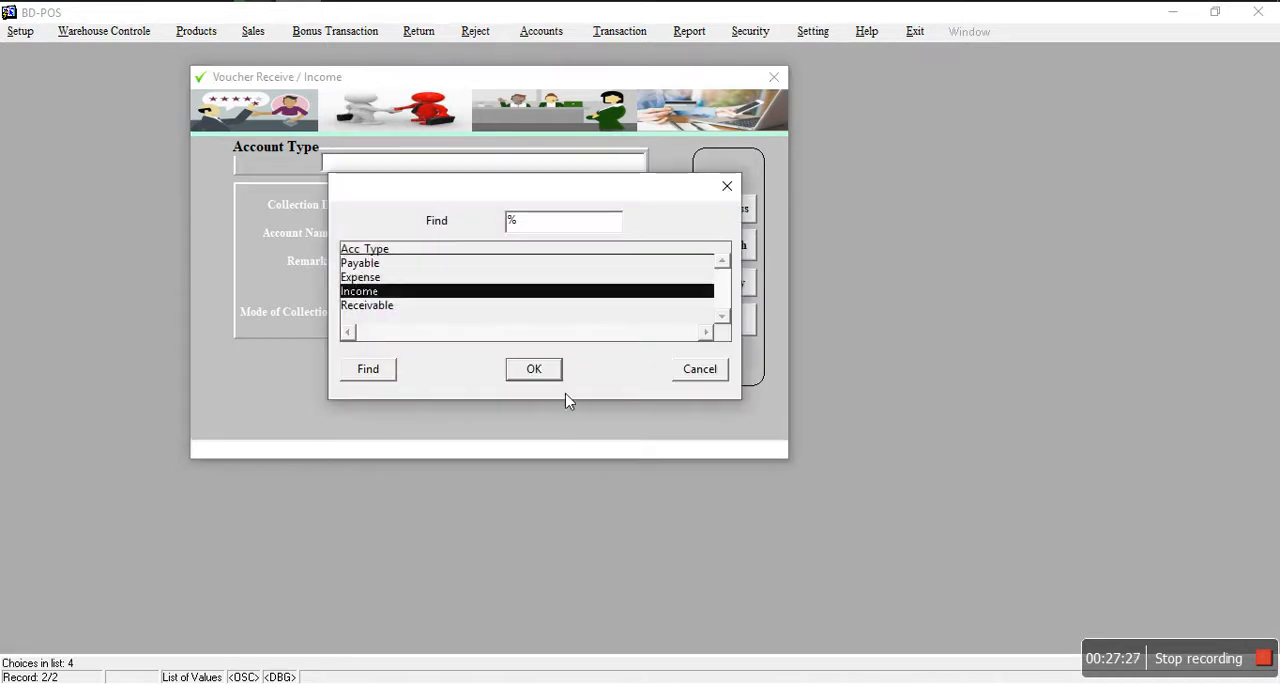
left_click(543, 371)
left_click(626, 238)
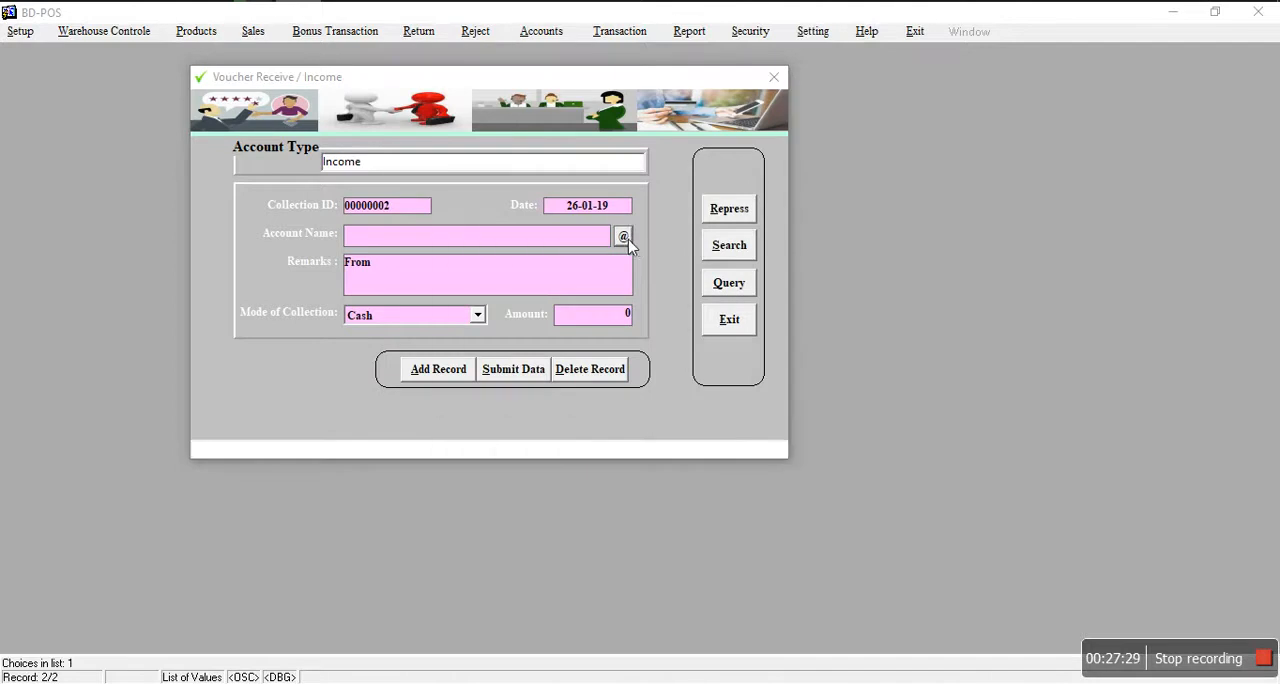
left_click(649, 423)
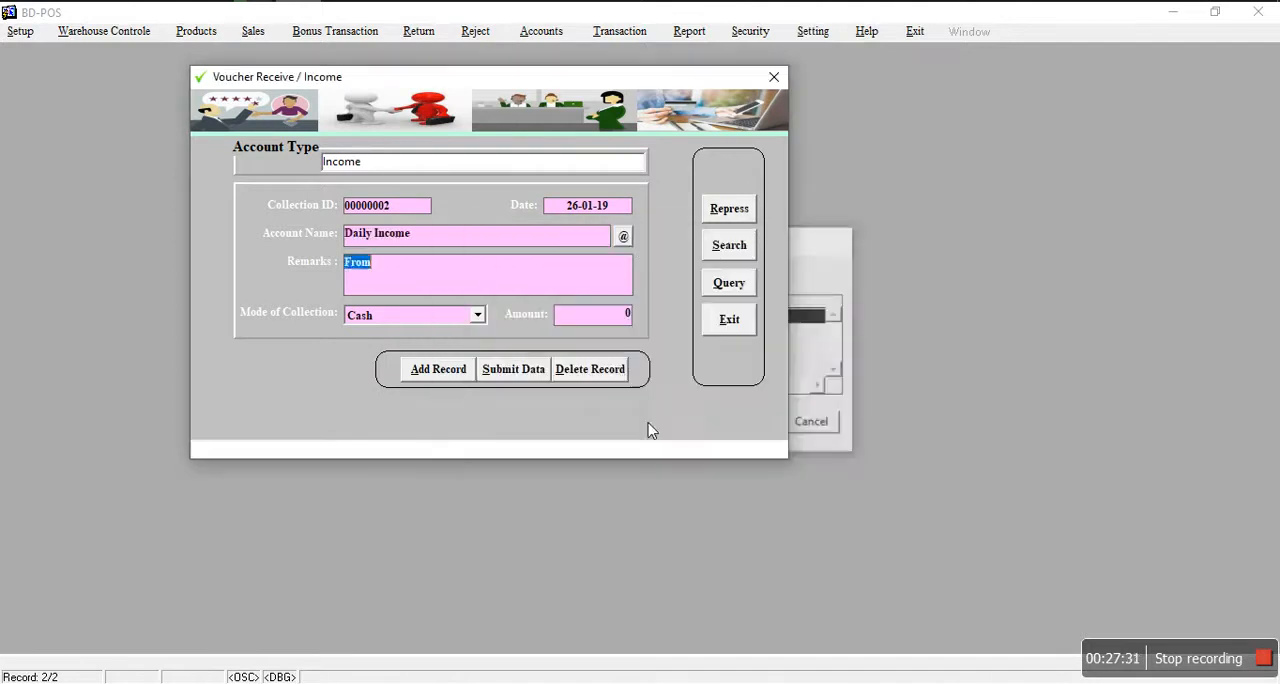
Step: Fill in "fdghj" as the income voucher's remarks and 565 as its amount
type("fdghj")
left_click(573, 320)
type("565")
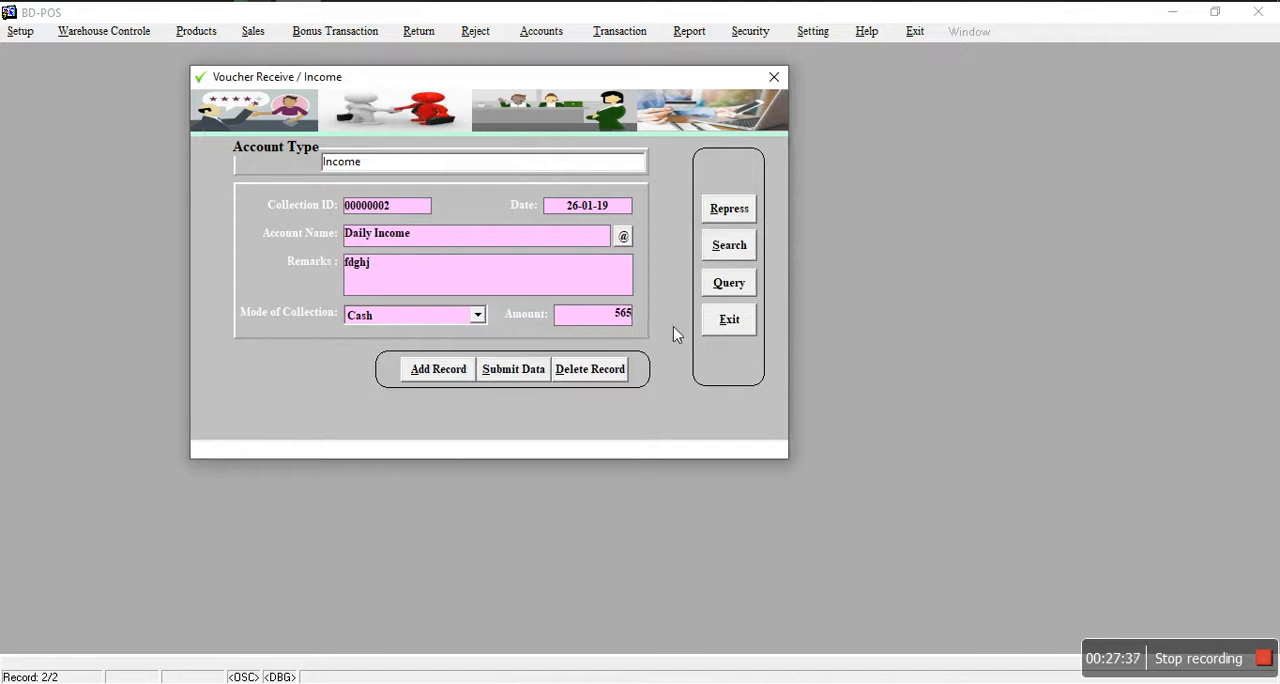
Step: Leave the income voucher without saving it and open the Voucher Payment / Cost form
left_click(727, 320)
left_click(655, 369)
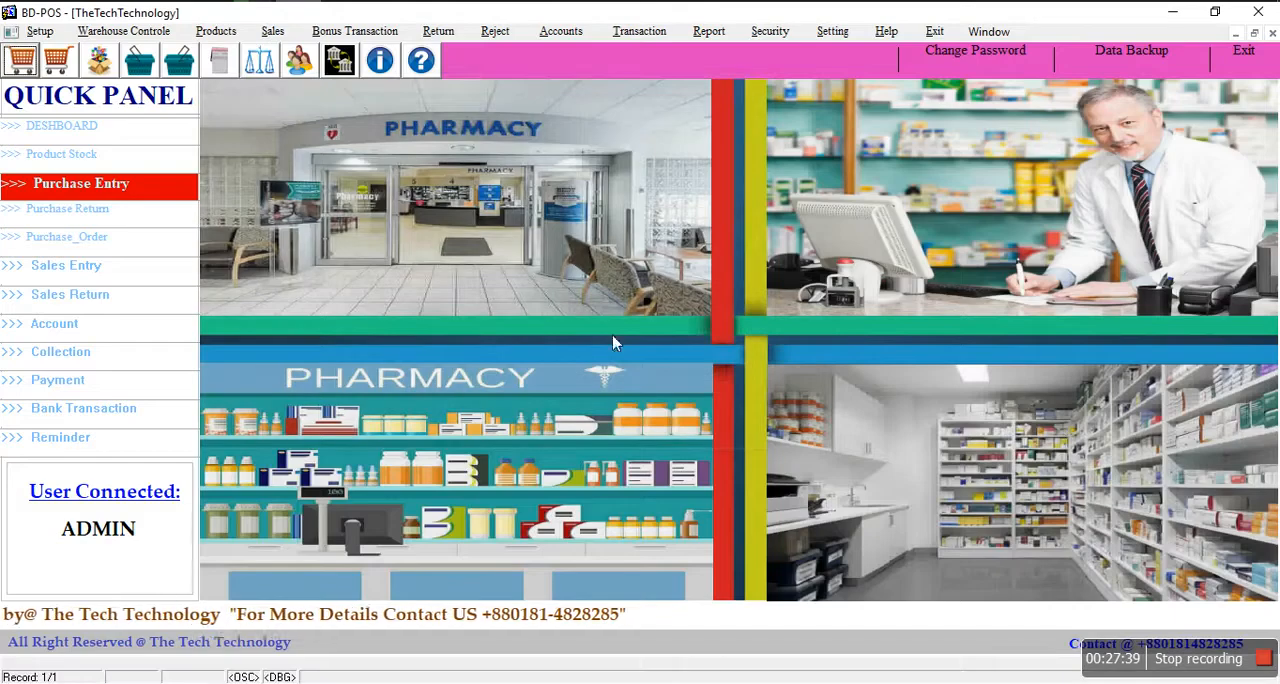
left_click(438, 31)
mouse_move(648, 32)
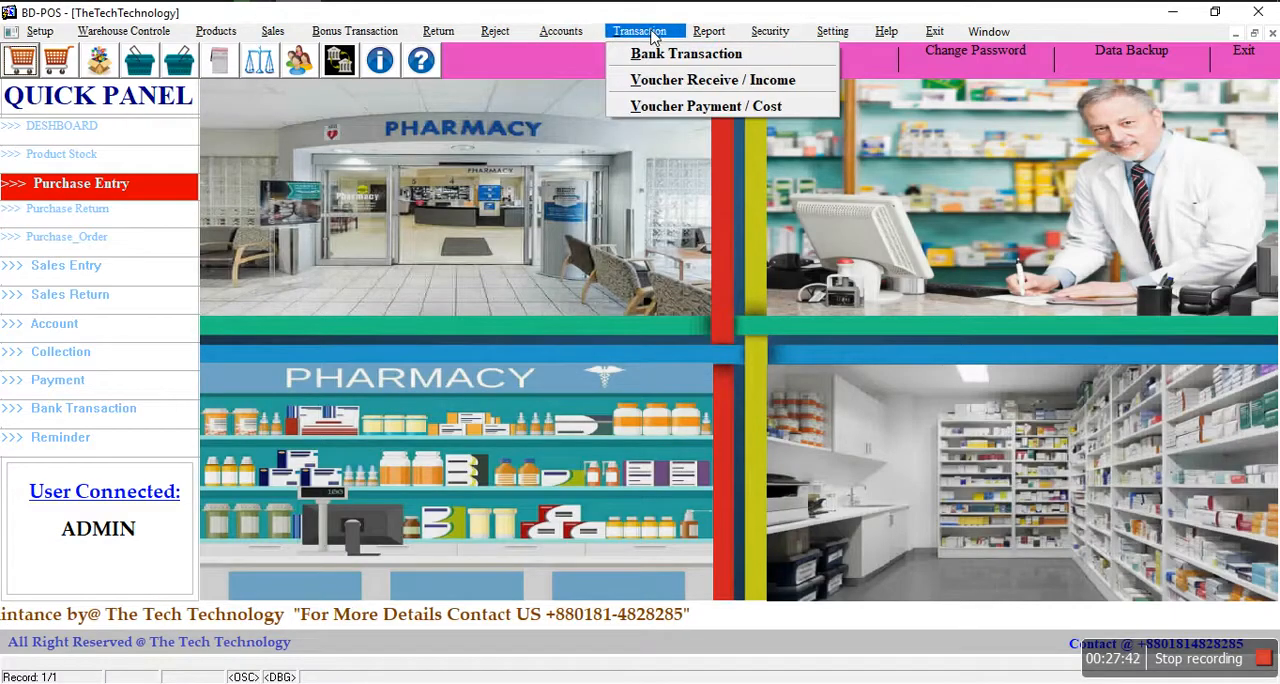
left_click(705, 106)
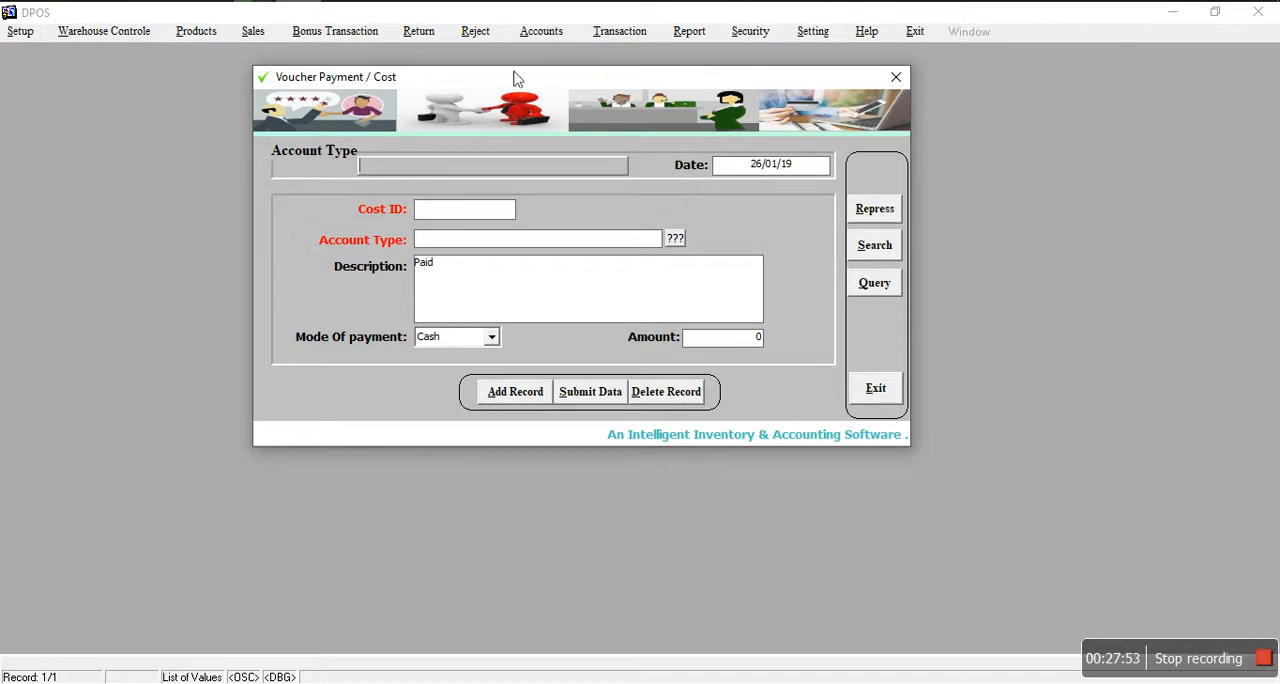
Step: Add a payment record with account type Payable and choose ACME Laboratories Ltd. as its account
left_click(511, 395)
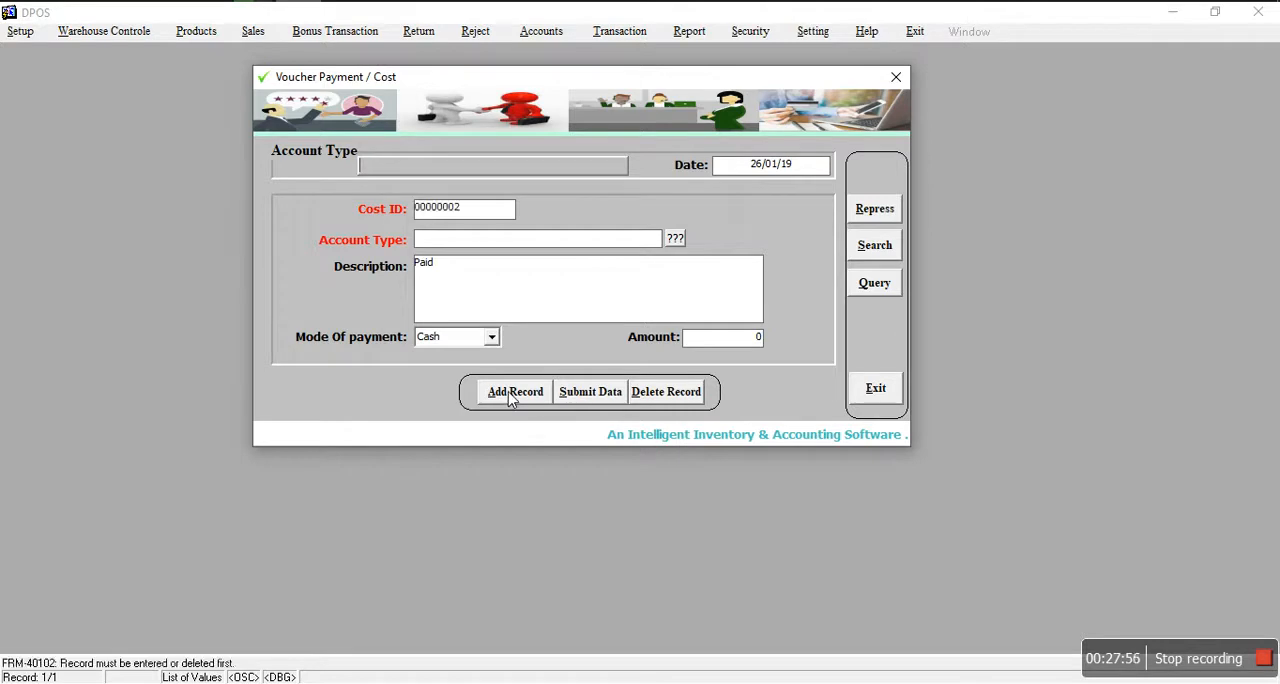
left_click(404, 168)
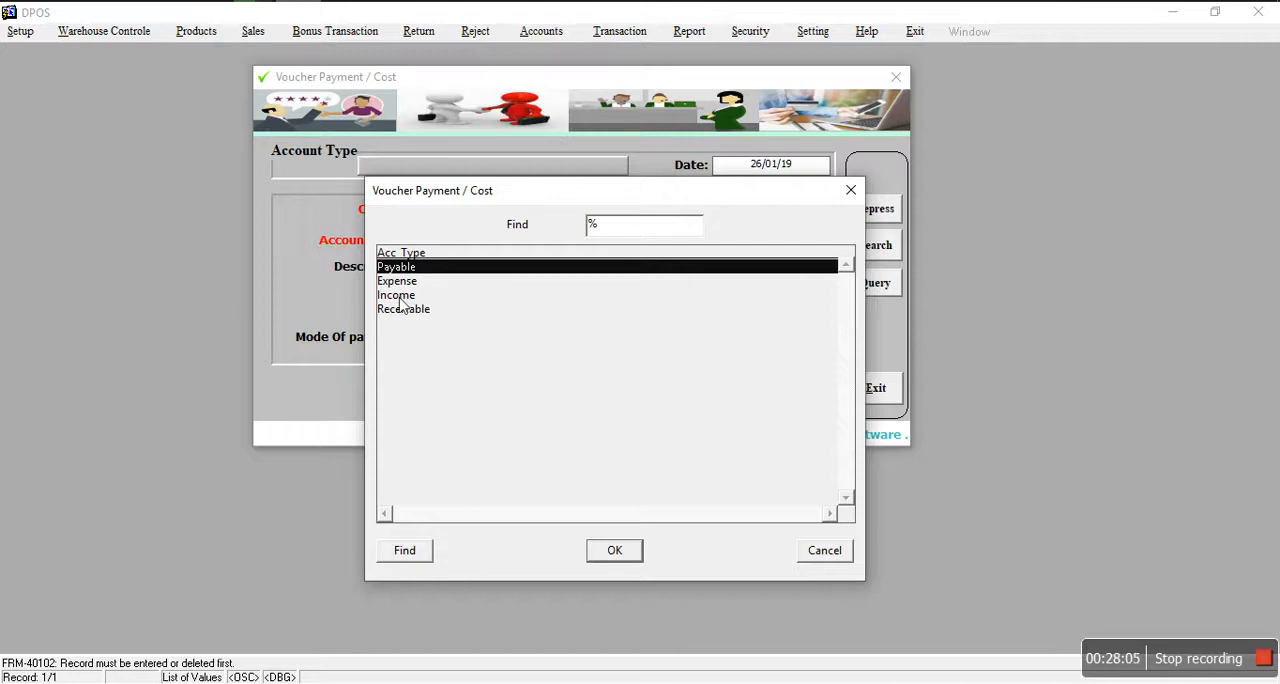
left_click(612, 551)
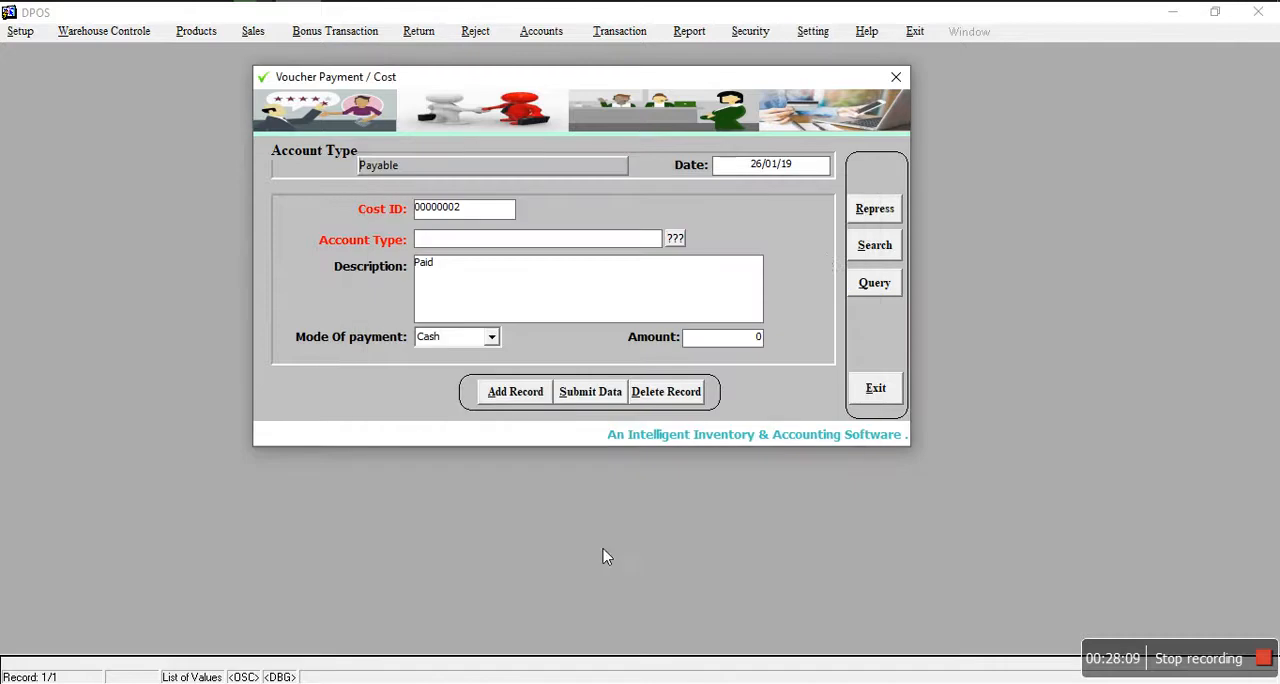
left_click(676, 239)
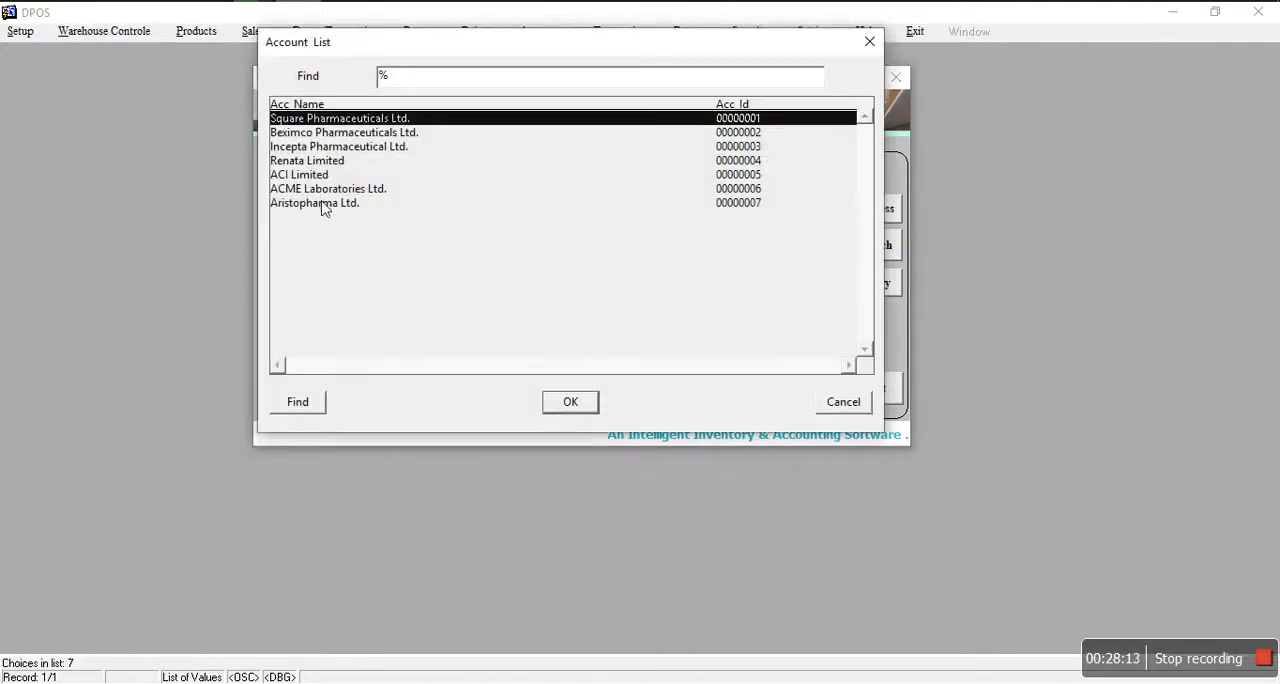
left_click(322, 190)
left_click(566, 404)
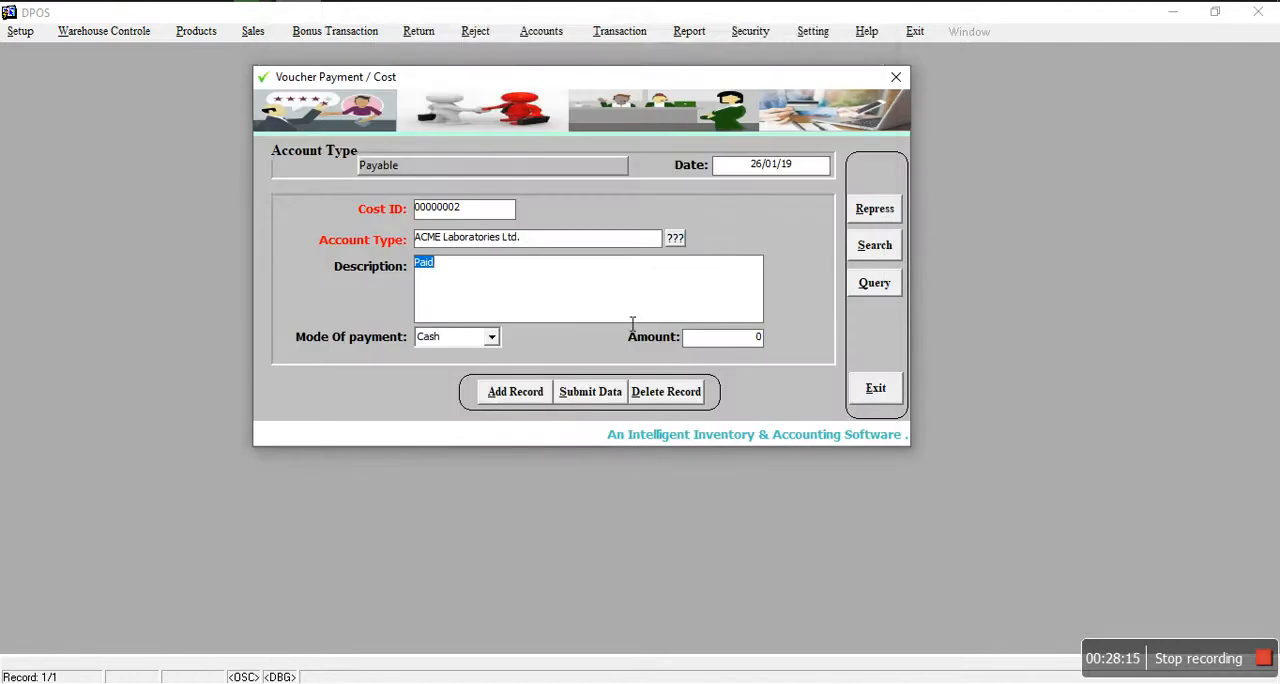
Step: Enter the description "Payment" and an amount of 500, and submit the payment voucher
left_click(706, 344)
left_click(475, 291)
type("df")
left_click(582, 396)
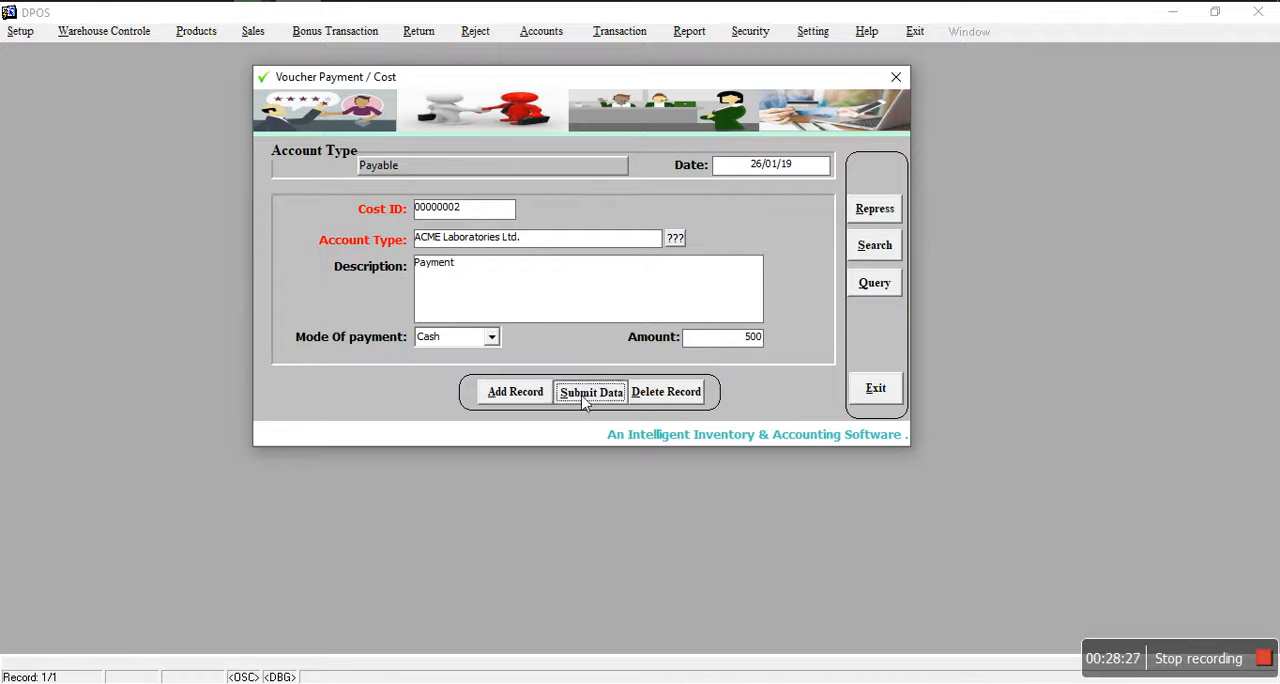
Step: Add a payment record with account type Receivable and choose the customer's account listed just below Cash Customer
left_click(505, 395)
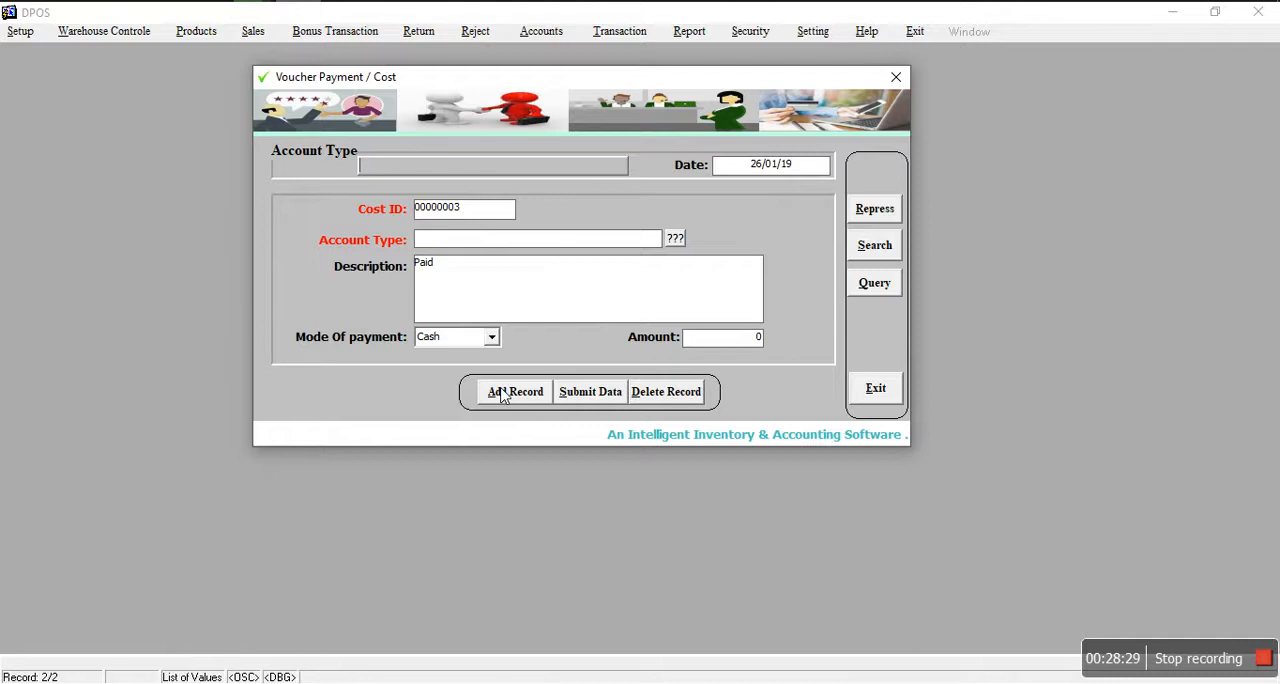
left_click(397, 166)
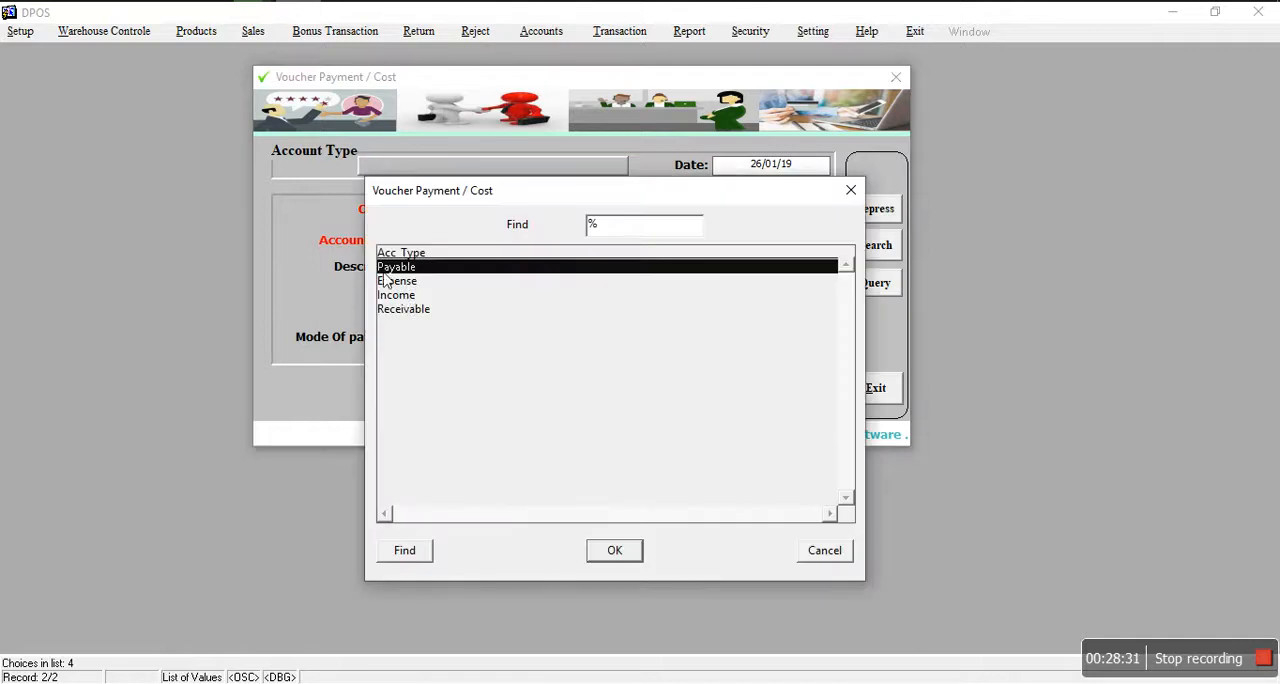
left_click(405, 310)
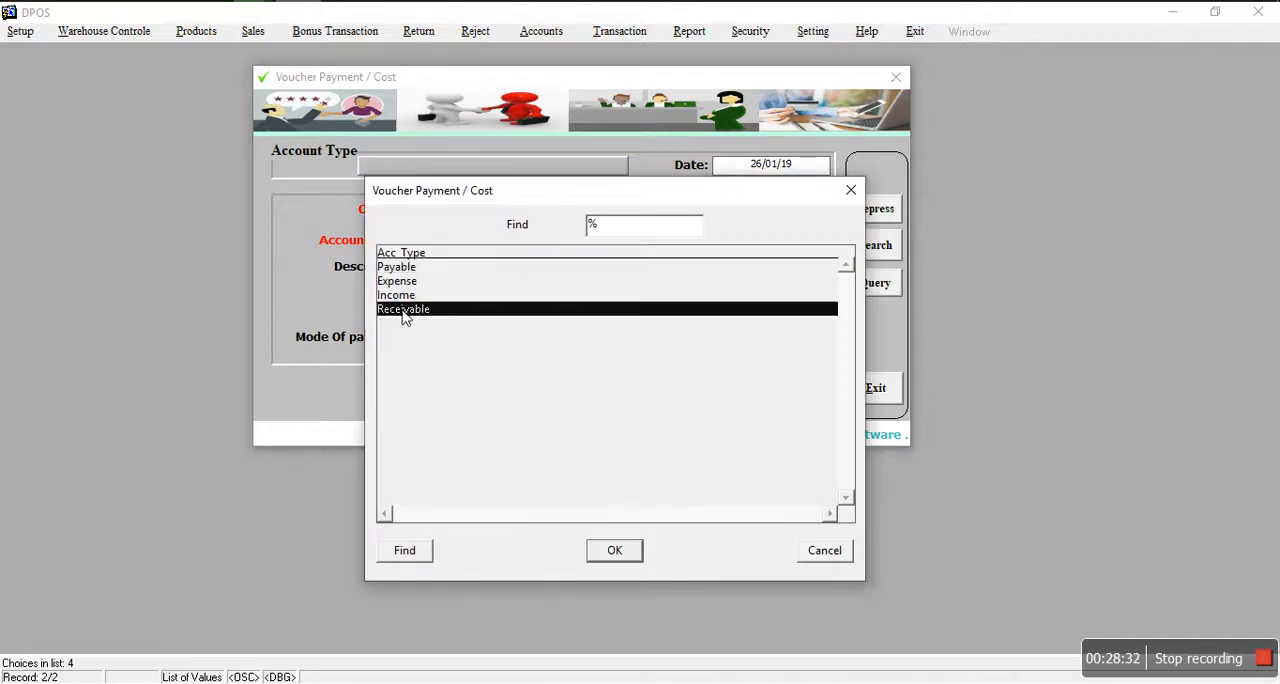
left_click(614, 553)
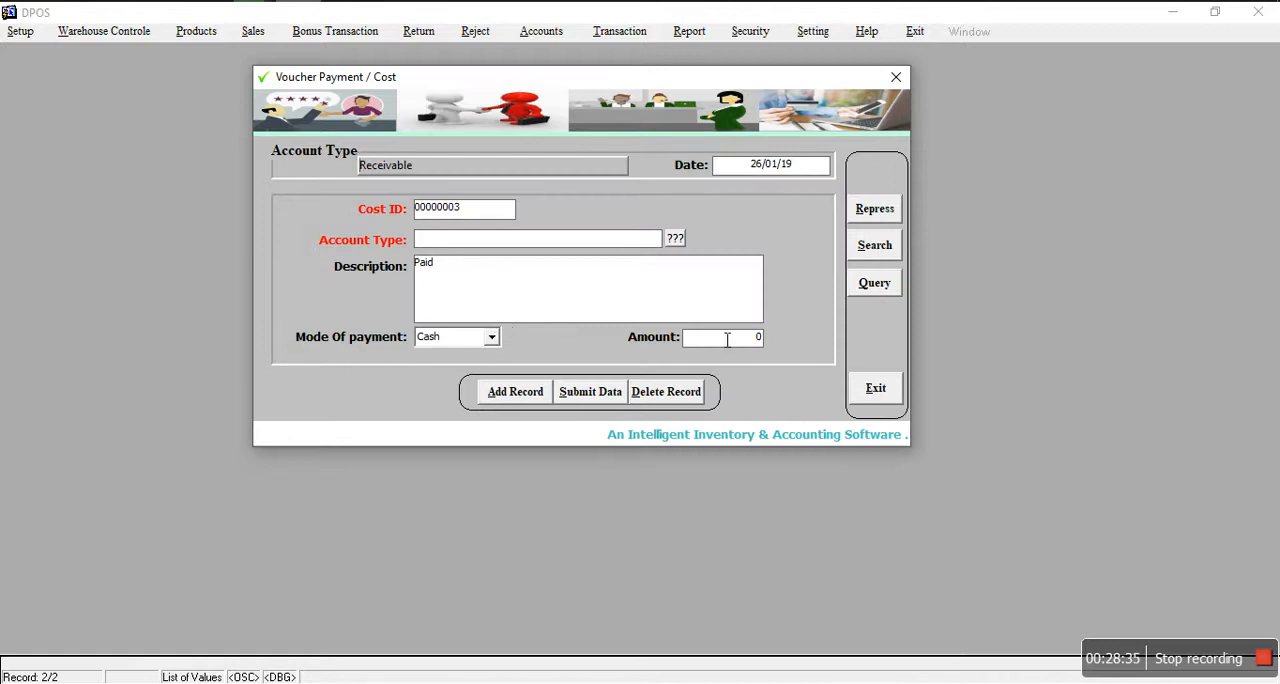
left_click(677, 240)
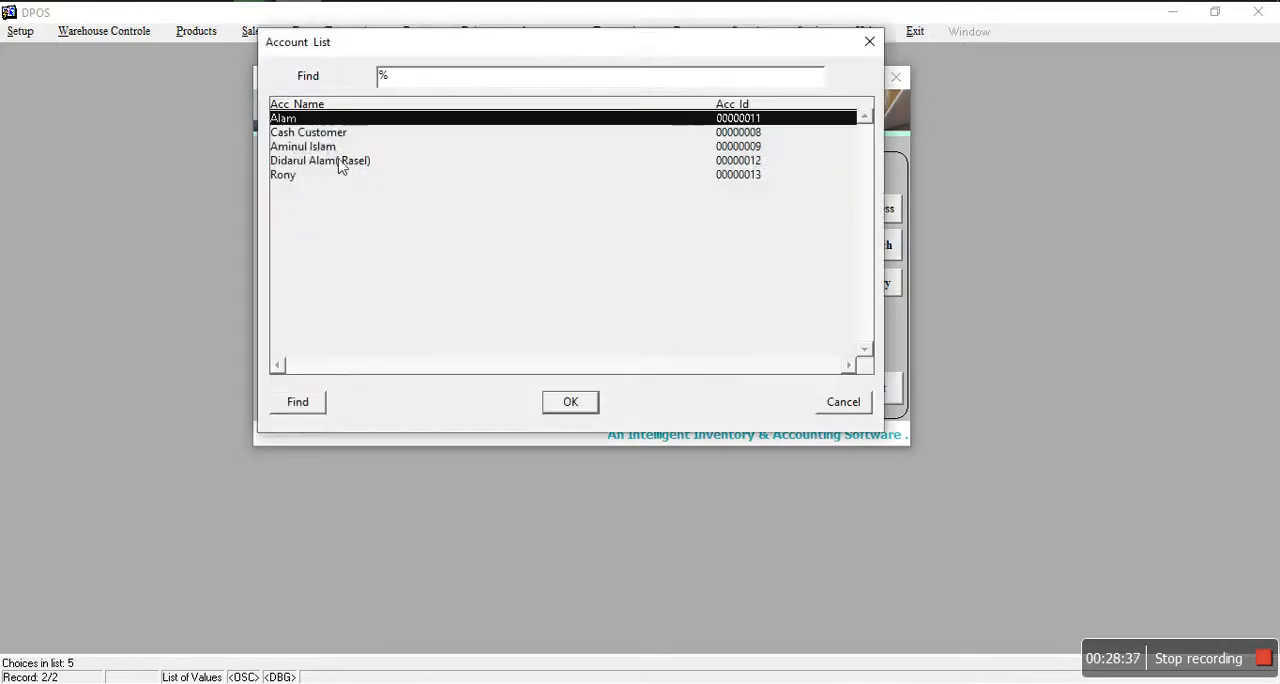
left_click(336, 150)
left_click(570, 401)
Step: Enter an amount of 500, submit the receivable voucher, and leave the form without saving further changes
left_click(752, 340)
type("500")
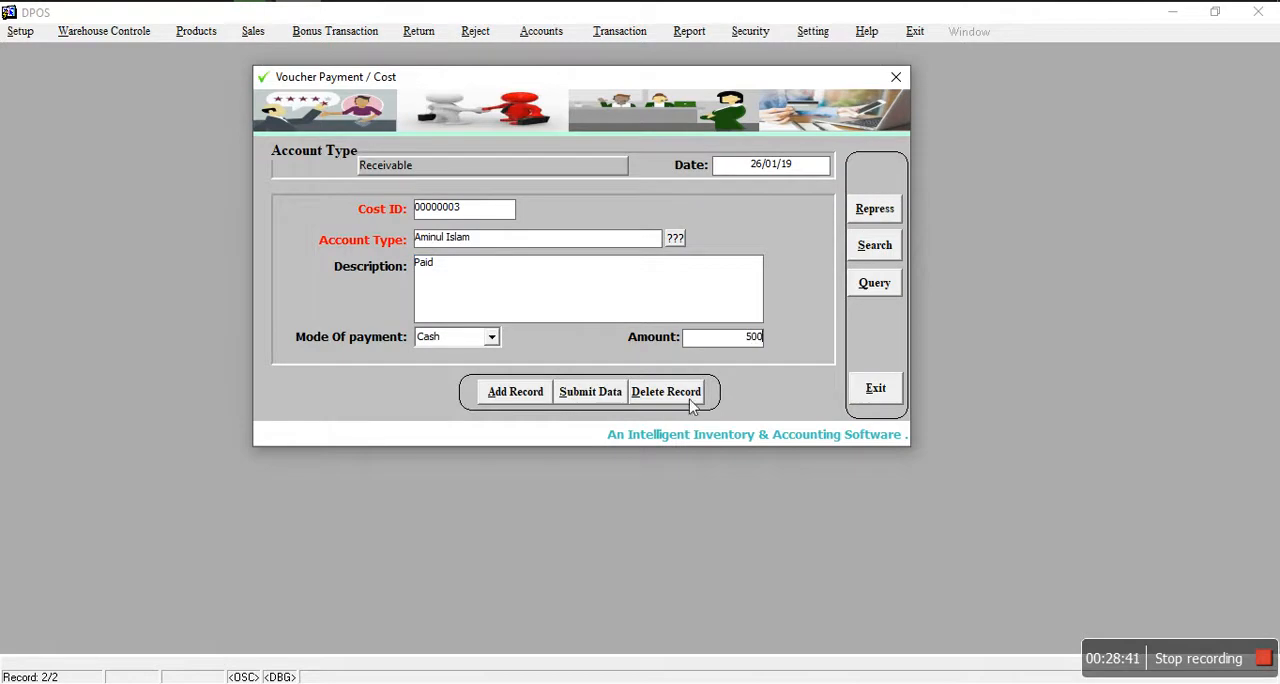
left_click(588, 395)
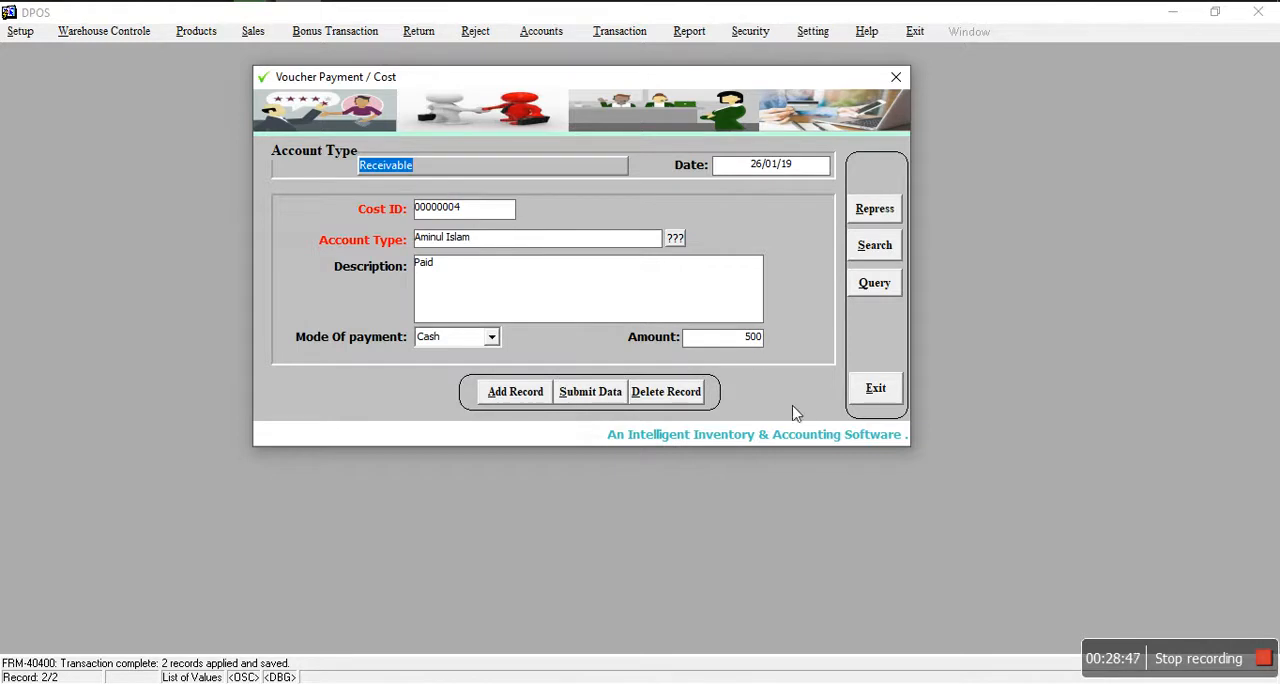
left_click(886, 401)
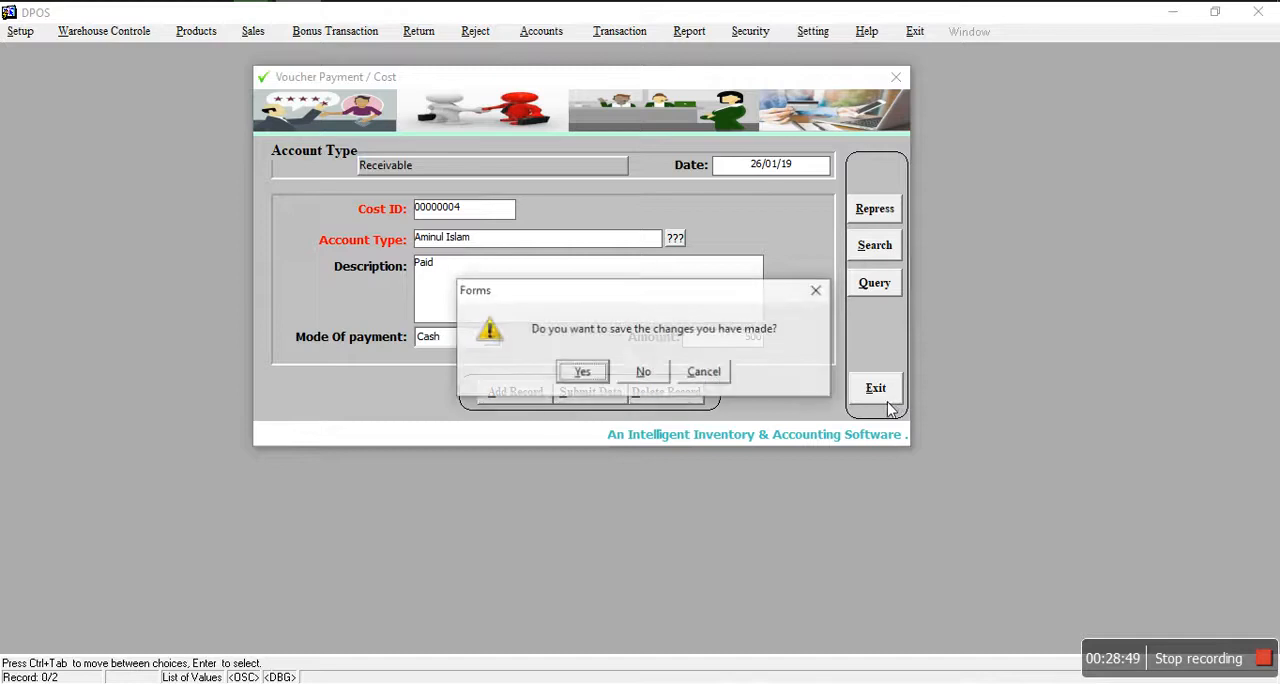
left_click(645, 372)
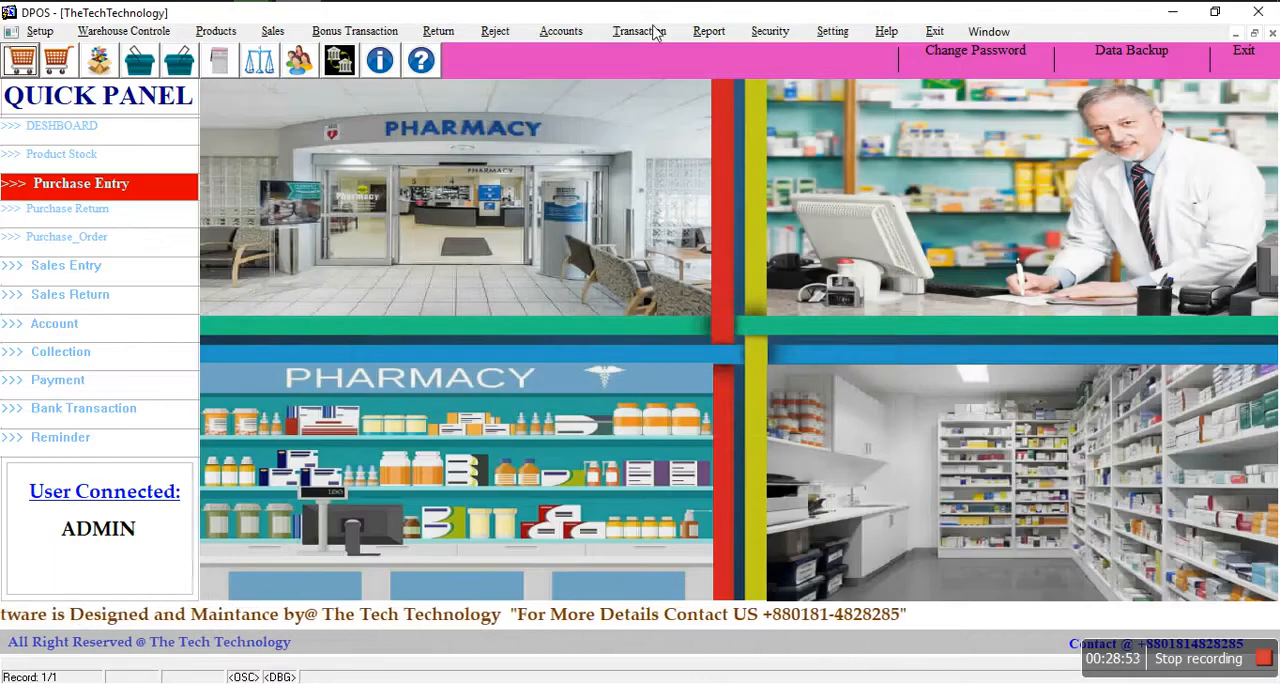
left_click(710, 32)
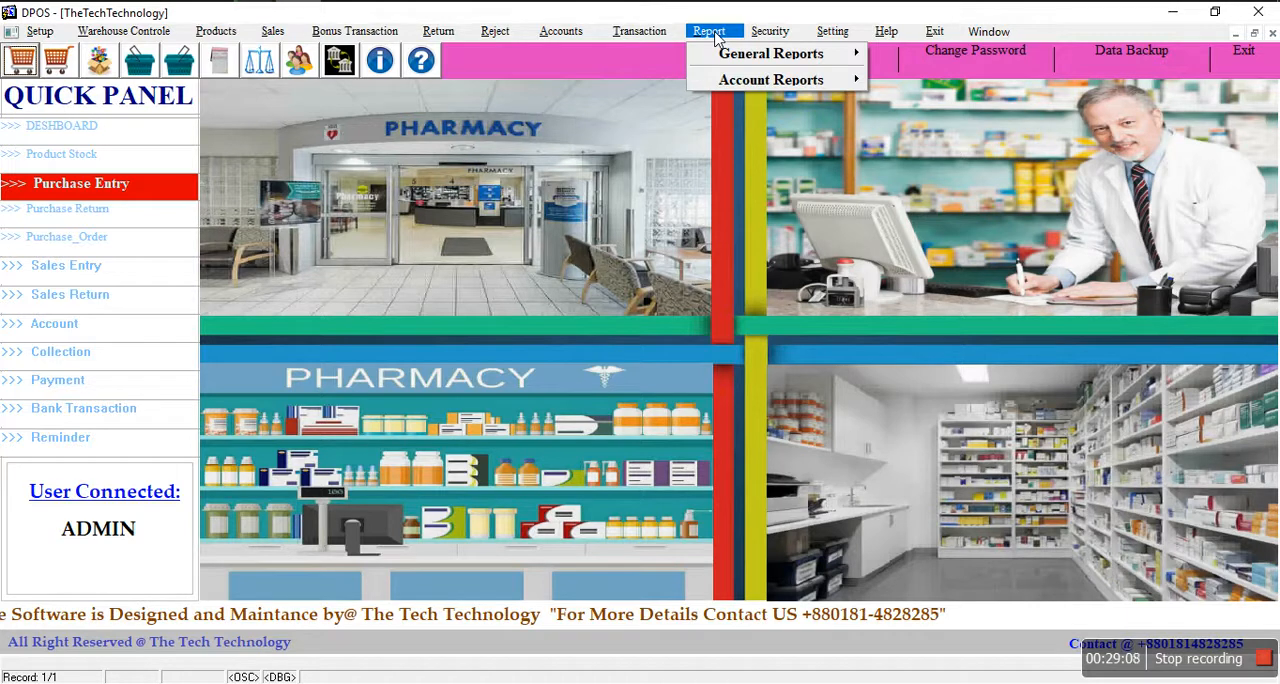
left_click(803, 122)
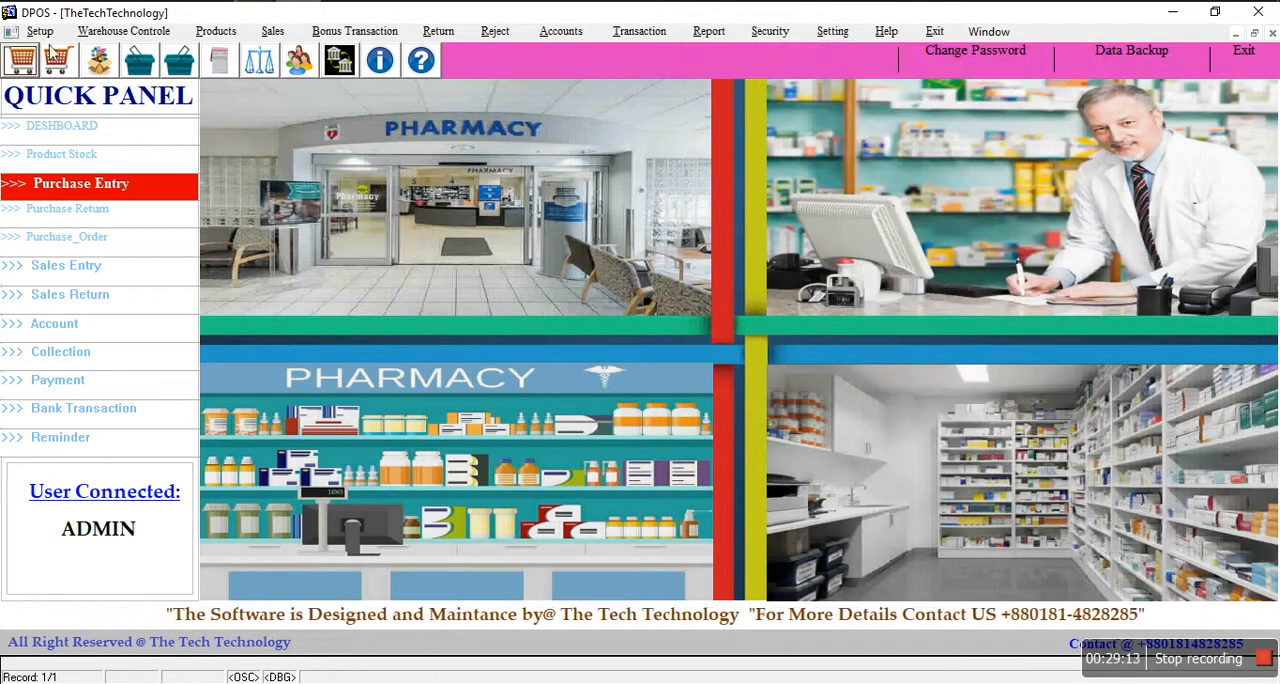
left_click(40, 32)
left_click(395, 277)
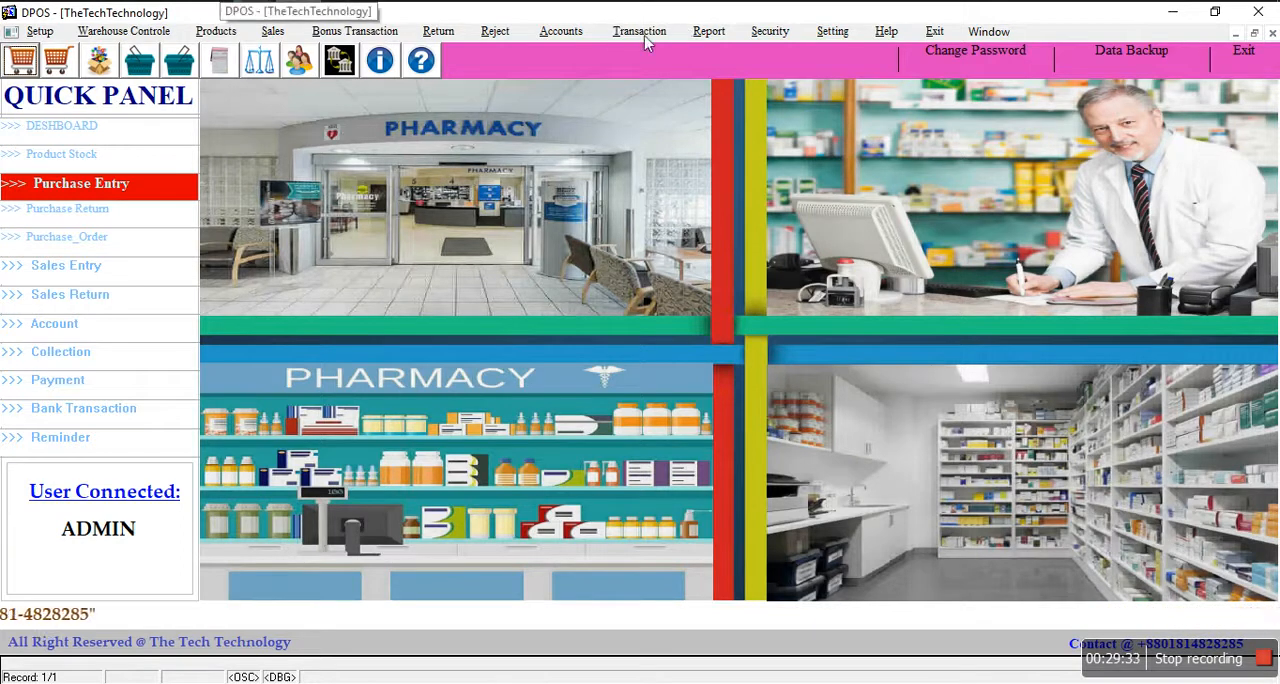
Step: View the general product list report with item stock quantities at full size, and close it
left_click(717, 34)
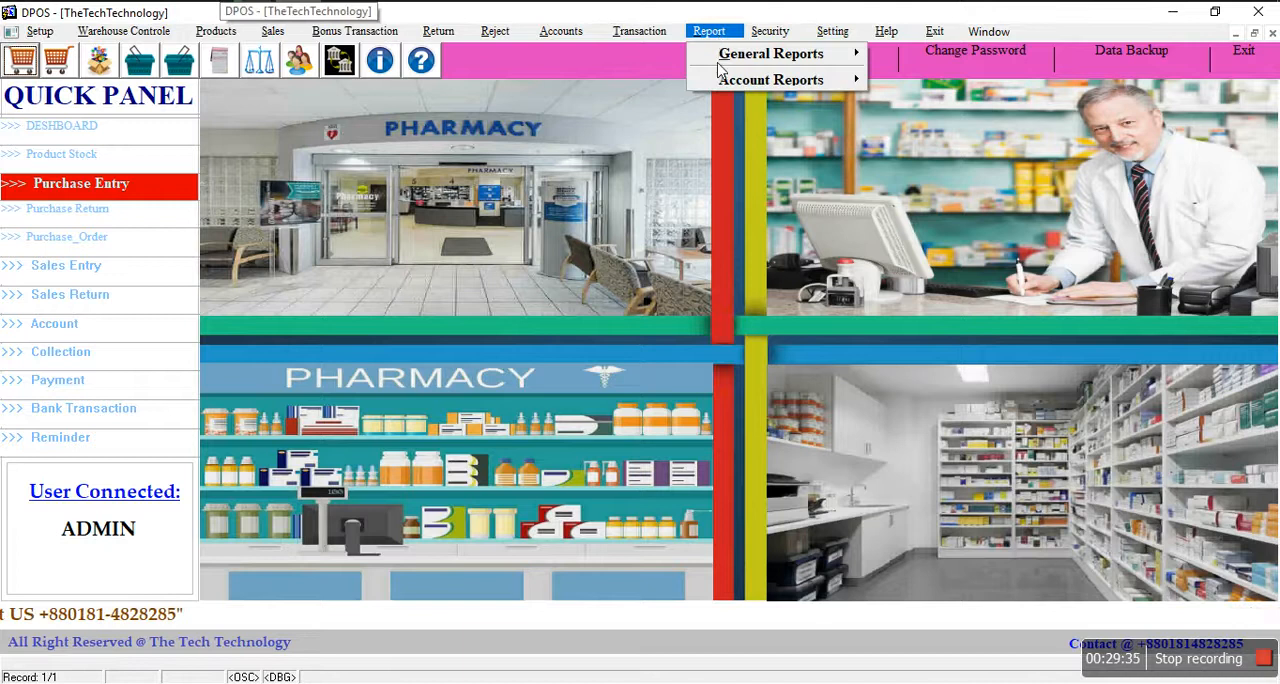
mouse_move(722, 58)
left_click(922, 55)
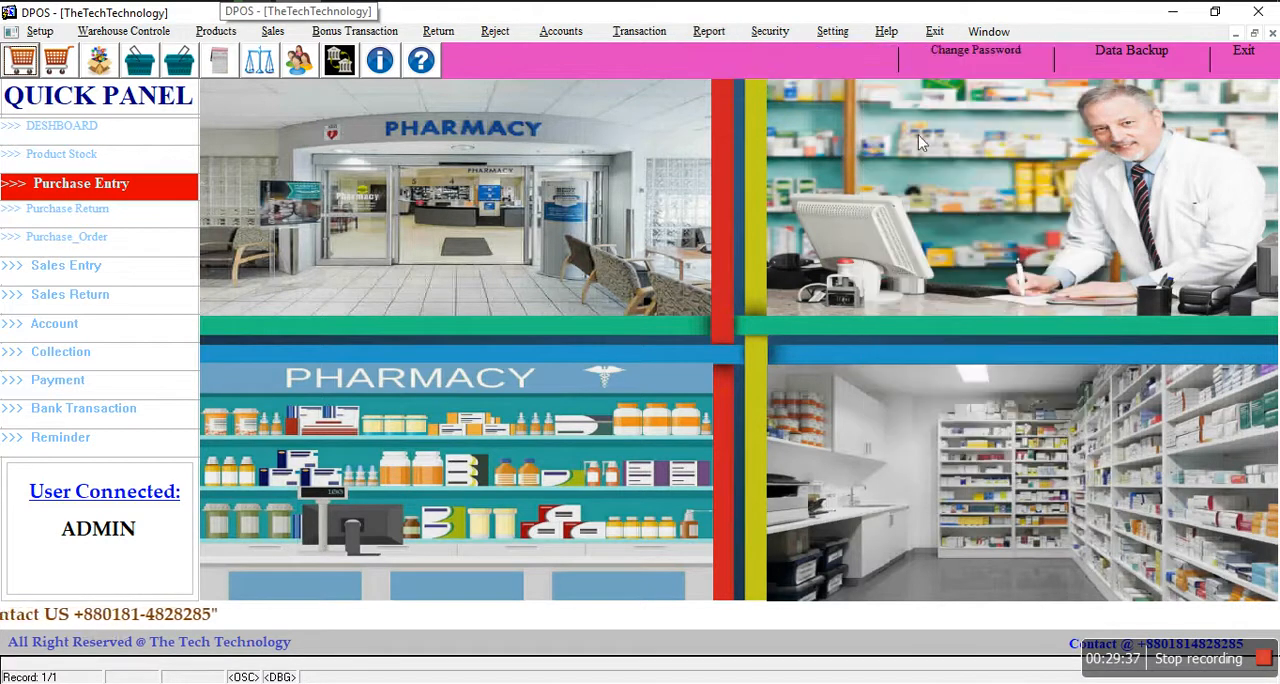
left_click(910, 16)
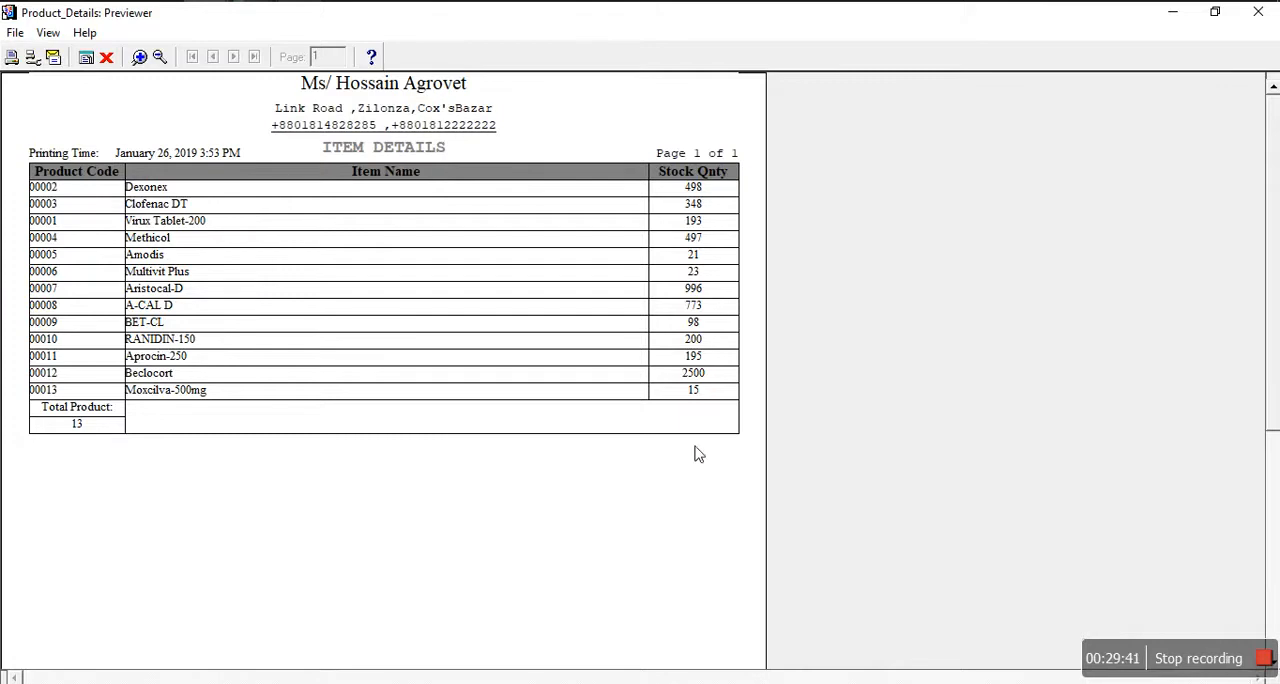
left_click(106, 57)
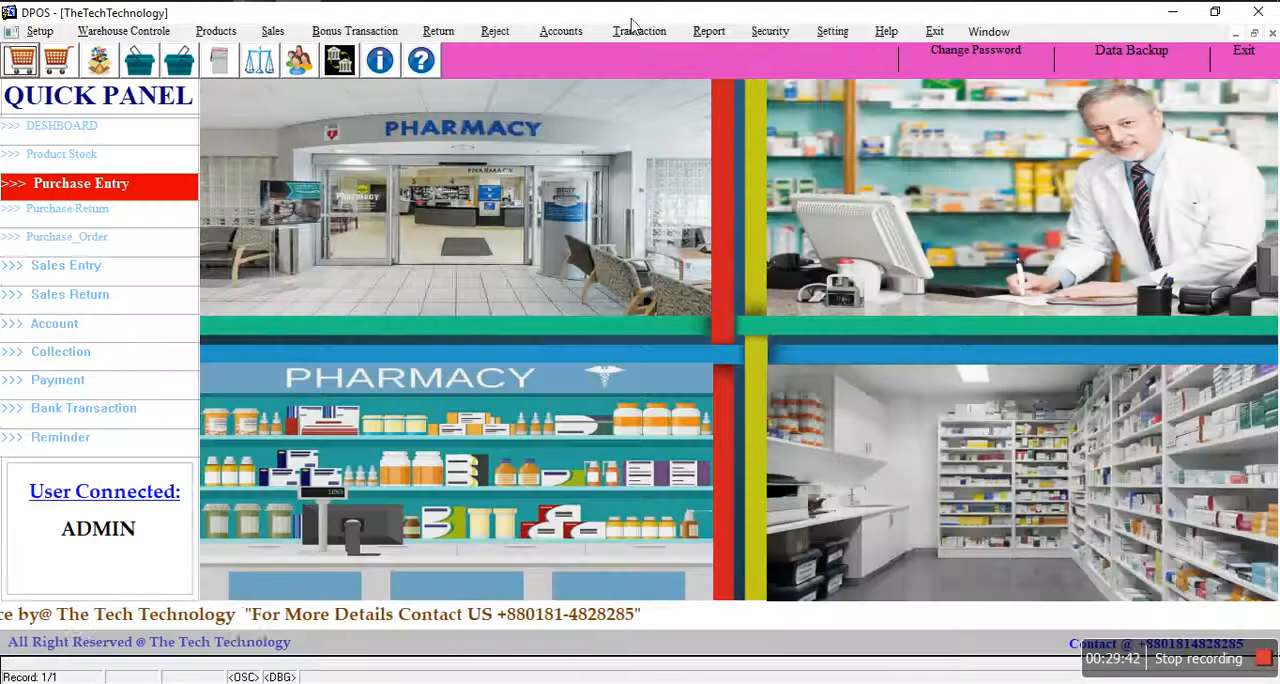
Step: View the general stock alert report at full size, and close it
left_click(709, 31)
mouse_move(810, 58)
left_click(930, 80)
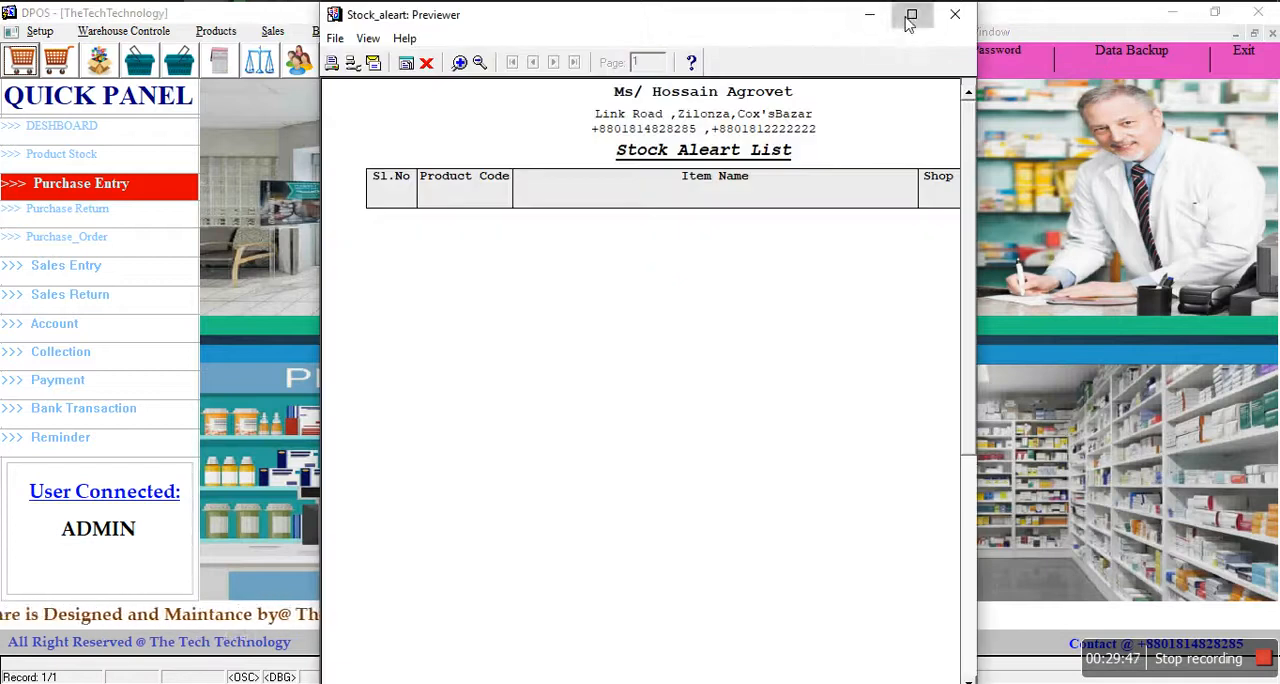
left_click(909, 14)
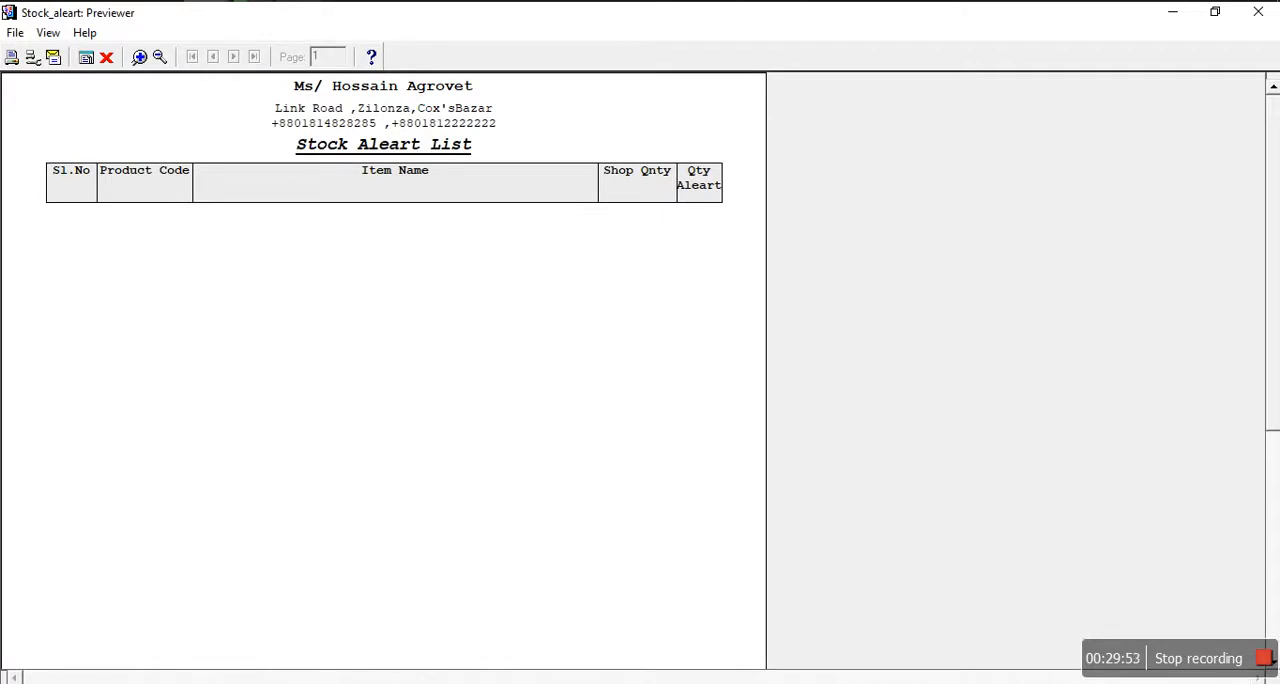
left_click(106, 57)
Step: Open the expiry date parameter form of the closing stock expiry report and leave it without running the report
left_click(709, 31)
mouse_move(720, 60)
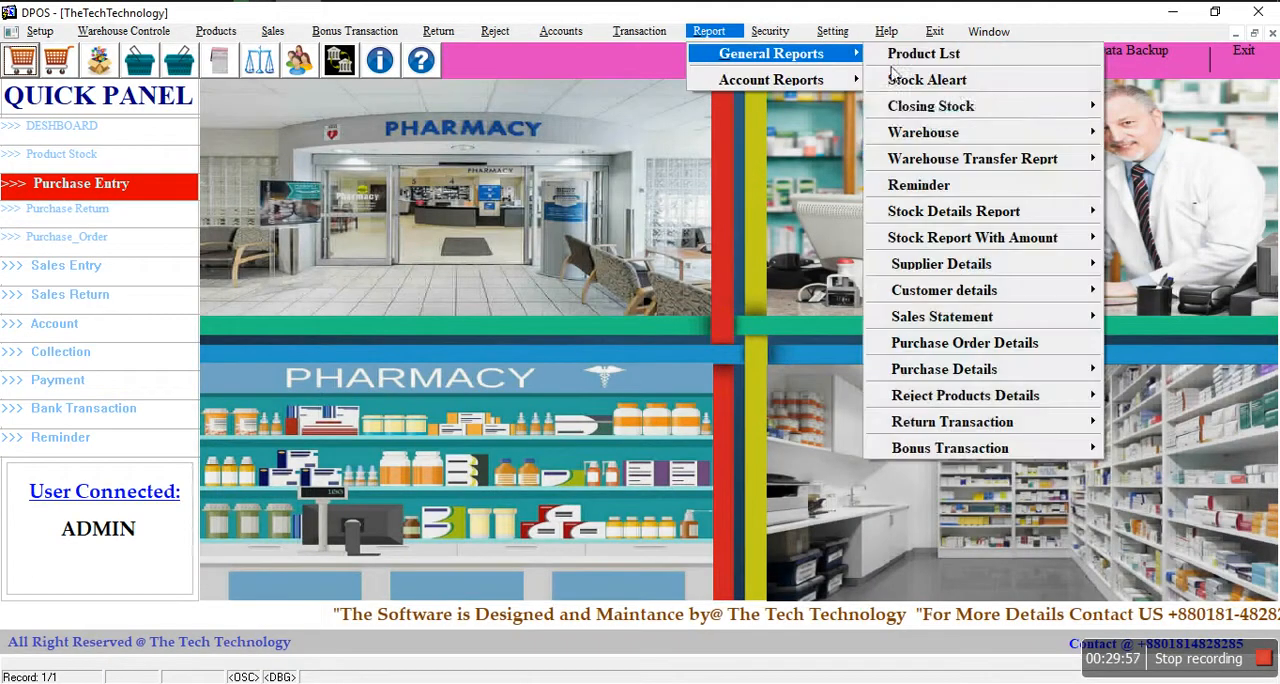
mouse_move(927, 118)
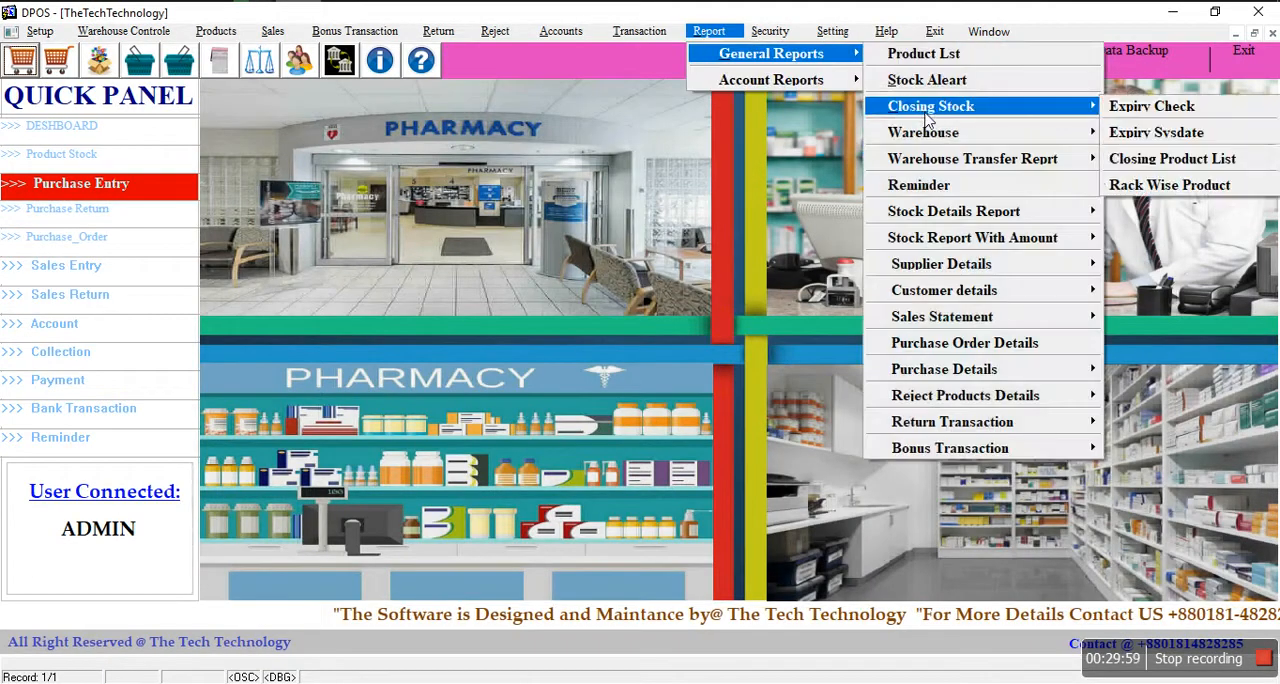
left_click(1152, 120)
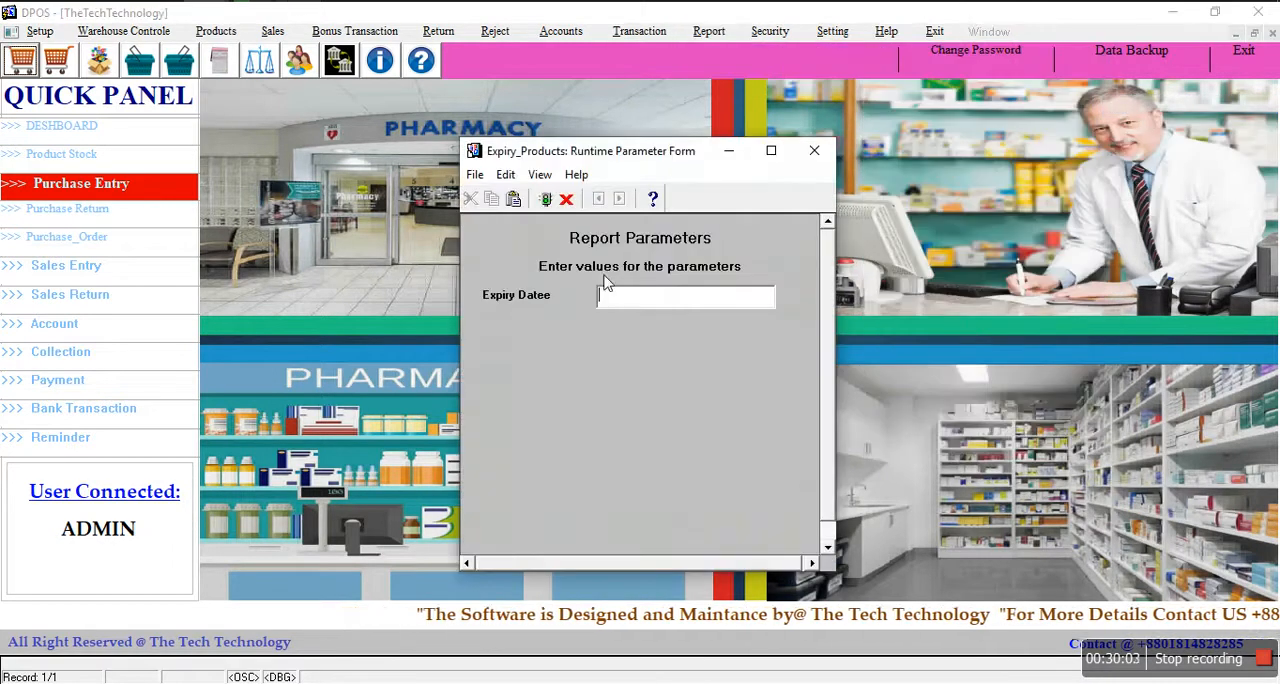
left_click(567, 200)
left_click(585, 385)
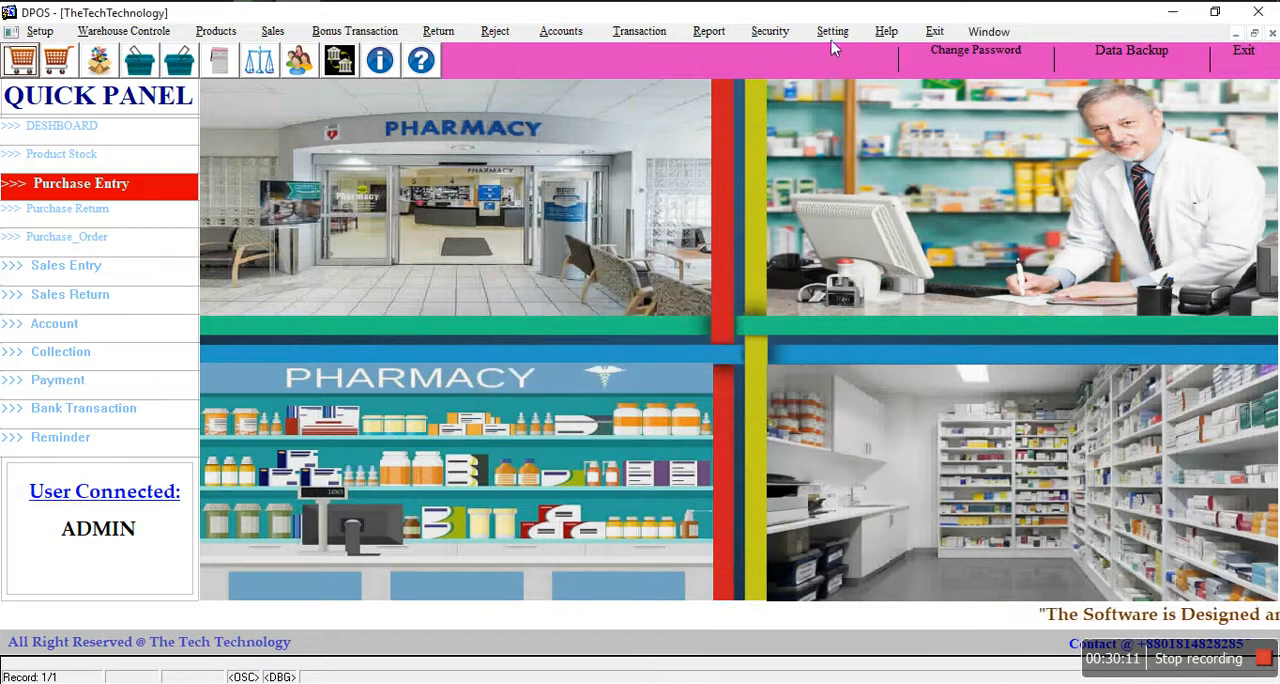
Step: Run the closing stock product report for Methicol, view it at full size, and close it
left_click(709, 31)
mouse_move(718, 54)
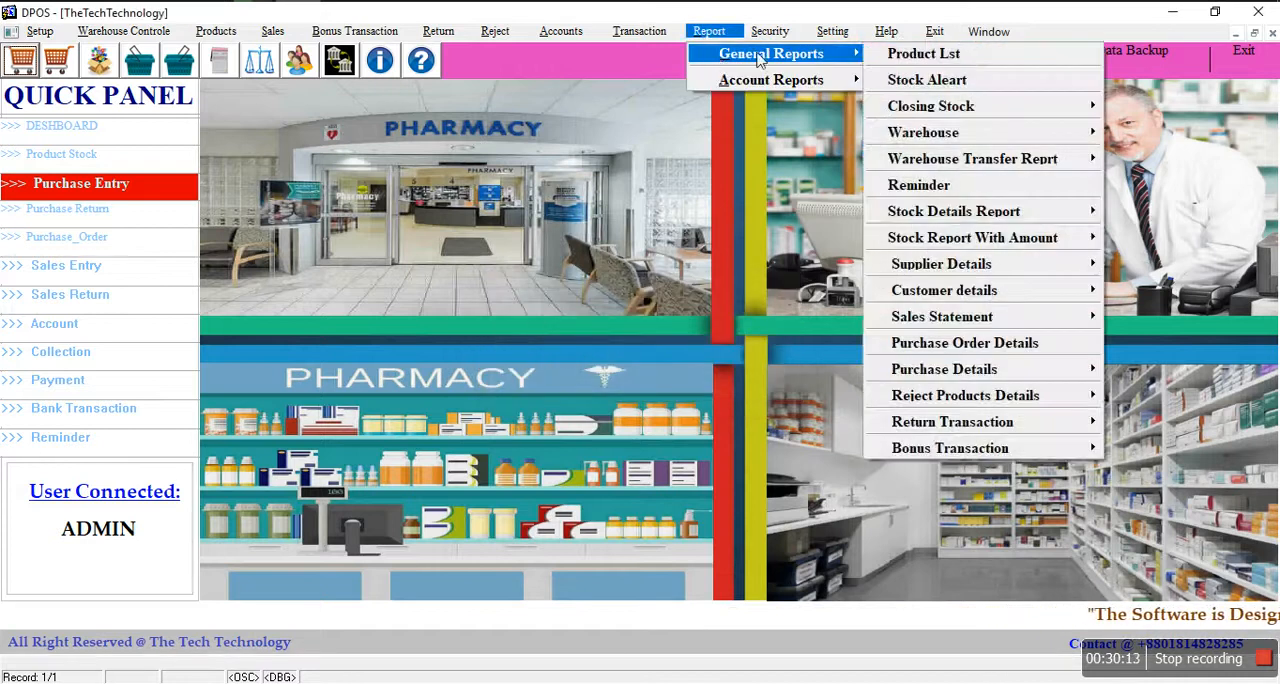
mouse_move(970, 108)
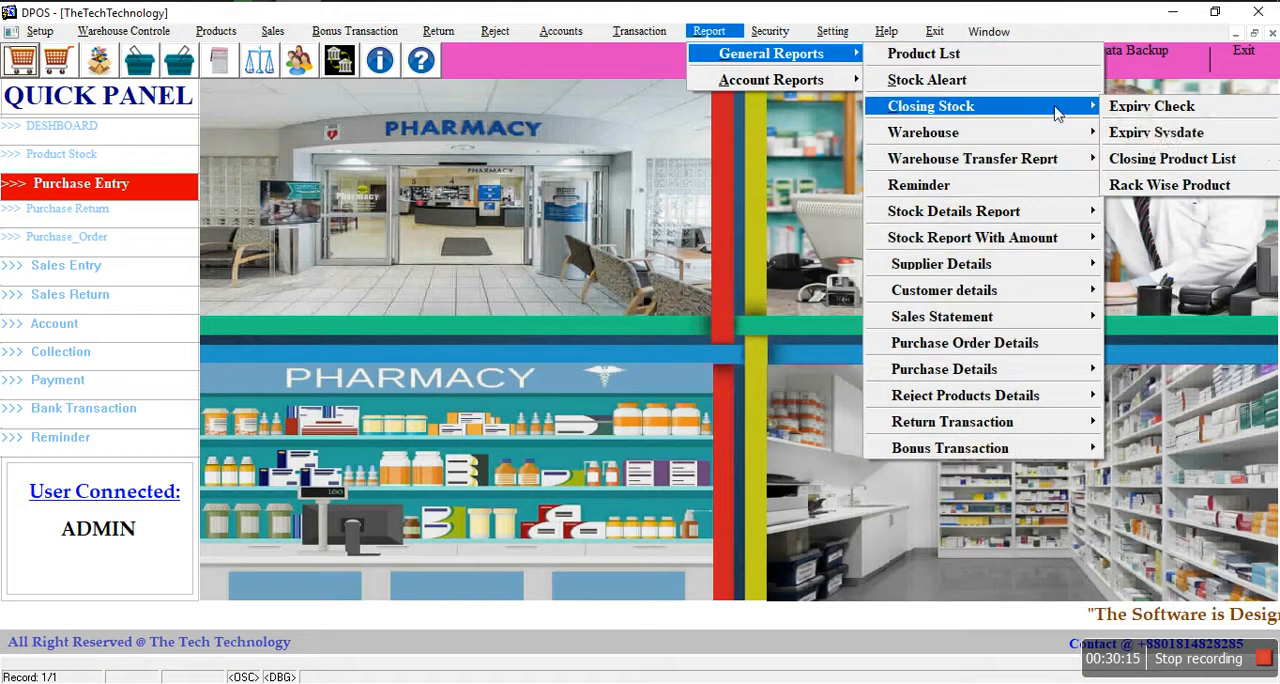
left_click(1192, 160)
left_click(649, 253)
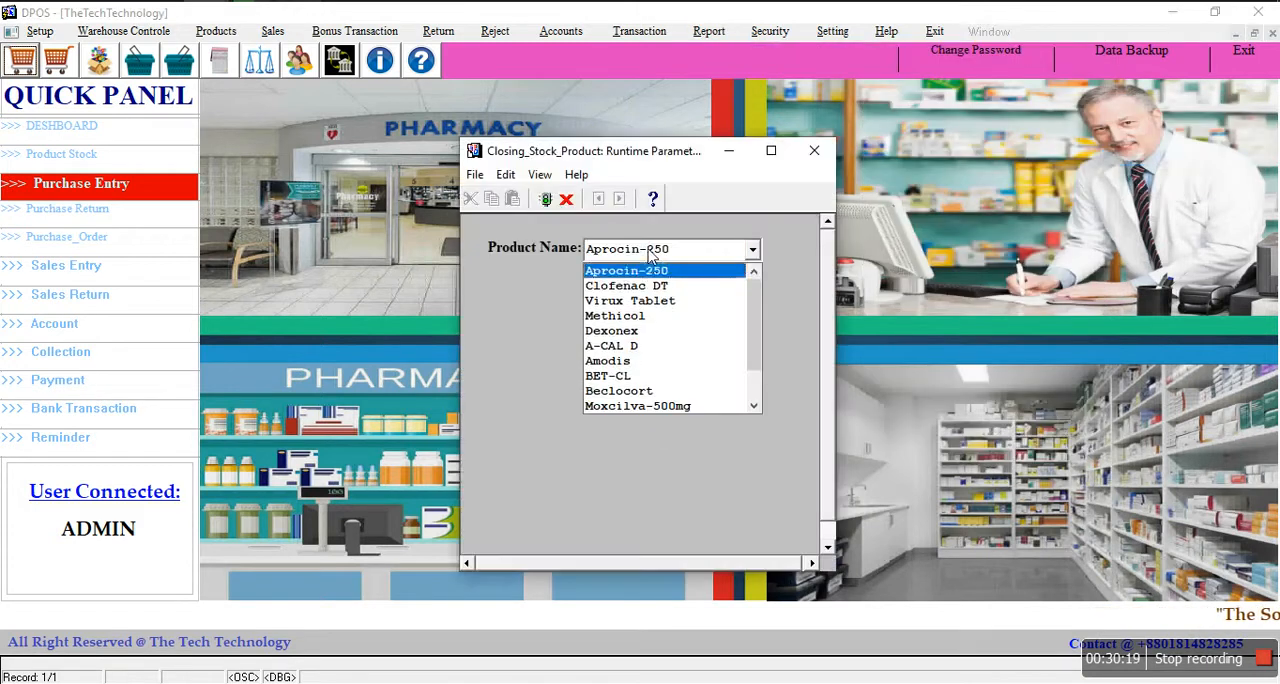
left_click(647, 315)
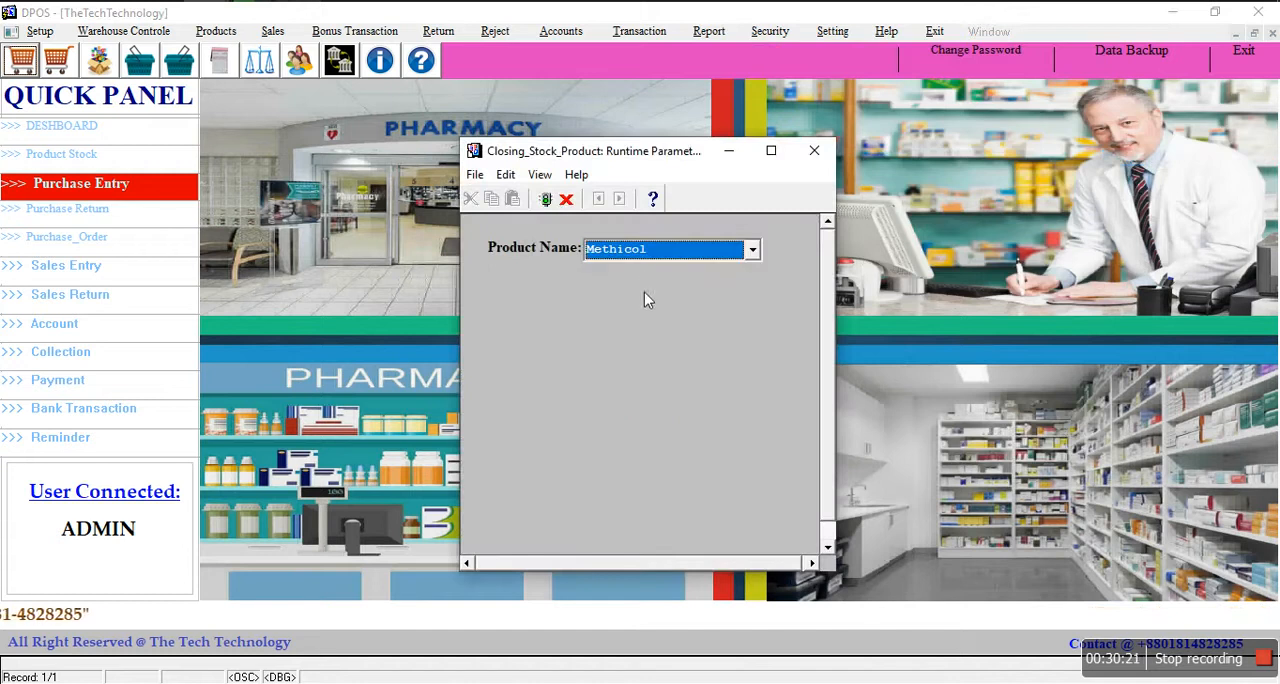
key("Return")
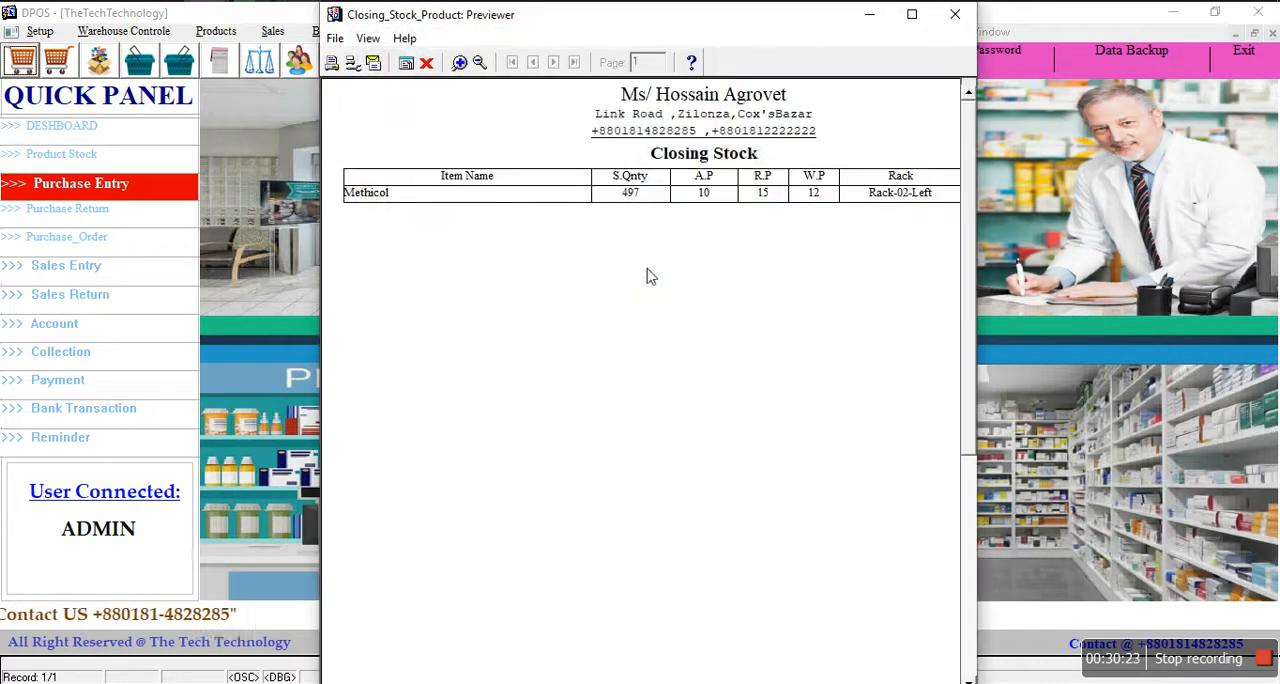
left_click(911, 14)
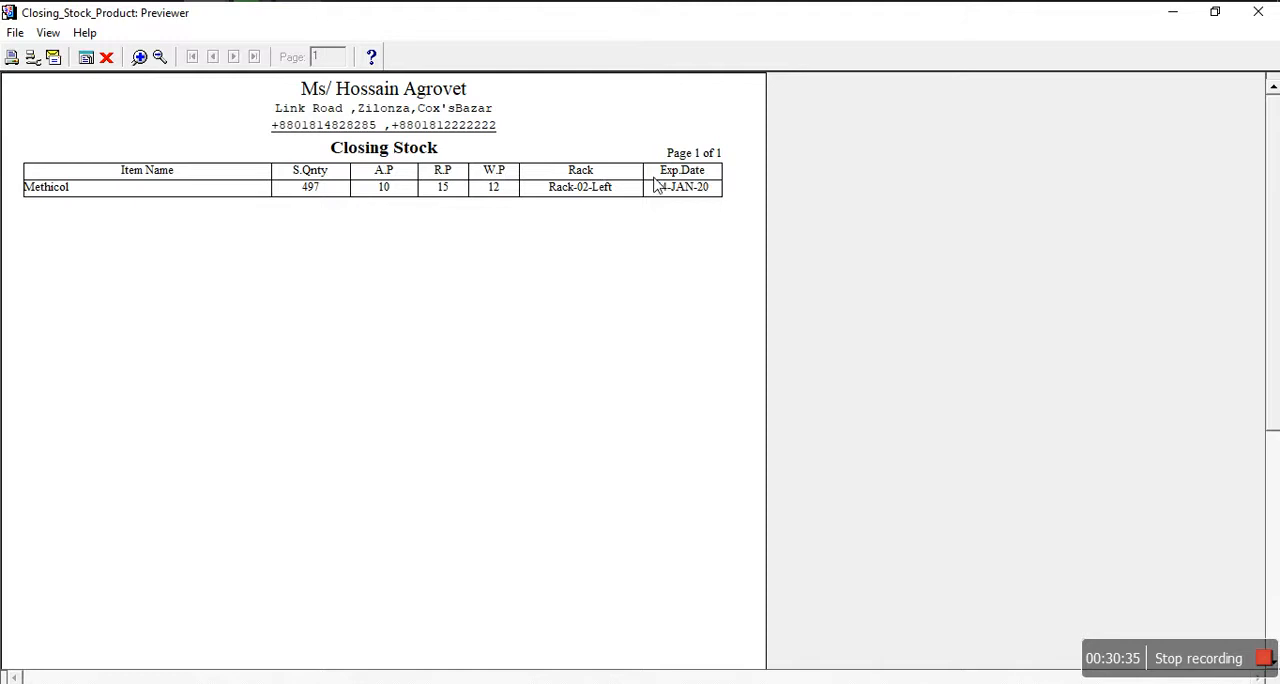
left_click(106, 57)
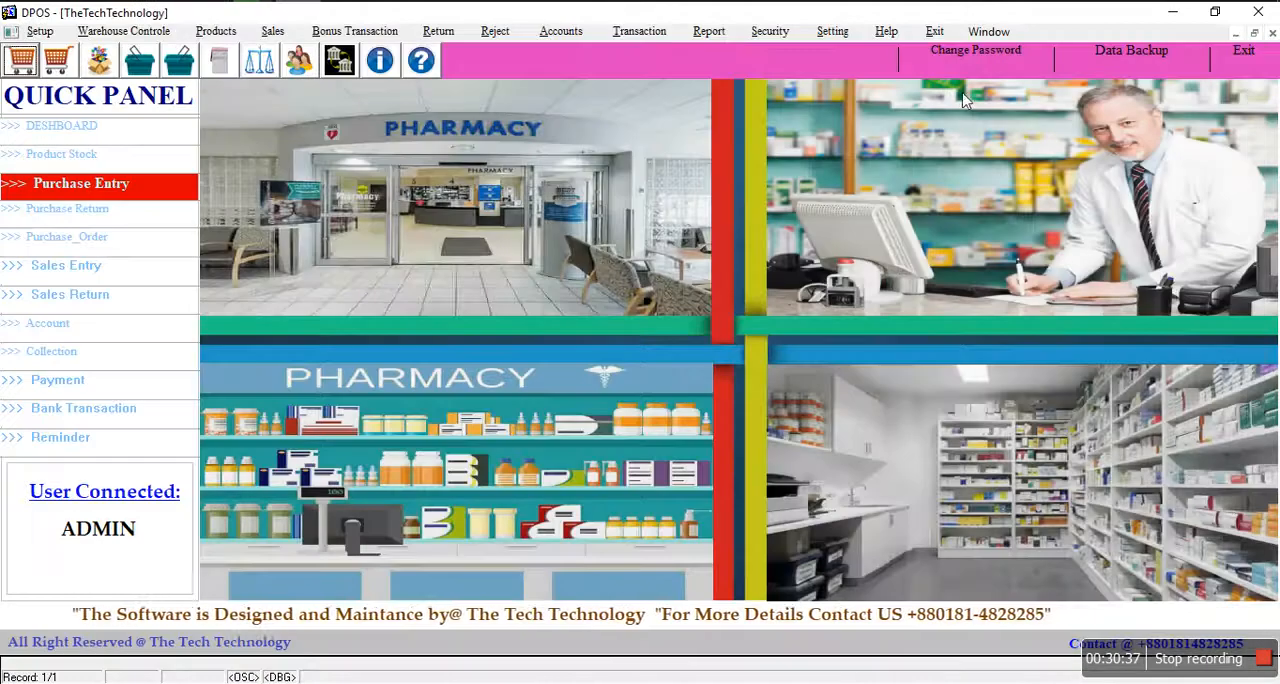
Step: Run the rack-wise closing stock report for Rack-03-Middel and view it at full size
left_click(709, 31)
mouse_move(747, 60)
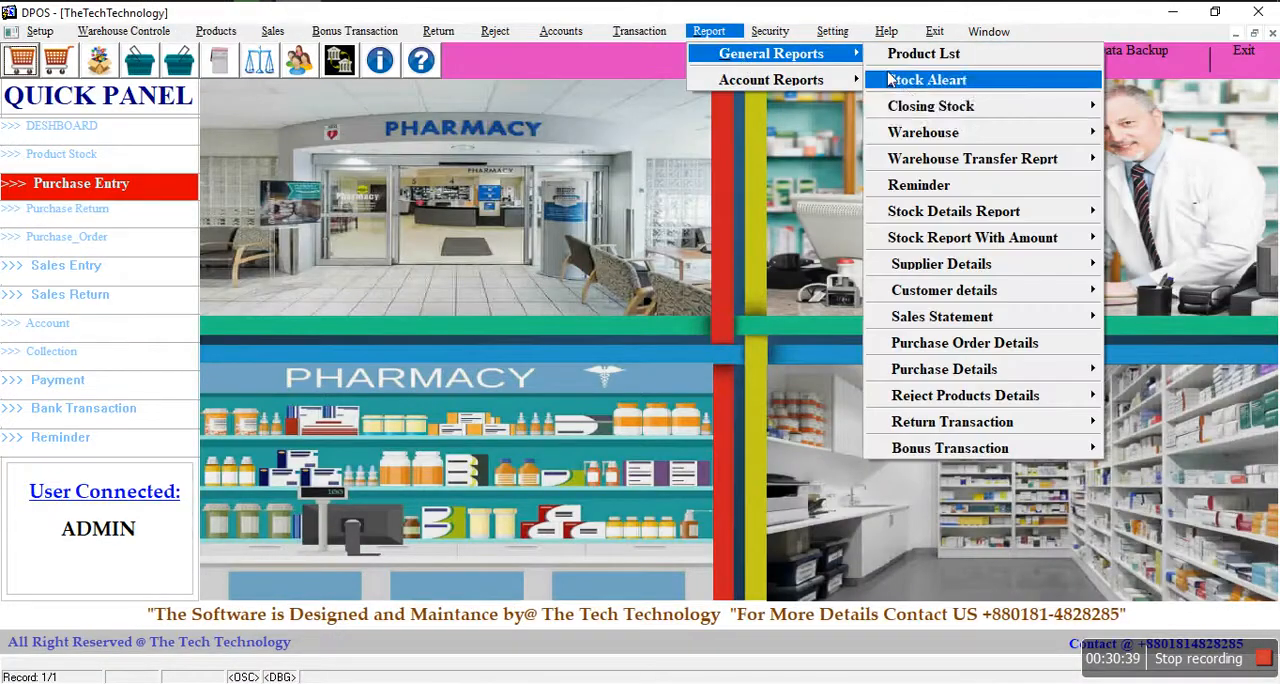
mouse_move(955, 114)
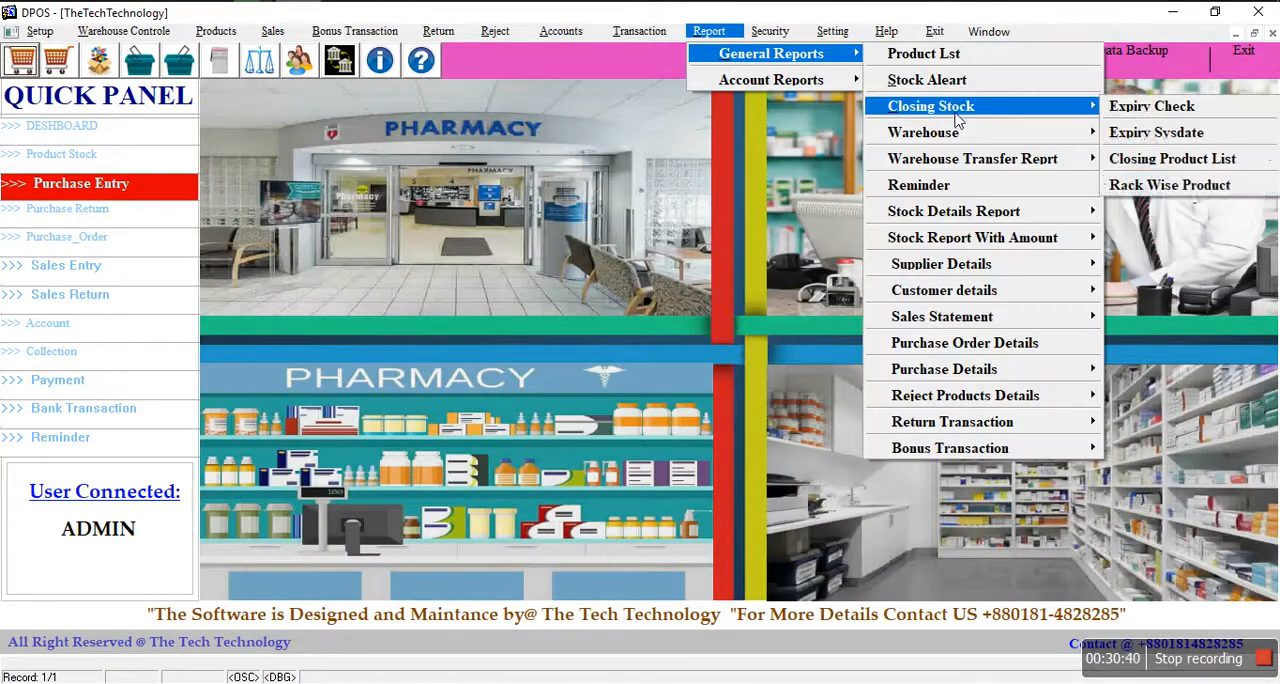
left_click(1175, 188)
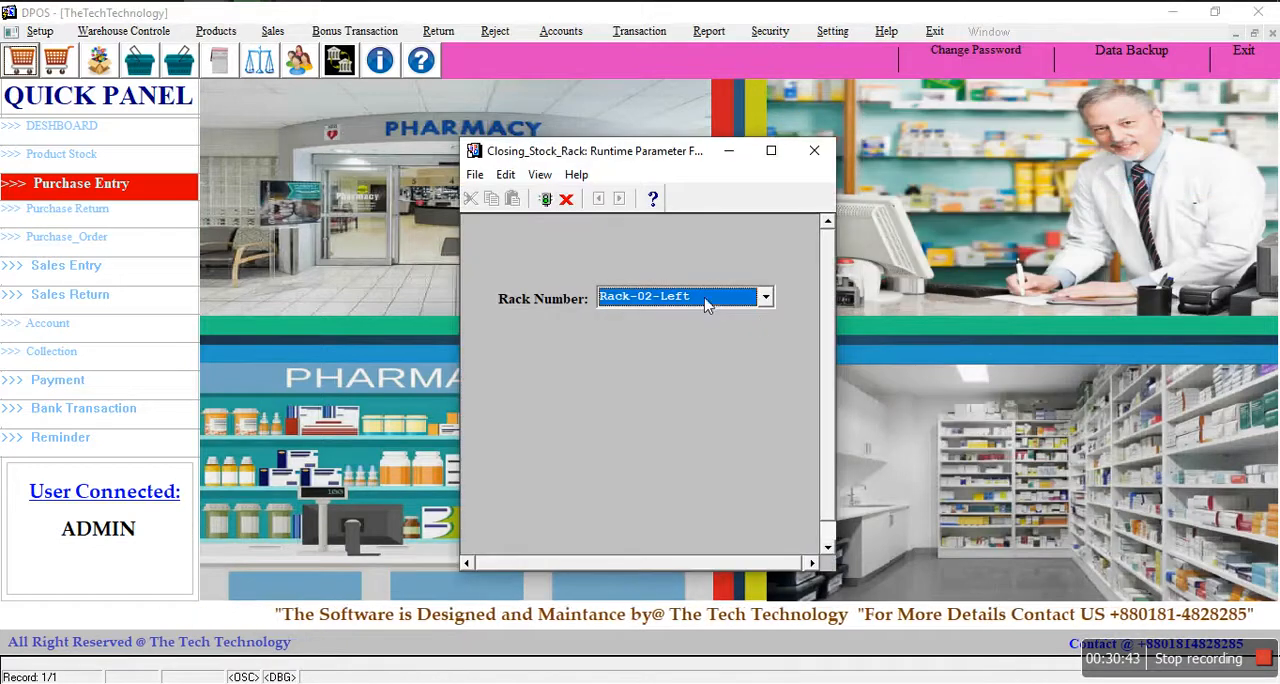
left_click(706, 302)
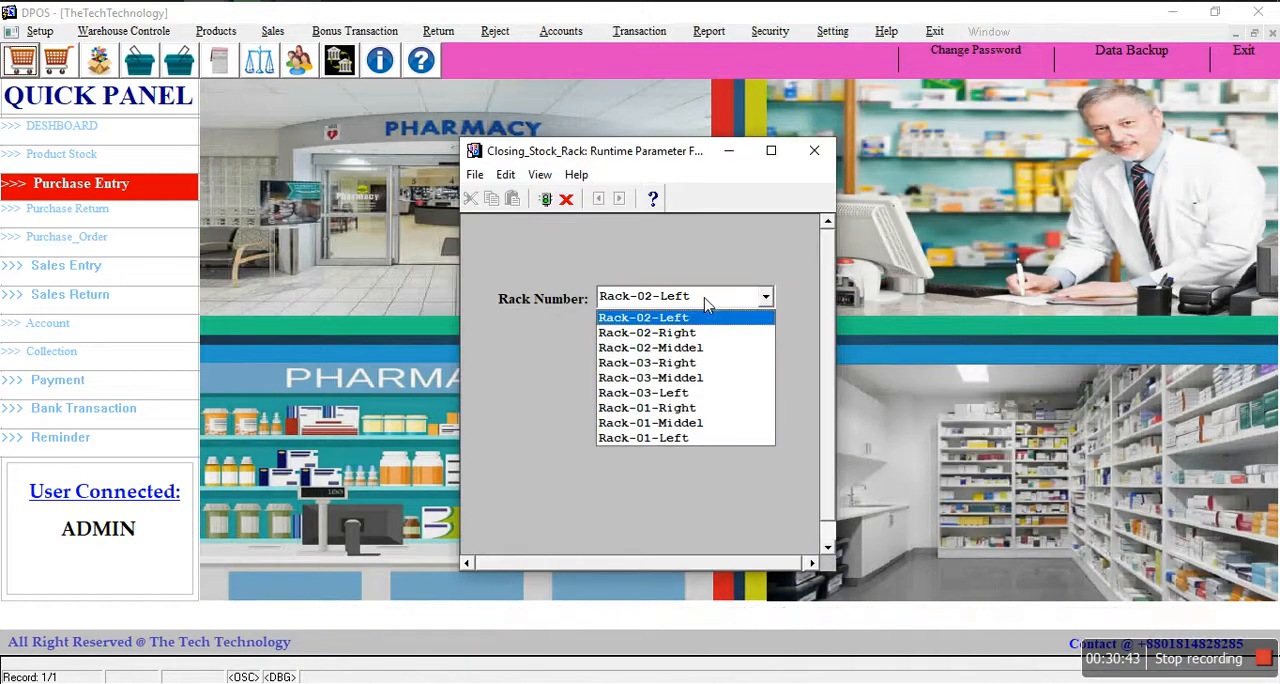
left_click(681, 379)
key("Return")
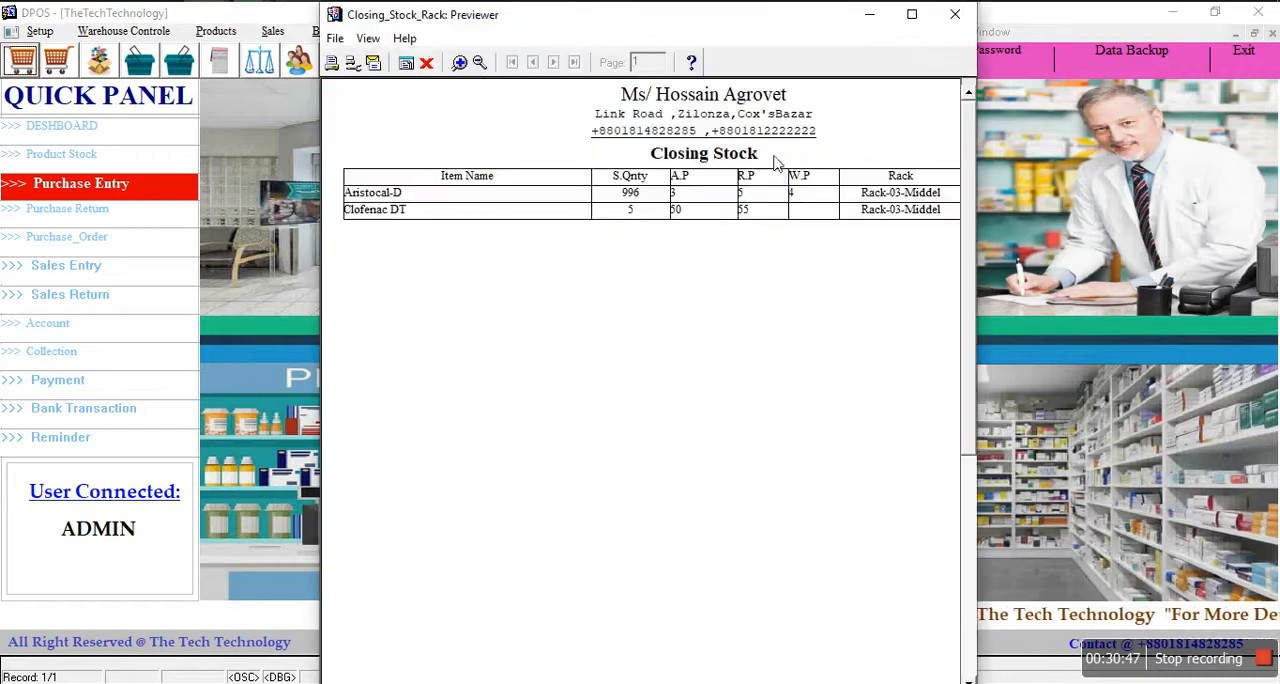
left_click(912, 14)
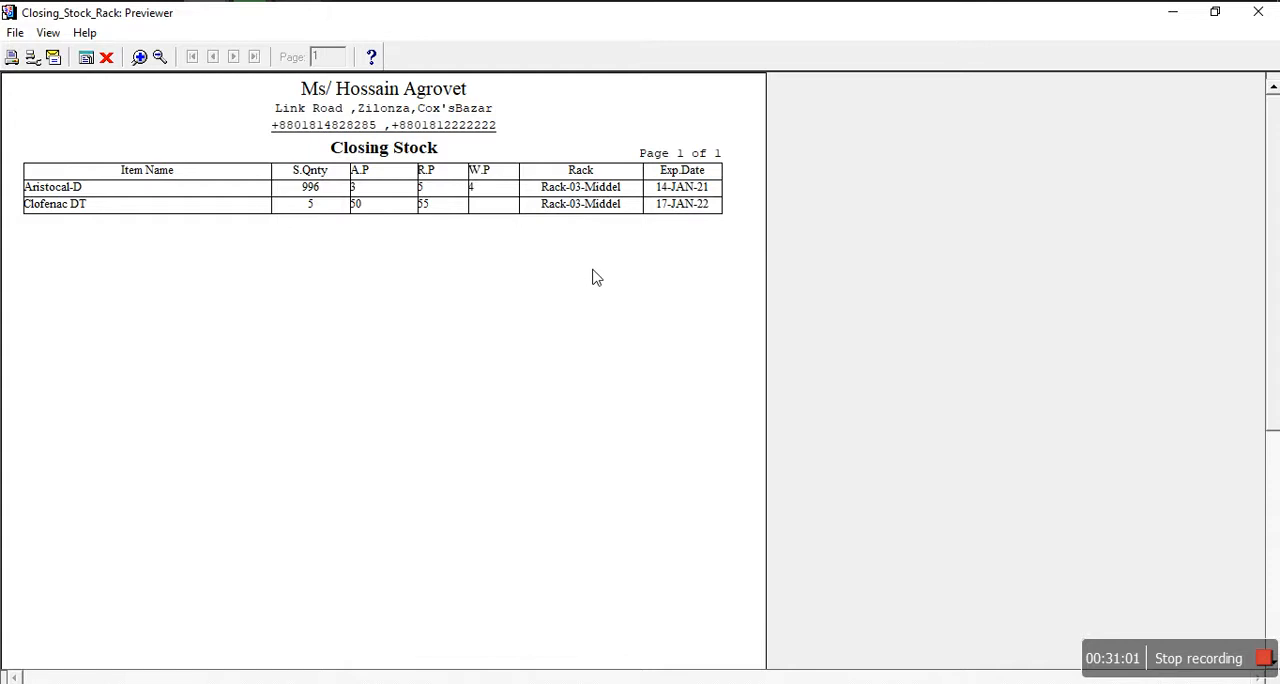
Step: Close the rack-wise stock report, run the stock details report for all products, view it at full size, and close it
left_click(106, 57)
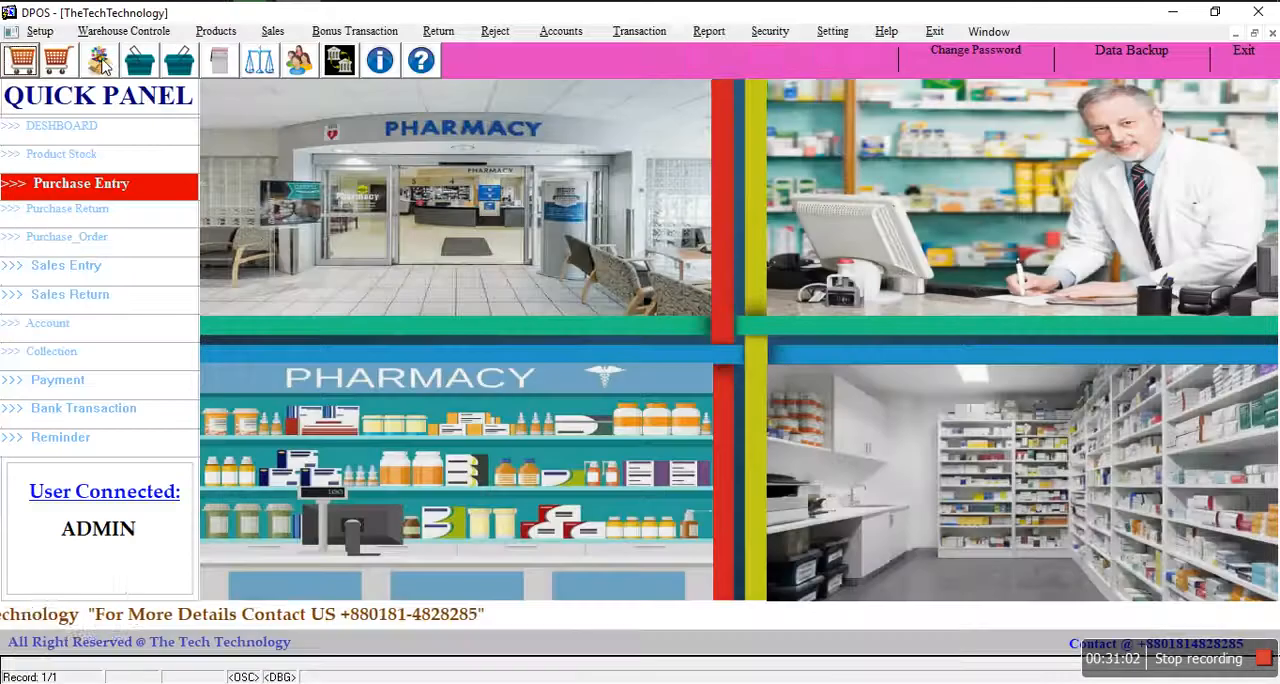
left_click(703, 33)
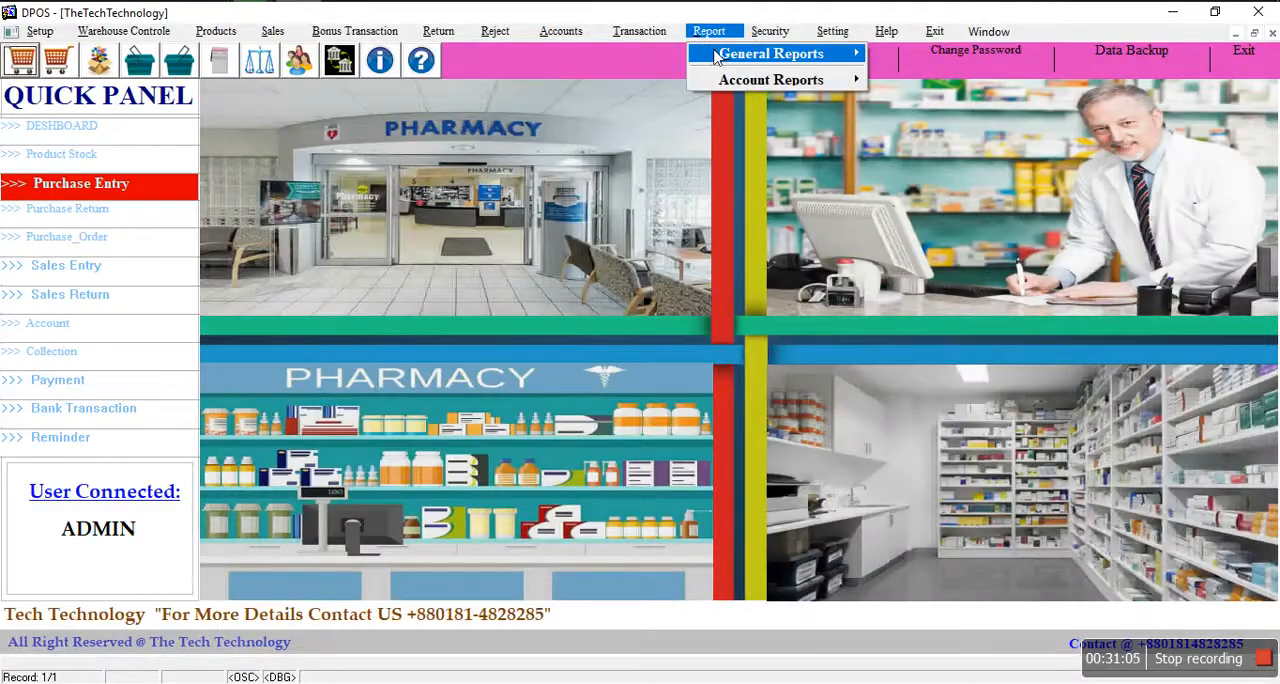
mouse_move(718, 57)
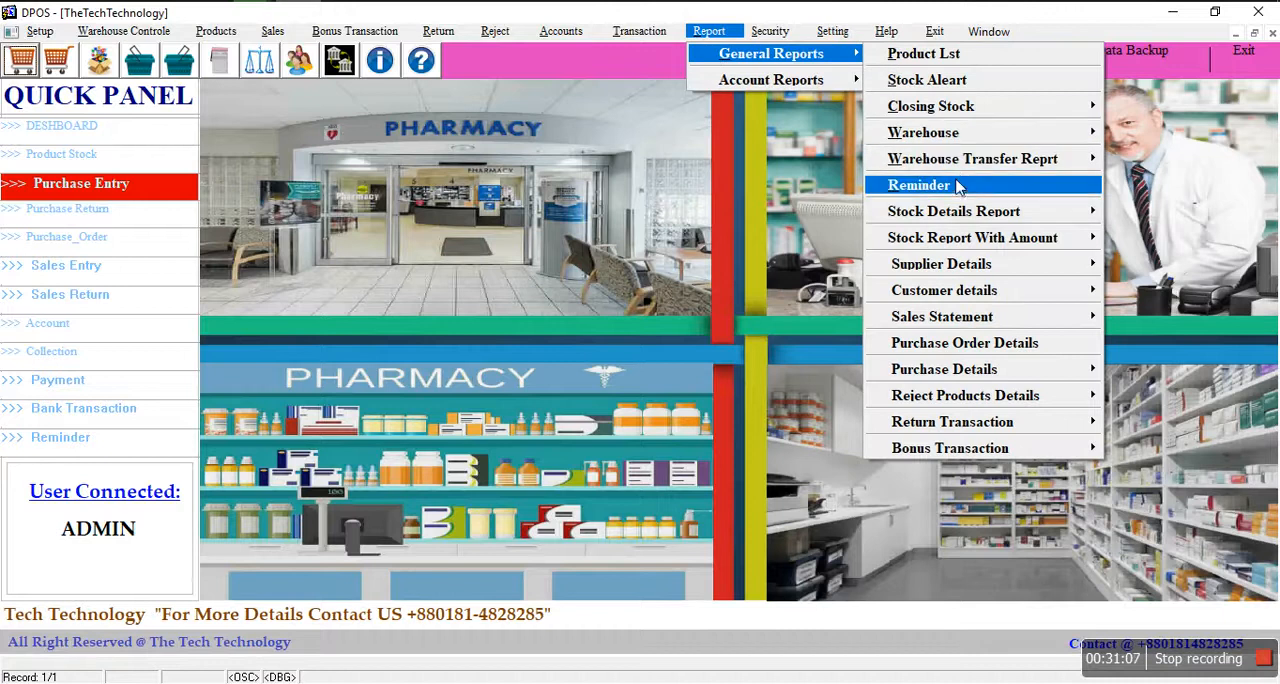
mouse_move(952, 213)
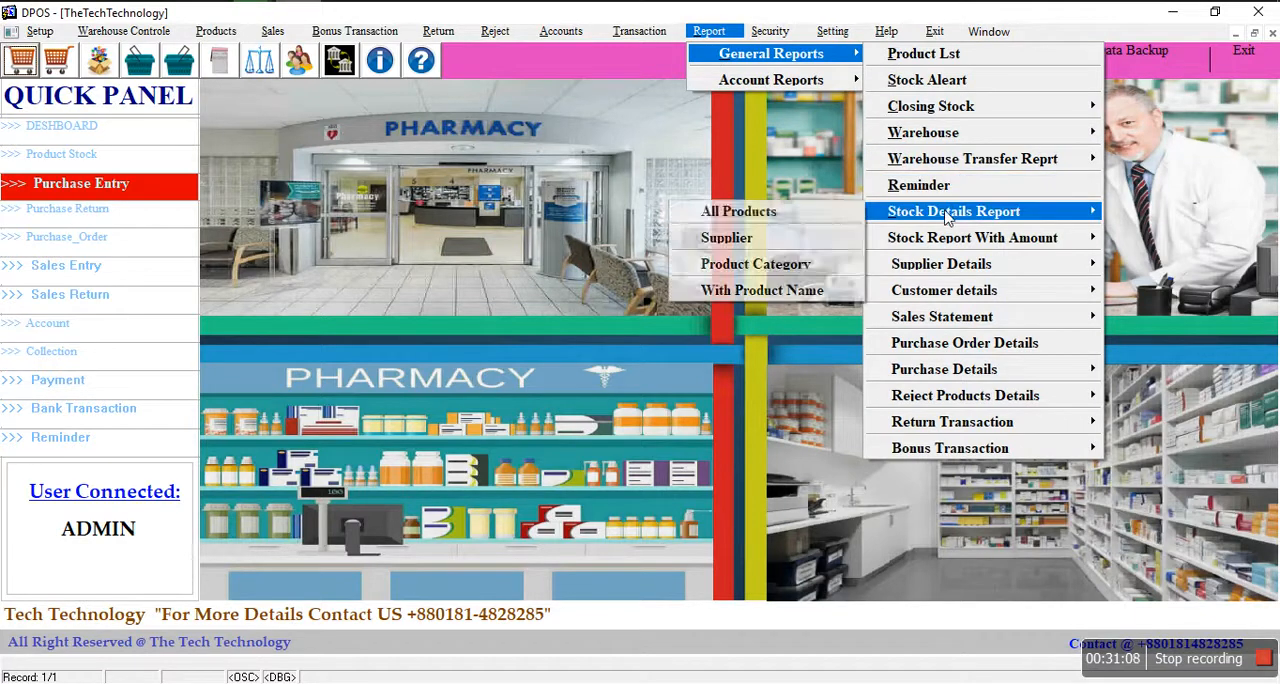
left_click(770, 213)
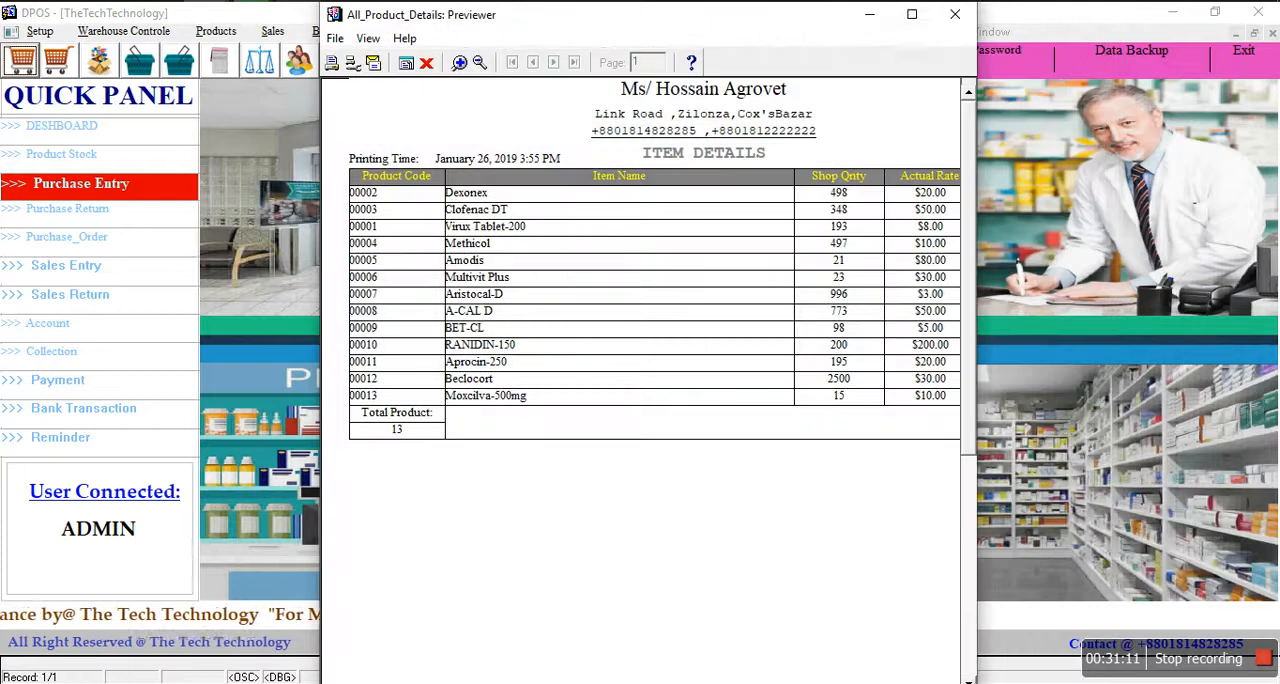
left_click(911, 15)
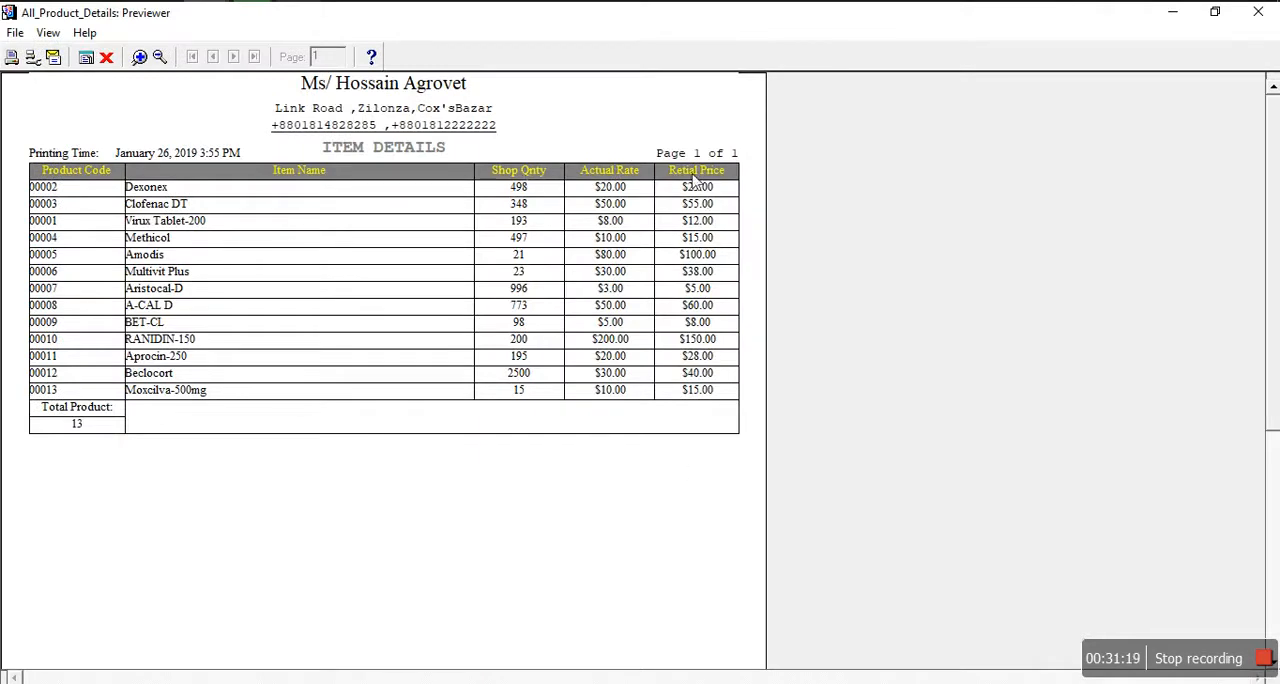
left_click(106, 57)
Step: Run the total stock report with amounts, view it at full size, and close it
left_click(709, 31)
mouse_move(730, 58)
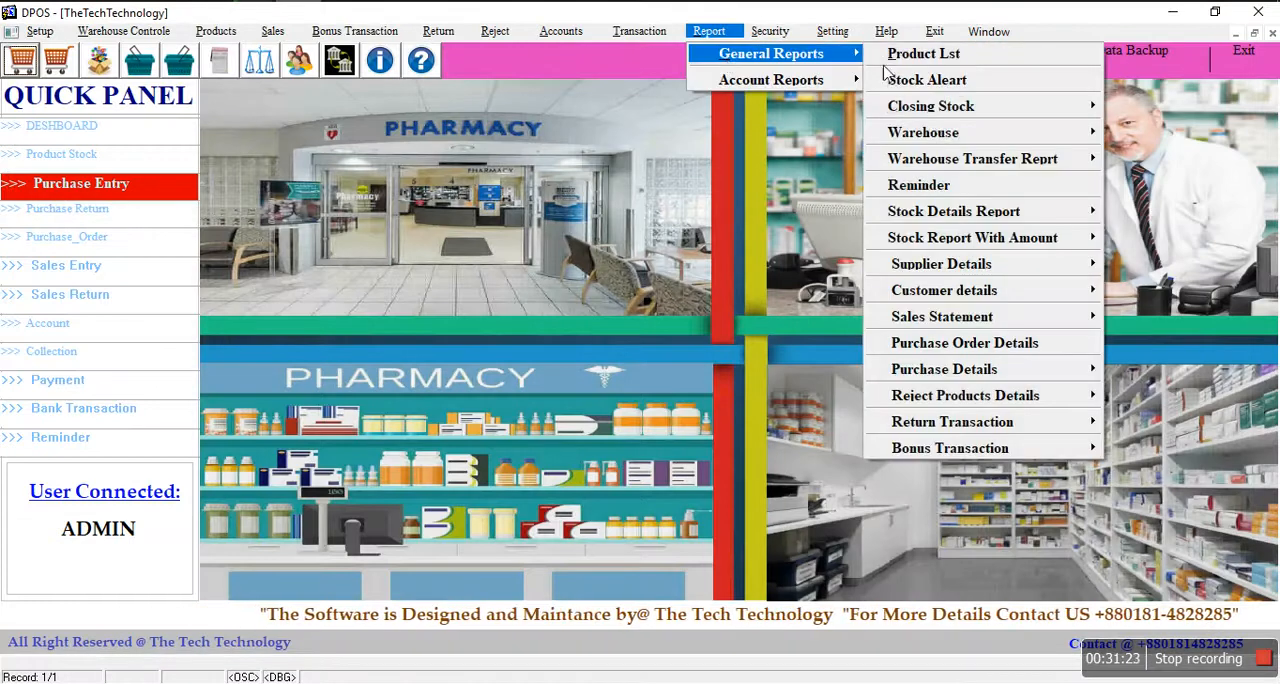
mouse_move(933, 245)
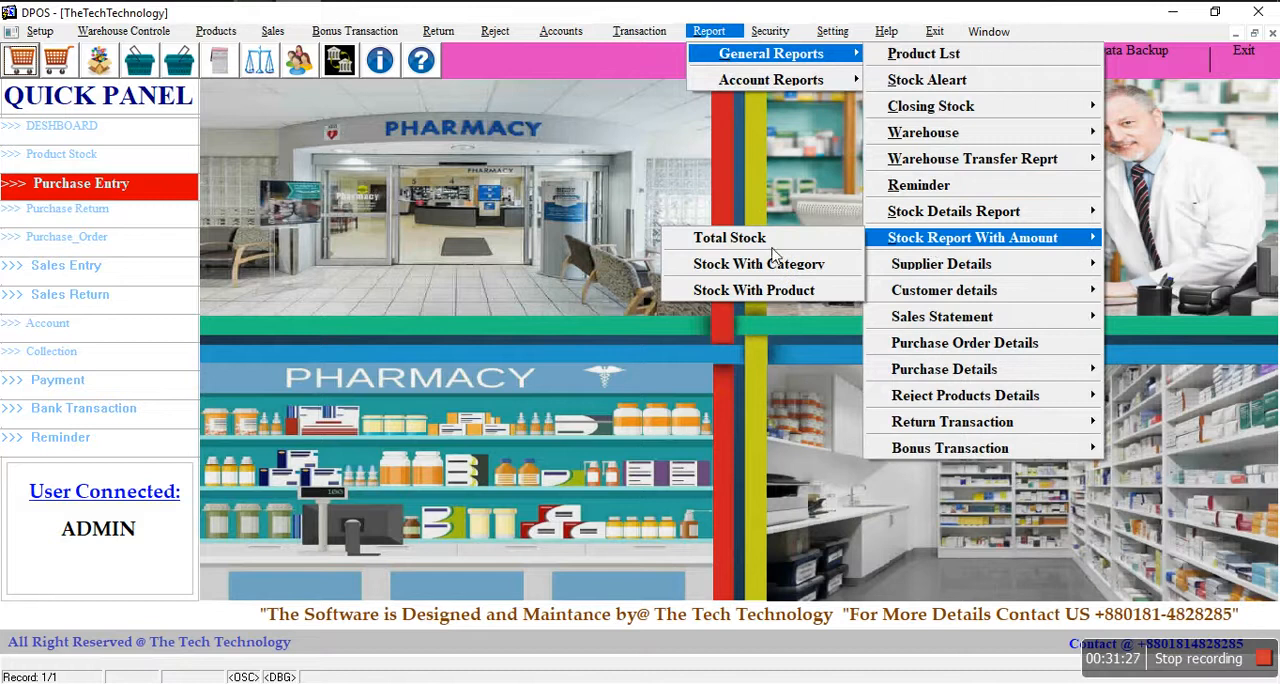
left_click(715, 238)
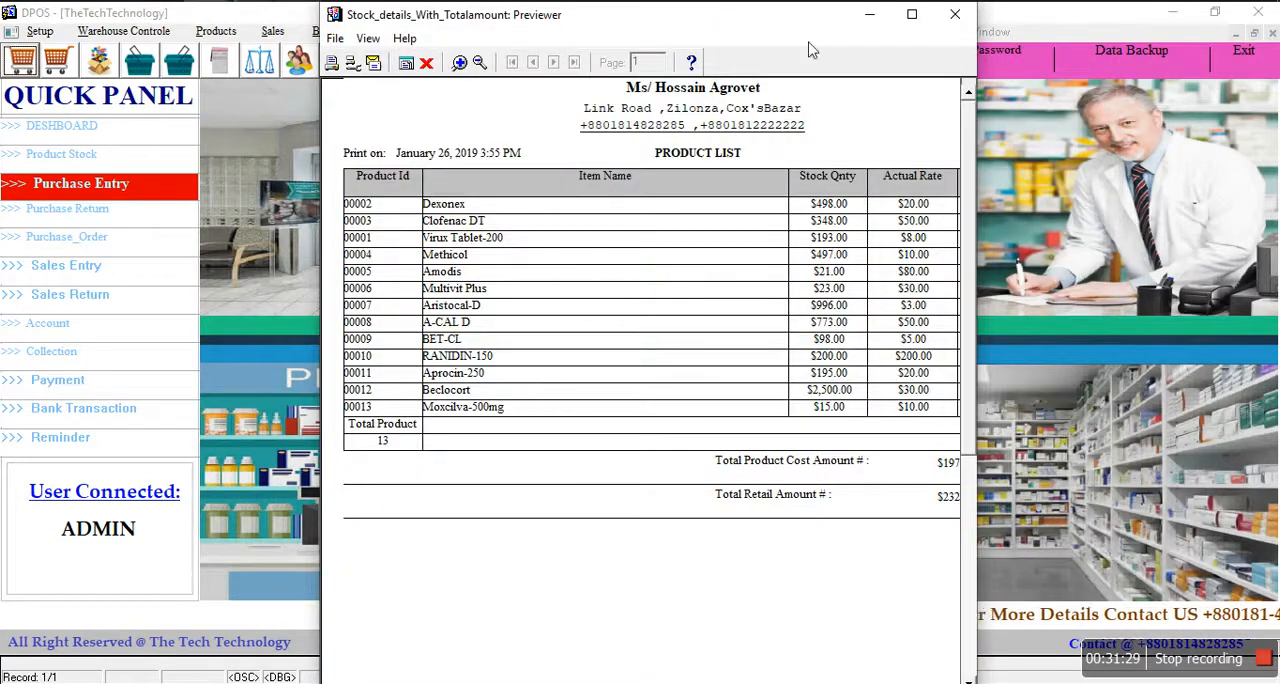
left_click(909, 17)
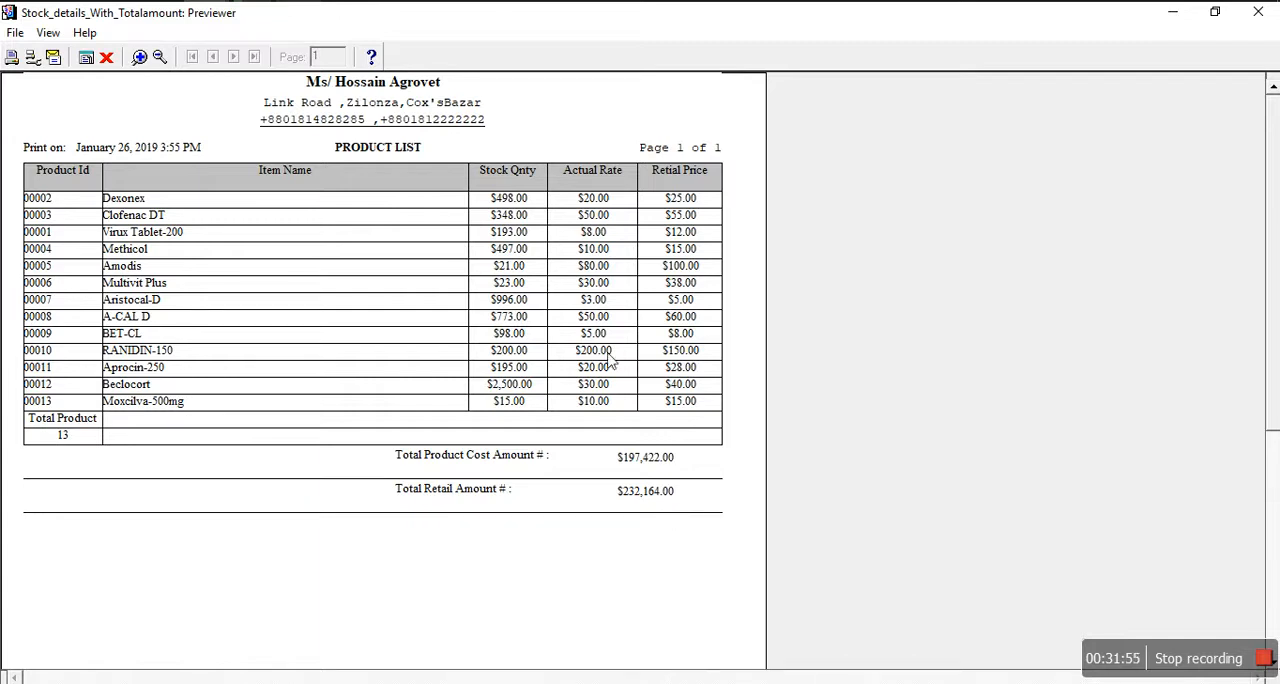
left_click(106, 58)
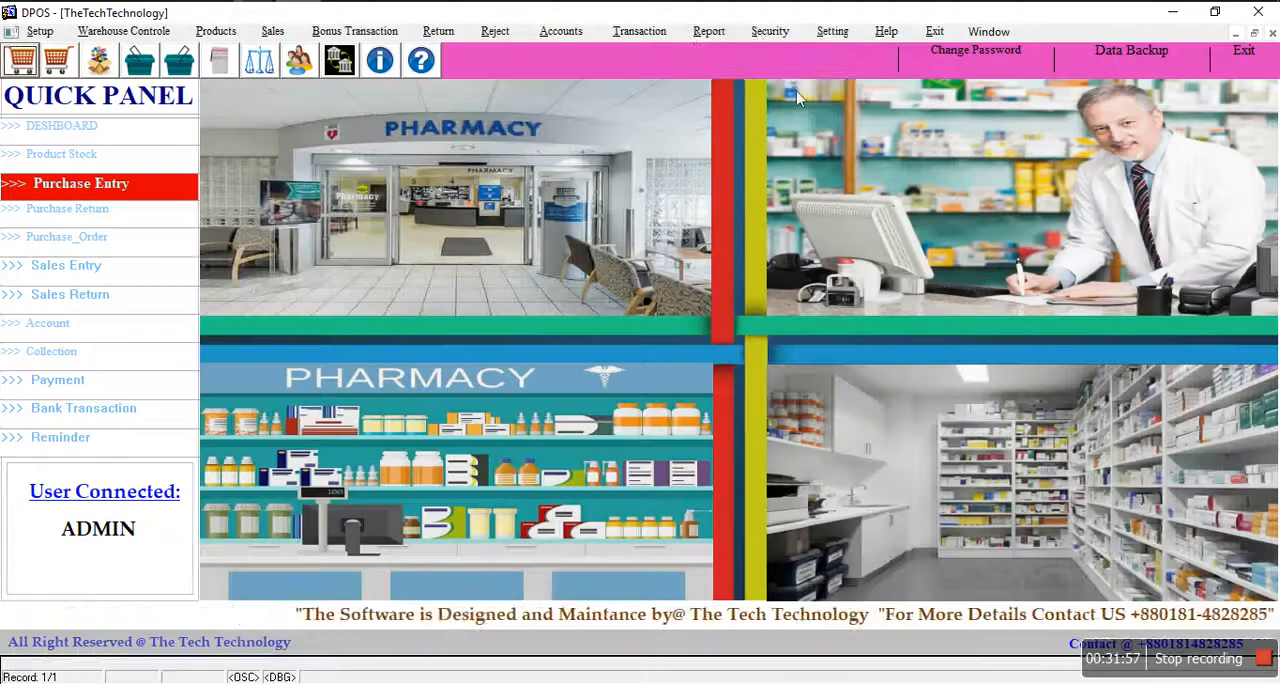
Step: Run the reject products details report for all product amounts, view it at full size, and close it
left_click(709, 31)
mouse_move(725, 58)
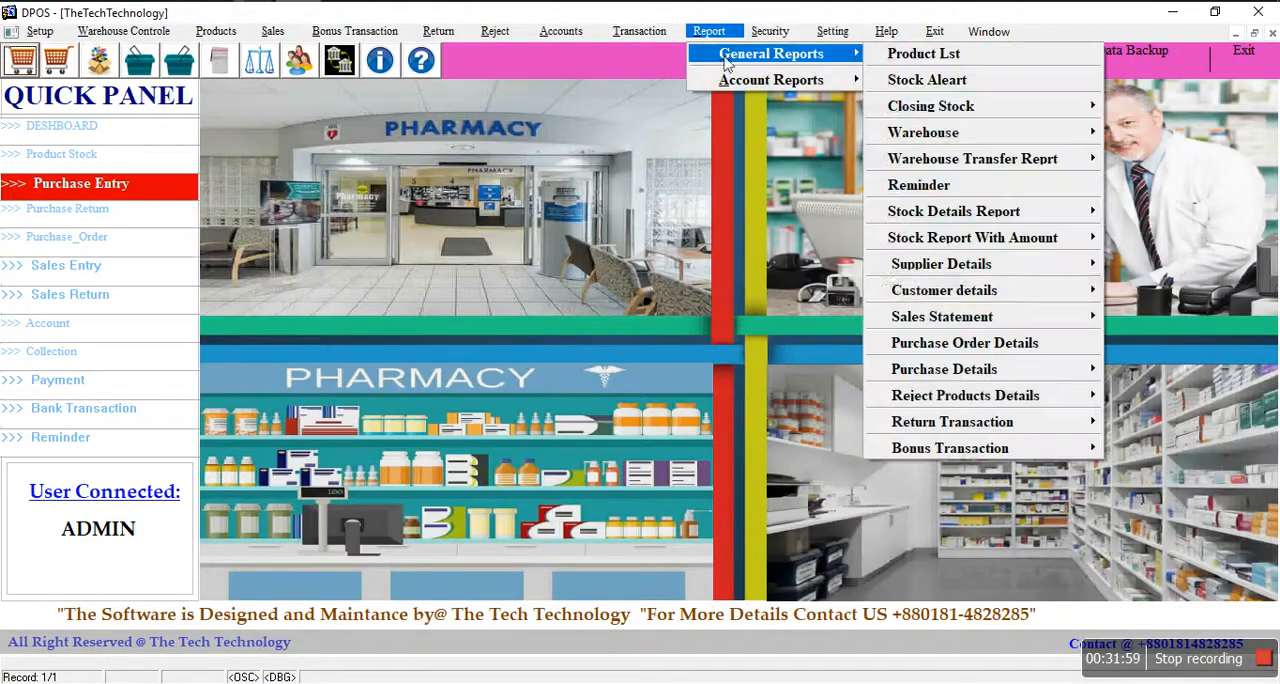
mouse_move(955, 290)
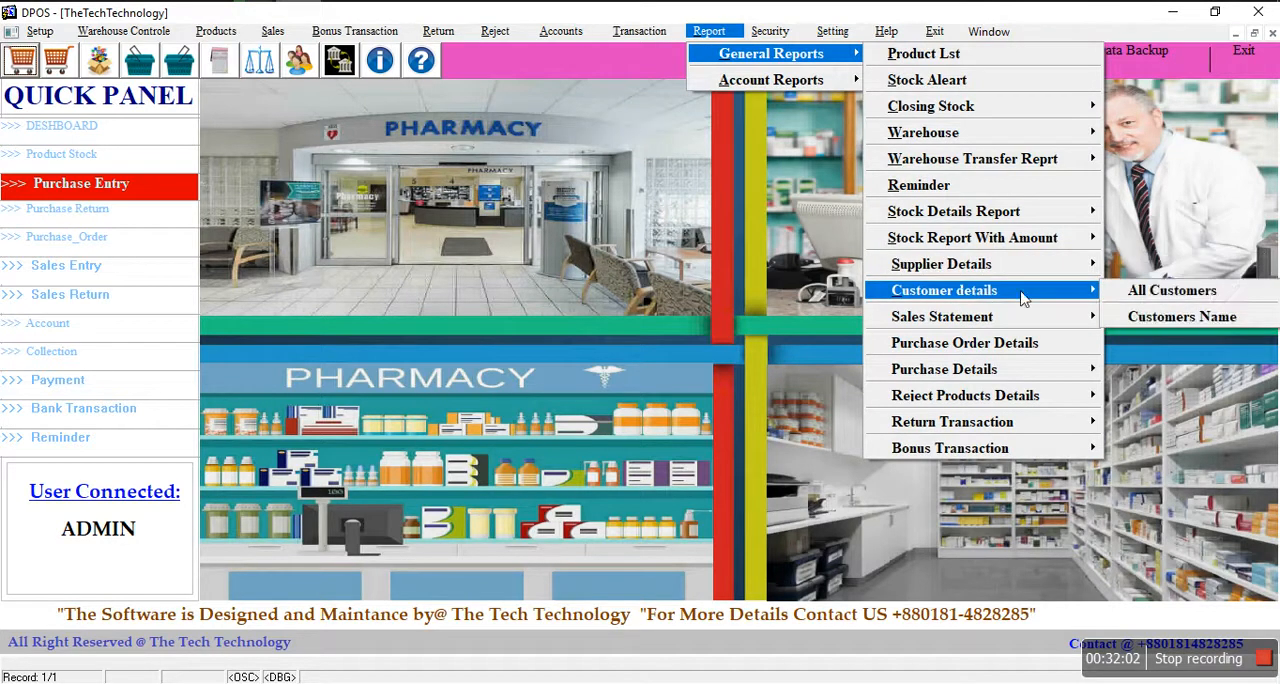
mouse_move(995, 320)
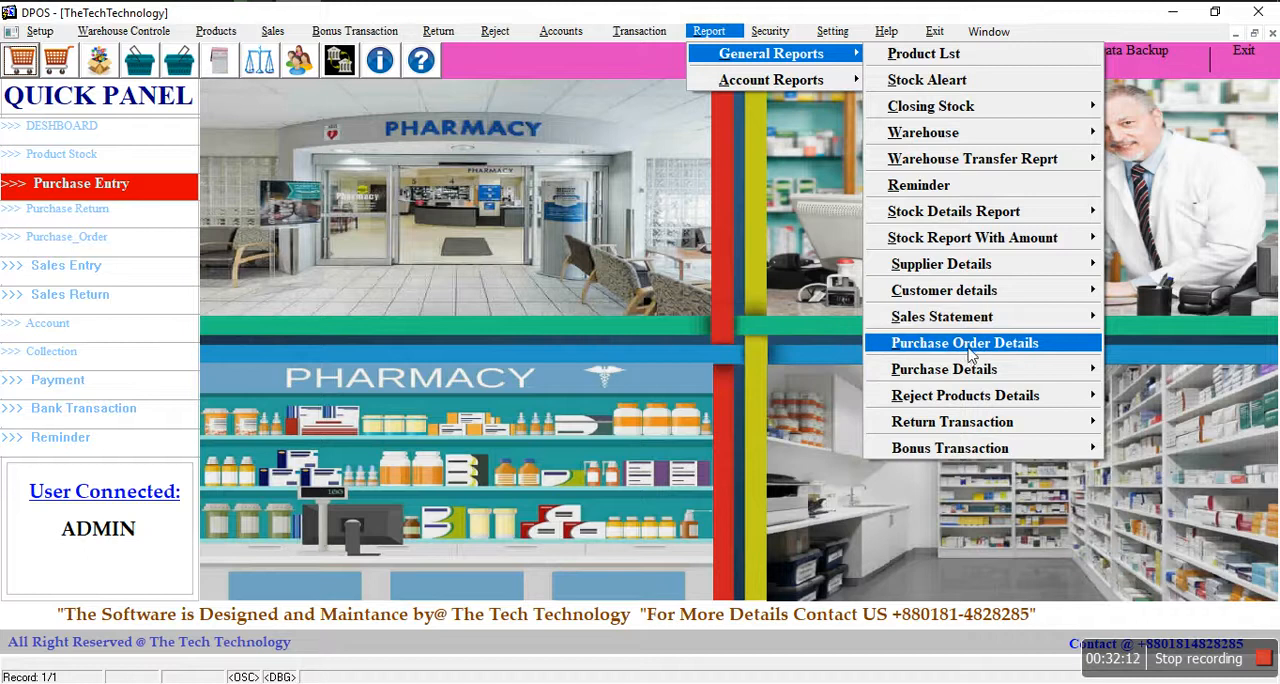
mouse_move(930, 372)
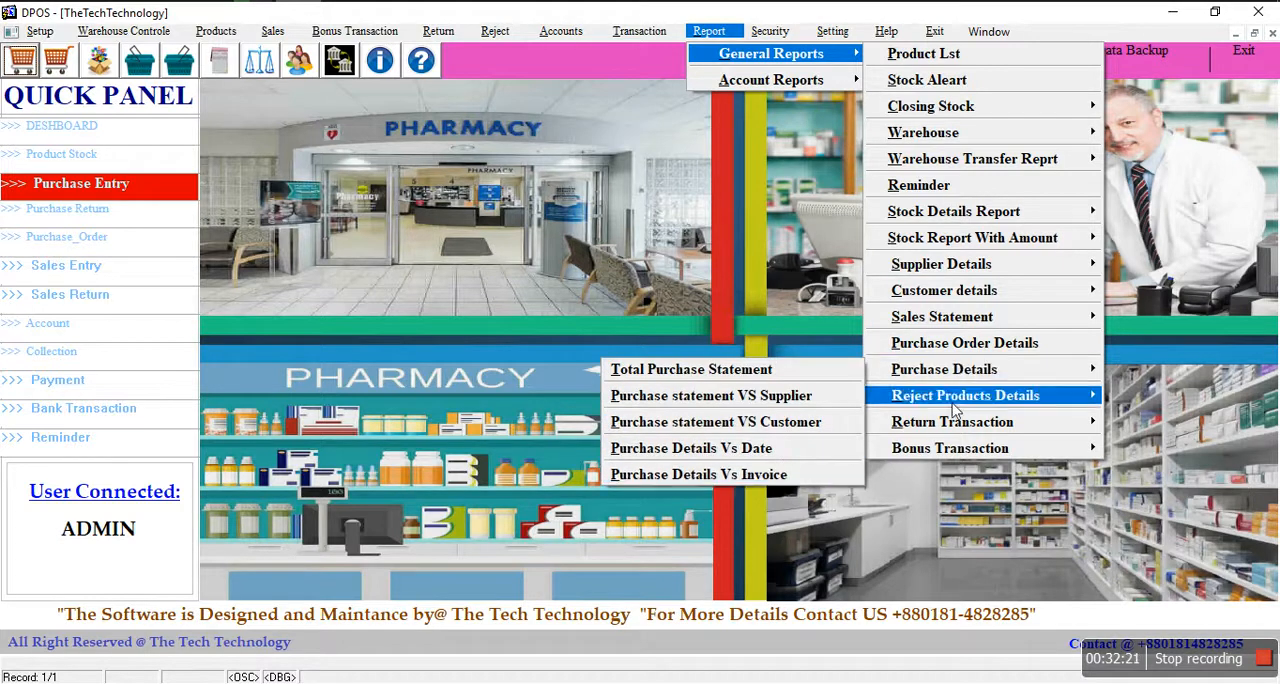
mouse_move(1002, 403)
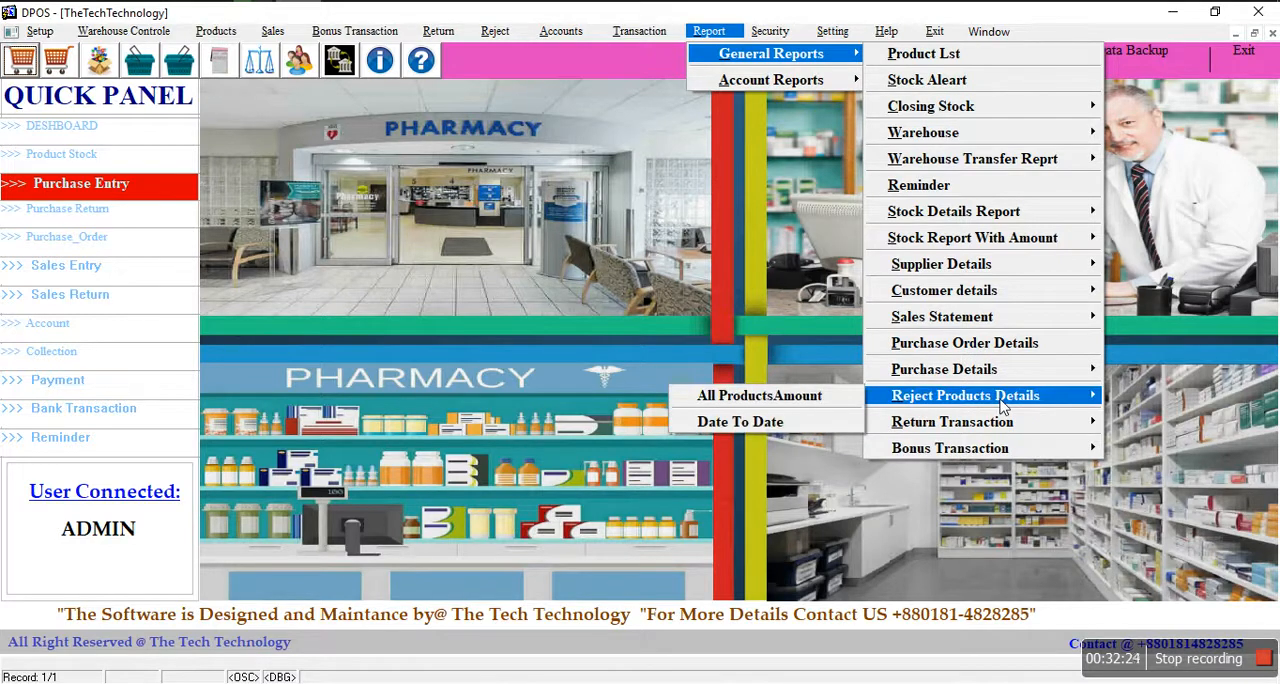
left_click(781, 398)
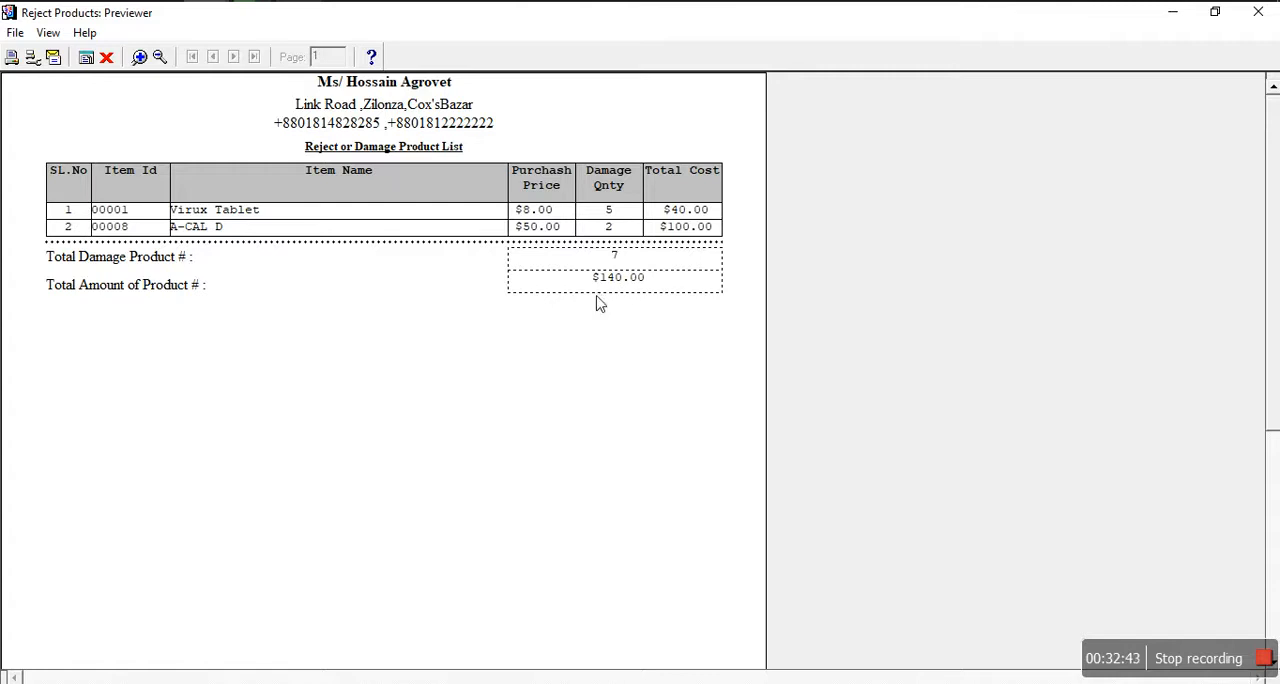
left_click(106, 58)
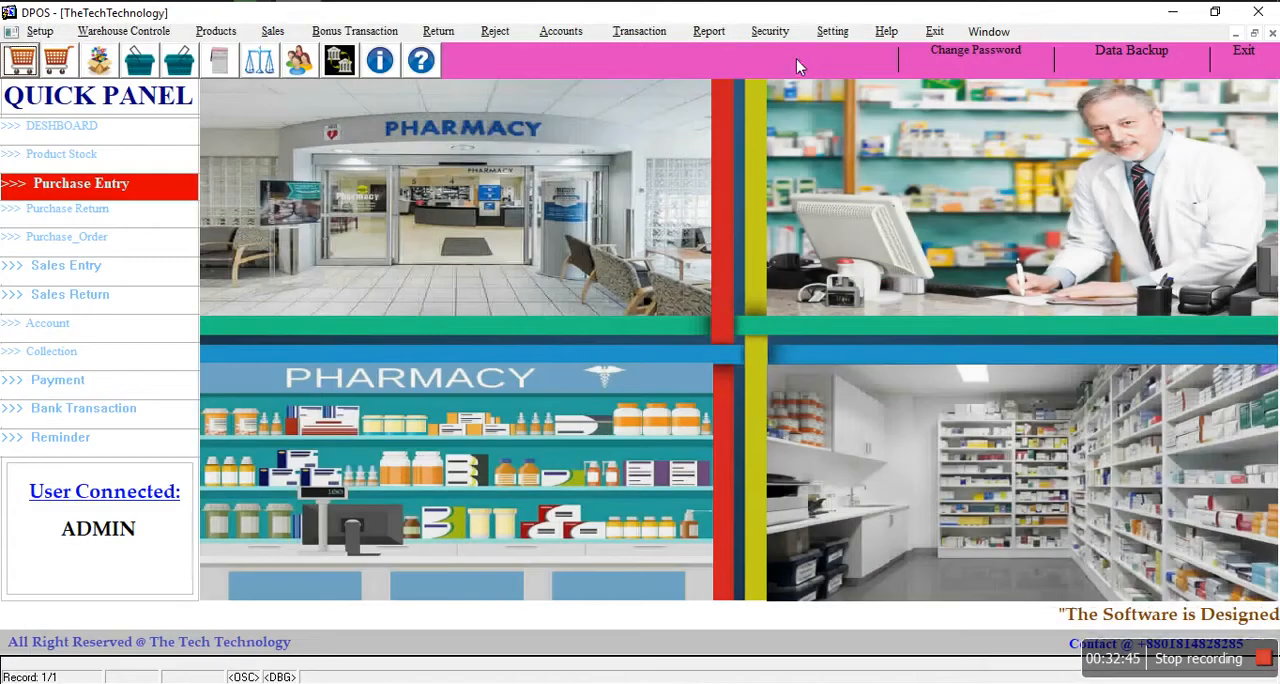
Step: Examine the available general reports for rejected products by date, return transactions, and bonuses received and paid
left_click(709, 31)
left_click(718, 66)
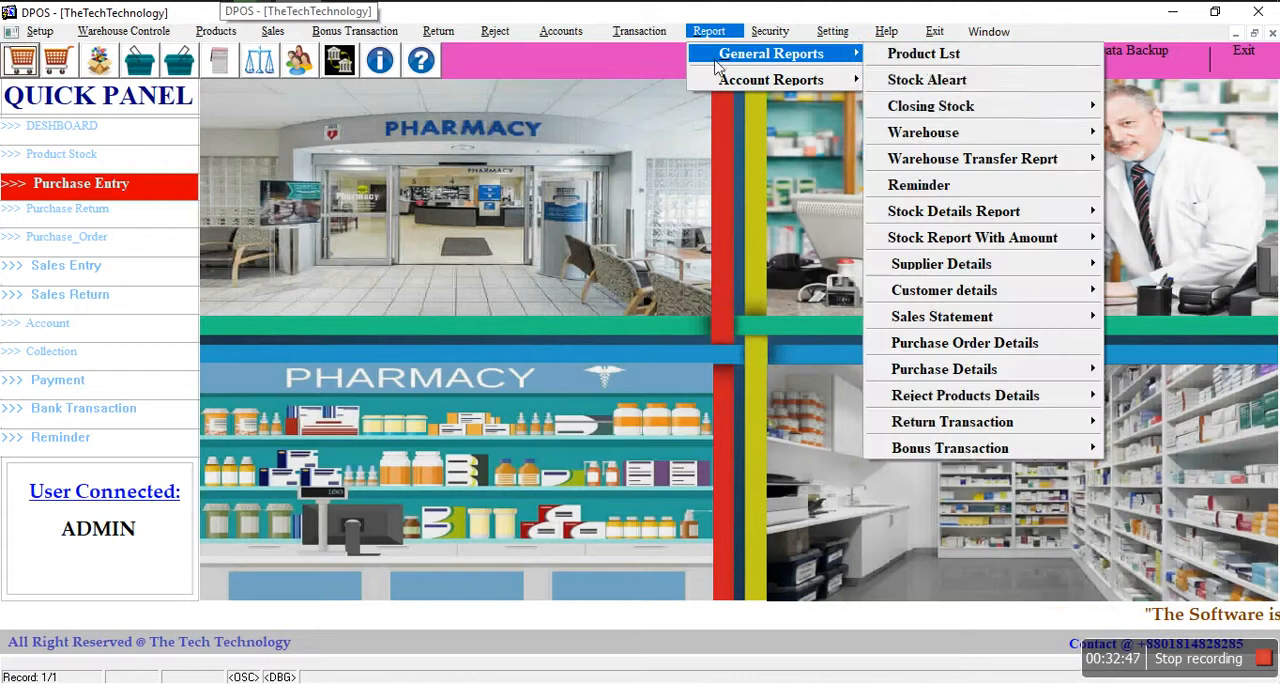
mouse_move(953, 405)
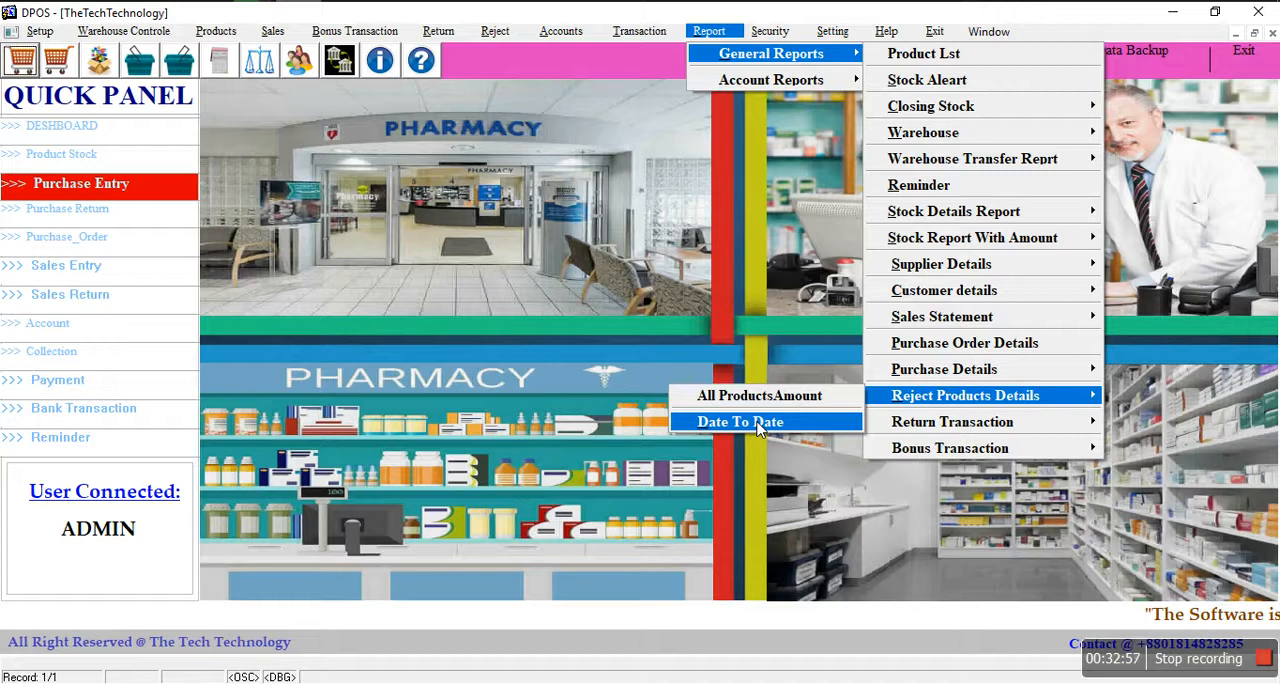
mouse_move(968, 424)
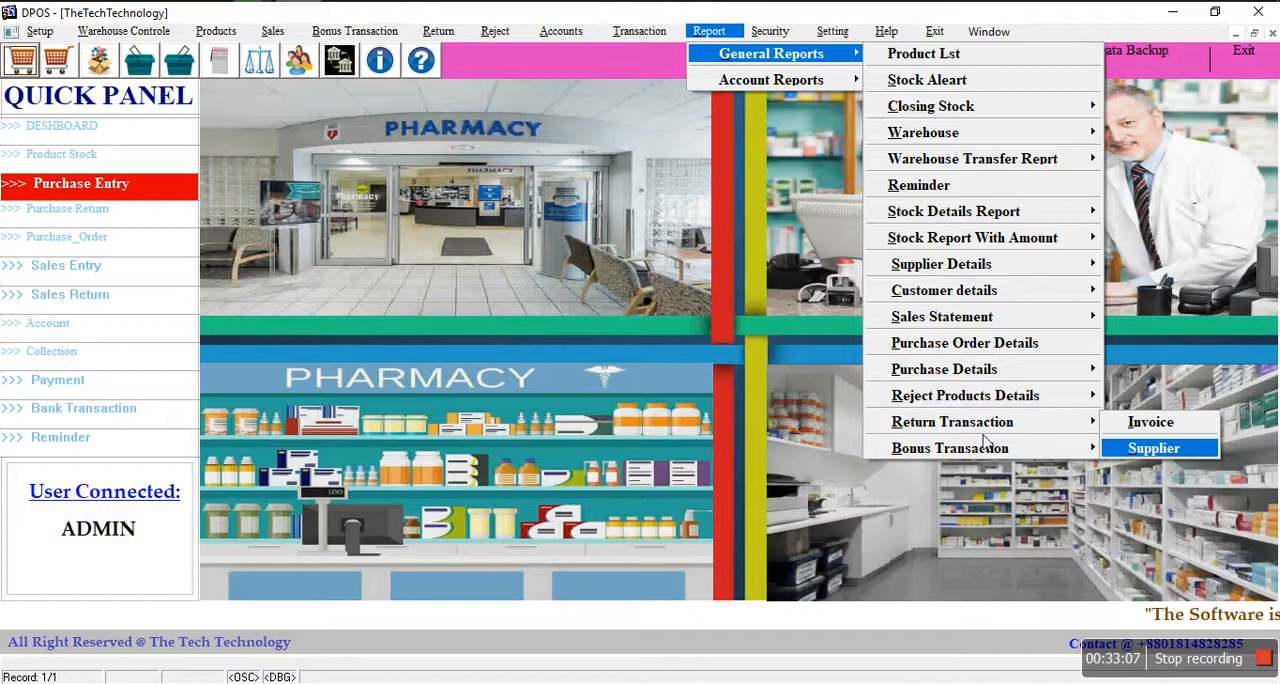
mouse_move(972, 452)
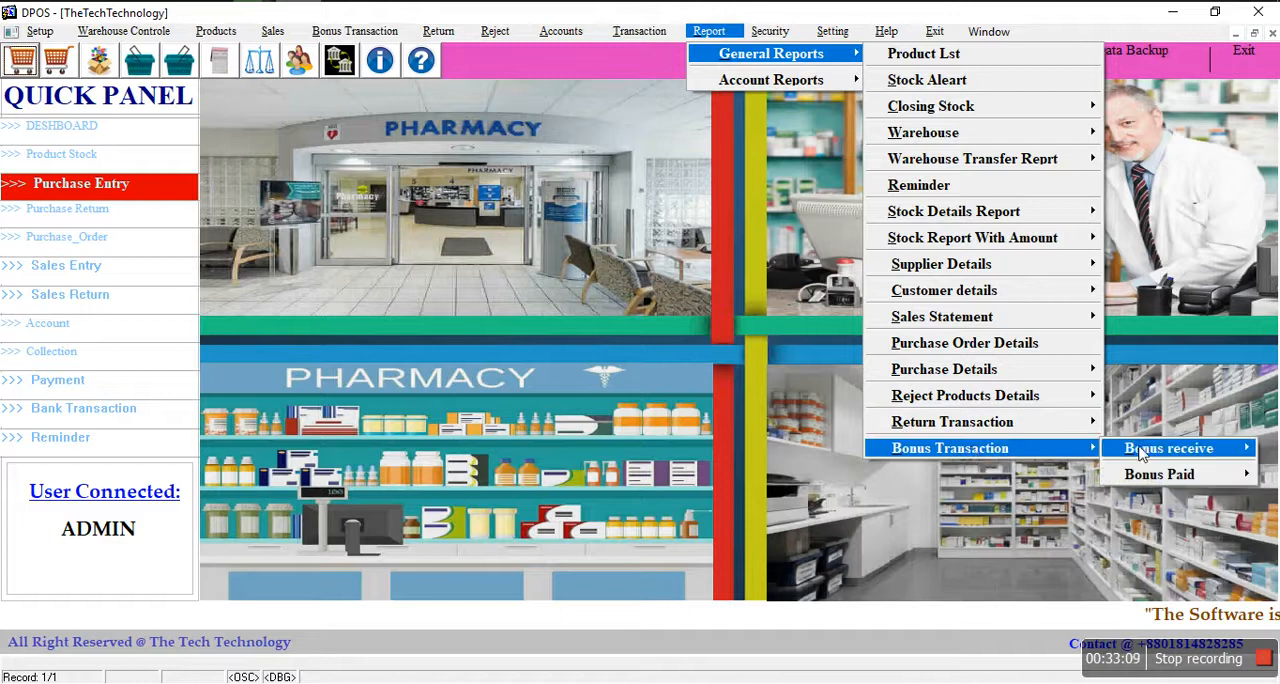
mouse_move(1143, 453)
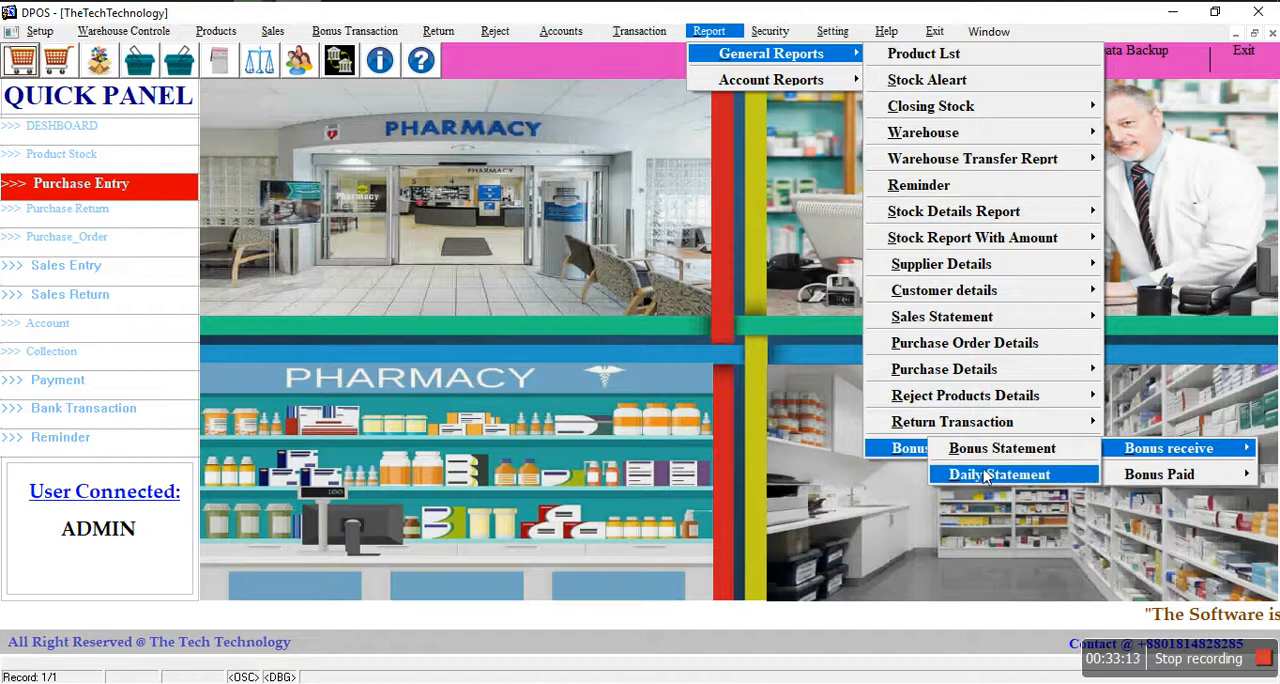
mouse_move(1152, 478)
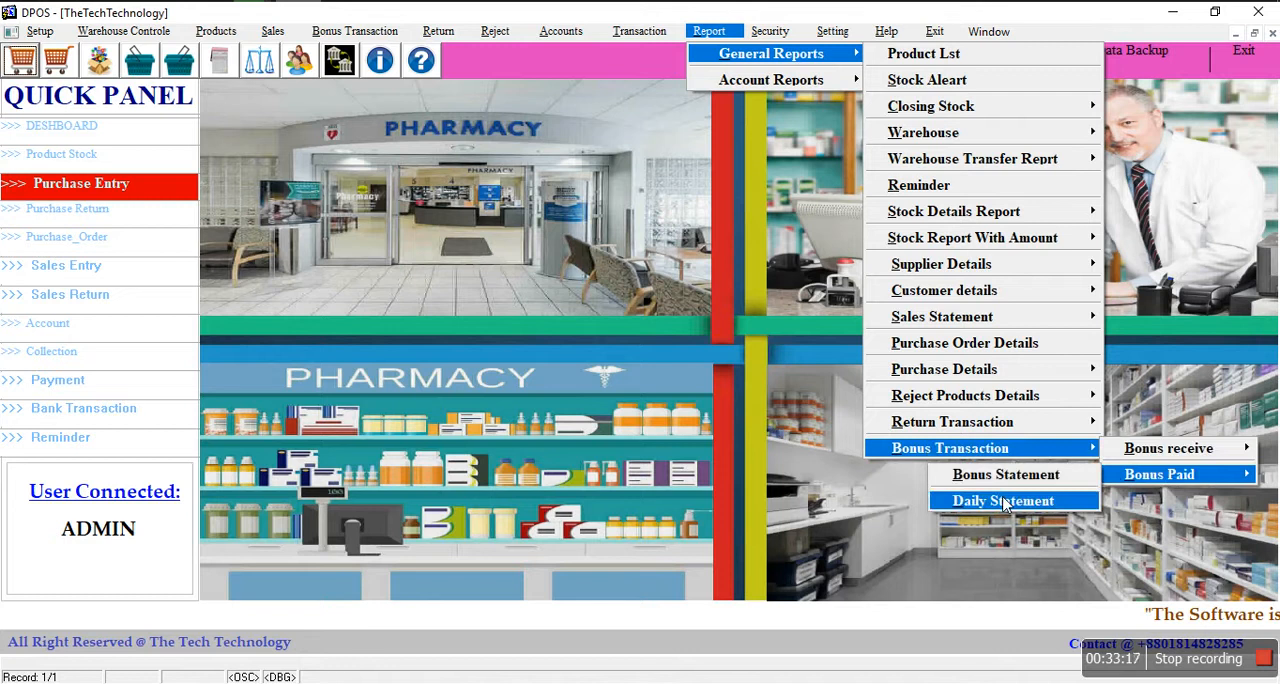
left_click(800, 205)
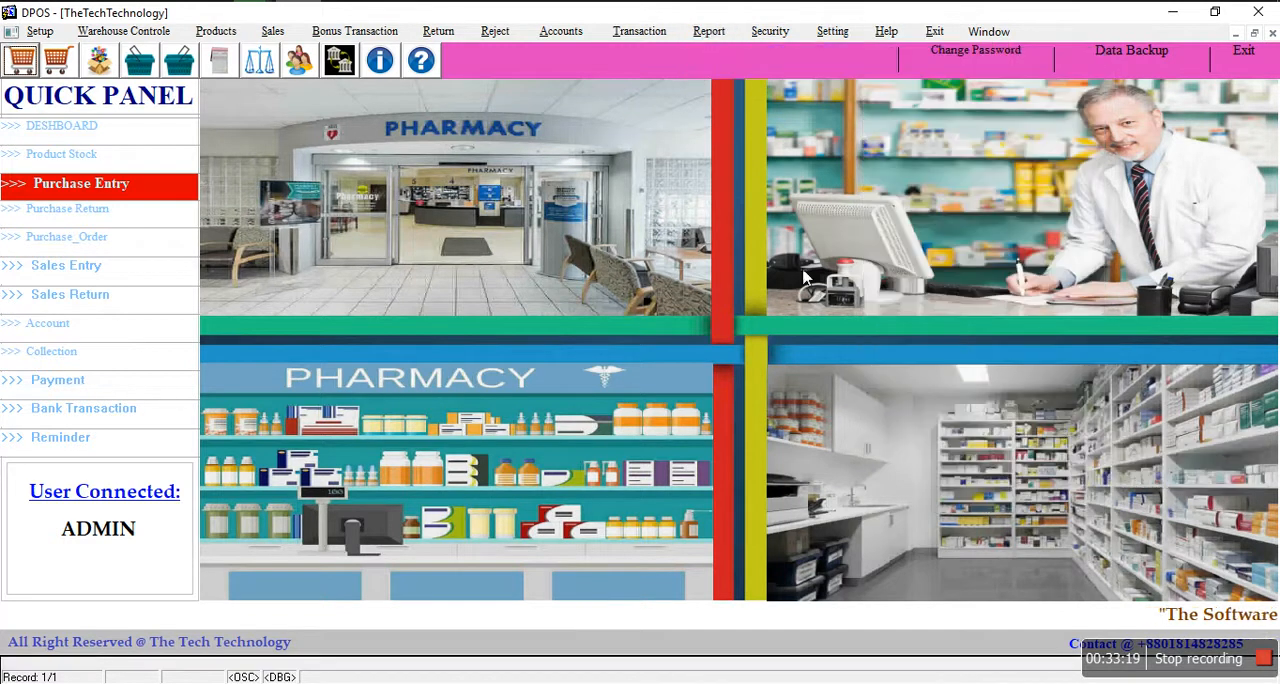
Step: Run the chart of accounts report for all accounts, view it at full size, and close it
left_click(708, 31)
mouse_move(780, 80)
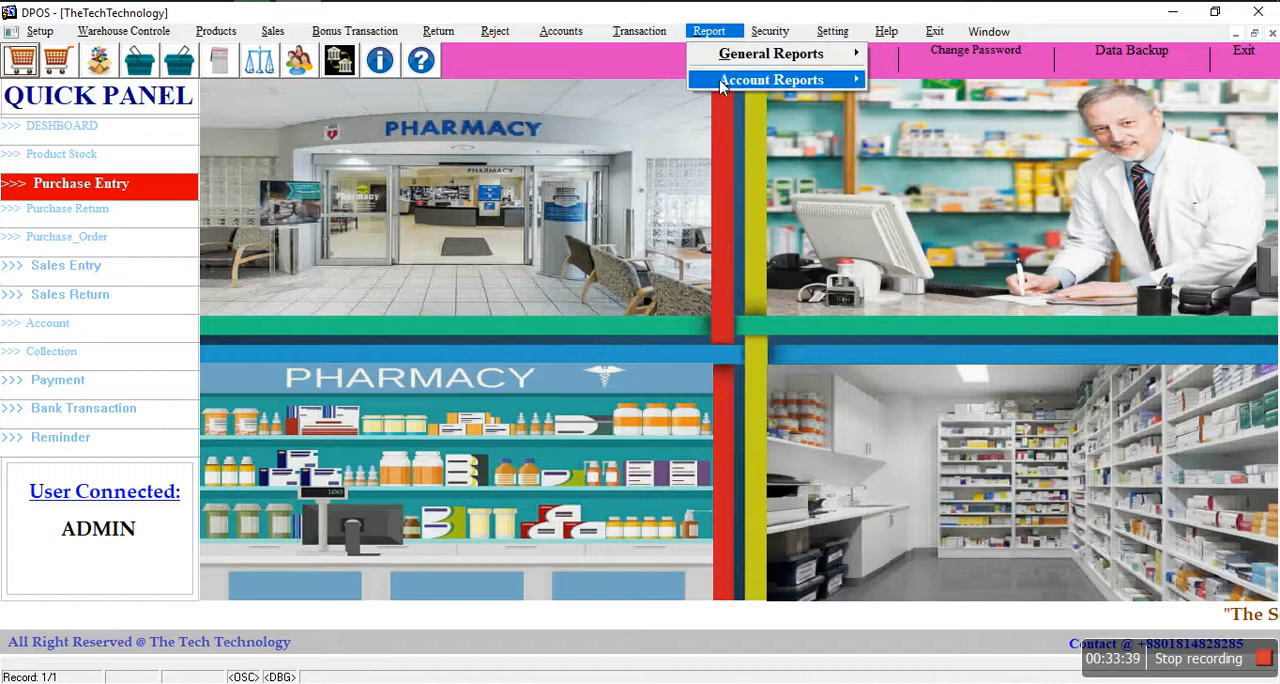
mouse_move(722, 85)
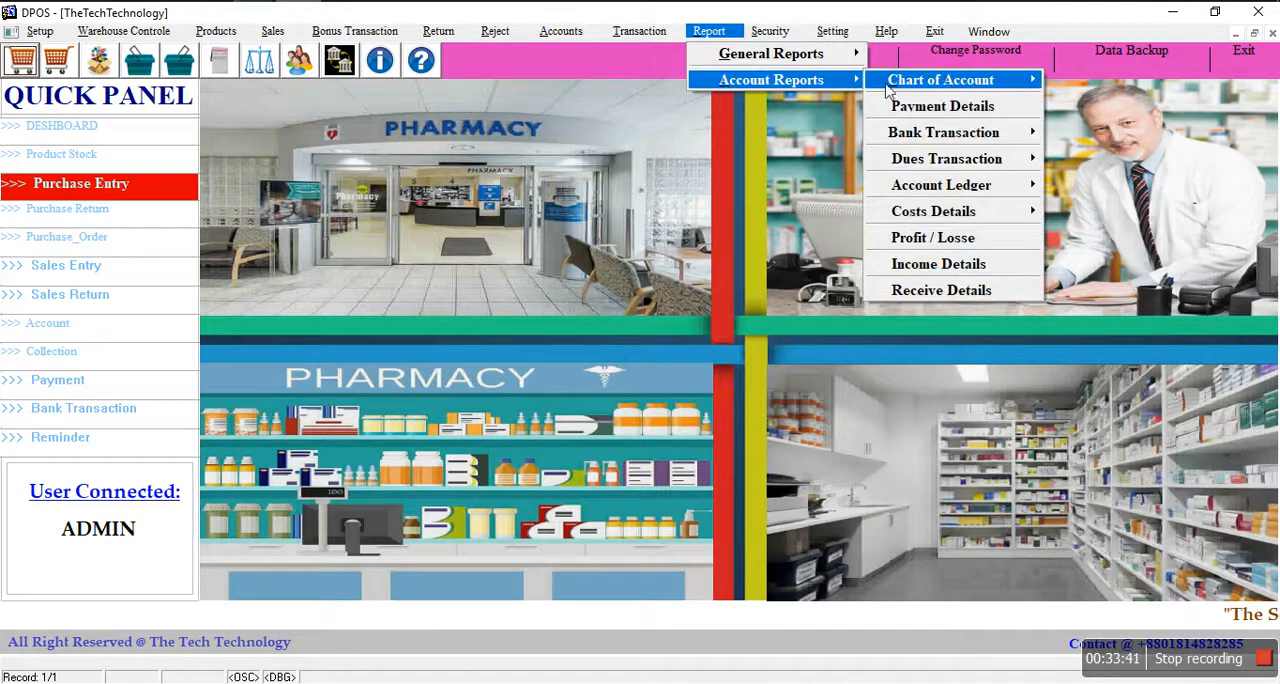
mouse_move(934, 92)
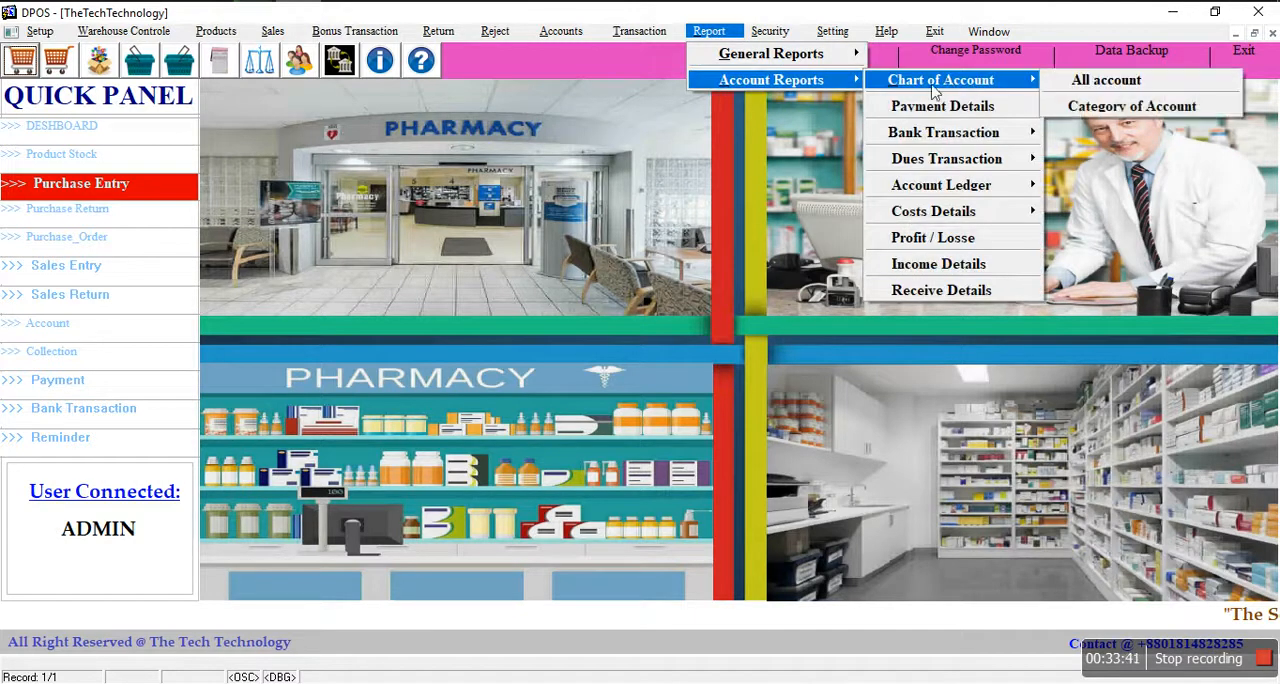
left_click(1081, 86)
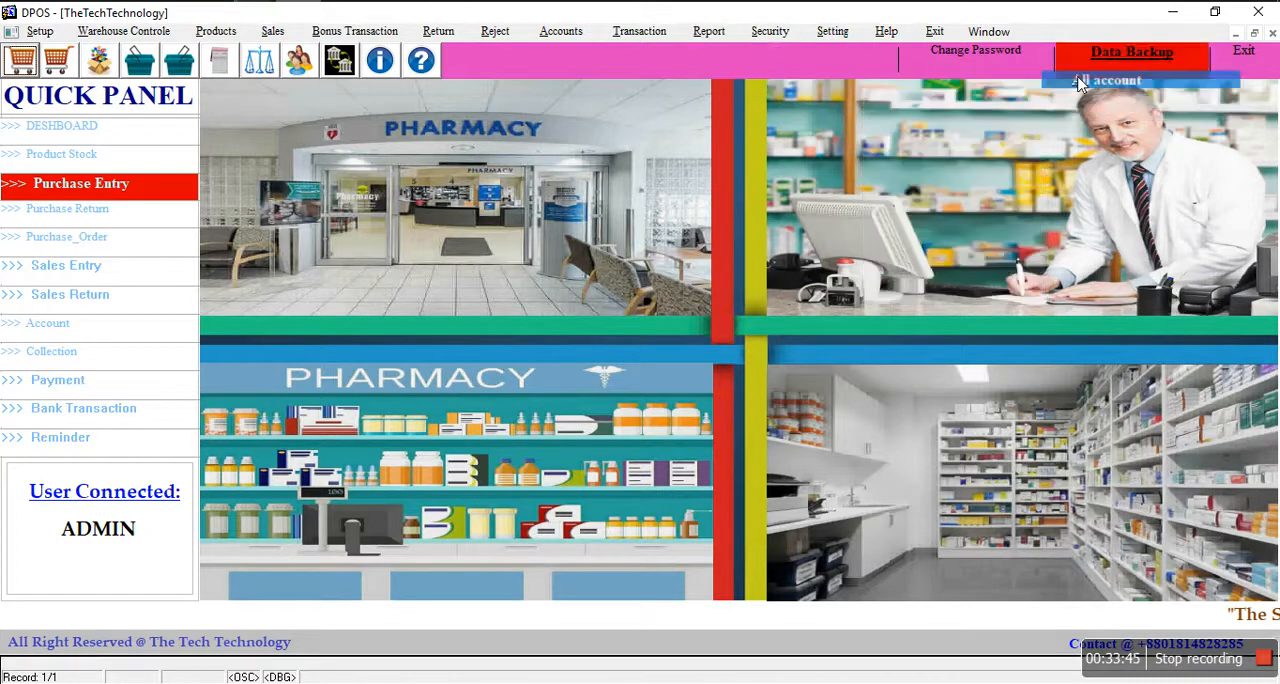
key("Return")
left_click(924, 16)
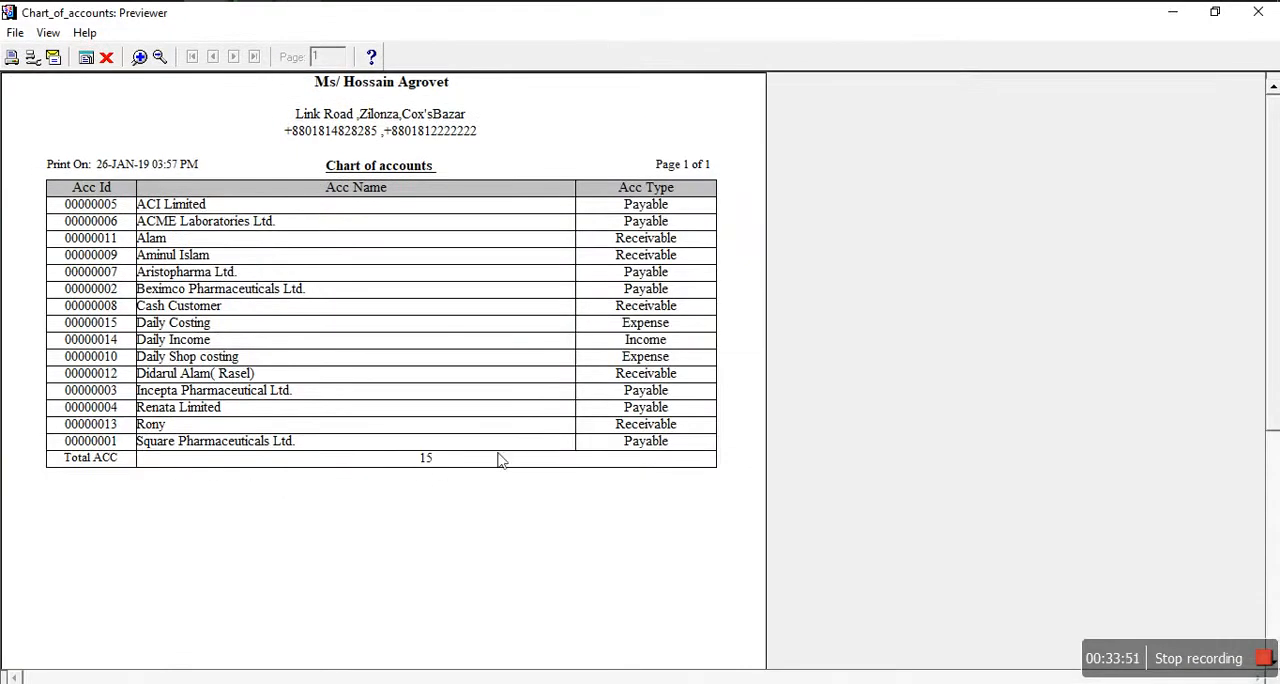
left_click(106, 57)
Step: Run the total bank balance report, view it at full size, and close it
left_click(708, 31)
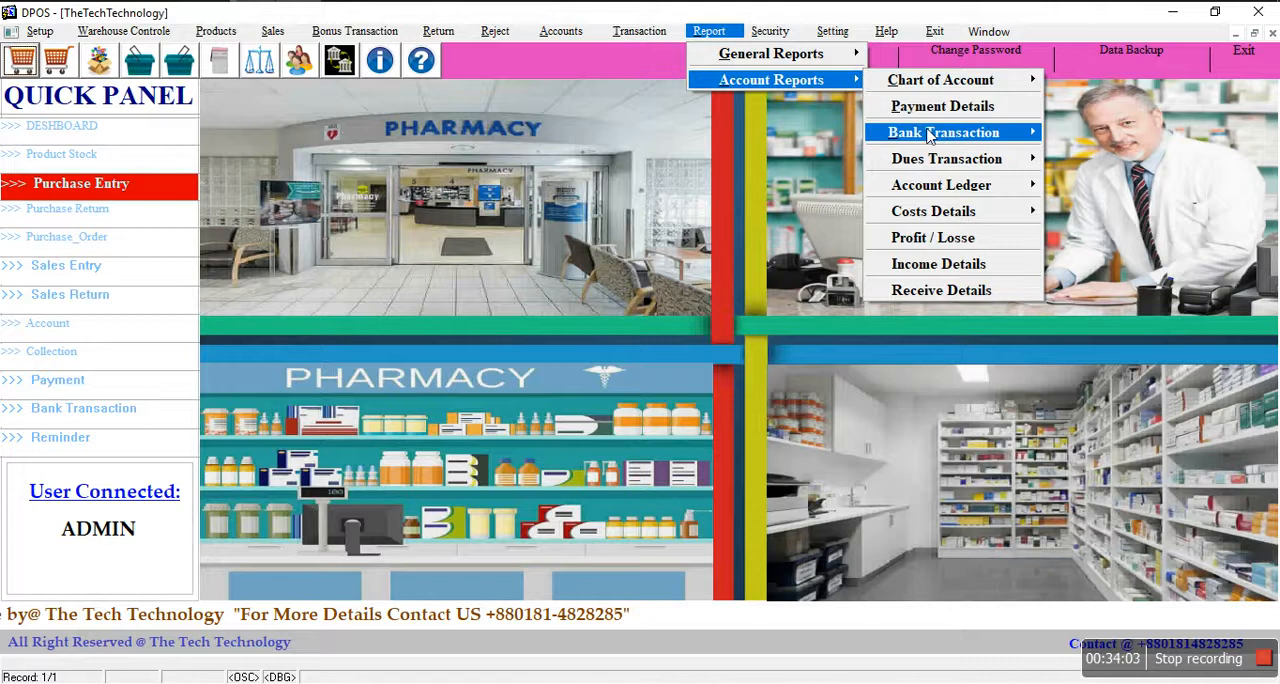
mouse_move(925, 137)
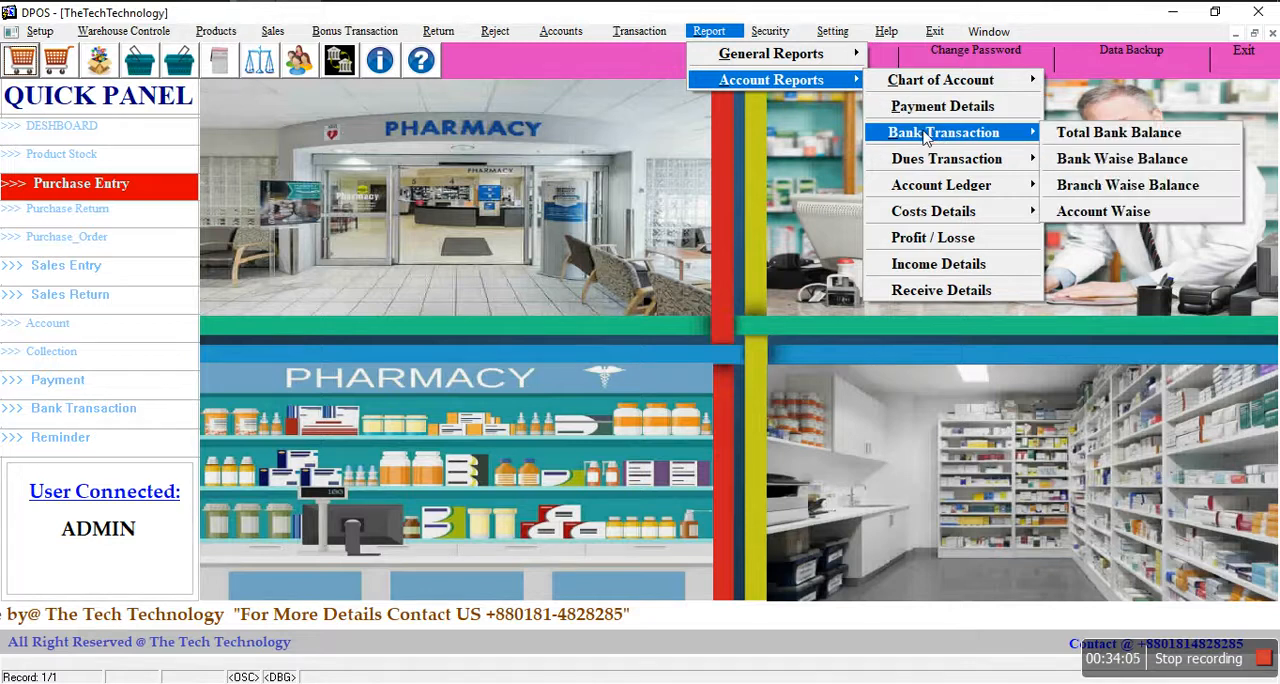
left_click(1066, 132)
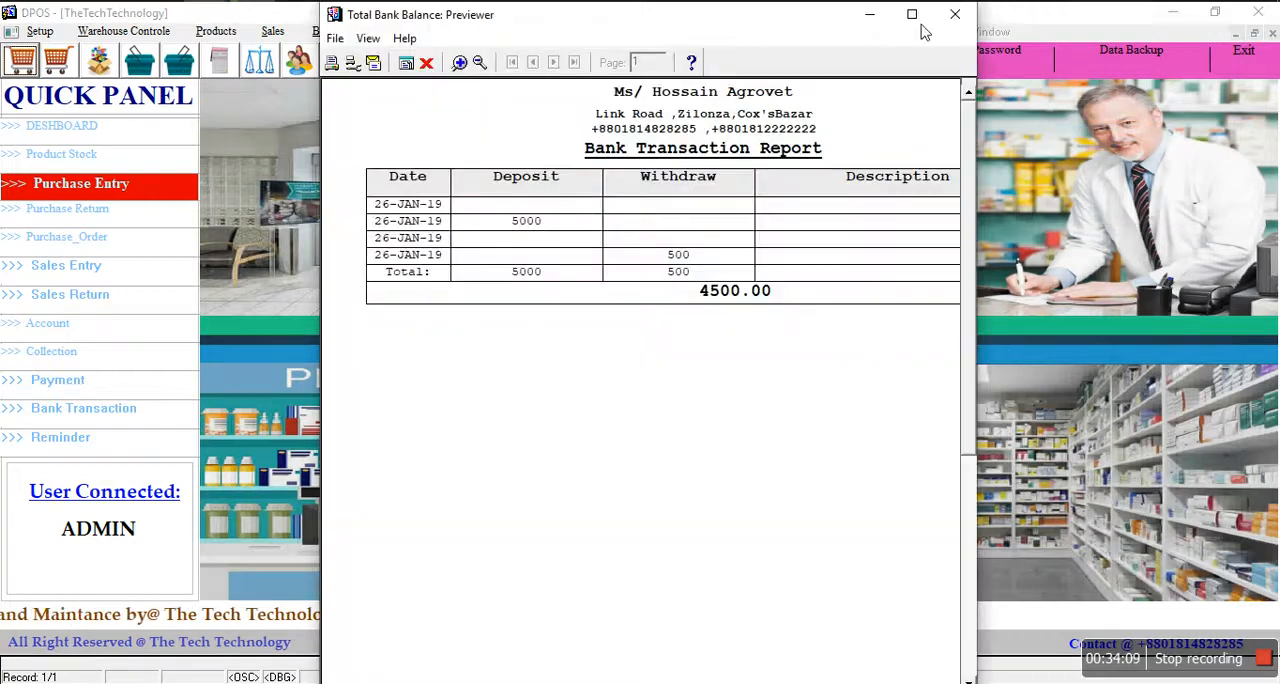
left_click(912, 12)
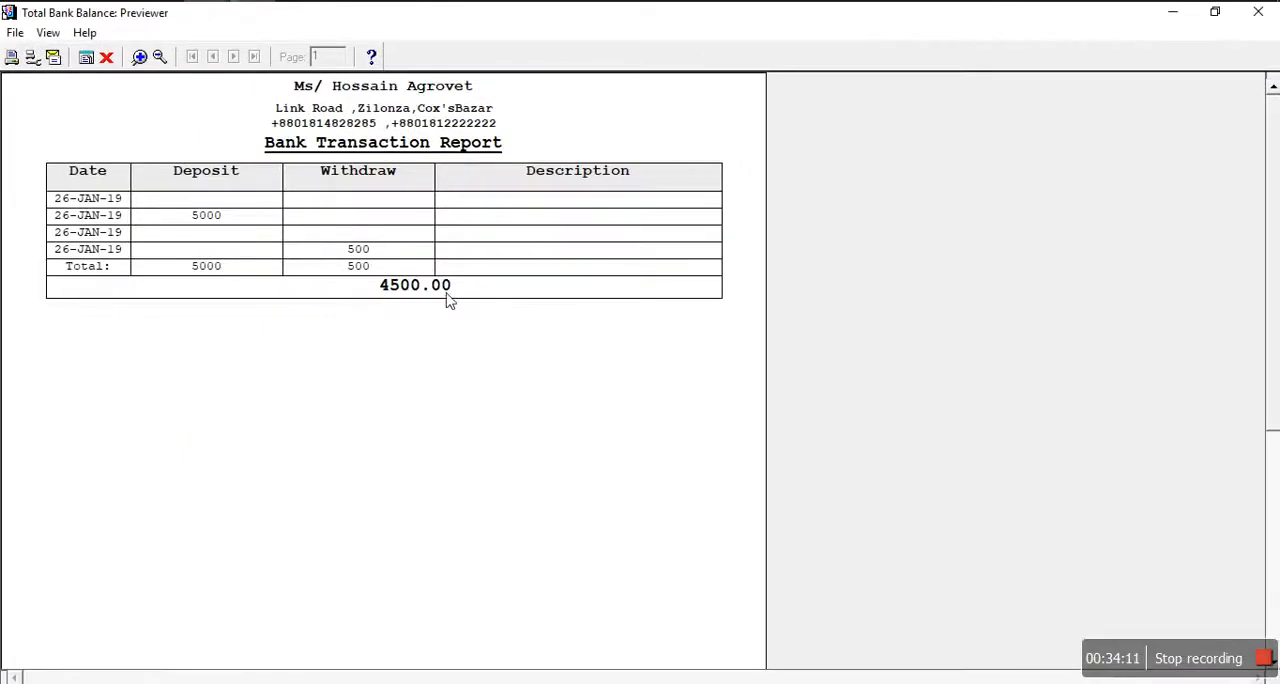
left_click(108, 59)
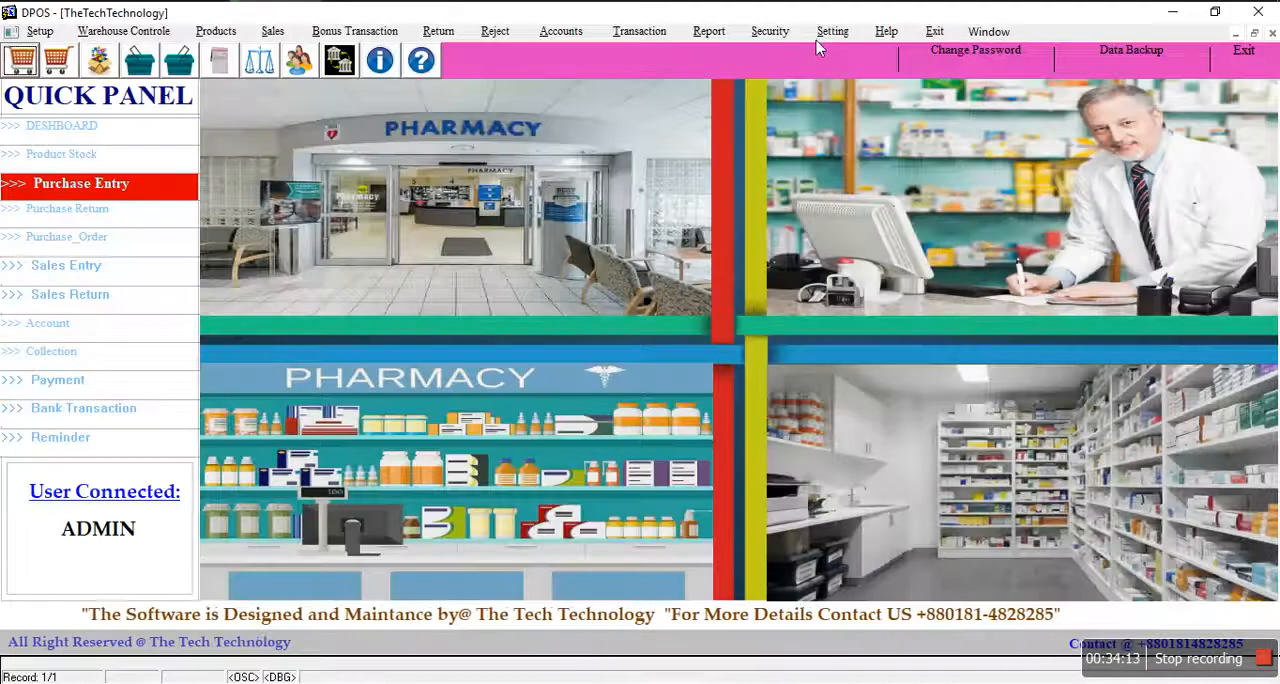
Step: Run the bank-wise balance report for Rupali Bank, view it at full size, and close it
left_click(755, 34)
mouse_move(718, 33)
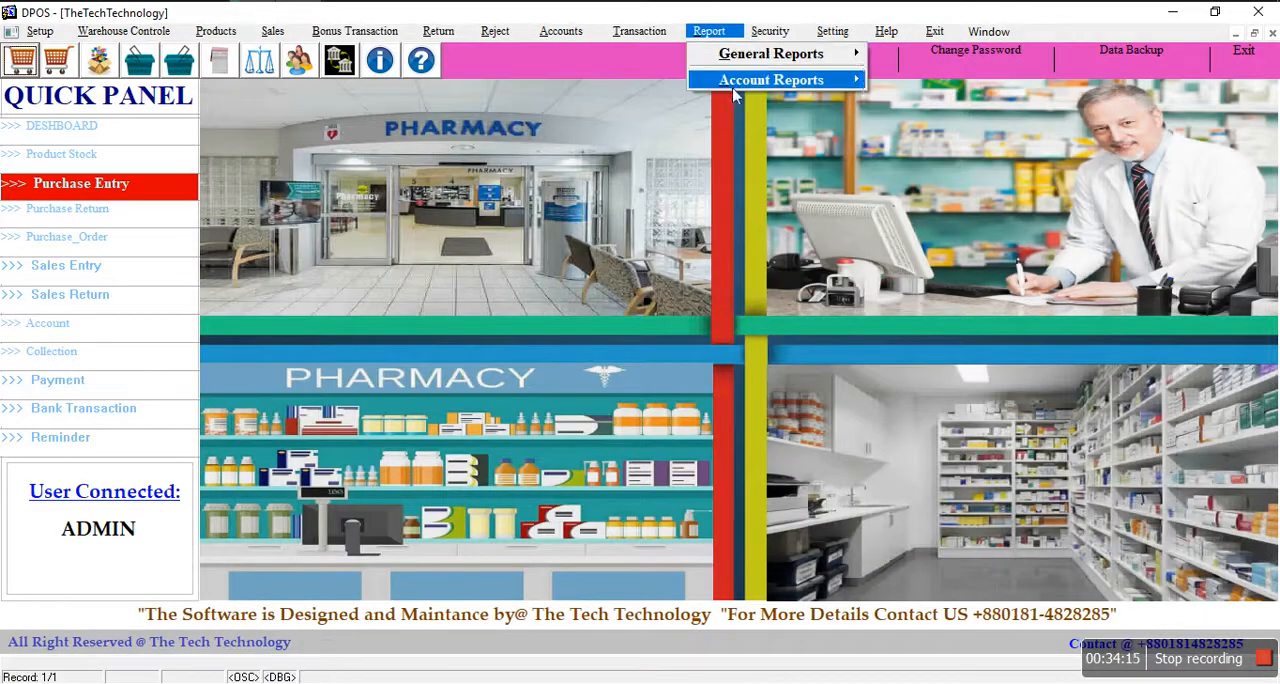
mouse_move(775, 80)
mouse_move(950, 133)
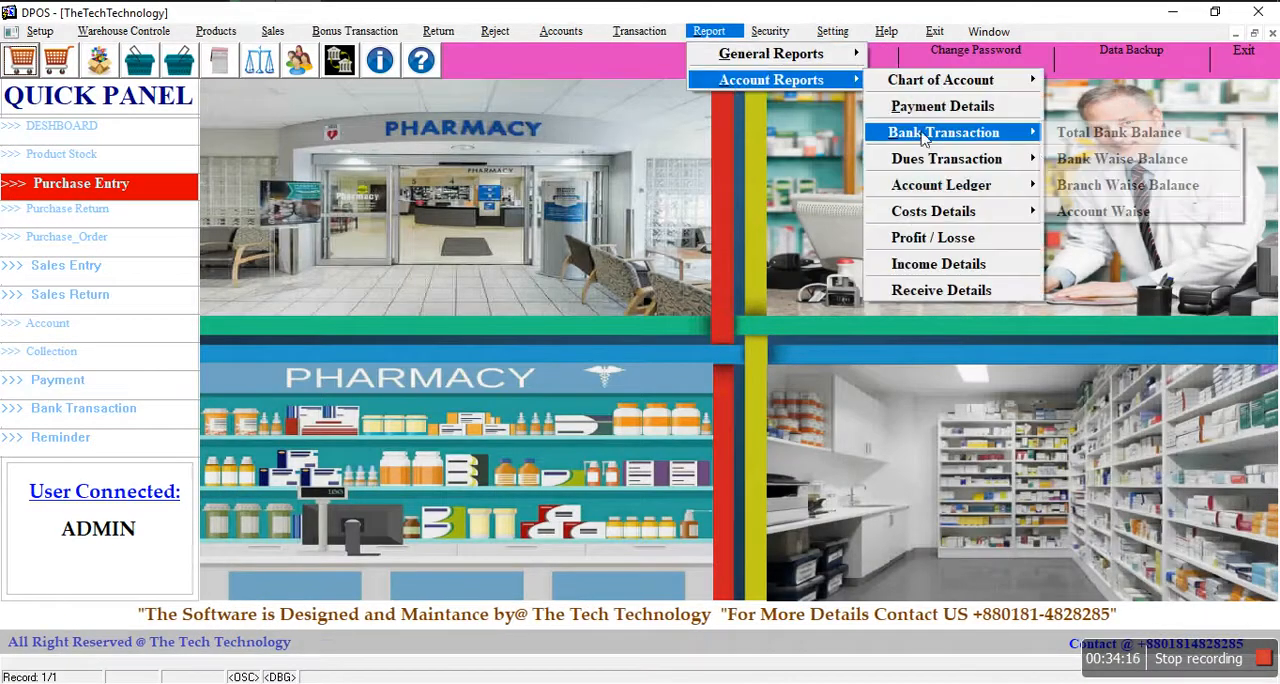
left_click(1137, 160)
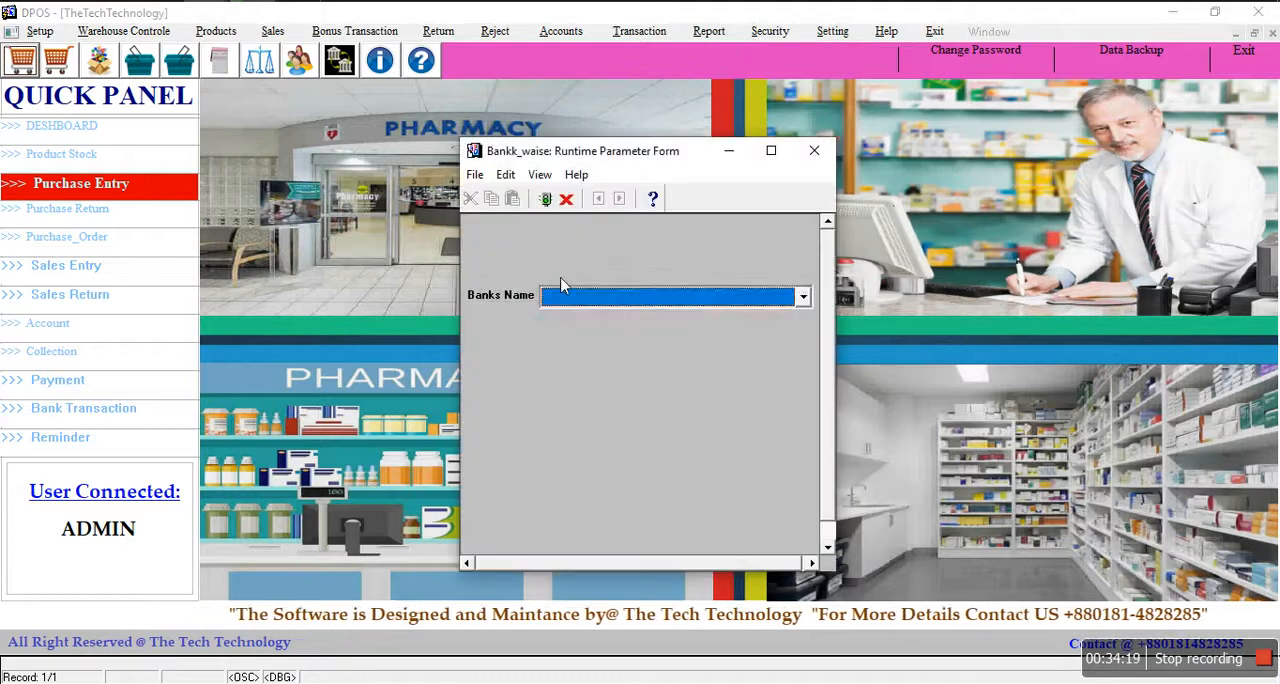
left_click(565, 302)
left_click(567, 333)
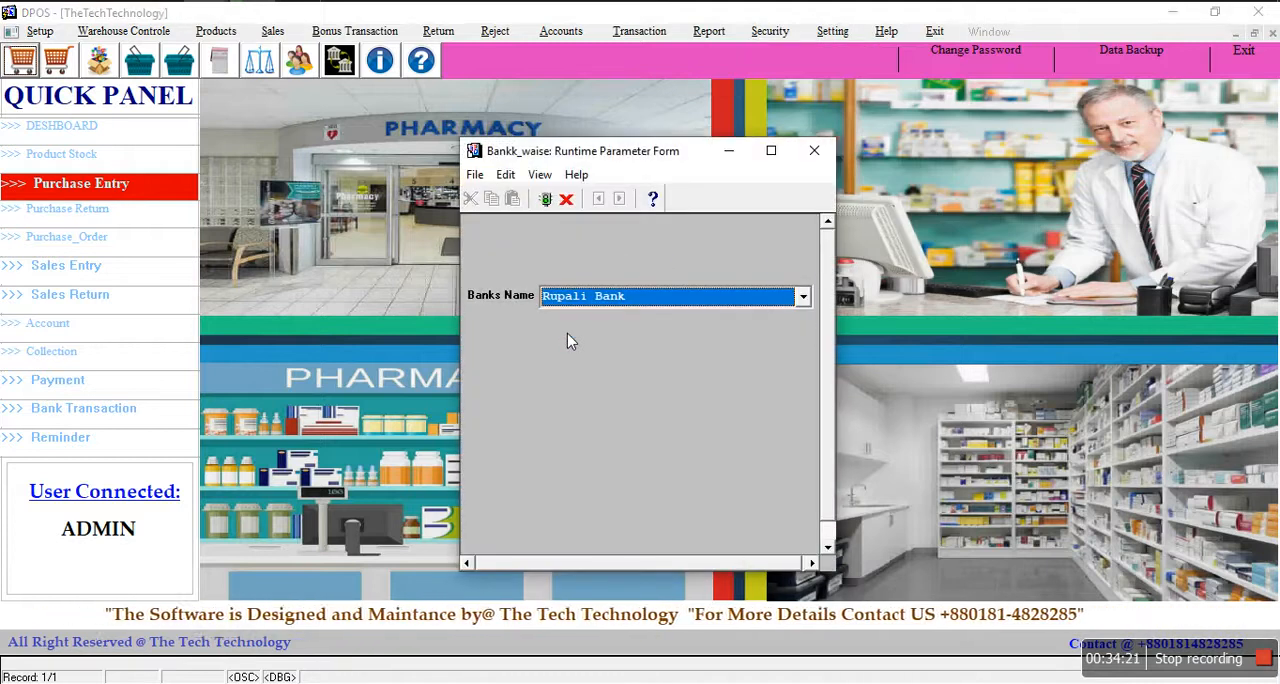
key("Return")
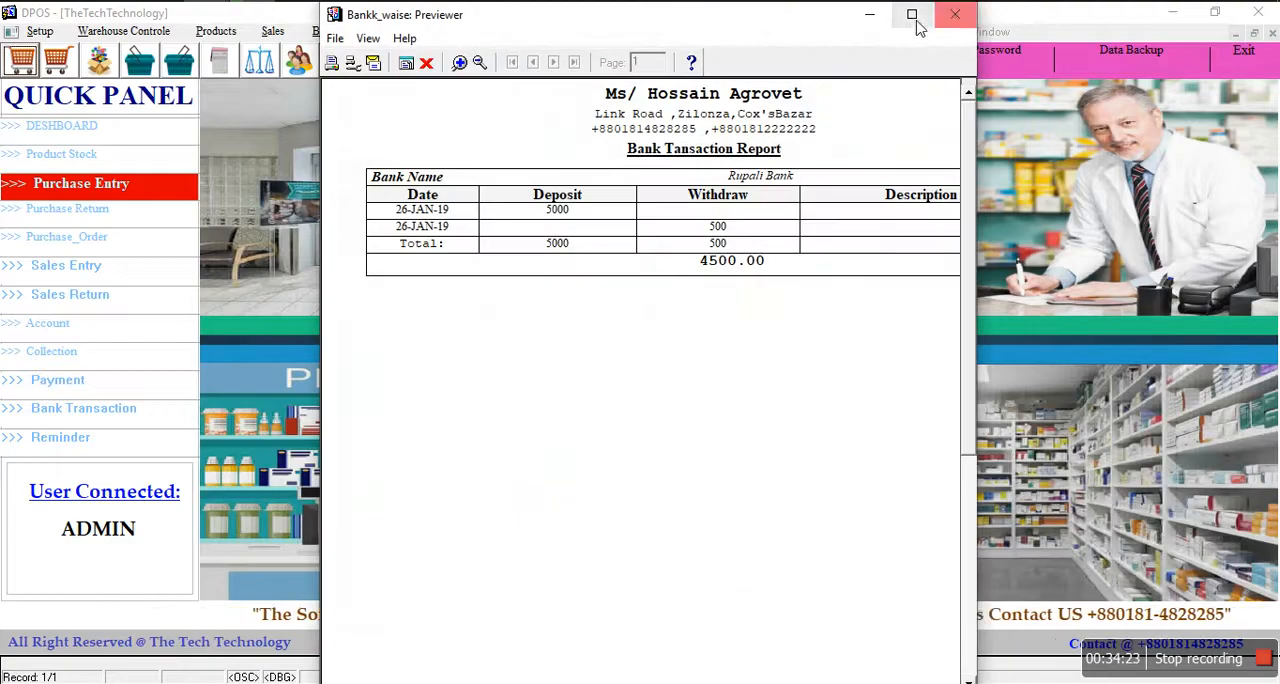
left_click(911, 18)
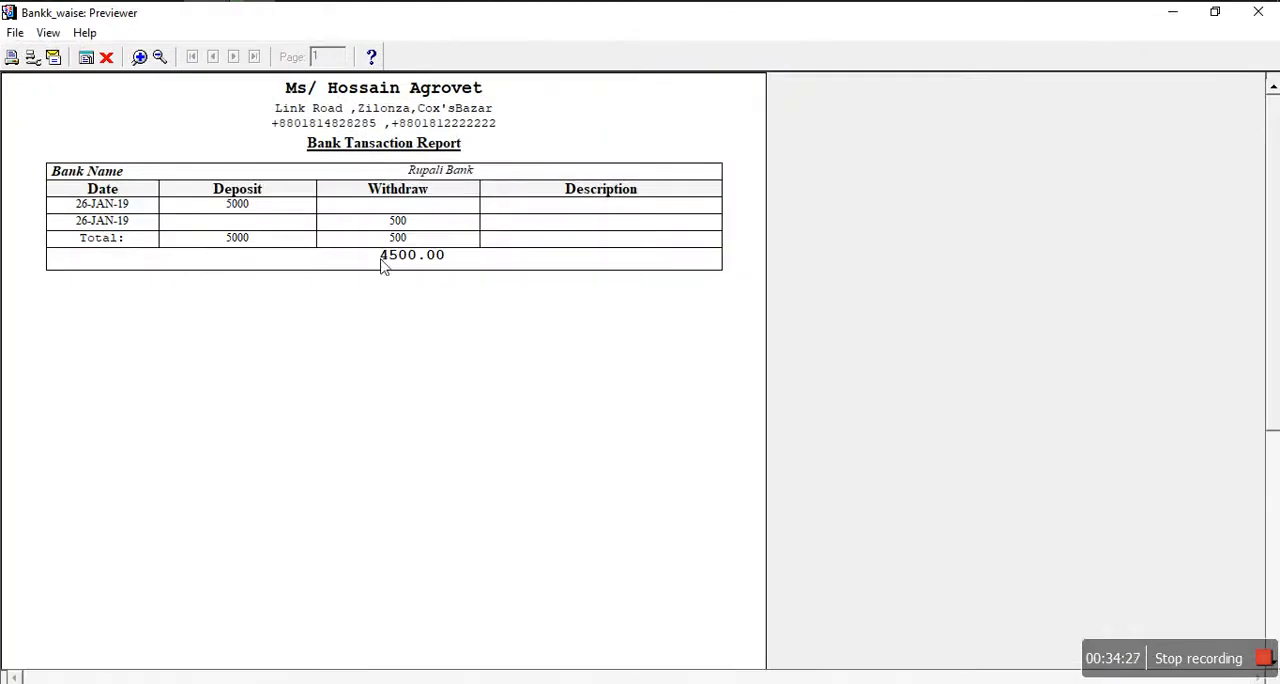
left_click(106, 57)
Step: Run the total dues report for the Payable account type, view it at full size, and close it
left_click(709, 31)
mouse_move(711, 66)
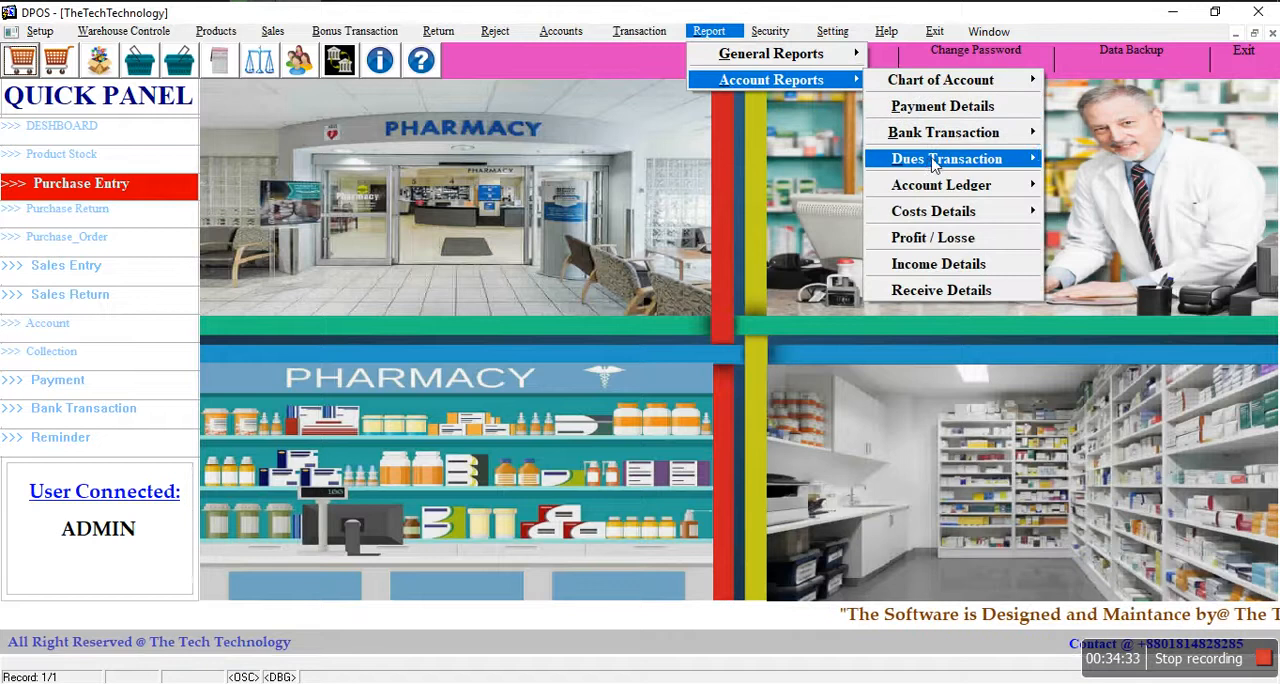
mouse_move(929, 166)
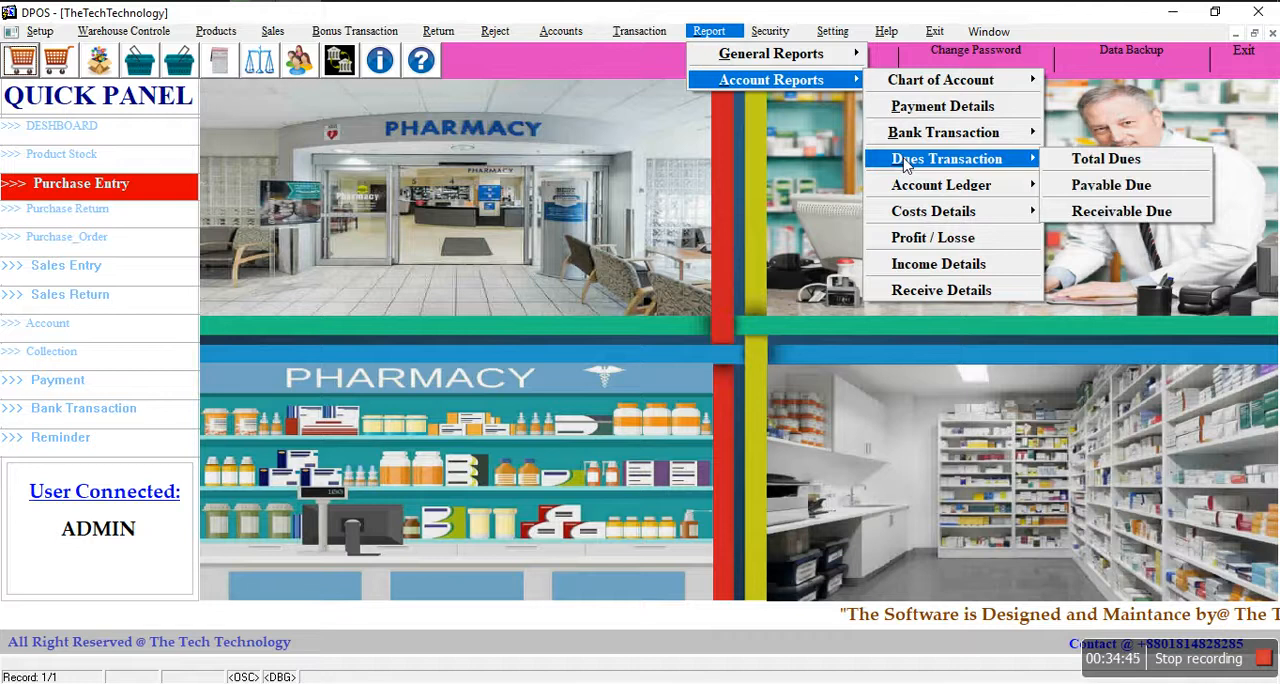
left_click(1095, 160)
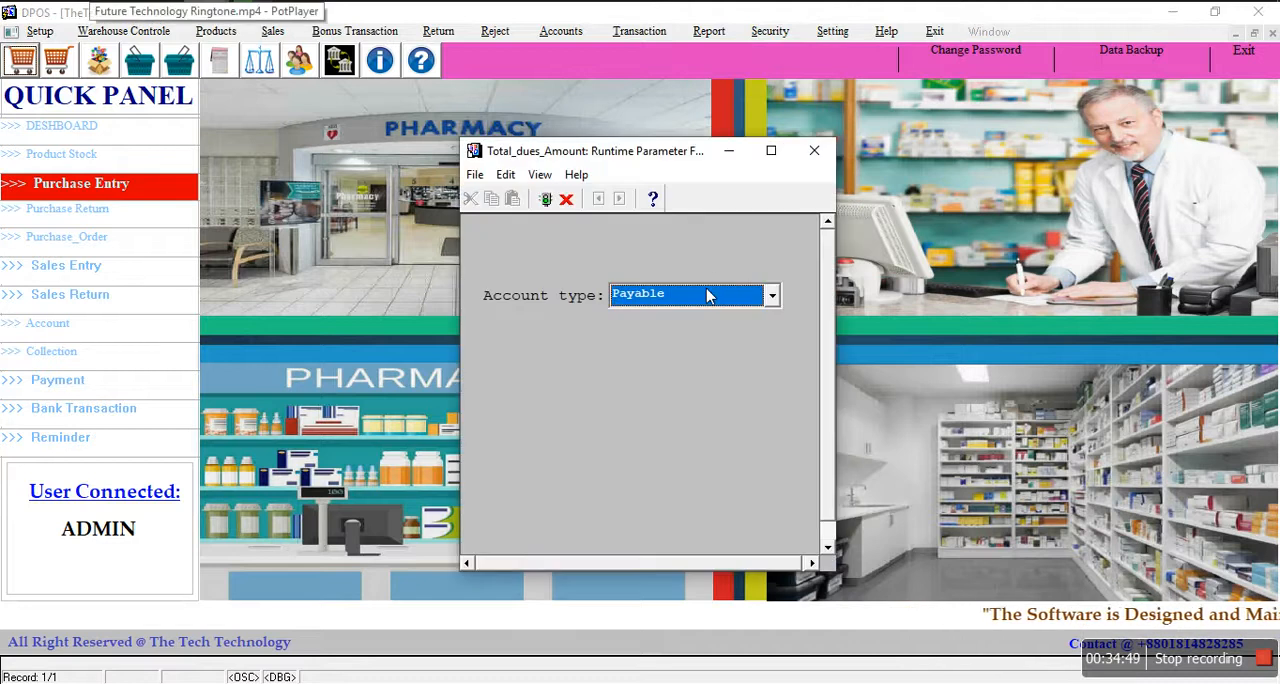
left_click(771, 295)
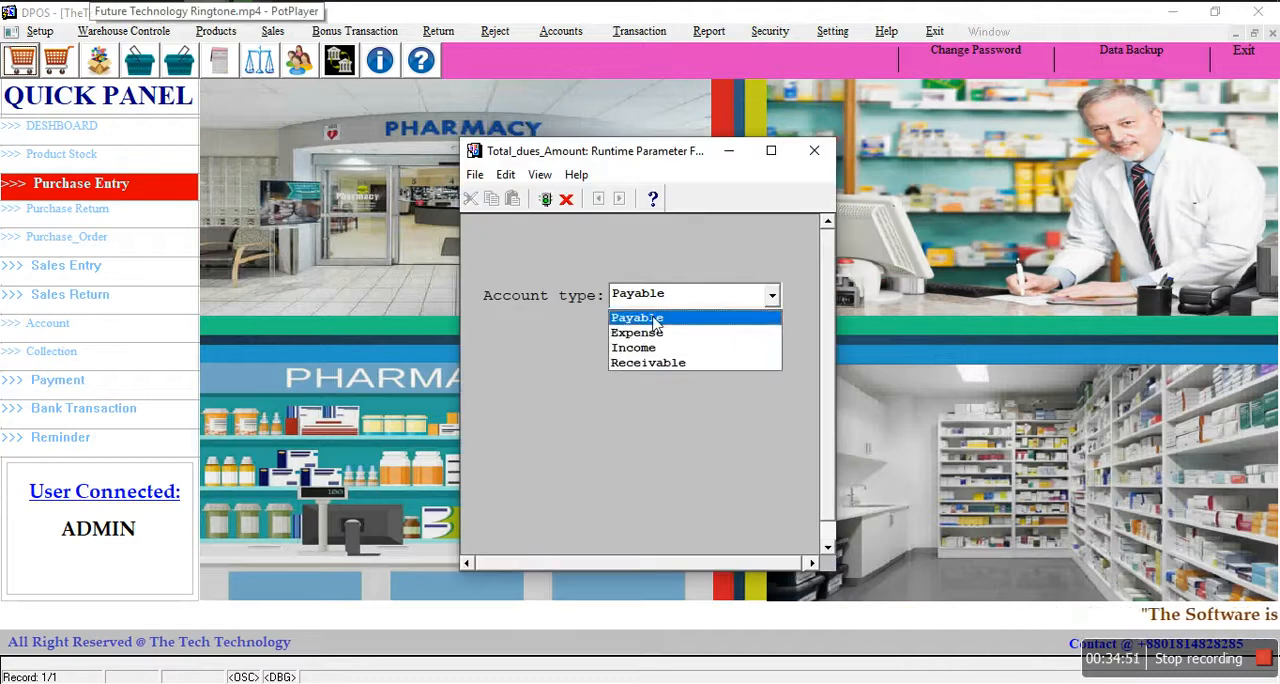
left_click(648, 318)
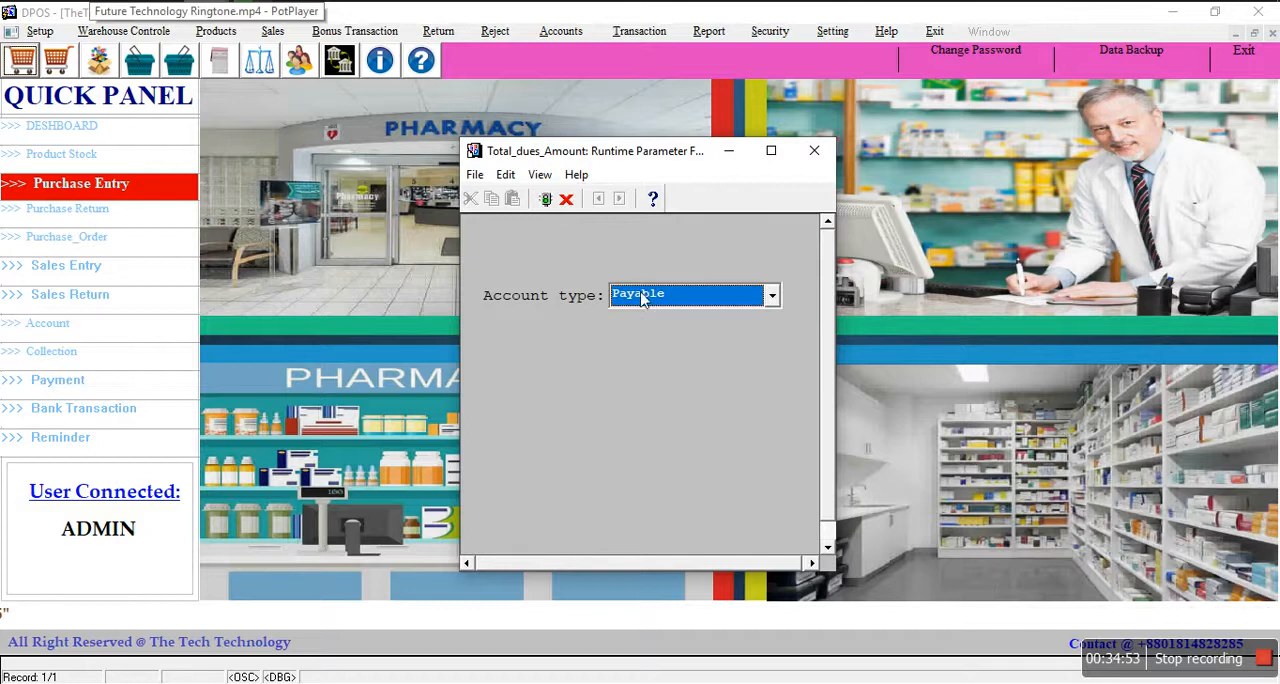
key("Return")
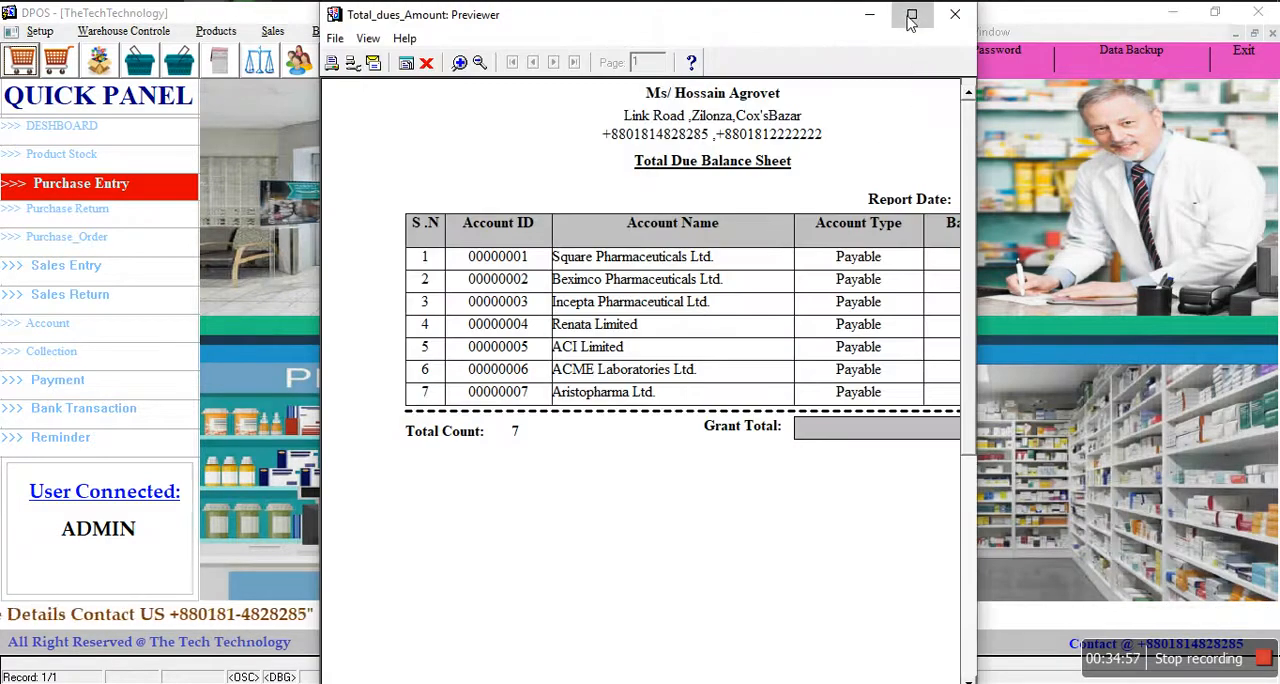
left_click(911, 16)
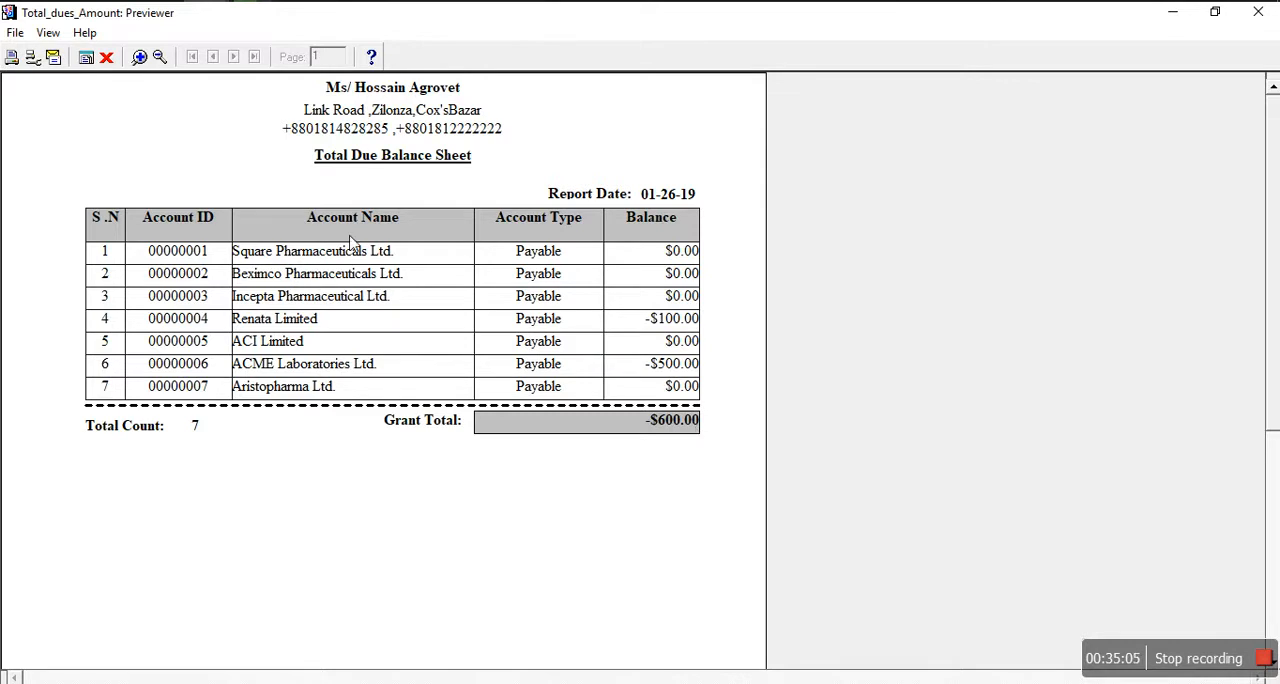
left_click(106, 57)
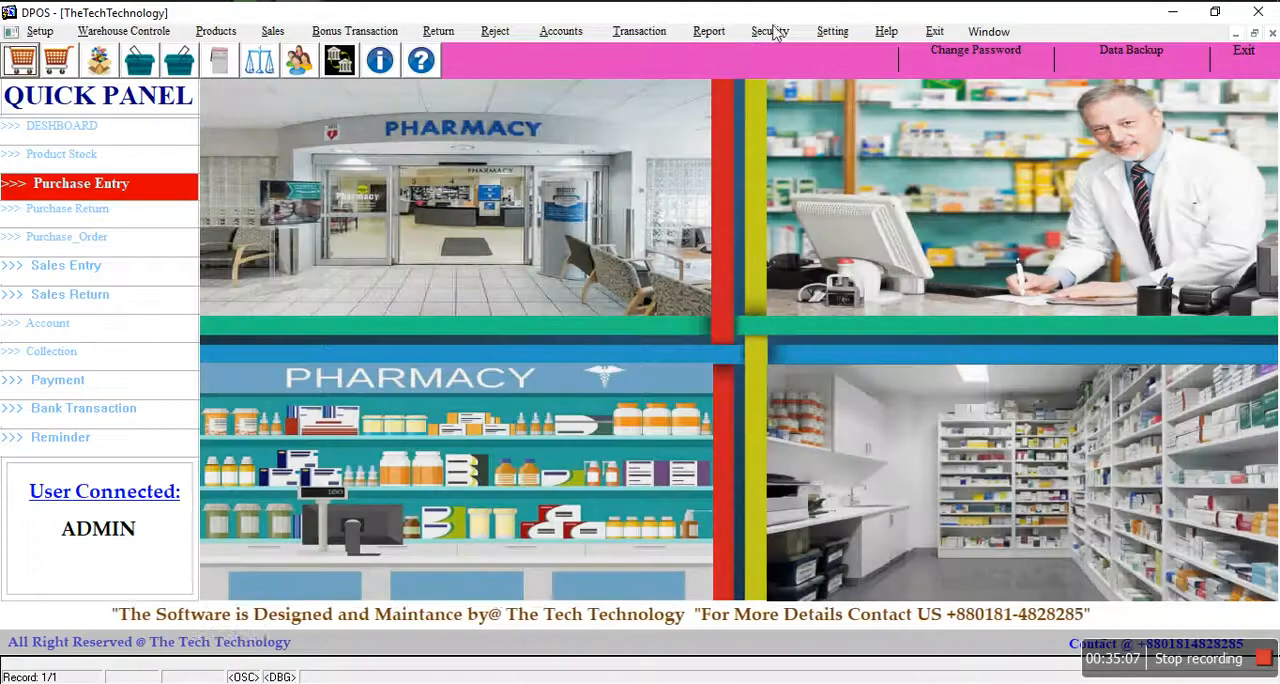
Step: Run the receivable due report for the second listed customer account, view it at full size, and close it
left_click(709, 31)
mouse_move(775, 80)
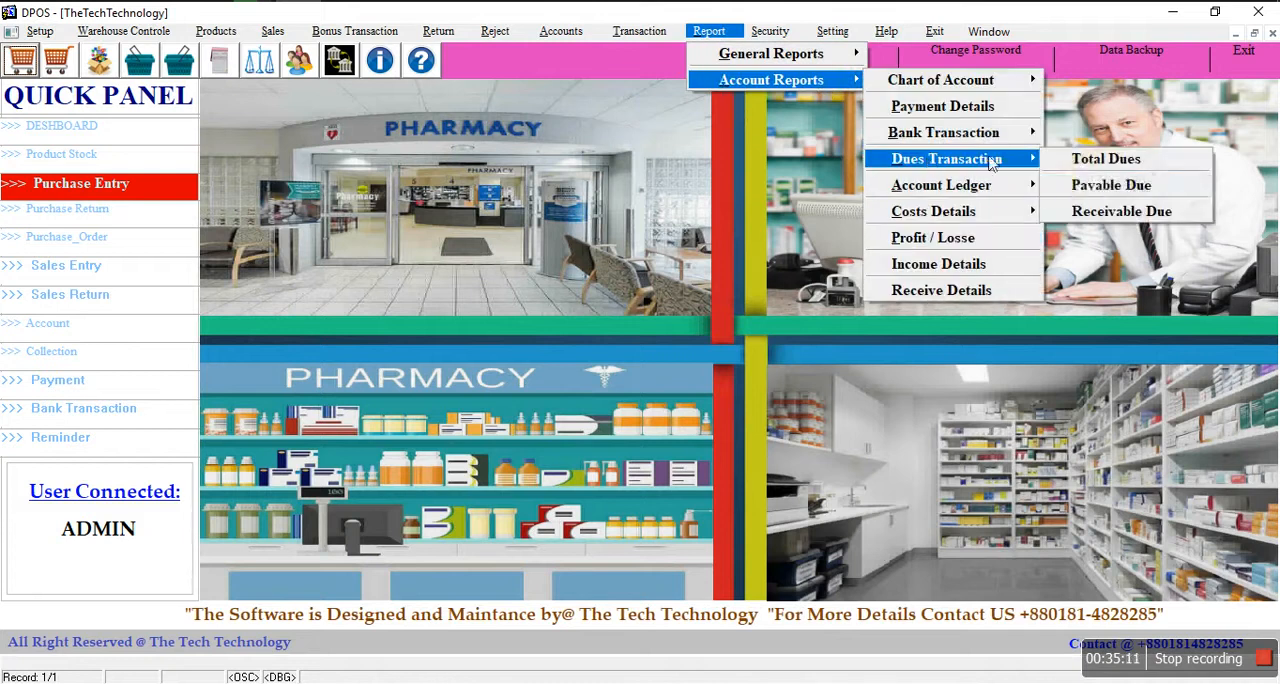
left_click(1108, 211)
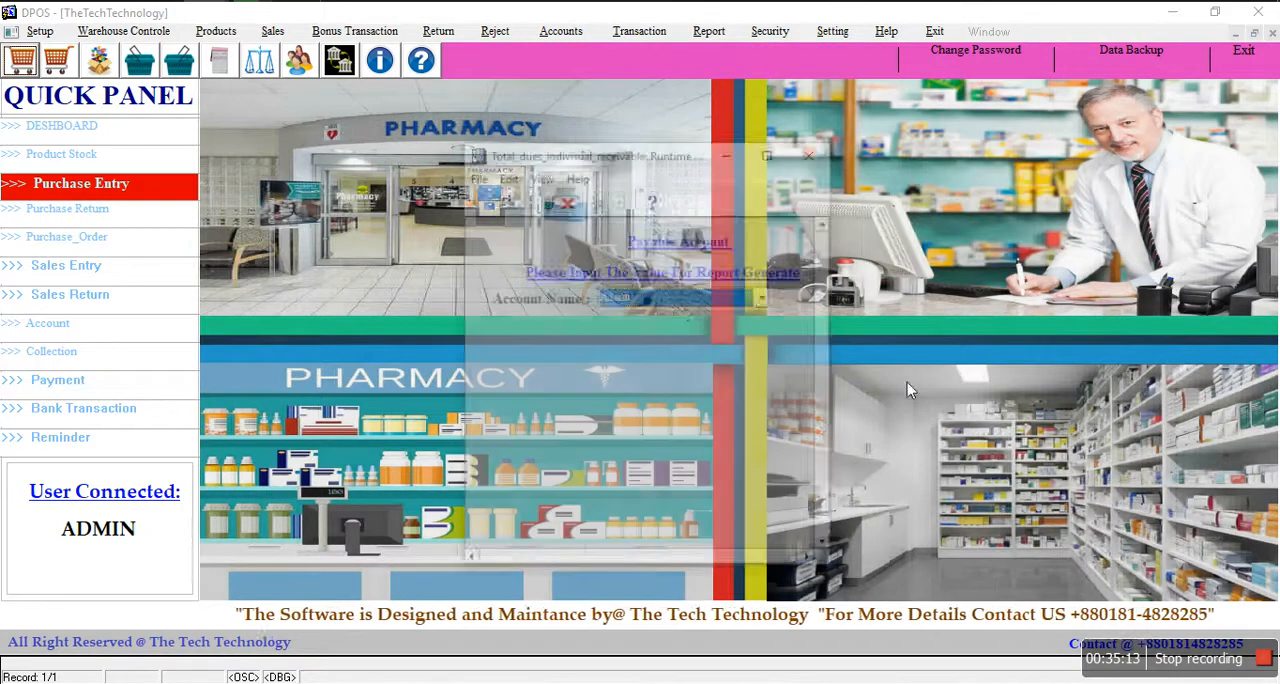
left_click(669, 297)
left_click(669, 337)
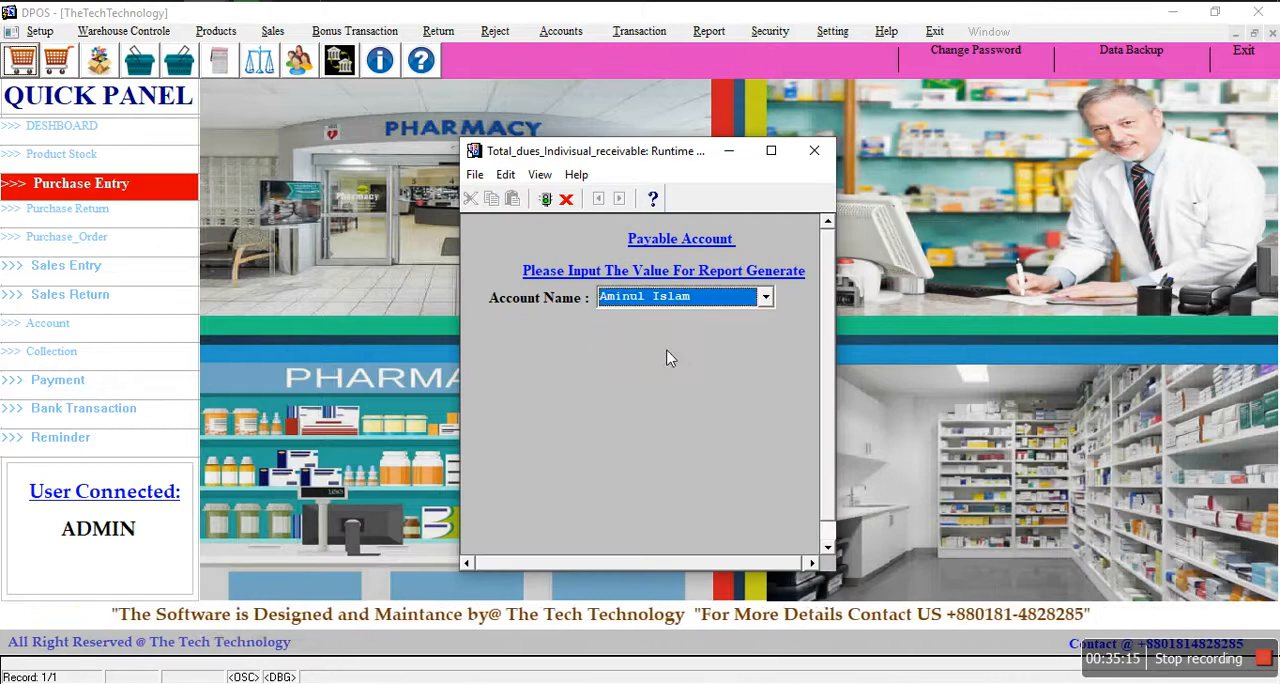
key("Return")
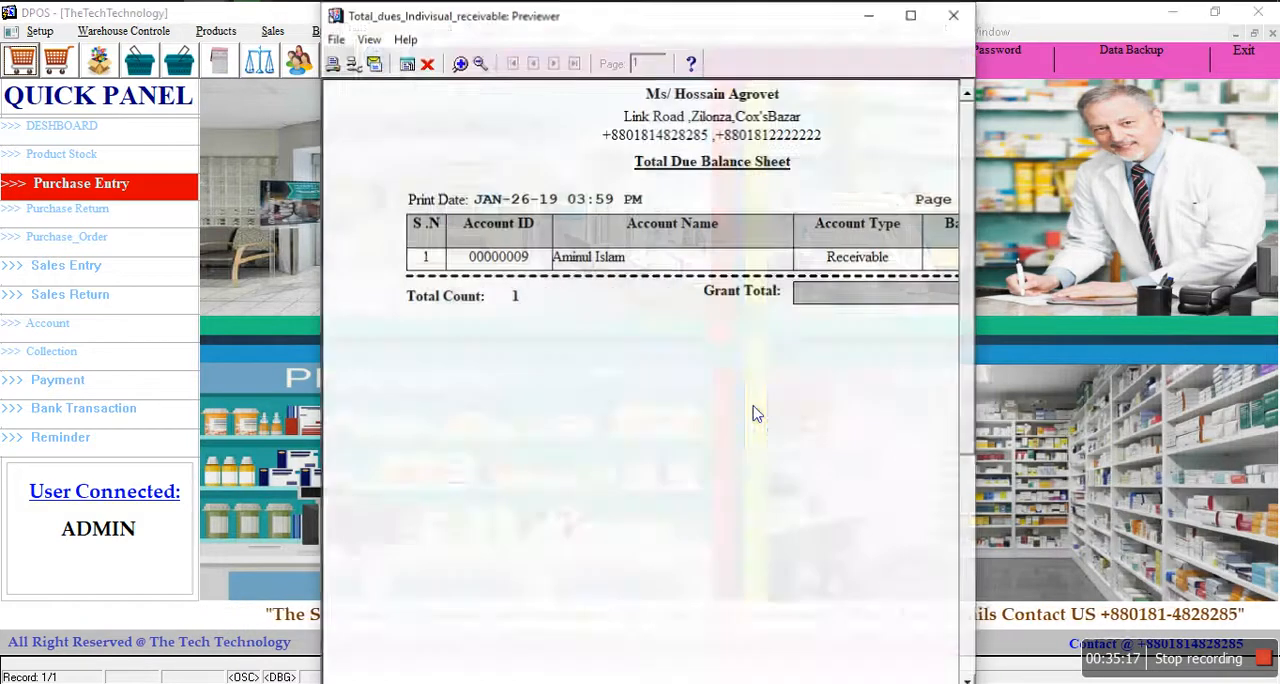
left_click(911, 14)
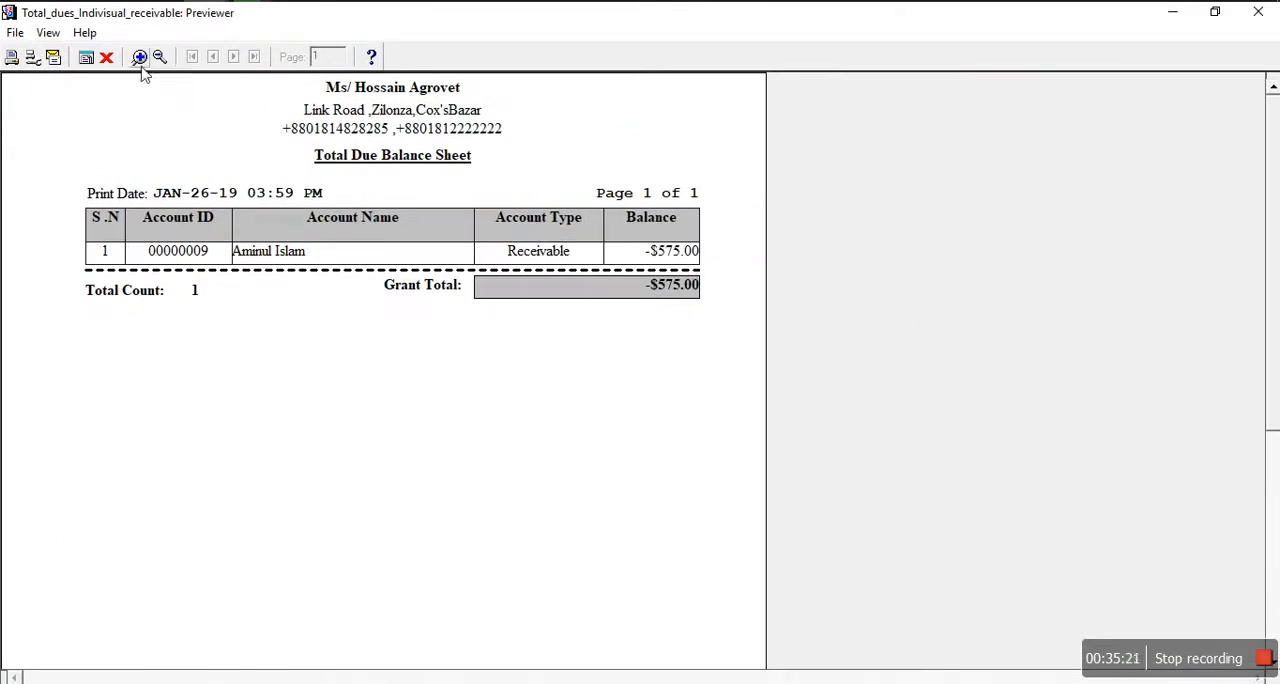
left_click(106, 57)
Step: Run the receivable due report for the last listed customer account, view it at full size, and close it
left_click(708, 32)
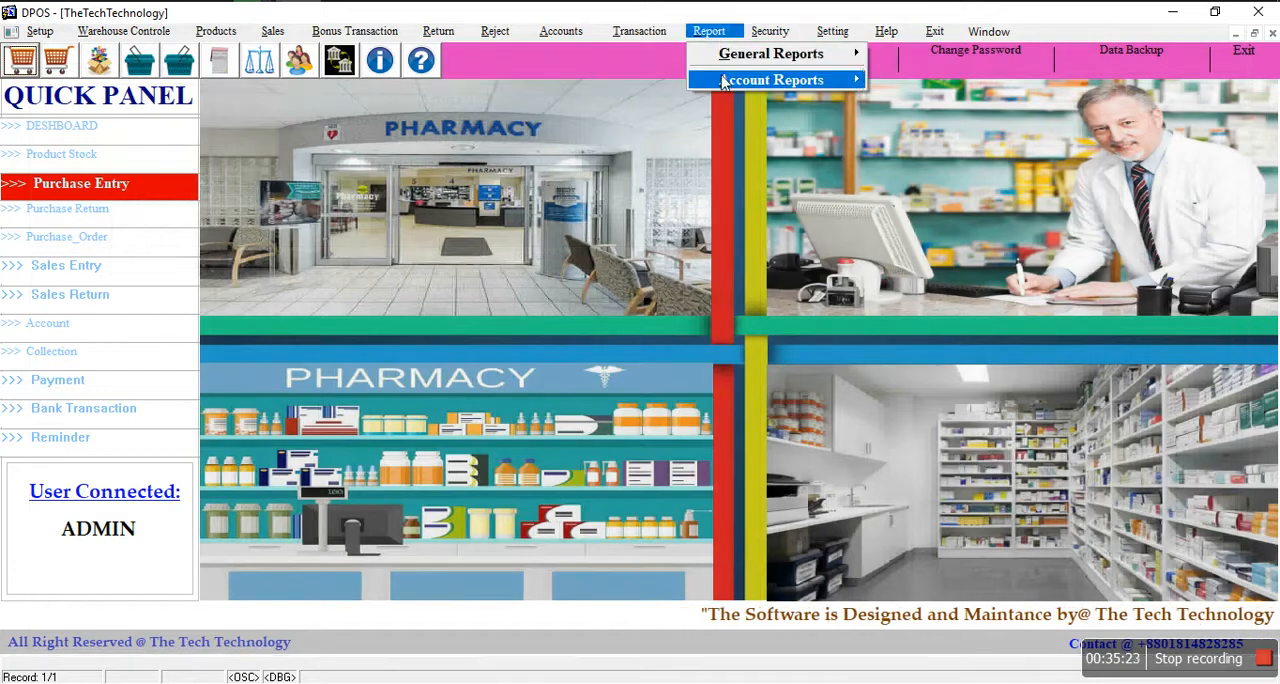
mouse_move(760, 80)
mouse_move(935, 164)
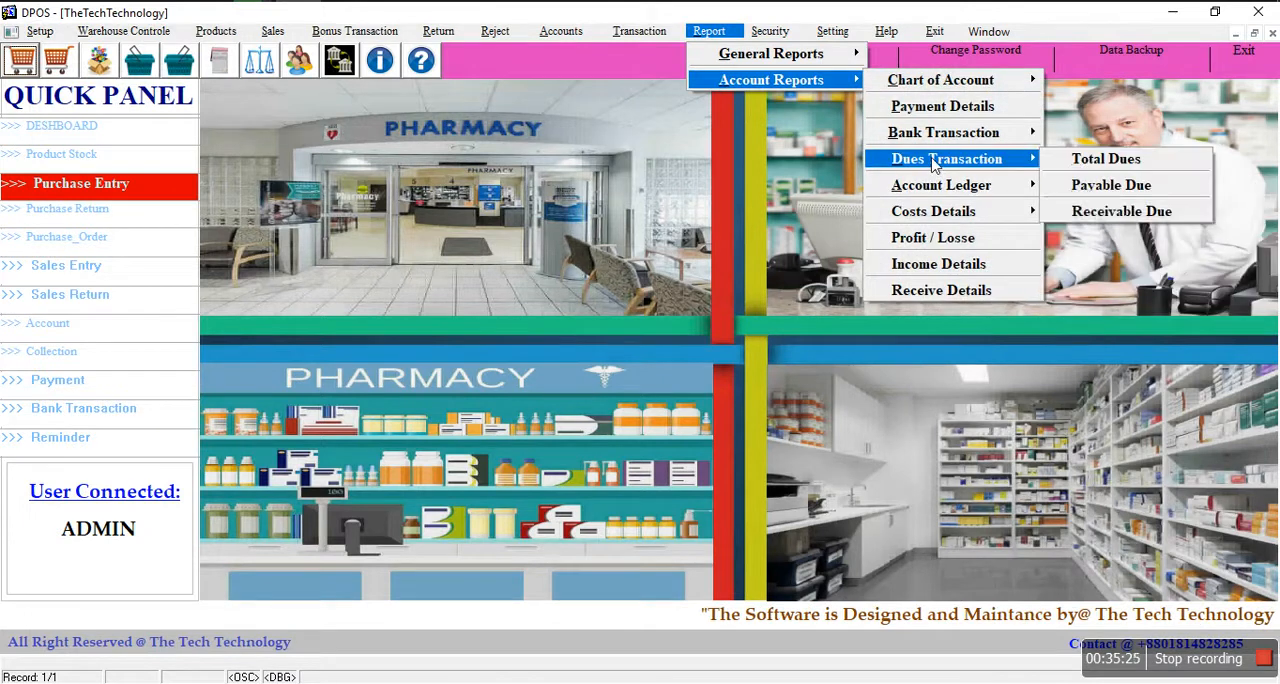
left_click(1100, 213)
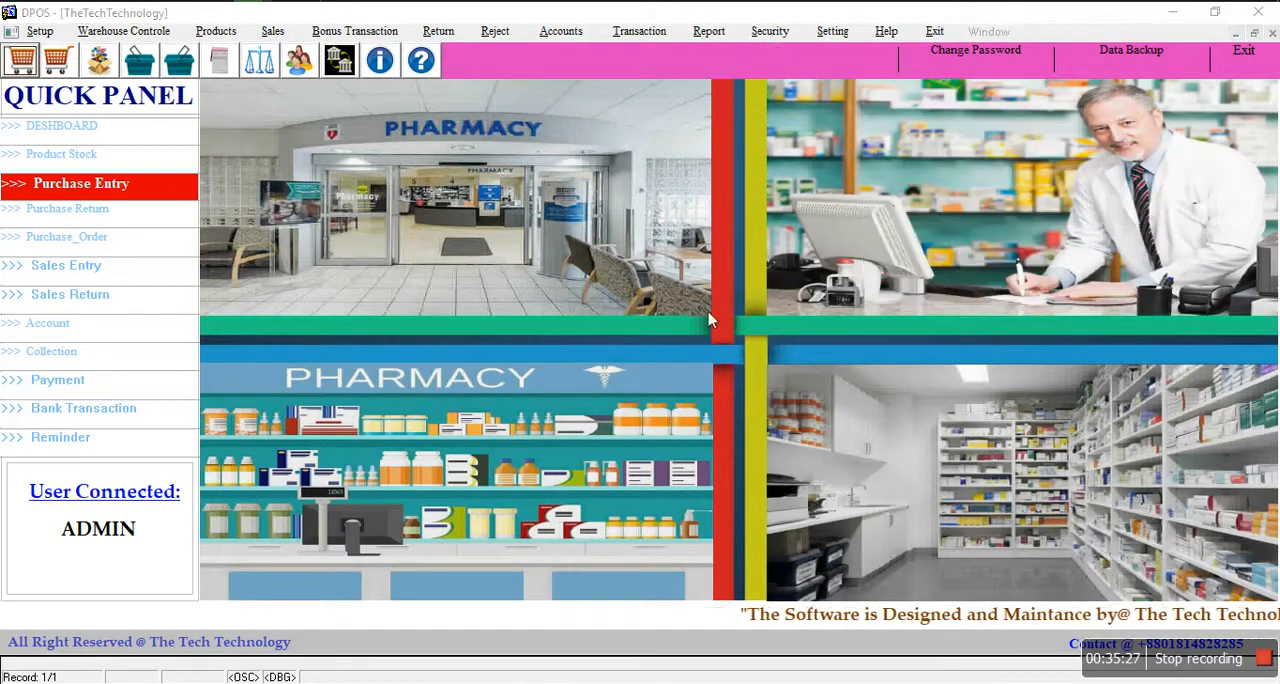
left_click(683, 298)
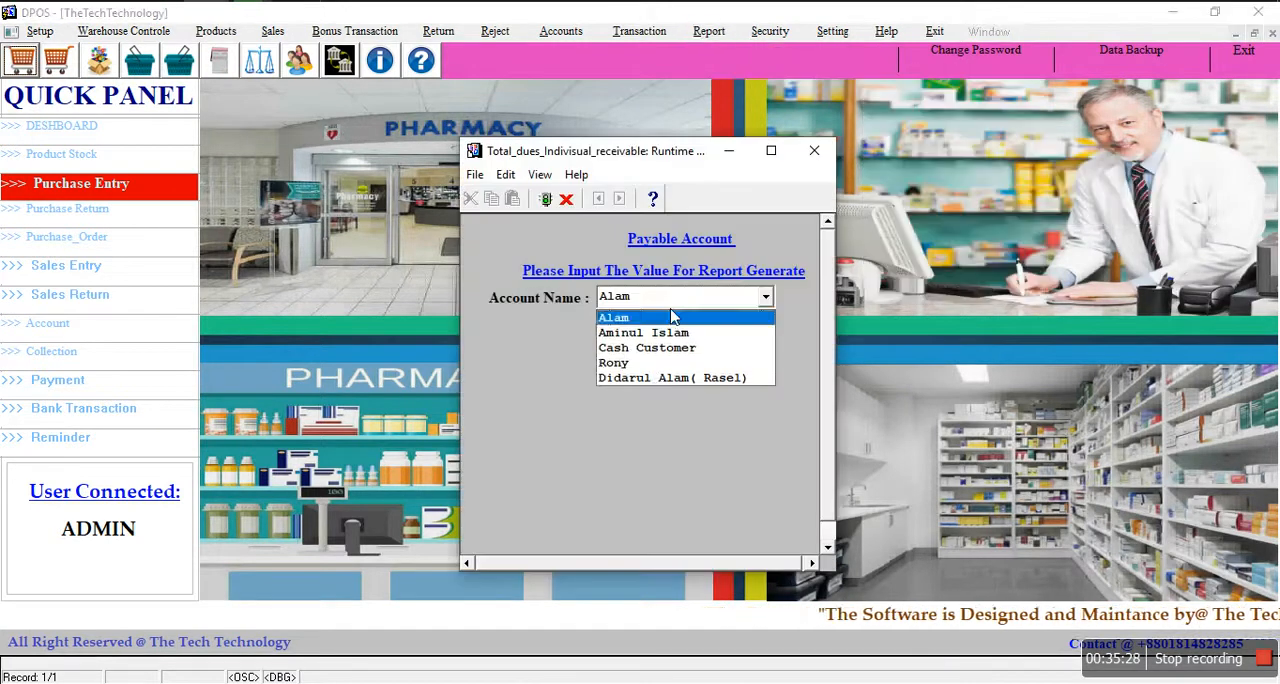
left_click(655, 378)
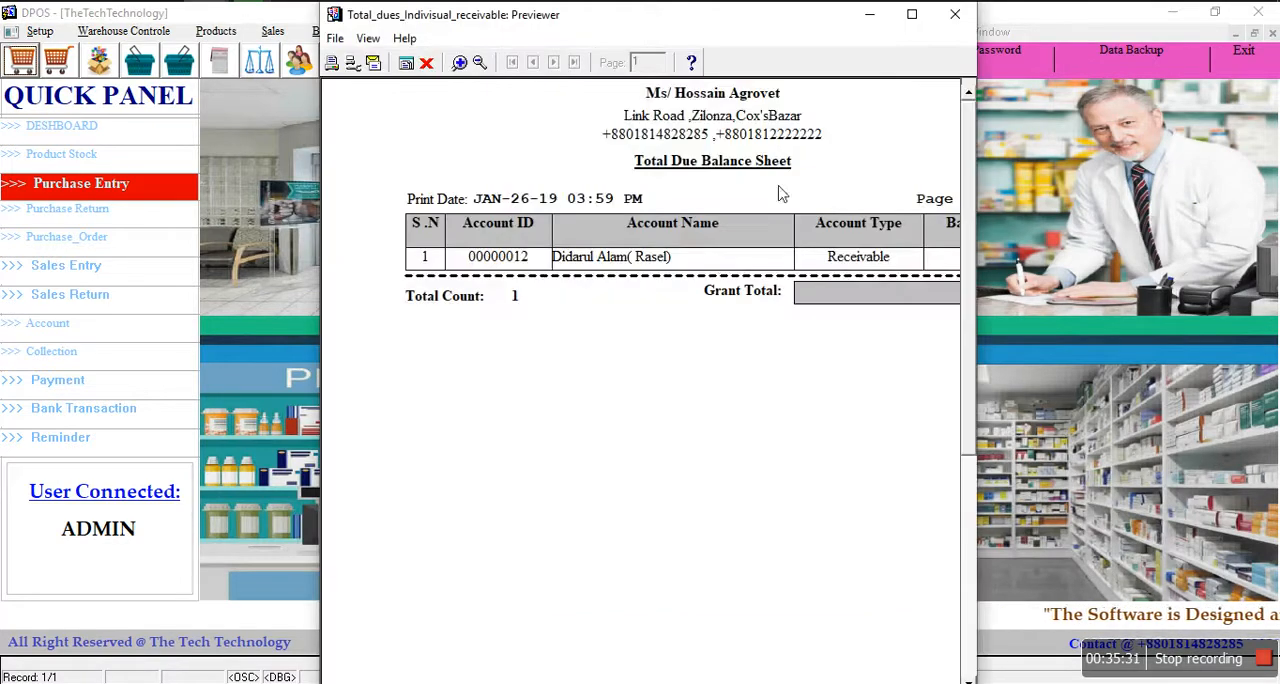
left_click(914, 14)
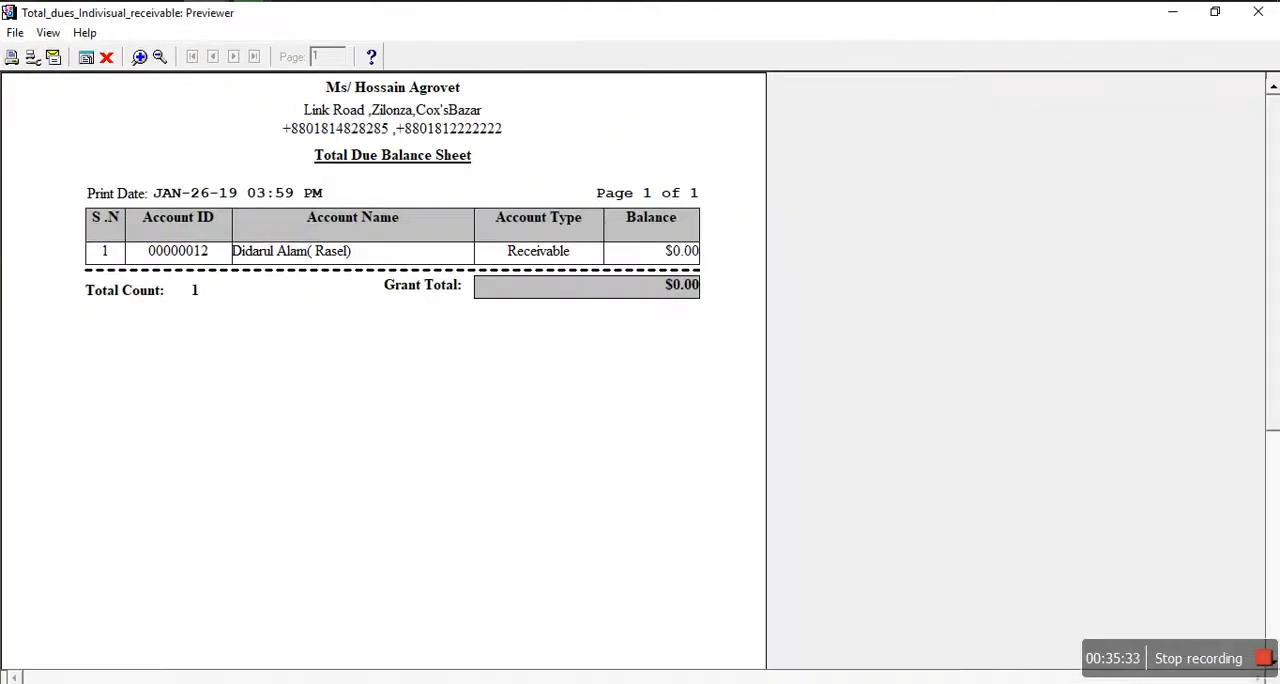
left_click(107, 58)
Step: Run the individual receivable account ledger for the second listed customer, view it at full size, and close it
left_click(709, 31)
mouse_move(713, 88)
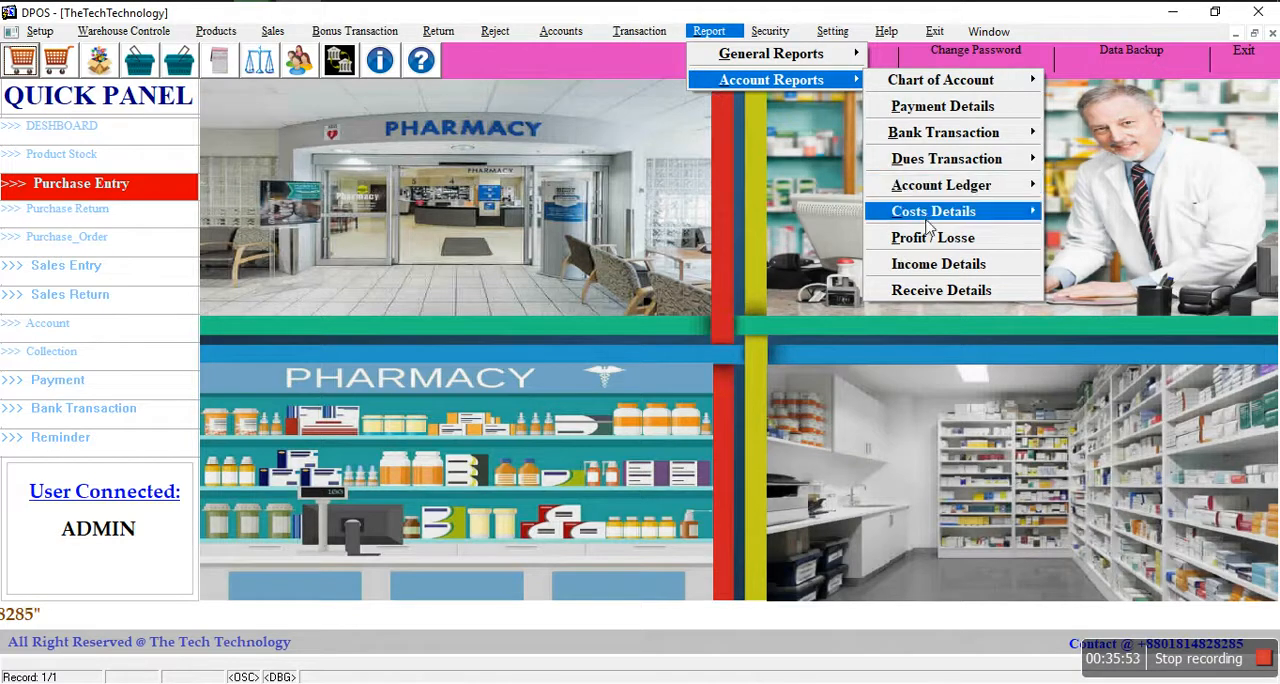
mouse_move(930, 192)
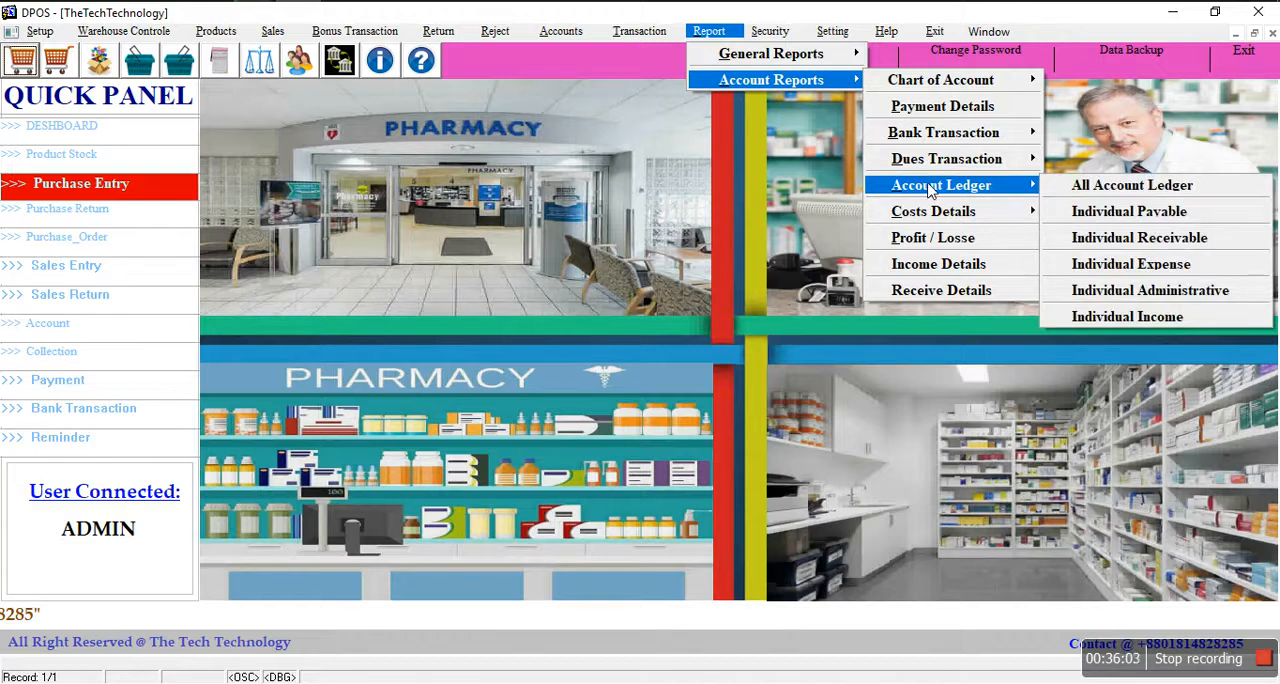
left_click(1097, 240)
left_click(607, 300)
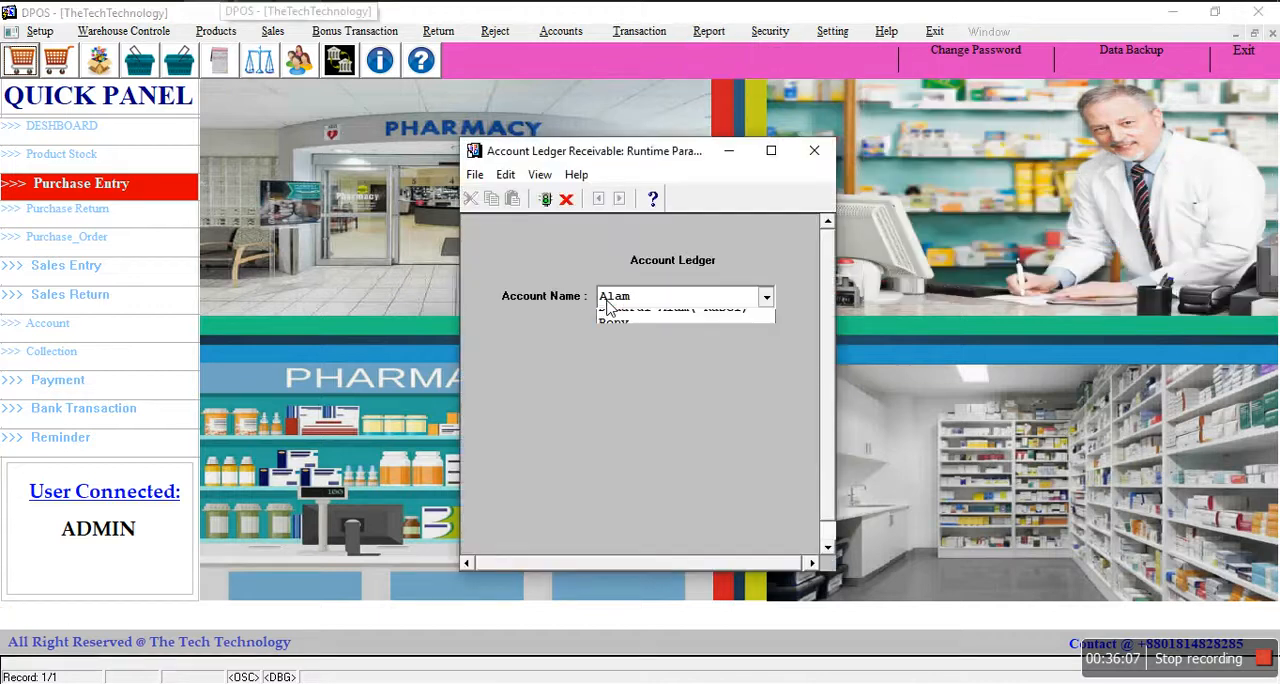
left_click(625, 335)
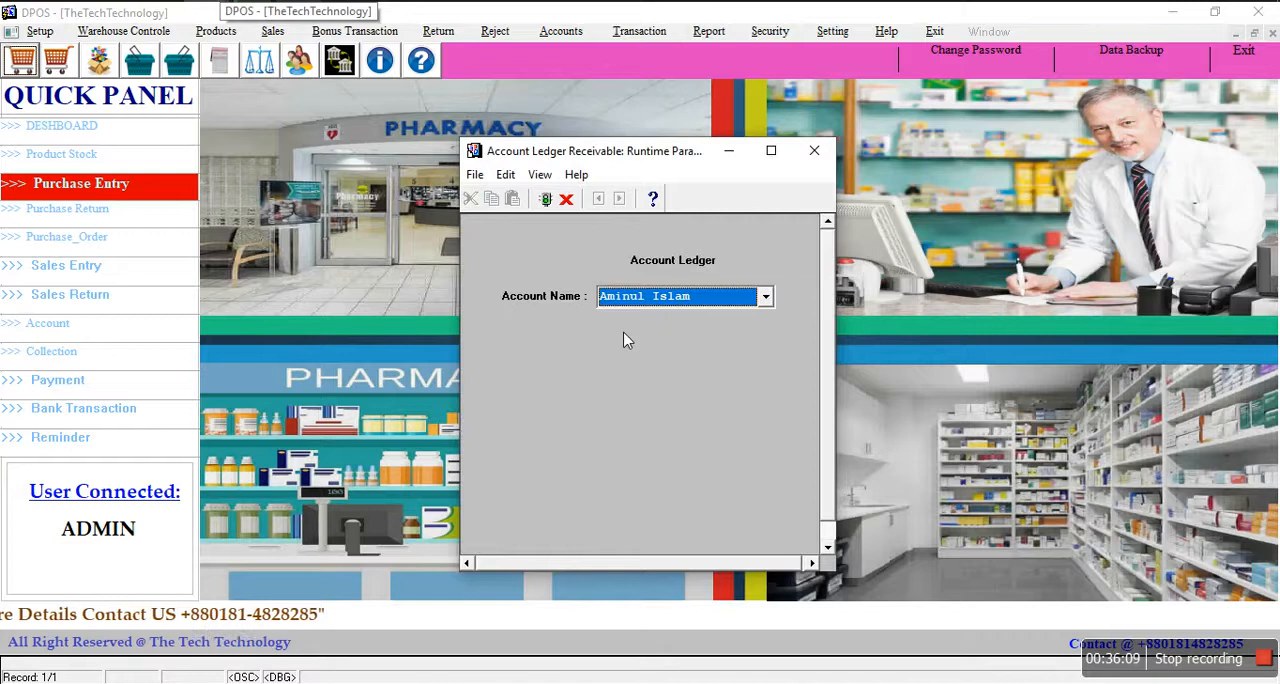
key("Return")
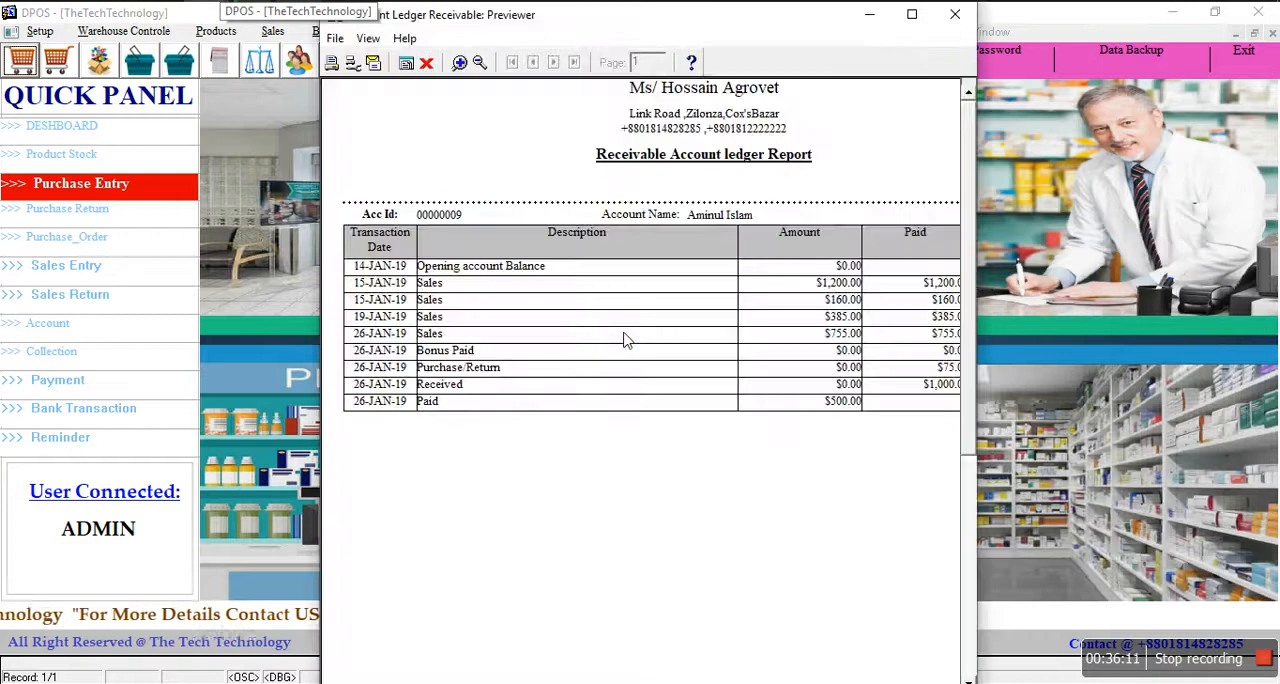
left_click(911, 14)
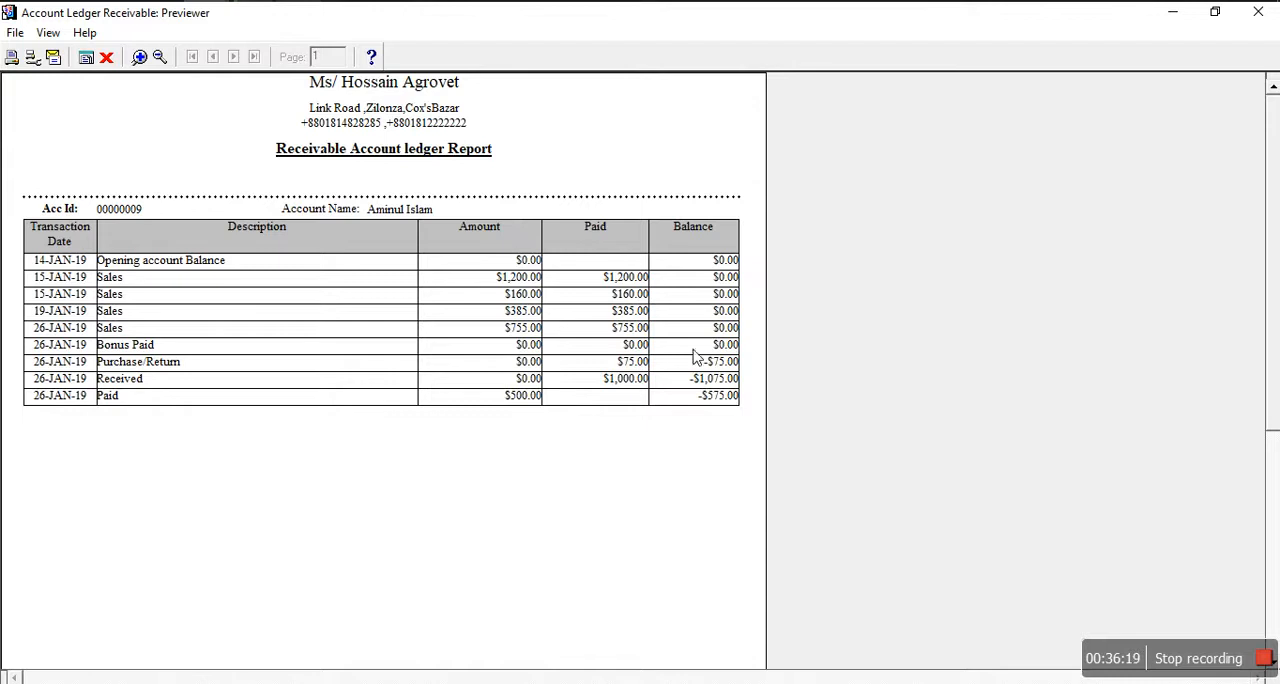
left_click(106, 57)
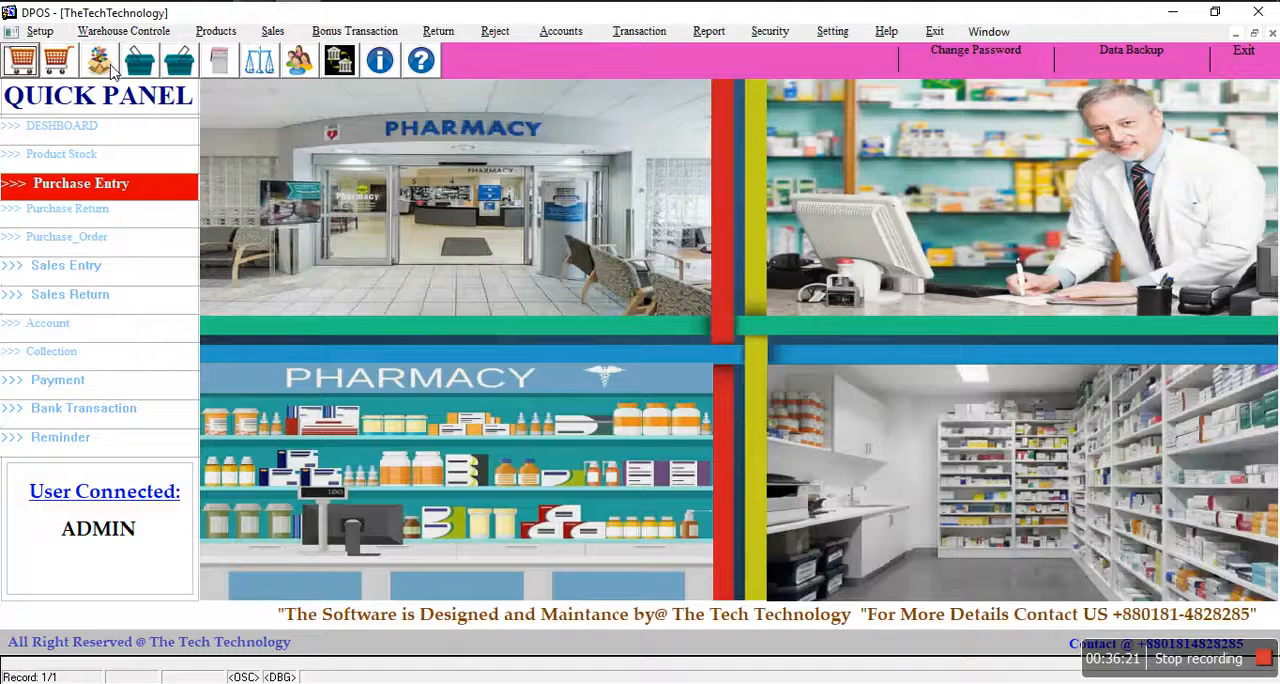
Step: Run the individual payable account ledger for Square Pharmaceuticals Ltd., view it at full size, and close it
left_click(709, 31)
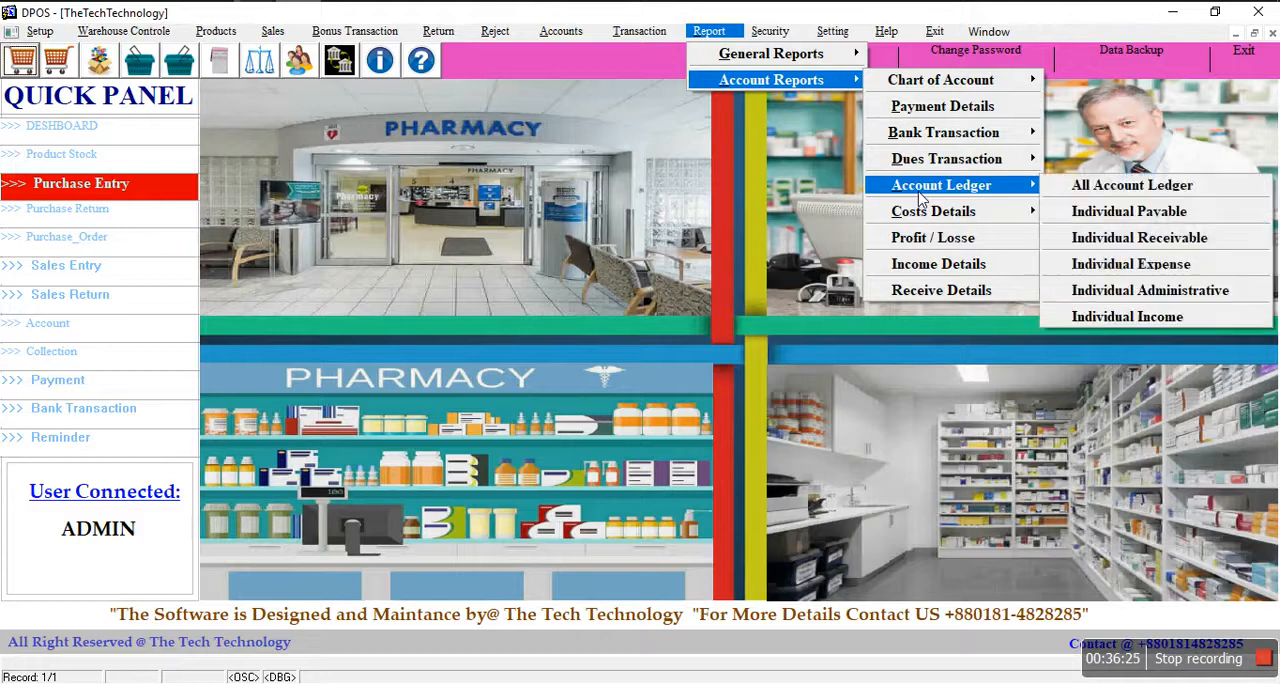
left_click(1148, 212)
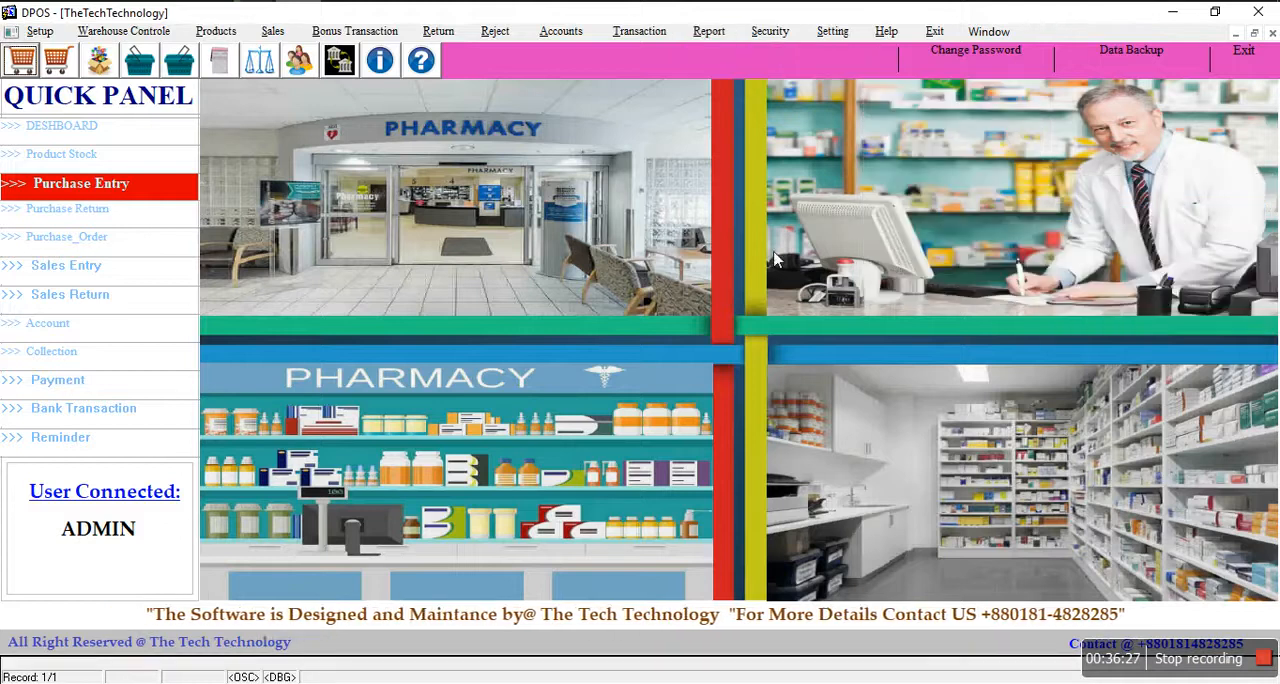
left_click(688, 298)
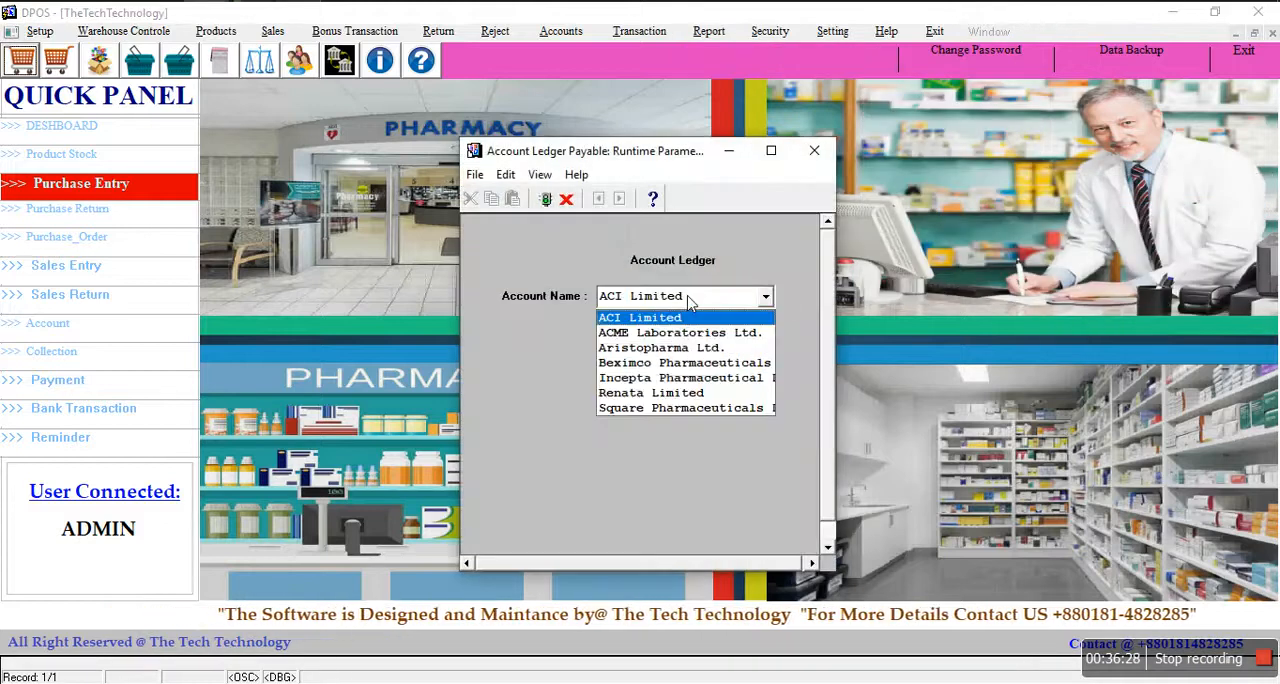
left_click(639, 409)
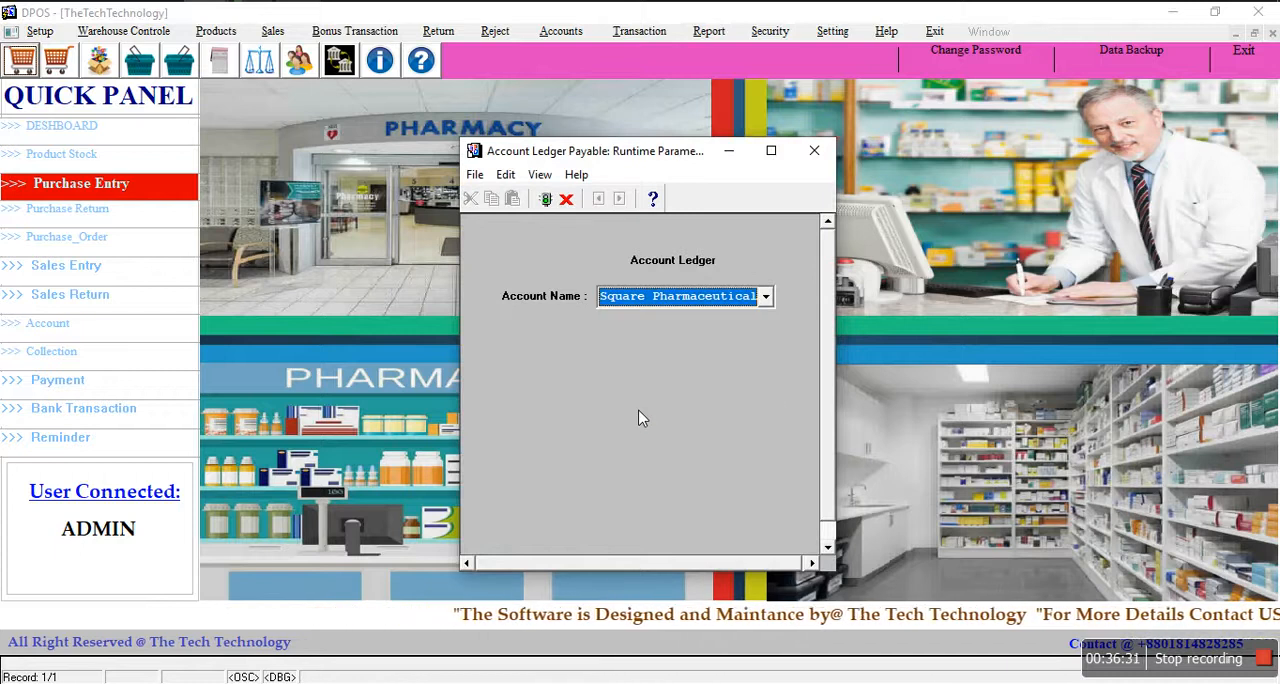
key("Return")
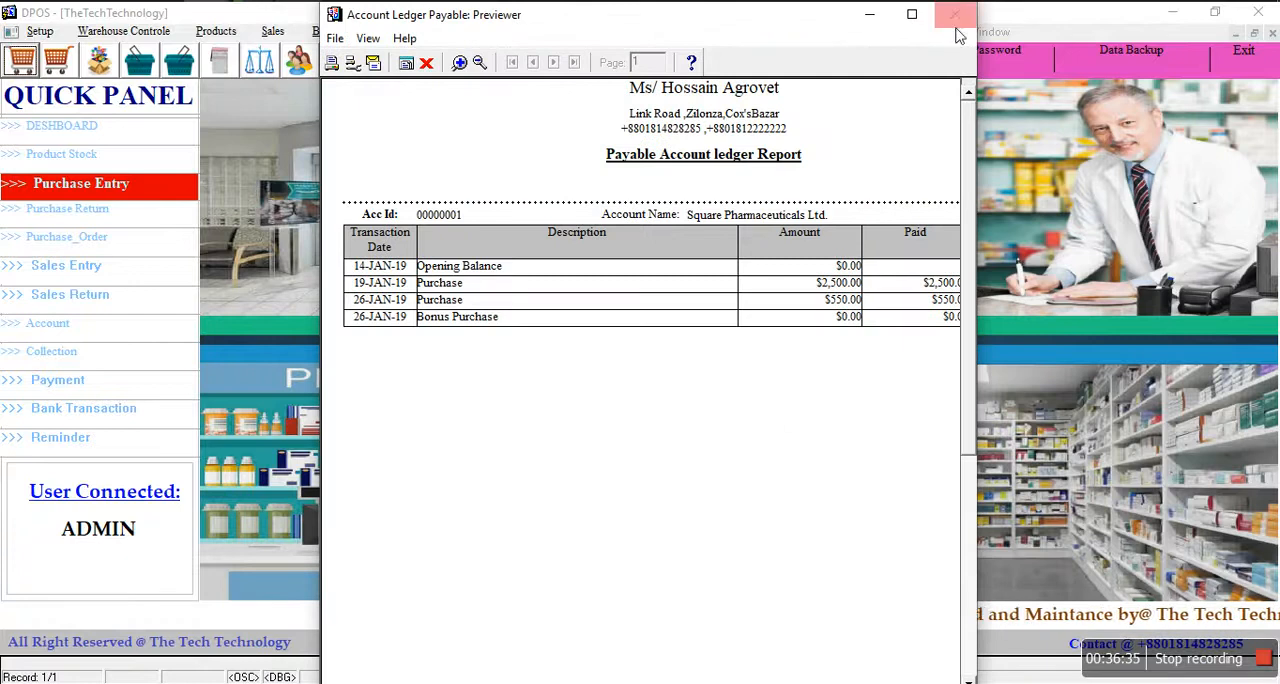
left_click(912, 14)
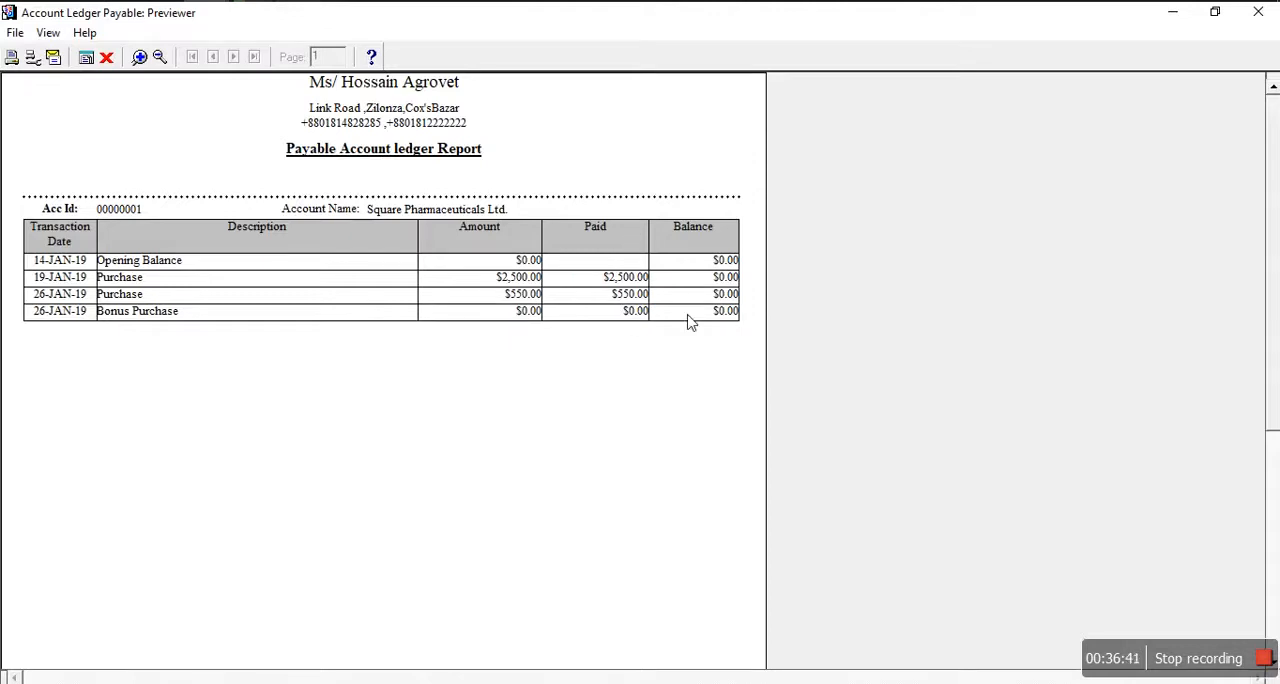
left_click(108, 58)
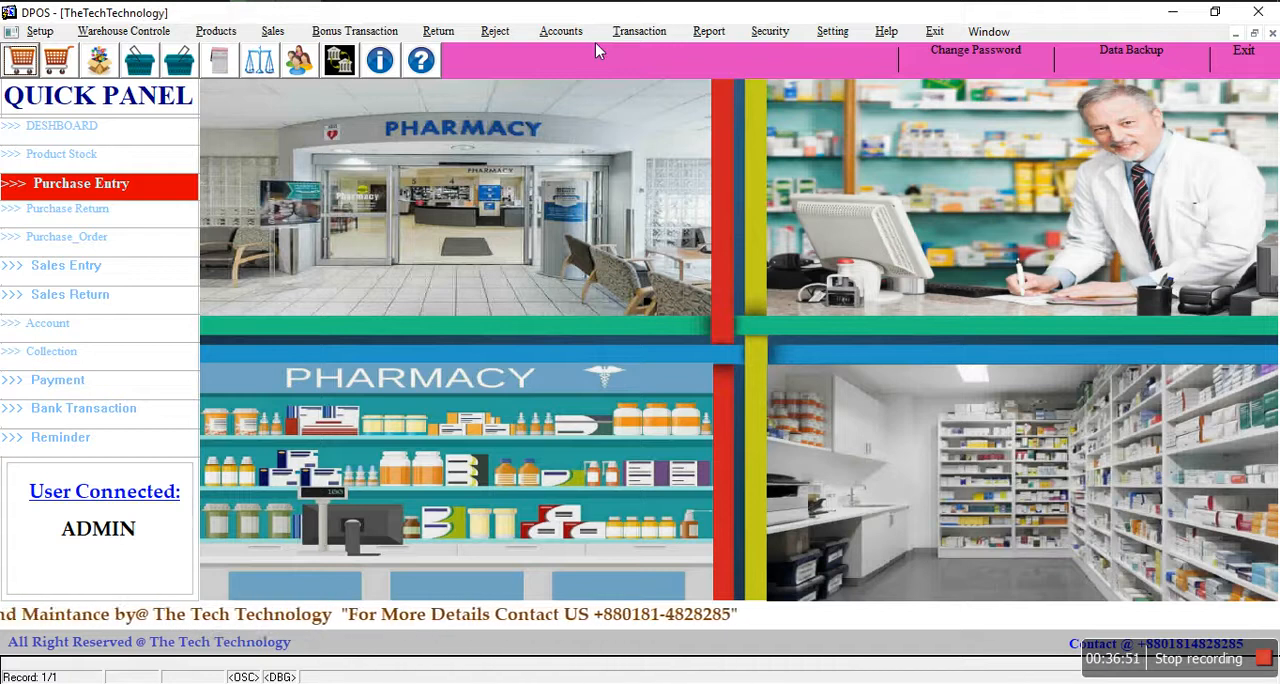
Step: Open the parameter form of the All Cost / Pay report and close it without running the report
left_click(704, 32)
mouse_move(714, 82)
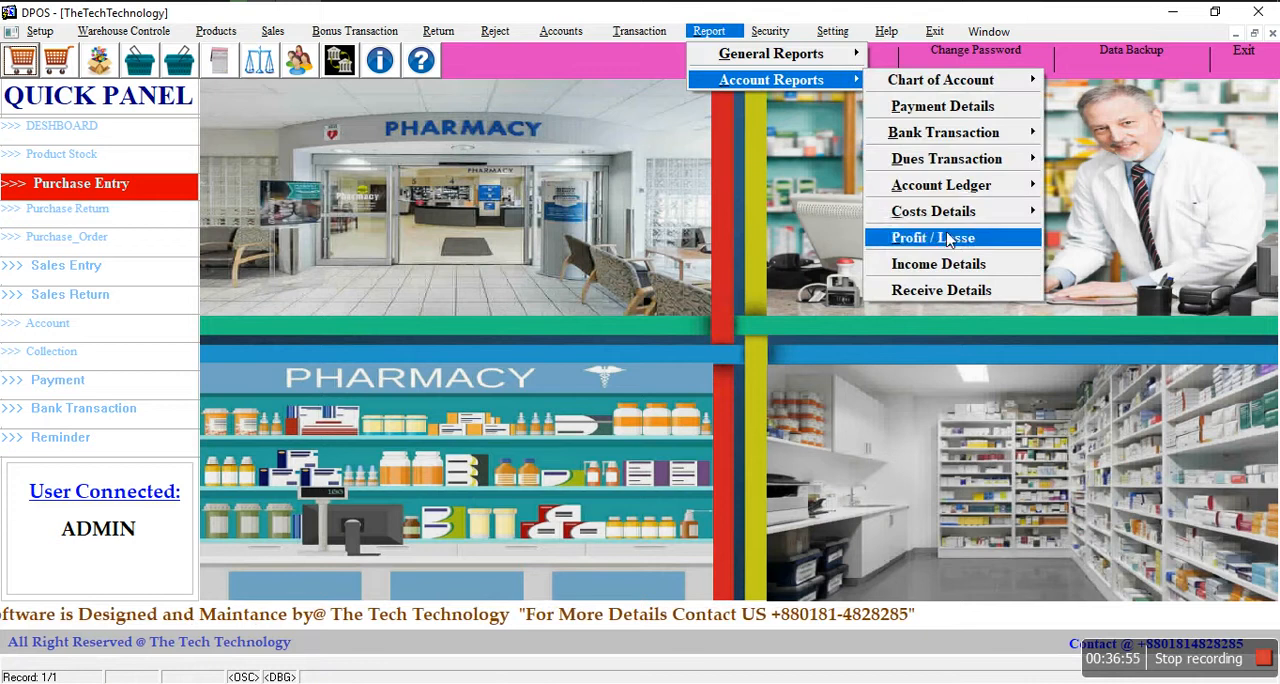
mouse_move(951, 226)
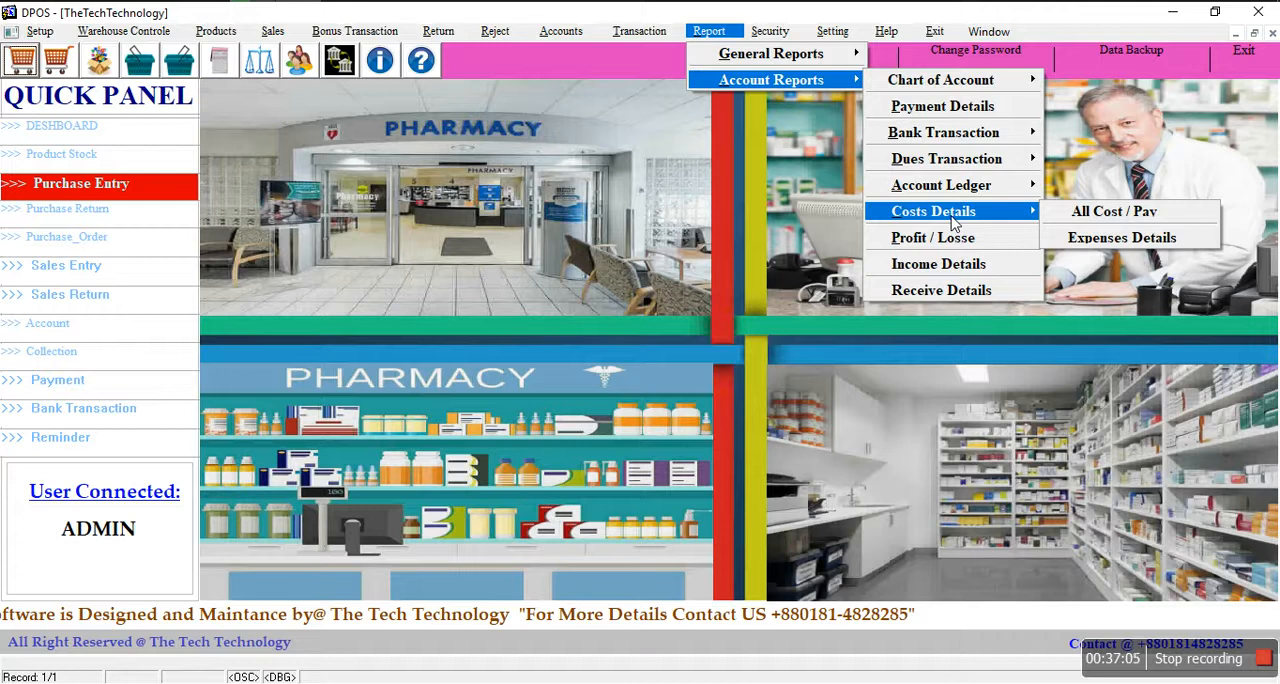
left_click(1108, 214)
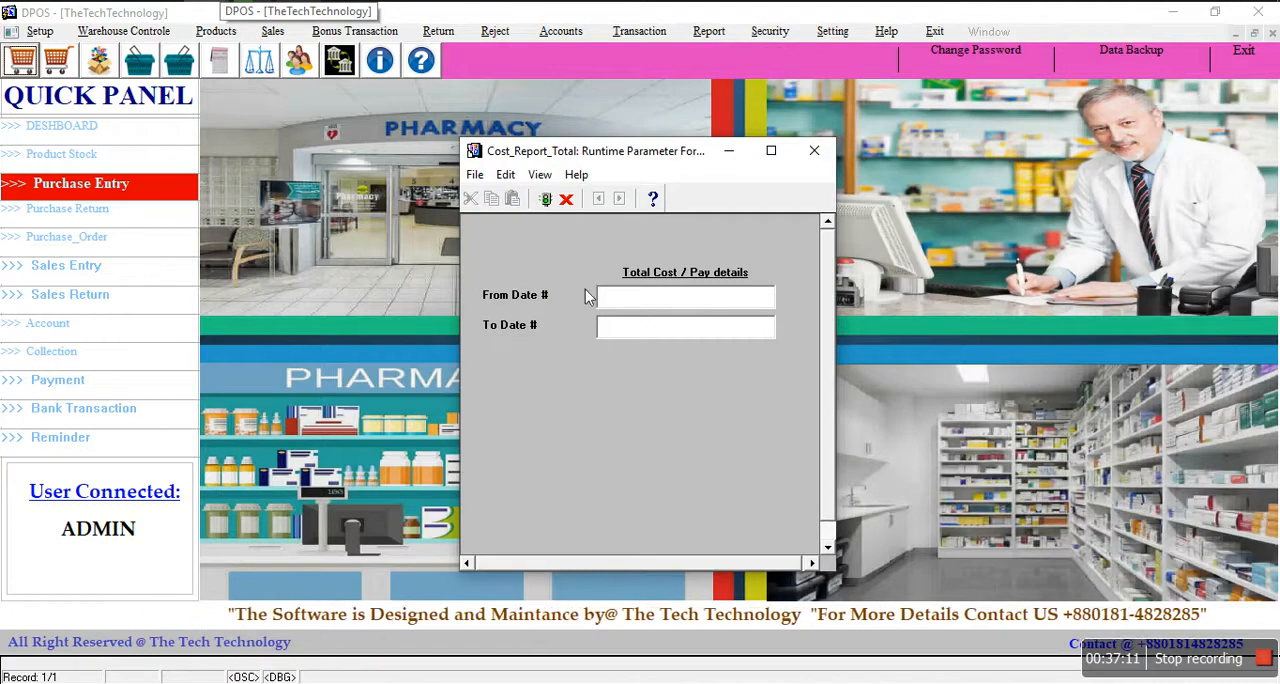
left_click(637, 330)
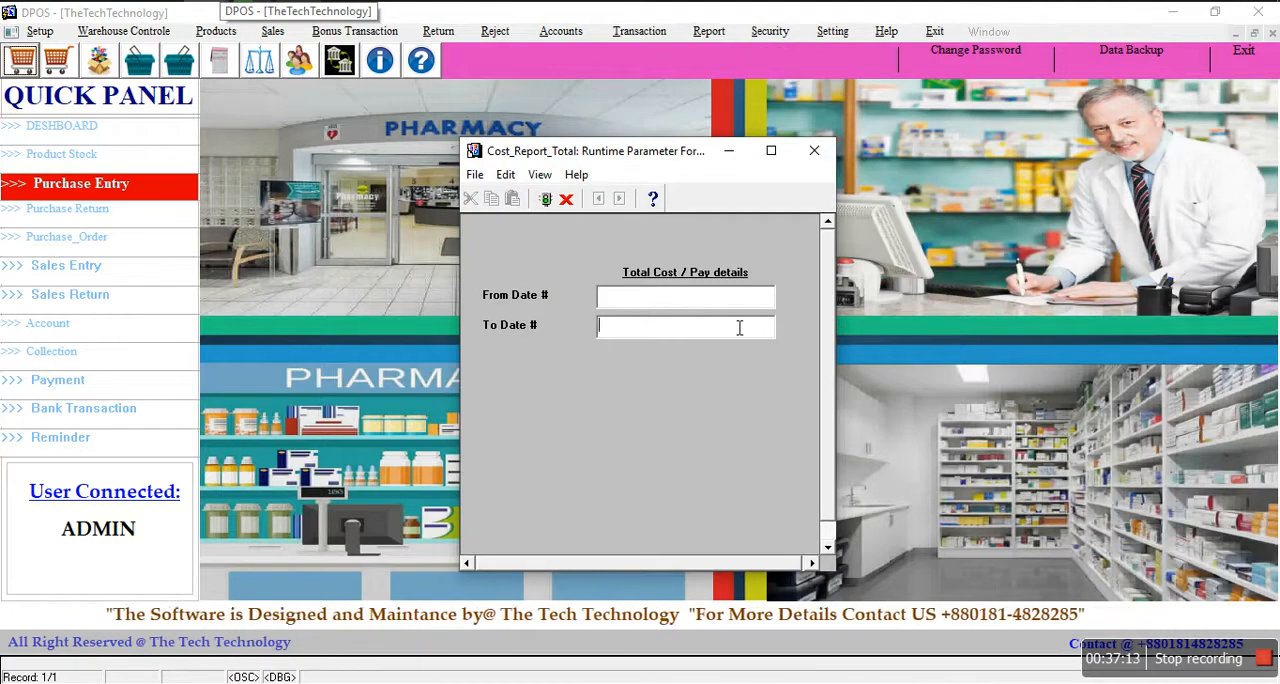
left_click(566, 199)
left_click(580, 377)
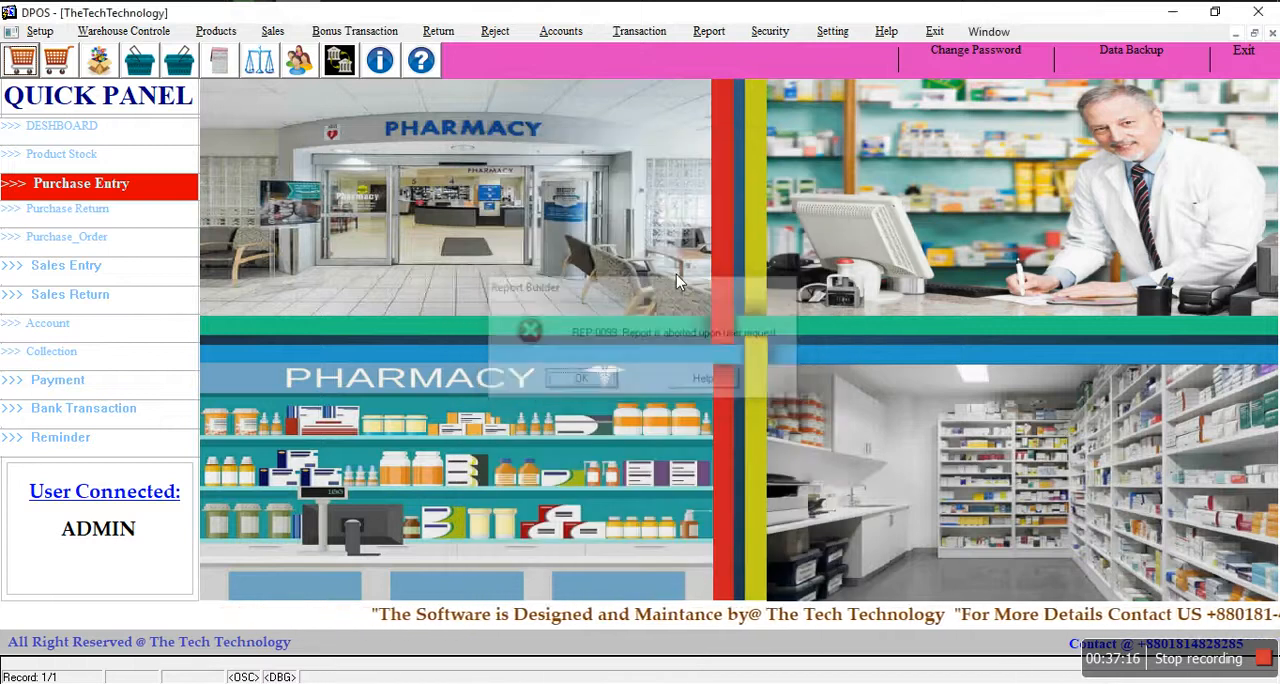
Step: Run the Profit/Losse statement from 10-10-10 to 10-10-19, view it at full size, and close it
left_click(707, 31)
mouse_move(800, 80)
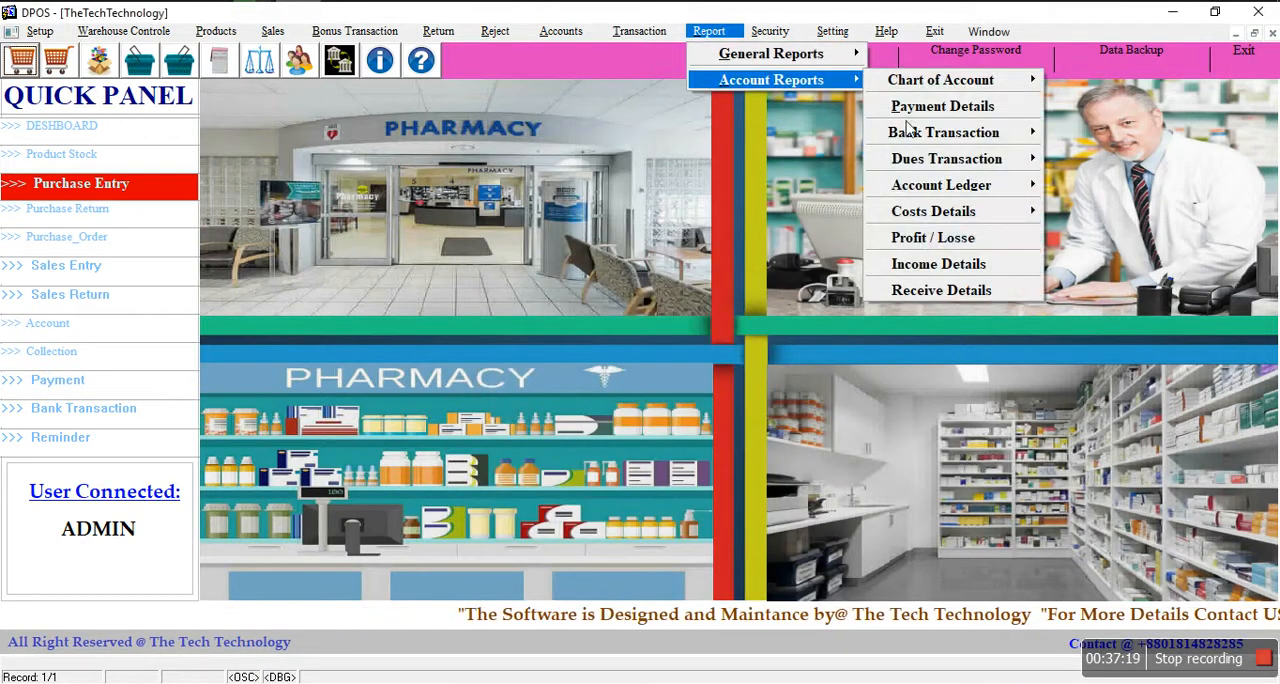
left_click(954, 244)
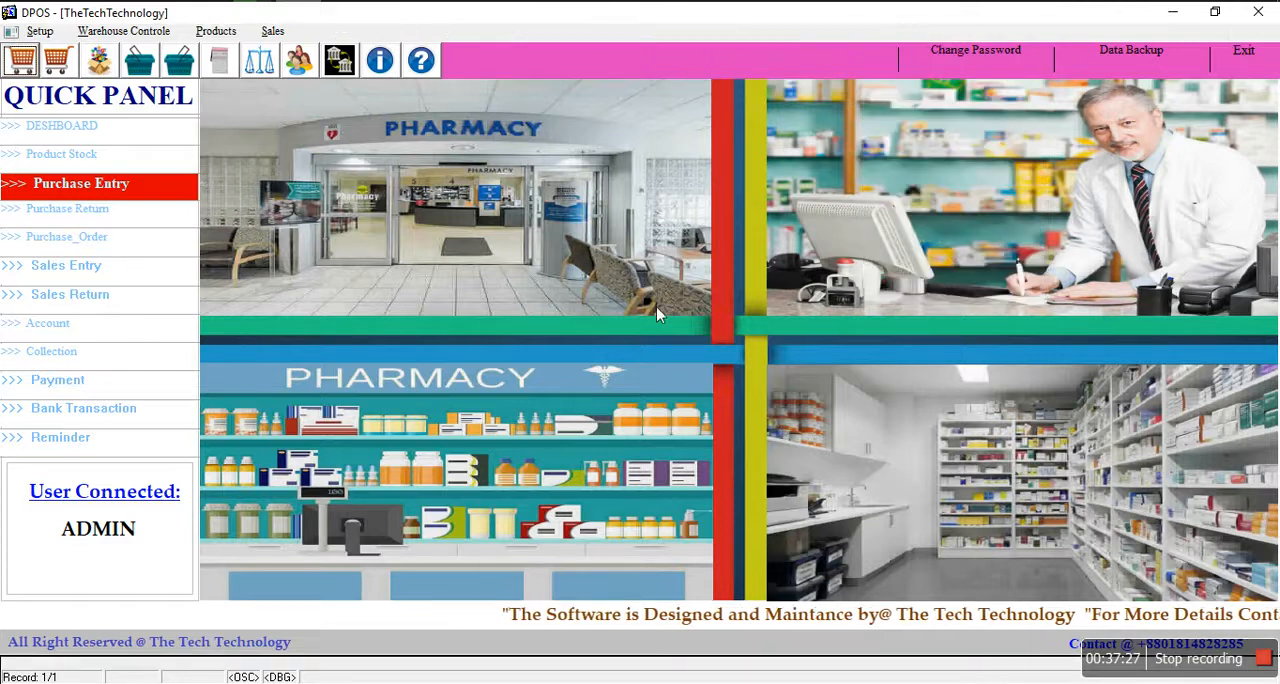
left_click(645, 328)
type("10-10-10")
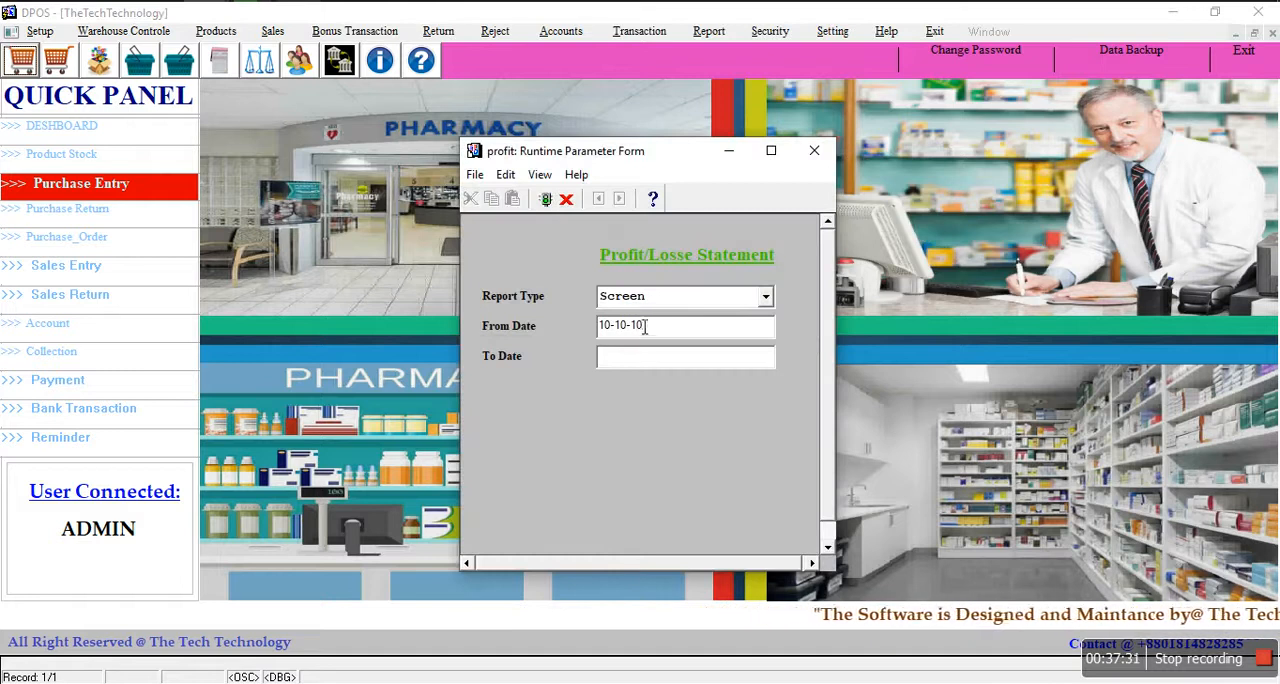
left_click(646, 357)
type("10-10-19")
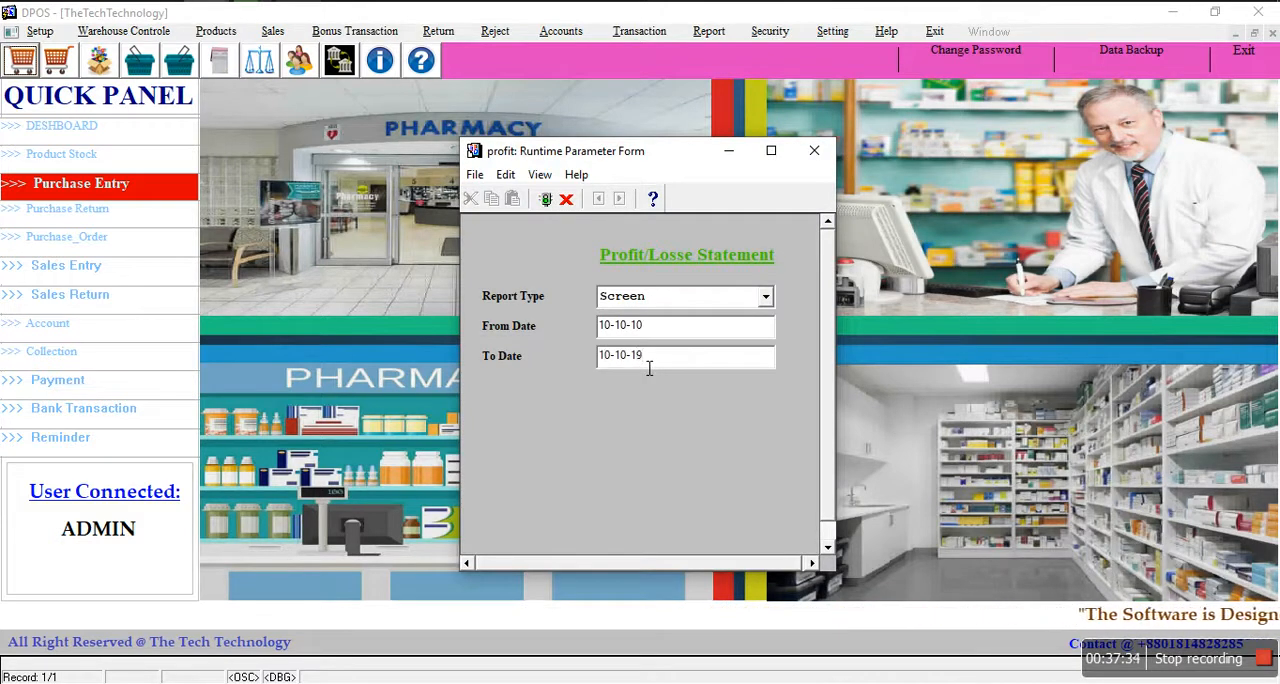
key("Return")
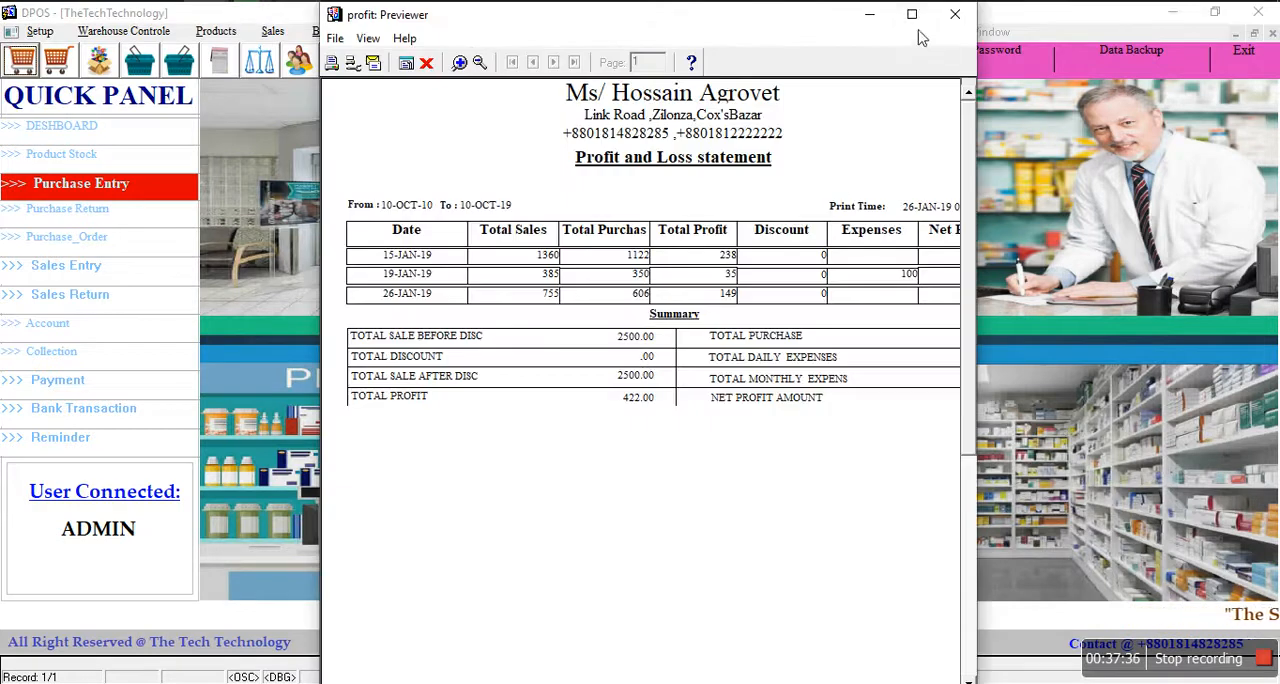
left_click(911, 14)
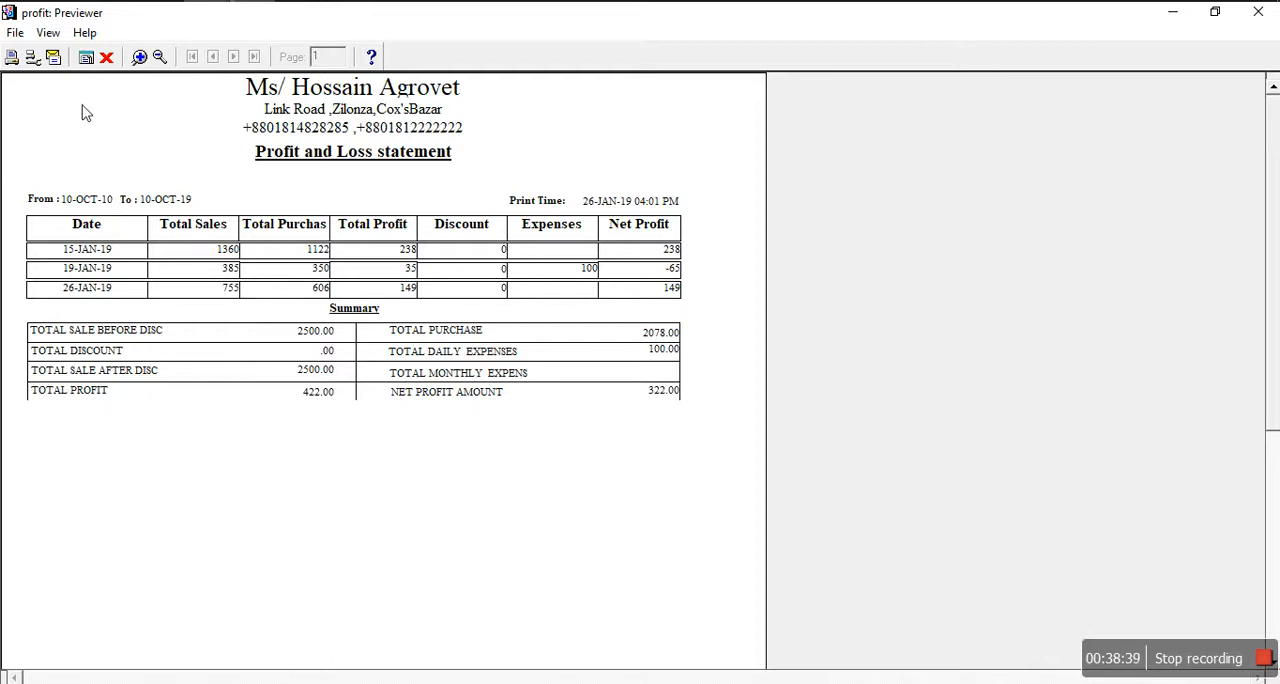
left_click(106, 58)
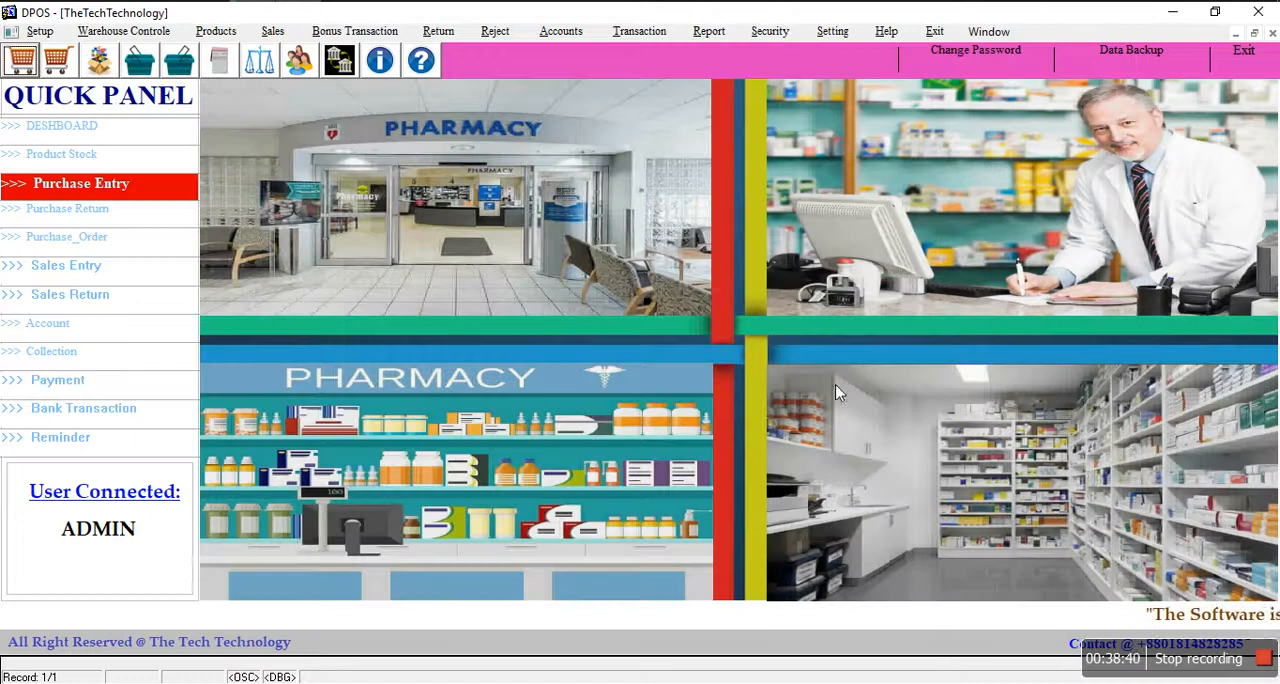
left_click(772, 33)
mouse_move(709, 31)
mouse_move(771, 80)
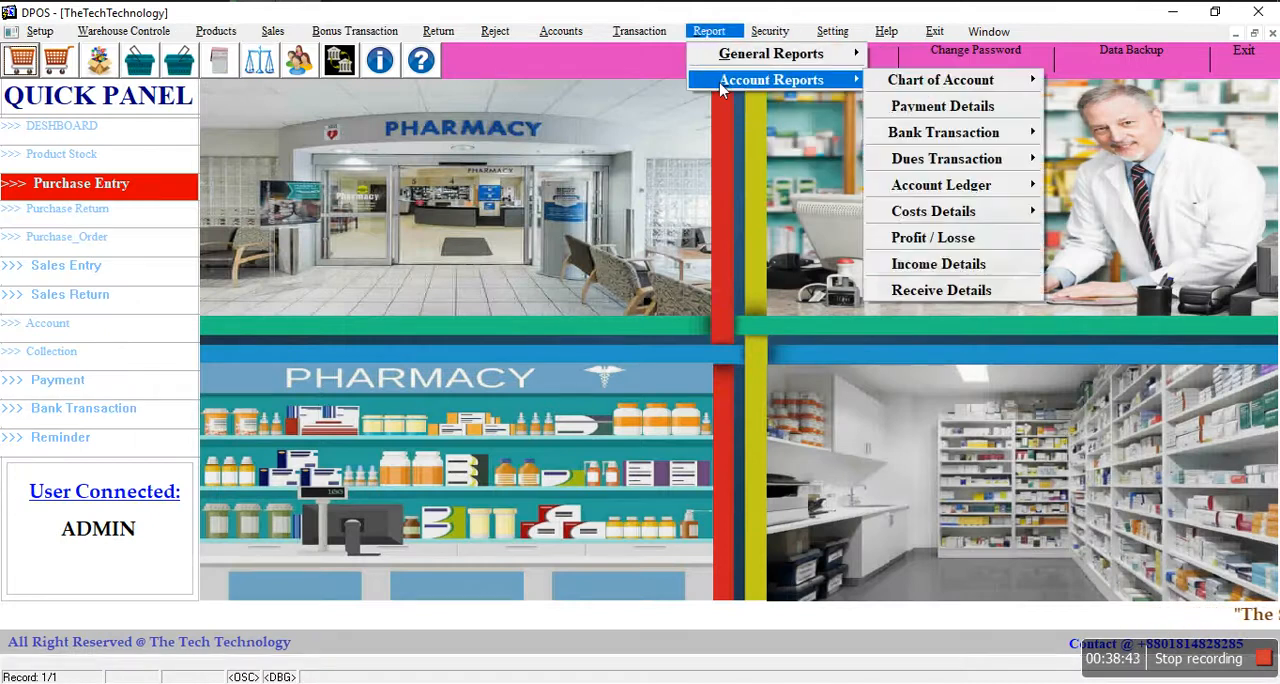
left_click(944, 299)
Step: Back up the database to the daily backup location and close the Data Backup form
left_click(772, 33)
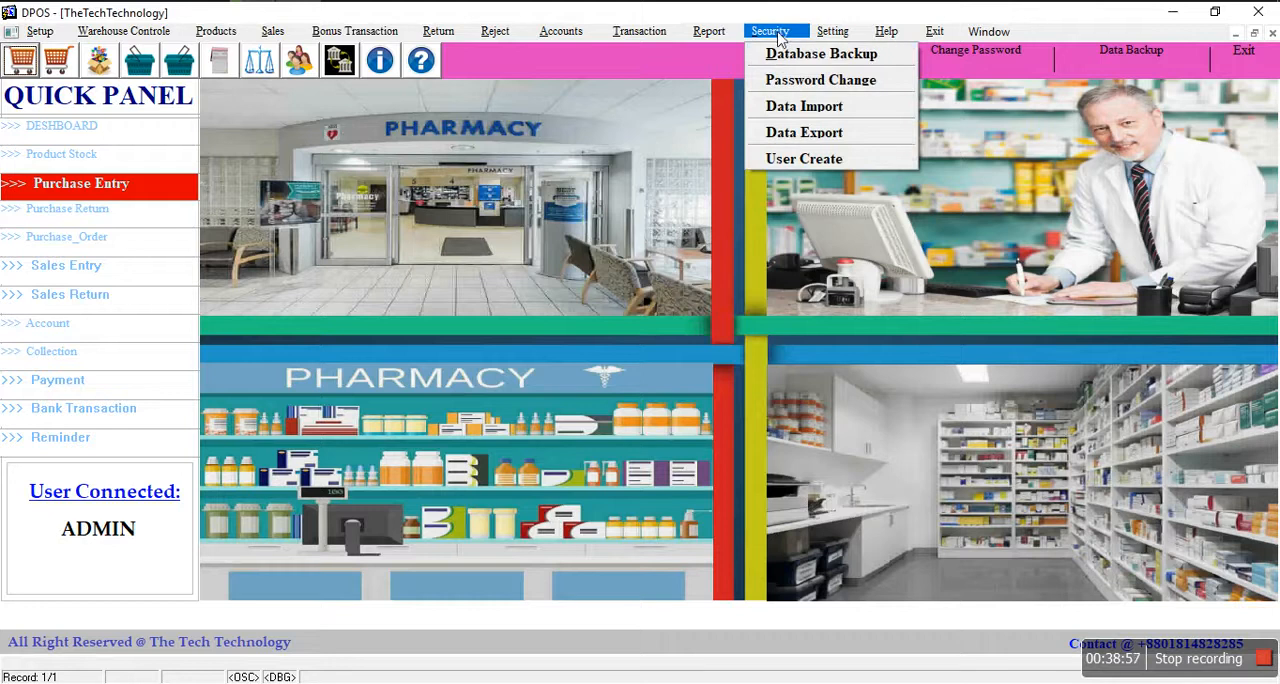
left_click(838, 57)
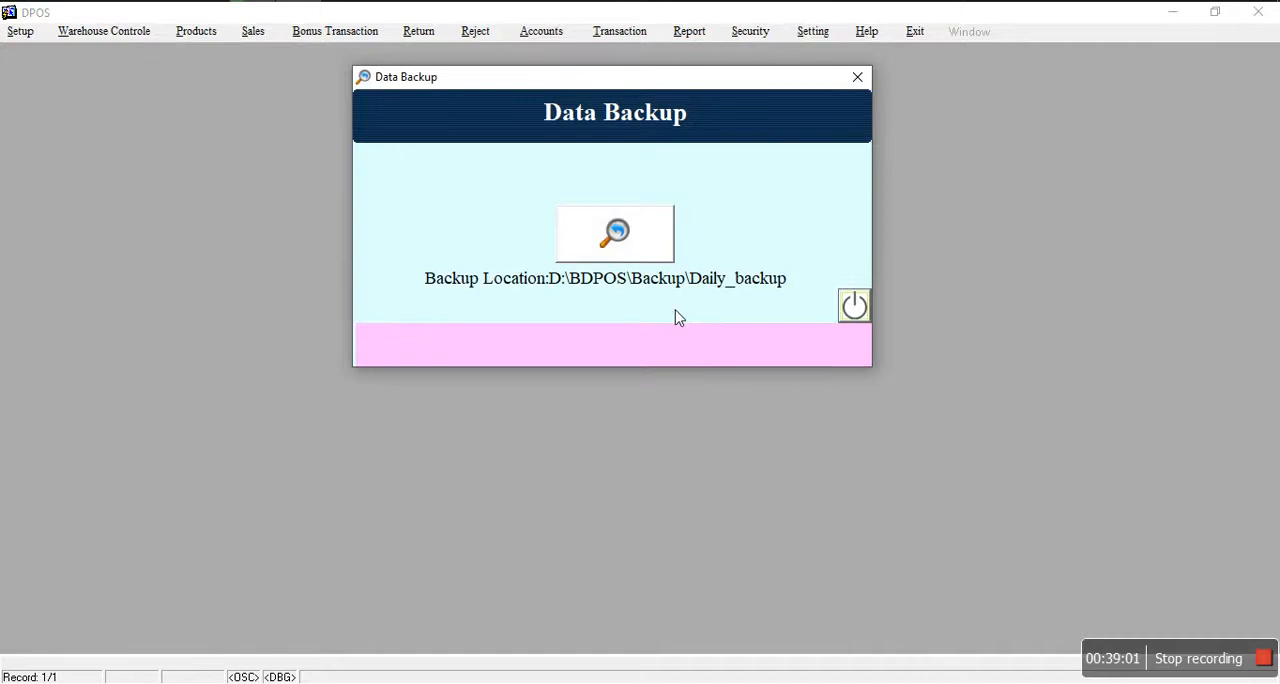
left_click(627, 231)
left_click(625, 376)
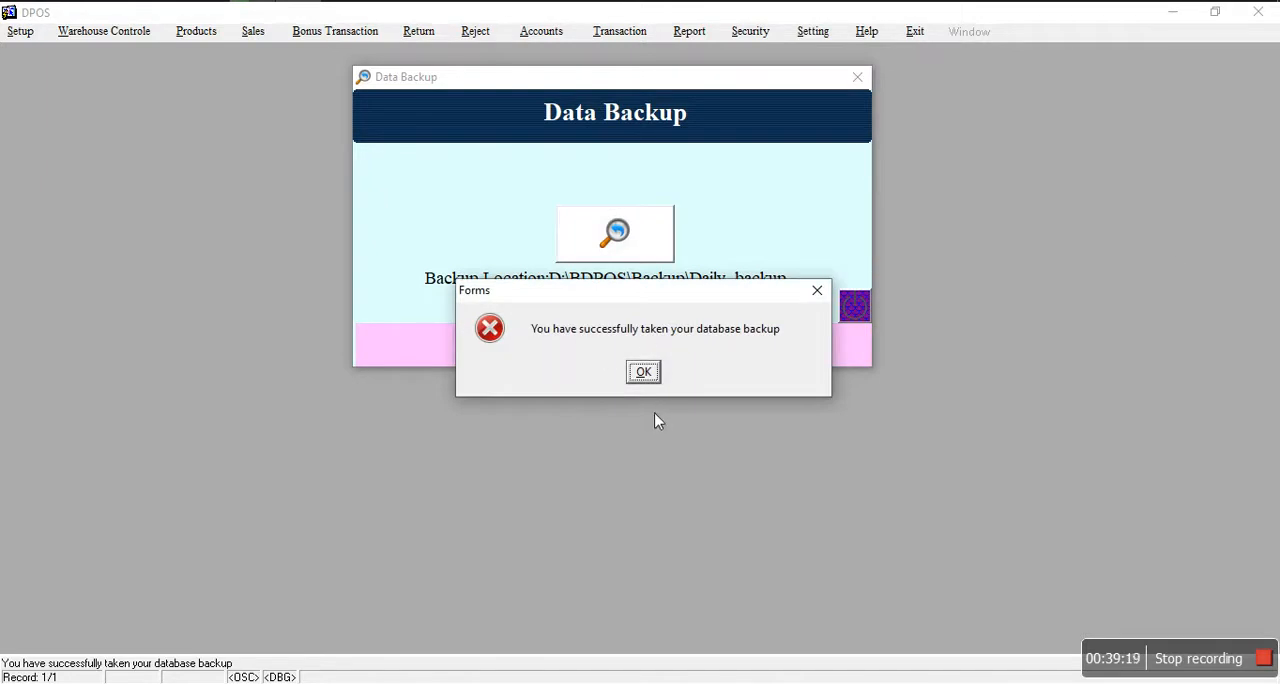
left_click(645, 372)
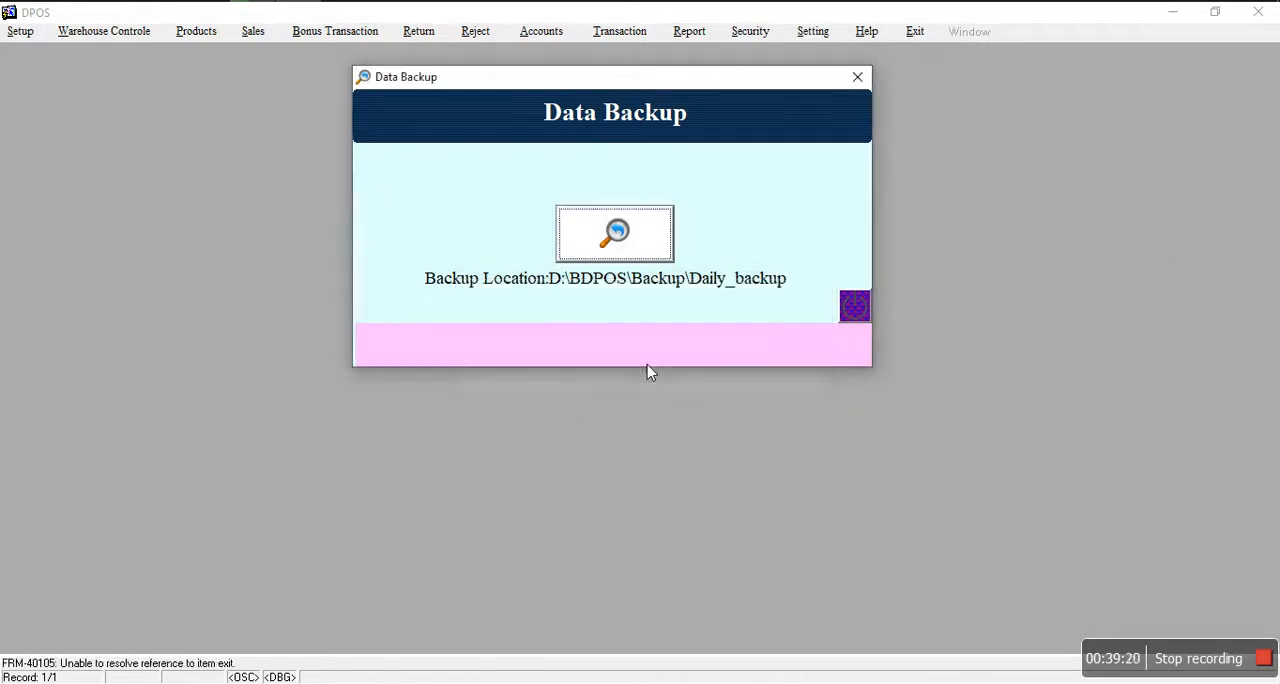
left_click(858, 309)
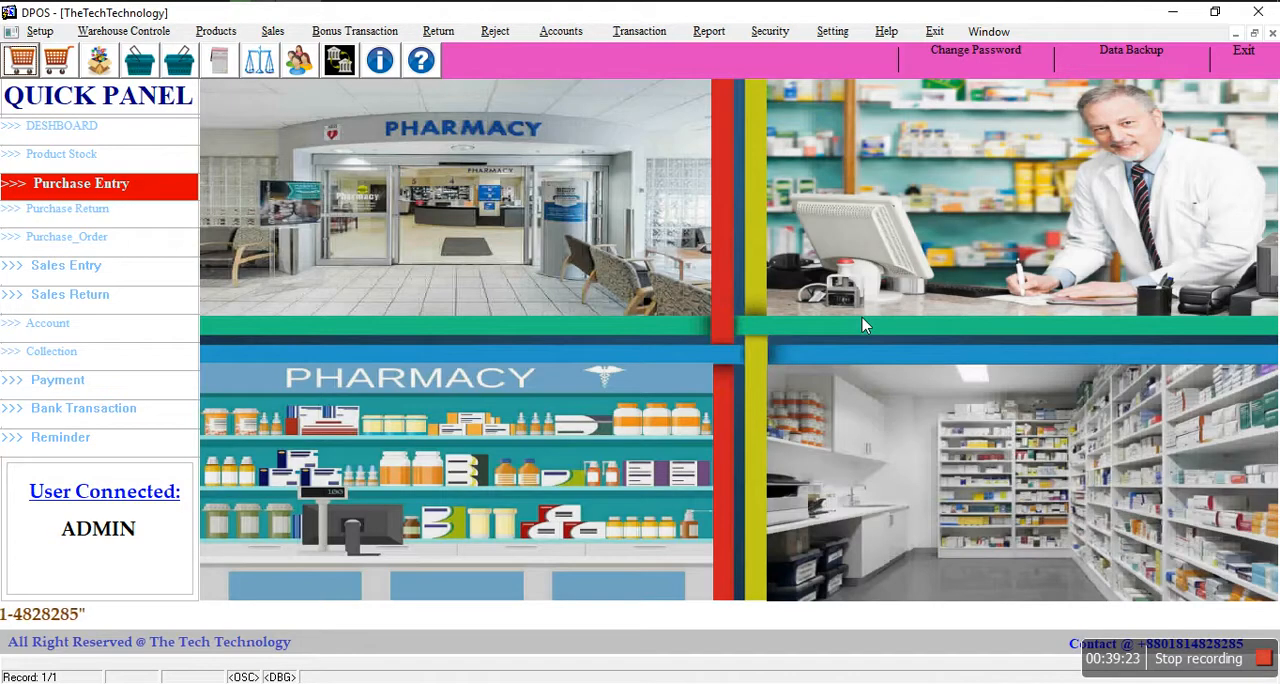
Step: Open the password change form to view its fields and close it without changing anything
left_click(771, 32)
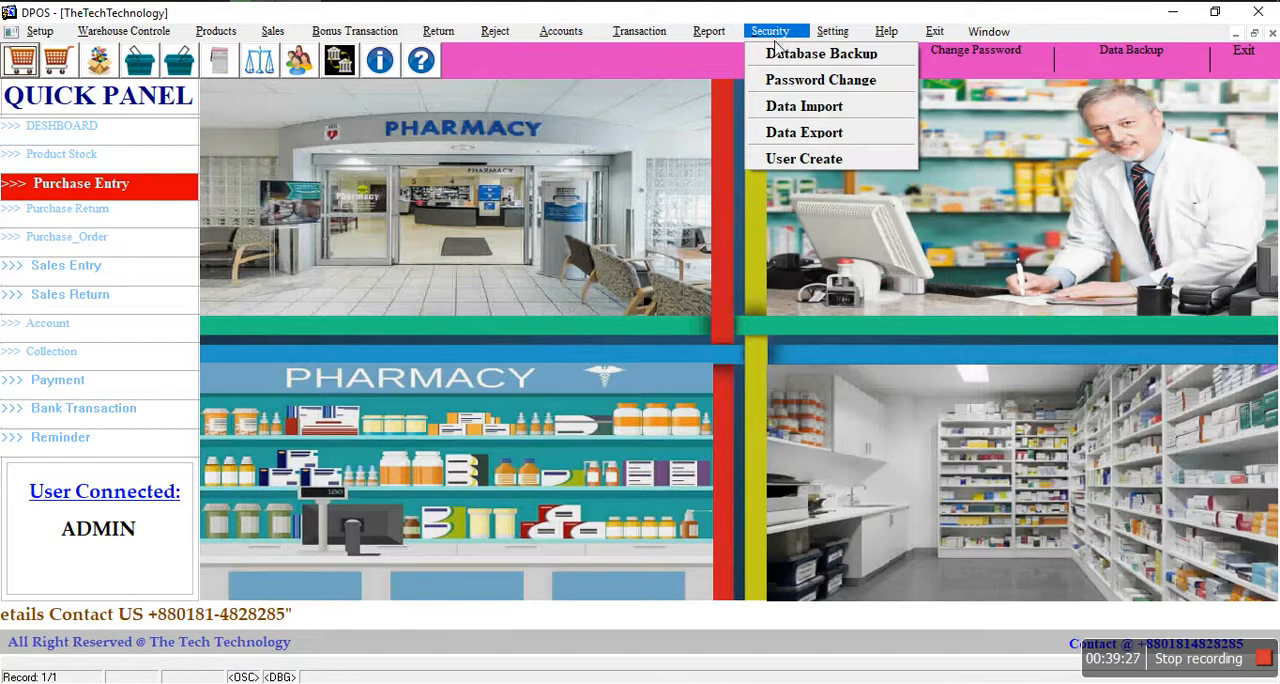
left_click(826, 80)
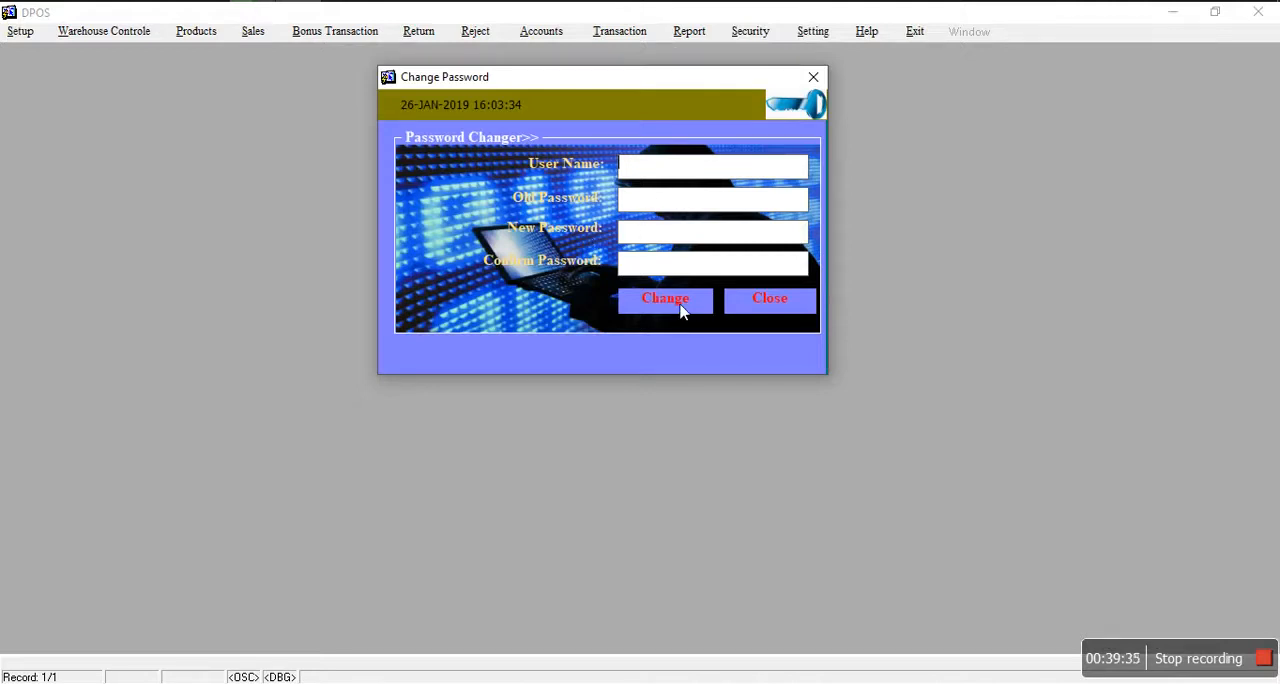
left_click(769, 294)
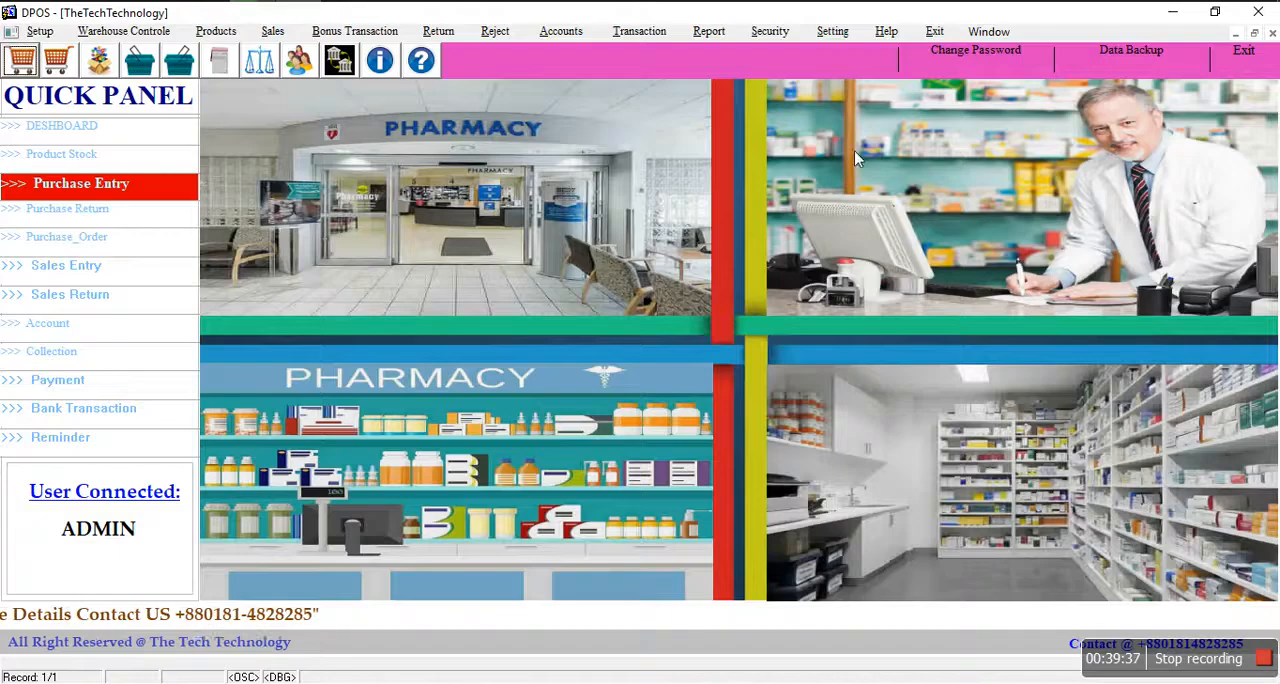
Step: Open the user account creation form, view the list of existing user names, and close the form
left_click(765, 32)
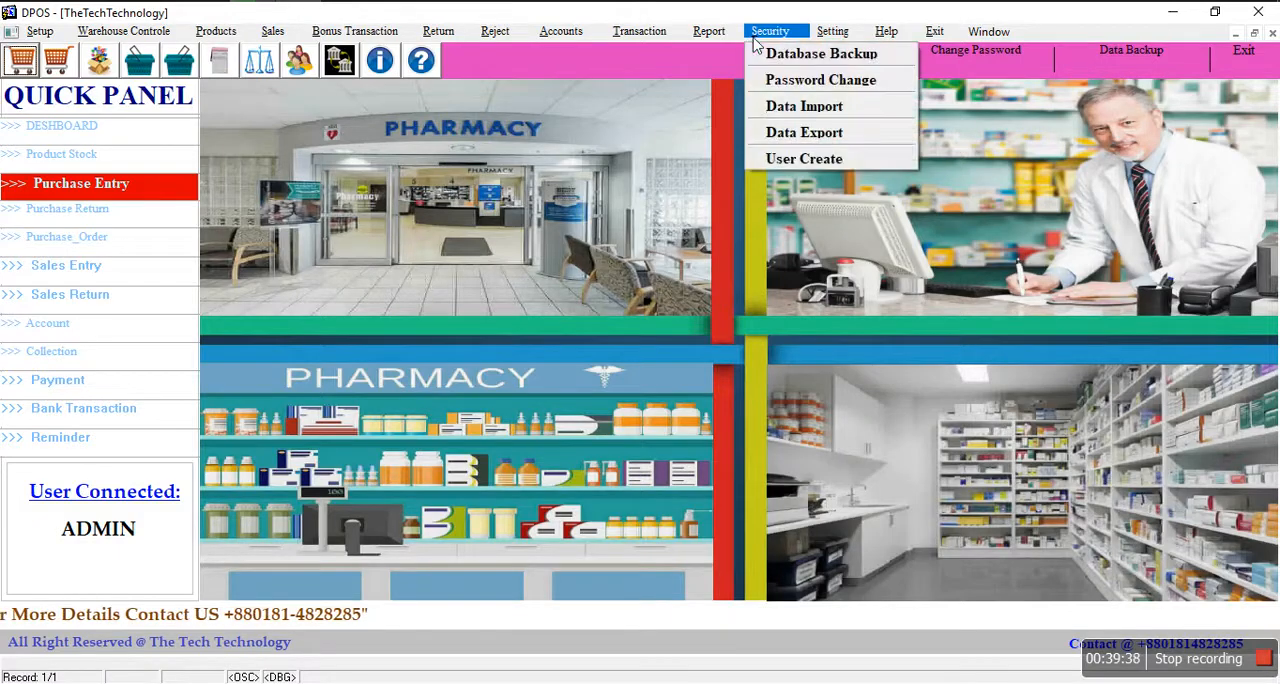
left_click(800, 158)
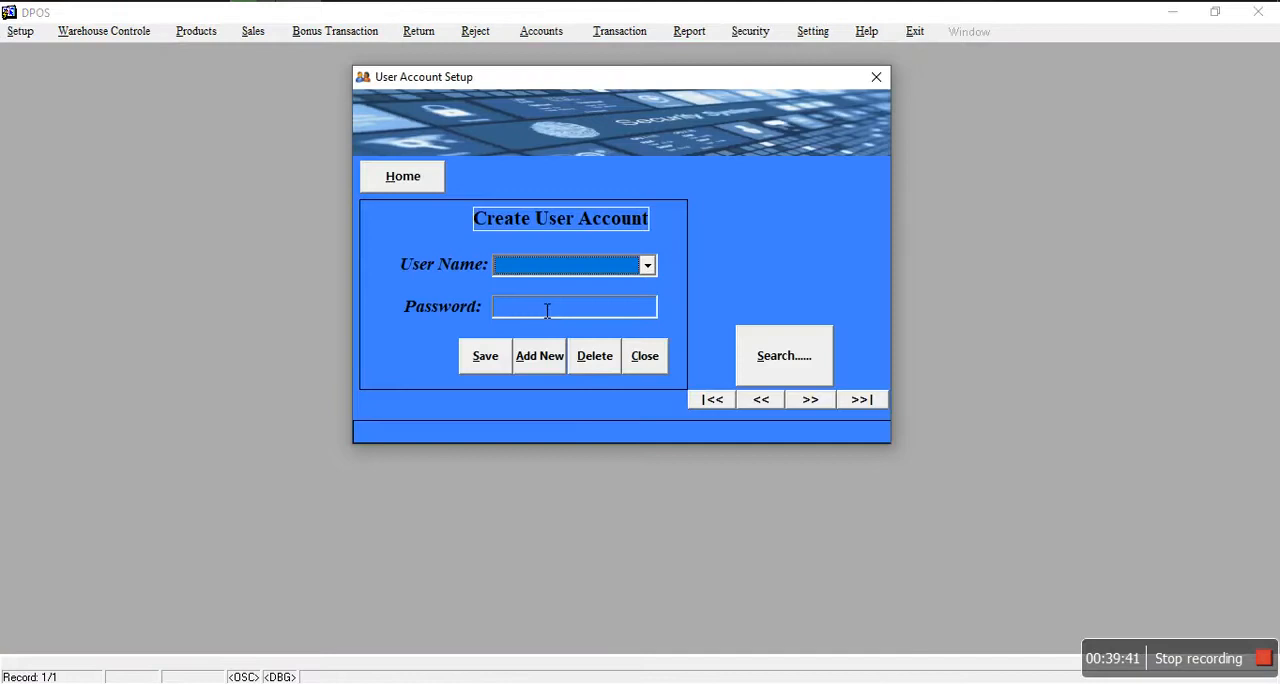
left_click(545, 270)
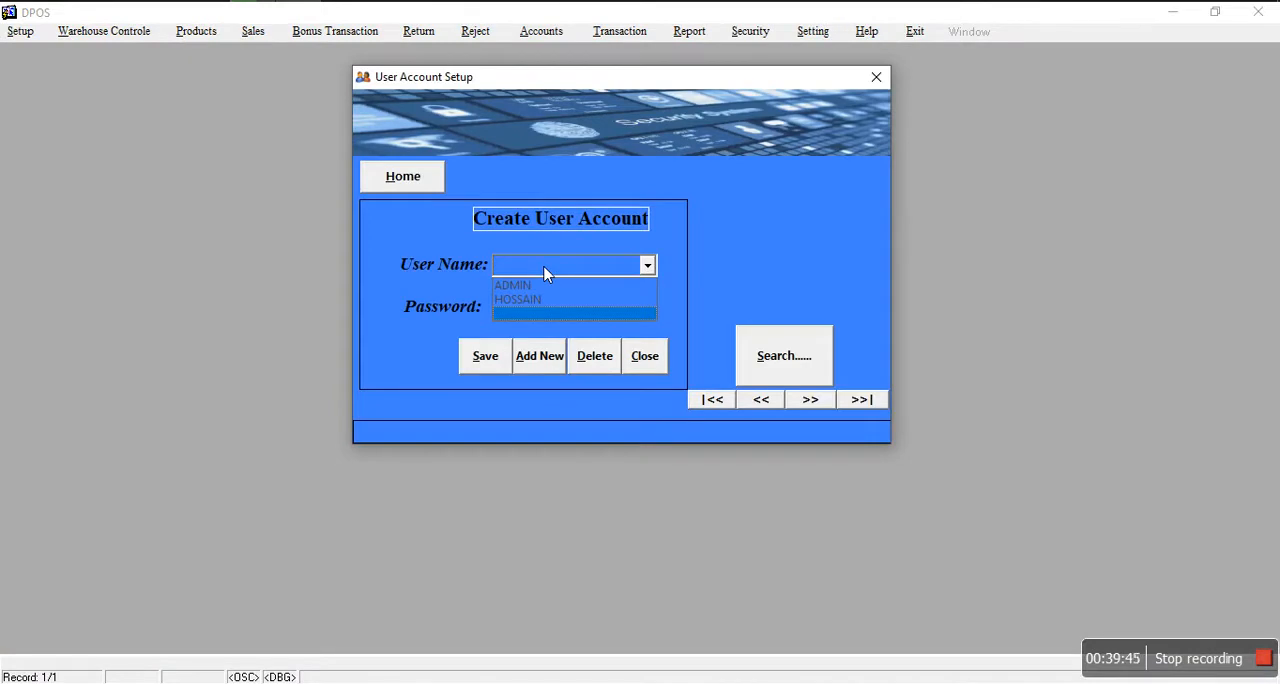
left_click(651, 357)
left_click(651, 357)
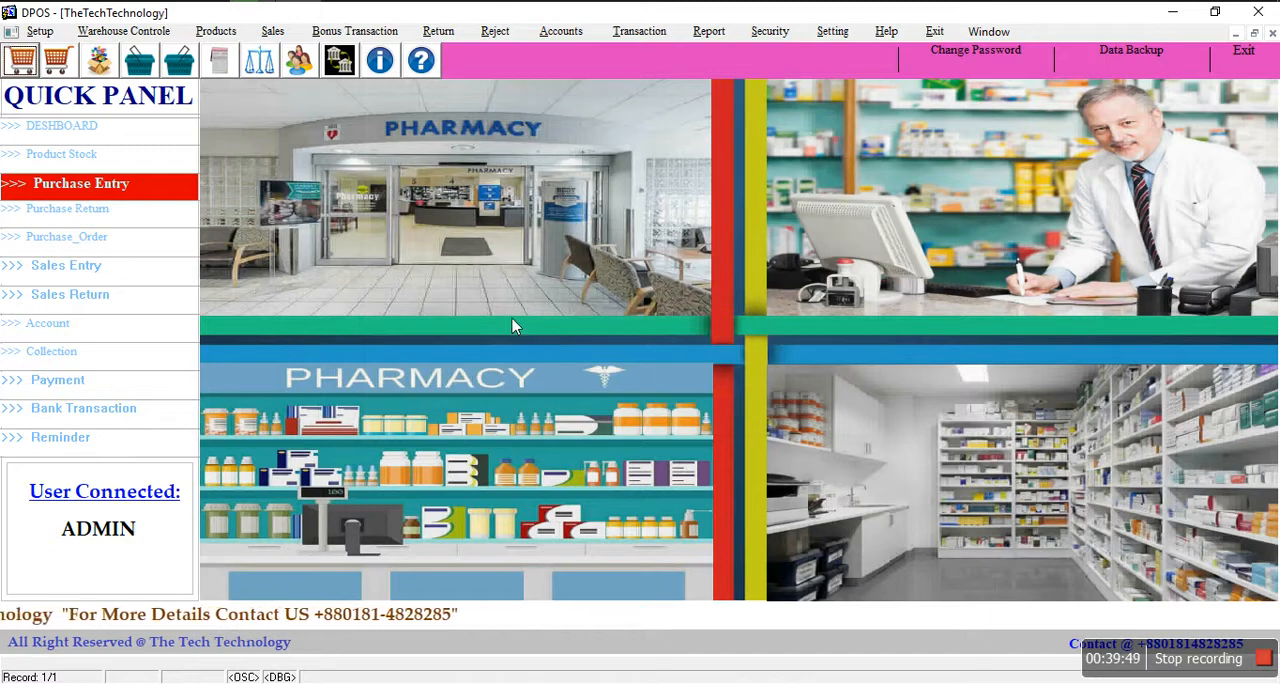